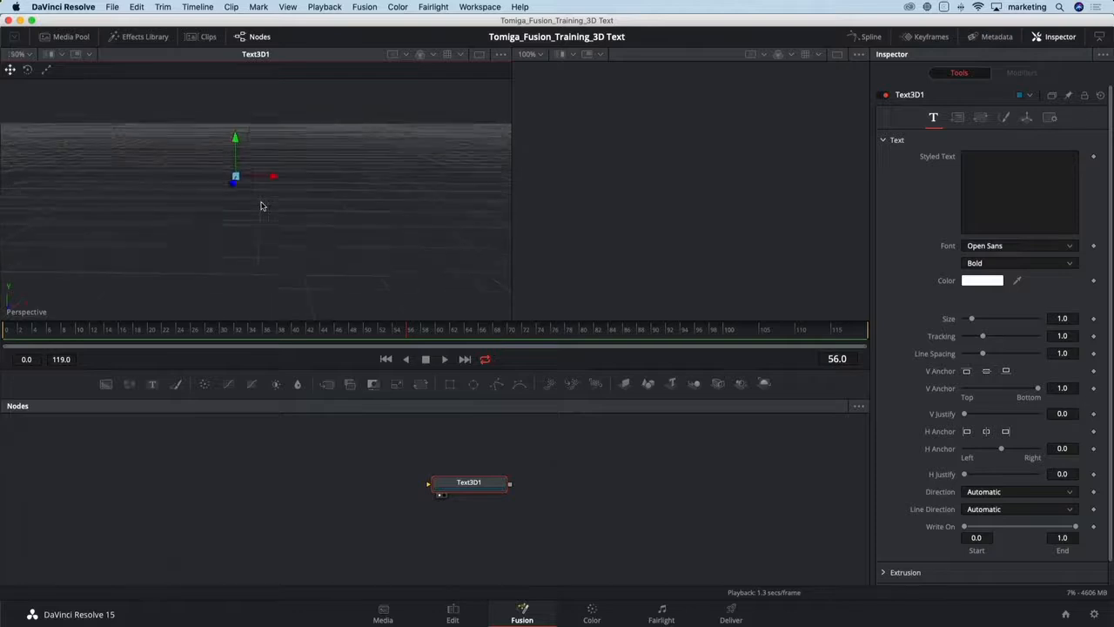
# - Enter FUSION as the 3D text's styled text
pyautogui.moveTo(262, 203)
pyautogui.mouseDown()
pyautogui.moveTo(223, 181)
pyautogui.moveTo(303, 201)
pyautogui.moveTo(267, 208)
pyautogui.mouseUp()
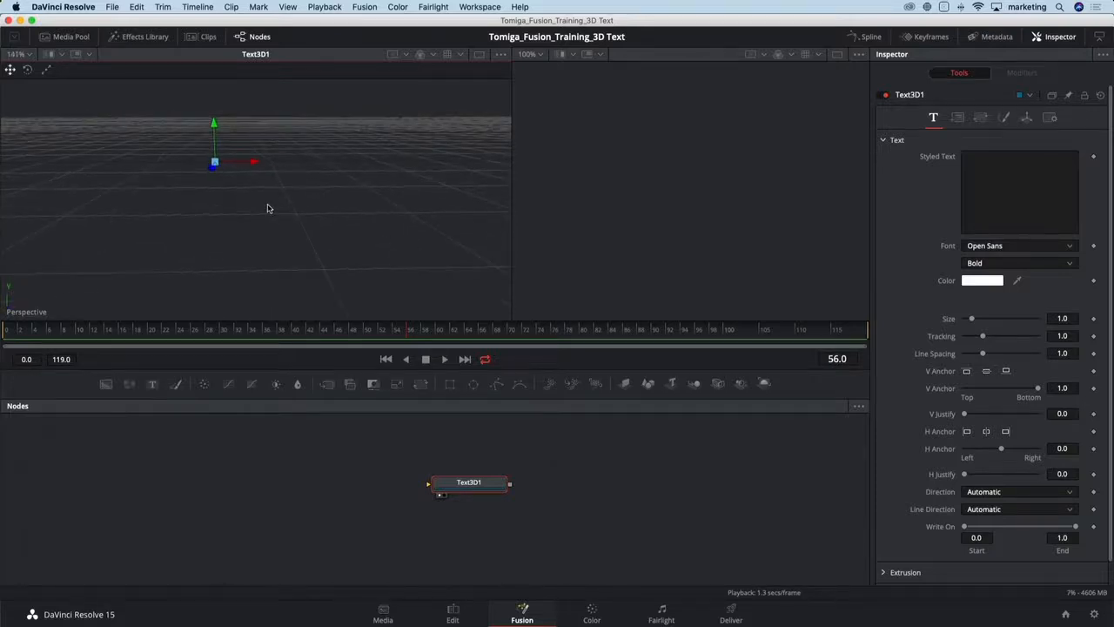
pyautogui.click(992, 162)
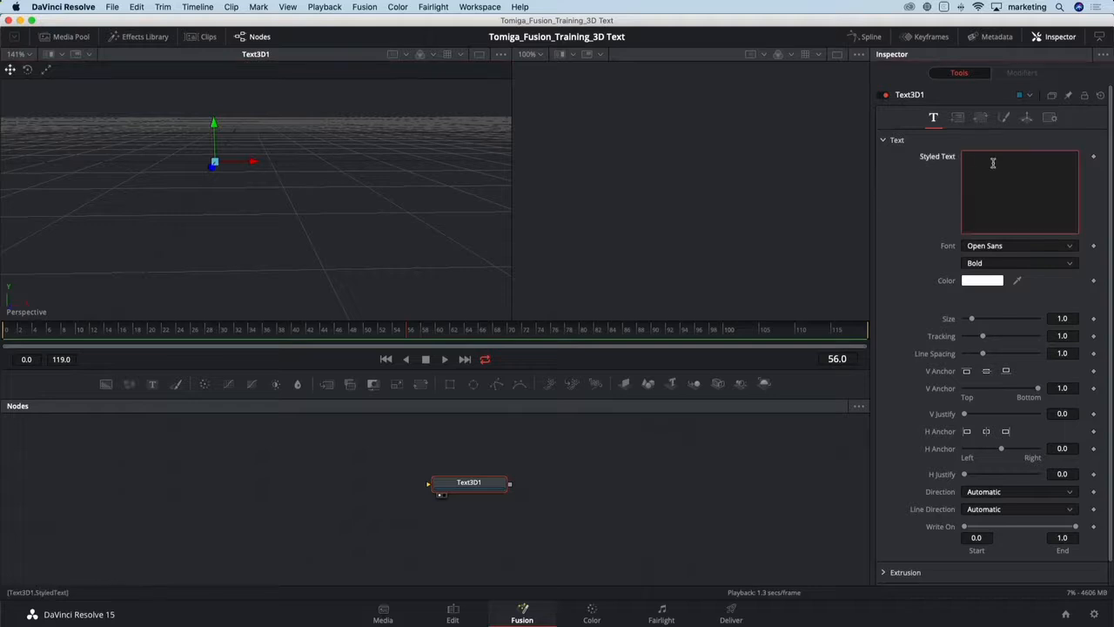
pyautogui.write('FUSION')
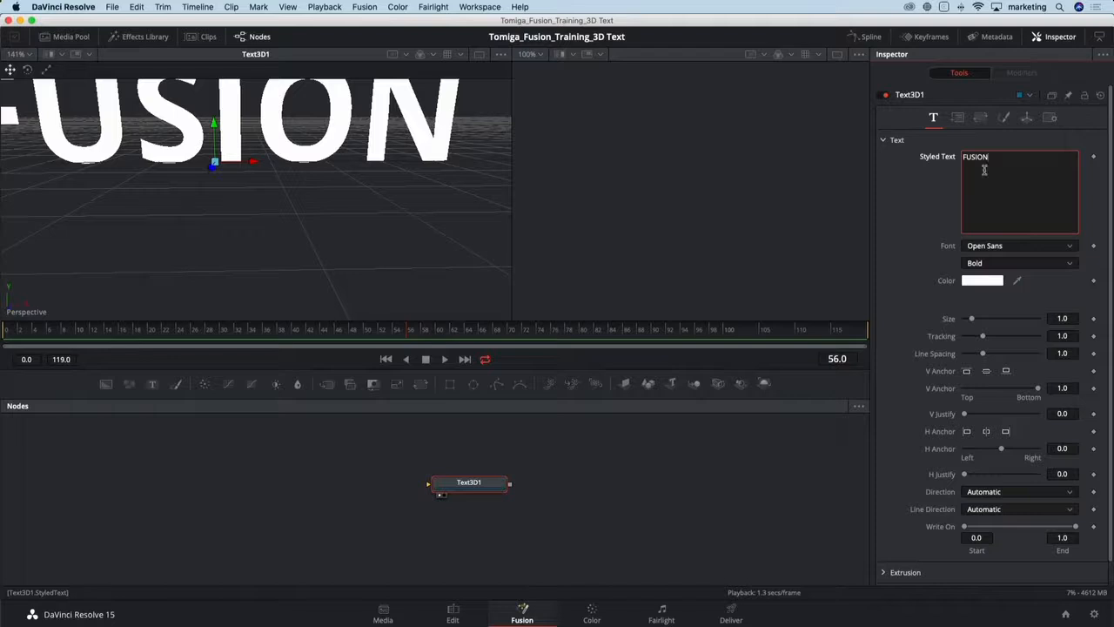
pyautogui.scroll(-1, 182, 196)
pyautogui.scroll(-1, 187, 195)
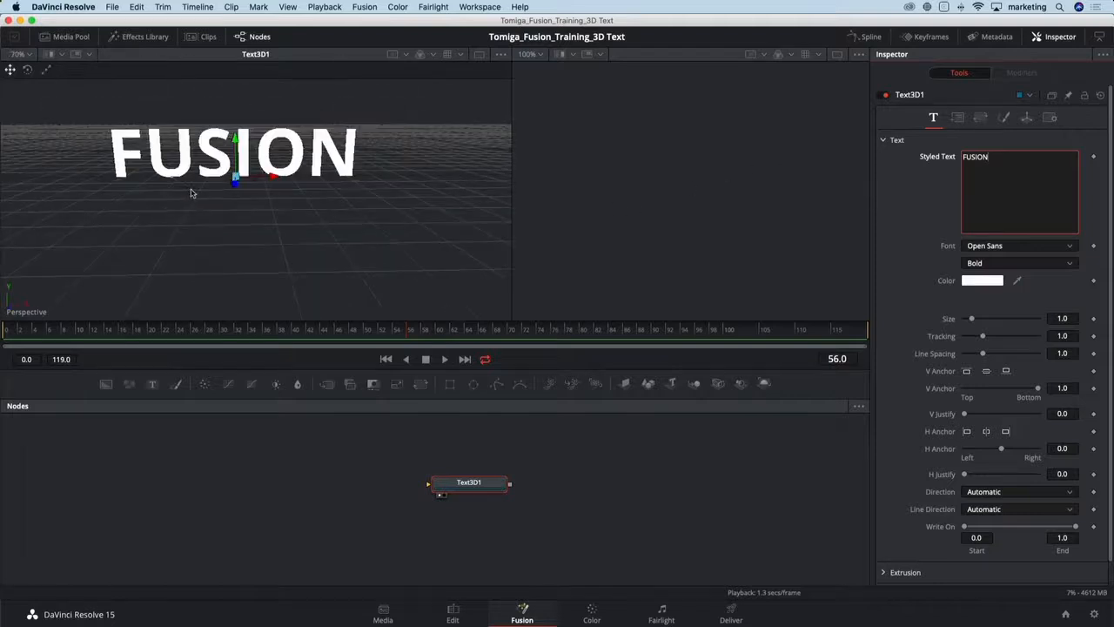
pyautogui.moveTo(241, 205); pyautogui.dragTo(298, 217)
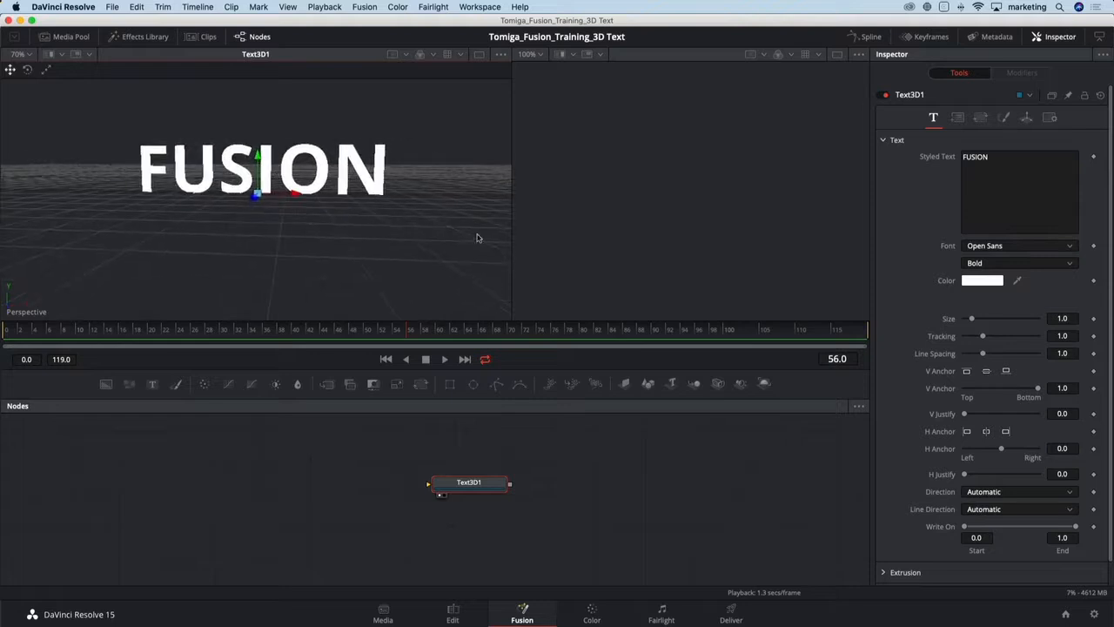
# - Open the Extrusion settings and set extrusion depth to about 0.0929, bevel depth 0.0063 and bevel width 0.0016
pyautogui.scroll(-1, 905, 460)
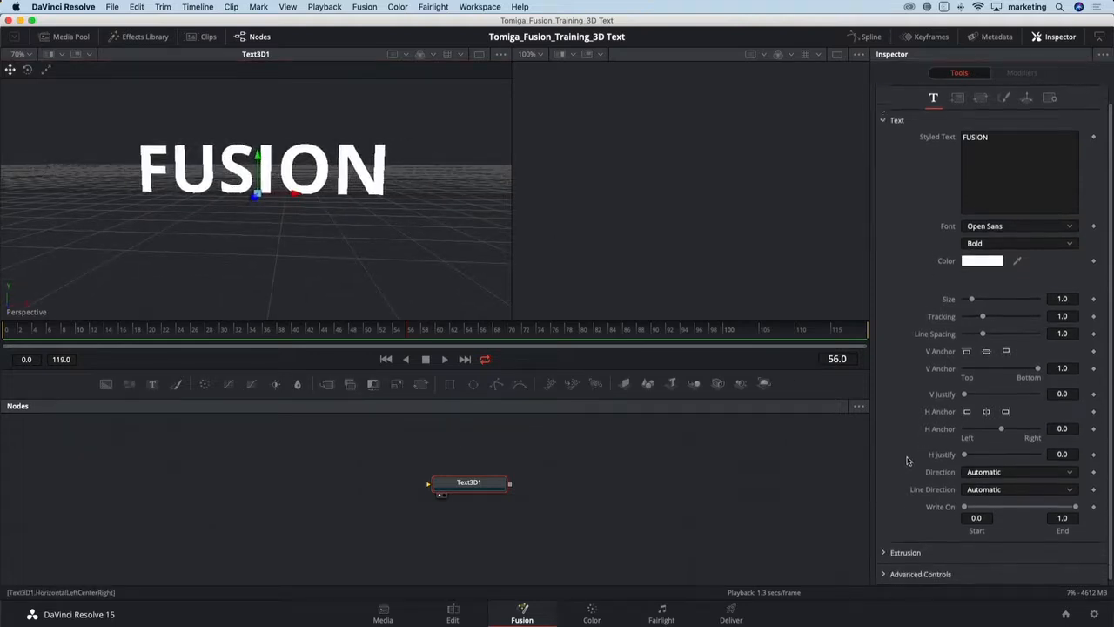
pyautogui.click(884, 547)
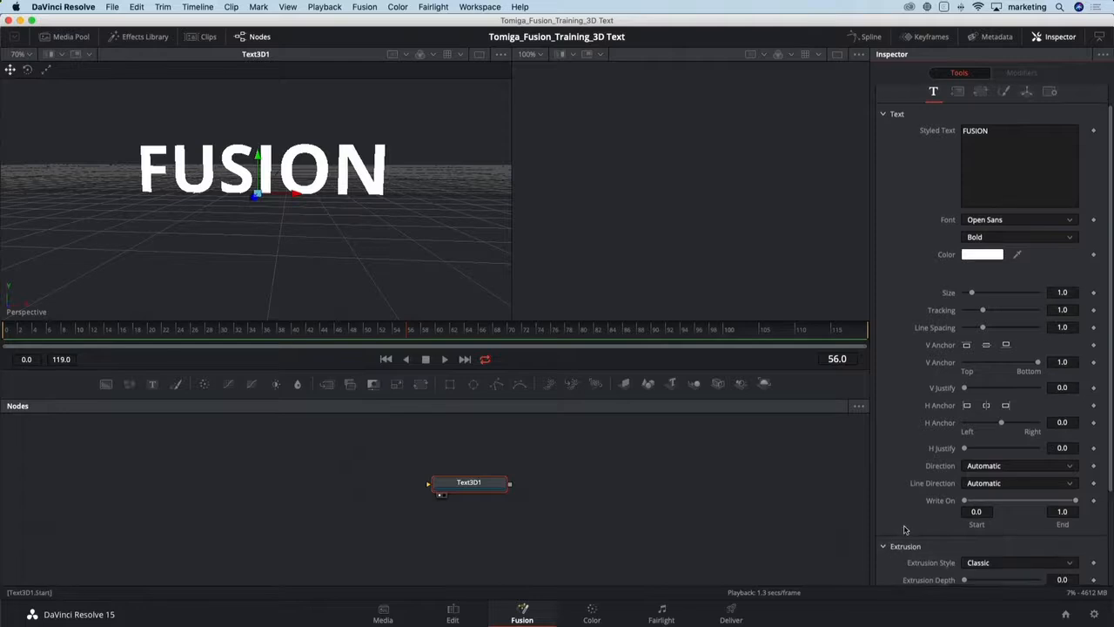
pyautogui.scroll(-4, 901, 535)
pyautogui.moveTo(968, 490); pyautogui.dragTo(981, 491)
pyautogui.moveTo(374, 240); pyautogui.dragTo(297, 267)
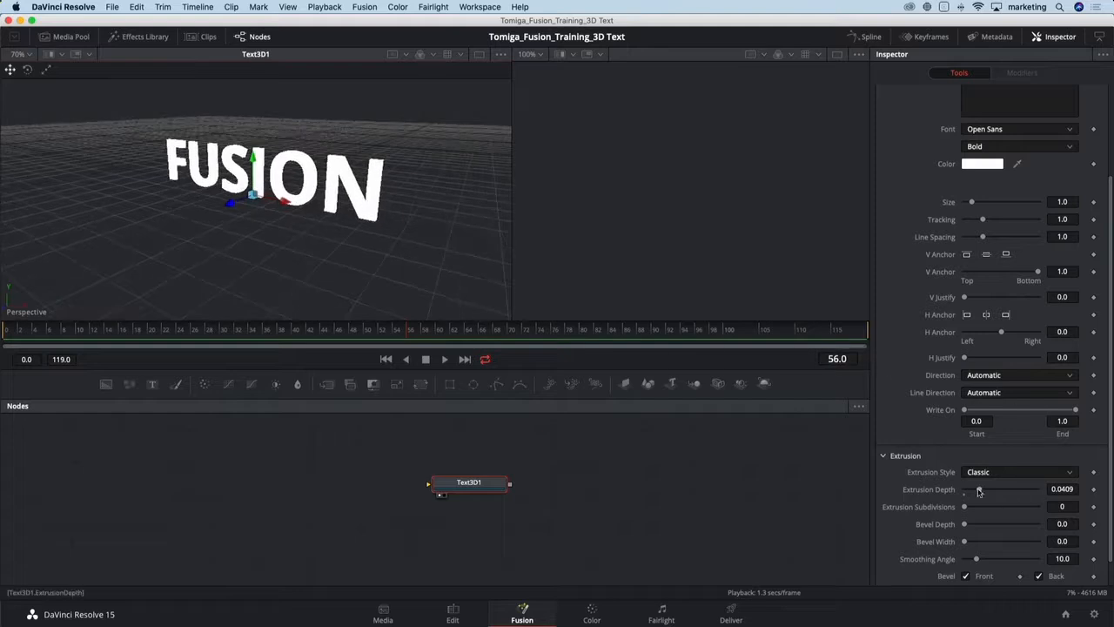
pyautogui.moveTo(978, 490); pyautogui.dragTo(999, 491)
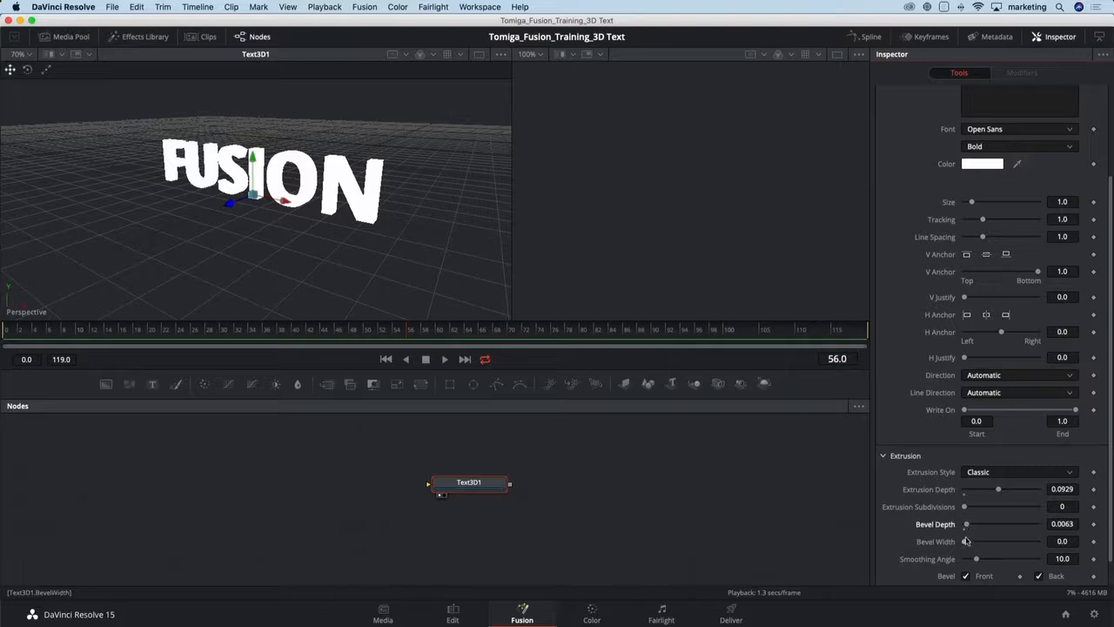
pyautogui.moveTo(966, 541); pyautogui.dragTo(967, 543)
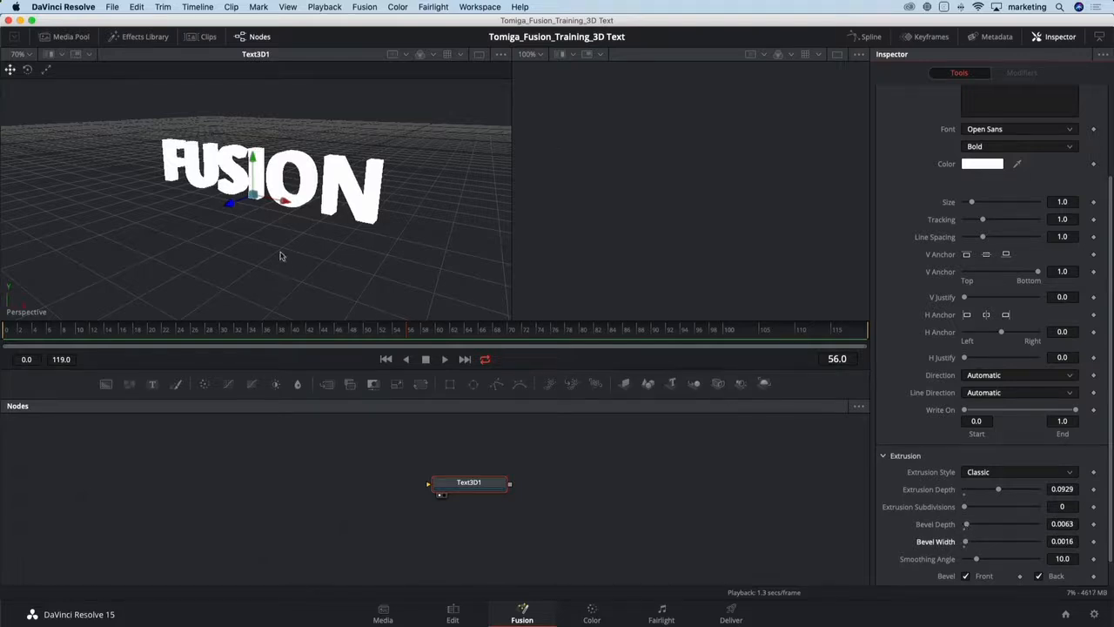
pyautogui.moveTo(280, 256); pyautogui.dragTo(335, 233)
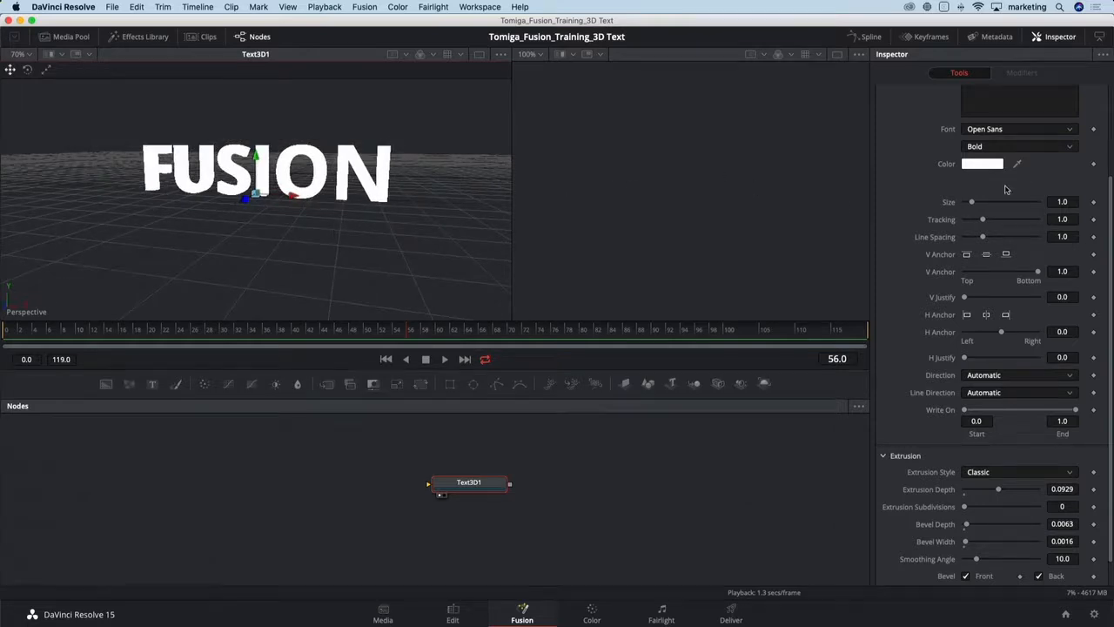
# - Open the text node's shading material settings
pyautogui.scroll(4, 996, 105)
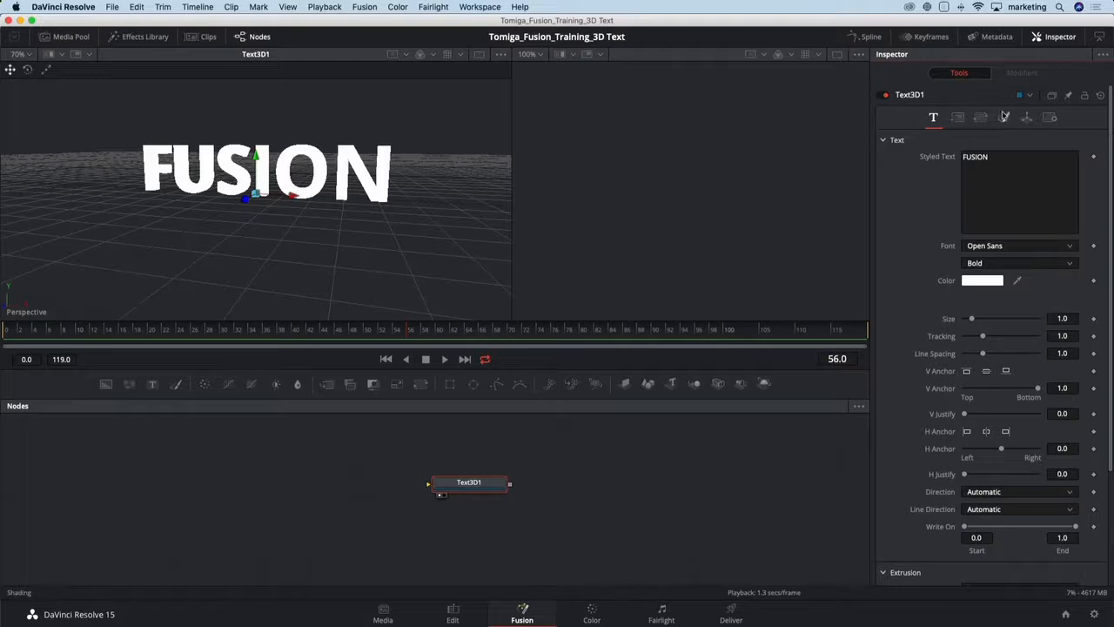
pyautogui.click(1004, 116)
pyautogui.moveTo(987, 303); pyautogui.dragTo(1101, 276)
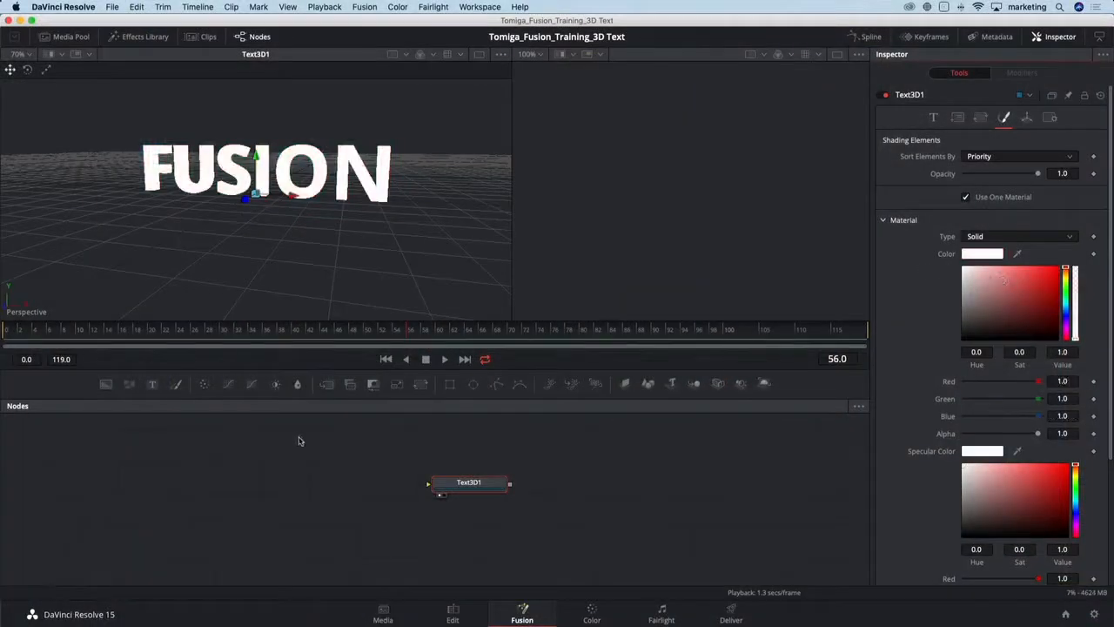
# - Enlarge the node editor and add a Ward material node
pyautogui.click(315, 465)
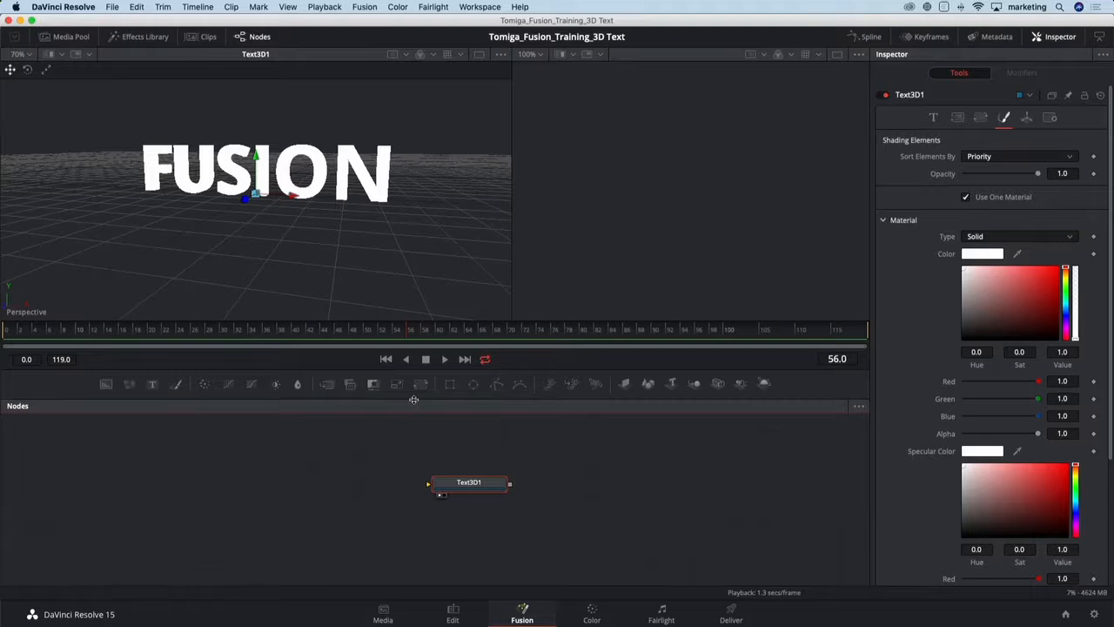
pyautogui.moveTo(414, 399); pyautogui.dragTo(402, 358)
pyautogui.click(386, 401)
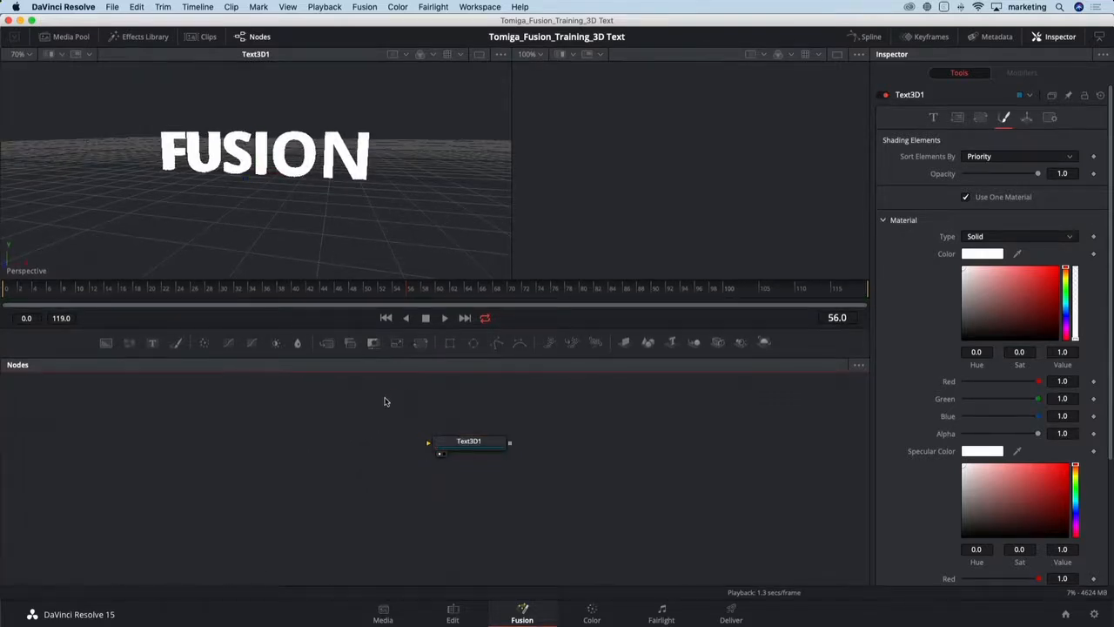
pyautogui.hotkey('shift', 'space')
pyautogui.write('ward')
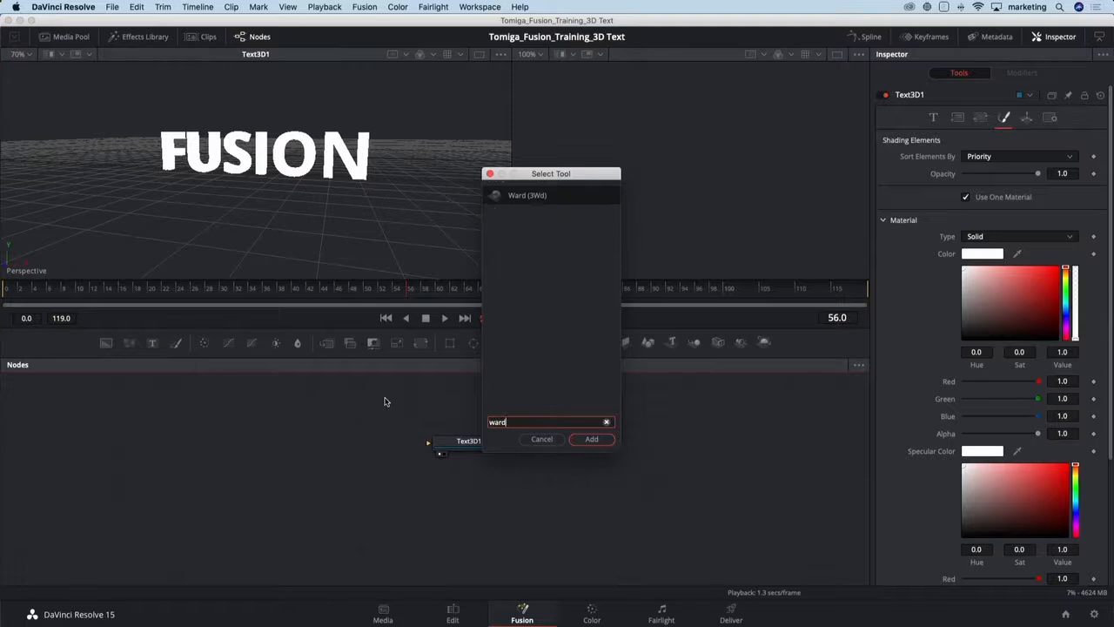
pyautogui.press('Return')
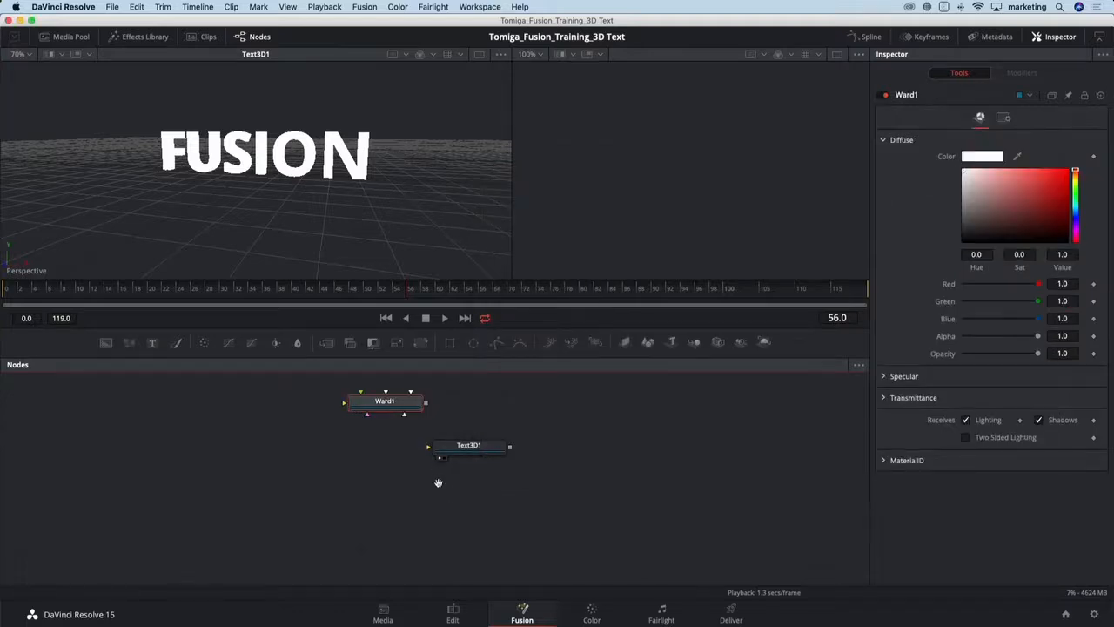
# - Rearrange the nodes and add a Reflect node chained after the Ward material
pyautogui.moveTo(438, 483); pyautogui.dragTo(390, 547)
pyautogui.moveTo(353, 467); pyautogui.dragTo(540, 410)
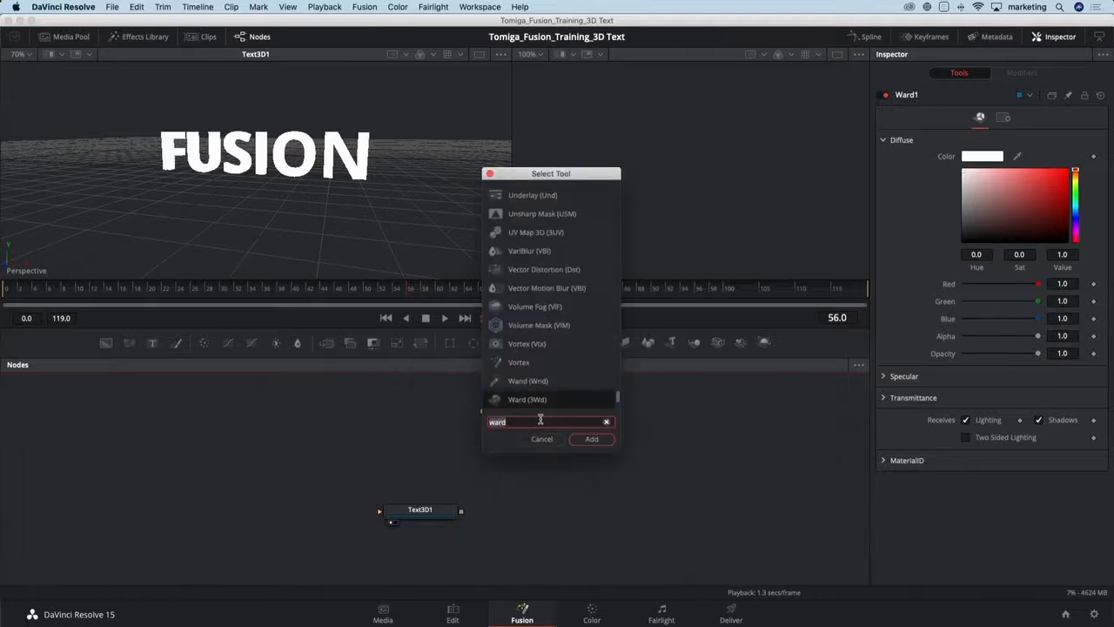
pyautogui.write('re')
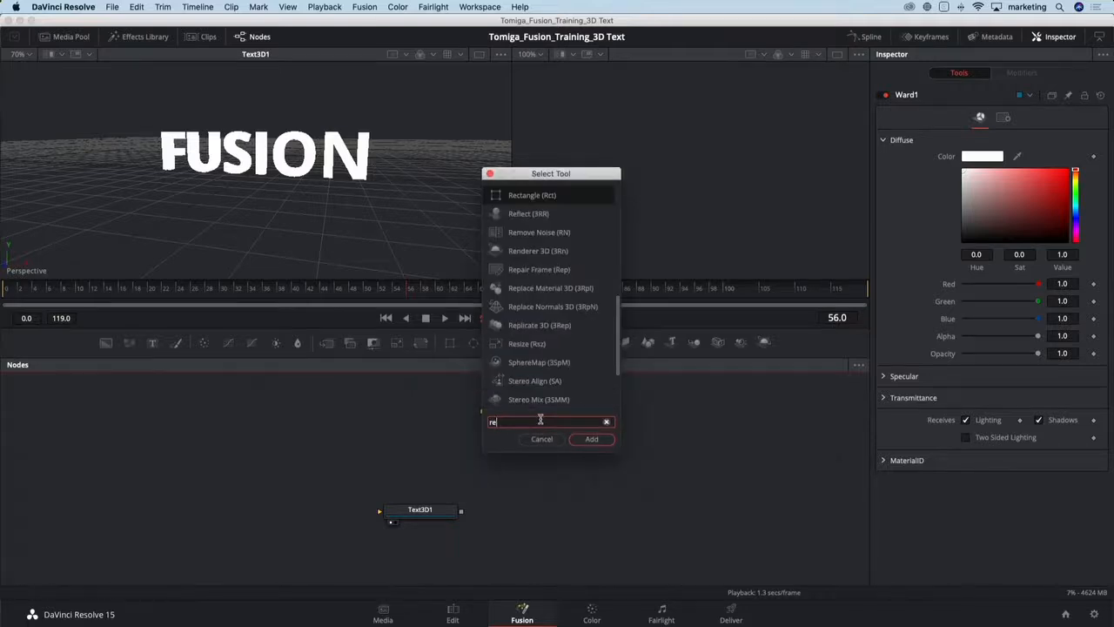
pyautogui.write('f')
pyautogui.press('Return')
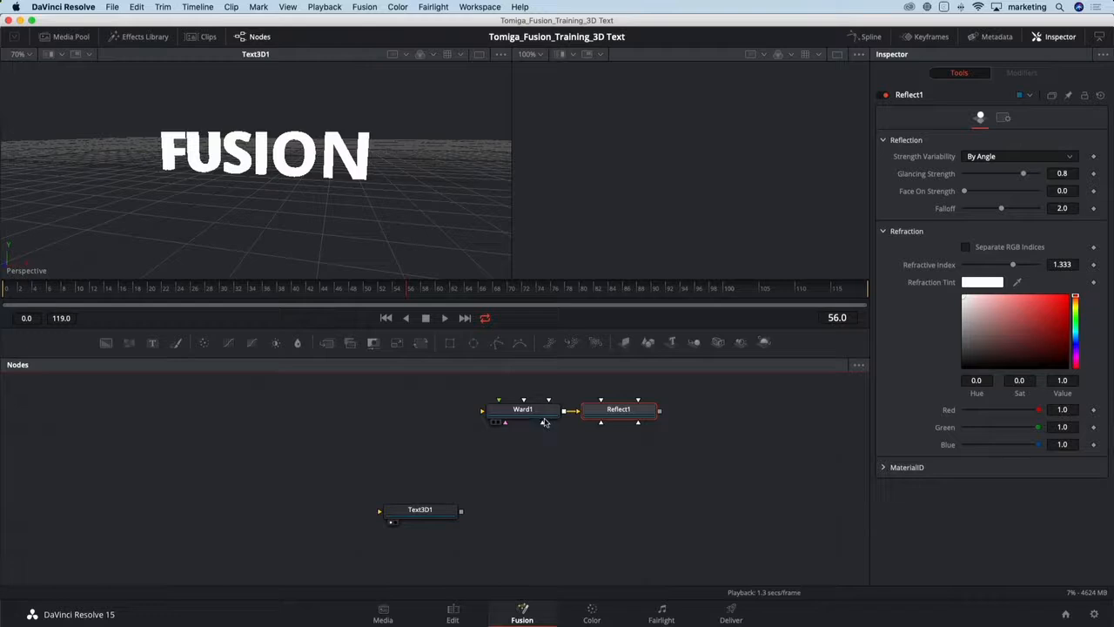
# - View the Reflect result and set the Ward diffuse colour to dark red with alpha about 0.472
pyautogui.moveTo(612, 415); pyautogui.dragTo(621, 257)
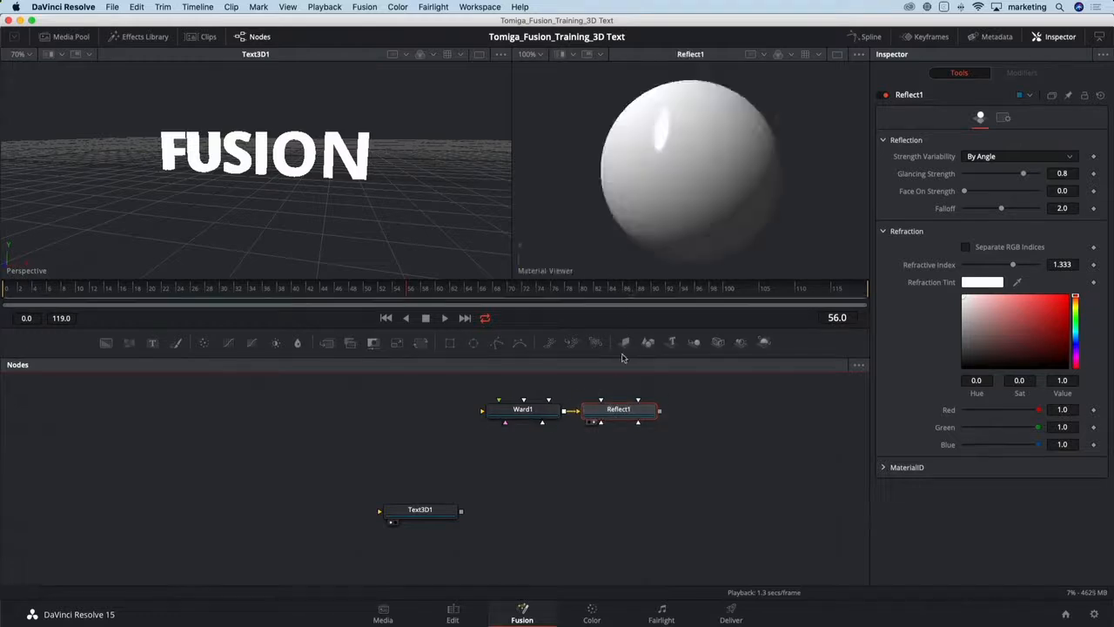
pyautogui.click(531, 413)
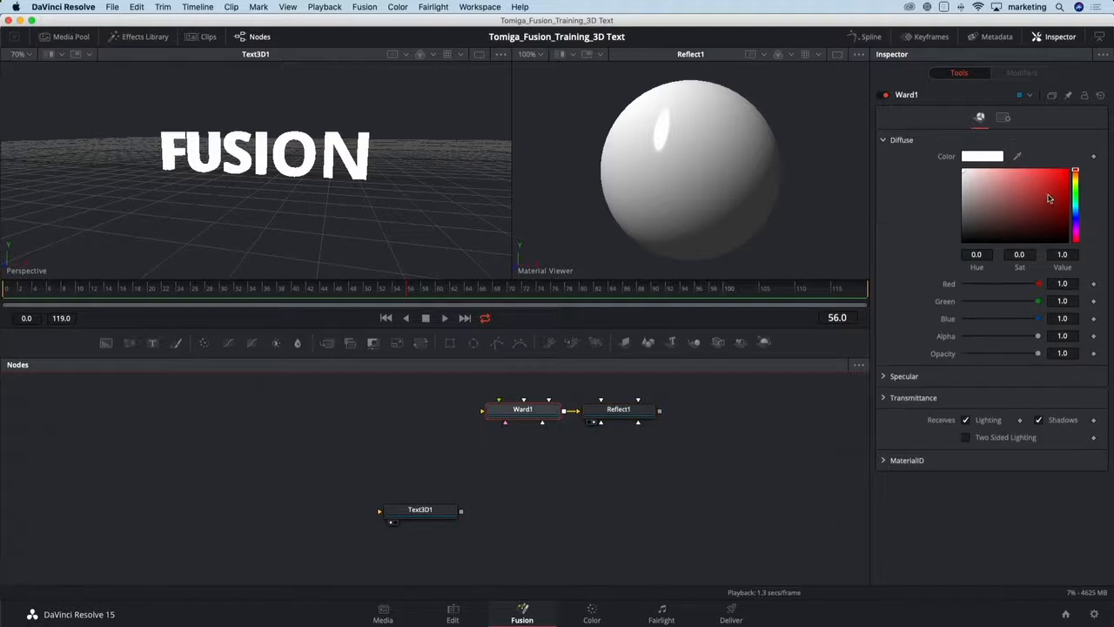
pyautogui.moveTo(1049, 199); pyautogui.dragTo(1055, 198)
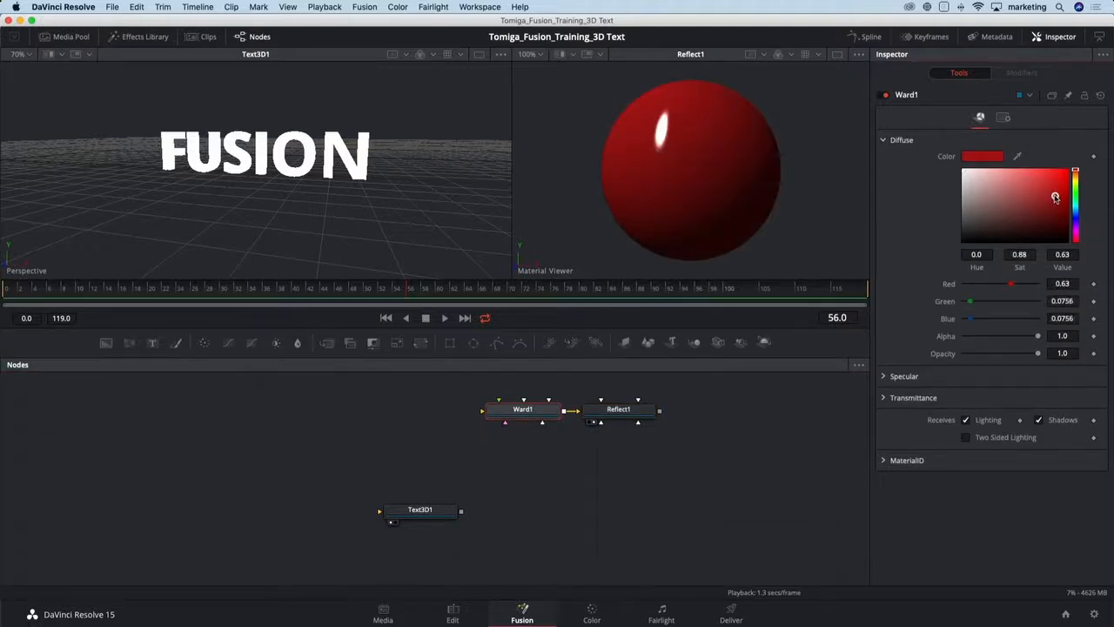
pyautogui.moveTo(1039, 338); pyautogui.dragTo(1000, 359)
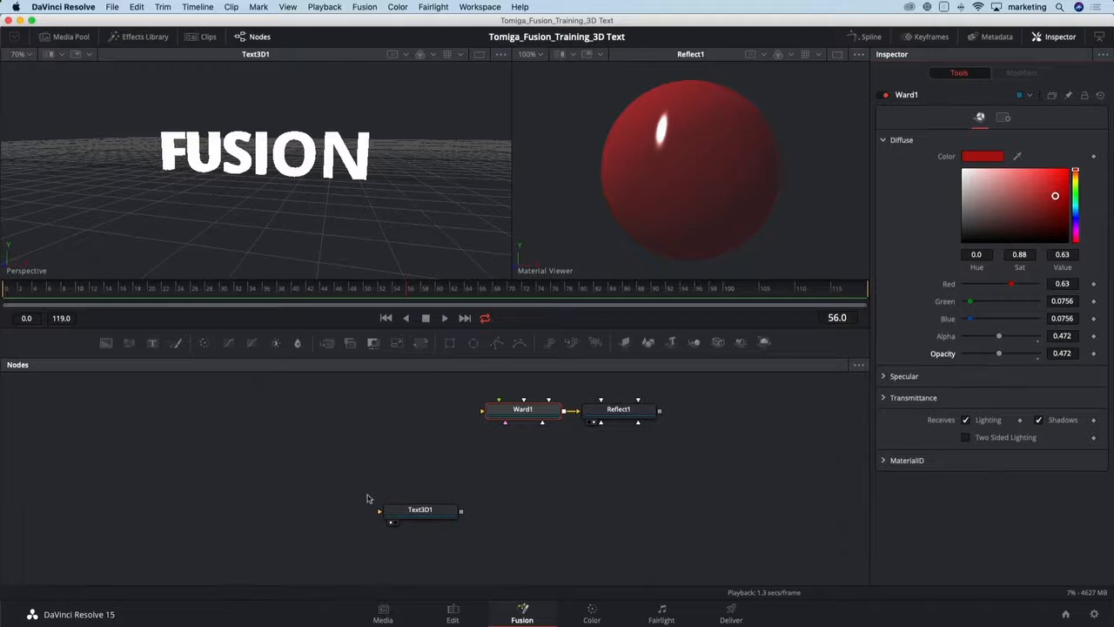
# - Add a Shape 3D node and view it in the first viewer
pyautogui.moveTo(219, 457); pyautogui.dragTo(363, 458)
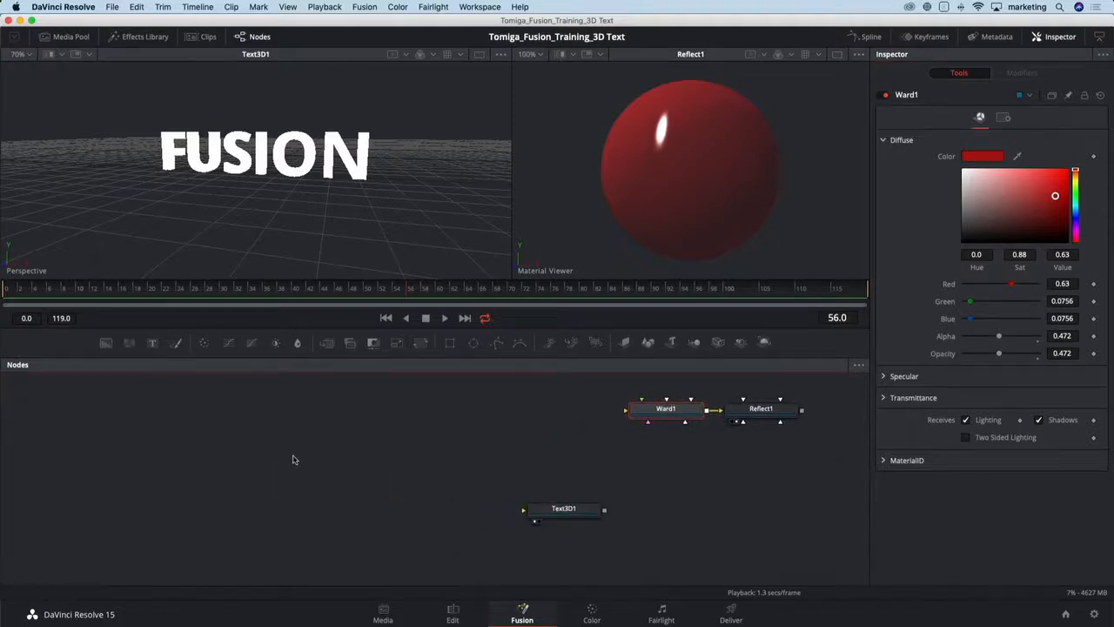
pyautogui.scroll(-2, 292, 459)
pyautogui.moveTo(251, 443); pyautogui.dragTo(339, 438)
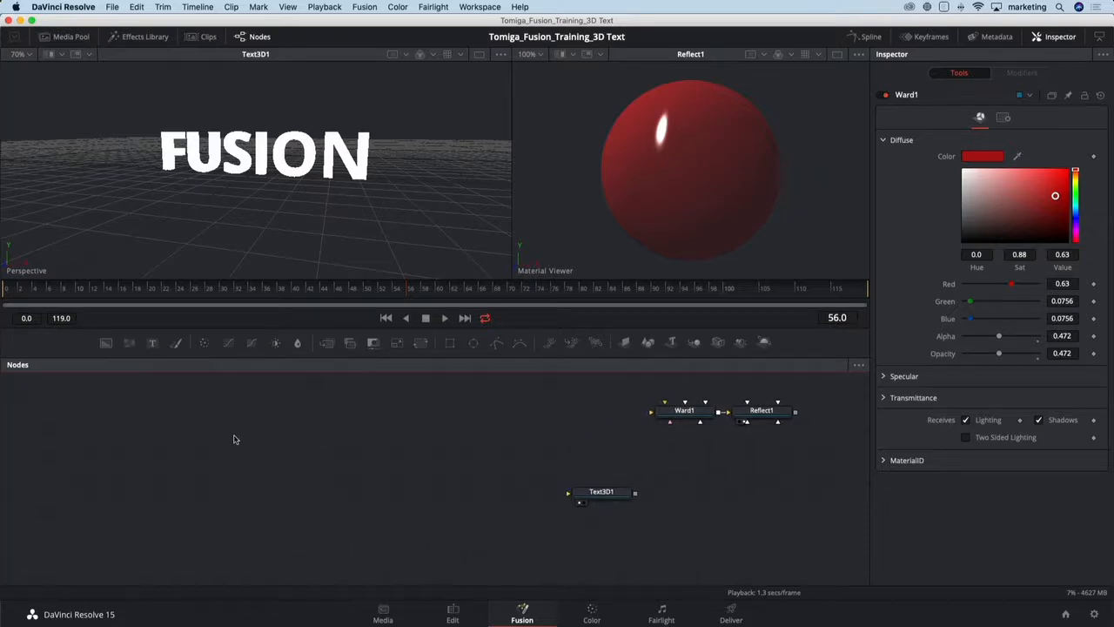
pyautogui.hotkey('shift', 'space')
pyautogui.write('shape')
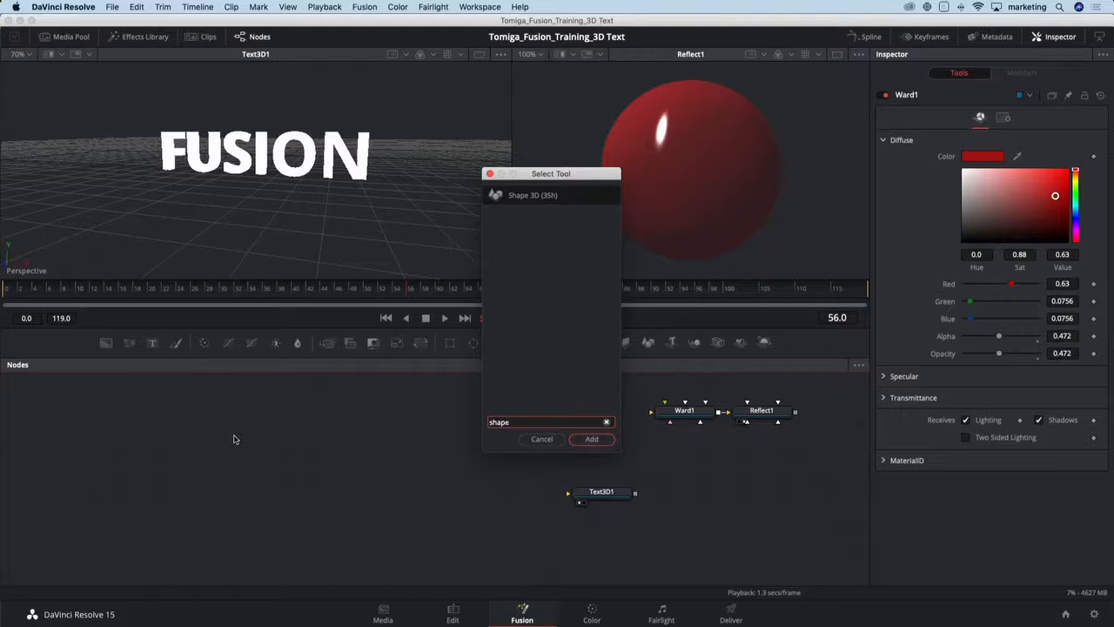
pyautogui.press('Return')
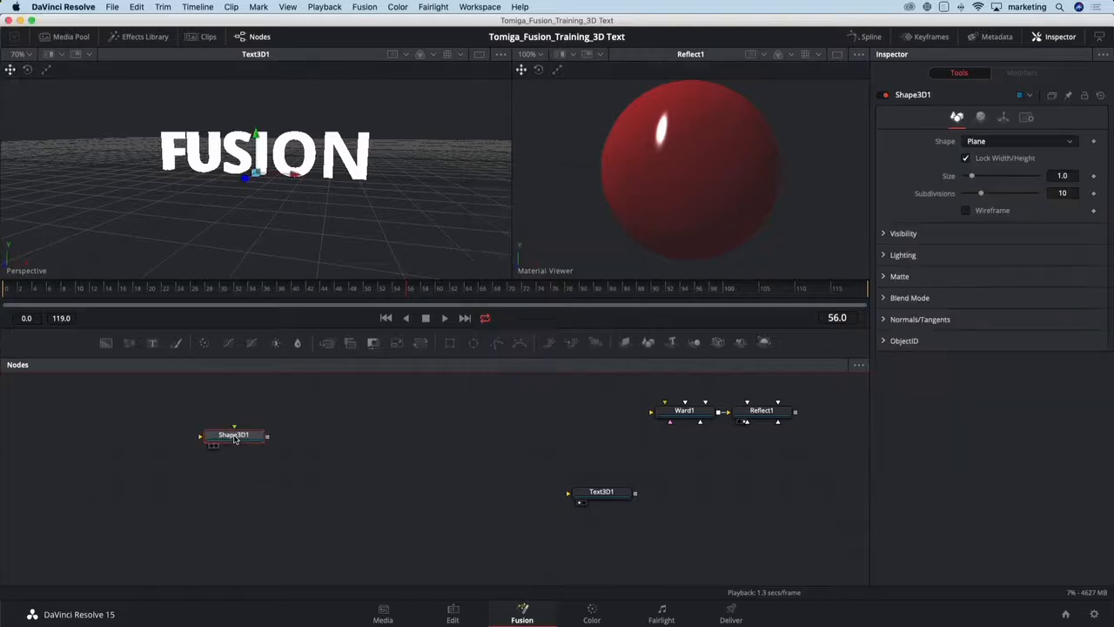
pyautogui.press('1')
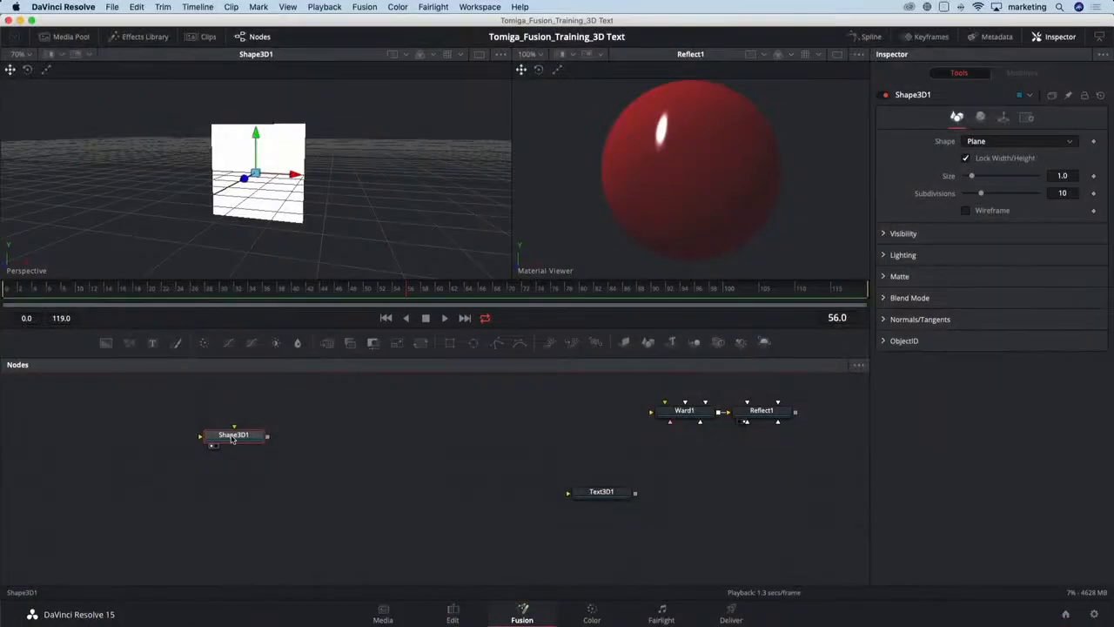
# - Add a Spherical Camera node merged with the shape and view the Merge 3D result
pyautogui.hotkey('shift', 'space')
pyautogui.write('shape')
pyautogui.press('BackSpace')
pyautogui.press('BackSpace')
pyautogui.press('BackSpace')
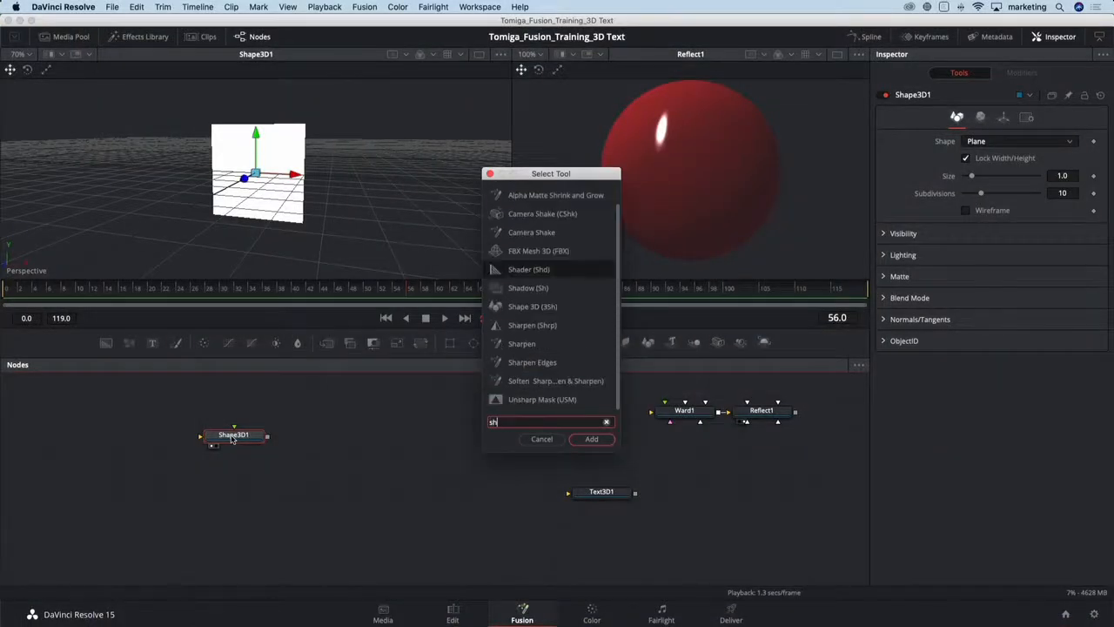
pyautogui.write('p')
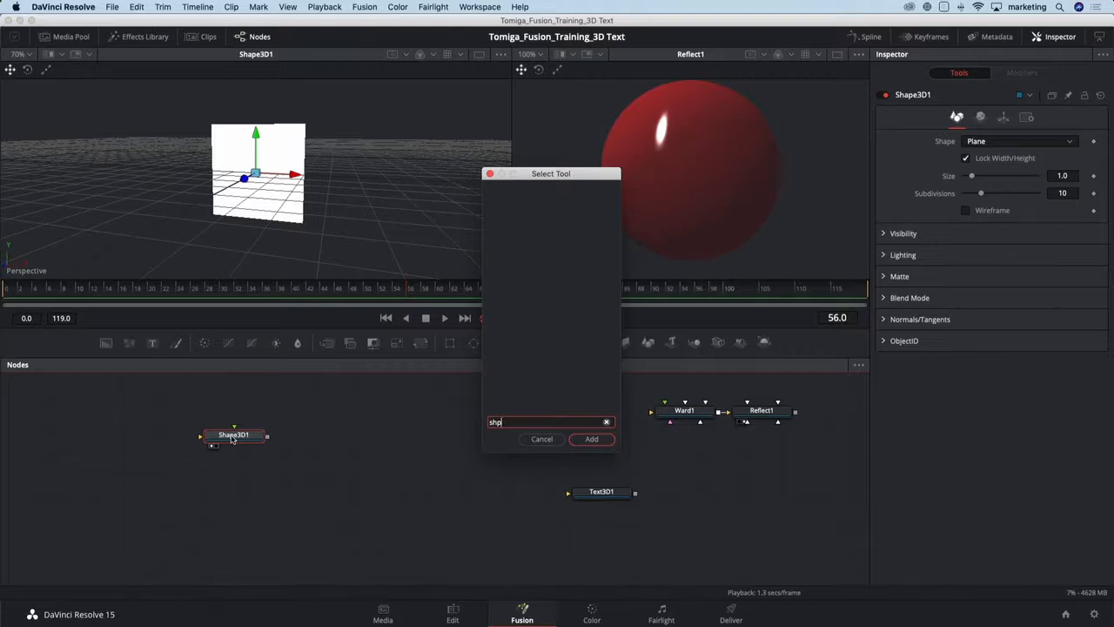
pyautogui.press('BackSpace')
pyautogui.press('BackSpace')
pyautogui.write('pher')
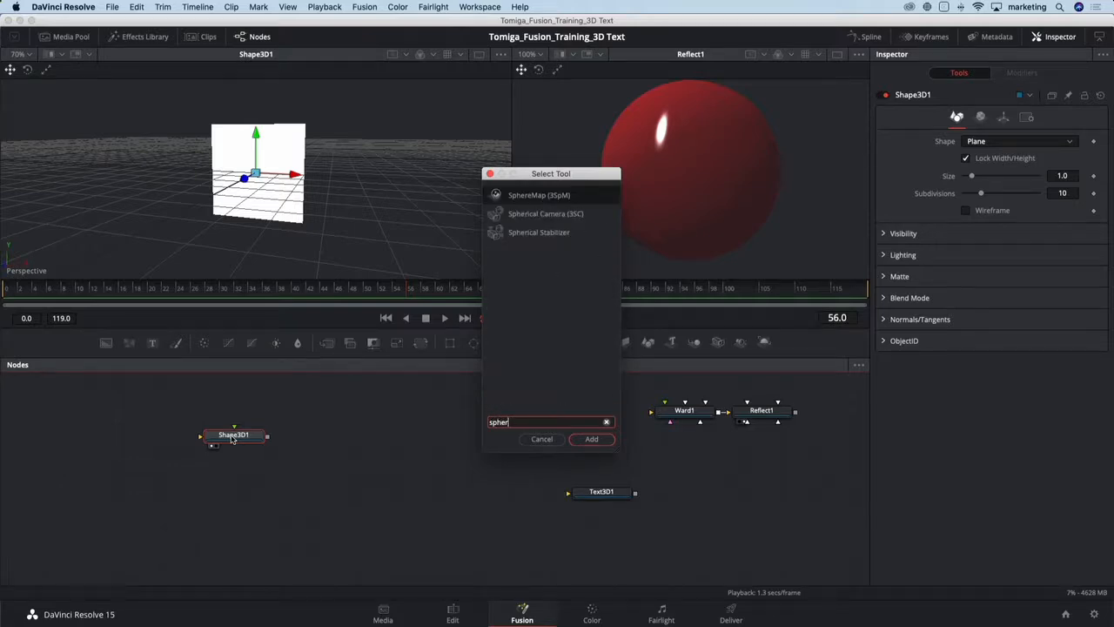
pyautogui.press('Down')
pyautogui.press('Return')
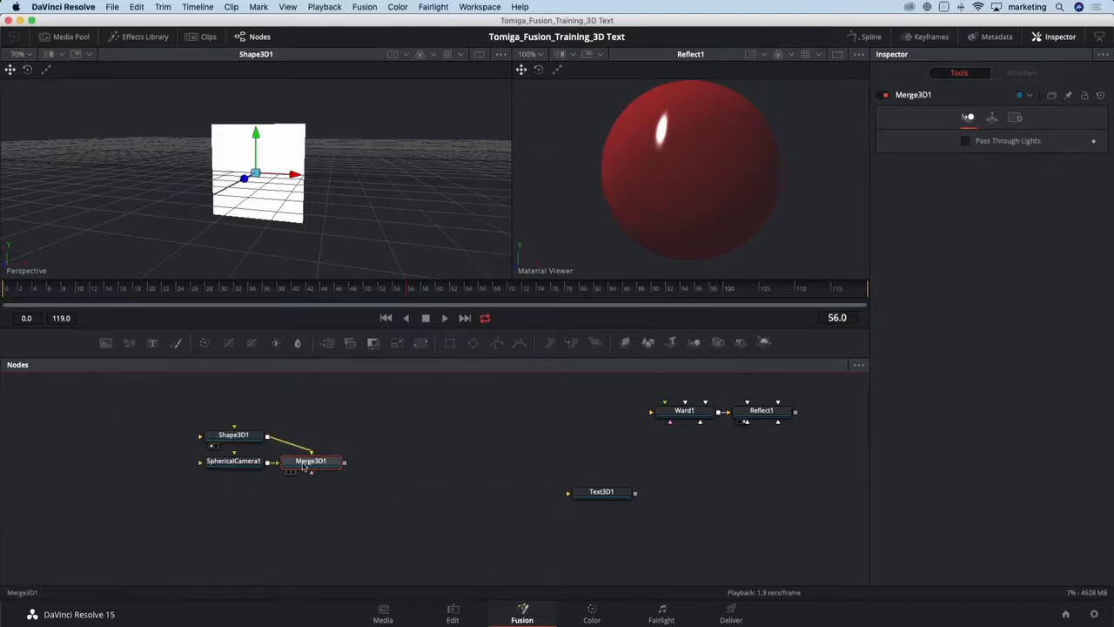
pyautogui.press('1')
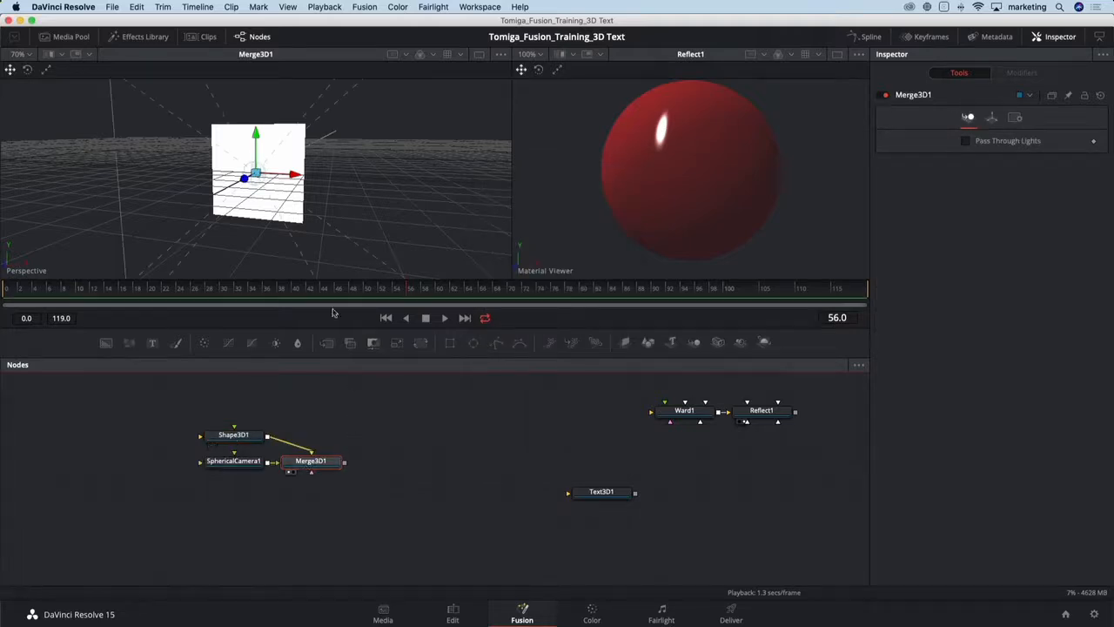
pyautogui.moveTo(314, 218); pyautogui.dragTo(226, 224)
pyautogui.scroll(-3, 247, 213)
pyautogui.scroll(-2, 246, 213)
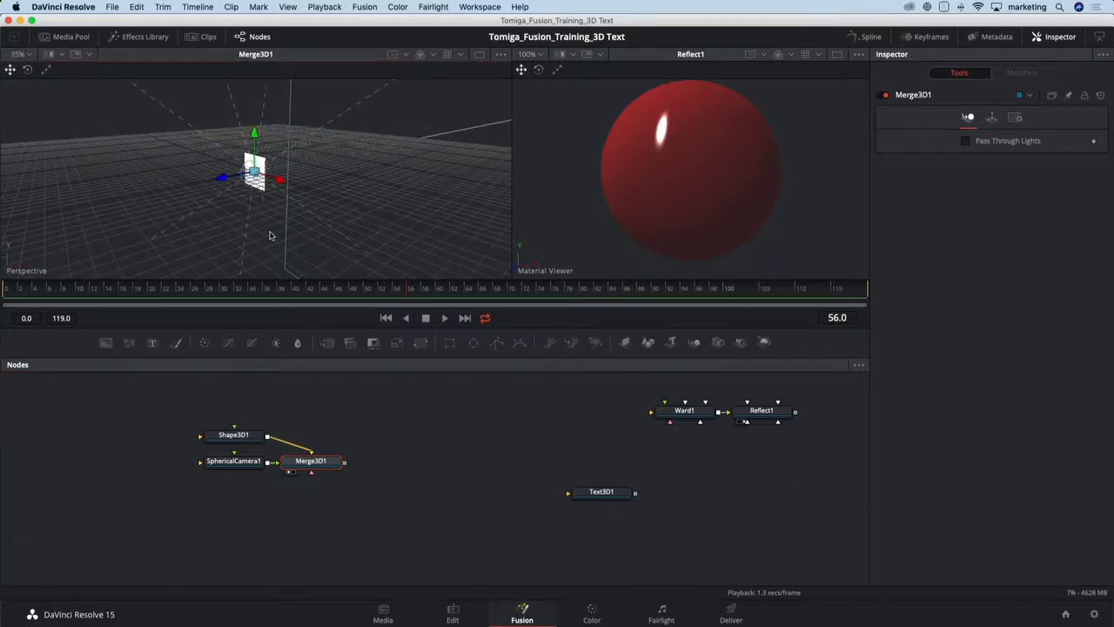
# - Select the plane shape and reposition it in the 3D viewer
pyautogui.moveTo(224, 180); pyautogui.dragTo(366, 151)
pyautogui.click(232, 440)
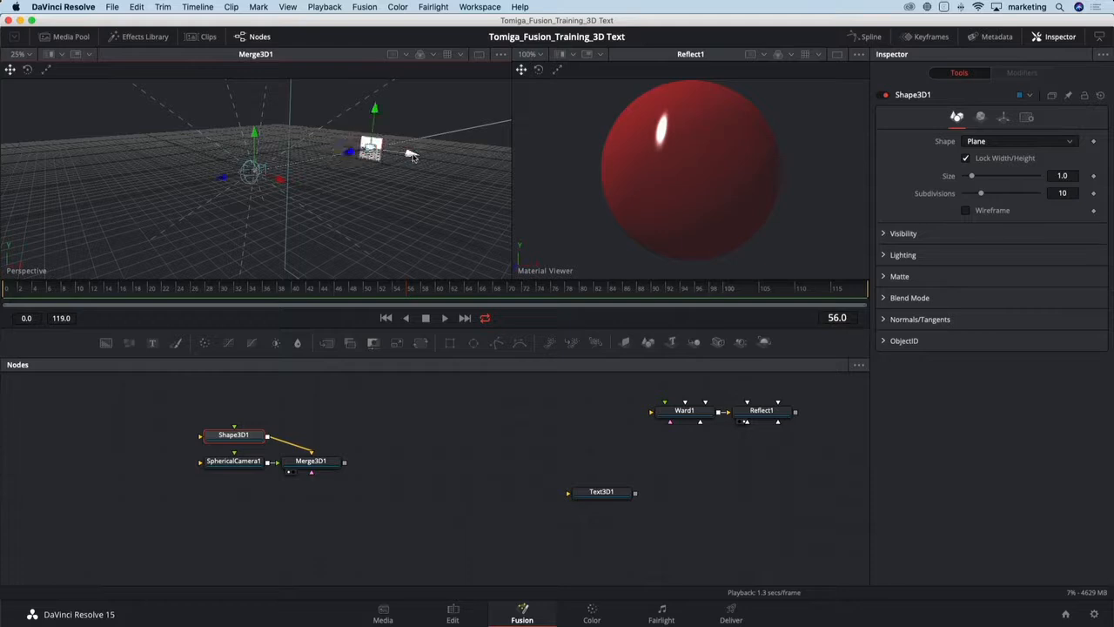
pyautogui.scroll(-2, 332, 206)
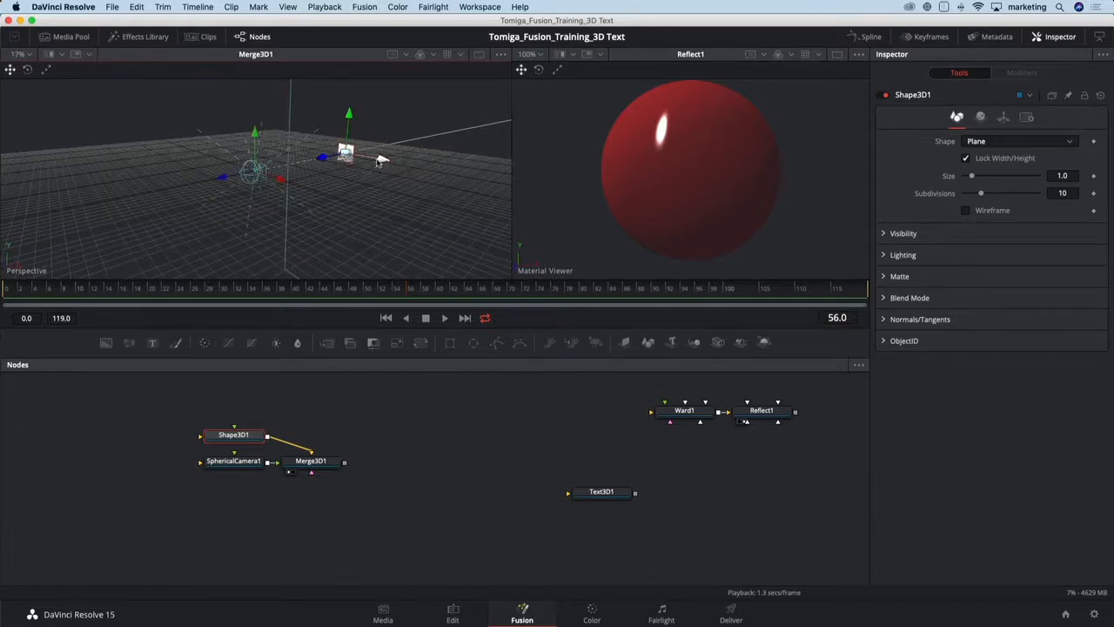
pyautogui.moveTo(381, 155); pyautogui.dragTo(270, 139)
pyautogui.moveTo(228, 210); pyautogui.dragTo(281, 238)
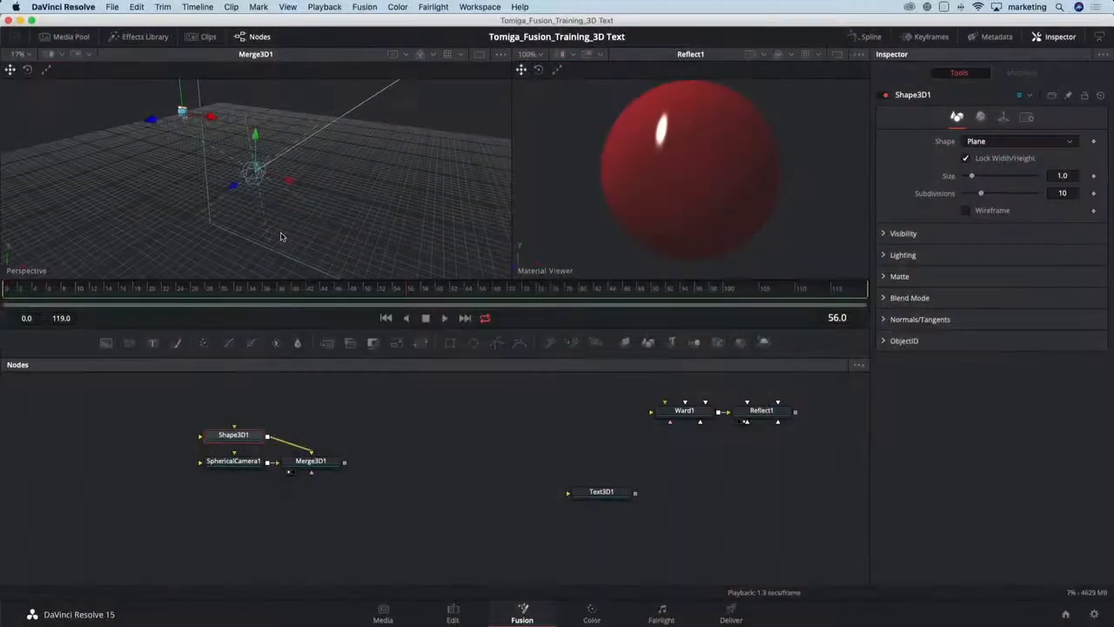
# - Add a Duplicate 3D node after the plane shape
pyautogui.hotkey('shift', 'space')
pyautogui.write('dupli')
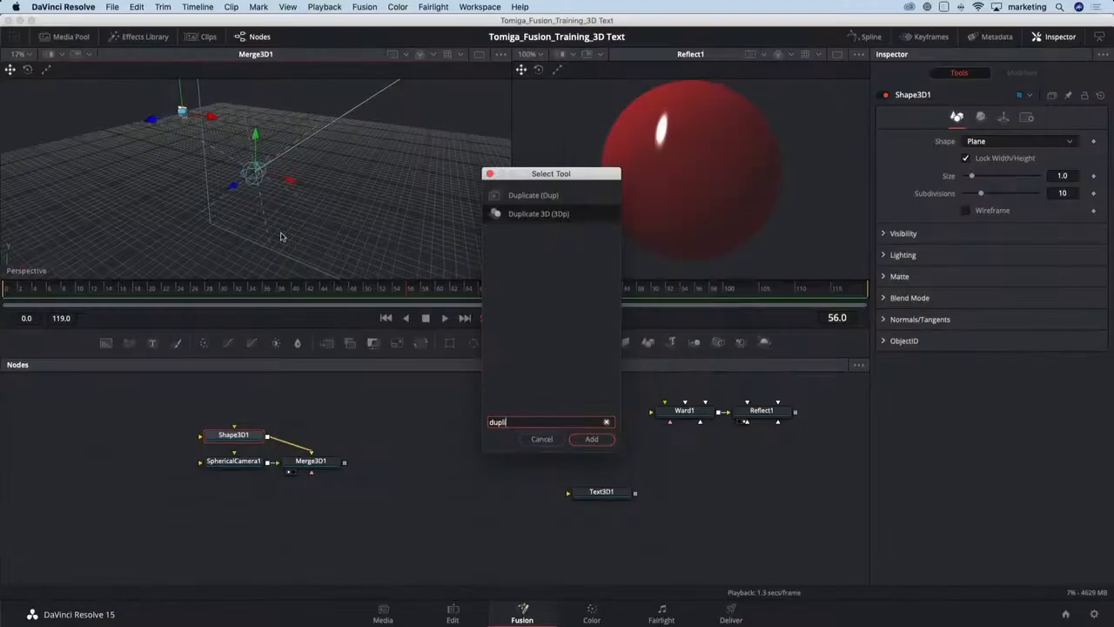
pyautogui.press('Return')
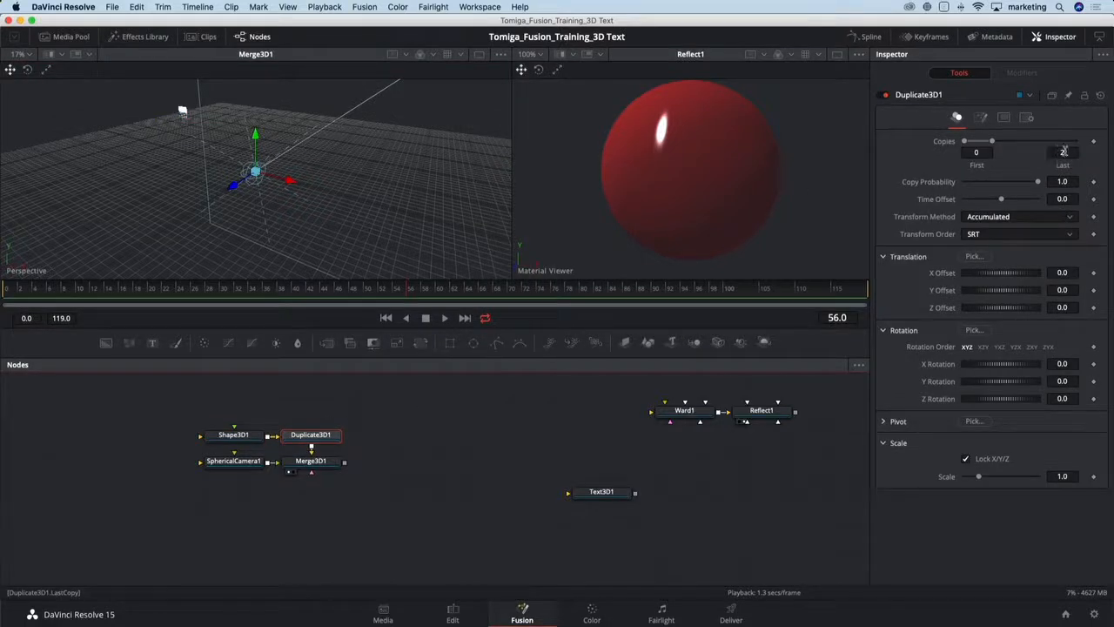
# - Set the duplicate's last copy to 25 and its X offset to about 1.47
pyautogui.click(1064, 152)
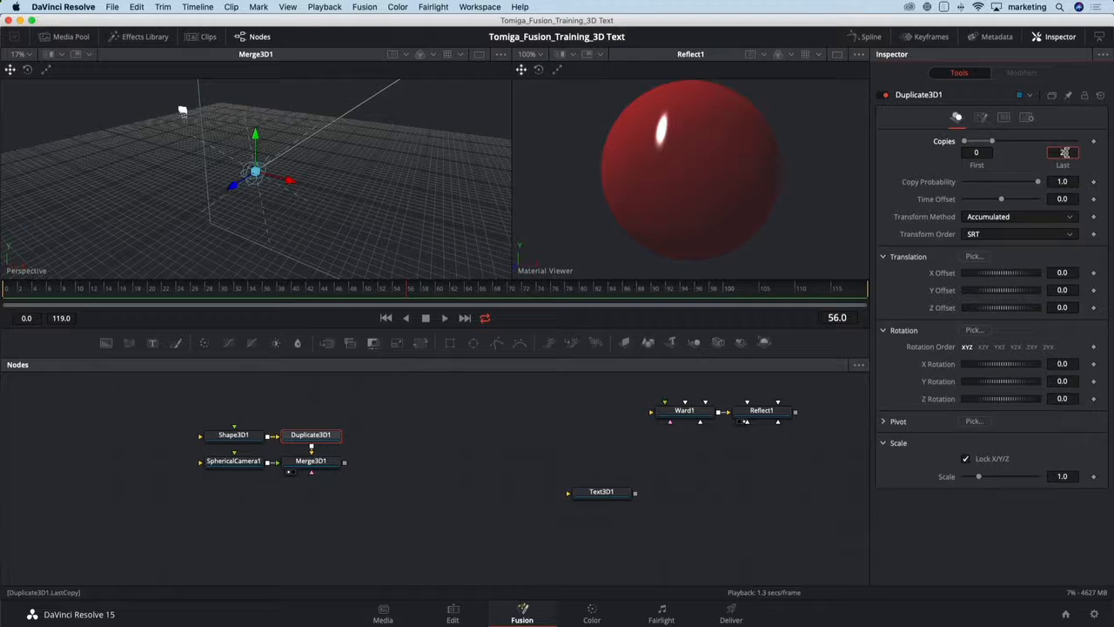
pyautogui.press('Tab')
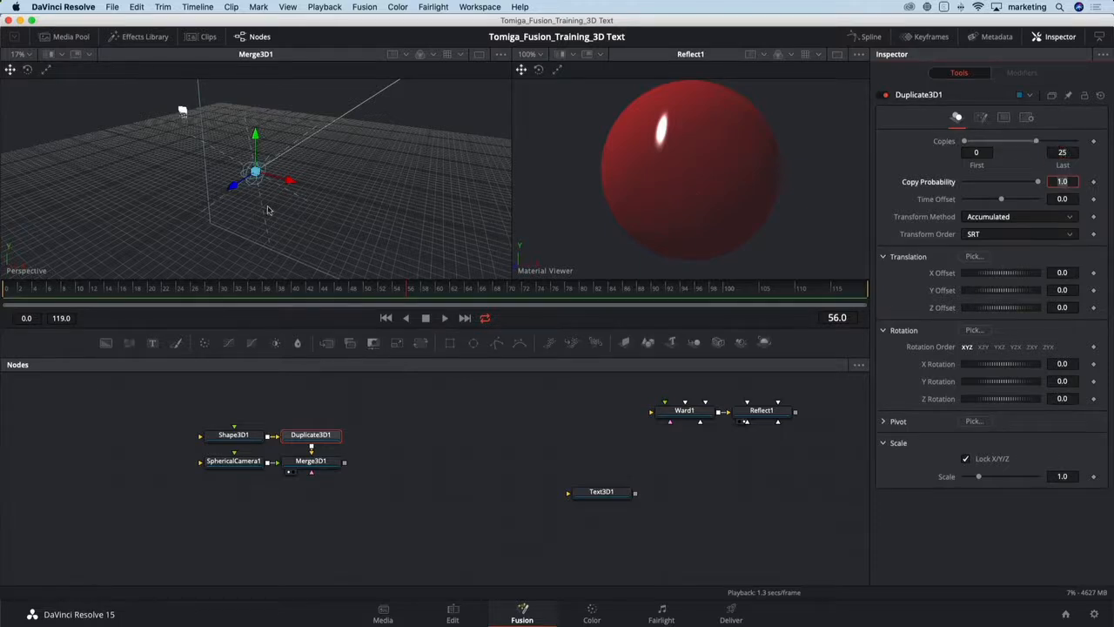
pyautogui.moveTo(293, 184); pyautogui.dragTo(435, 158)
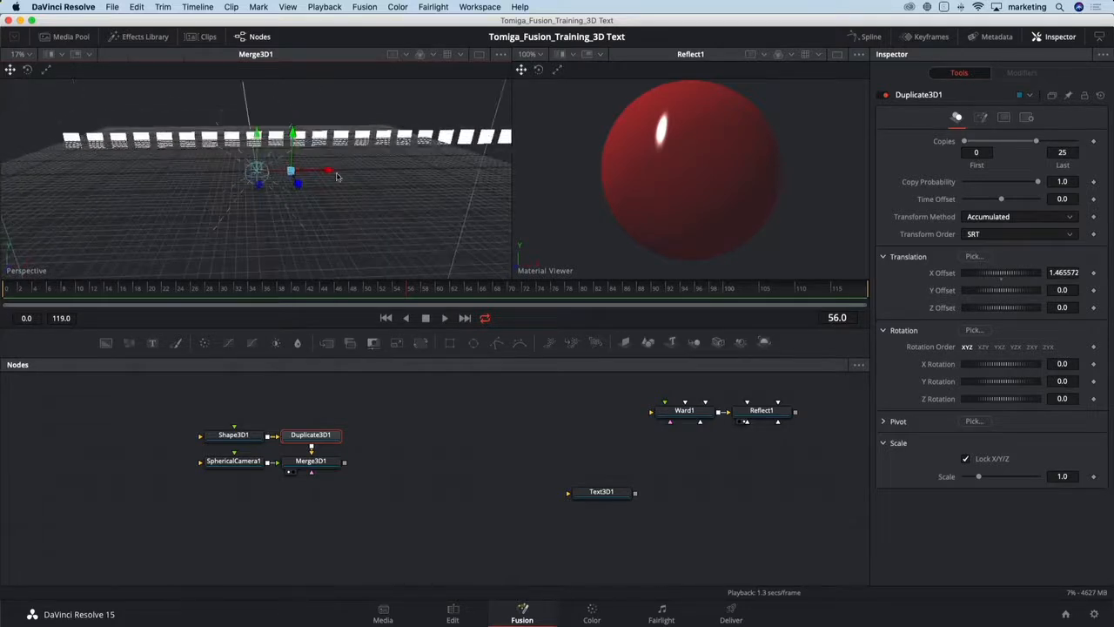
pyautogui.scroll(-3, 328, 187)
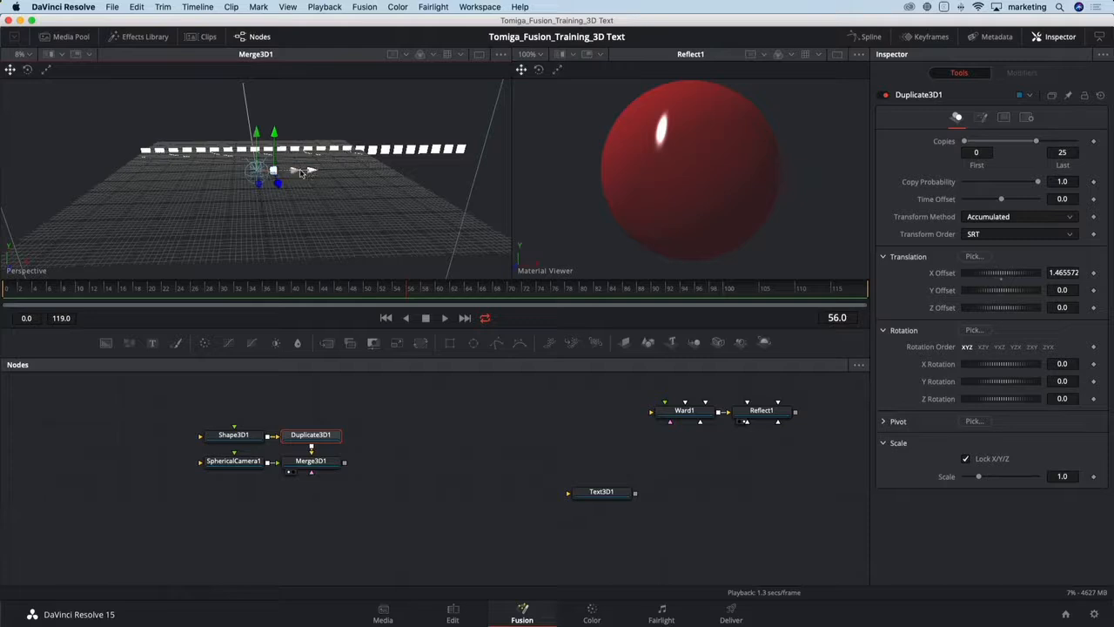
# - Move the plane shape node above the Duplicate 3D node and rename it box
pyautogui.click(250, 435)
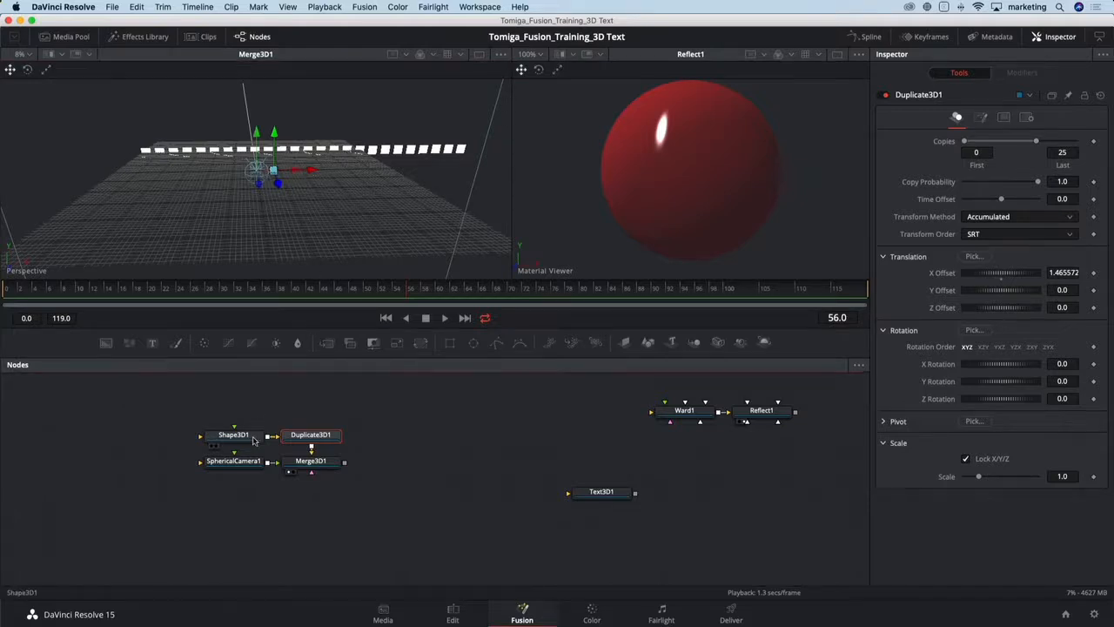
pyautogui.moveTo(183, 155); pyautogui.dragTo(132, 163)
pyautogui.moveTo(280, 216); pyautogui.dragTo(190, 228)
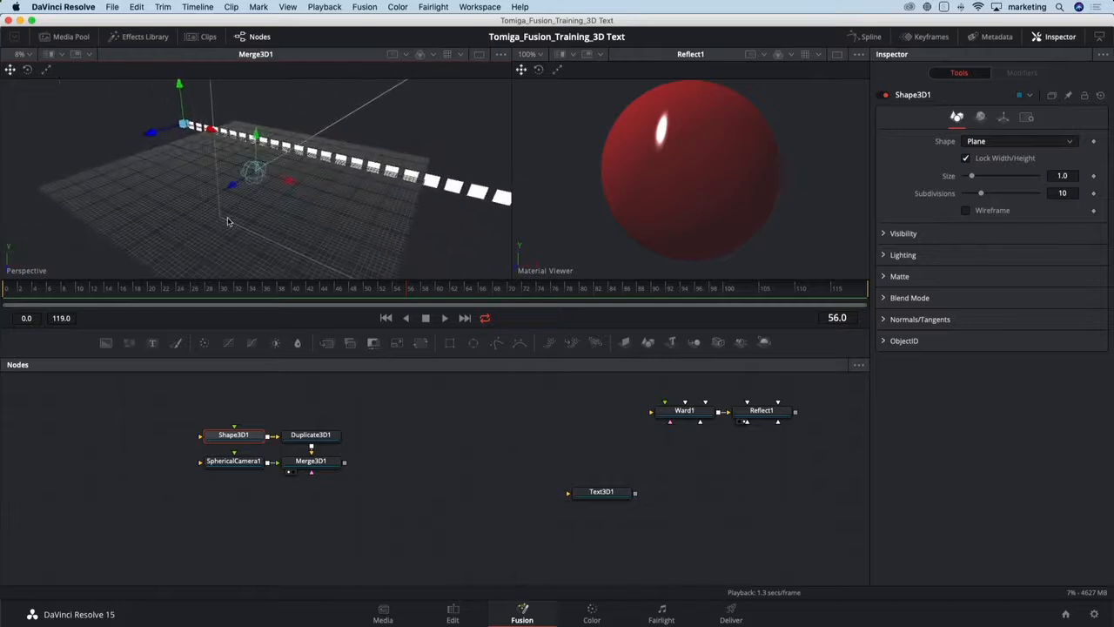
pyautogui.moveTo(222, 430); pyautogui.dragTo(314, 404)
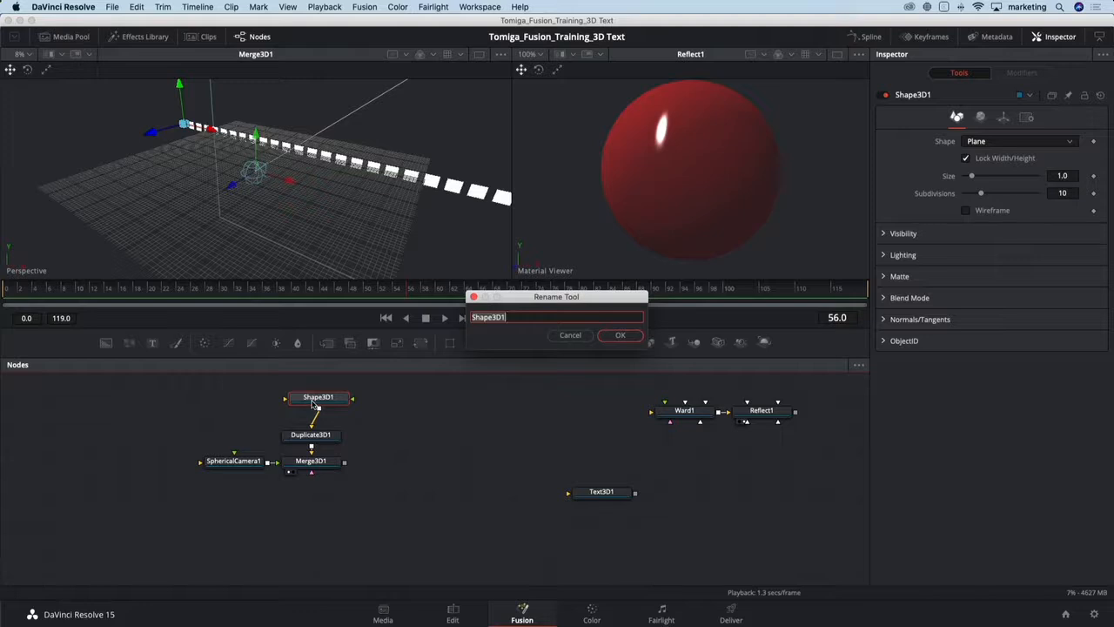
pyautogui.write('box')
pyautogui.press('Return')
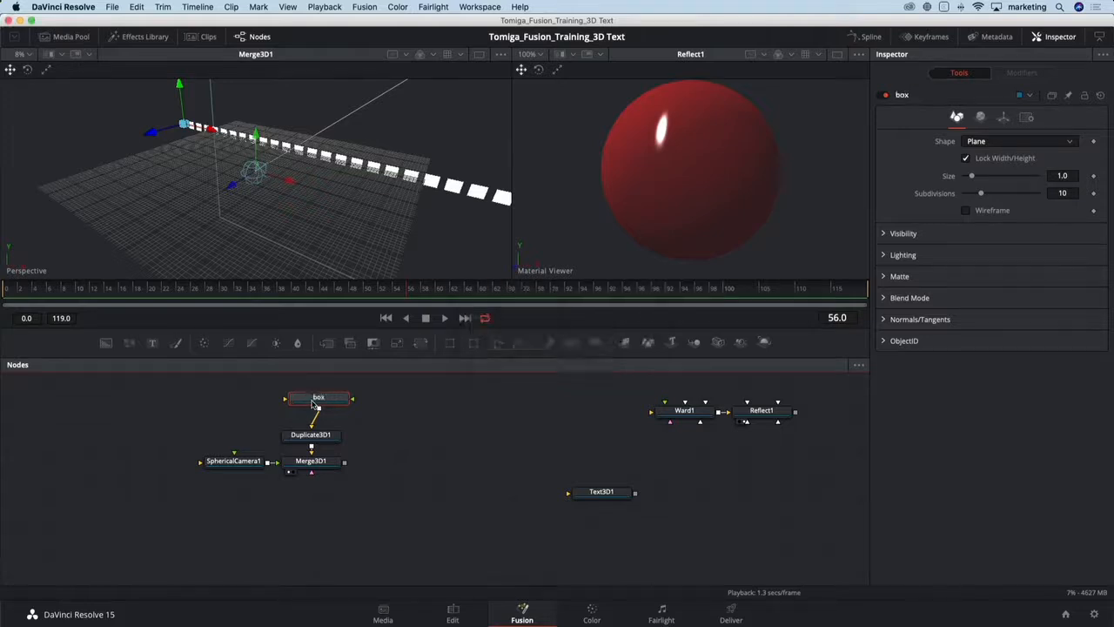
# - Add another Shape 3D node connected to the Merge 3D and rename it top
pyautogui.click(314, 462)
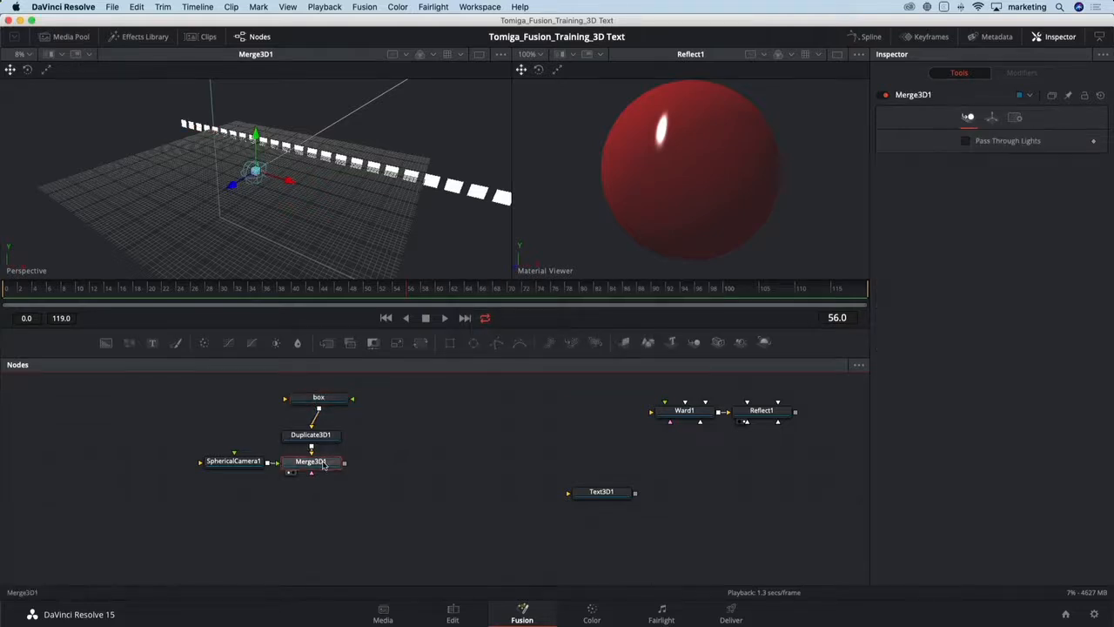
pyautogui.hotkey('shift', 'space')
pyautogui.write('shap')
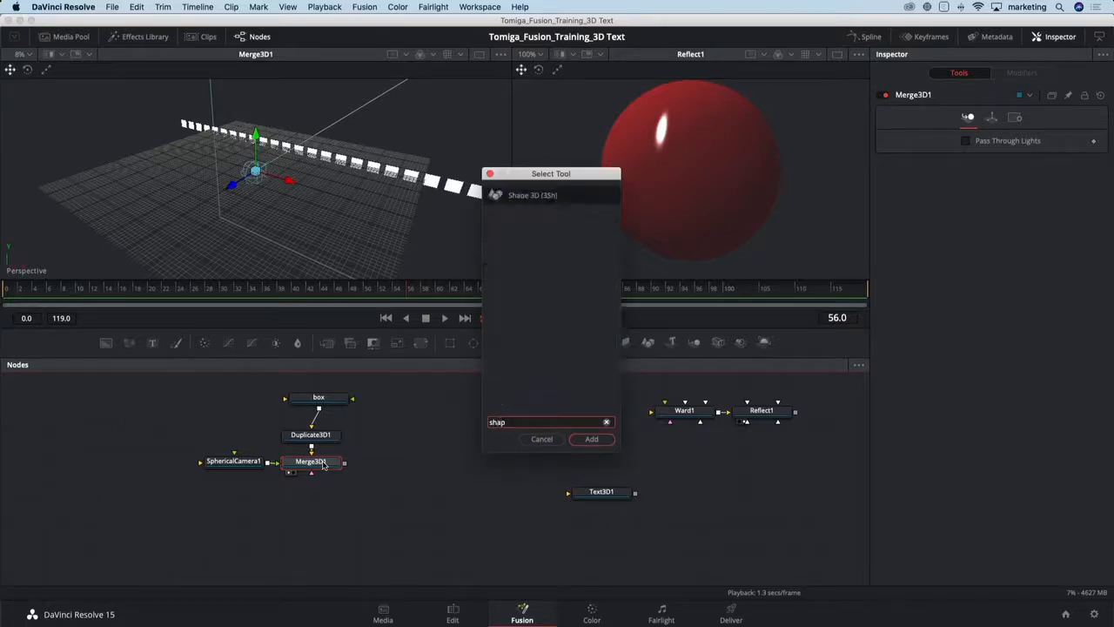
pyautogui.press('Return')
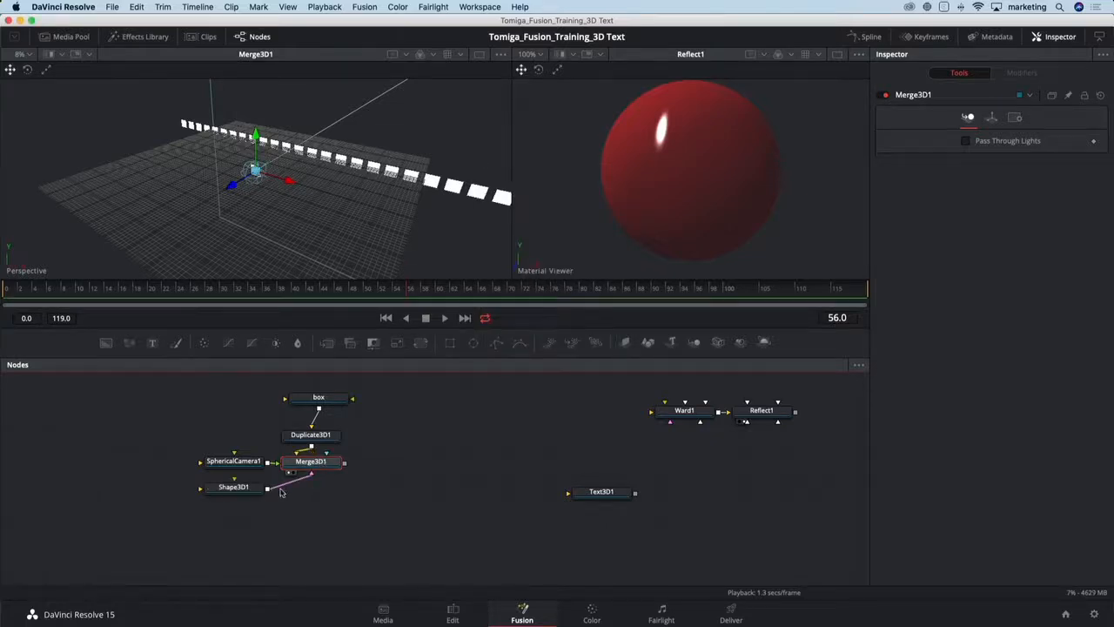
pyautogui.click(247, 488)
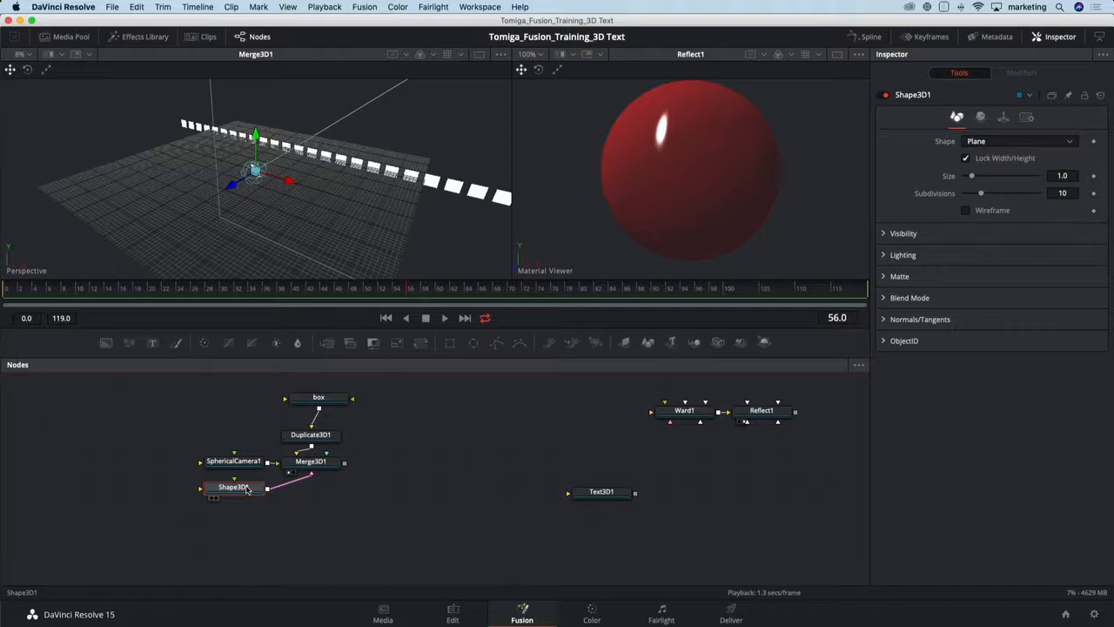
pyautogui.press('F2')
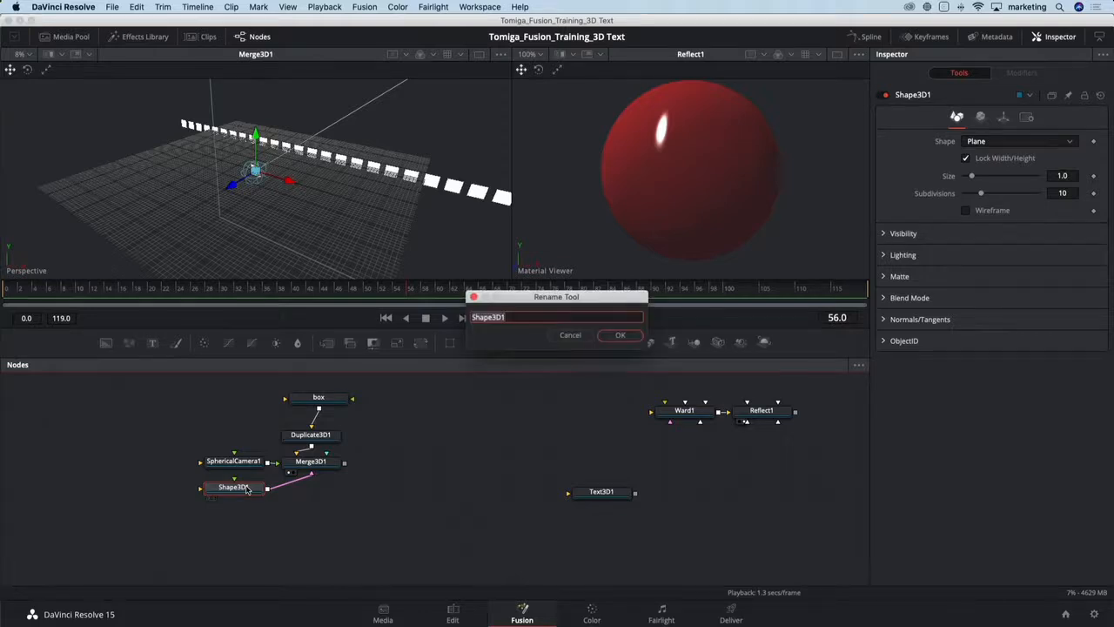
pyautogui.write('top')
pyautogui.press('Return')
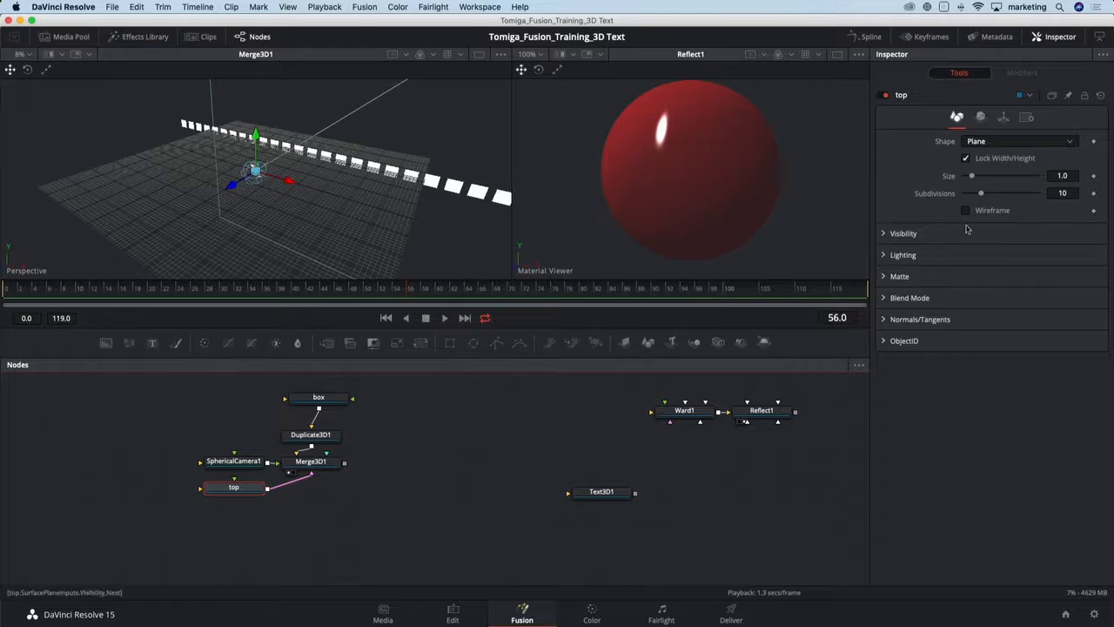
# - Unlock the top plane's uniform scale, set X scale 10, Y about 3.66, Z about 2.09, and X rotation -90
pyautogui.click(1004, 118)
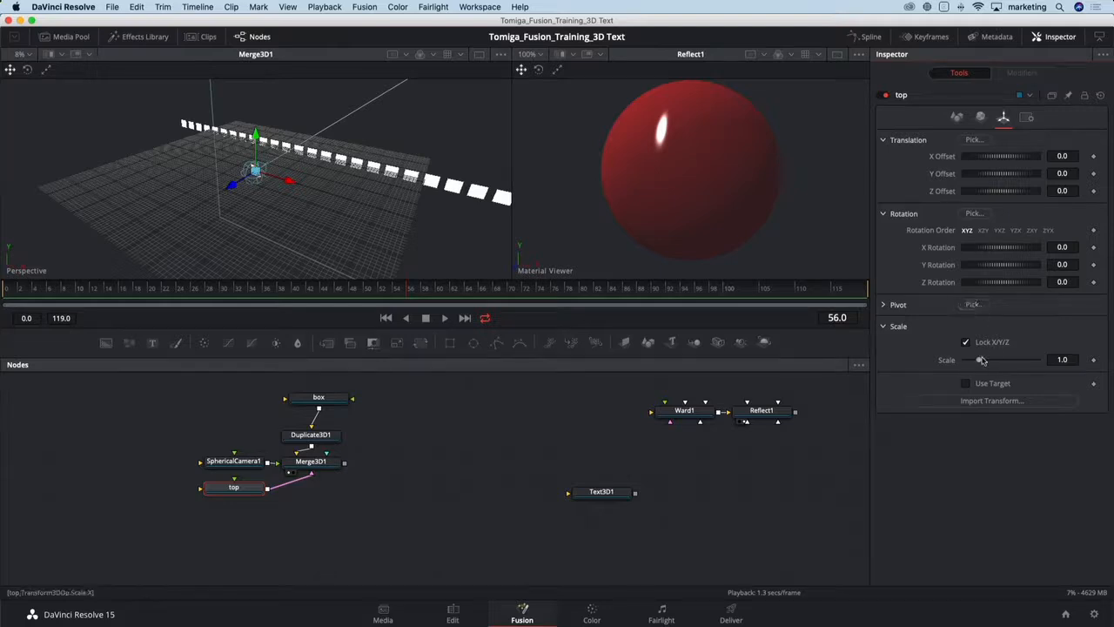
pyautogui.moveTo(981, 360); pyautogui.dragTo(1048, 357)
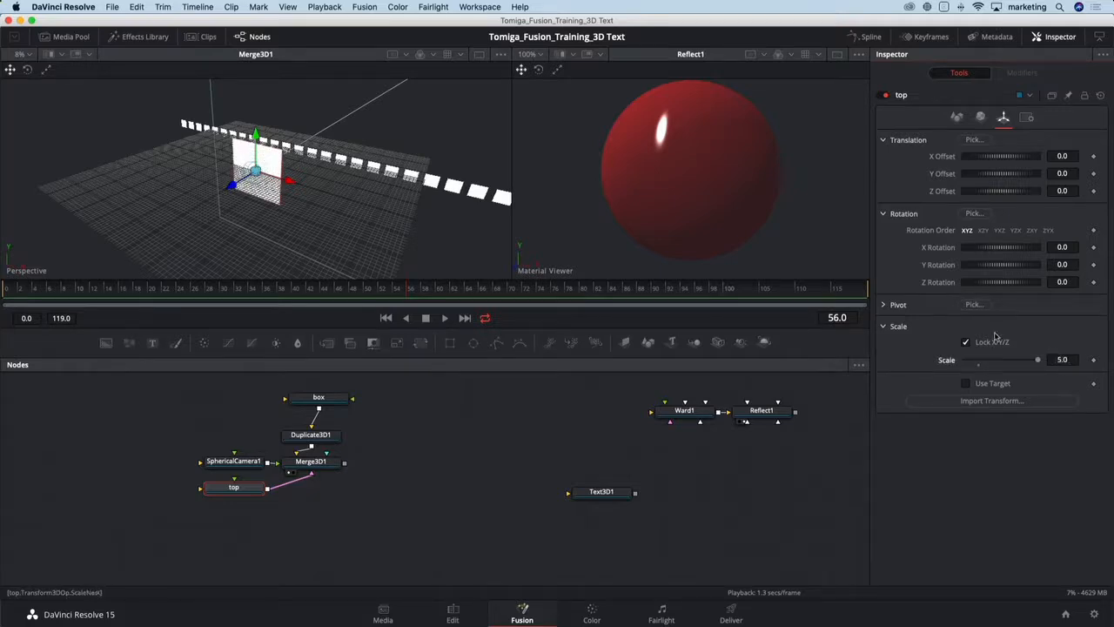
pyautogui.click(966, 342)
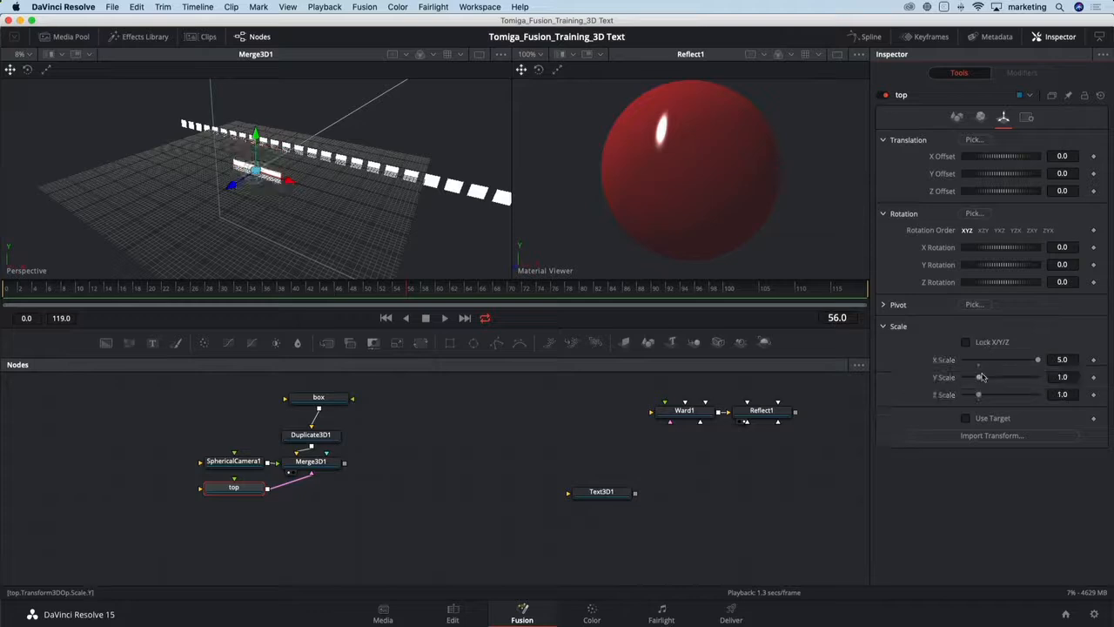
pyautogui.moveTo(981, 379)
pyautogui.mouseDown()
pyautogui.moveTo(995, 379)
pyautogui.moveTo(990, 396)
pyautogui.mouseUp()
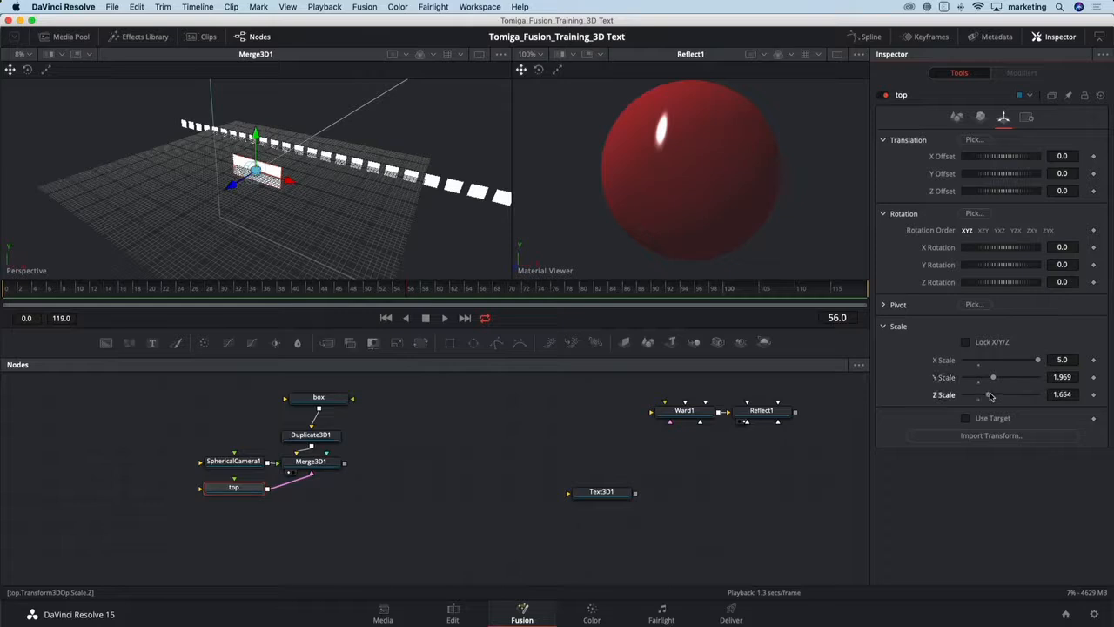
pyautogui.click(1062, 360)
pyautogui.write('10')
pyautogui.press('Tab')
pyautogui.moveTo(993, 377); pyautogui.dragTo(1020, 378)
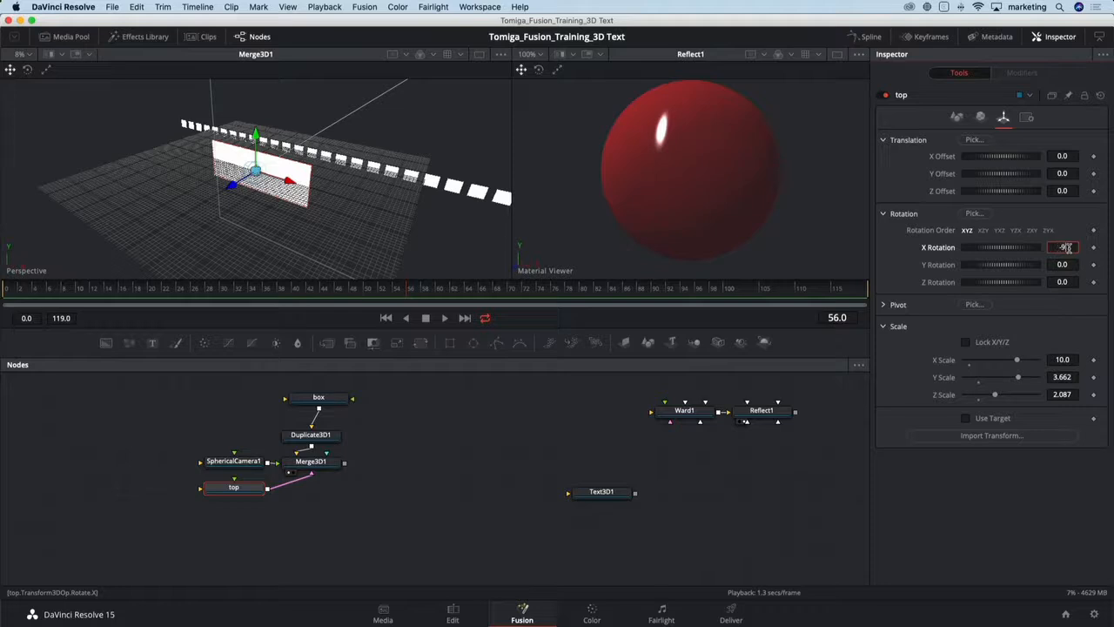
pyautogui.press('Tab')
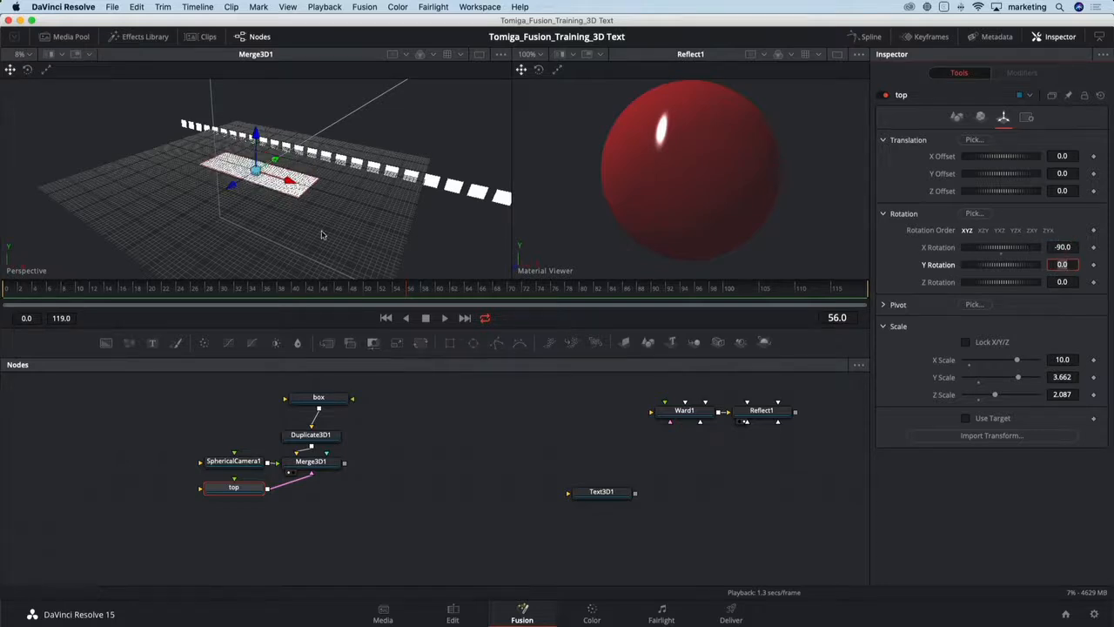
# - Raise the top plane to a Y offset of about 5.67
pyautogui.moveTo(317, 236); pyautogui.dragTo(172, 203)
pyautogui.moveTo(254, 136); pyautogui.dragTo(257, 66)
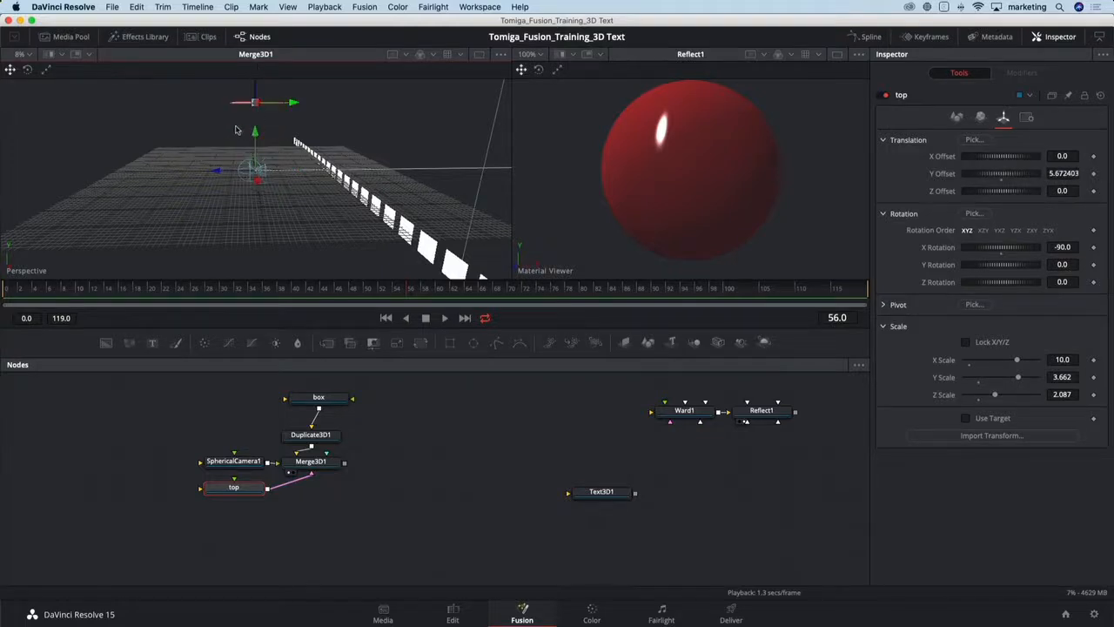
pyautogui.moveTo(236, 129); pyautogui.dragTo(302, 193)
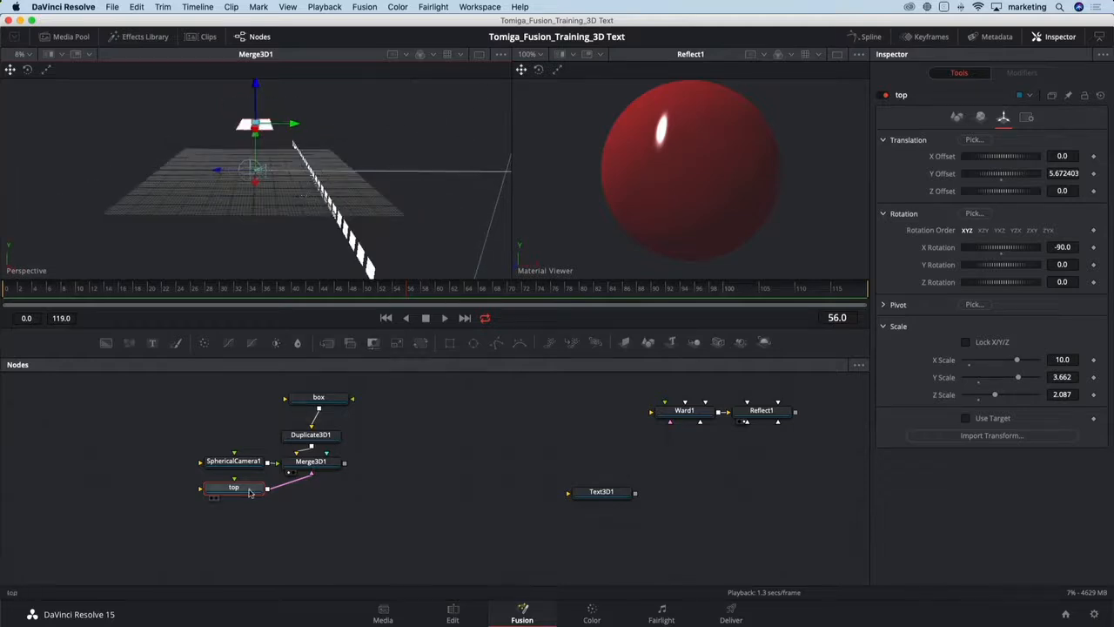
pyautogui.moveTo(250, 490); pyautogui.dragTo(241, 492)
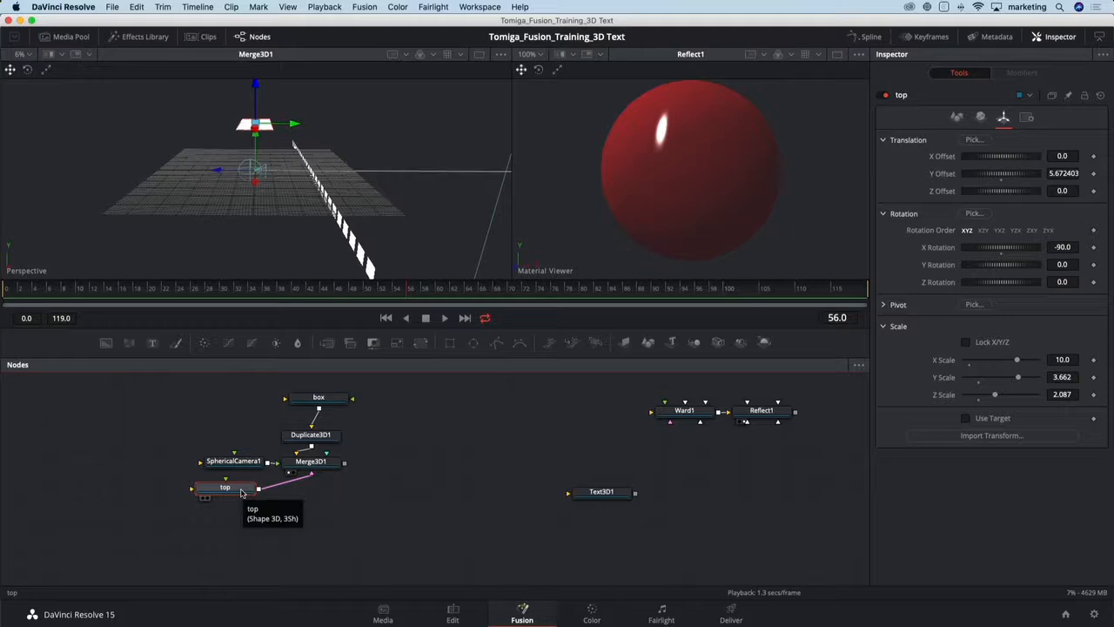
# - Paste a copy of the top plane into the Merge 3D and rename it Bottom
pyautogui.click(337, 466)
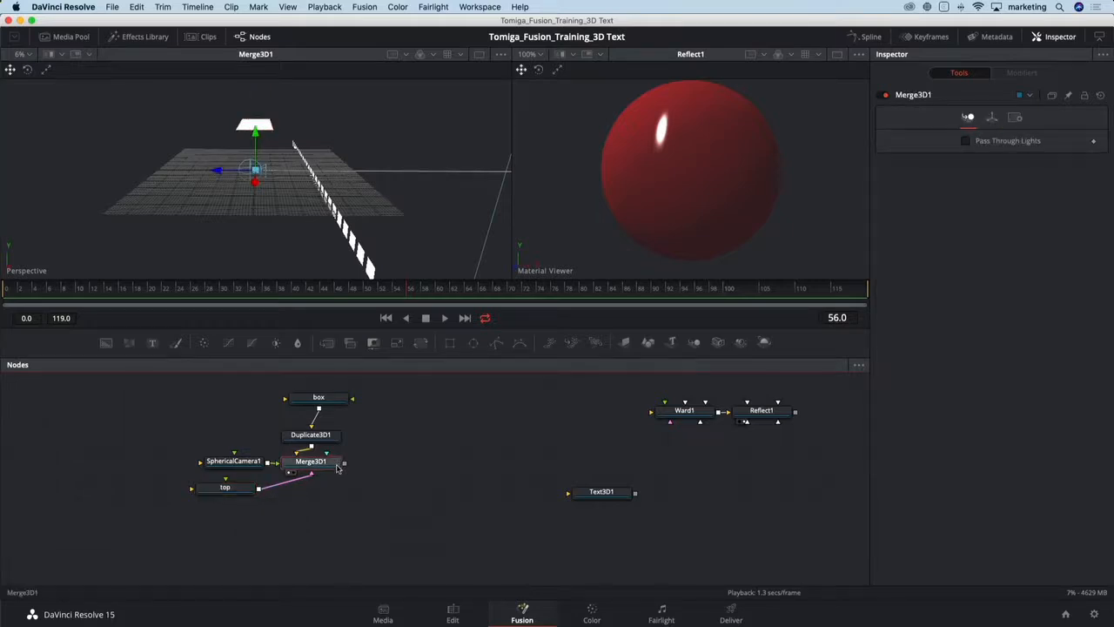
pyautogui.hotkey('ctrl', 'v')
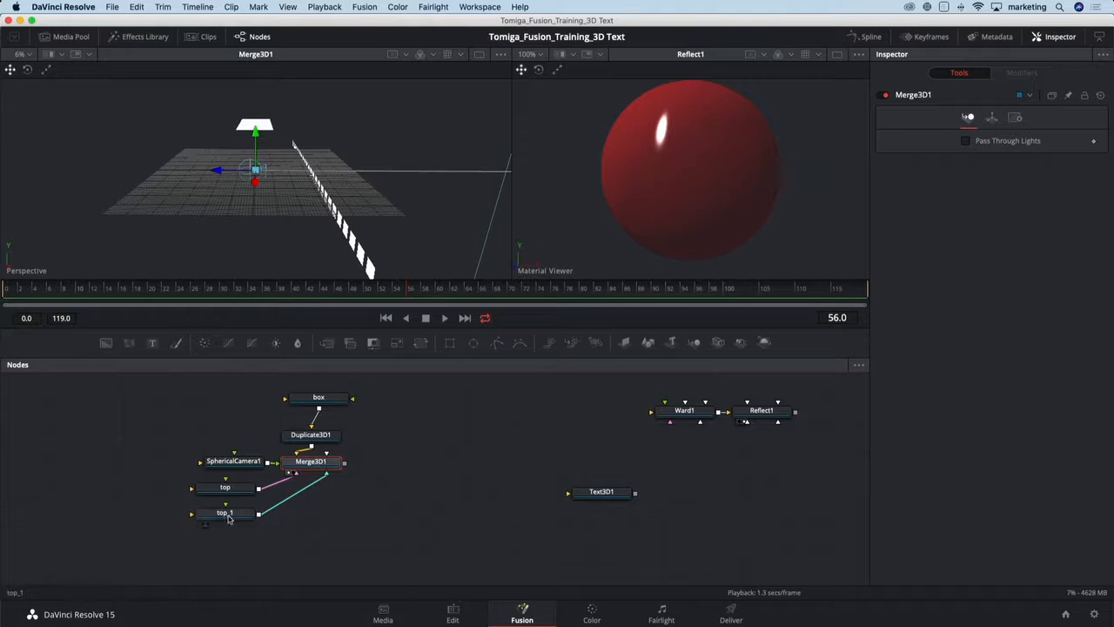
pyautogui.moveTo(233, 516); pyautogui.dragTo(305, 517)
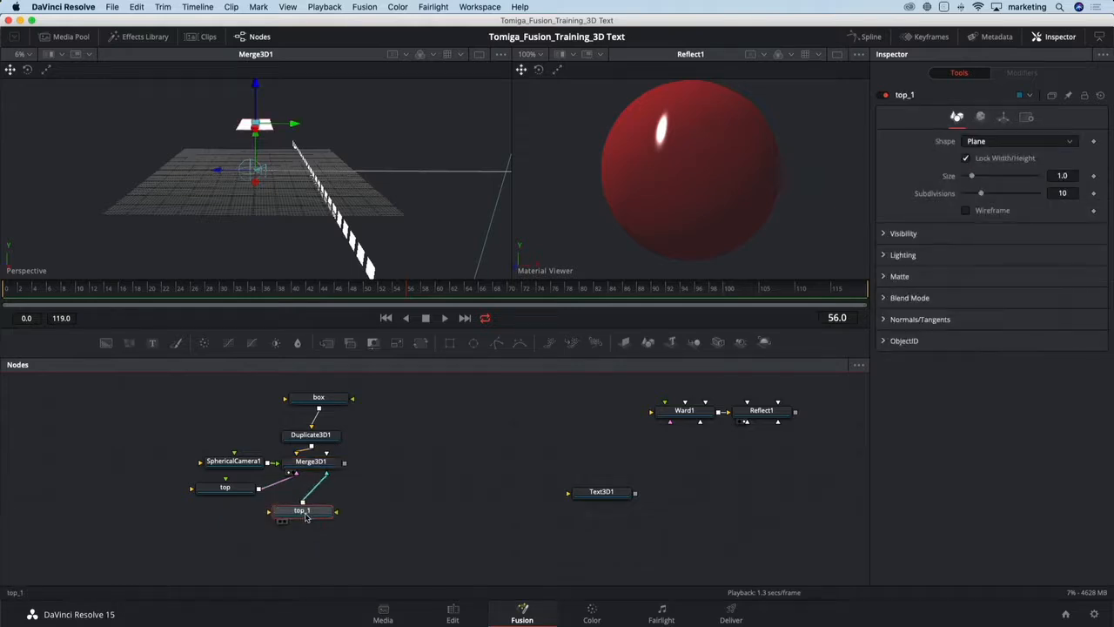
pyautogui.press('F2')
pyautogui.write('Botto')
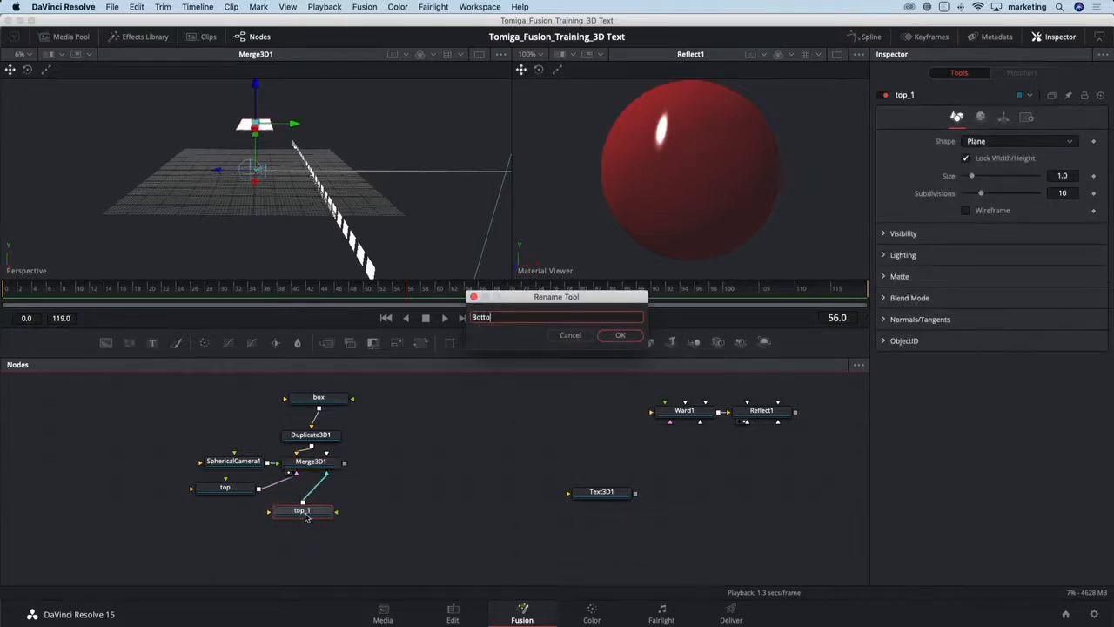
pyautogui.write('m')
pyautogui.press('Return')
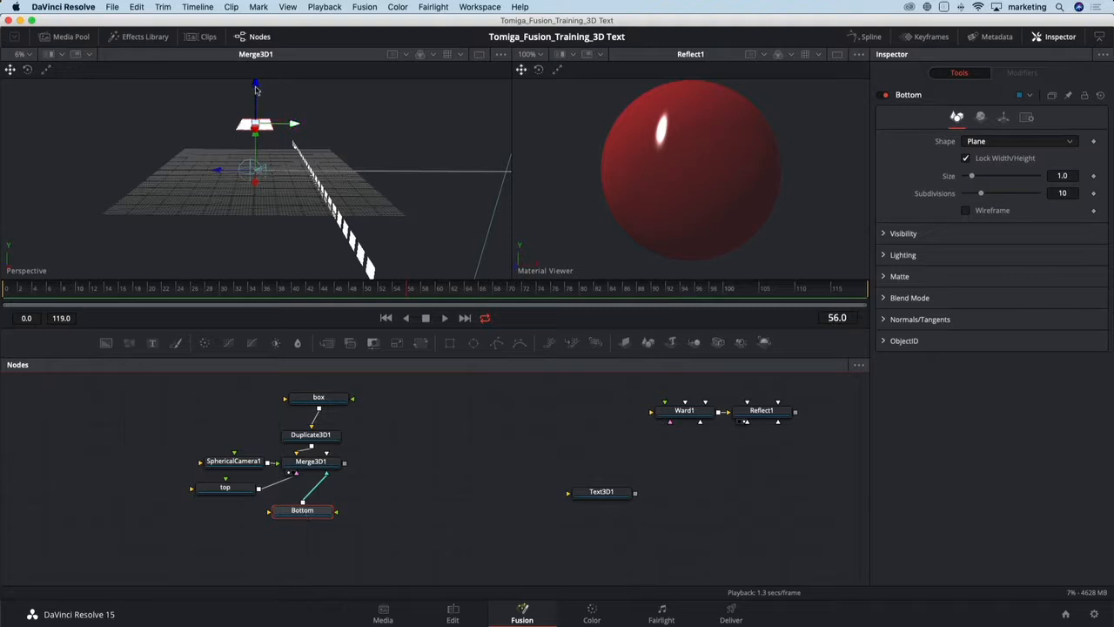
# - Move the Bottom plane downward in the viewer and select the top plane
pyautogui.moveTo(255, 87); pyautogui.dragTo(270, 212)
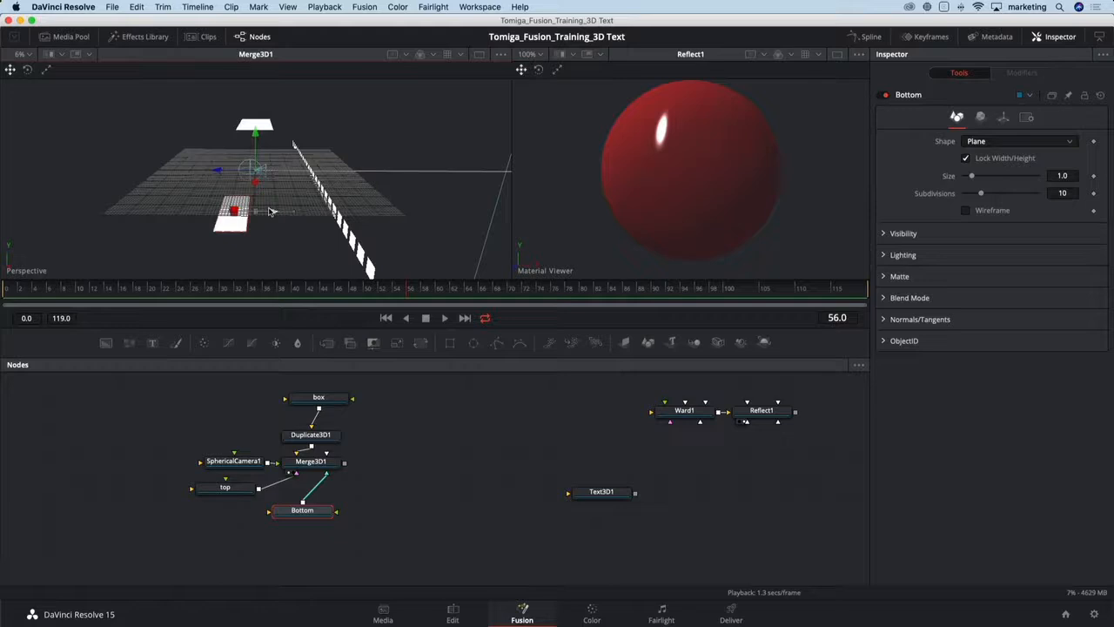
pyautogui.click(242, 490)
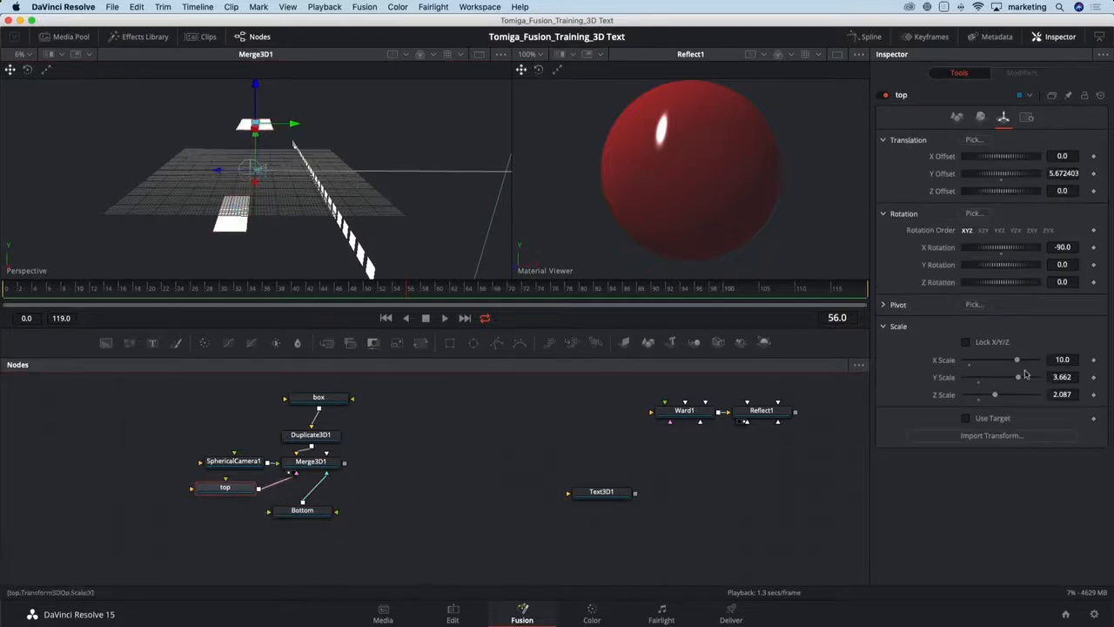
# - Set the top plane's Y scale to 5 and its X scale to 20
pyautogui.moveTo(1017, 361); pyautogui.dragTo(1044, 381)
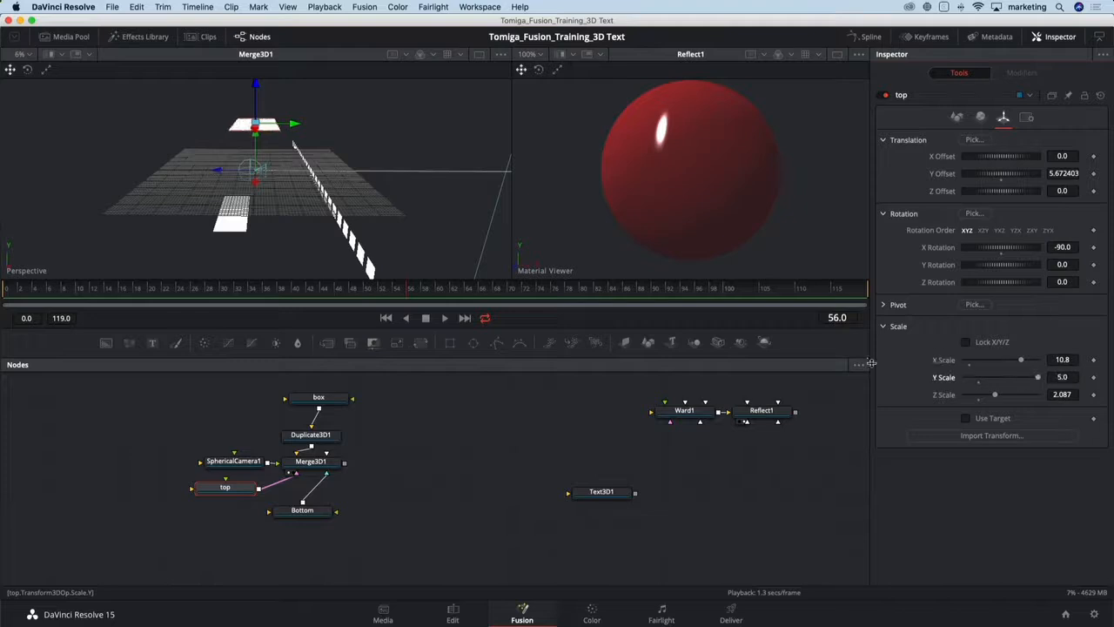
pyautogui.moveTo(286, 223); pyautogui.dragTo(457, 273)
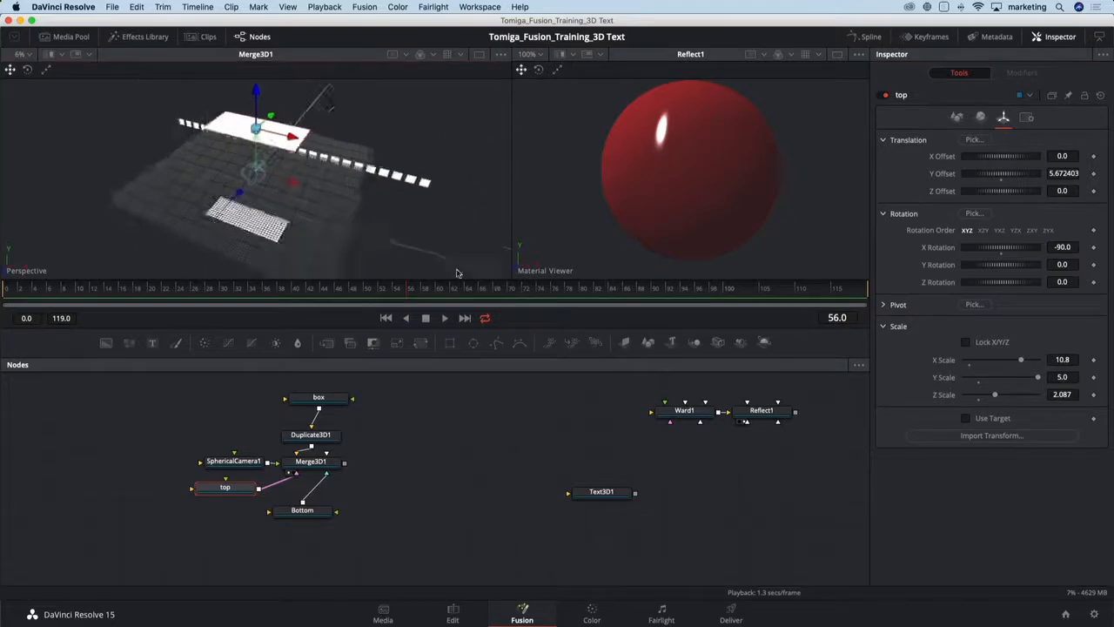
pyautogui.moveTo(1023, 362); pyautogui.dragTo(1062, 362)
pyautogui.click(1064, 360)
pyautogui.write('2')
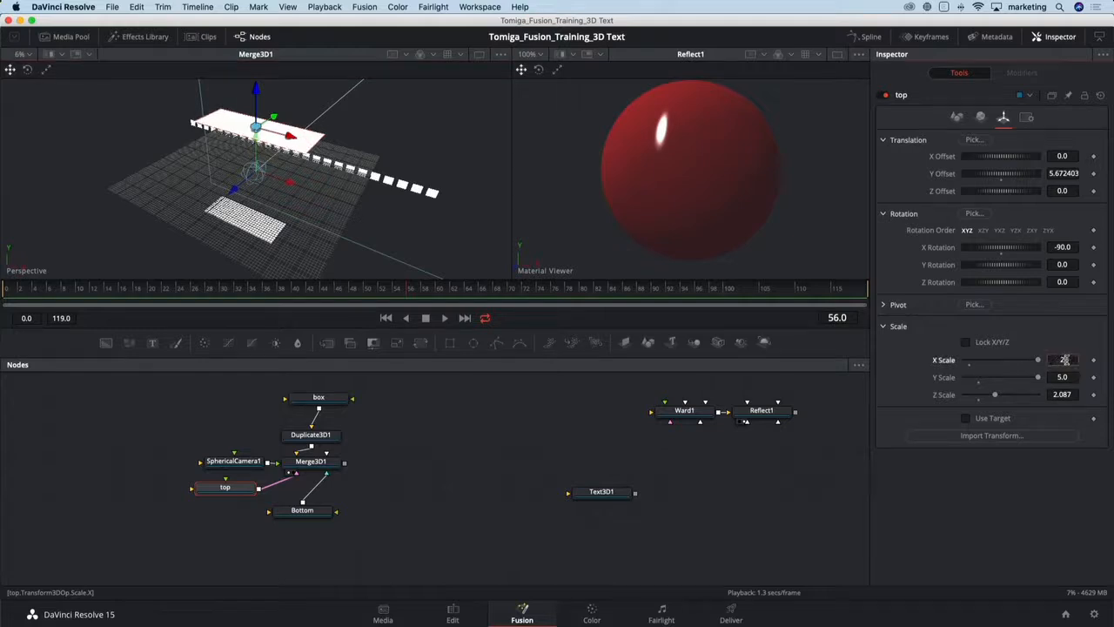
pyautogui.write('0')
pyautogui.press('Tab')
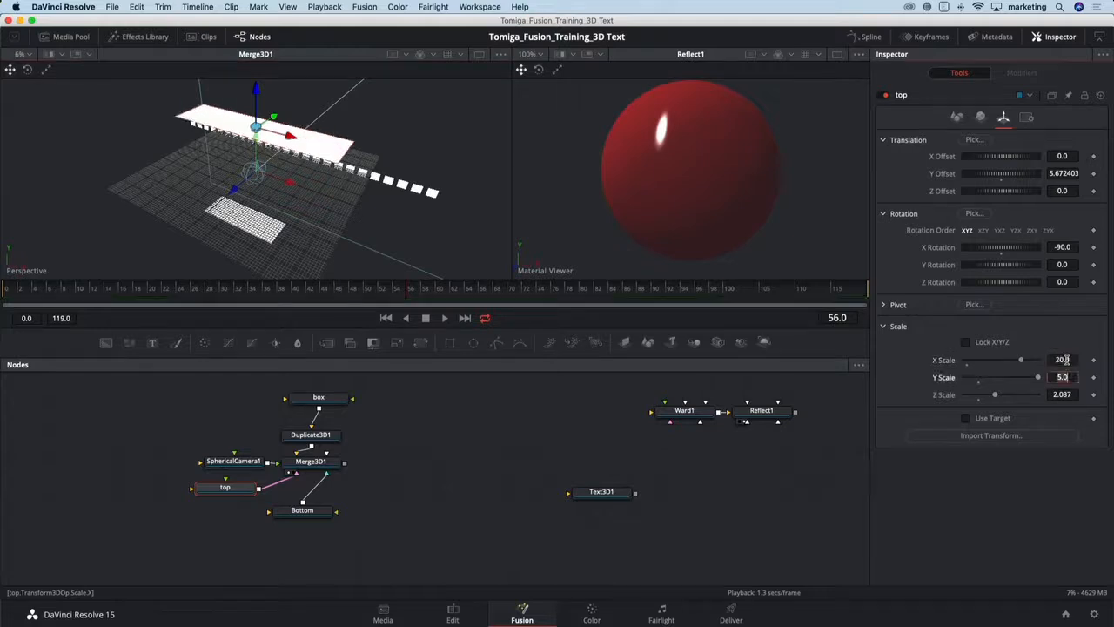
# - Select the Bottom plane and set its X scale to 14 and its Y scale to about 6.39
pyautogui.click(290, 512)
pyautogui.moveTo(308, 252); pyautogui.dragTo(319, 221)
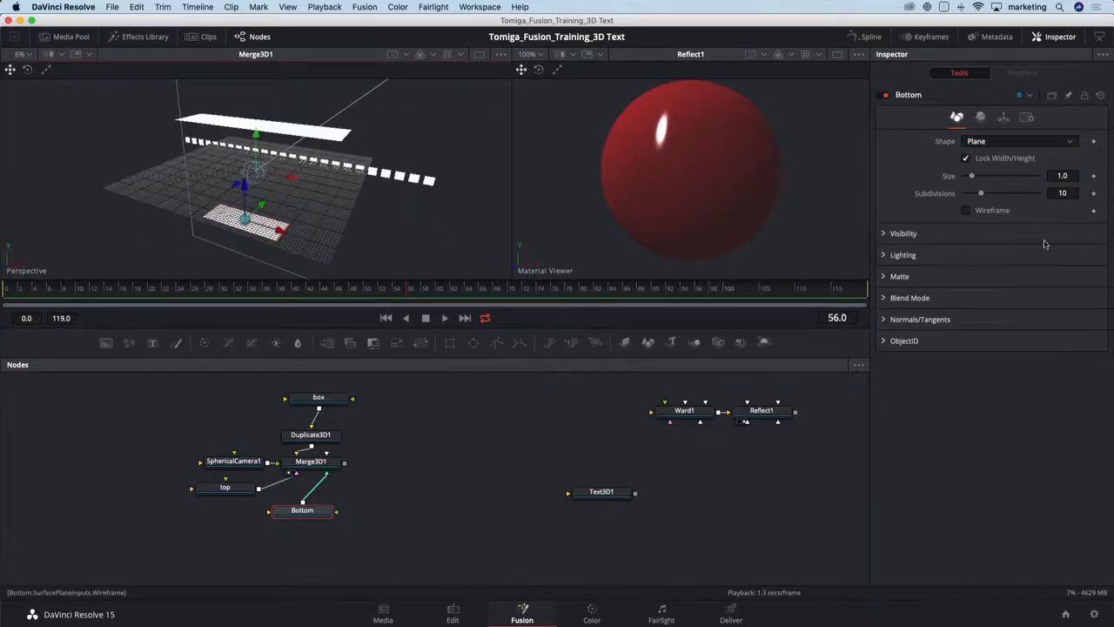
pyautogui.click(1003, 116)
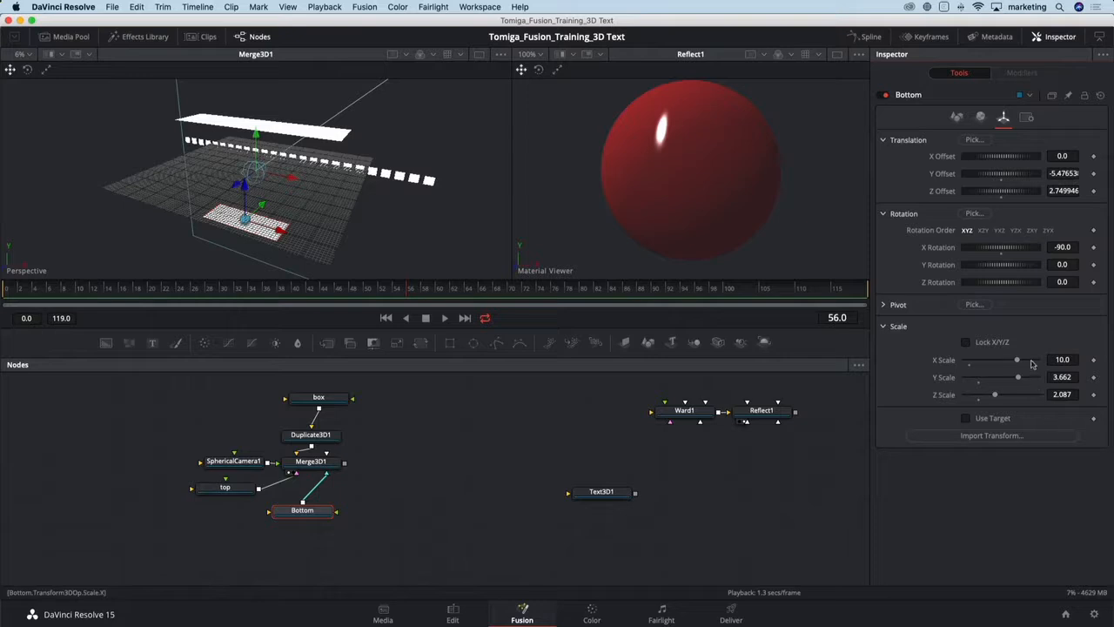
pyautogui.moveTo(1018, 360); pyautogui.dragTo(1037, 360)
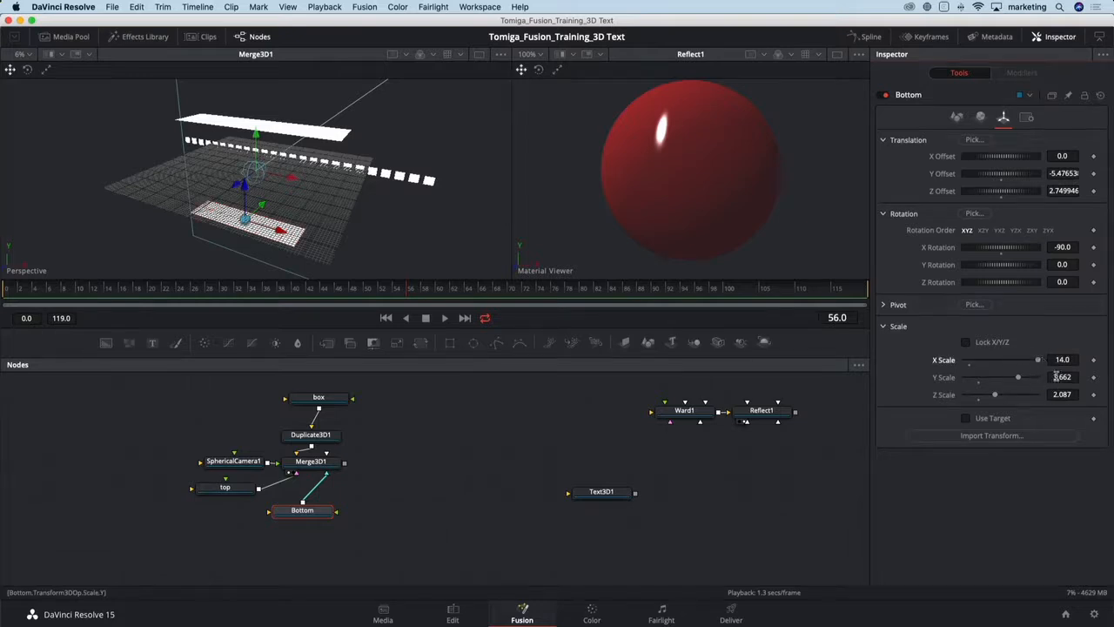
pyautogui.click(1056, 377)
pyautogui.write('10')
pyautogui.press('Tab')
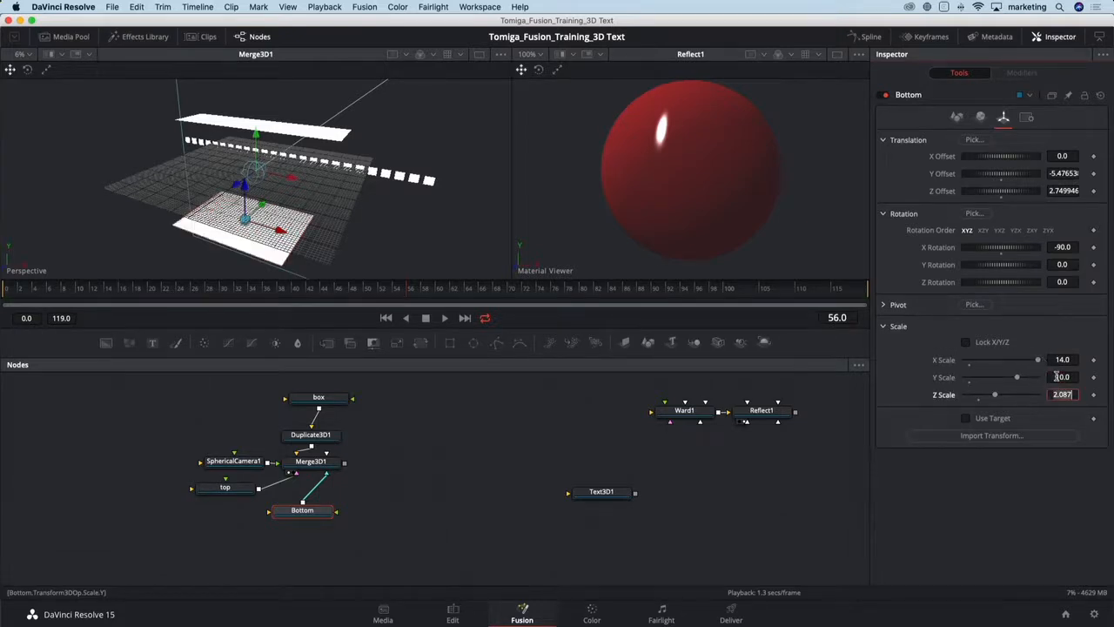
pyautogui.moveTo(1019, 377); pyautogui.dragTo(1000, 380)
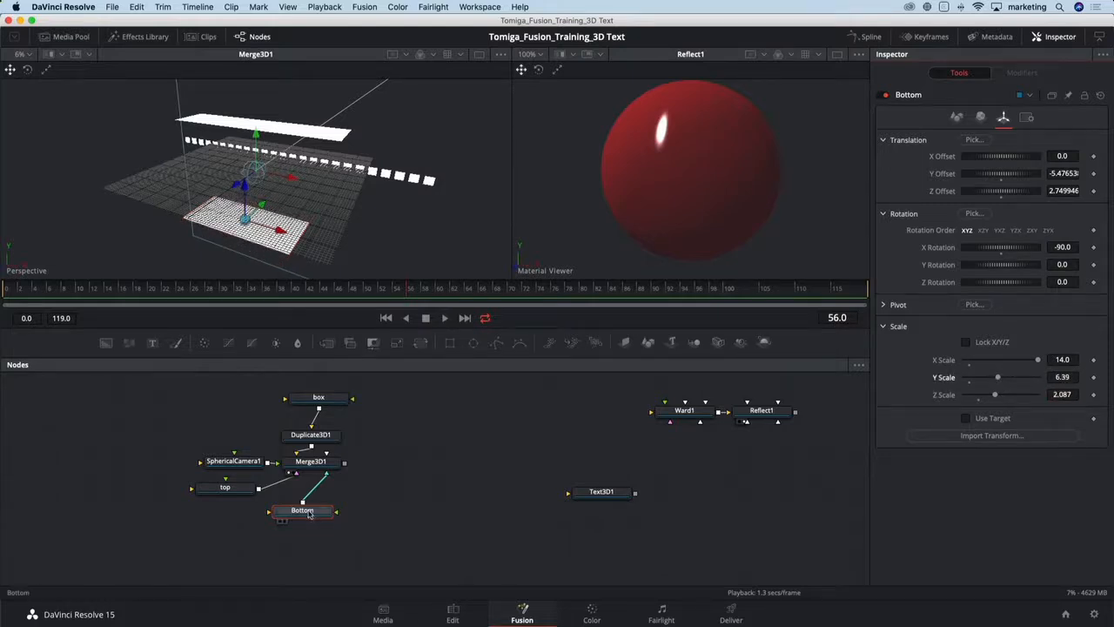
# - Paste another copy of the Bottom plane, connect it to the Merge 3D, and rename it Side
pyautogui.moveTo(309, 512); pyautogui.dragTo(218, 518)
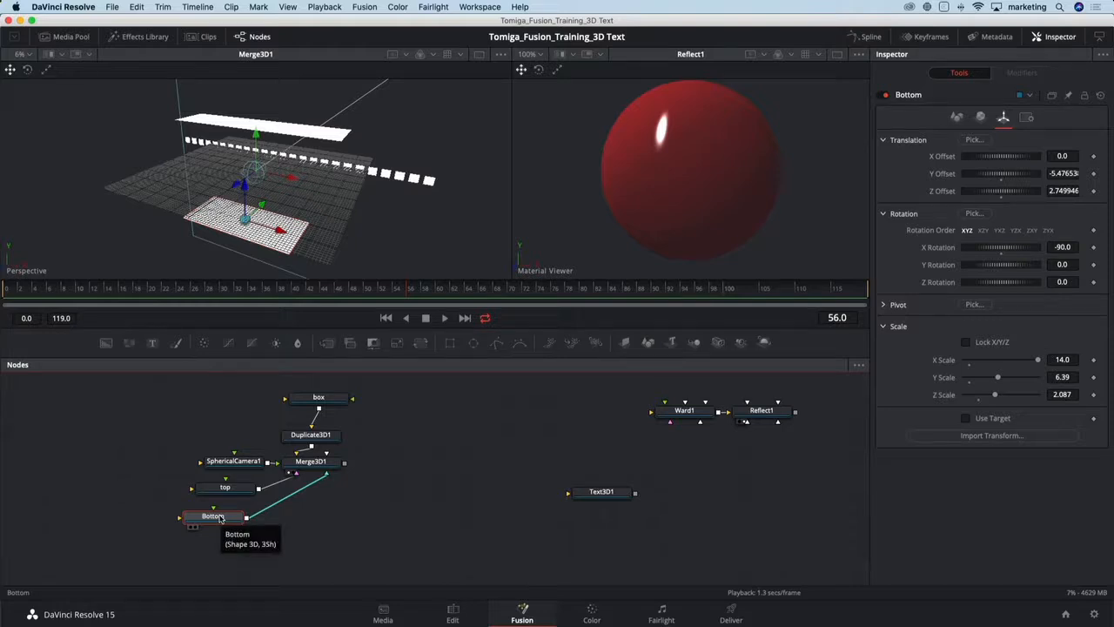
pyautogui.press('super+v')
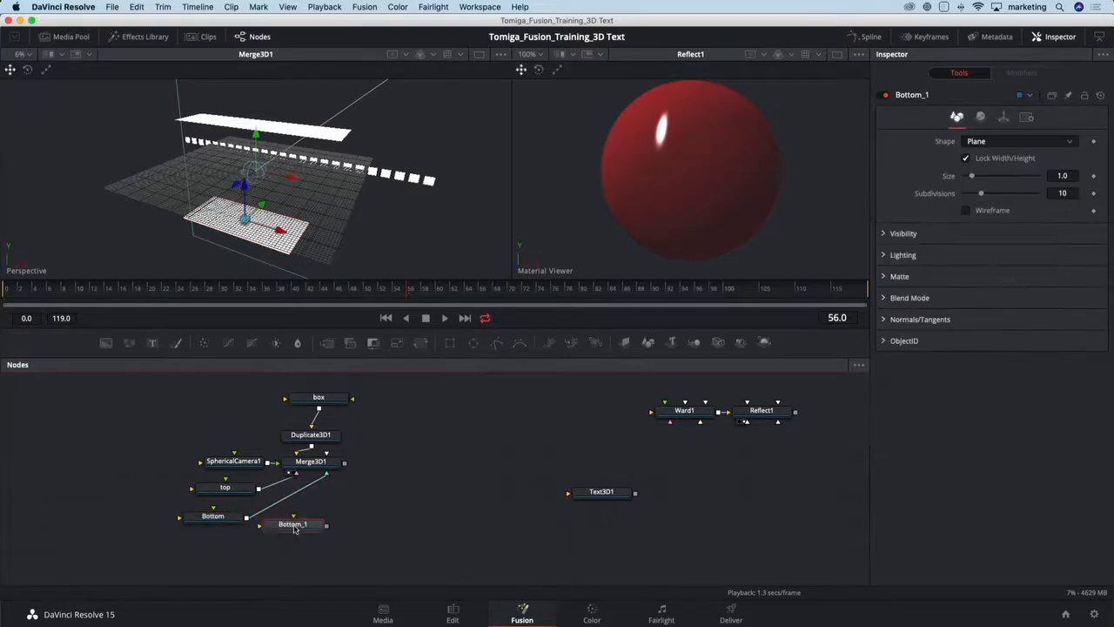
pyautogui.moveTo(327, 524); pyautogui.dragTo(314, 463)
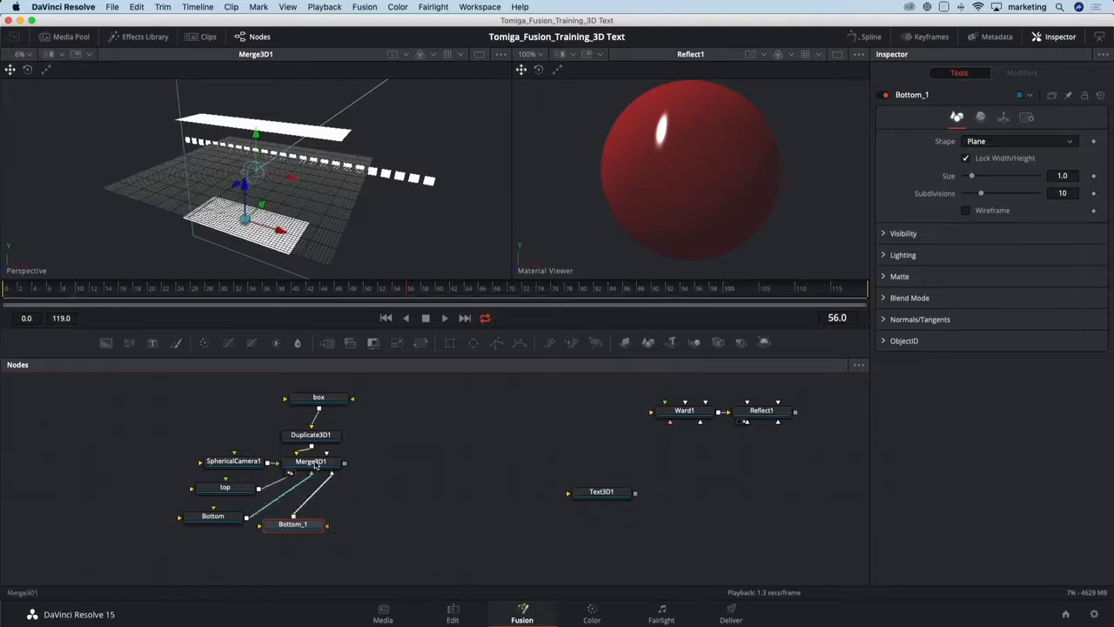
pyautogui.moveTo(305, 529); pyautogui.dragTo(315, 530)
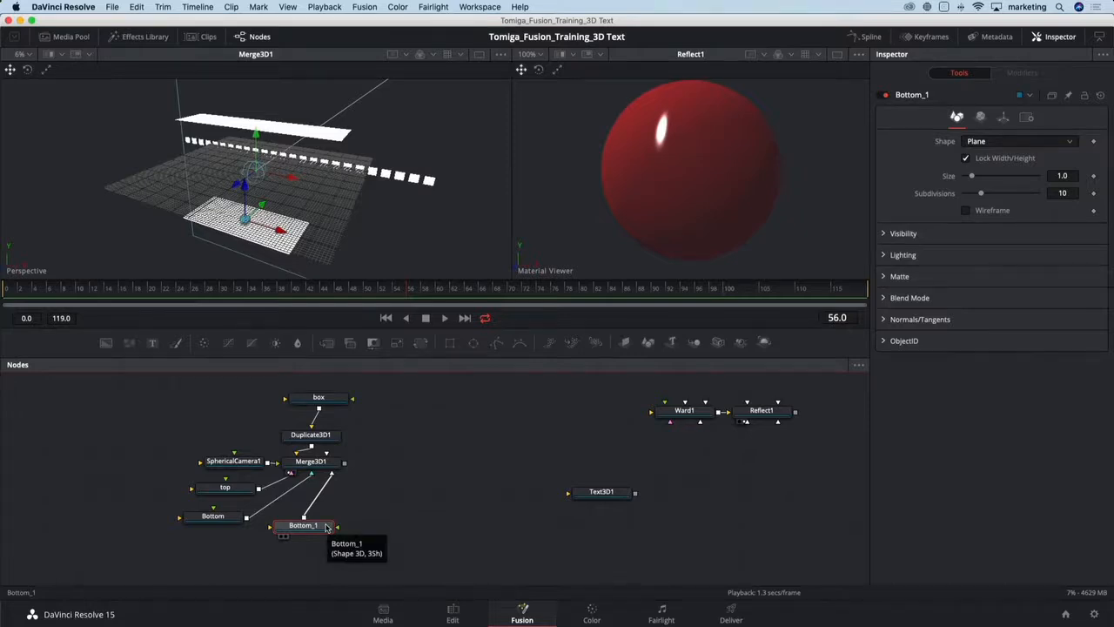
pyautogui.press('F2')
pyautogui.write('S')
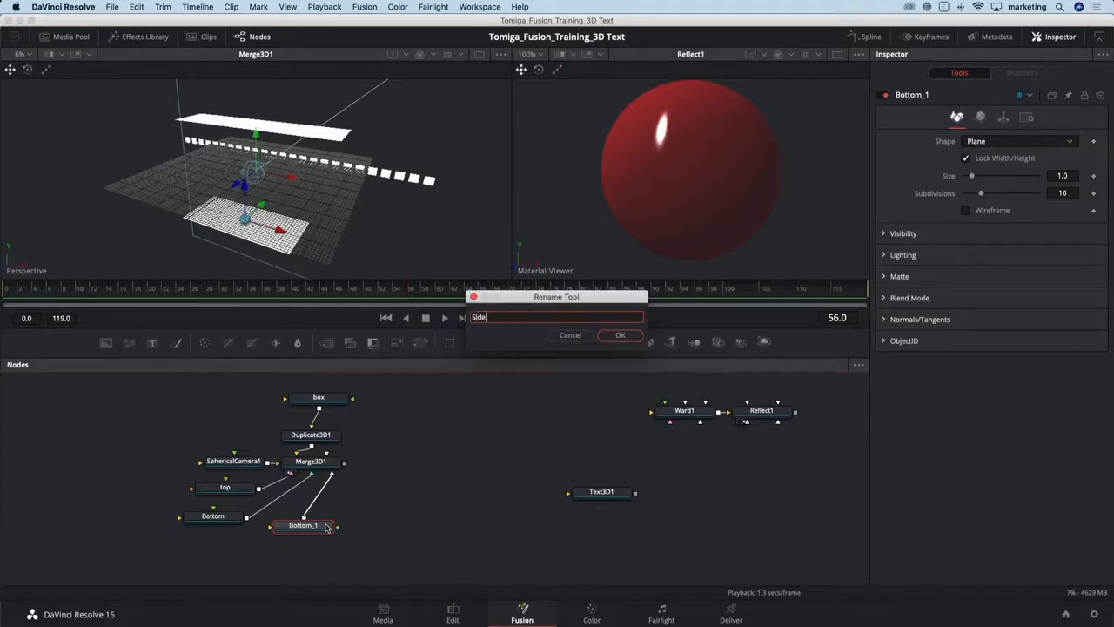
pyautogui.write('ide')
pyautogui.press('Return')
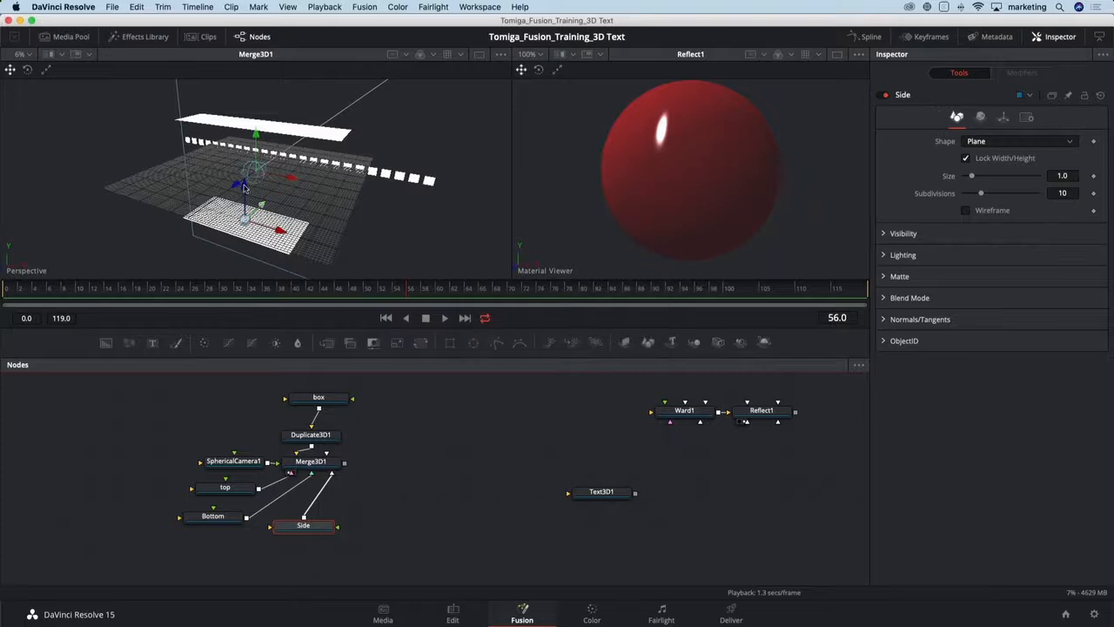
# - Raise the Side plane to a Y offset of about 2.08 and reset its X rotation to 0 so it stands upright
pyautogui.moveTo(245, 181); pyautogui.dragTo(243, 131)
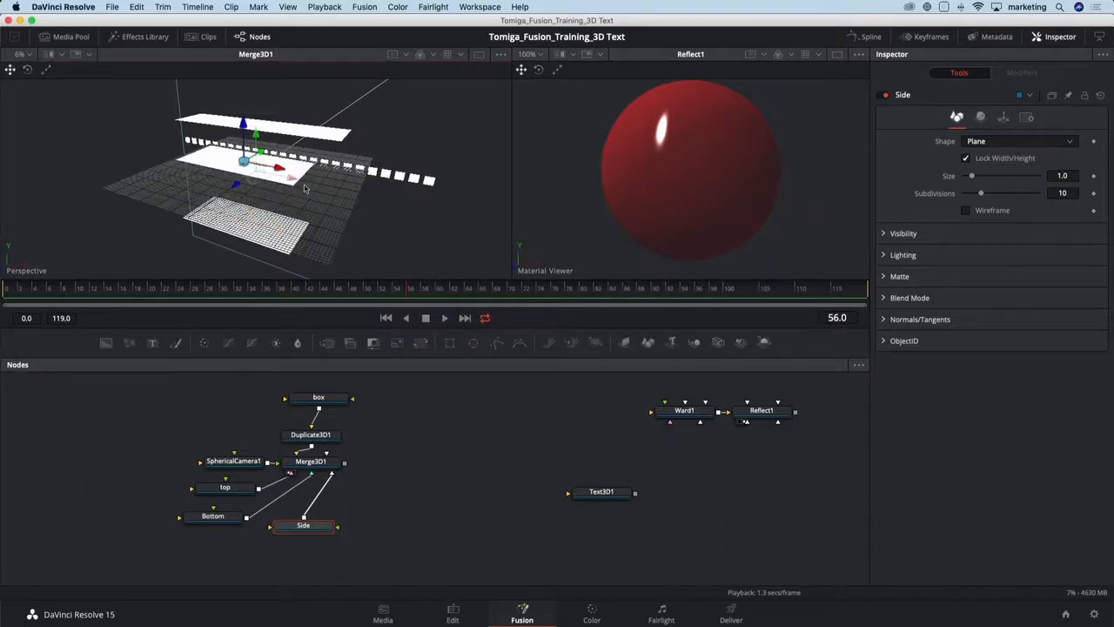
pyautogui.click(1003, 117)
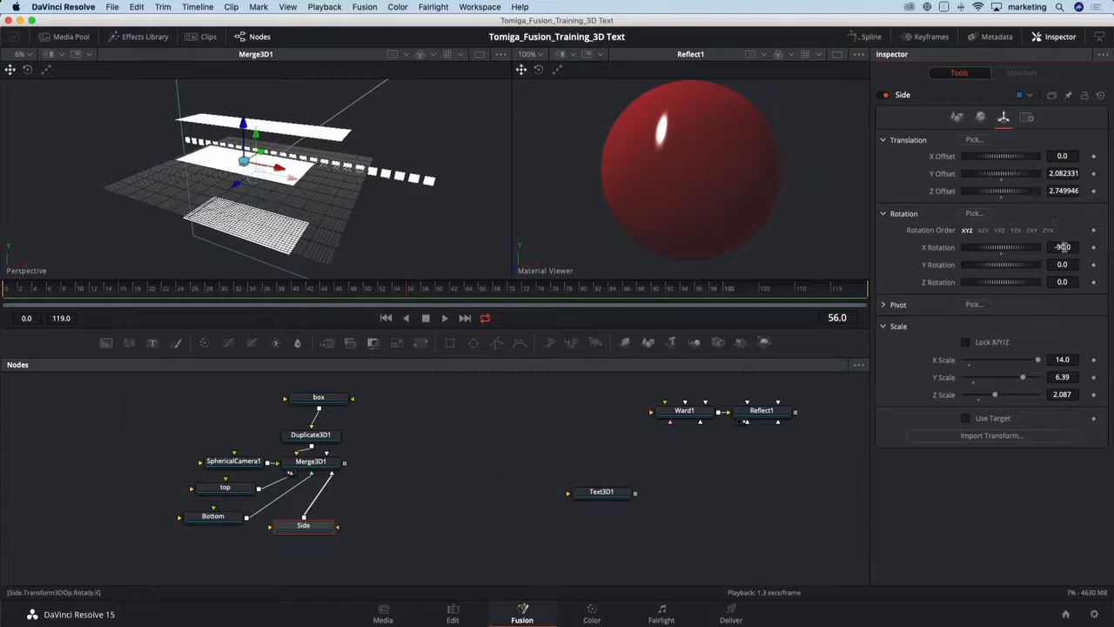
pyautogui.doubleClick(1001, 255)
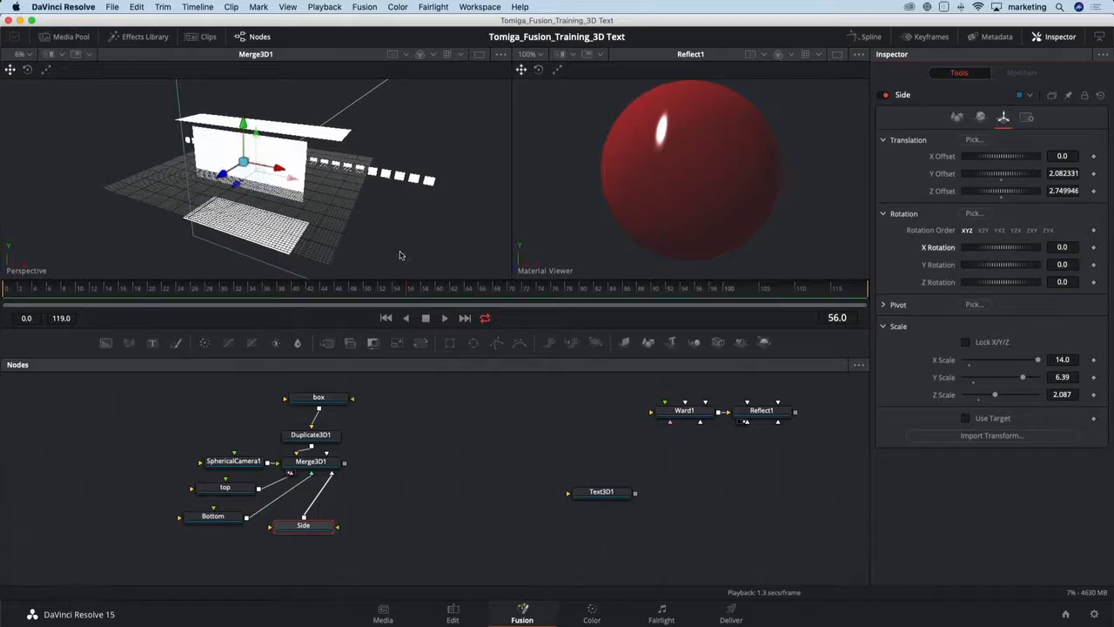
# - Move the Side plane along Z to an offset of about 7.63
pyautogui.moveTo(357, 195); pyautogui.dragTo(251, 196)
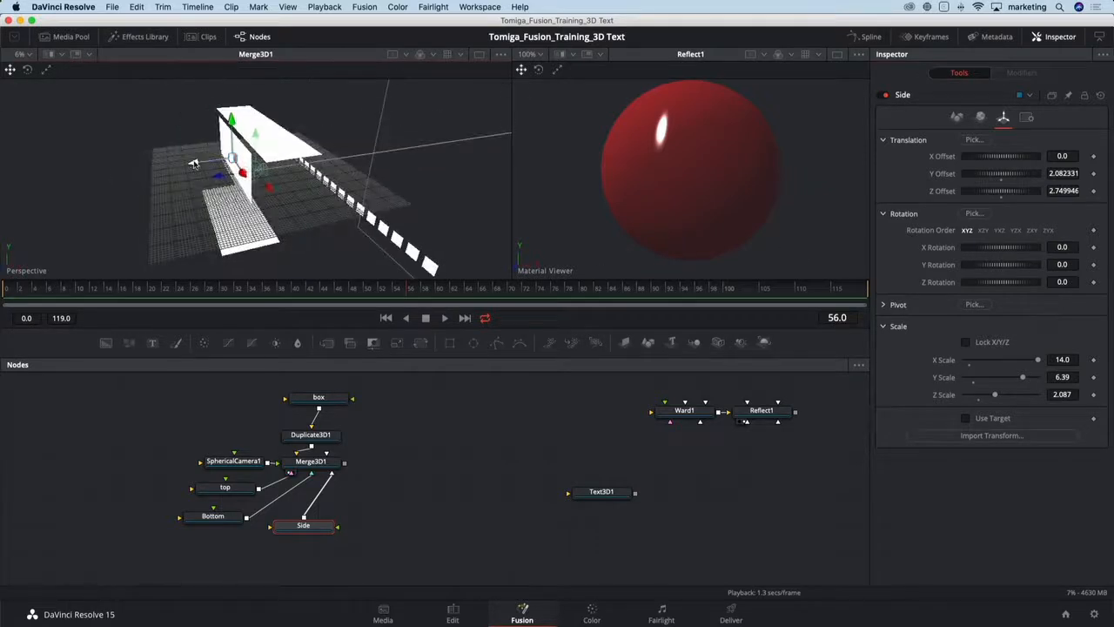
pyautogui.moveTo(194, 164); pyautogui.dragTo(152, 175)
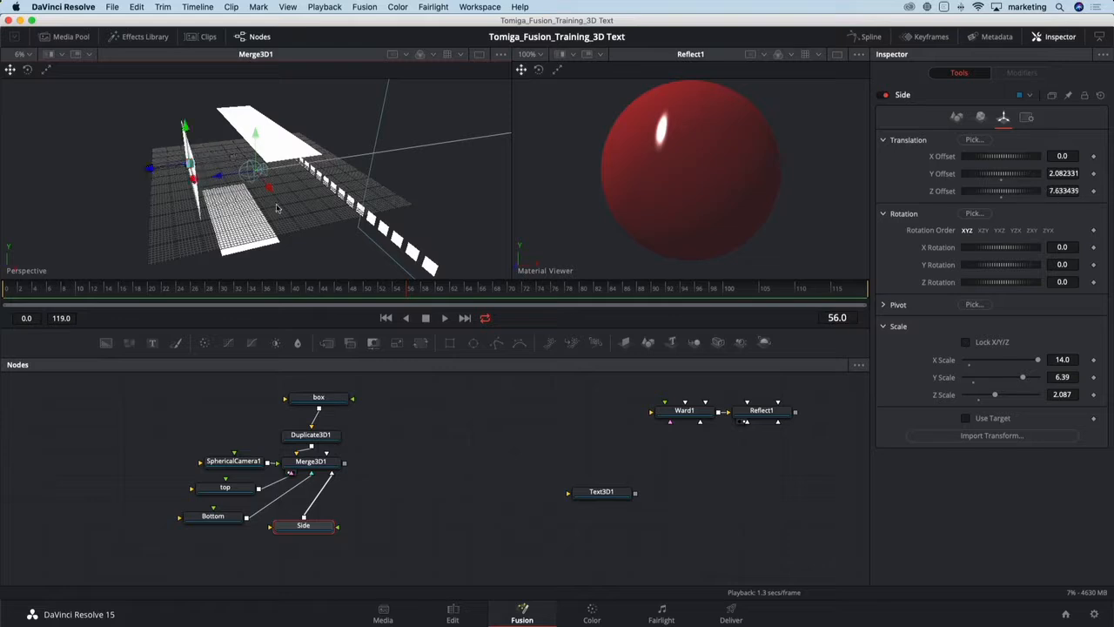
pyautogui.moveTo(275, 208); pyautogui.dragTo(303, 191)
# - Set the Side plane's diffuse colour to a dark grey of about 0.205
pyautogui.click(981, 117)
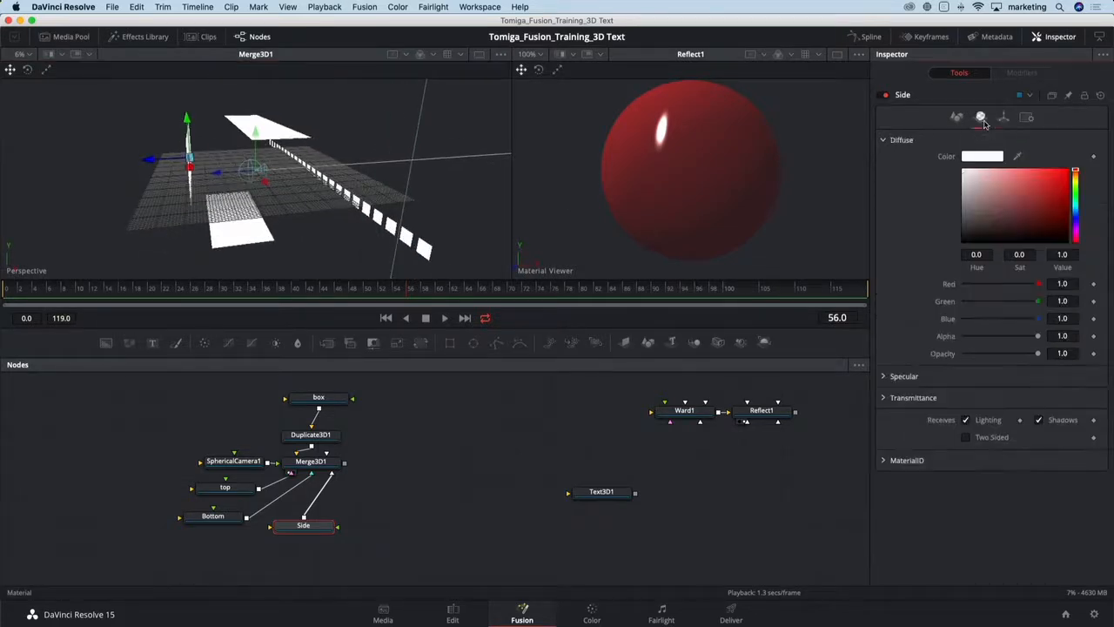
pyautogui.moveTo(971, 225); pyautogui.dragTo(963, 227)
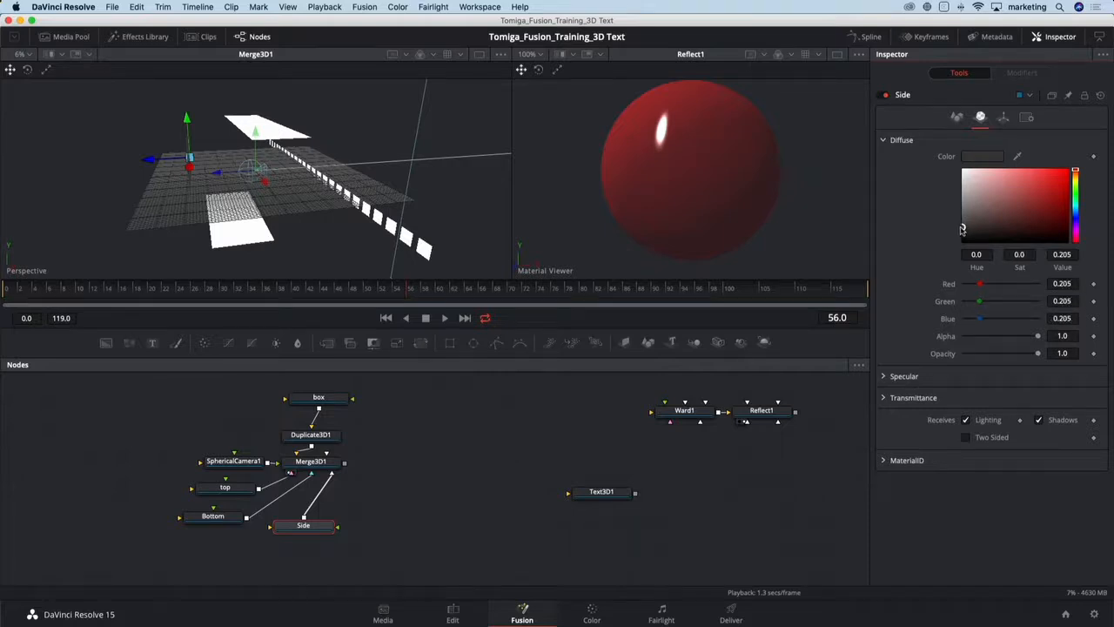
pyautogui.moveTo(301, 241); pyautogui.dragTo(263, 223)
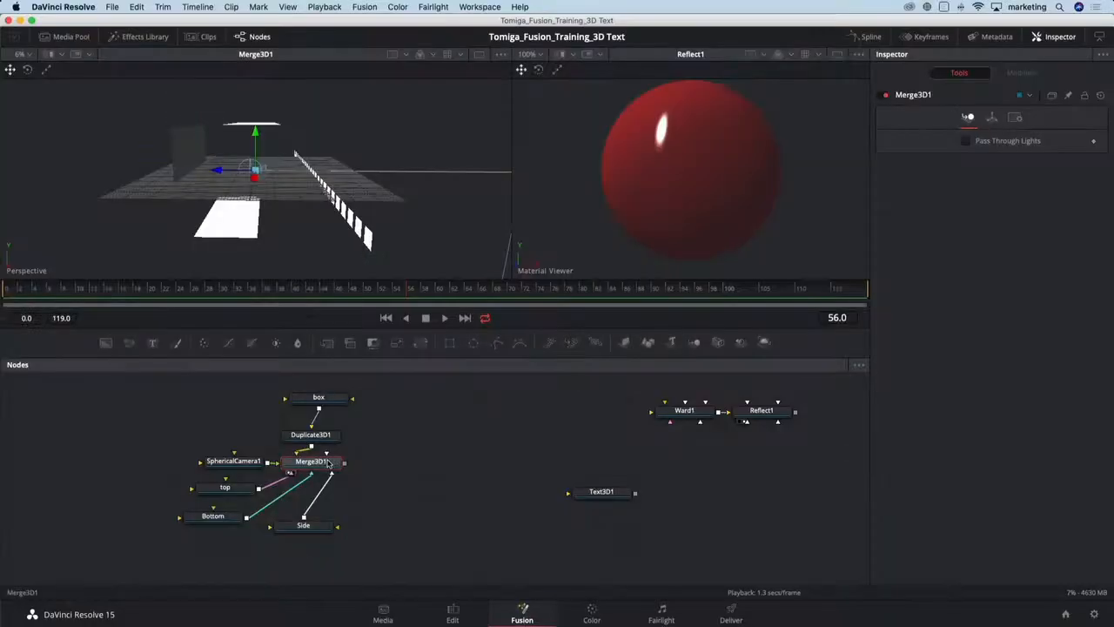
# - Add a Renderer 3D after the Merge 3D and show its output in the first viewer
pyautogui.hotkey('shift', 'space')
pyautogui.write('ren')
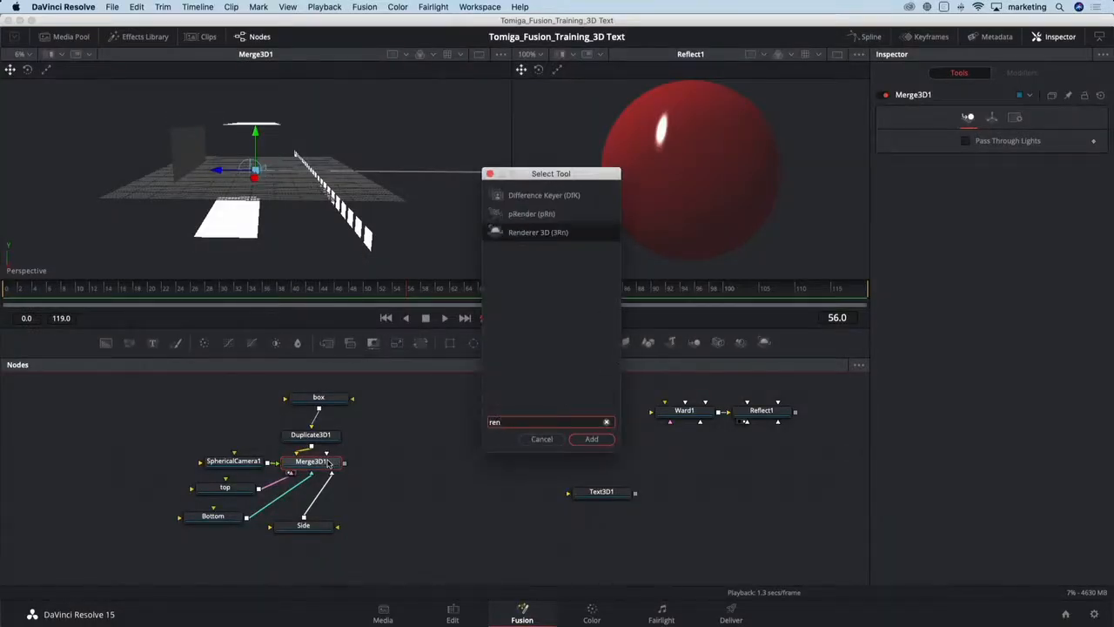
pyautogui.press('Return')
pyautogui.moveTo(407, 464); pyautogui.dragTo(423, 466)
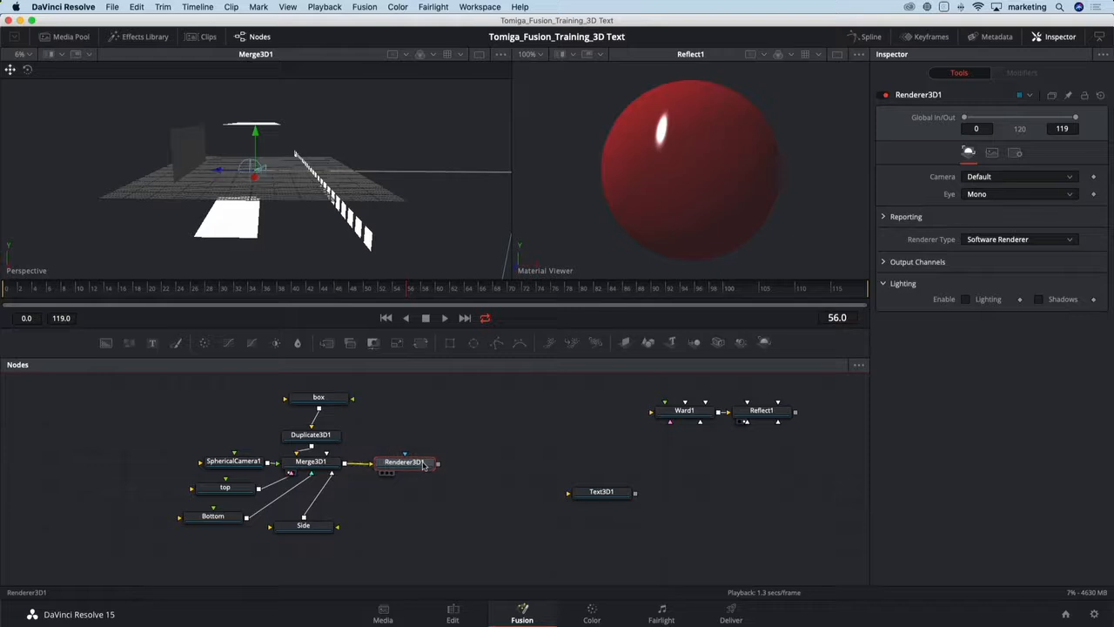
pyautogui.press('1')
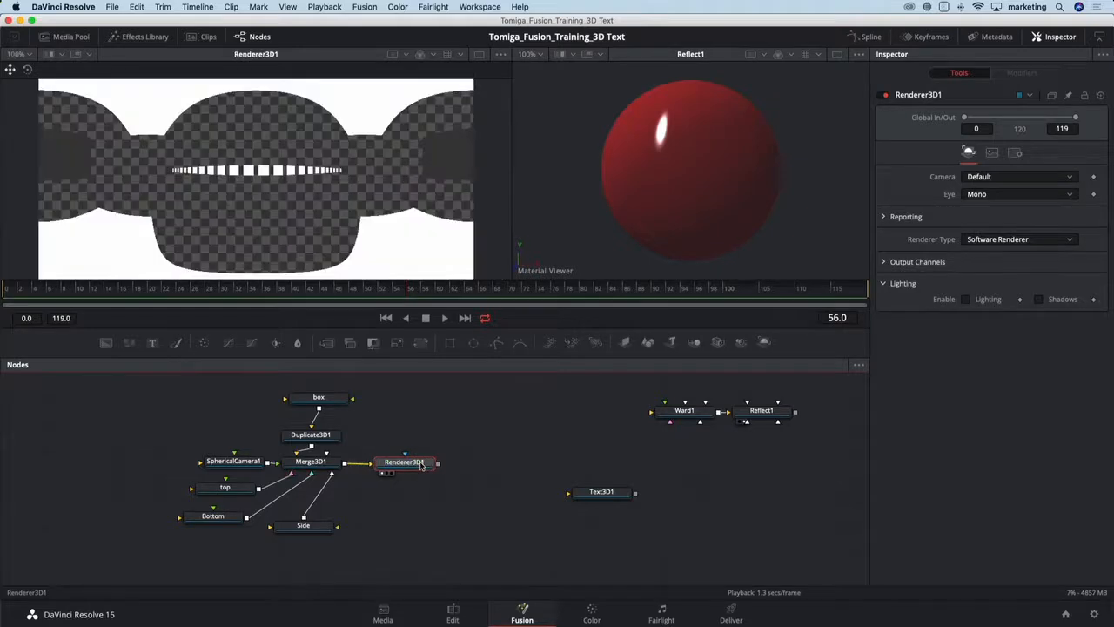
# - Turn off the checker underlay in the renderer's viewer
pyautogui.click(501, 55)
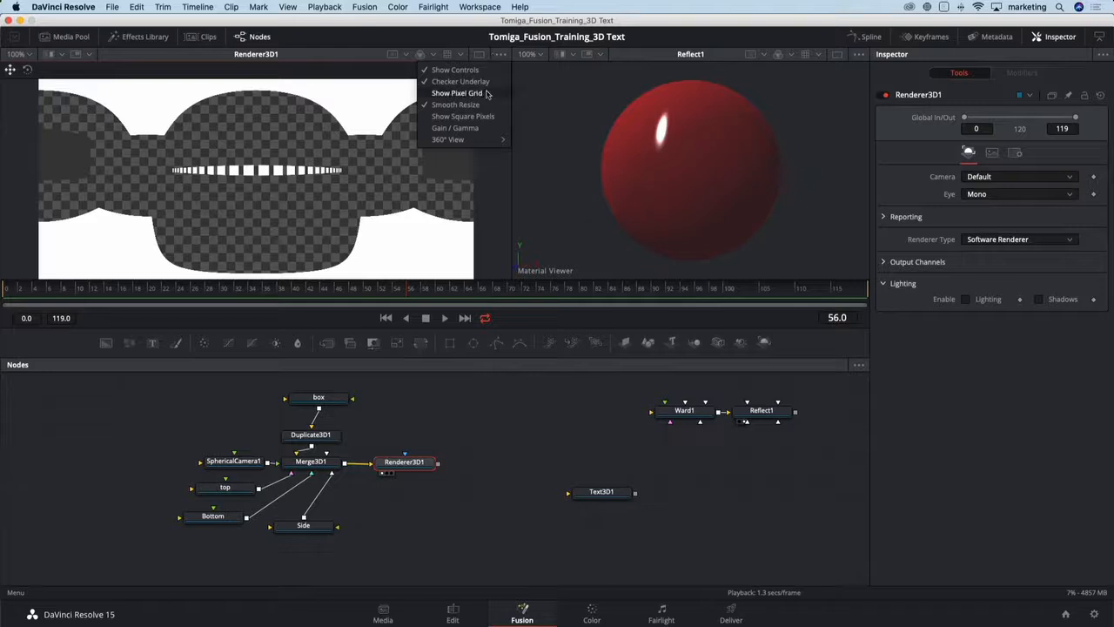
pyautogui.click(465, 81)
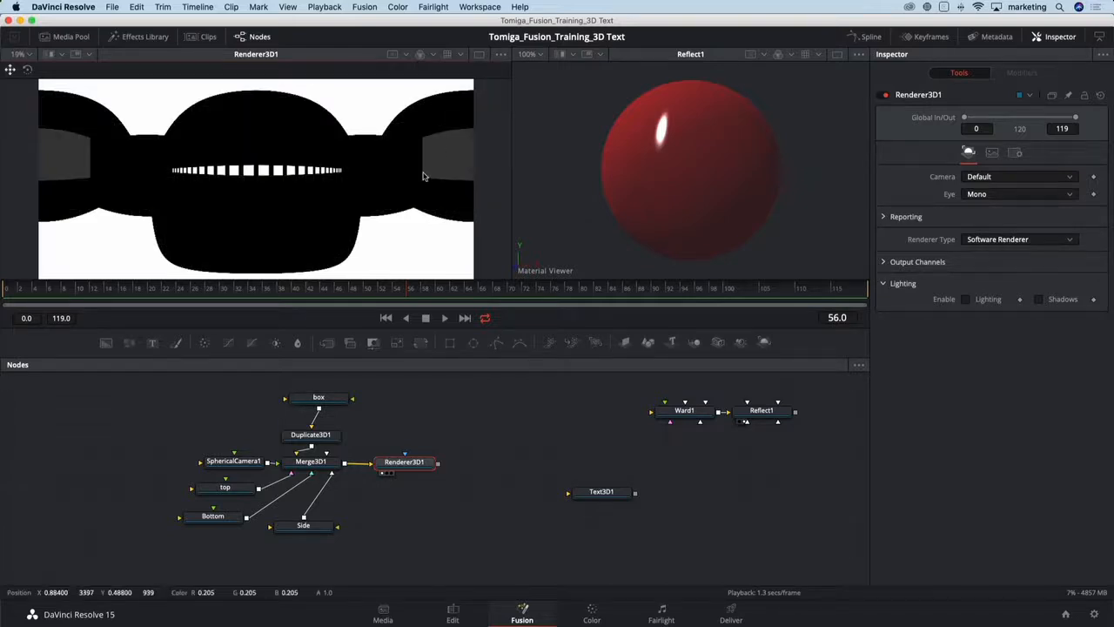
pyautogui.scroll(-2, 336, 174)
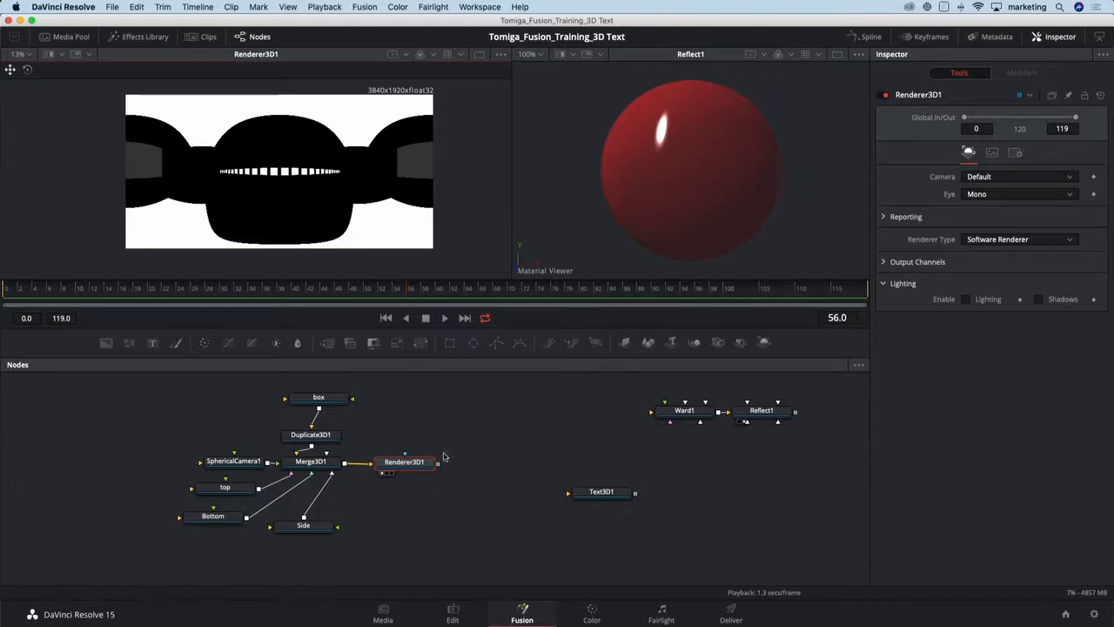
# - Add a SphereMap node after the Renderer 3D
pyautogui.moveTo(430, 461); pyautogui.dragTo(435, 456)
pyautogui.hotkey('shift', 'space')
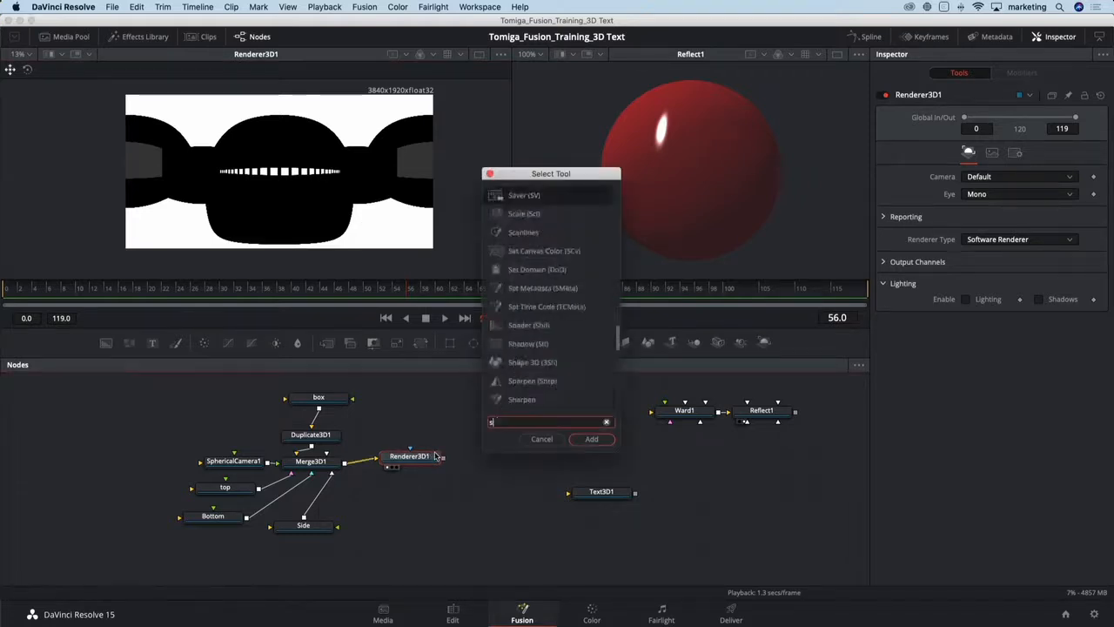
pyautogui.write('sph')
pyautogui.press('Return')
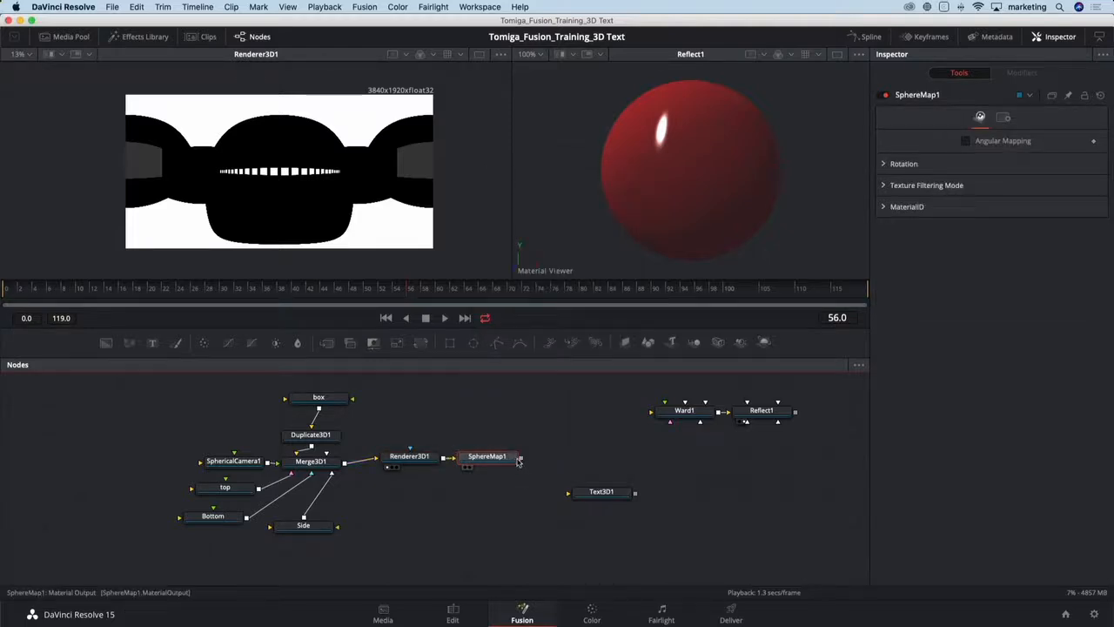
pyautogui.moveTo(521, 461); pyautogui.dragTo(706, 458)
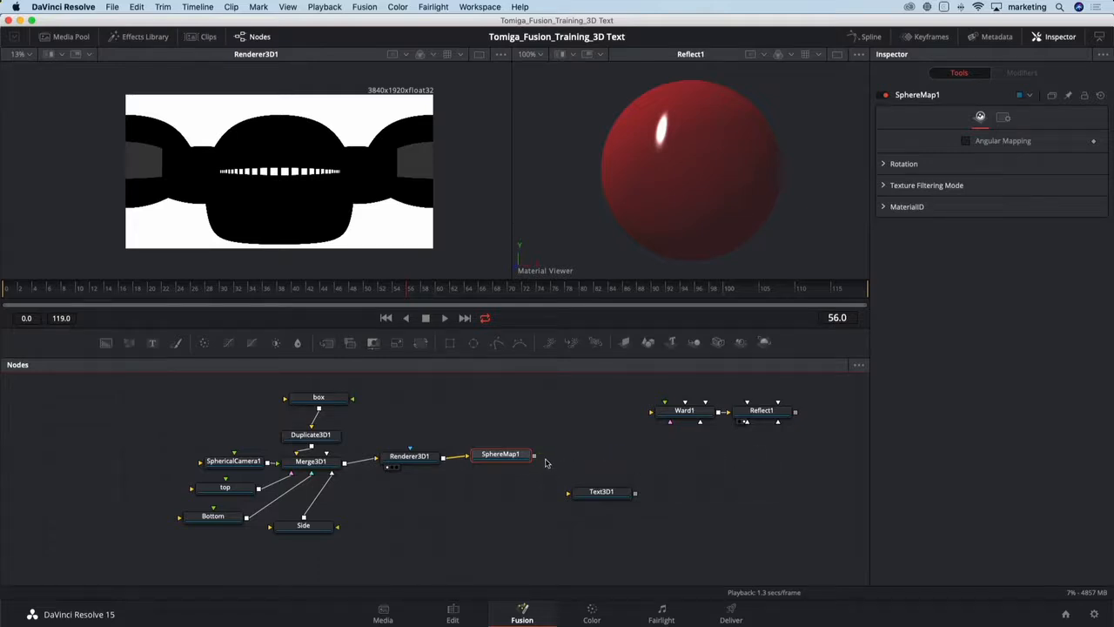
# - Connect the SphereMap to the Reflect material's Reflection Color Material input
pyautogui.moveTo(535, 459); pyautogui.dragTo(589, 468)
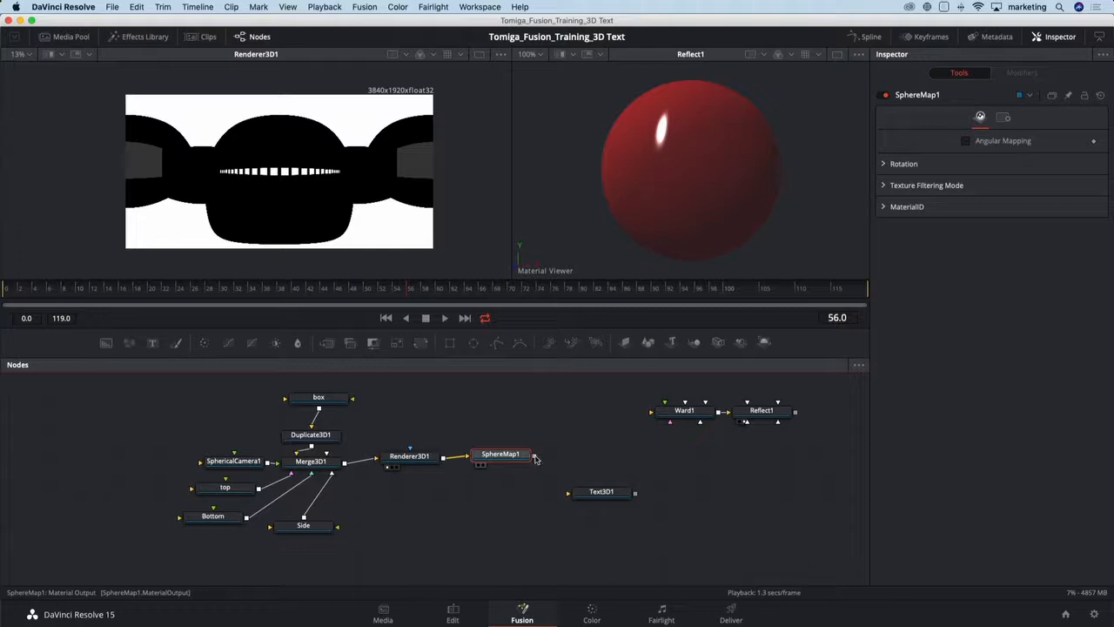
pyautogui.moveTo(535, 459); pyautogui.dragTo(767, 414)
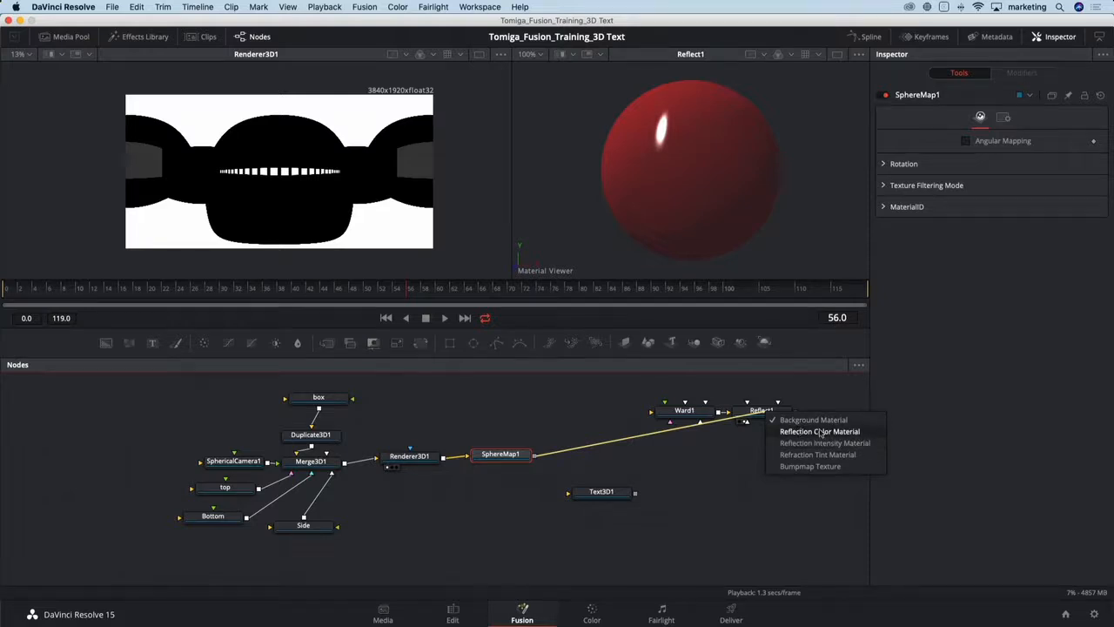
pyautogui.click(821, 433)
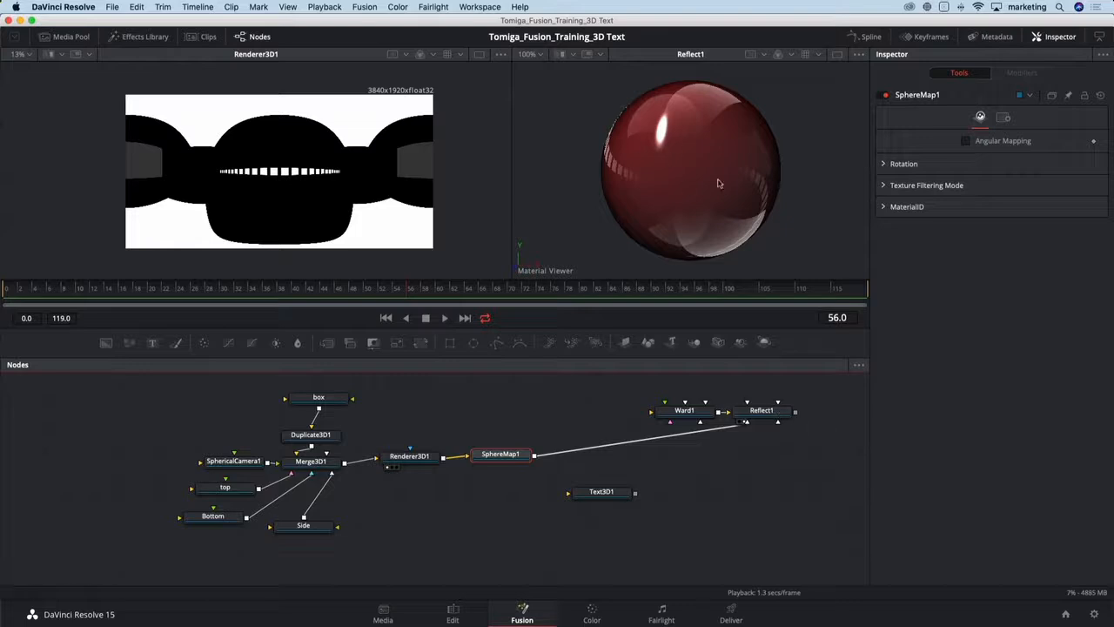
# - Enable Angular Mapping on the SphereMap node
pyautogui.moveTo(700, 177); pyautogui.dragTo(734, 186)
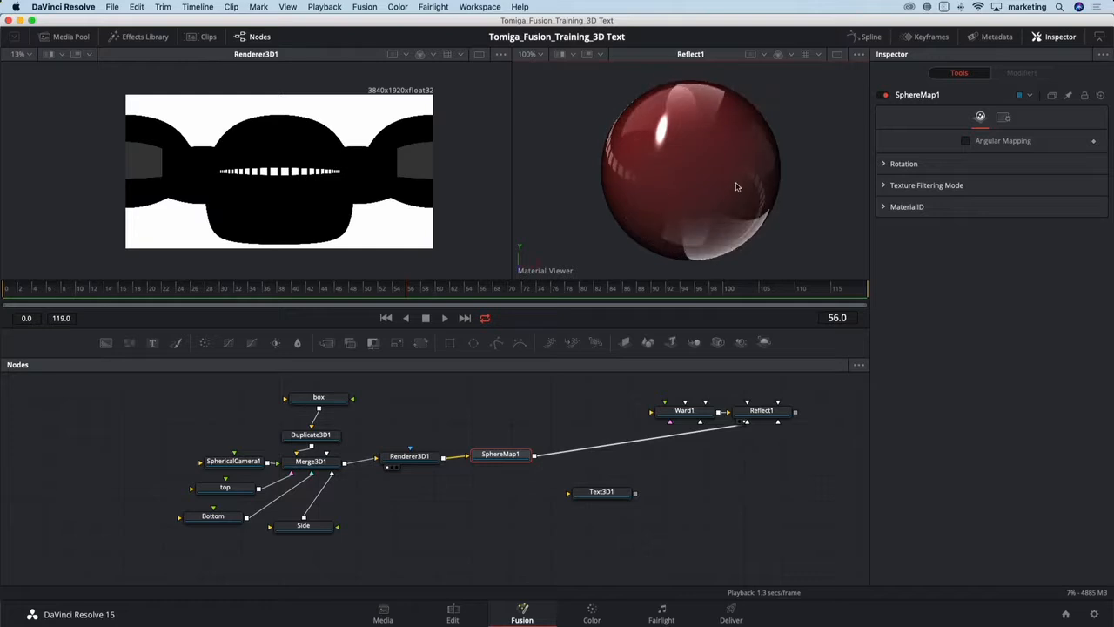
pyautogui.click(481, 460)
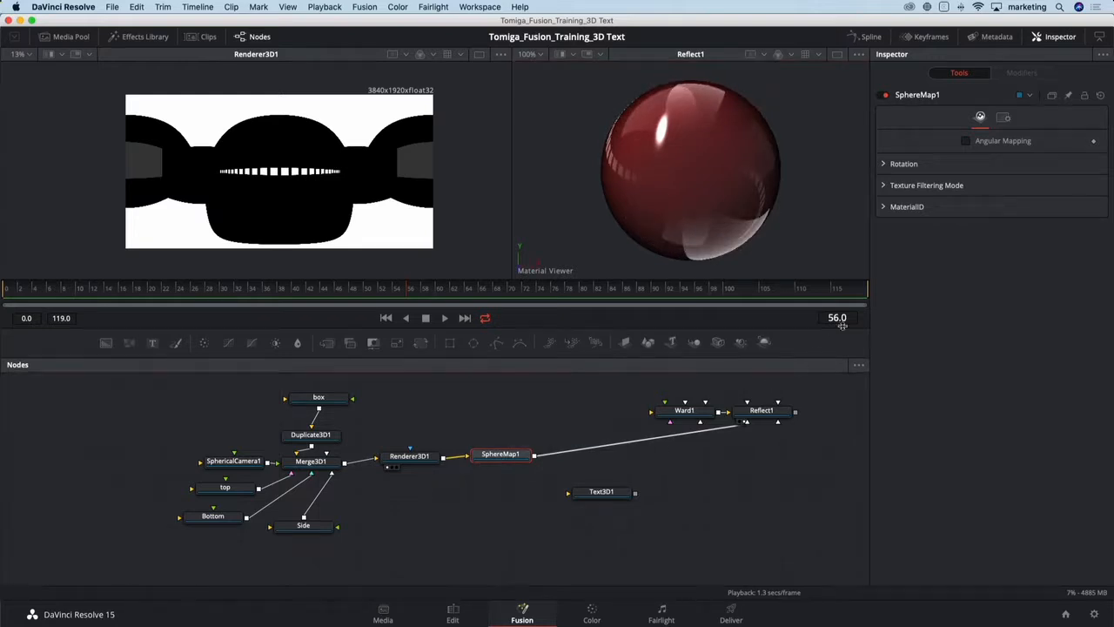
pyautogui.click(965, 141)
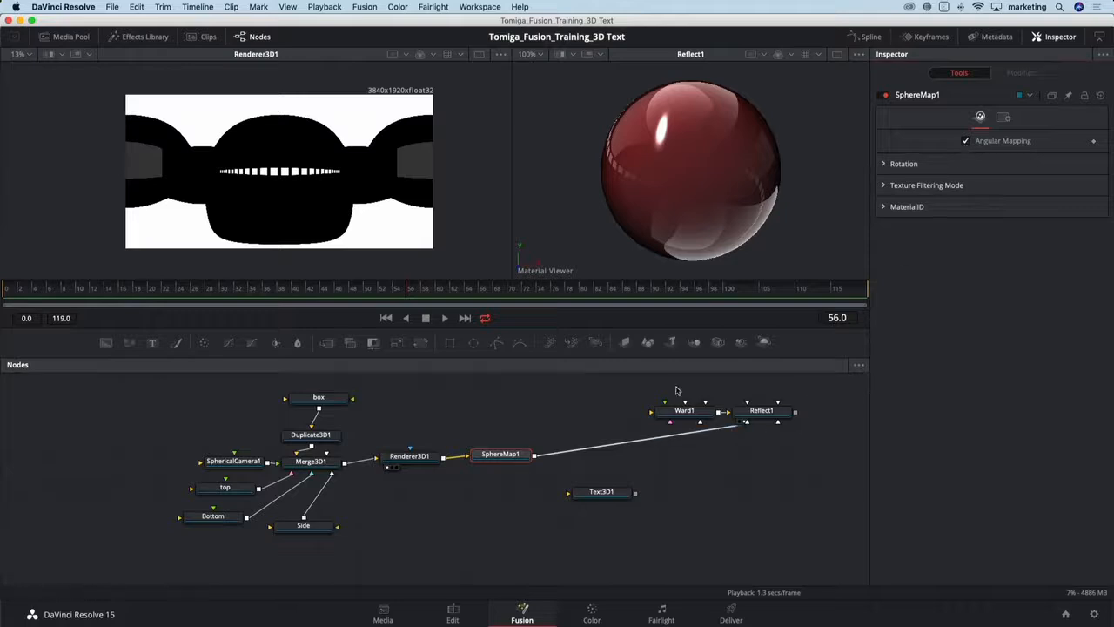
# - Rearrange the Ward, Reflect and Text3D nodes closer together in the node tree
pyautogui.moveTo(676, 391); pyautogui.dragTo(652, 413)
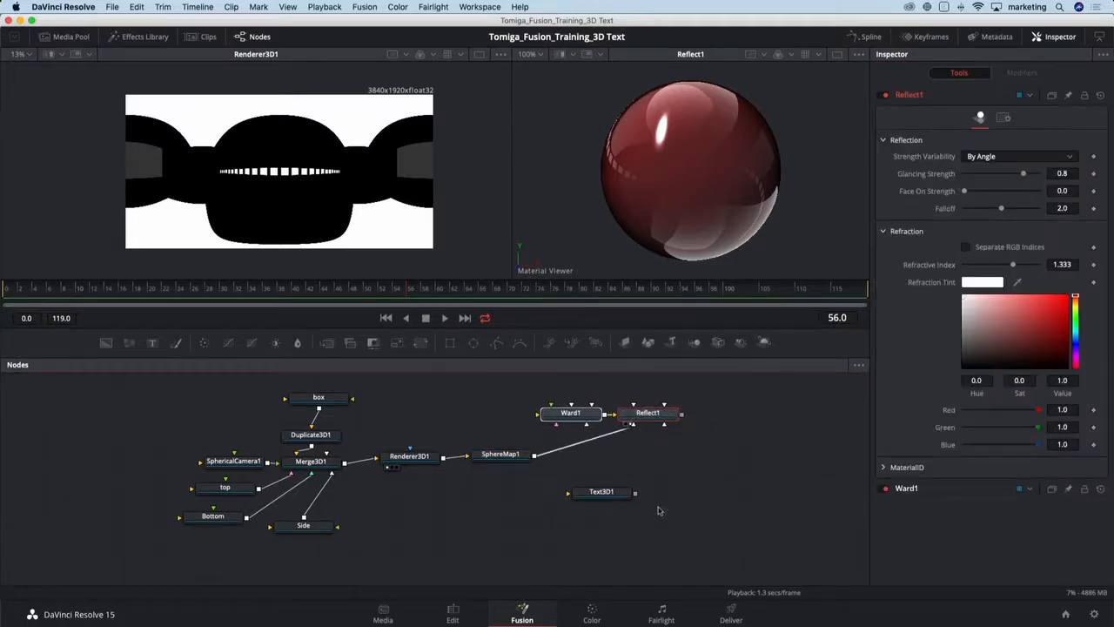
pyautogui.moveTo(610, 496); pyautogui.dragTo(661, 493)
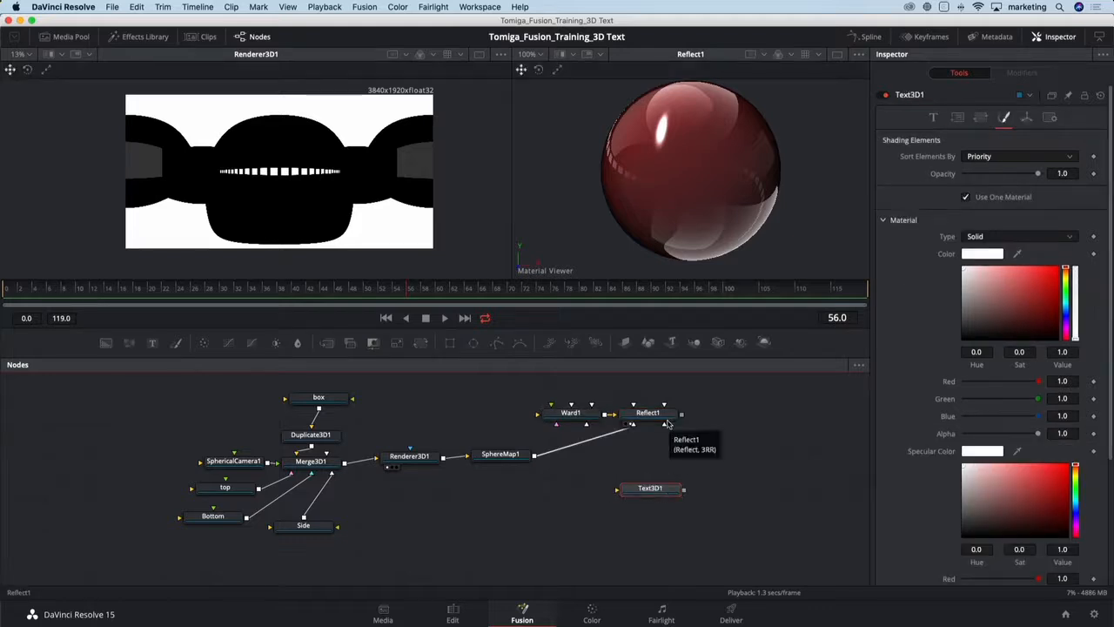
pyautogui.moveTo(683, 414); pyautogui.dragTo(663, 493)
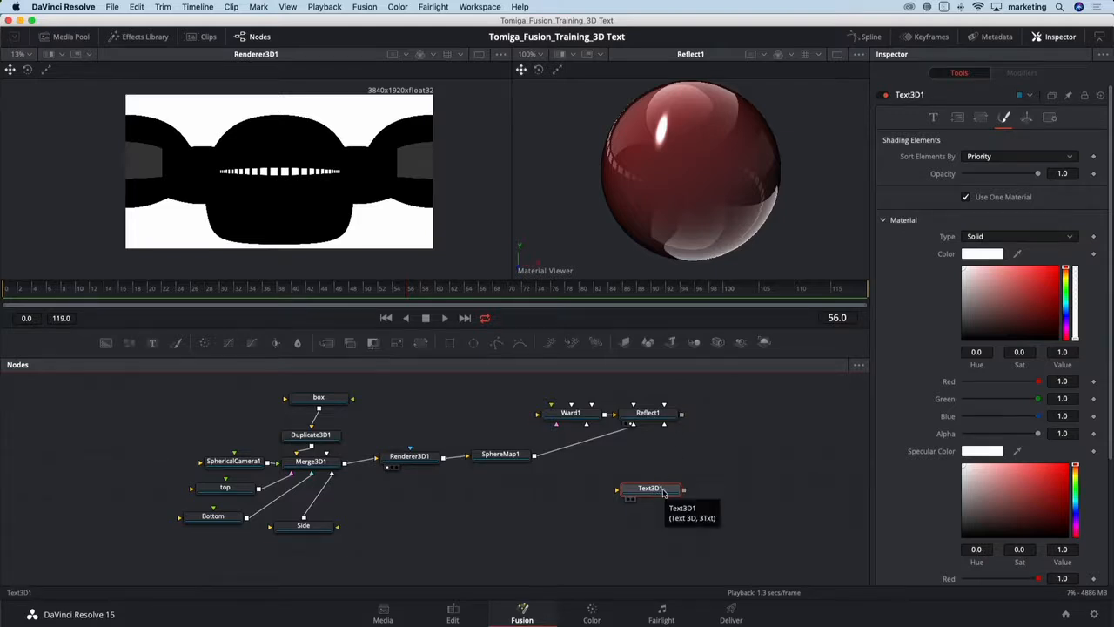
# - Show the Text3D node in the first viewer and zoom in on the FUSION text
pyautogui.press('1')
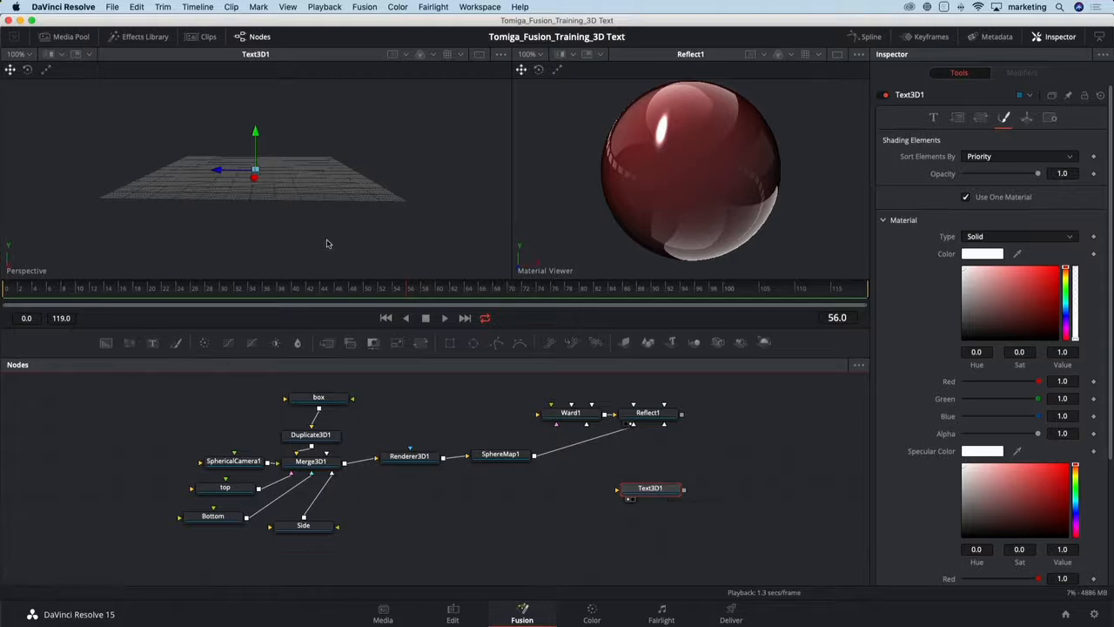
pyautogui.scroll(2, 263, 183)
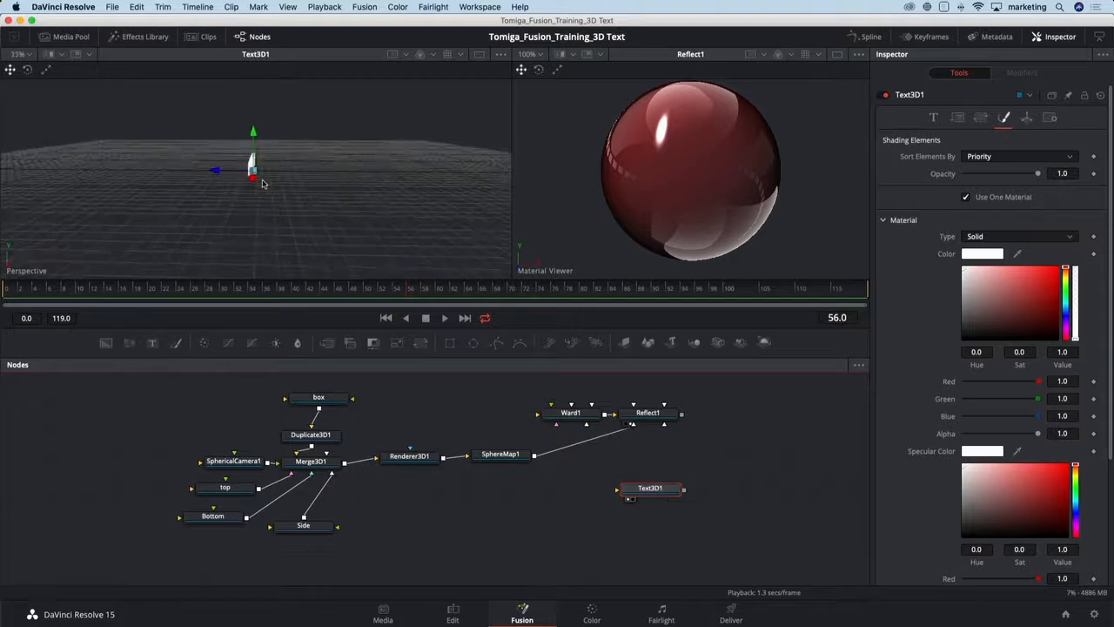
pyautogui.scroll(3, 263, 184)
pyautogui.moveTo(252, 204); pyautogui.dragTo(431, 186)
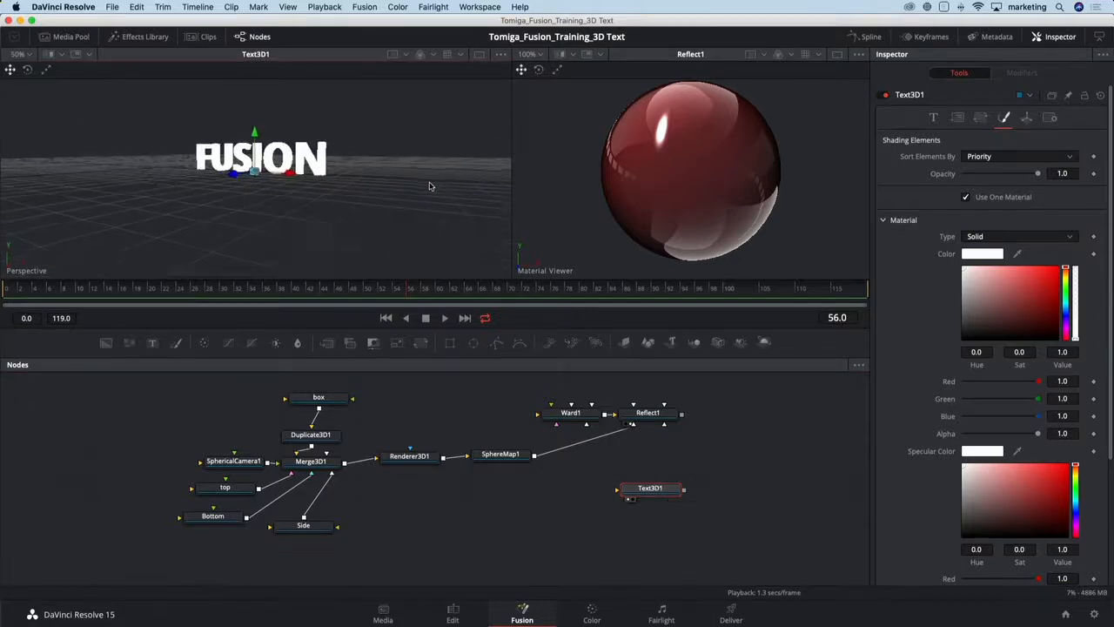
pyautogui.moveTo(301, 206); pyautogui.dragTo(355, 200)
pyautogui.scroll(3, 278, 175)
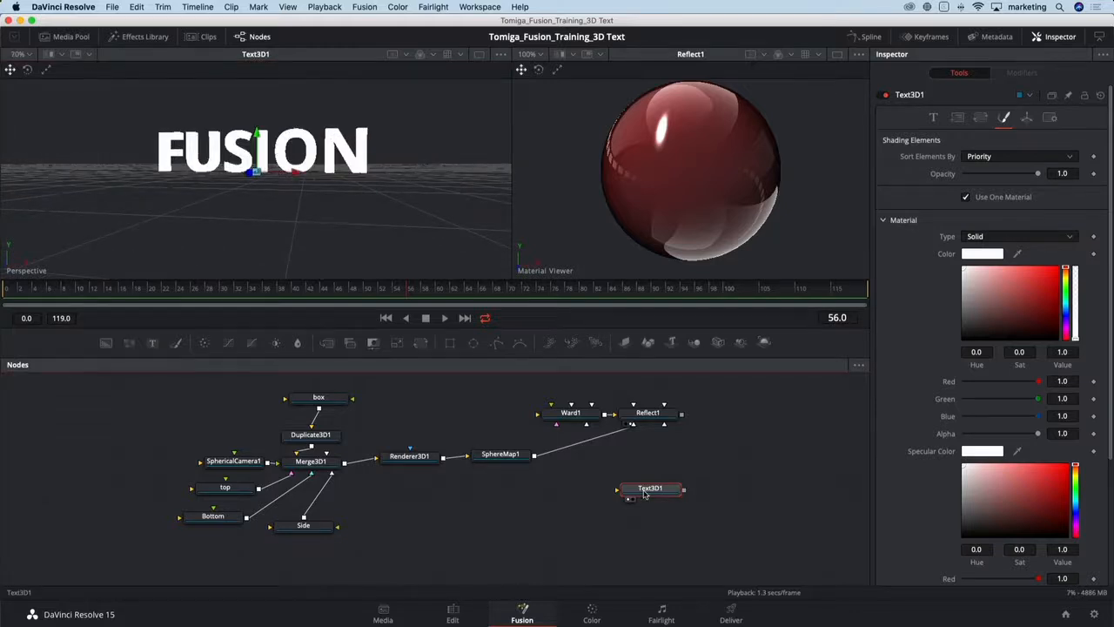
# - Add a Replace Material 3D node after the Text3D node
pyautogui.hotkey('shift', 'space')
pyautogui.write('repl')
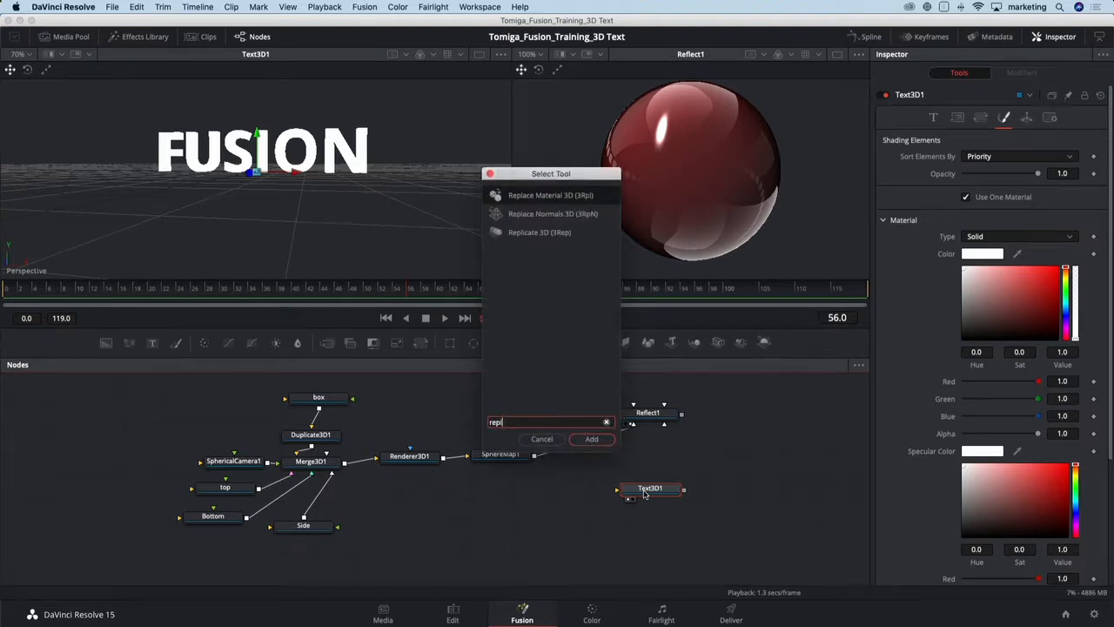
pyautogui.press('Return')
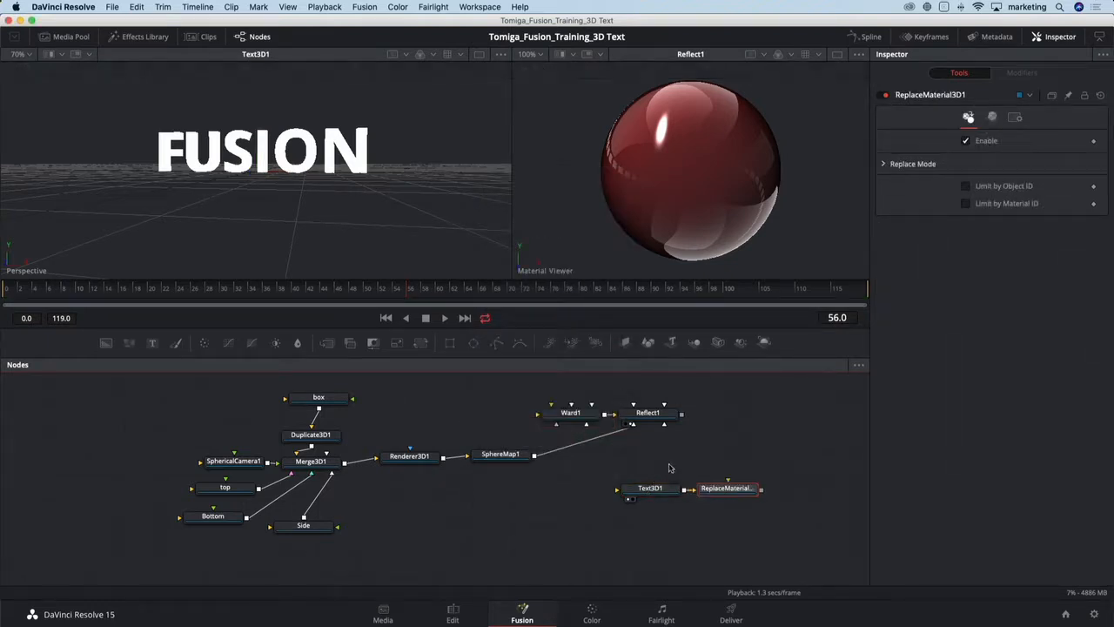
# - Connect the Reflect material to the Replace Material 3D's material input and show that node in the first viewer
pyautogui.moveTo(669, 458); pyautogui.dragTo(438, 478)
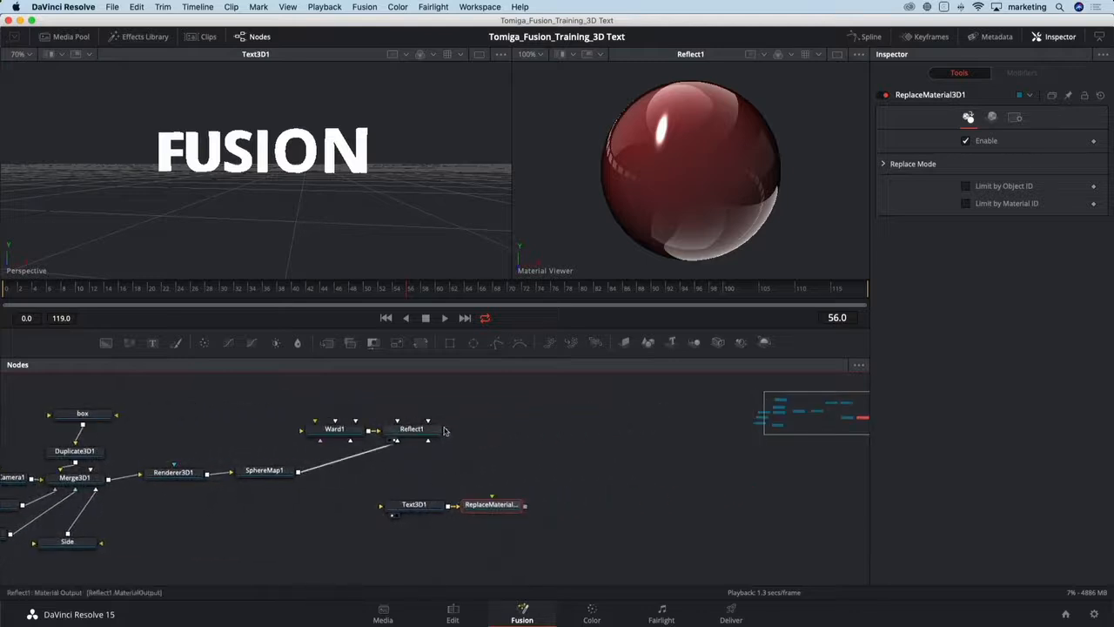
pyautogui.moveTo(446, 431); pyautogui.dragTo(490, 505)
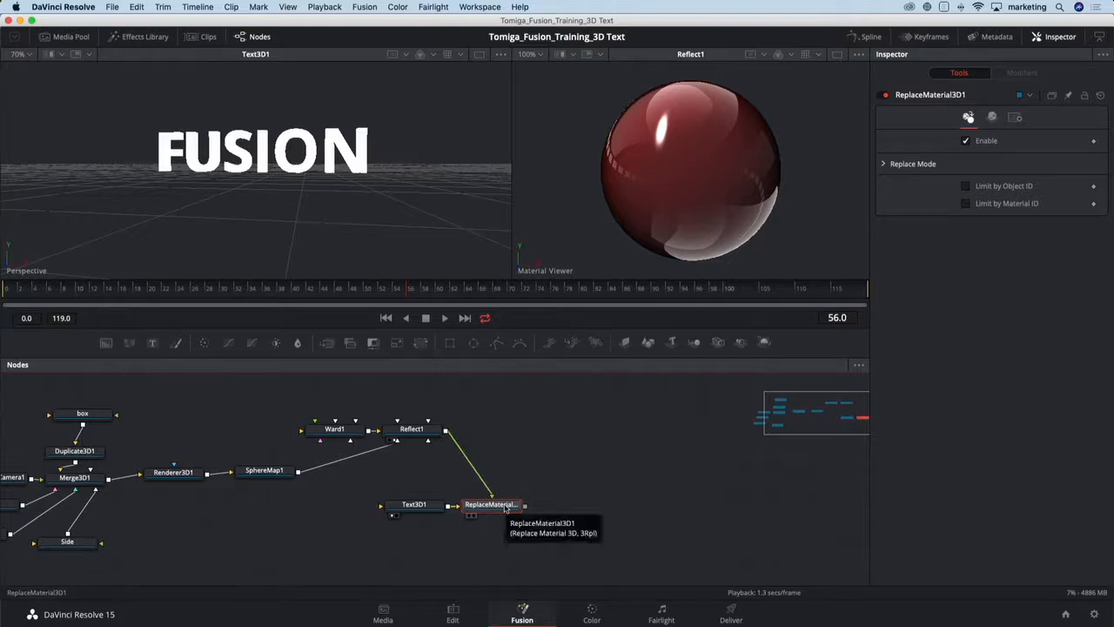
pyautogui.press('1')
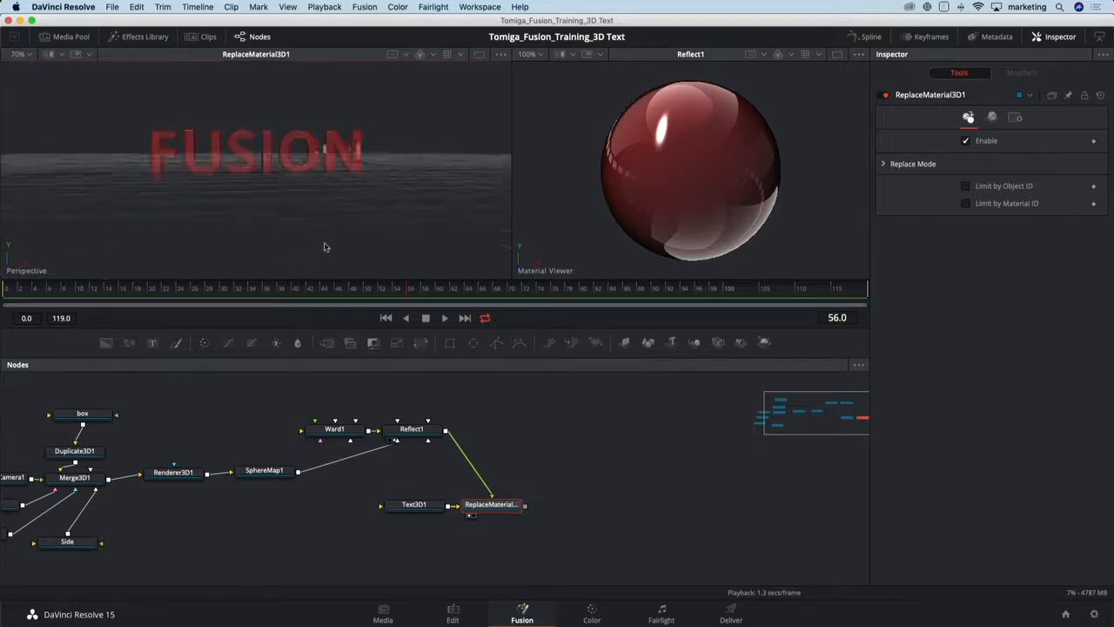
pyautogui.moveTo(281, 237); pyautogui.dragTo(306, 241)
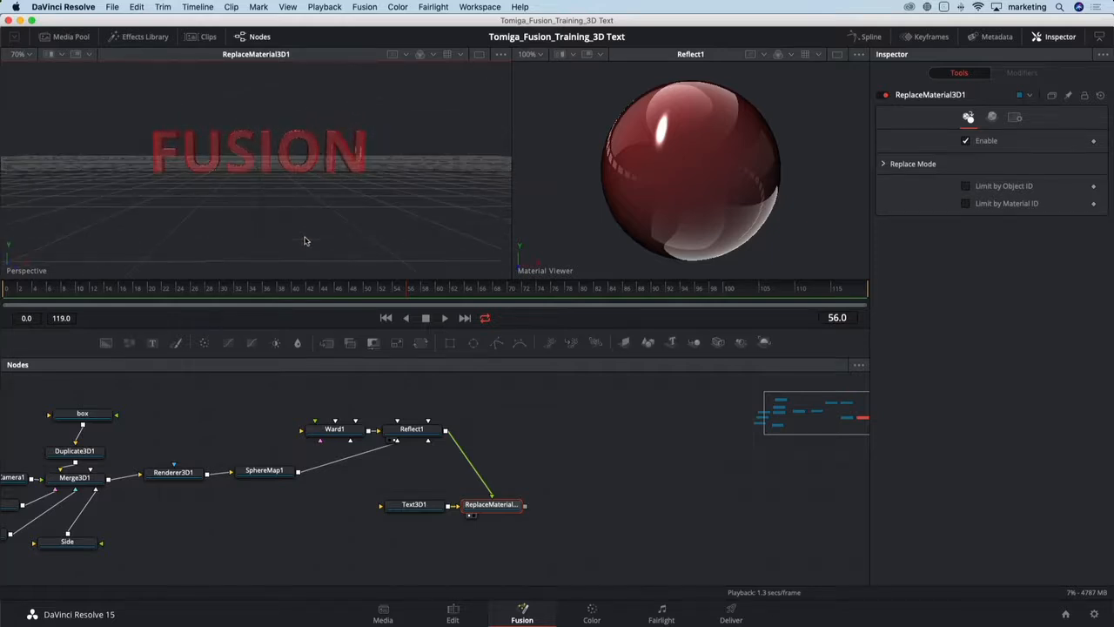
# - Reposition the Ward, Reflect and Text3D nodes to tidy the node layout
pyautogui.click(275, 474)
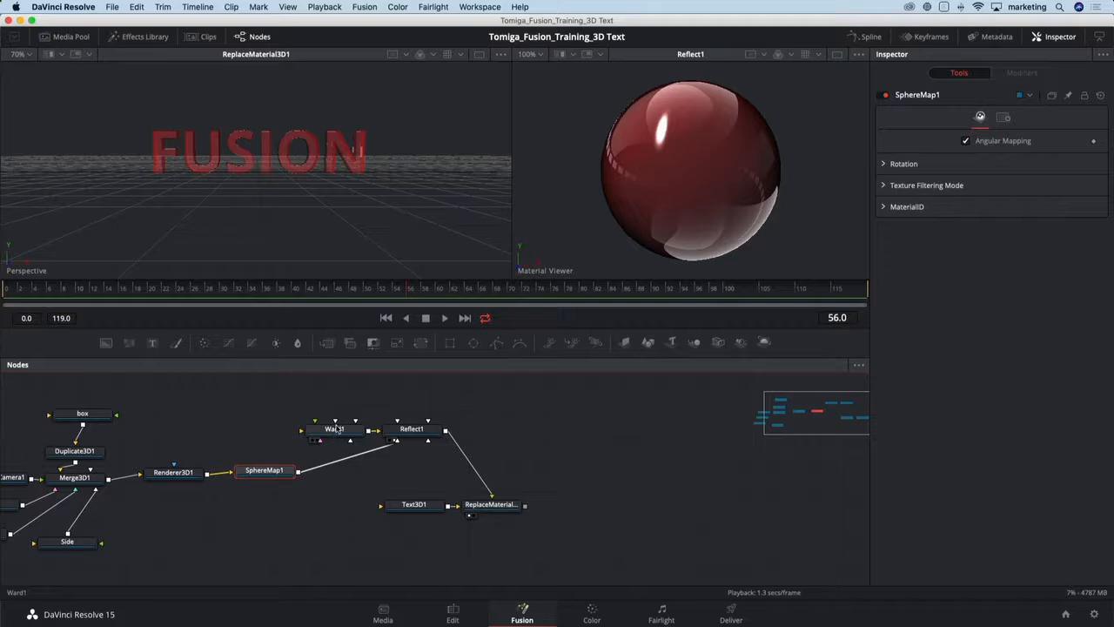
pyautogui.moveTo(336, 429); pyautogui.dragTo(412, 403)
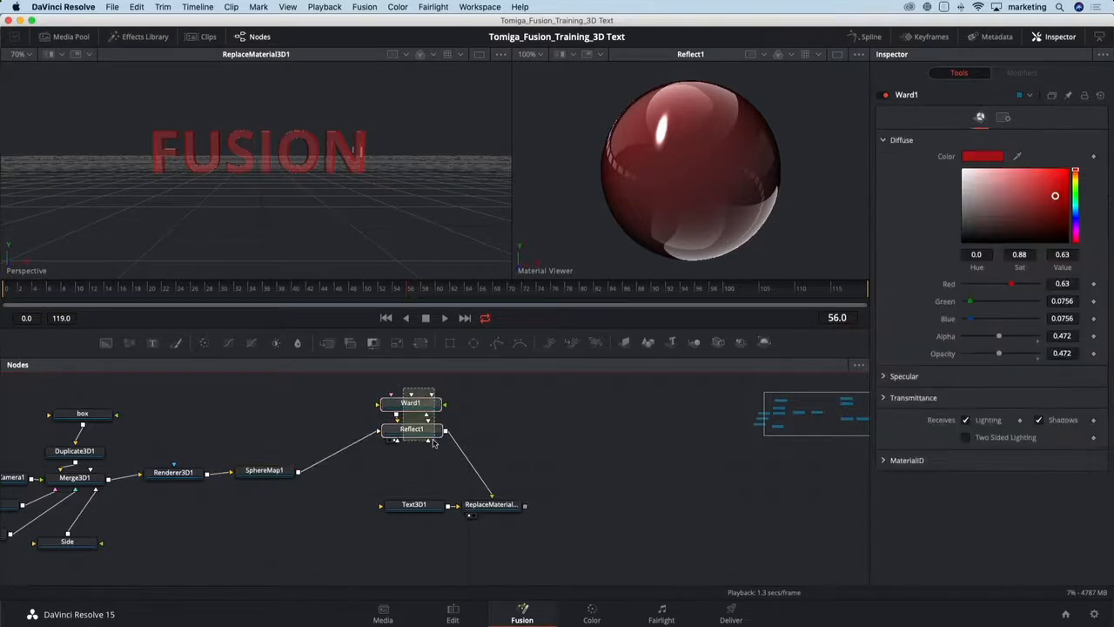
pyautogui.moveTo(434, 442); pyautogui.dragTo(500, 434)
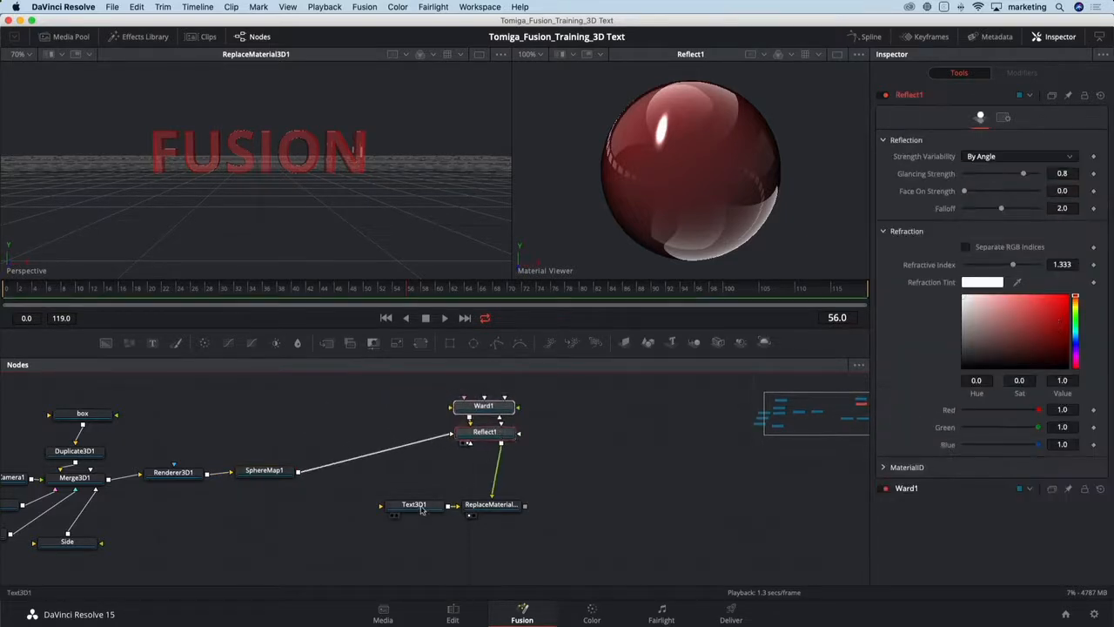
pyautogui.moveTo(422, 510); pyautogui.dragTo(396, 510)
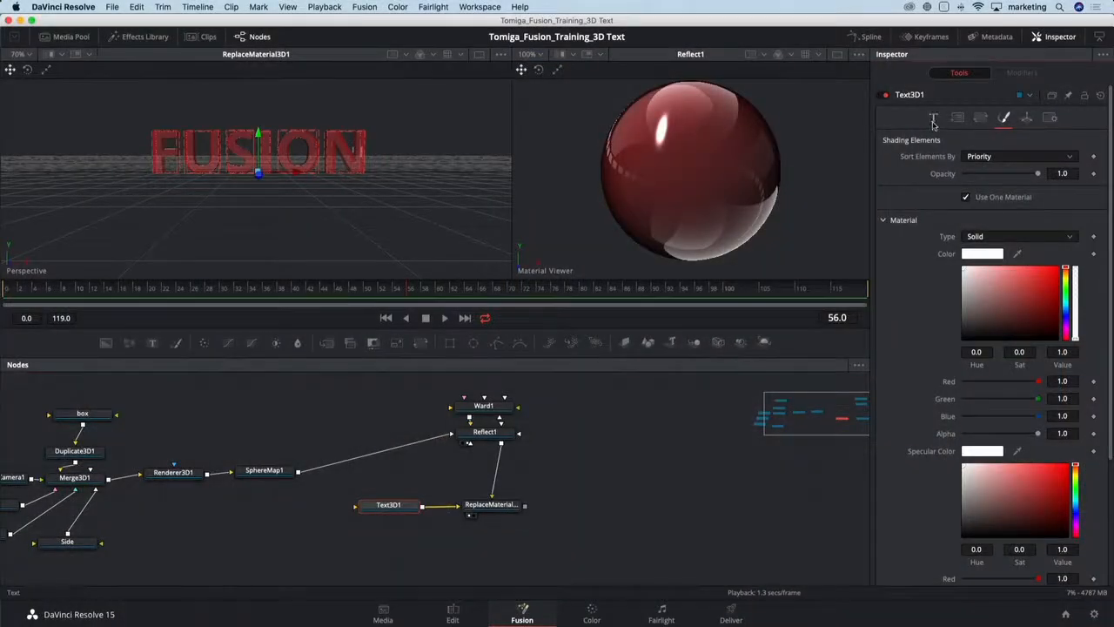
# - Add a Follower modifier to the Text3D's Styled Text and open its settings
pyautogui.click(934, 120)
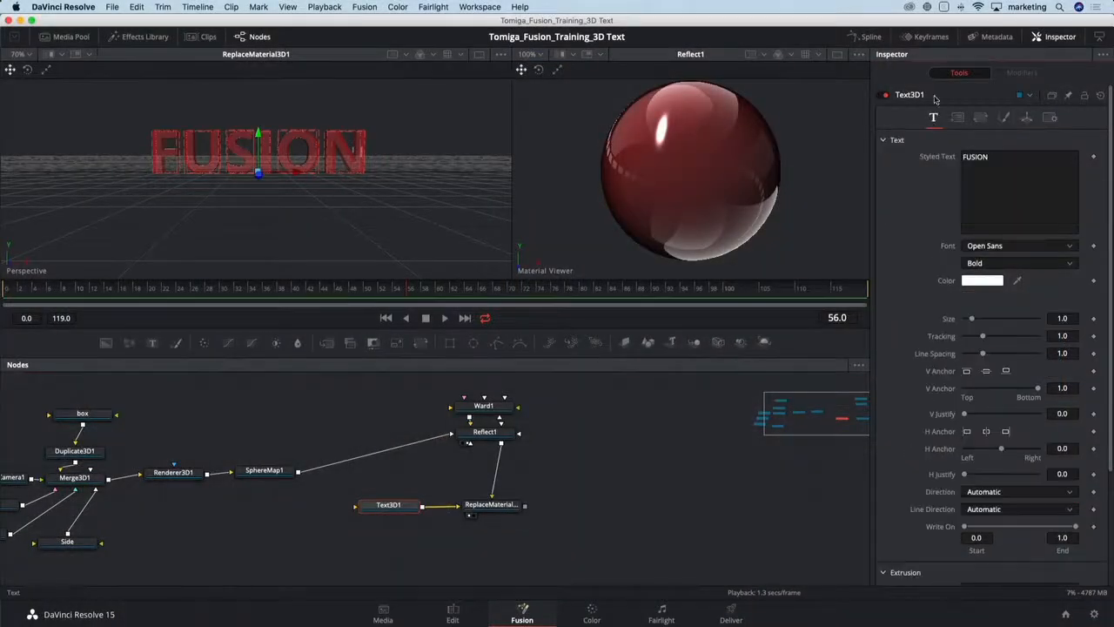
pyautogui.rightClick(991, 164)
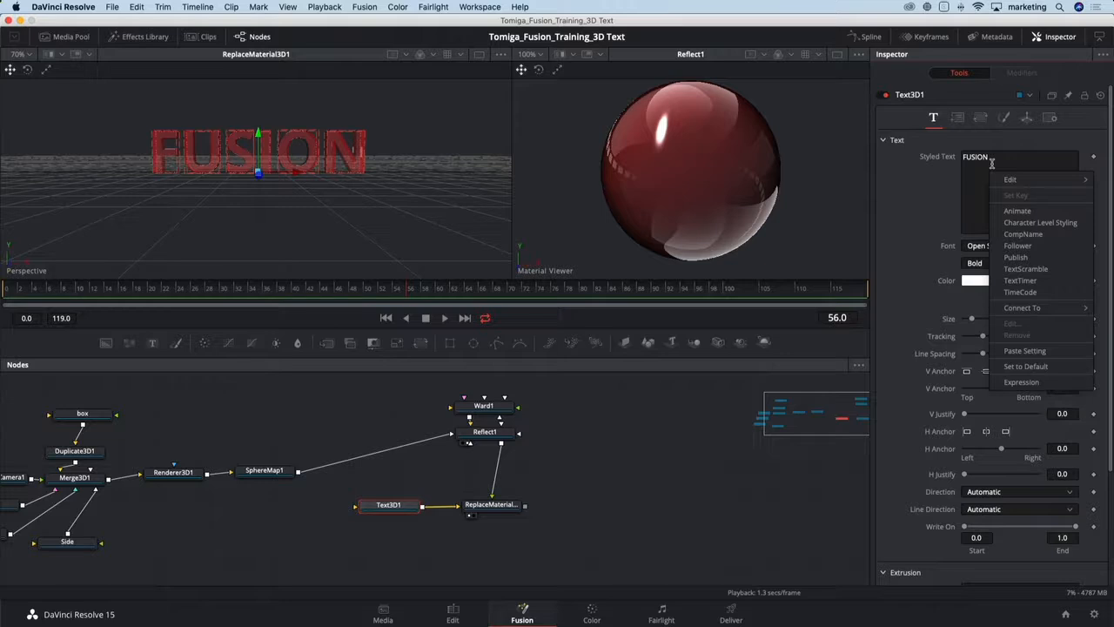
pyautogui.click(1019, 245)
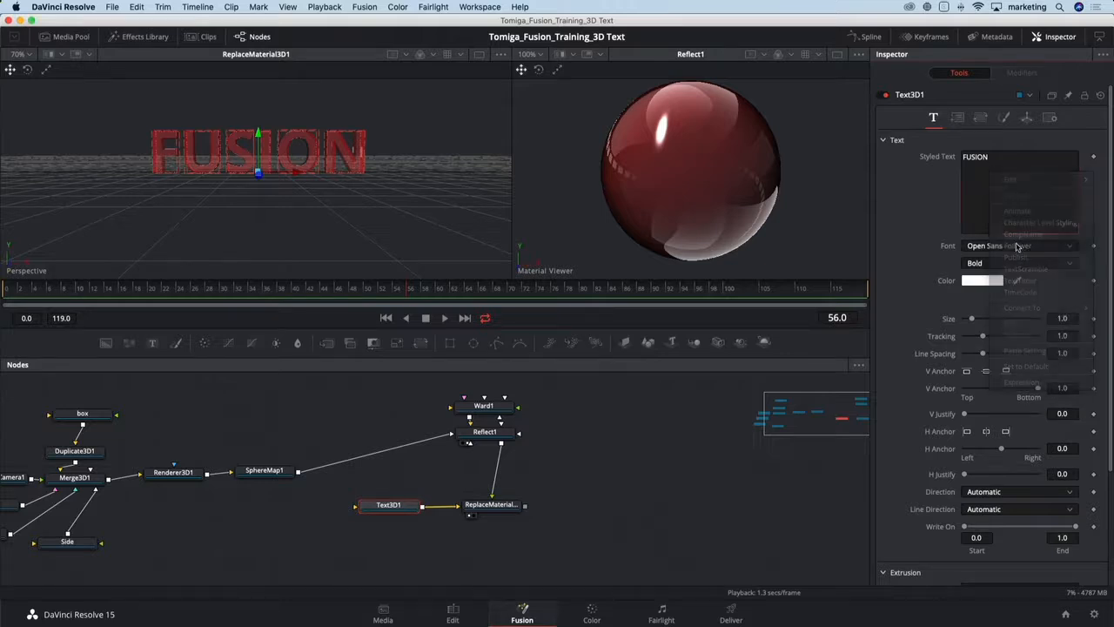
pyautogui.click(1029, 77)
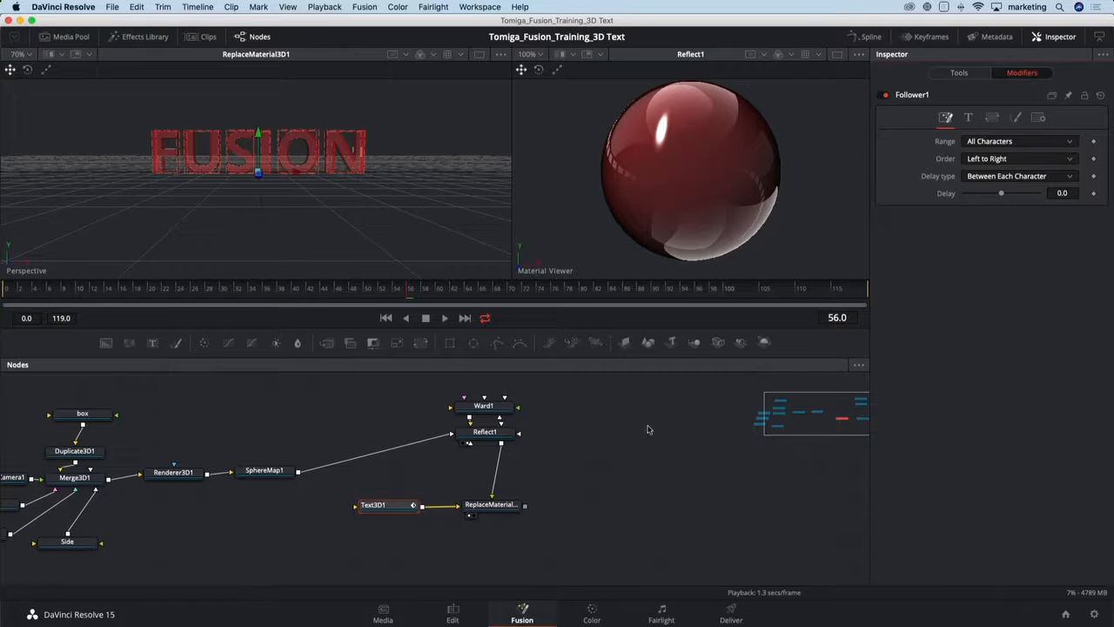
# - Animate the Follower's shading Offset Z with keyframes, setting it to 1.0 at frame 0
pyautogui.moveTo(397, 512); pyautogui.dragTo(400, 509)
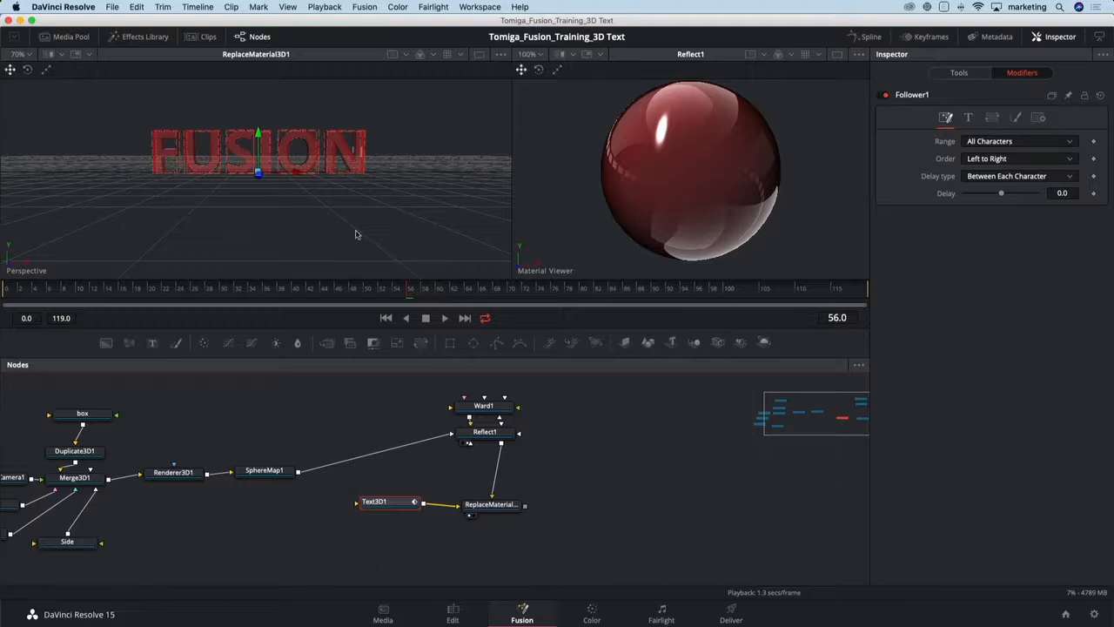
pyautogui.moveTo(327, 208); pyautogui.dragTo(242, 247)
pyautogui.scroll(-2, 267, 223)
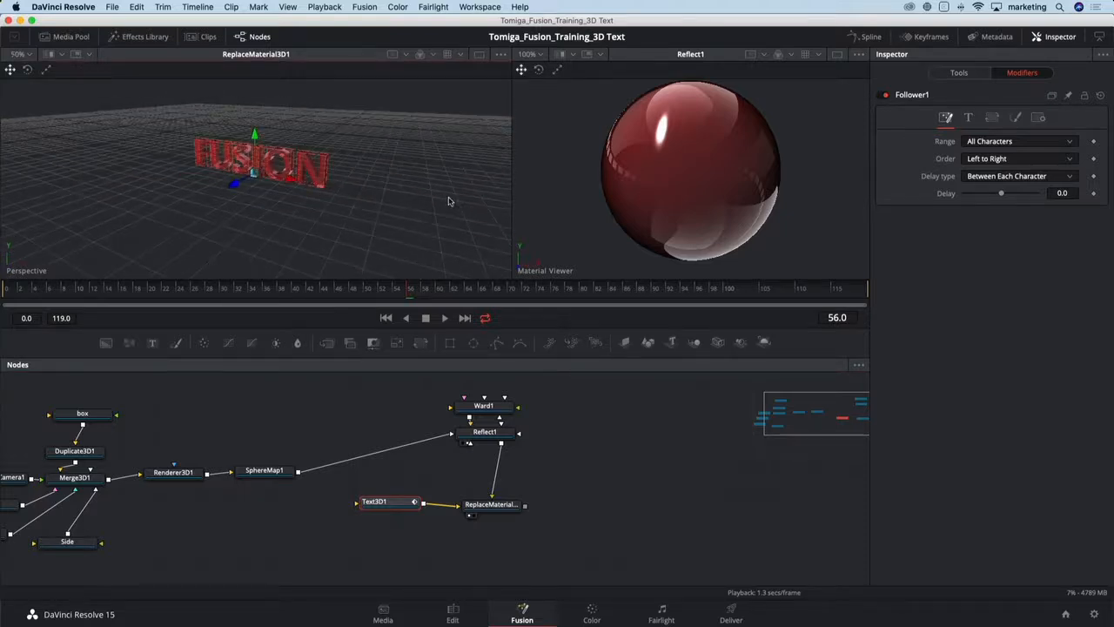
pyautogui.click(1015, 119)
pyautogui.click(885, 214)
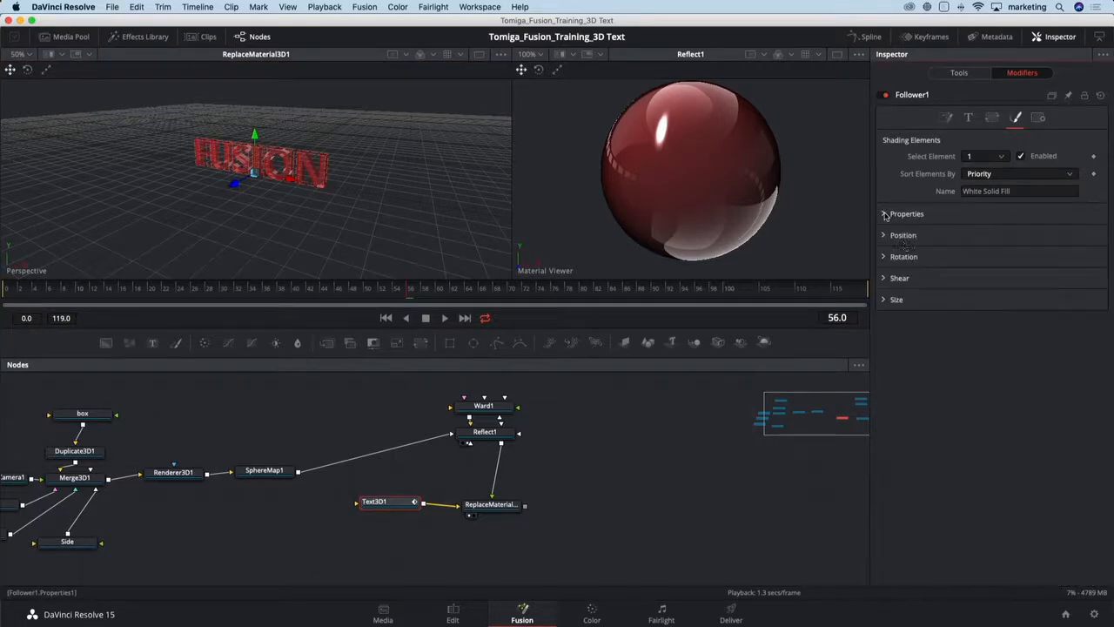
pyautogui.click(884, 236)
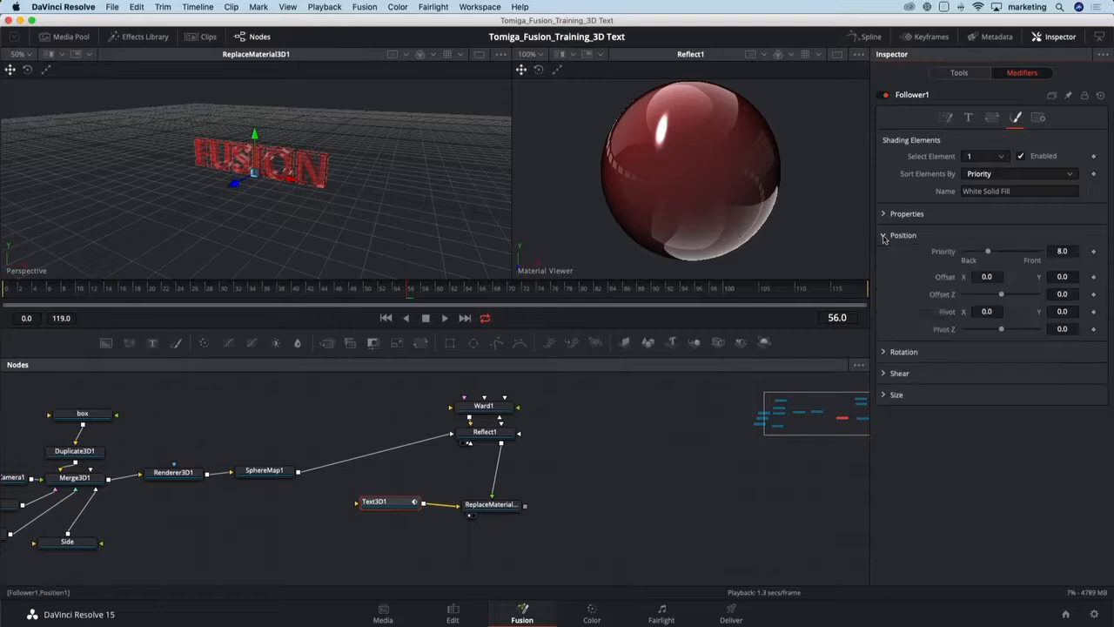
pyautogui.click(884, 352)
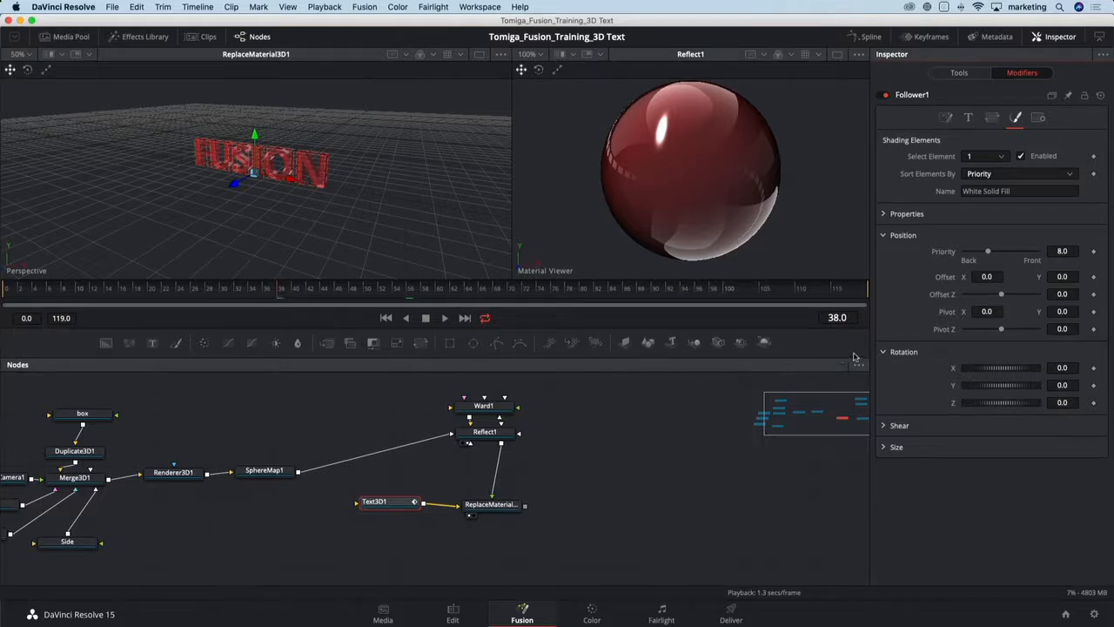
pyautogui.click(1094, 294)
pyautogui.moveTo(1001, 296); pyautogui.dragTo(1037, 297)
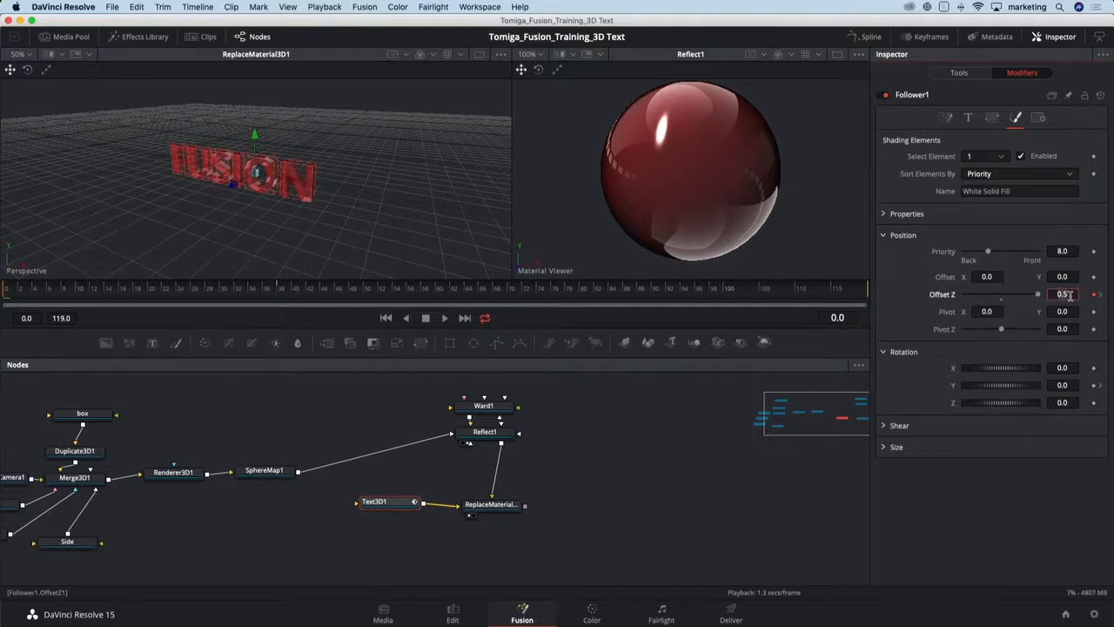
pyautogui.write('1')
pyautogui.press('Tab')
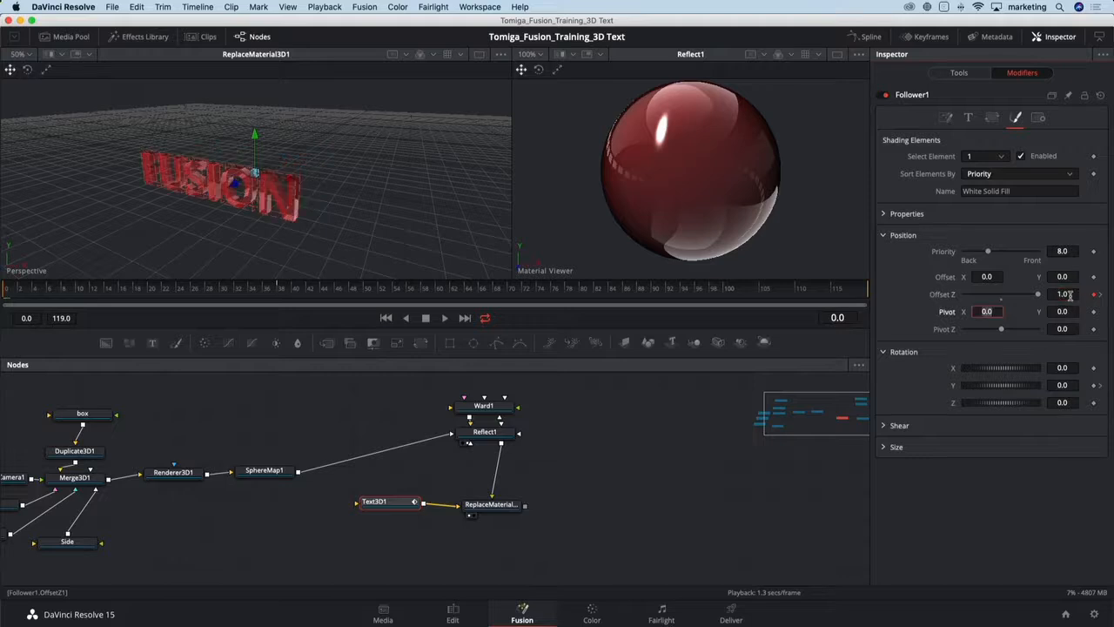
# - Keyframe the Follower's Y rotation, setting it to 90 at frame 0
pyautogui.click(1076, 388)
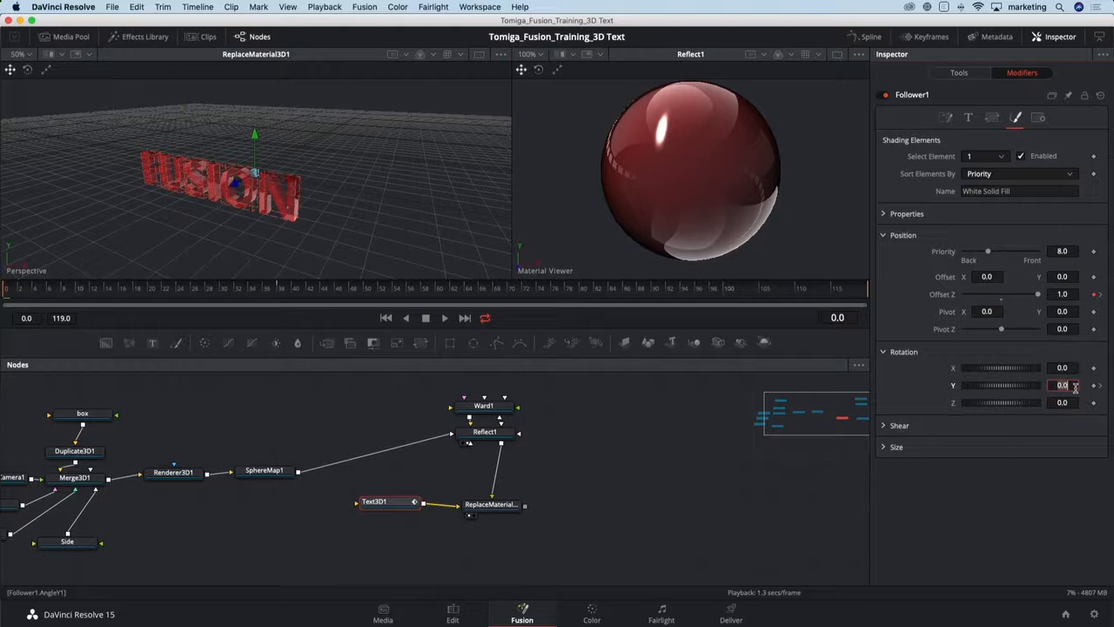
pyautogui.write('90')
pyautogui.press('Tab')
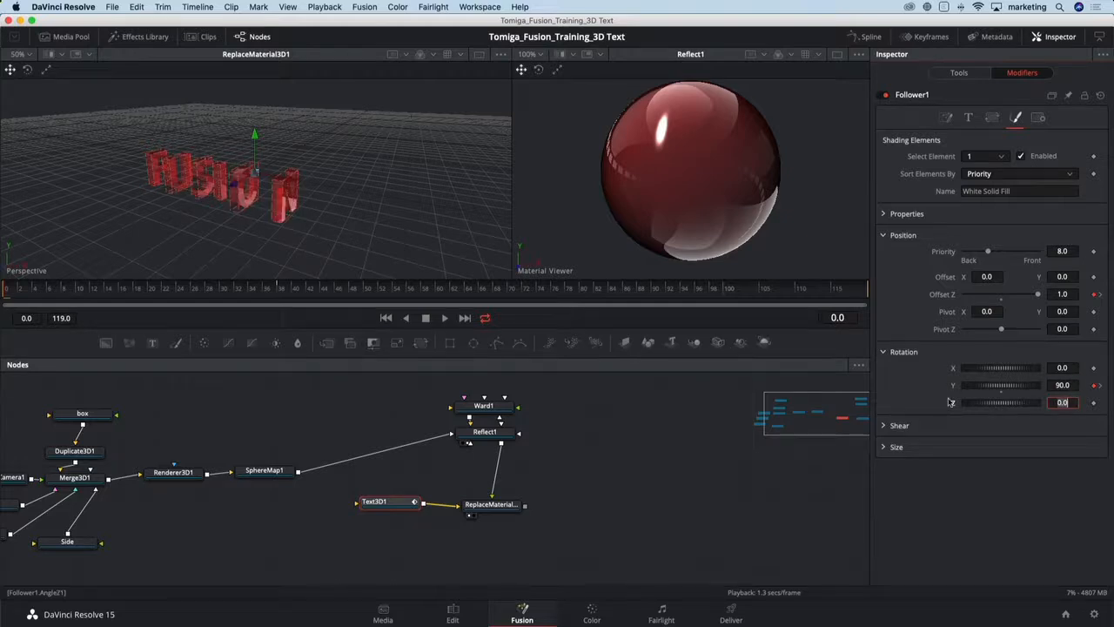
pyautogui.press('BackSpace')
pyautogui.click(916, 419)
# - Play back and scrub the timeline to review the letter animation
pyautogui.press('space')
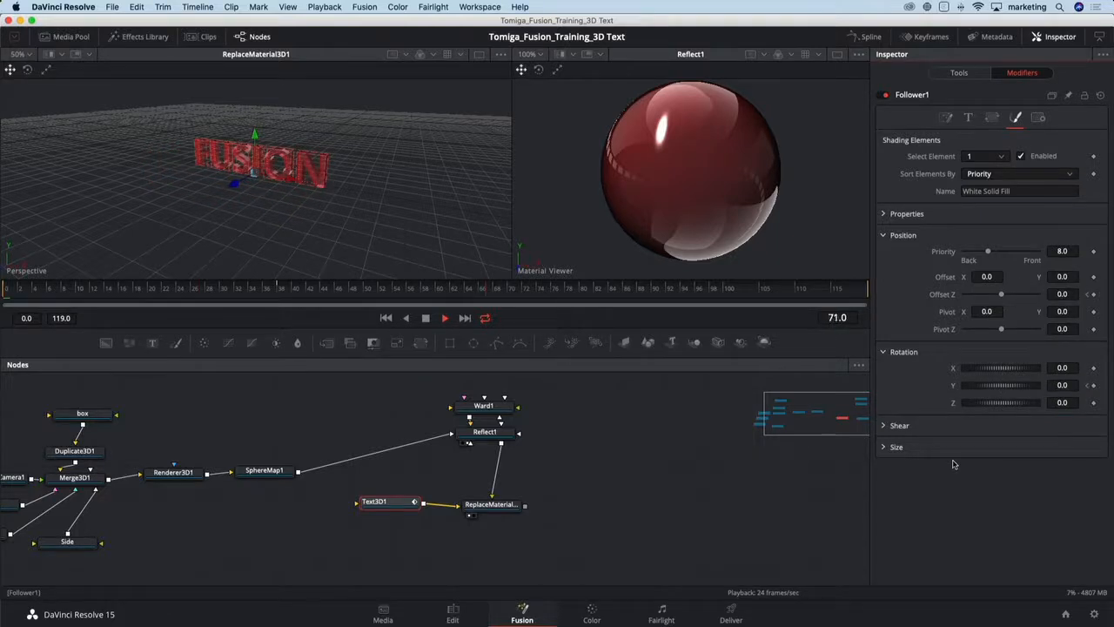
pyautogui.press('space')
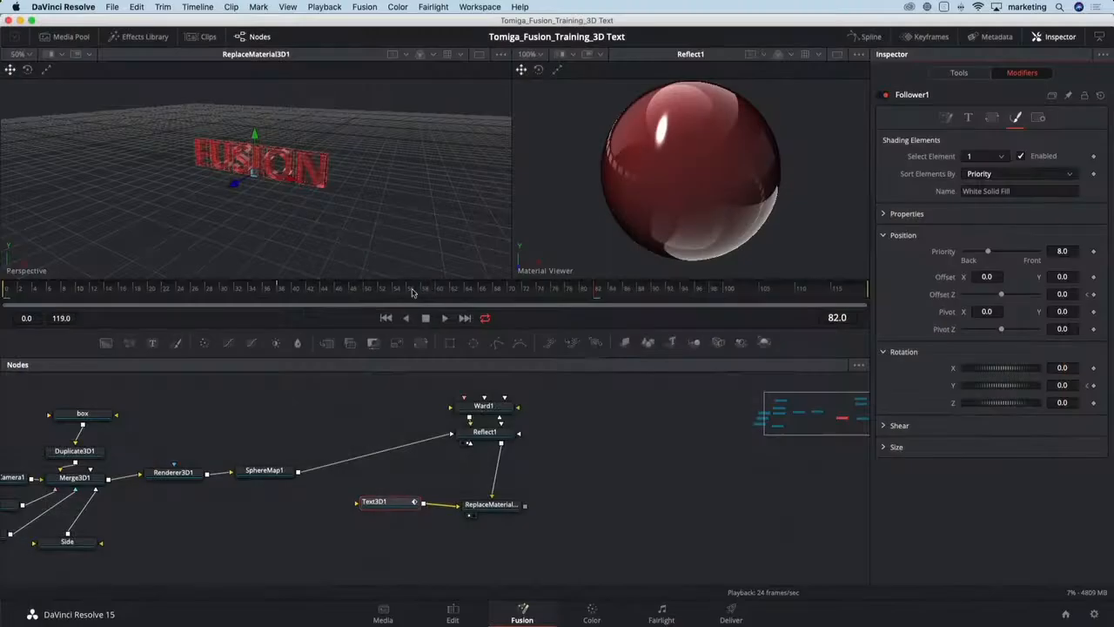
pyautogui.moveTo(417, 293); pyautogui.dragTo(3, 296)
pyautogui.press('space')
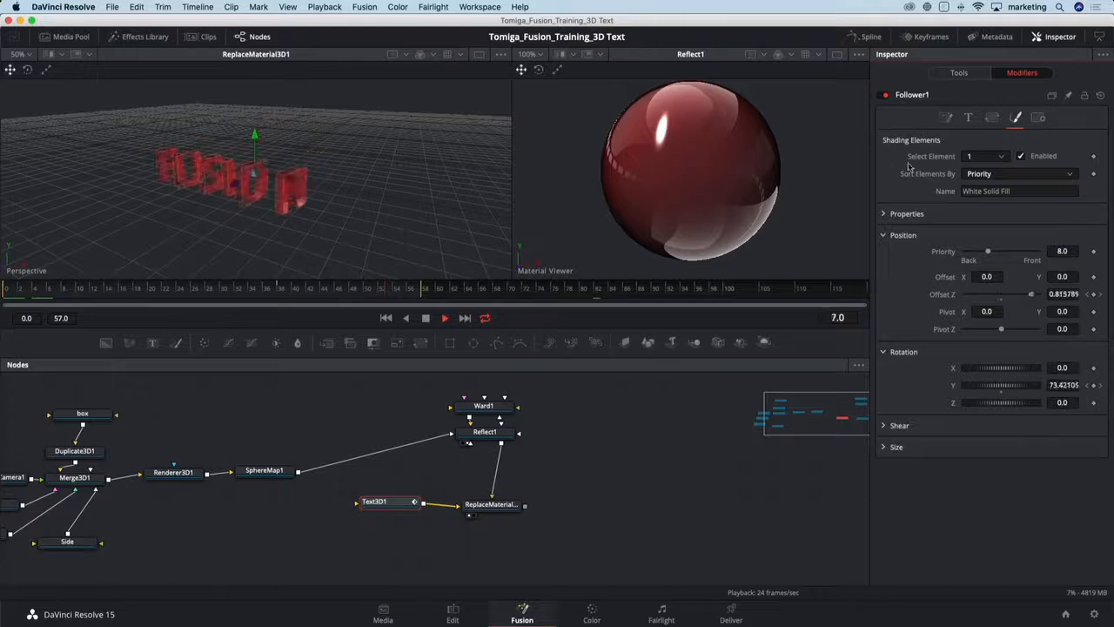
# - Set the Follower's timing delay between each character to 4.0
pyautogui.click(947, 118)
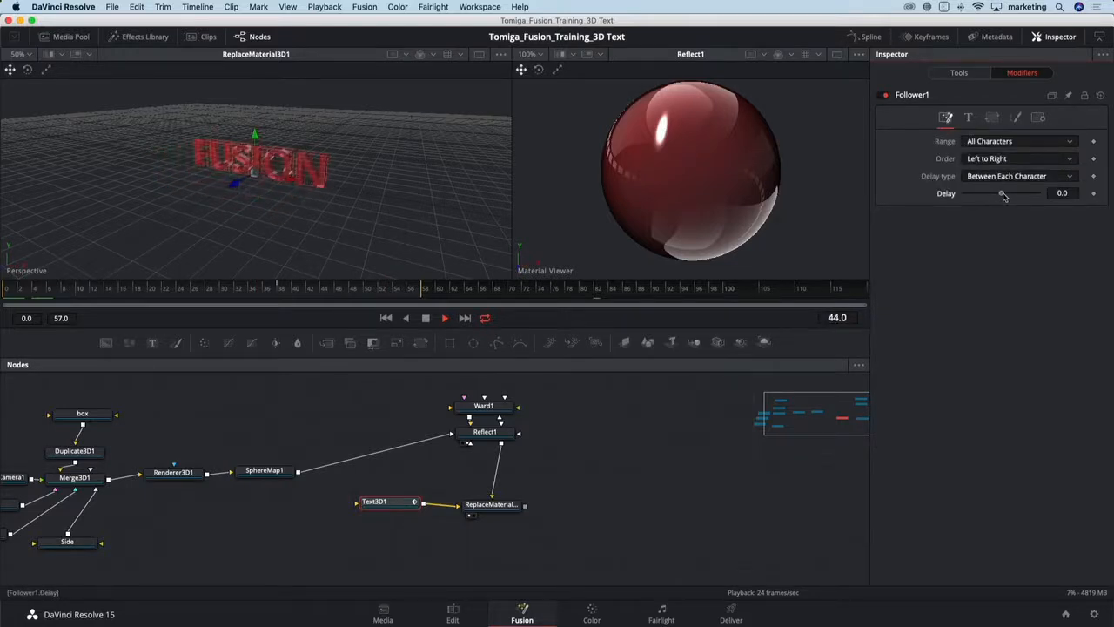
pyautogui.moveTo(1005, 196); pyautogui.dragTo(1011, 198)
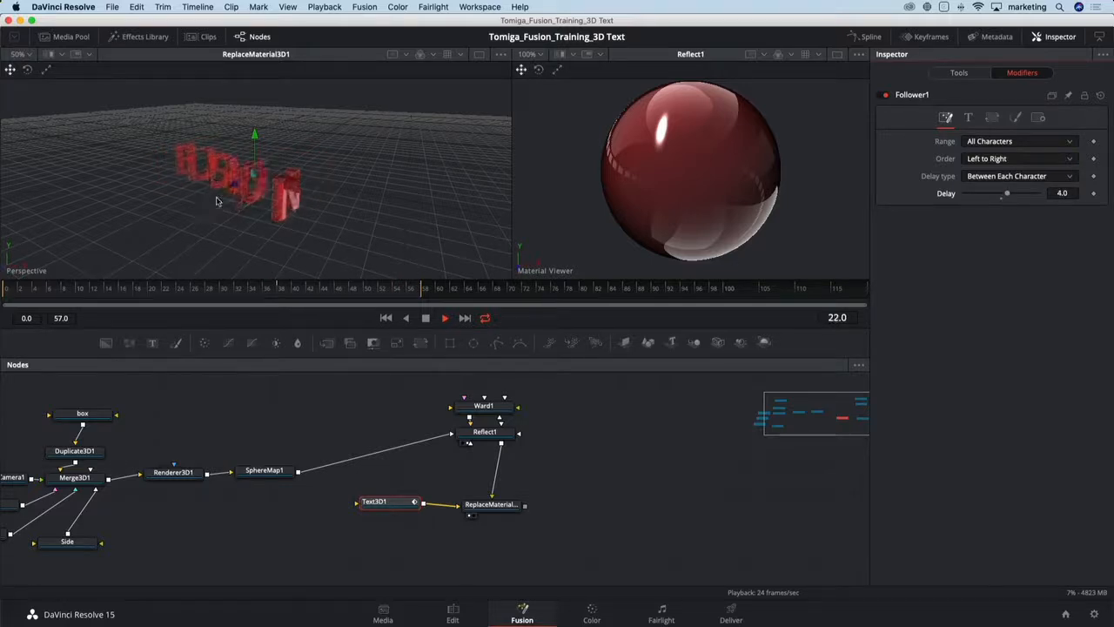
# - Turn off the grid in the perspective viewer's 3D options
pyautogui.rightClick(359, 221)
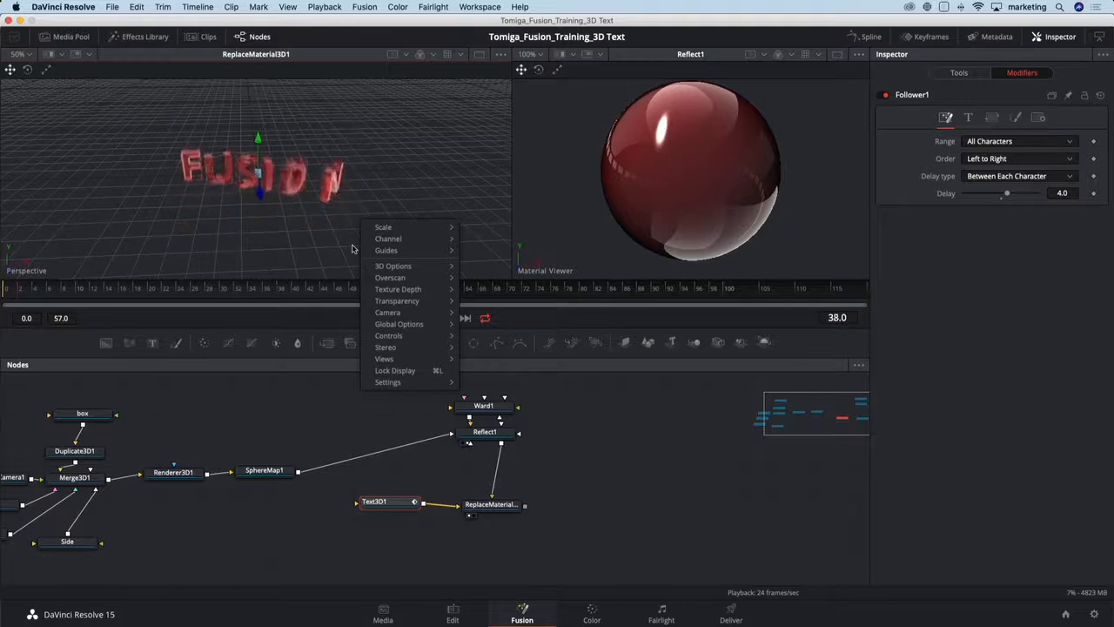
pyautogui.moveTo(406, 264)
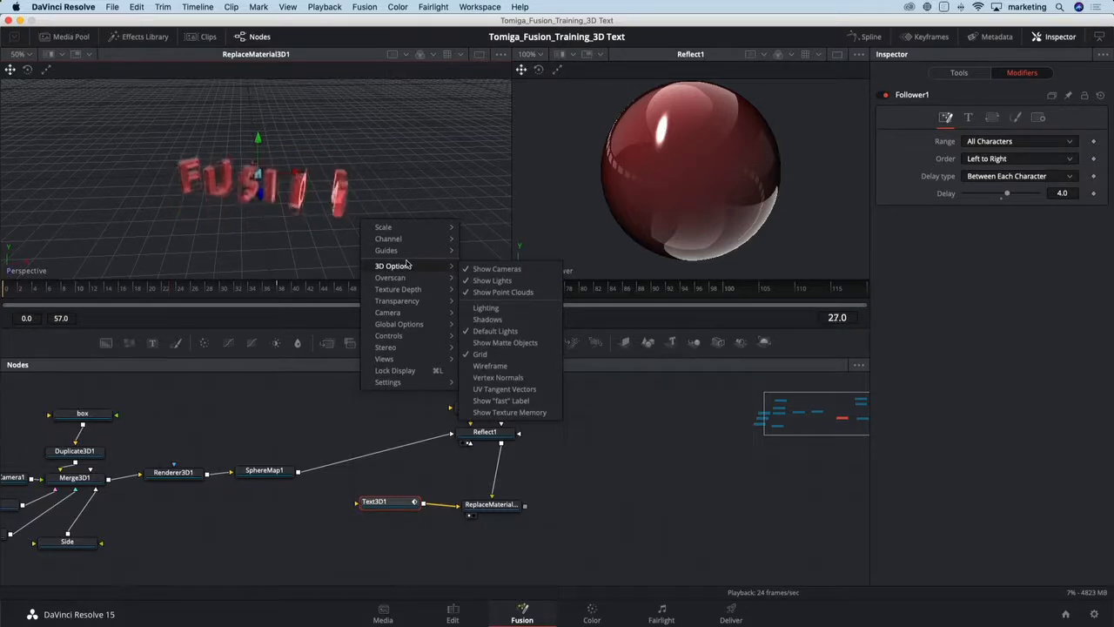
pyautogui.click(481, 353)
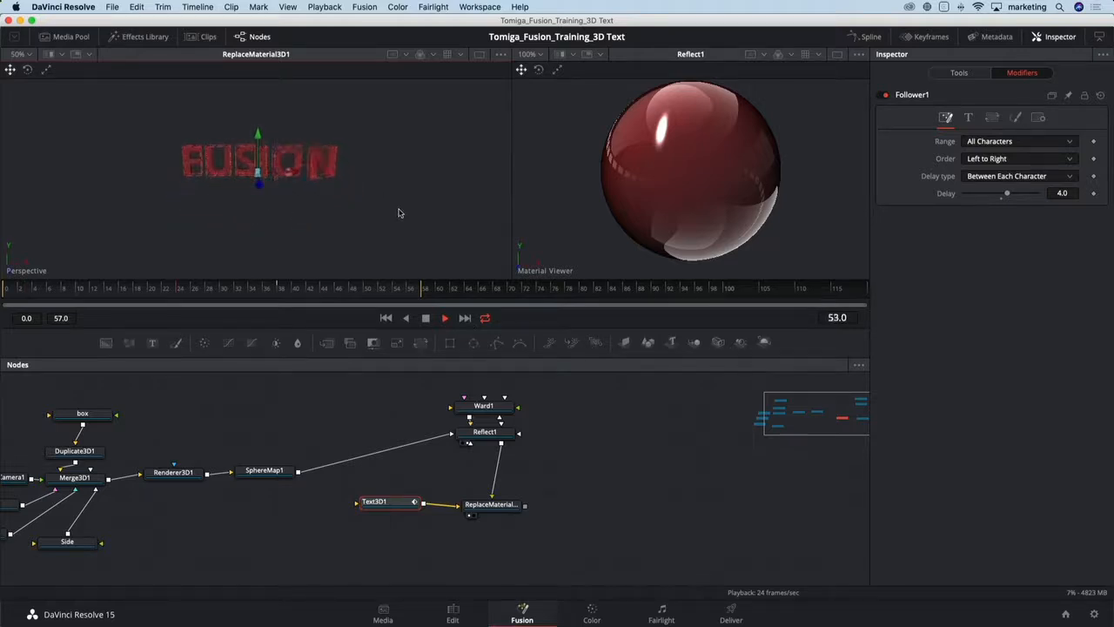
# - Play the animation to preview the delayed letter motion
pyautogui.press('space')
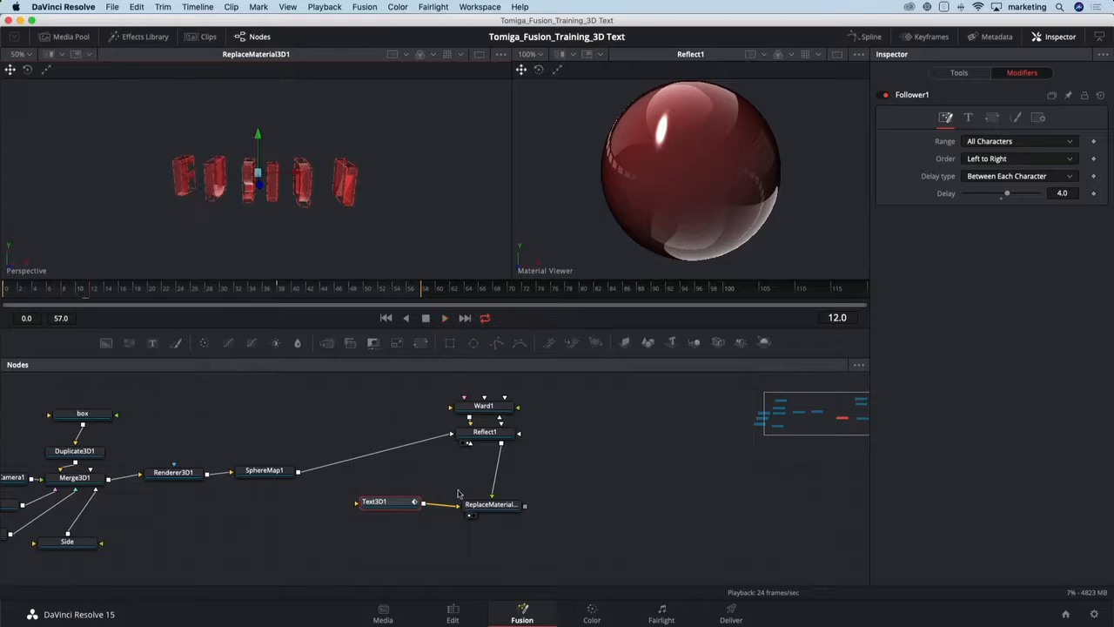
pyautogui.moveTo(396, 503); pyautogui.dragTo(390, 505)
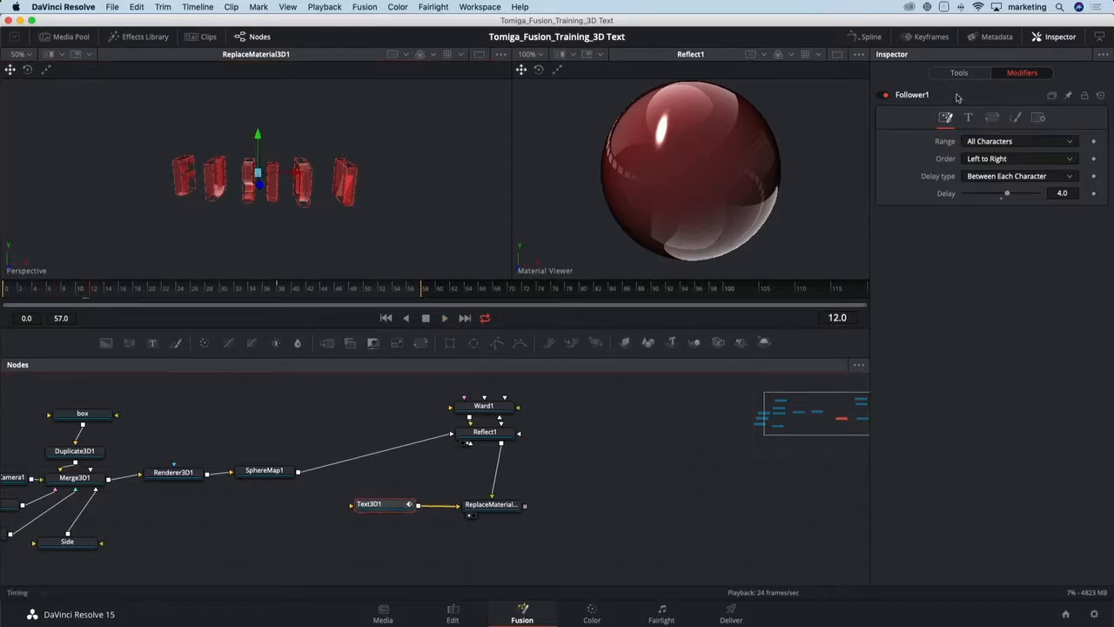
# - Smooth the Follower's Offset Z and Angle Y keyframe curves in the Spline editor
pyautogui.click(869, 37)
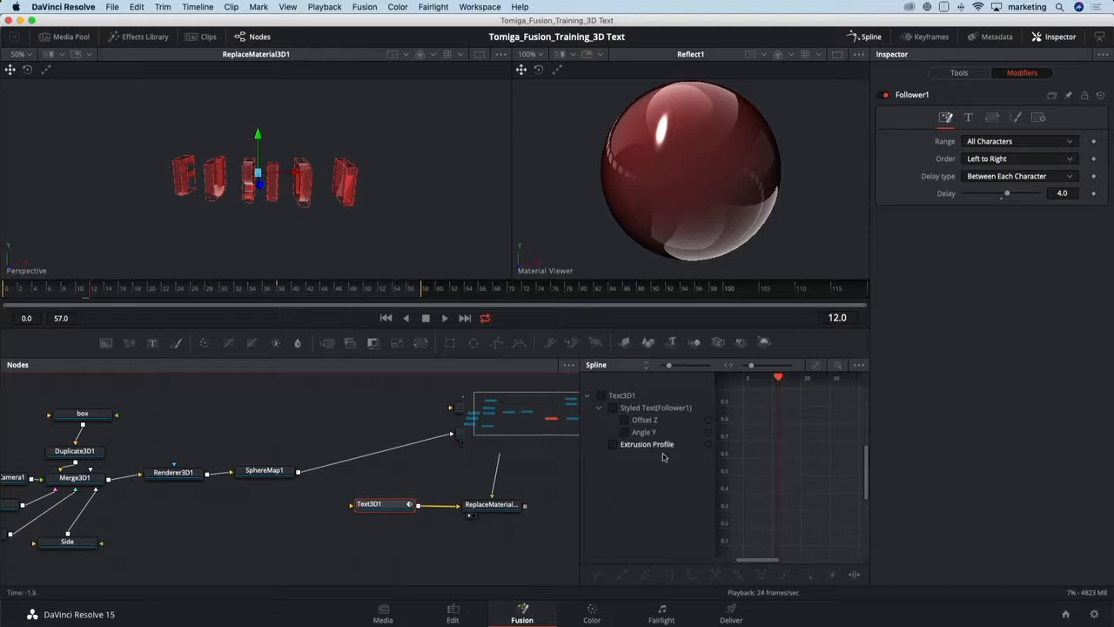
pyautogui.moveTo(580, 483); pyautogui.dragTo(418, 484)
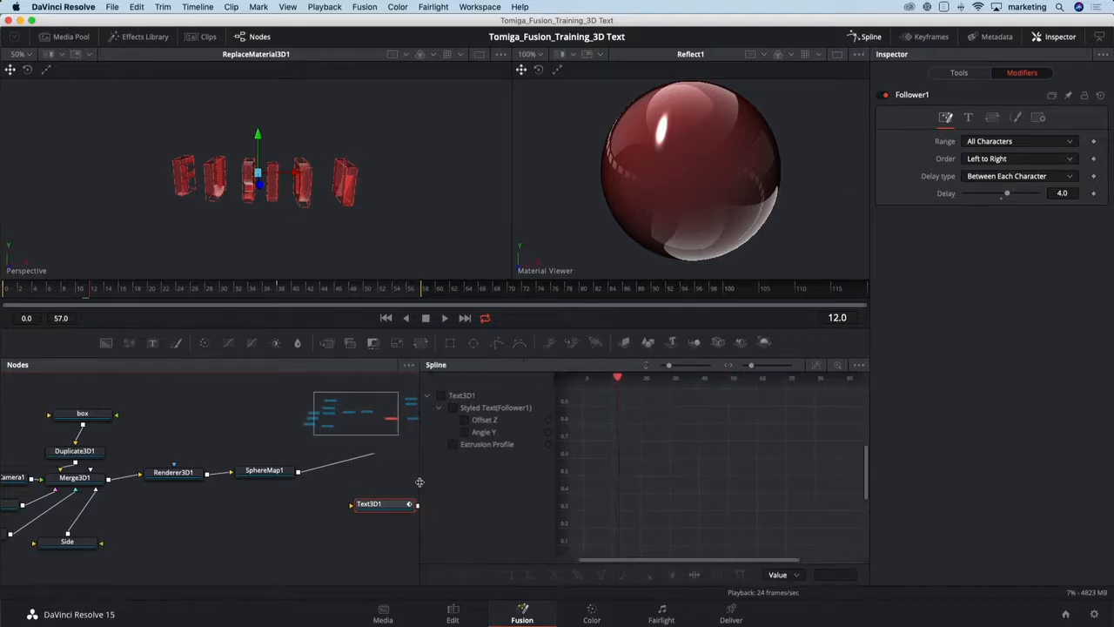
pyautogui.click(466, 410)
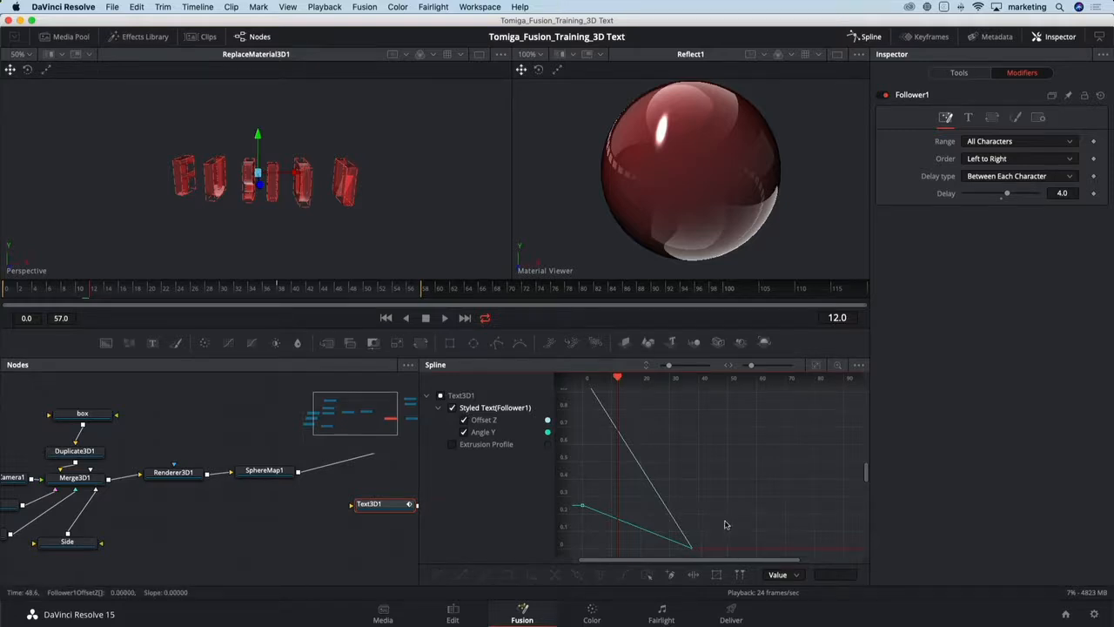
pyautogui.moveTo(727, 518); pyautogui.dragTo(673, 558)
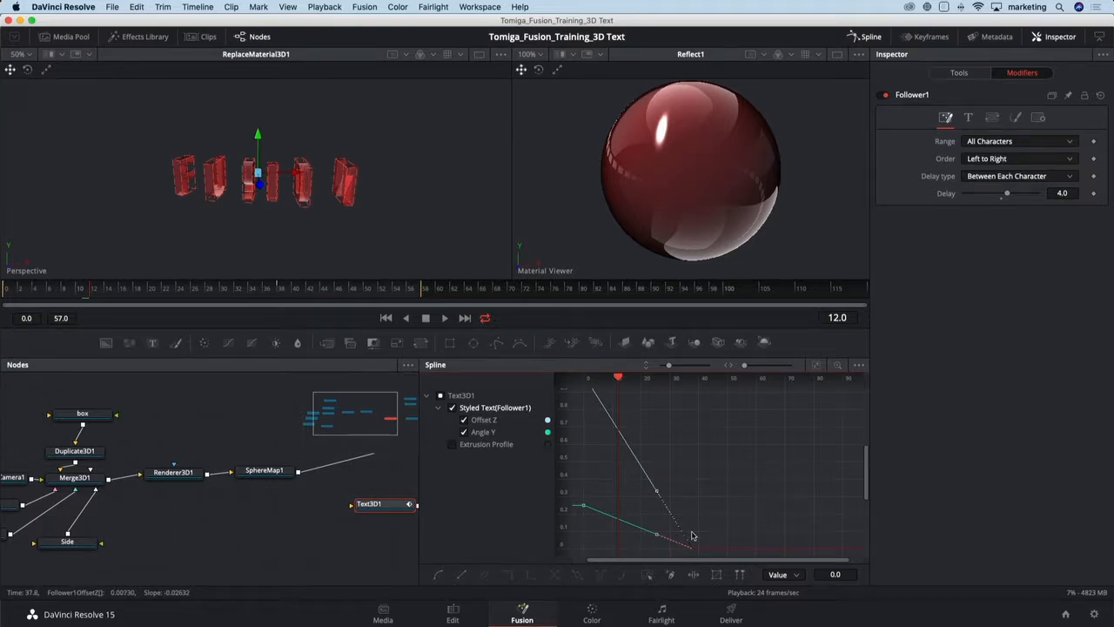
pyautogui.press('s')
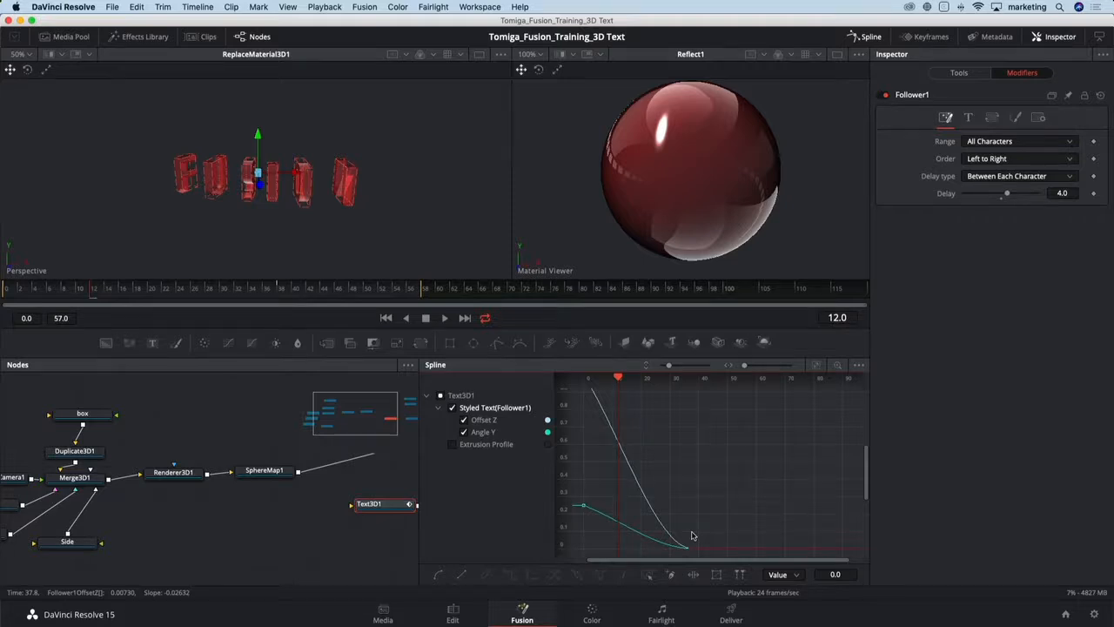
# - Play back the smoothed animation and close the Spline editor
pyautogui.press('space')
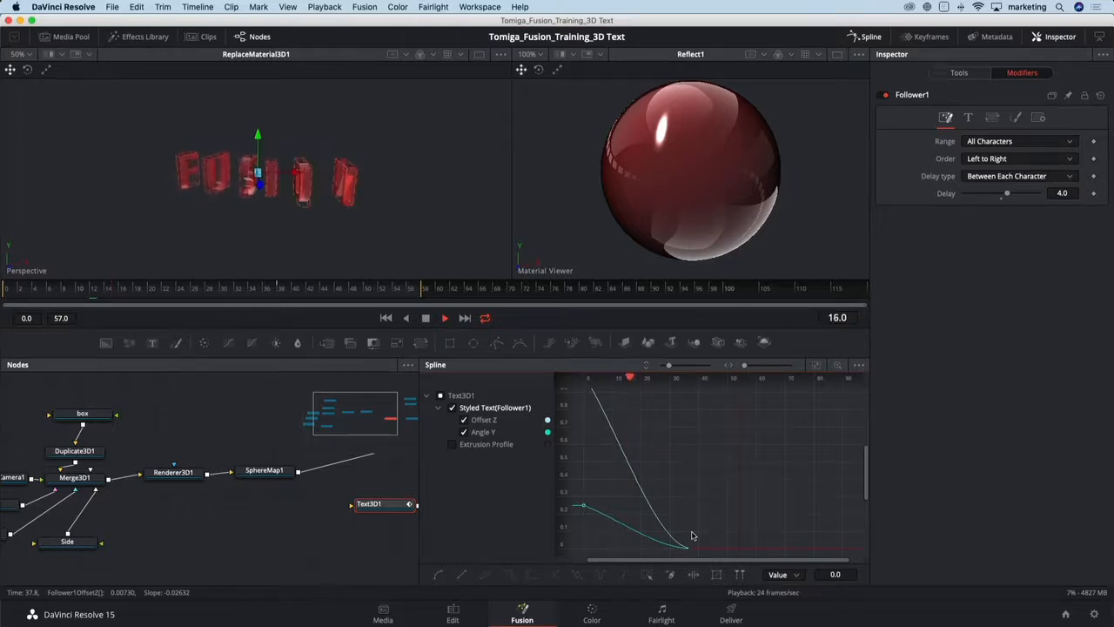
pyautogui.press('space')
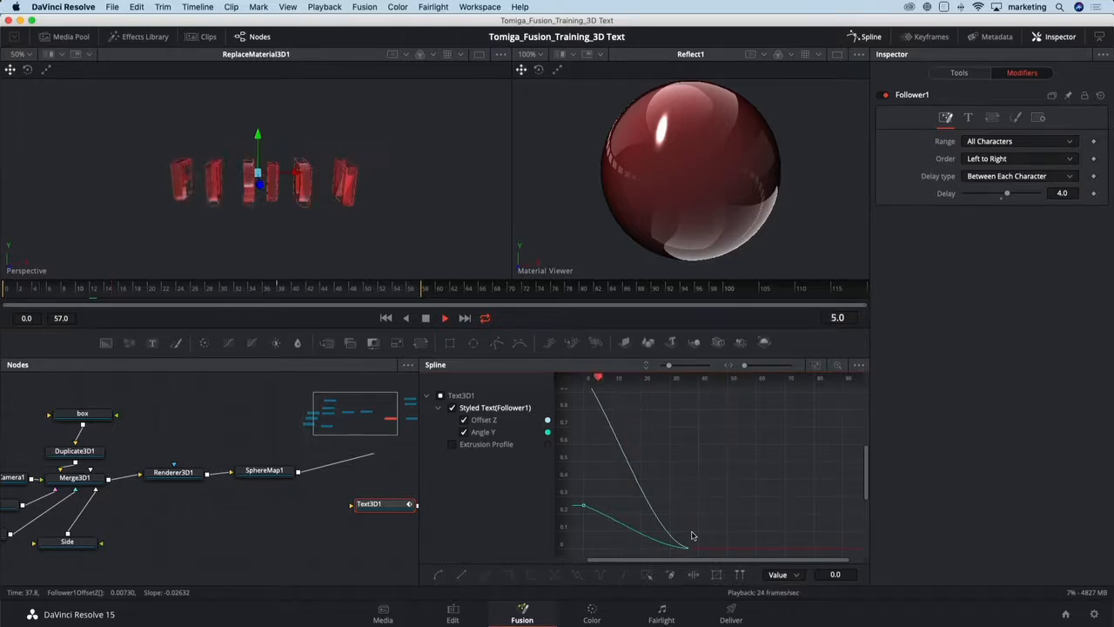
pyautogui.click(865, 38)
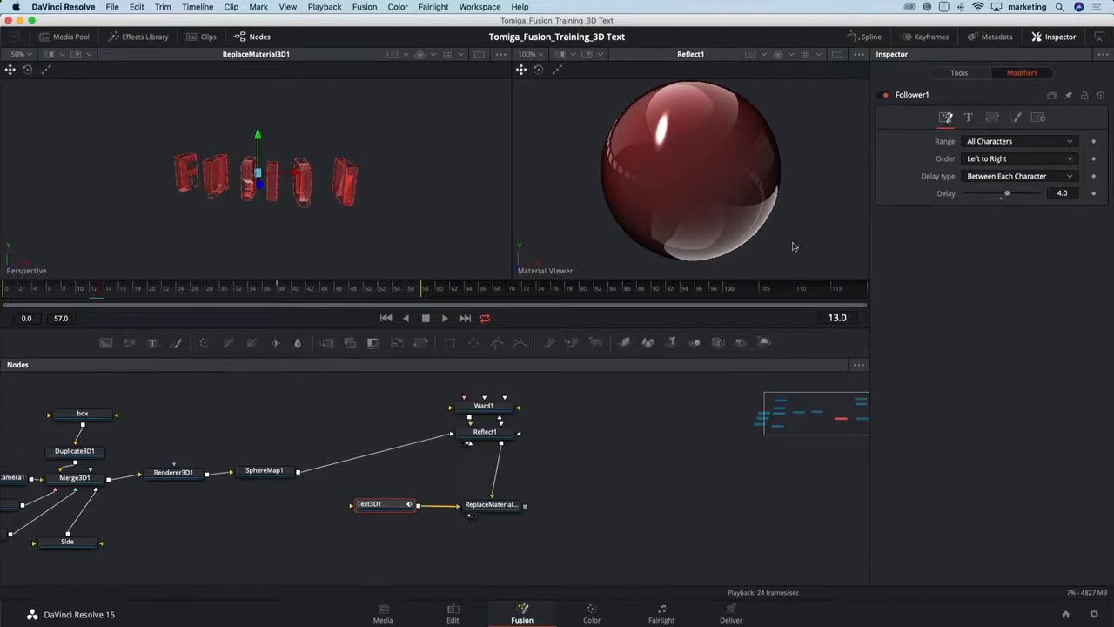
# - Add a Camera 3D after the ReplaceMaterial3D1 node, merged through Merge3D2, and arrange the new nodes
pyautogui.click(502, 509)
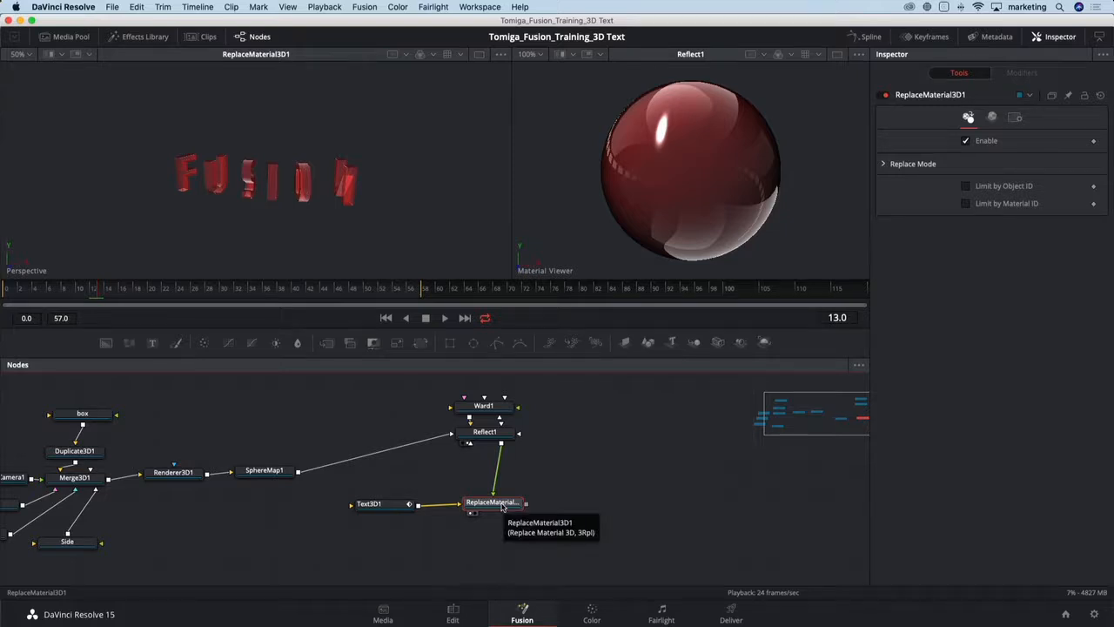
pyautogui.hotkey('shift', 'space')
pyautogui.write('cam')
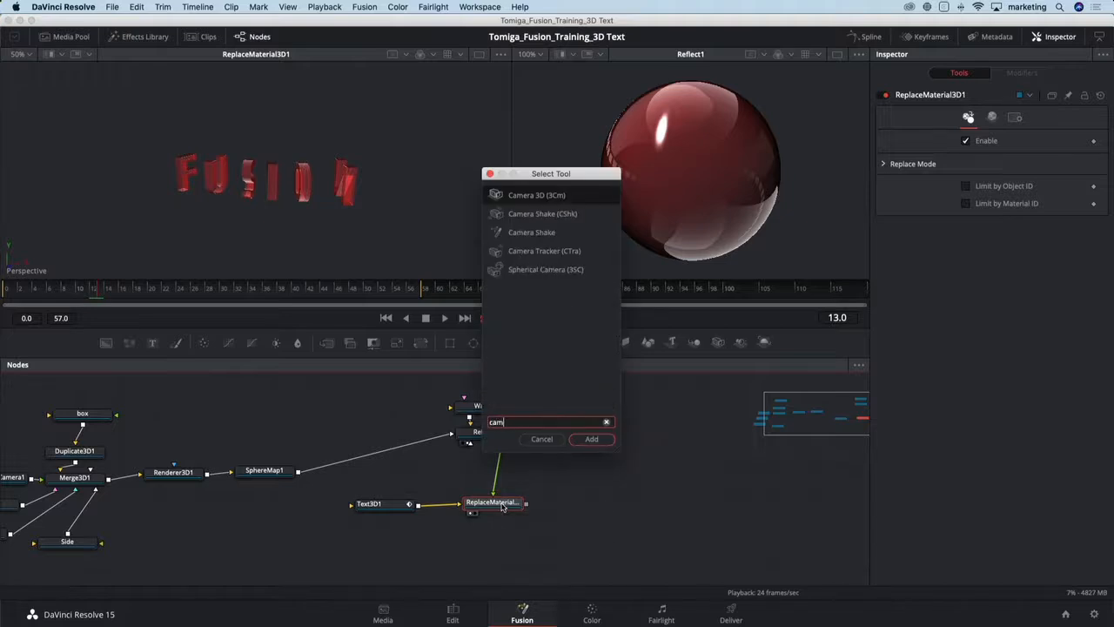
pyautogui.press('Return')
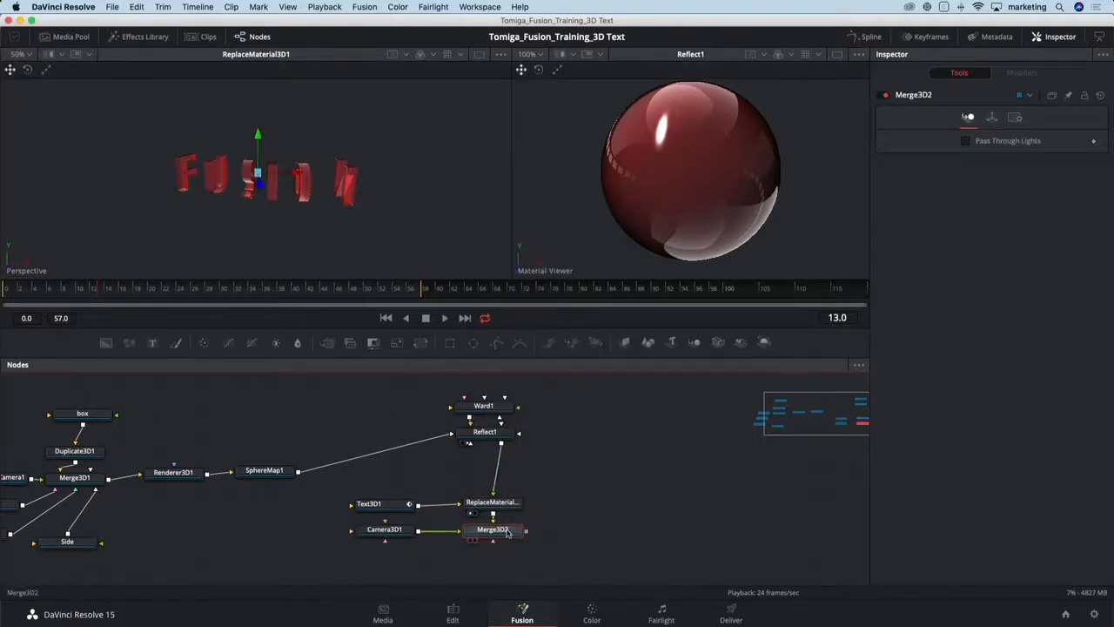
pyautogui.moveTo(486, 531); pyautogui.dragTo(557, 500)
pyautogui.moveTo(412, 529); pyautogui.dragTo(592, 543)
pyautogui.moveTo(581, 502); pyautogui.dragTo(584, 505)
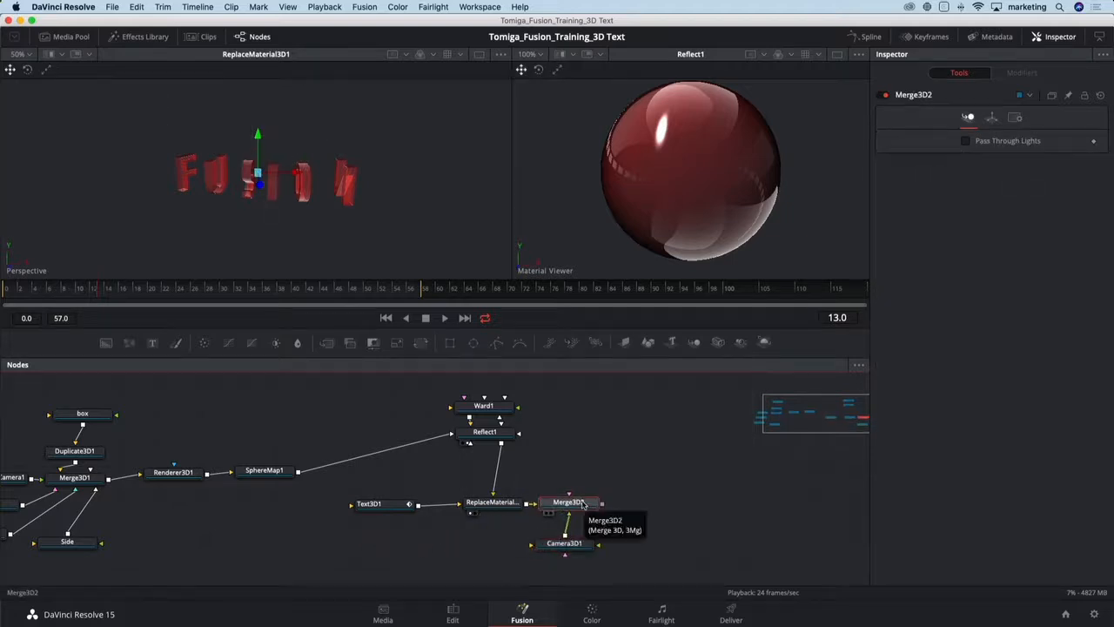
# - Show Merge3D2 in both viewers and set the second viewer to look through Camera3D1
pyautogui.press('1')
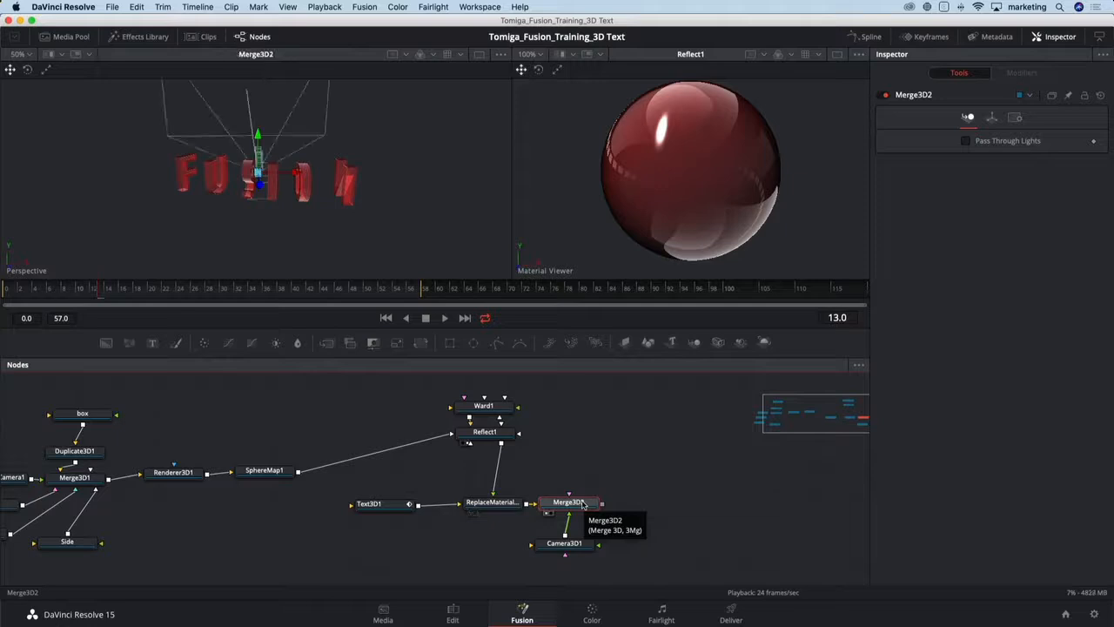
pyautogui.press('2')
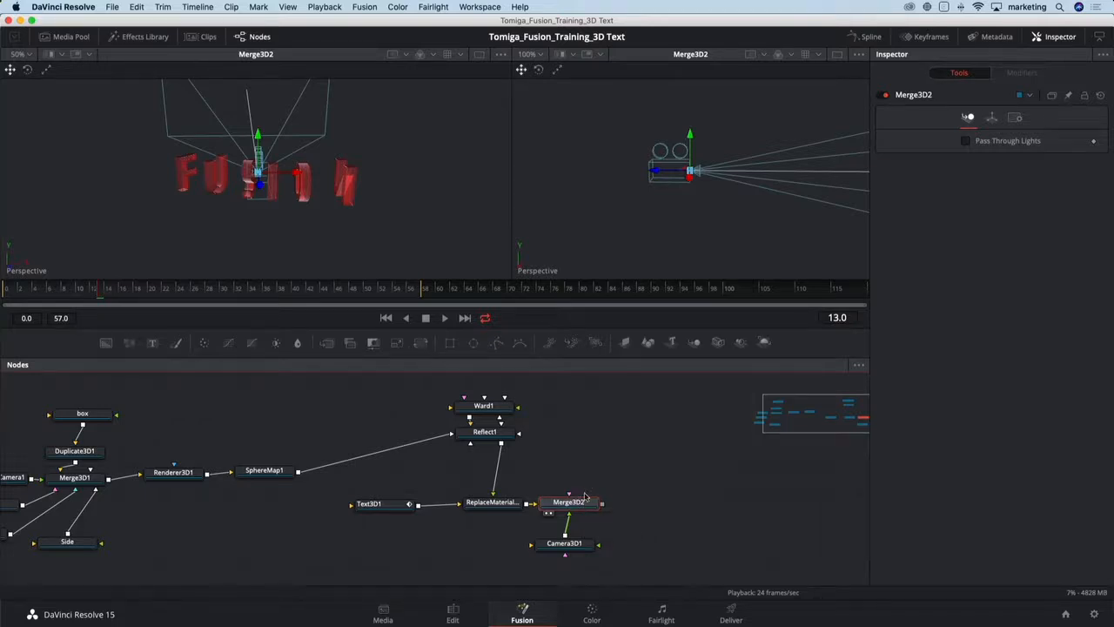
pyautogui.moveTo(510, 230); pyautogui.dragTo(441, 228)
pyautogui.moveTo(519, 326); pyautogui.dragTo(519, 392)
pyautogui.scroll(-3, 535, 531)
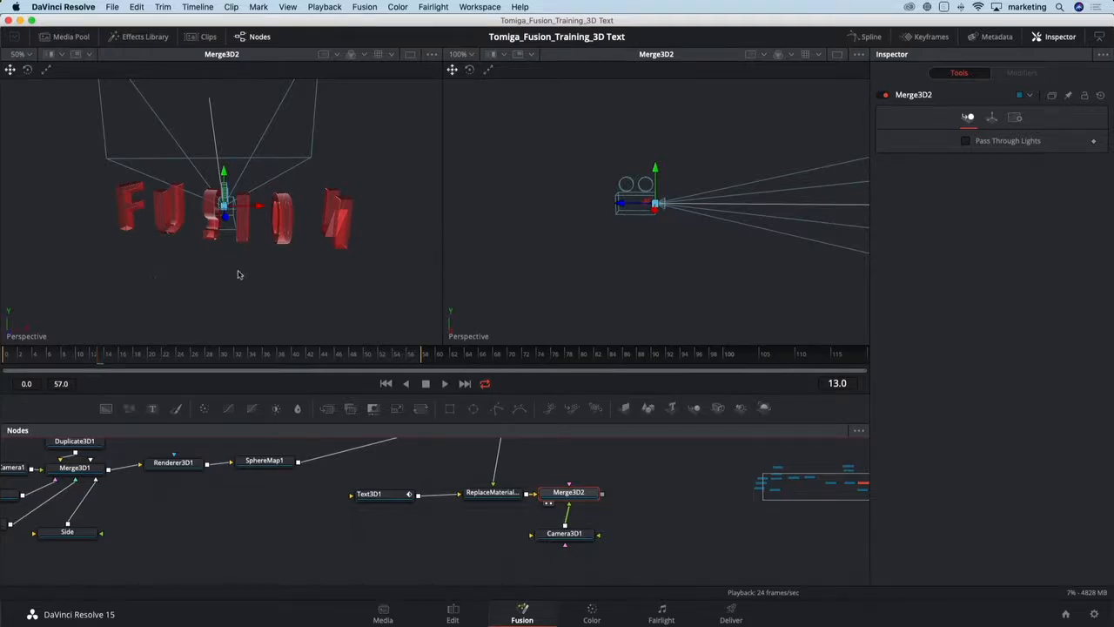
pyautogui.moveTo(255, 280); pyautogui.dragTo(199, 275)
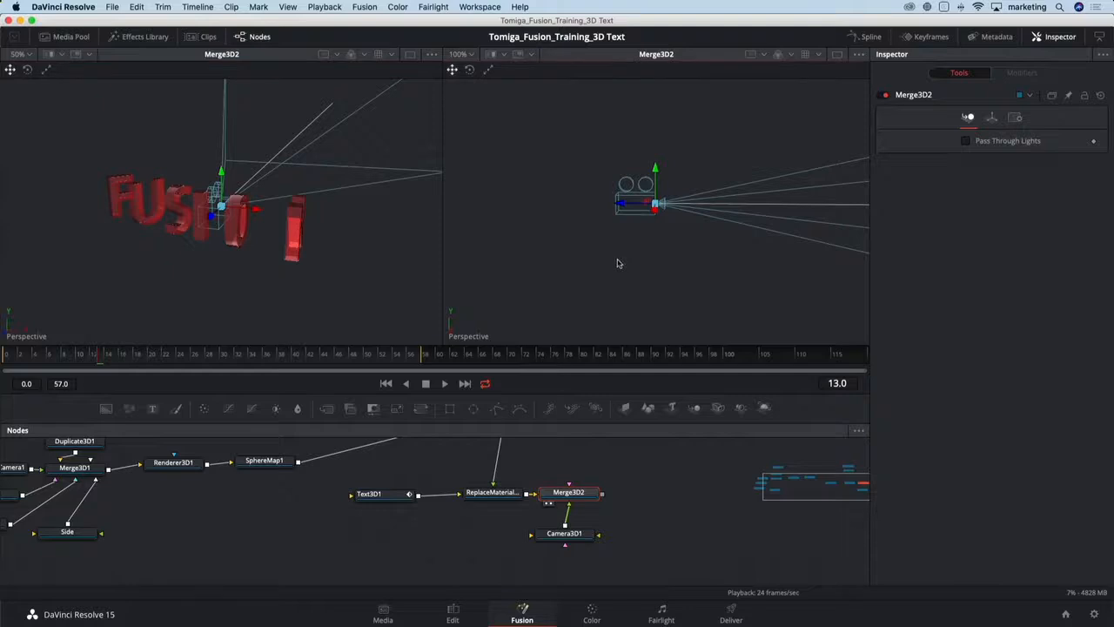
pyautogui.moveTo(619, 261); pyautogui.dragTo(706, 277)
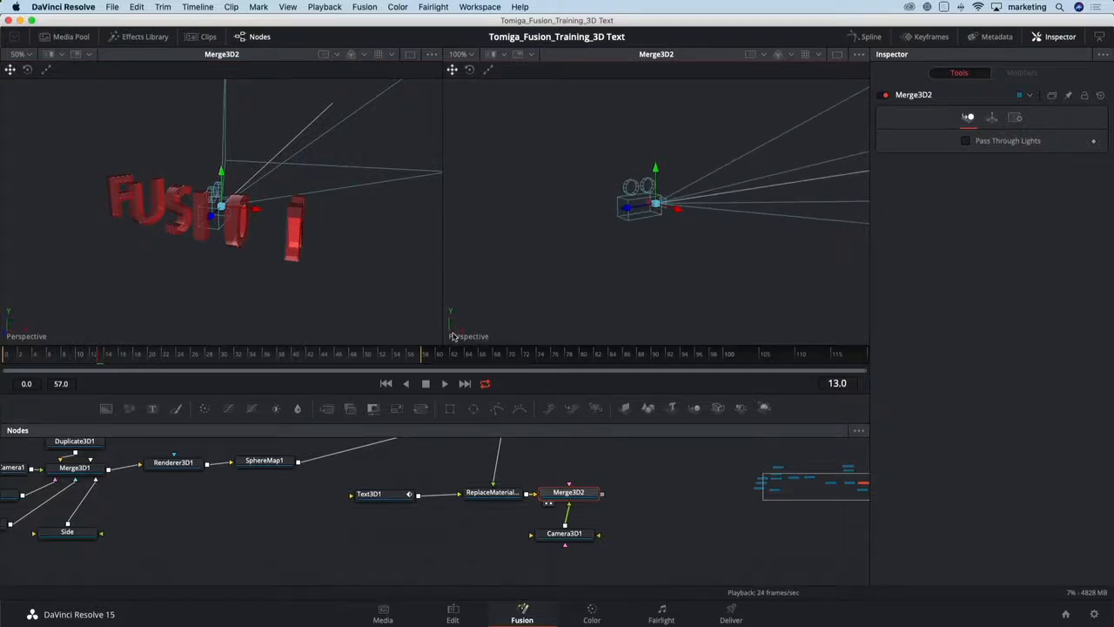
pyautogui.rightClick(452, 336)
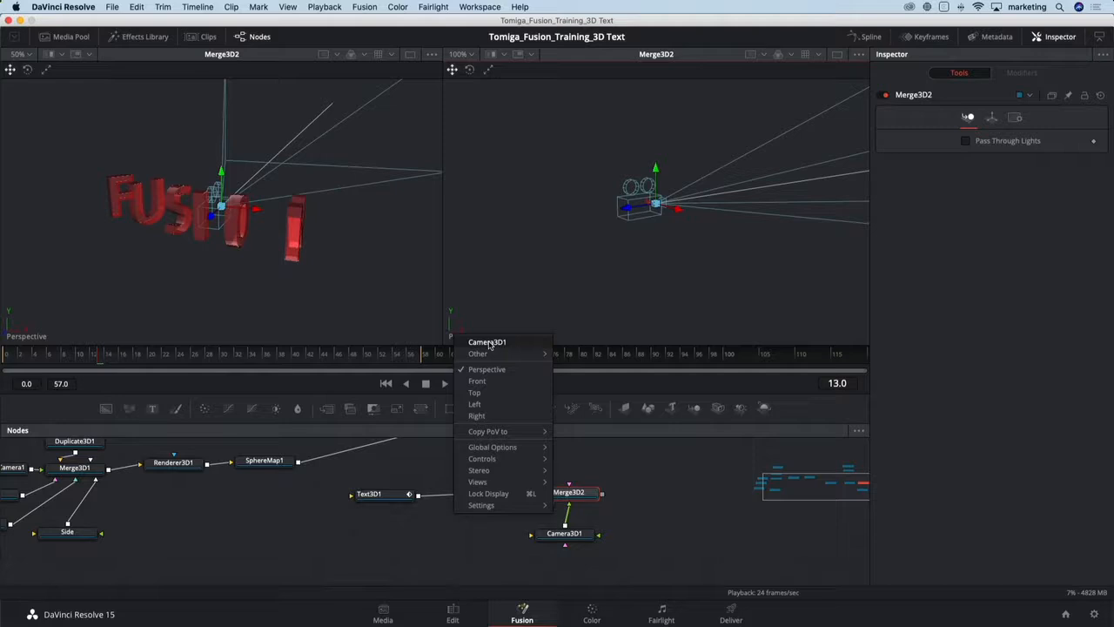
pyautogui.click(488, 343)
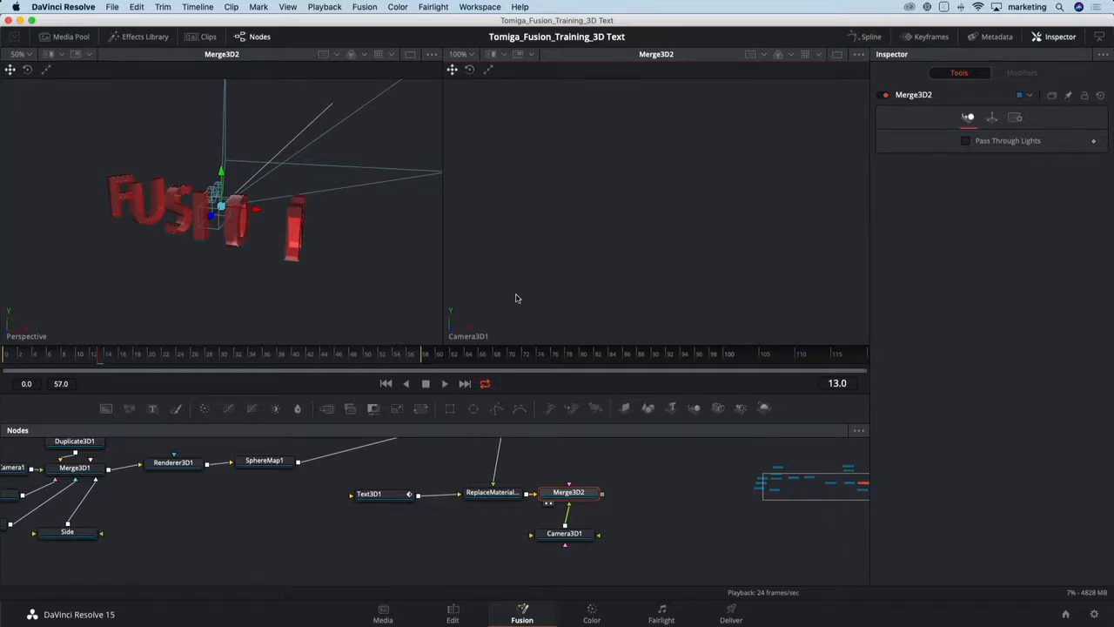
# - Frame the FUSION text in the perspective view and copy that point of view to Camera3D1
pyautogui.moveTo(195, 277); pyautogui.dragTo(226, 263)
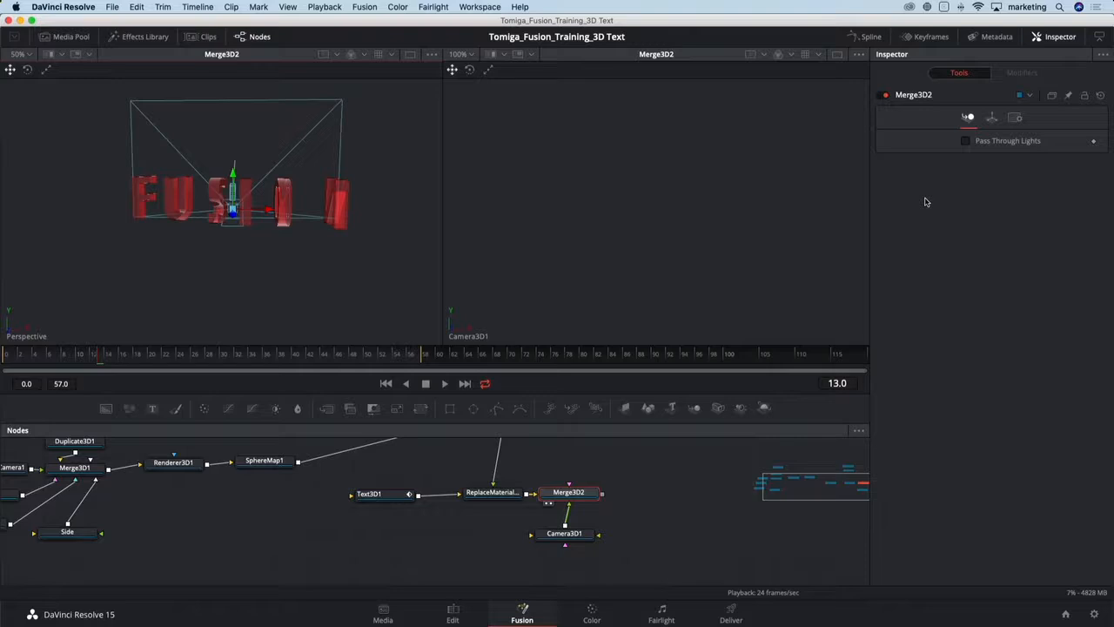
pyautogui.moveTo(248, 275); pyautogui.dragTo(316, 256)
pyautogui.scroll(3, 275, 230)
pyautogui.click(411, 358)
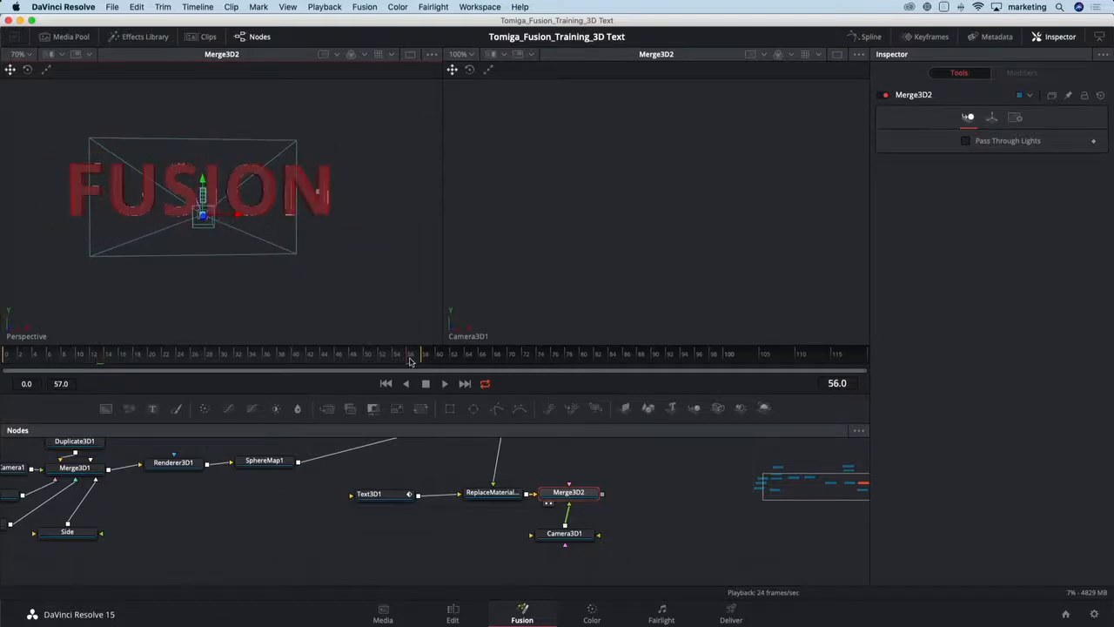
pyautogui.moveTo(411, 360); pyautogui.dragTo(424, 358)
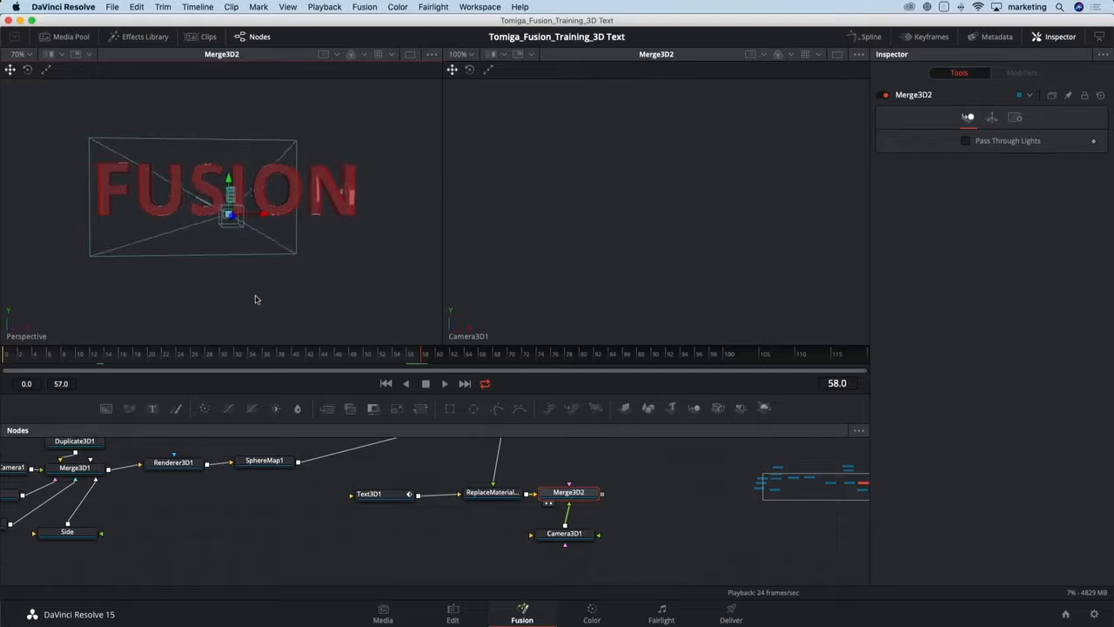
pyautogui.moveTo(256, 299); pyautogui.dragTo(236, 298)
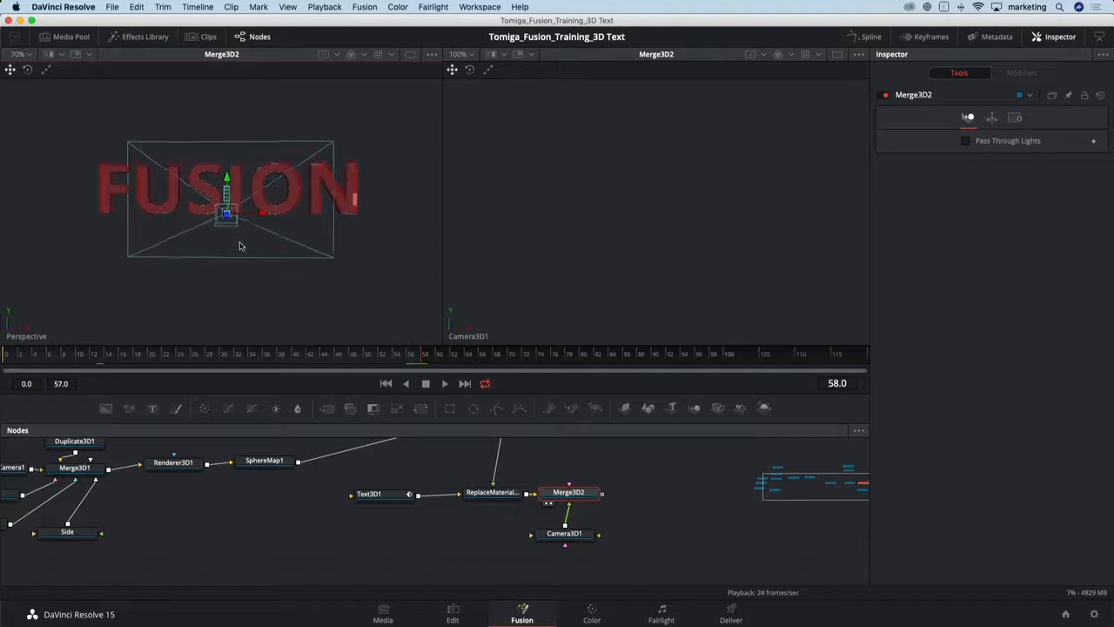
pyautogui.scroll(1, 237, 230)
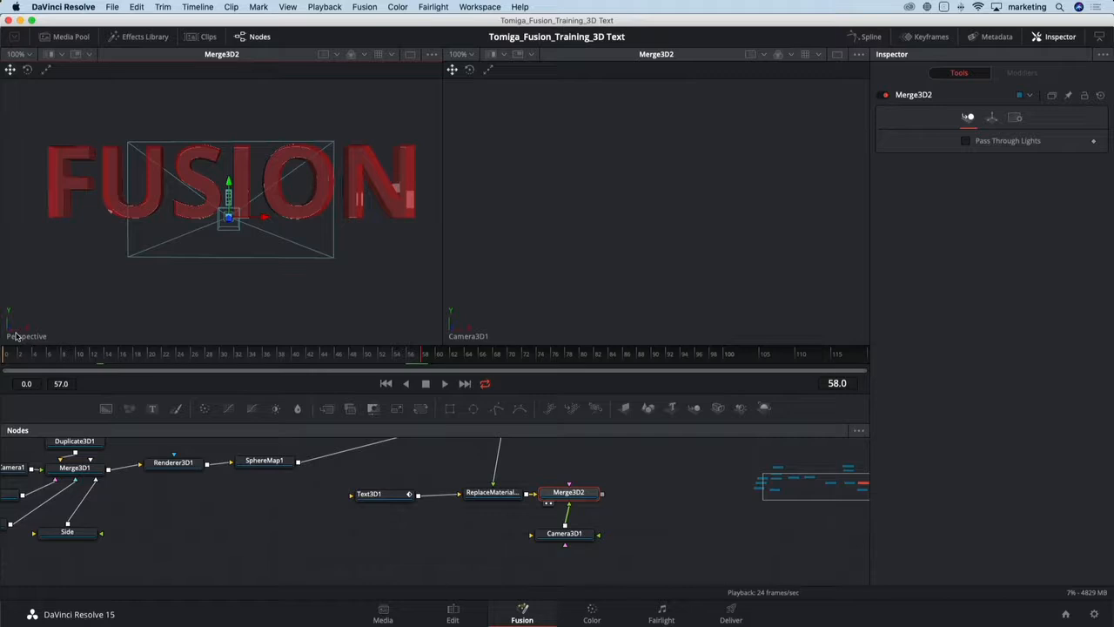
pyautogui.rightClick(16, 336)
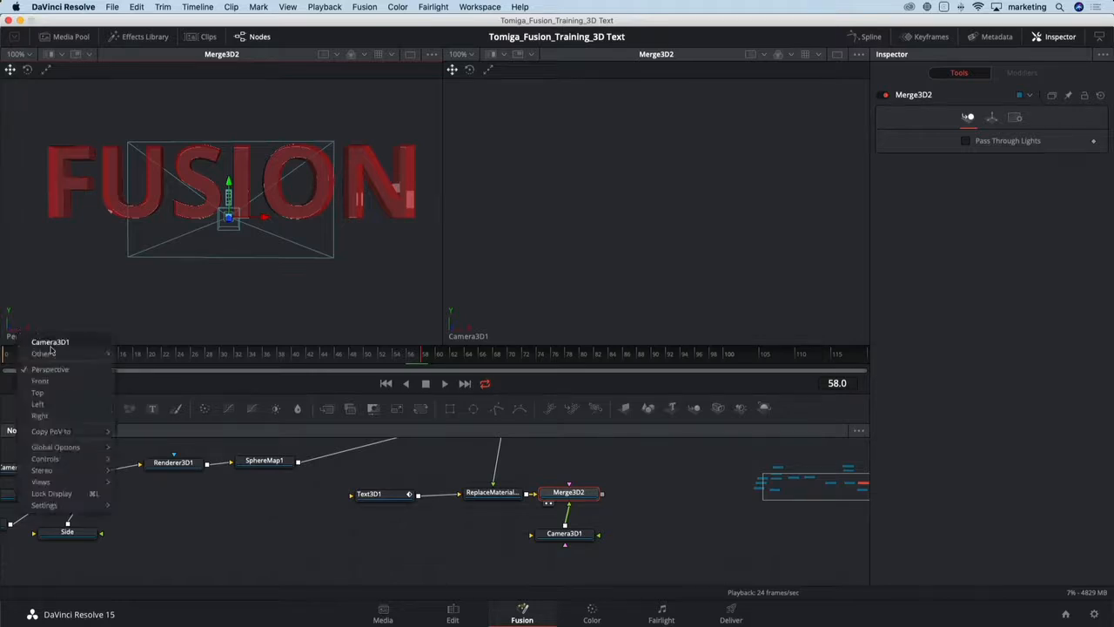
pyautogui.moveTo(85, 432)
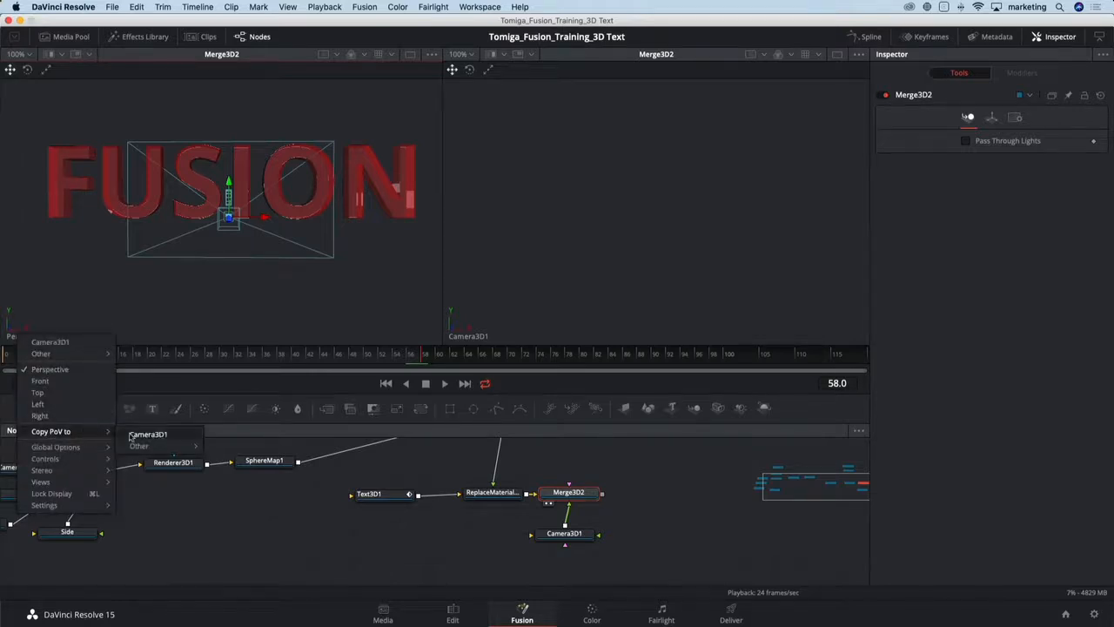
pyautogui.click(131, 434)
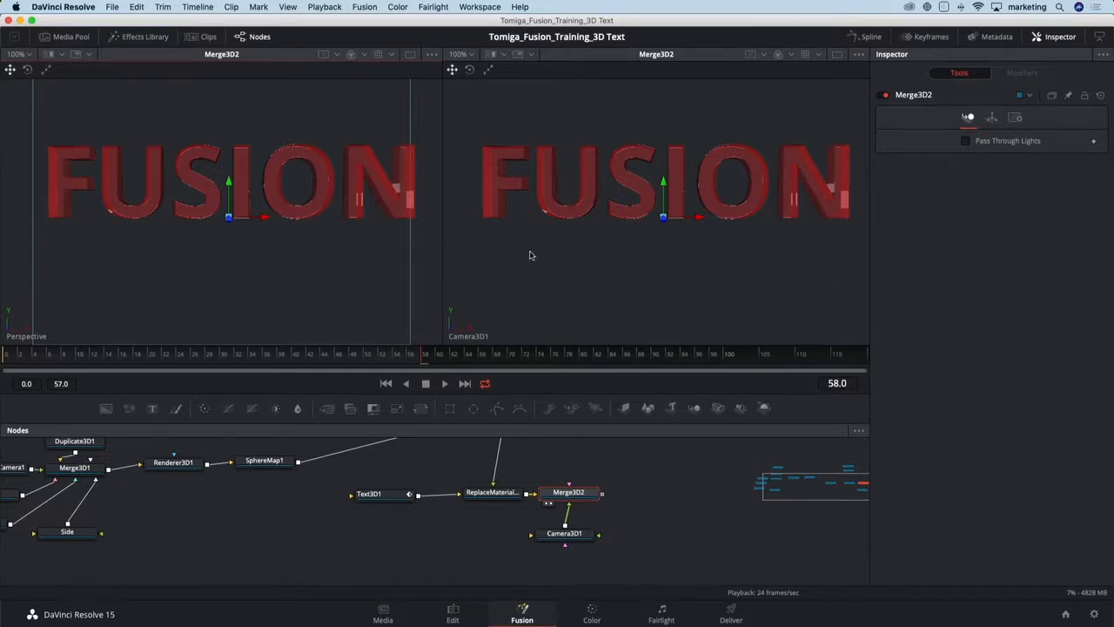
# - Scrub the timeline to review the letter animation through the camera
pyautogui.moveTo(182, 363); pyautogui.dragTo(223, 363)
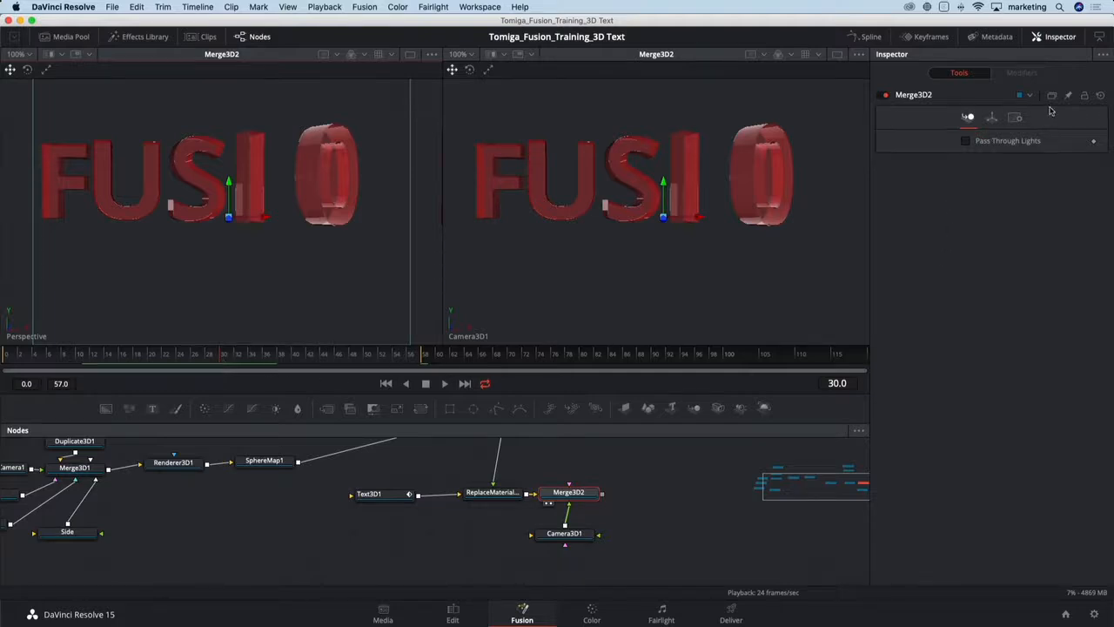
# - Make Camera3D1's translation group animatable and set a Z Rotation keyframe at frame 30
pyautogui.click(992, 118)
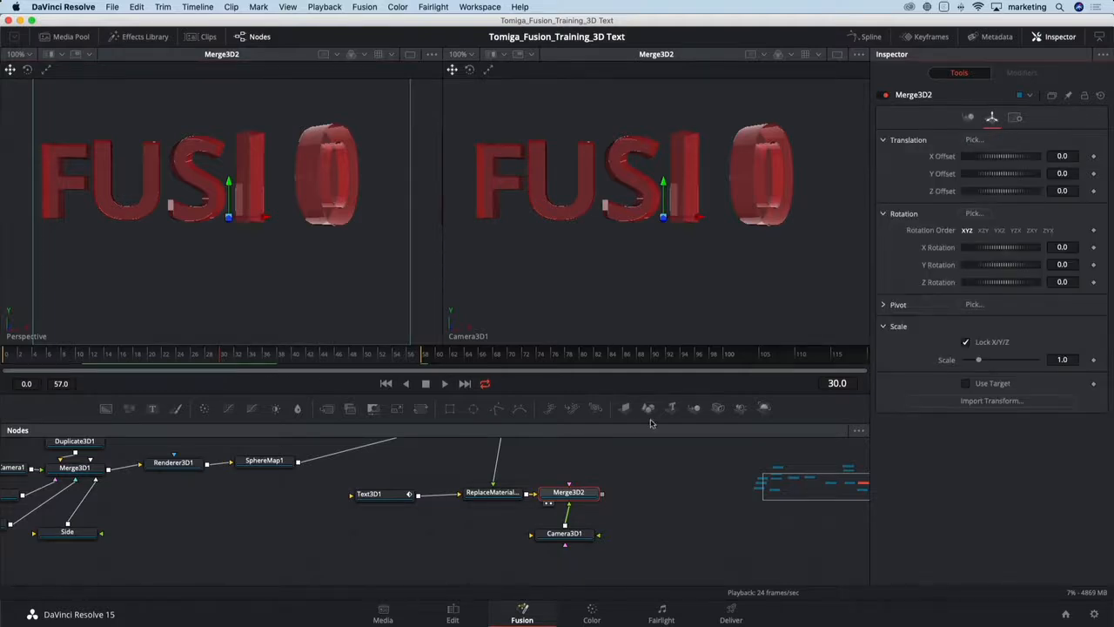
pyautogui.click(571, 536)
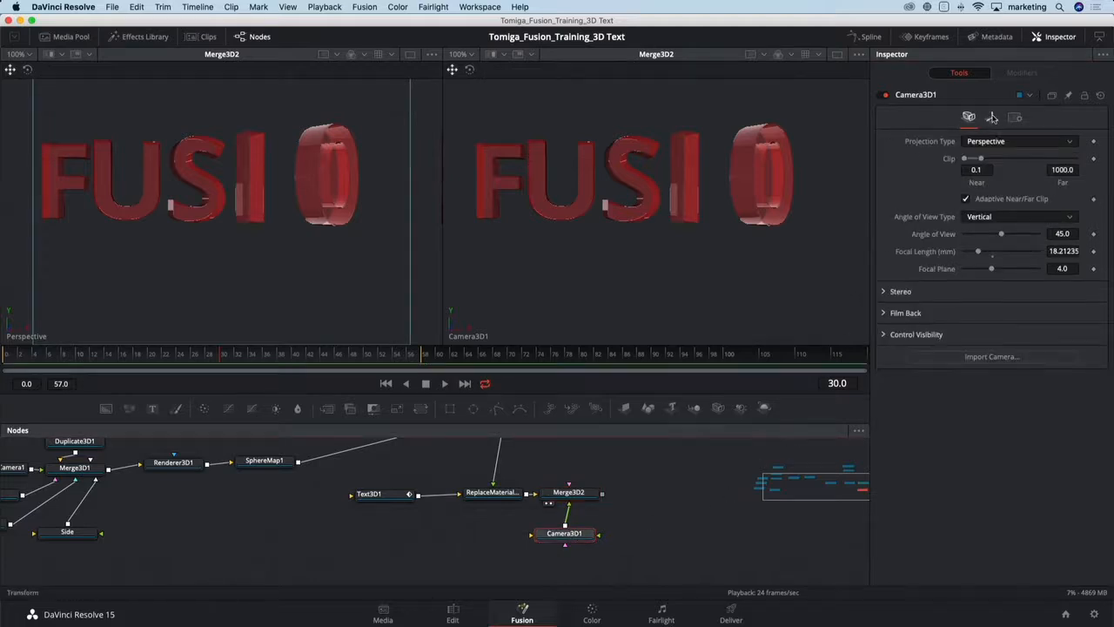
pyautogui.click(992, 117)
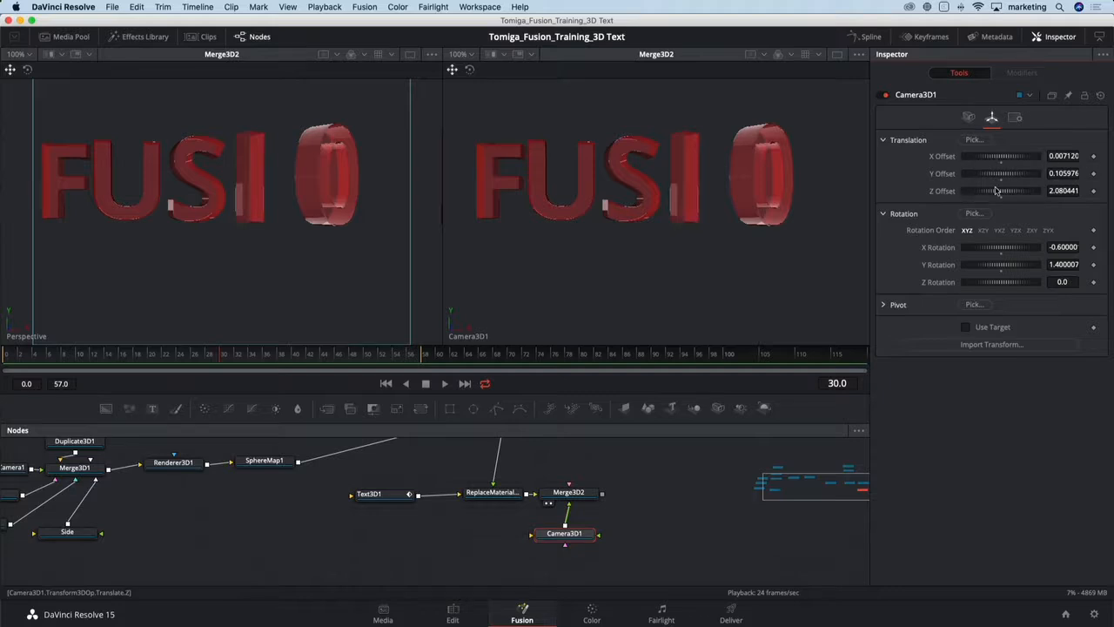
pyautogui.rightClick(911, 144)
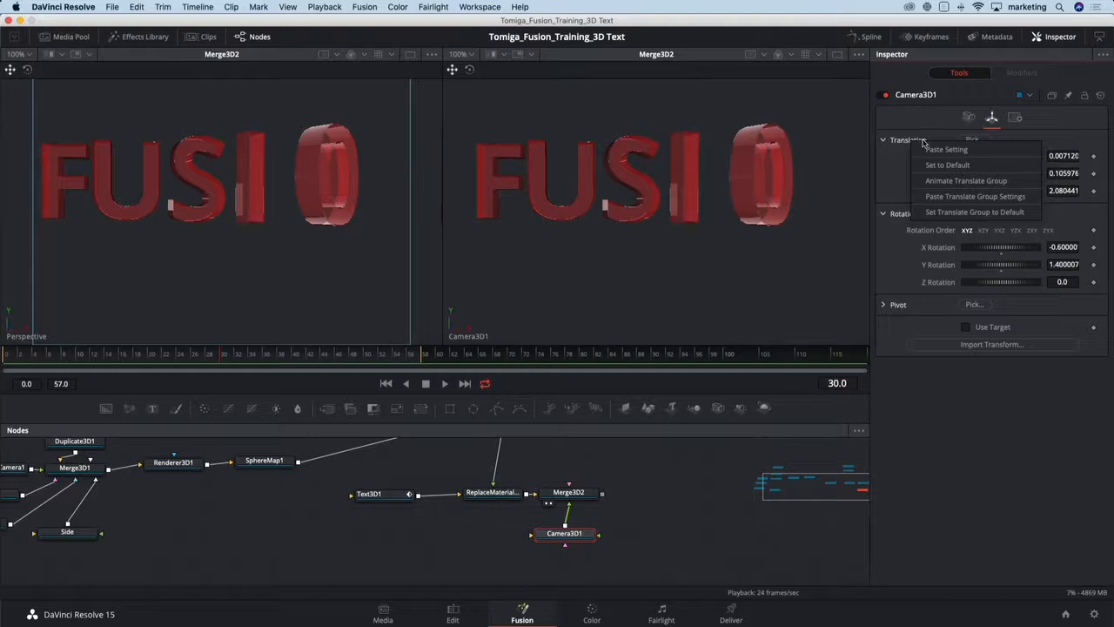
pyautogui.click(950, 180)
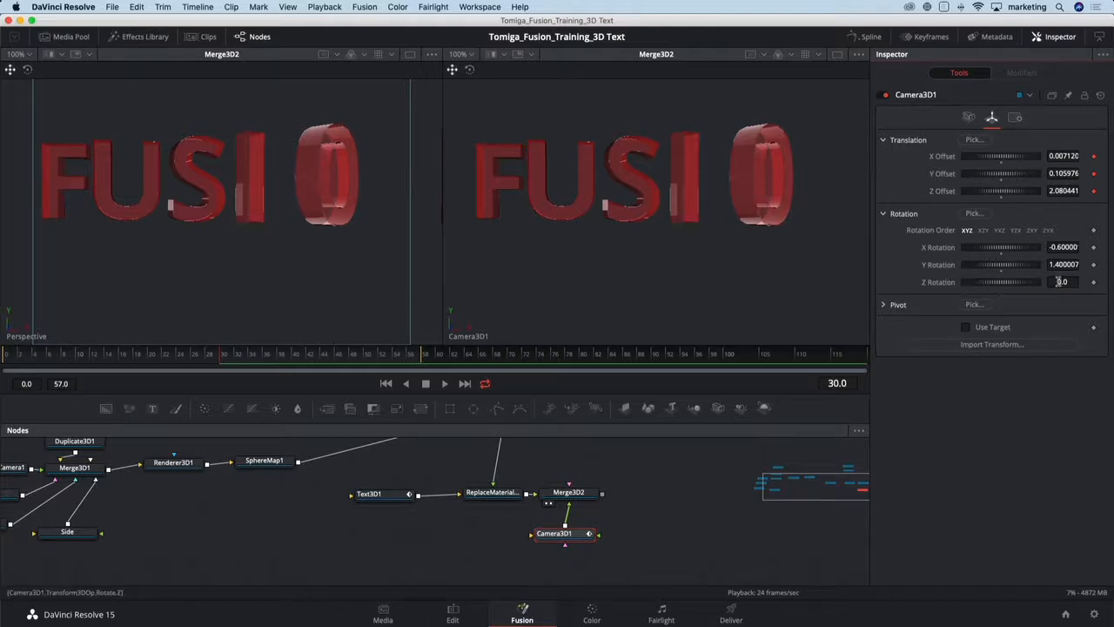
pyautogui.click(1094, 282)
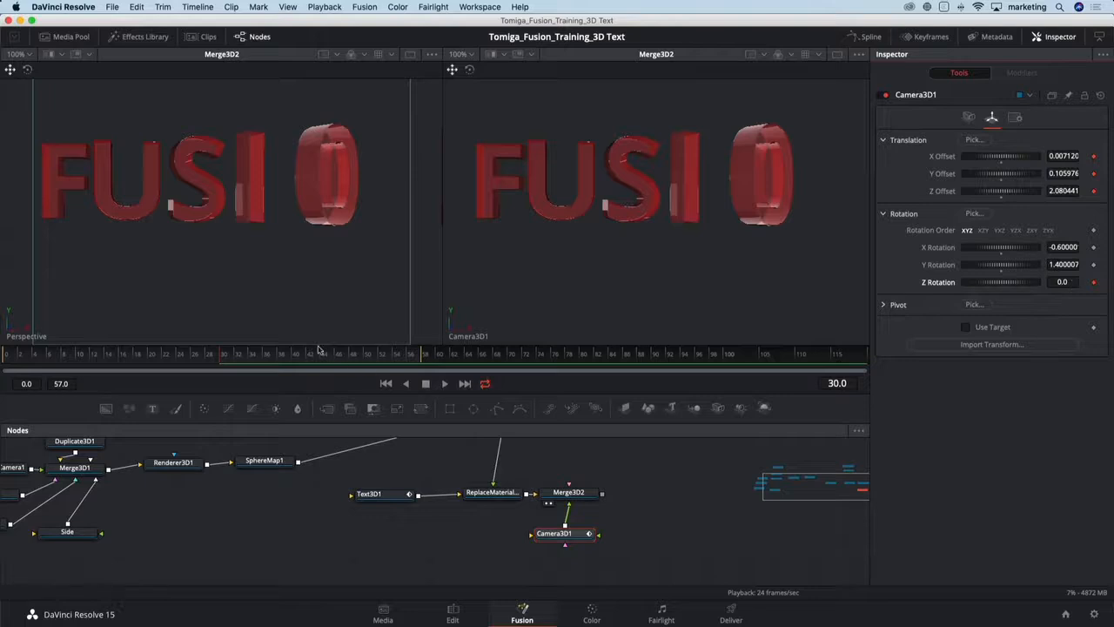
# - At frame 0, dolly Camera3D1 in close to the letters and set its Z Rotation to 90
pyautogui.moveTo(194, 360); pyautogui.dragTo(2, 362)
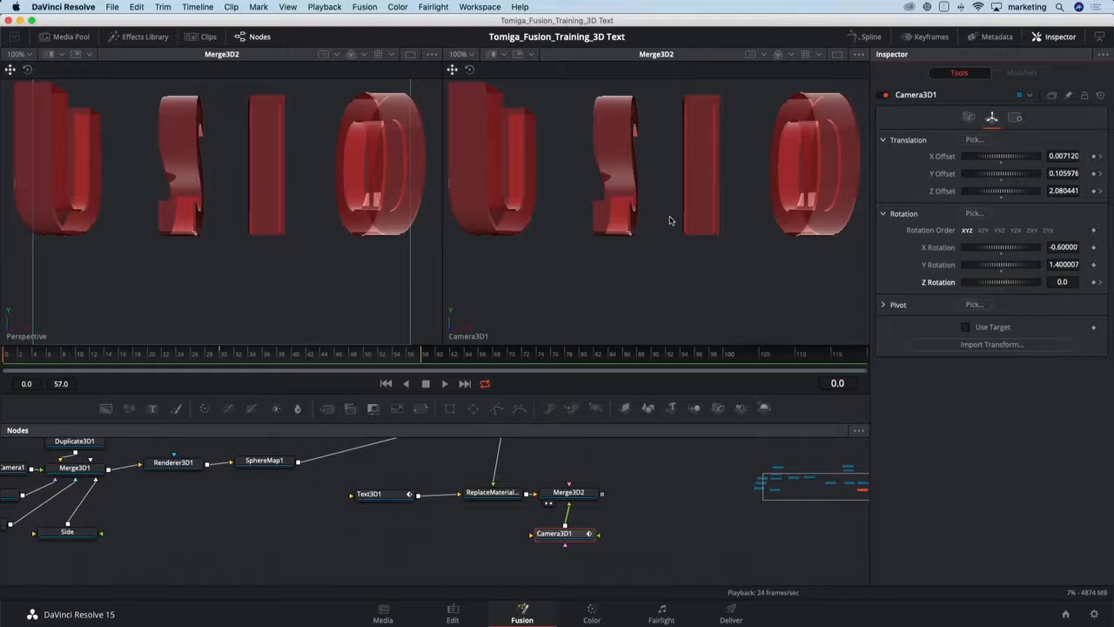
pyautogui.scroll(3, 669, 221)
pyautogui.scroll(5, 669, 220)
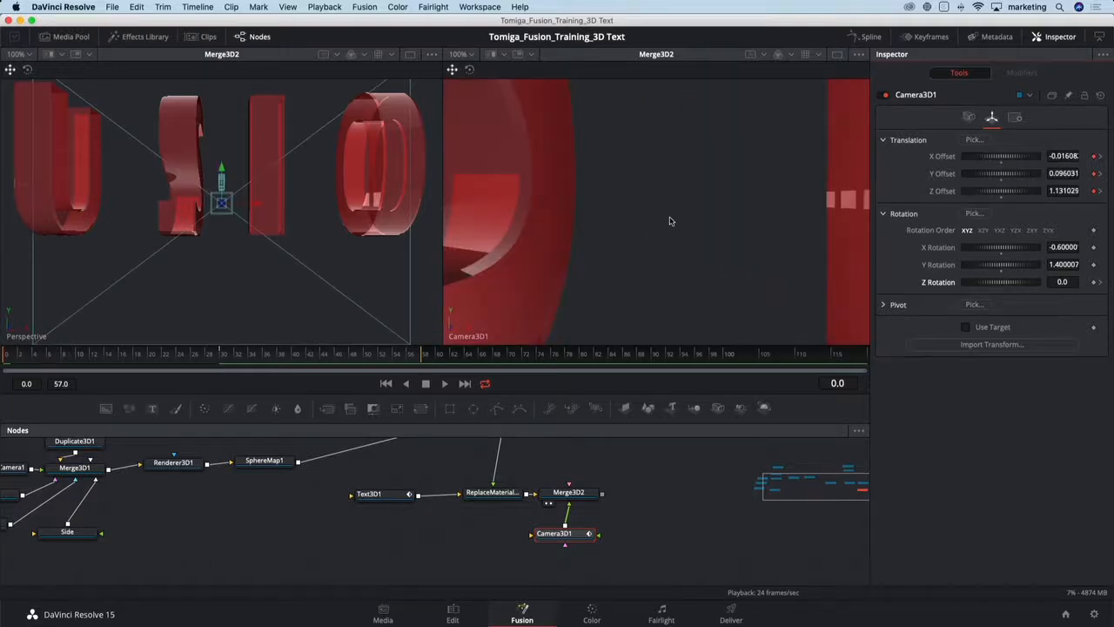
pyautogui.scroll(4, 669, 220)
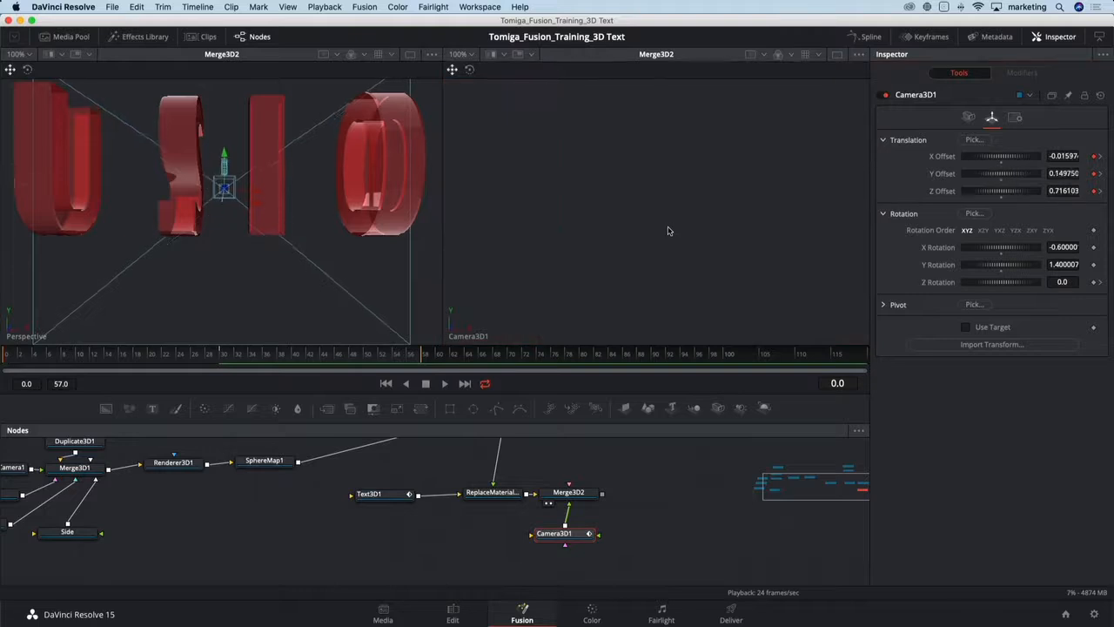
pyautogui.scroll(-2, 669, 227)
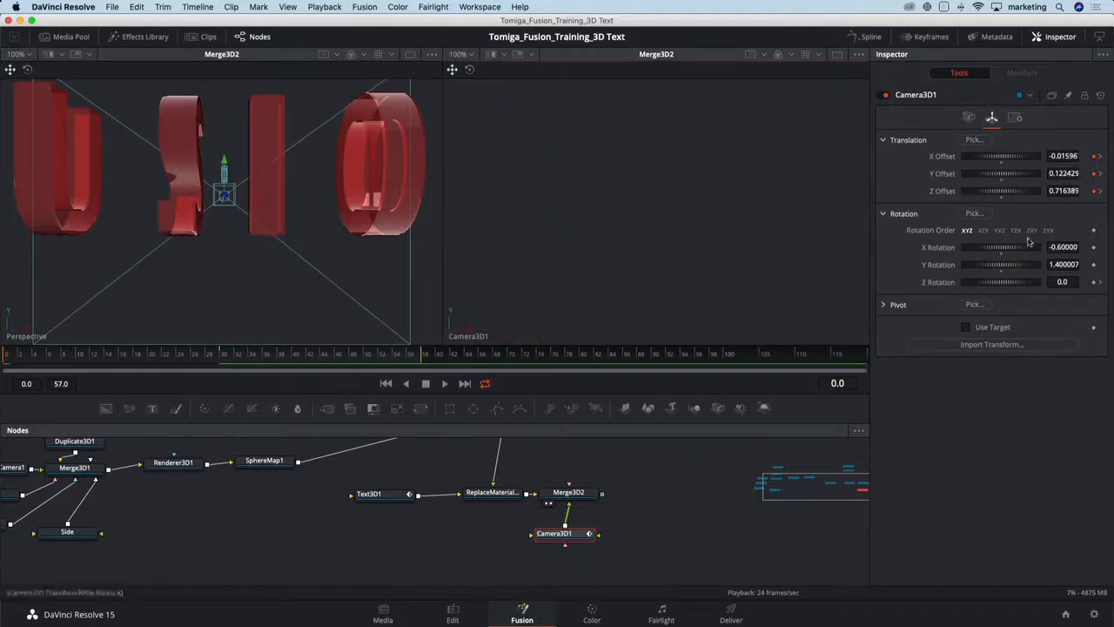
pyautogui.click(1049, 281)
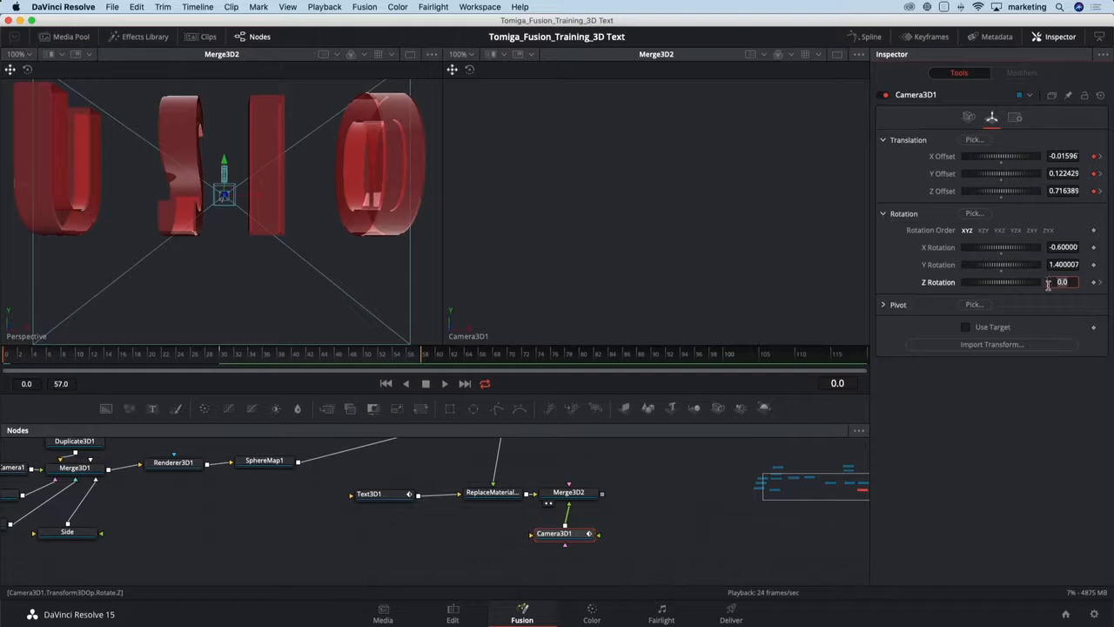
pyautogui.write('90')
pyautogui.press('Return')
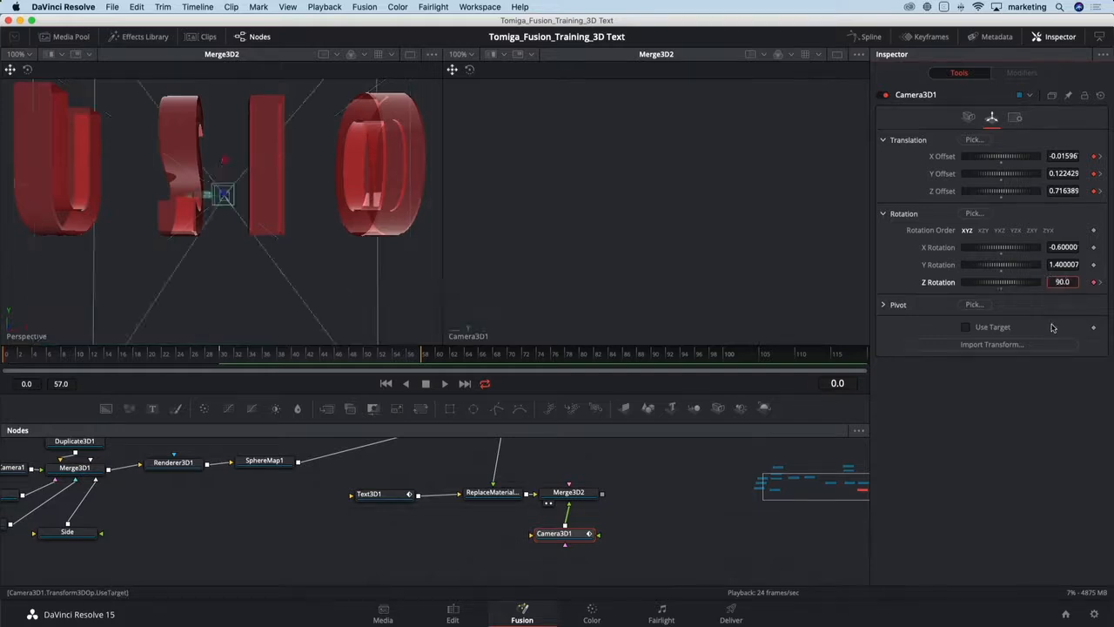
# - Scrub near the start and play the animation to review the camera move
pyautogui.moveTo(218, 361); pyautogui.dragTo(23, 370)
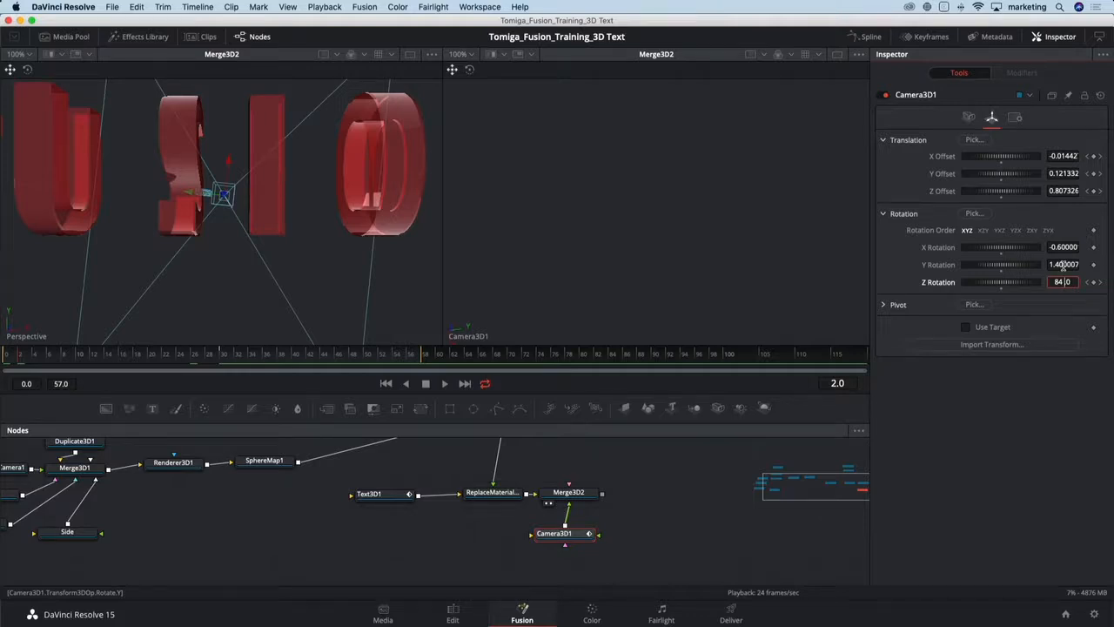
pyautogui.press('Return')
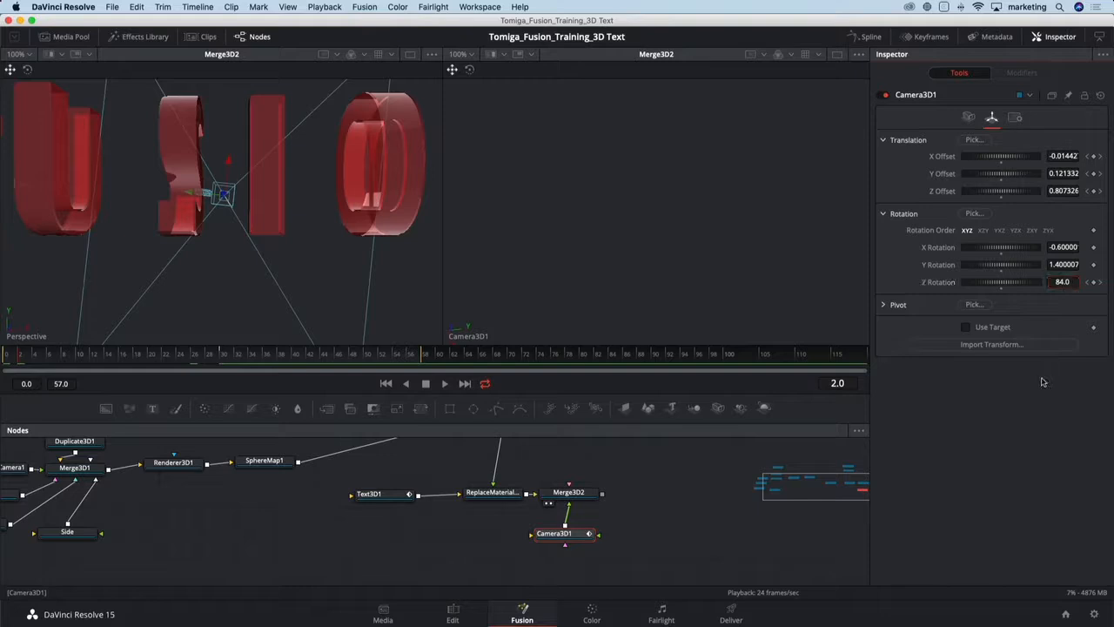
pyautogui.press('space')
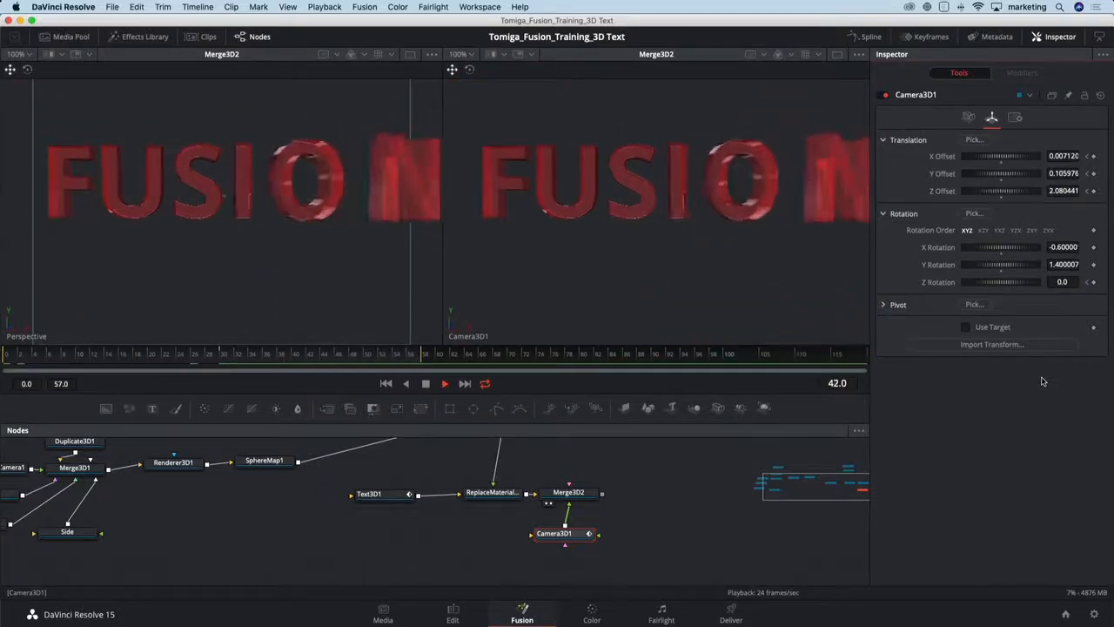
pyautogui.press('space')
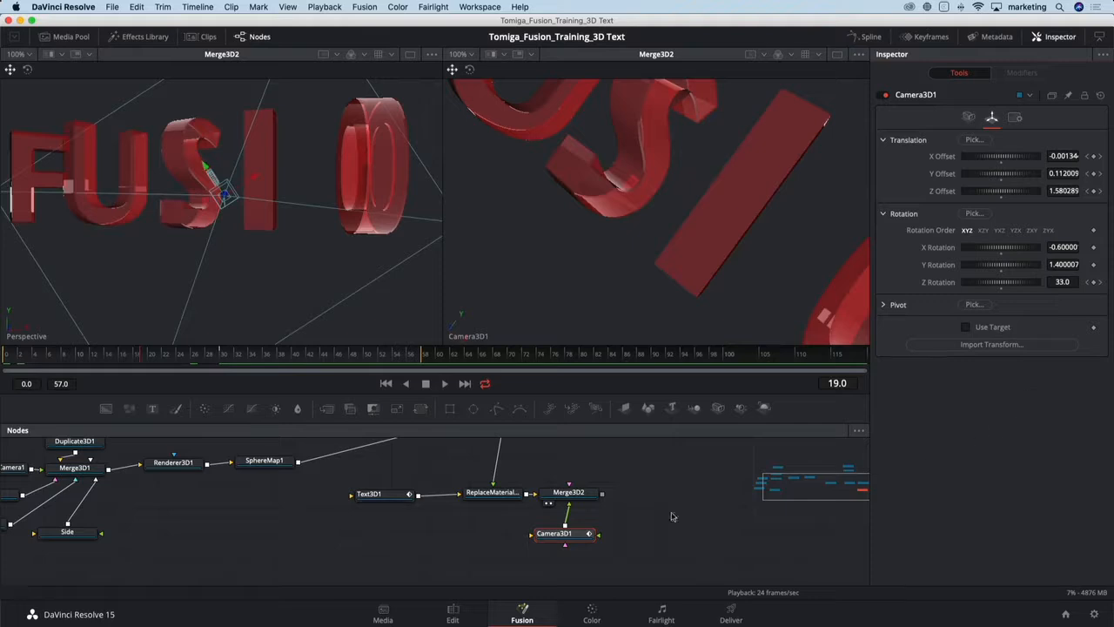
# - Open the Spline editor for Camera3D1 only and smooth all of its keyframes
pyautogui.moveTo(562, 534); pyautogui.dragTo(558, 535)
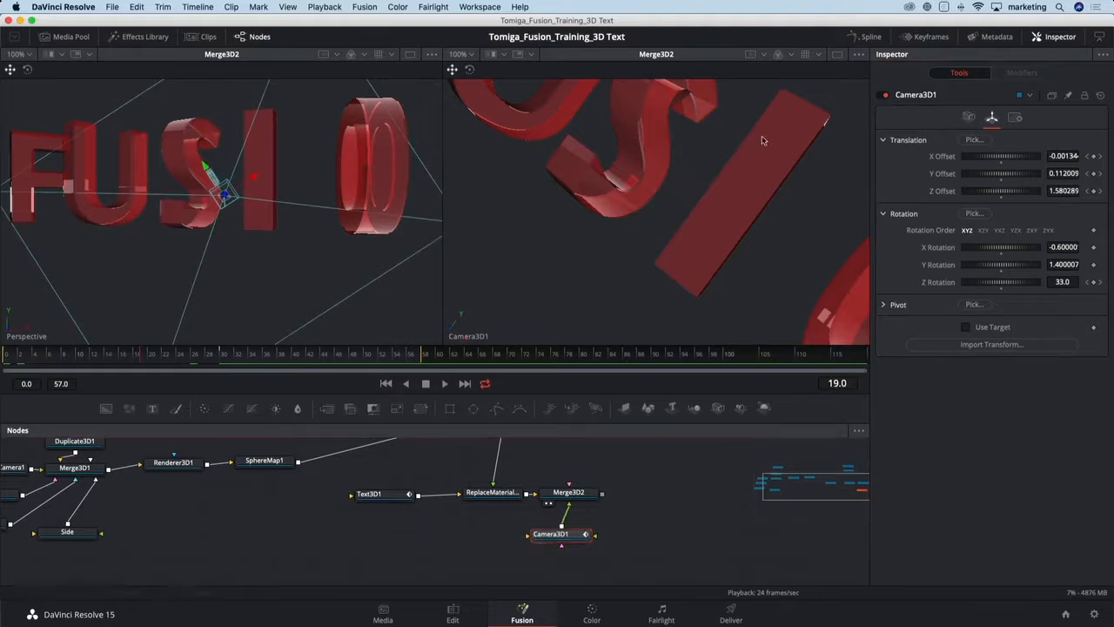
pyautogui.click(866, 38)
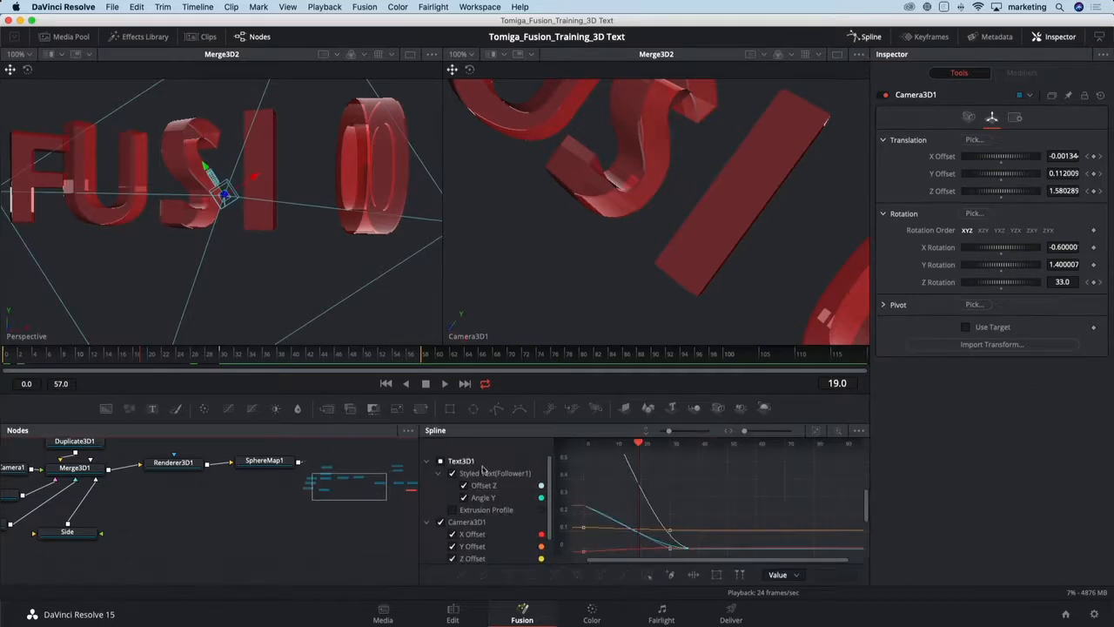
pyautogui.moveTo(457, 430); pyautogui.dragTo(444, 368)
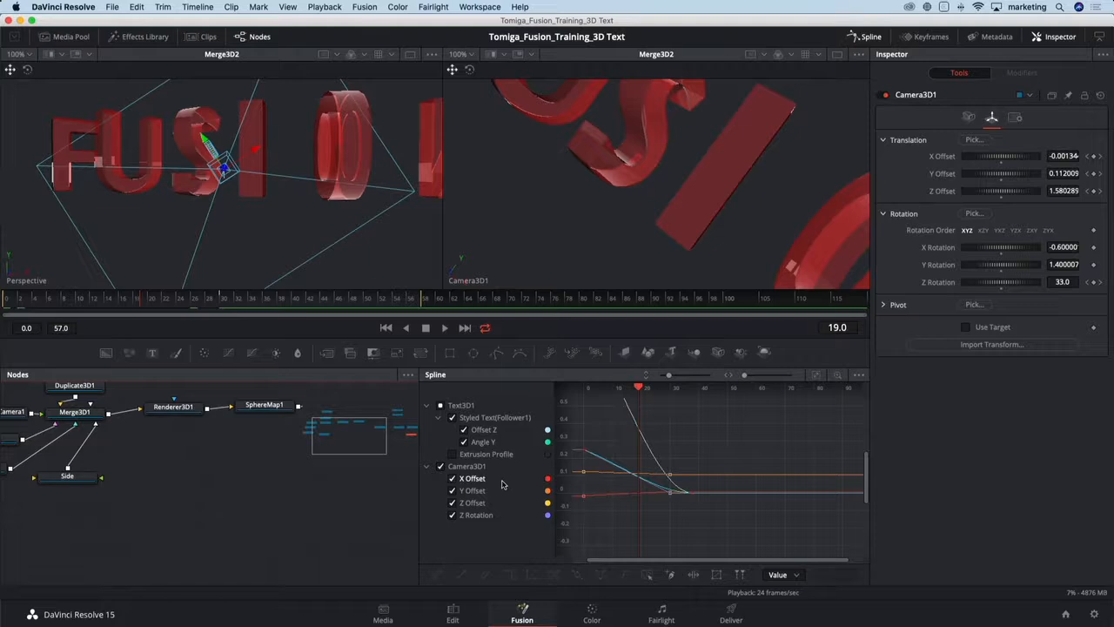
pyautogui.click(441, 406)
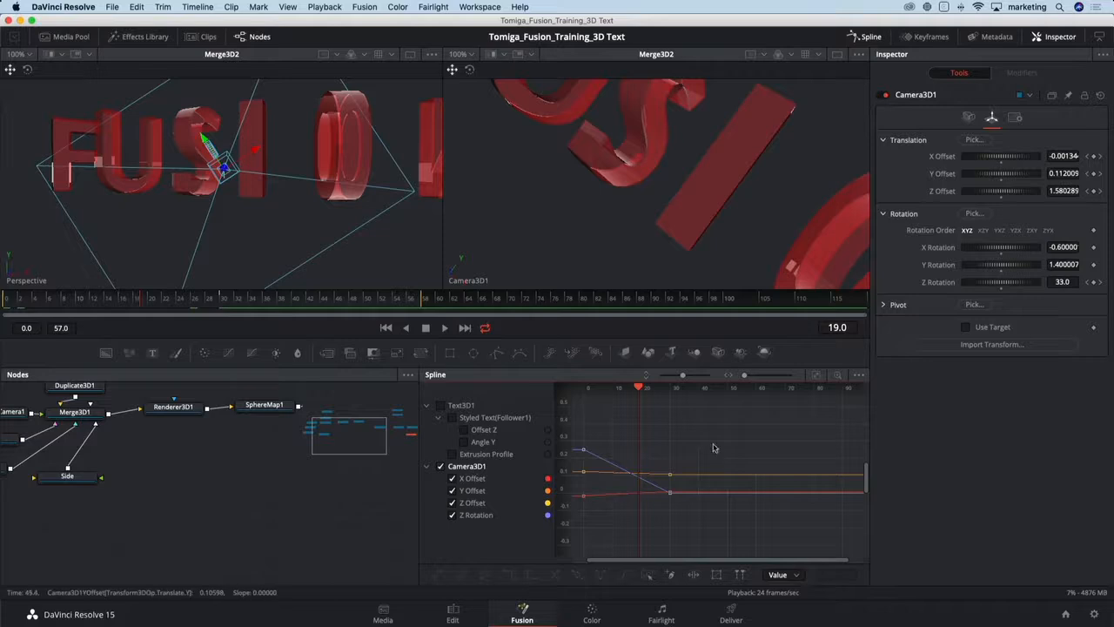
pyautogui.moveTo(713, 442); pyautogui.dragTo(651, 522)
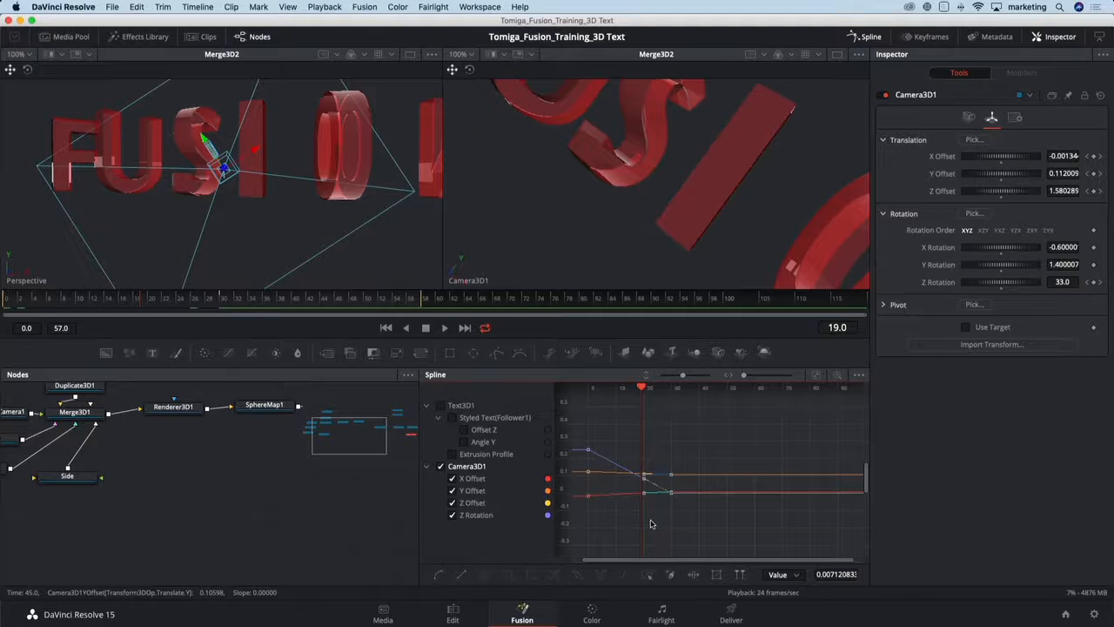
pyautogui.hotkey('shift', 's')
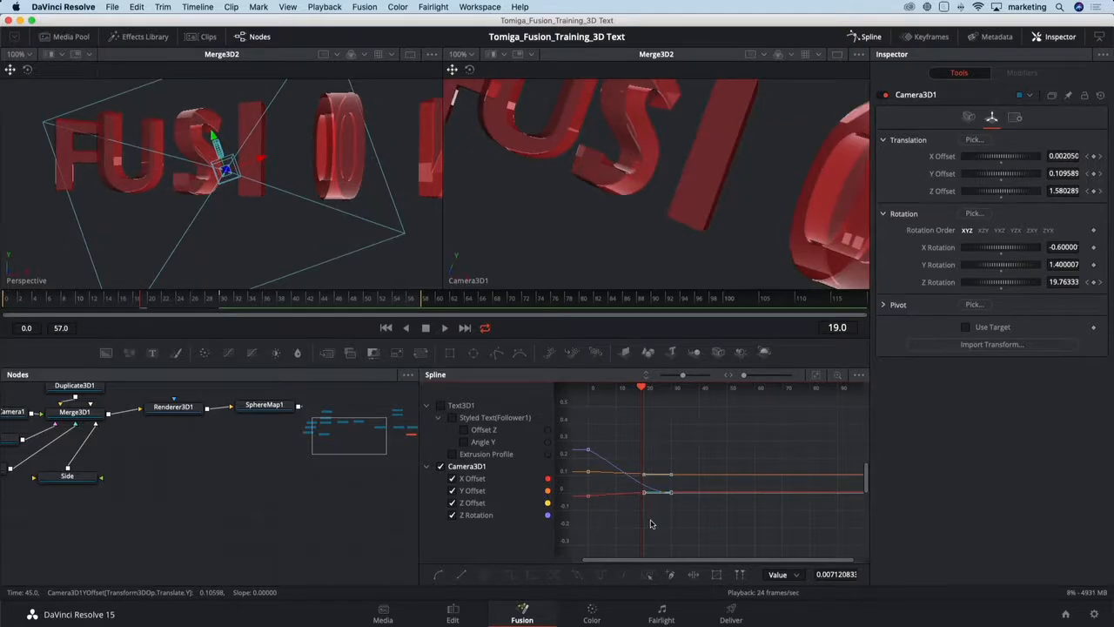
# - At frame 119, set Camera3D1's Z Offset to about 2.23 and play back the result
pyautogui.press('space')
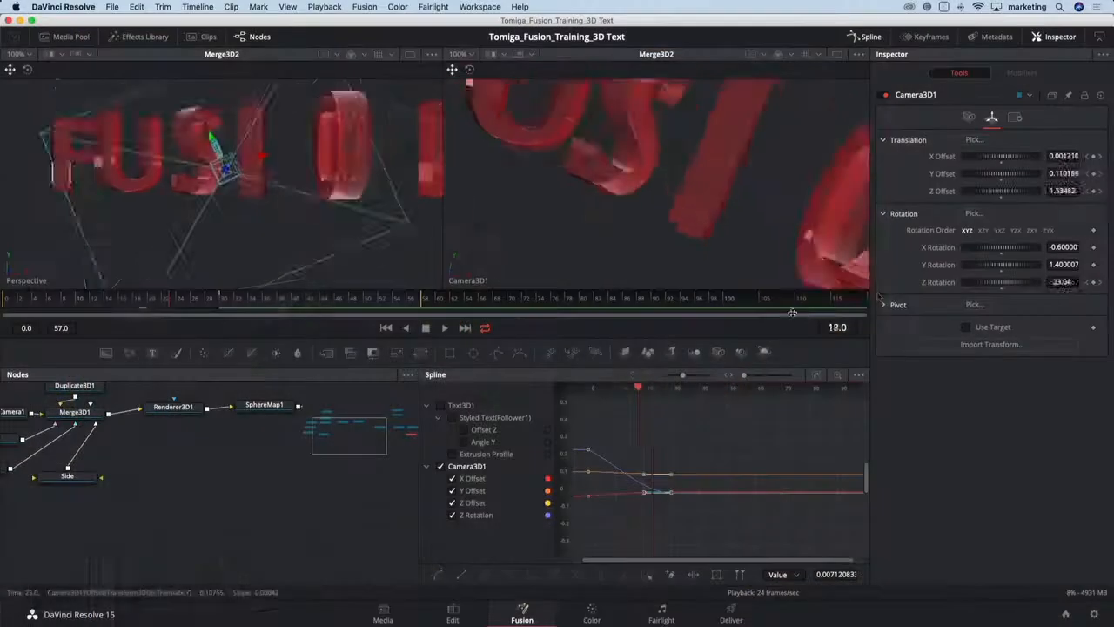
pyautogui.click(863, 297)
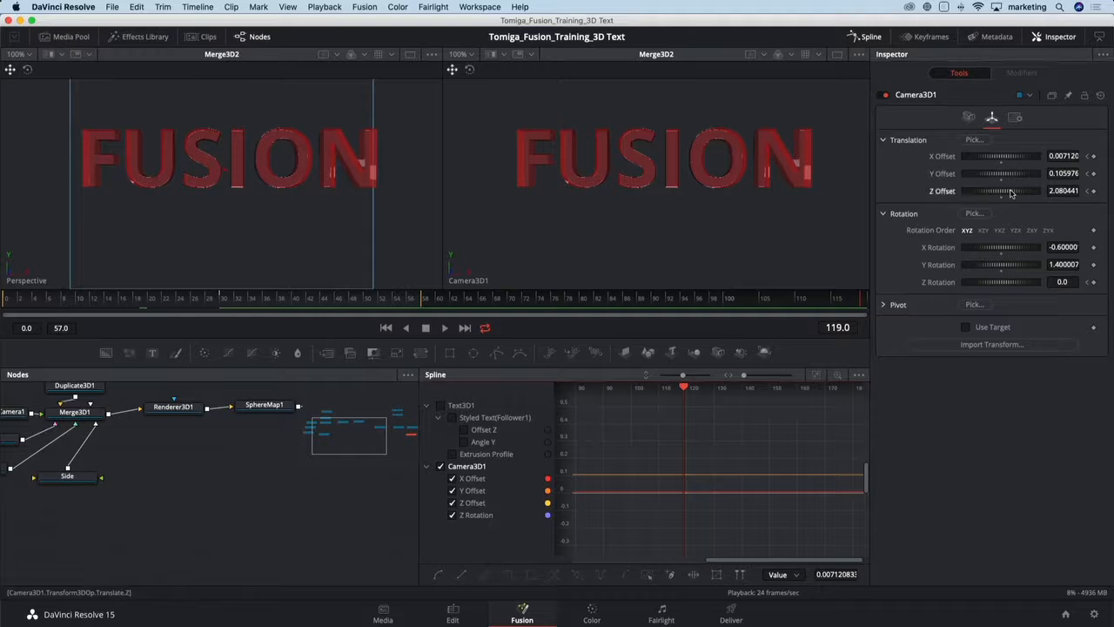
pyautogui.moveTo(1011, 192); pyautogui.dragTo(1012, 194)
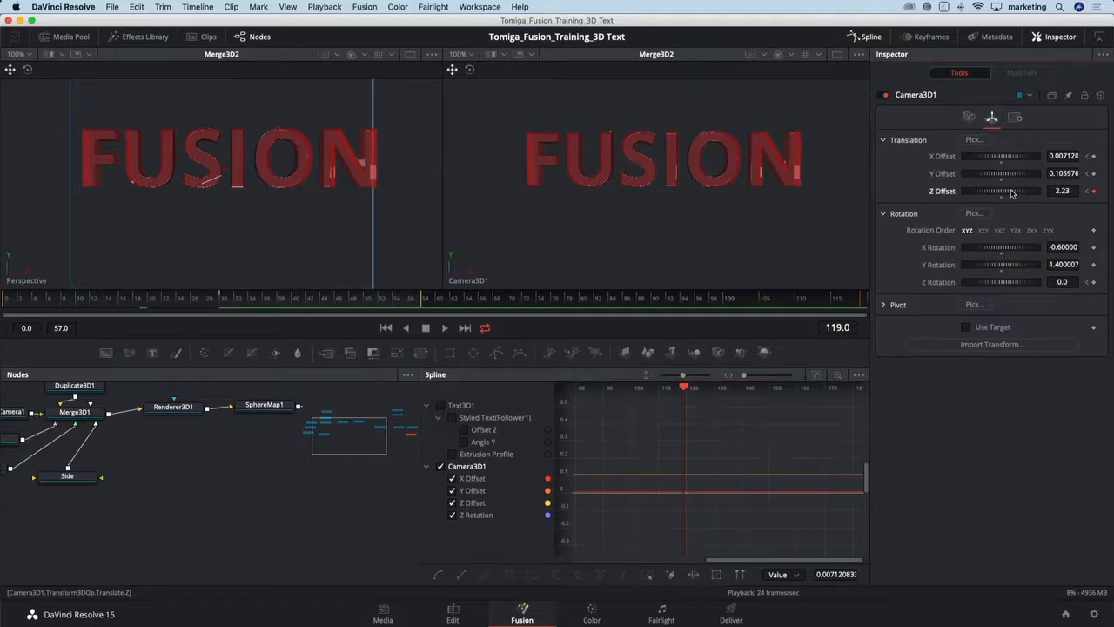
pyautogui.press('space')
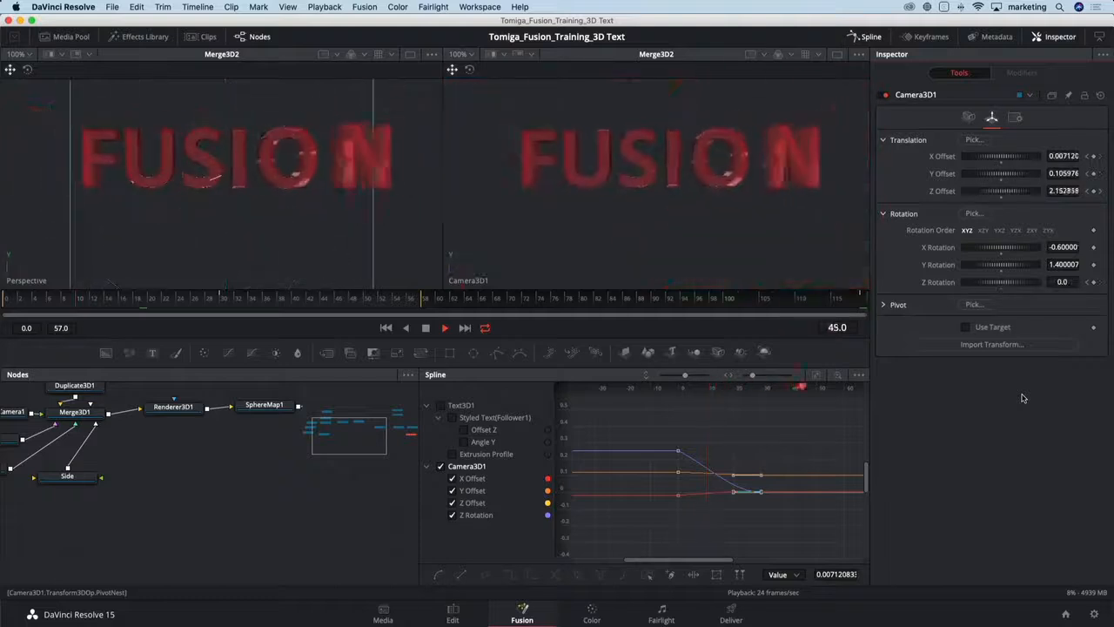
pyautogui.press('space')
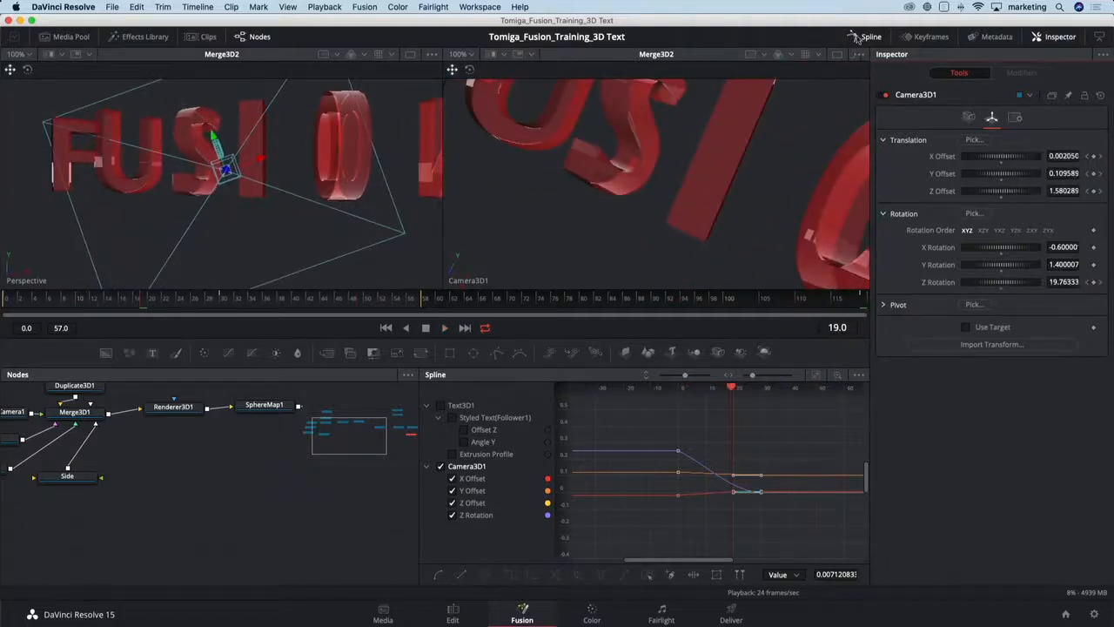
# - Close the Spline editor and group the sphere map environment nodes (box, cameras, Merge3D1, Renderer3D1, SphereMap1) into one group
pyautogui.click(870, 37)
pyautogui.moveTo(464, 483); pyautogui.dragTo(616, 523)
pyautogui.scroll(-3, 378, 509)
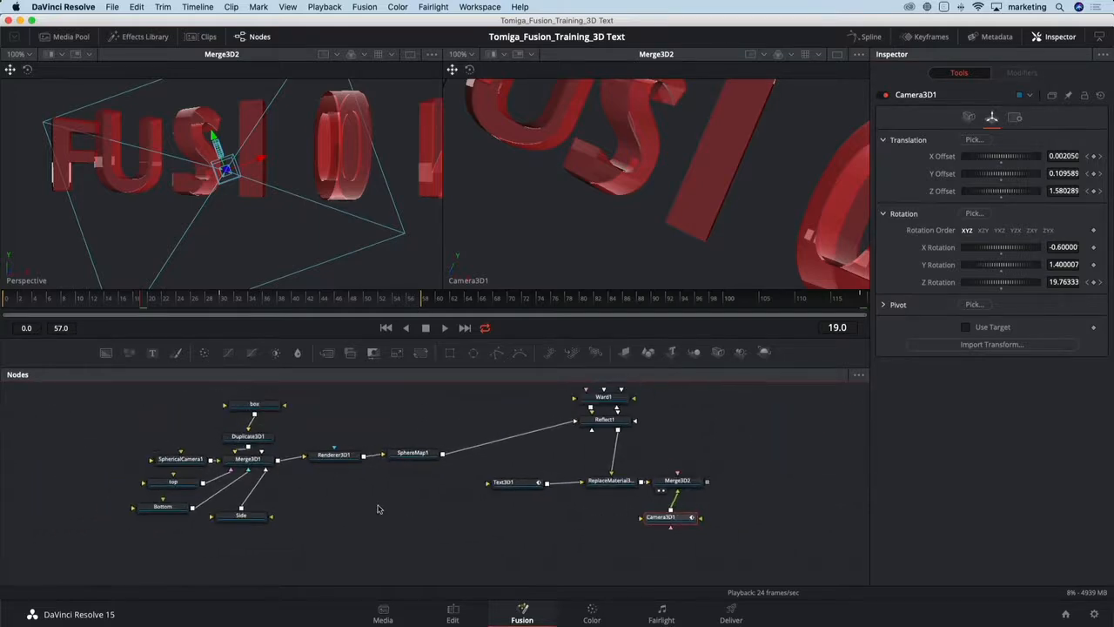
pyautogui.moveTo(176, 408); pyautogui.dragTo(422, 531)
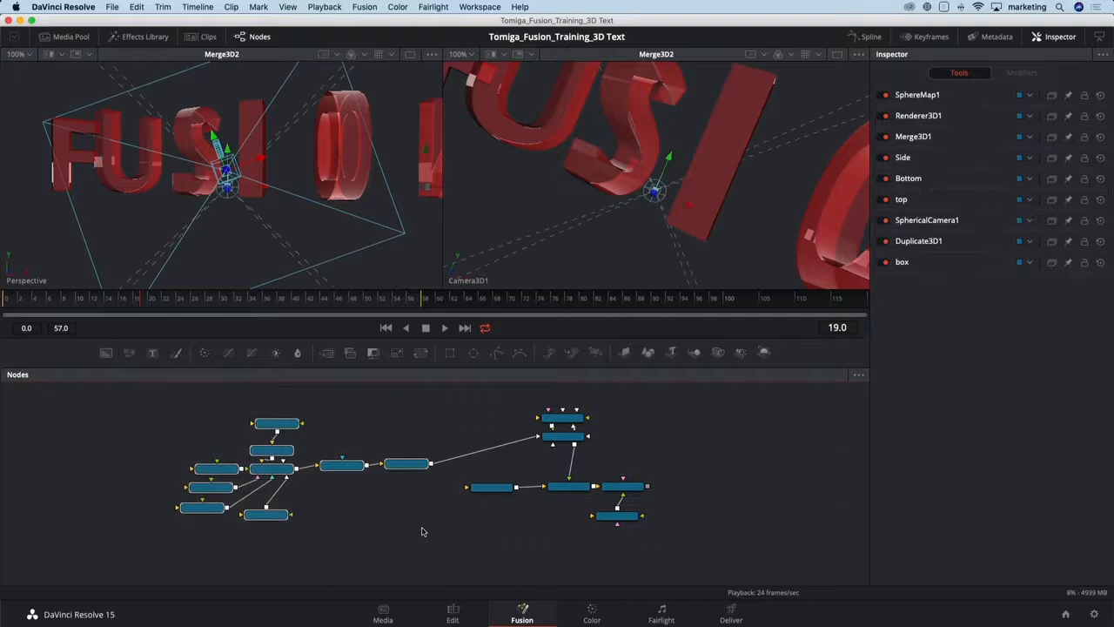
pyautogui.press('super+g')
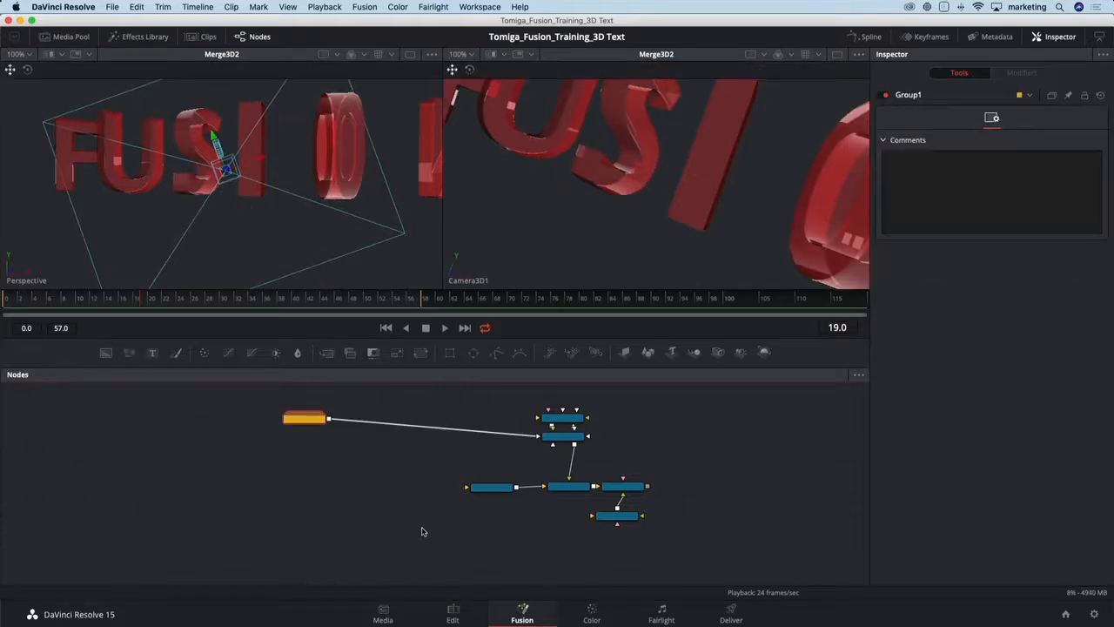
pyautogui.moveTo(349, 463); pyautogui.dragTo(415, 447)
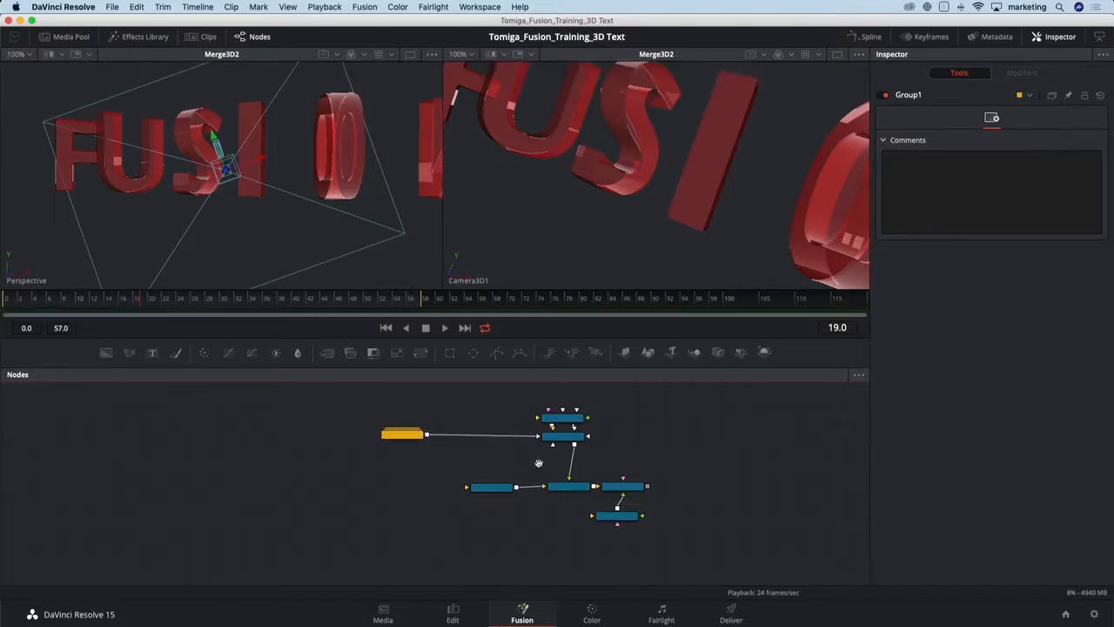
pyautogui.moveTo(534, 461); pyautogui.dragTo(311, 462)
pyautogui.scroll(3, 403, 468)
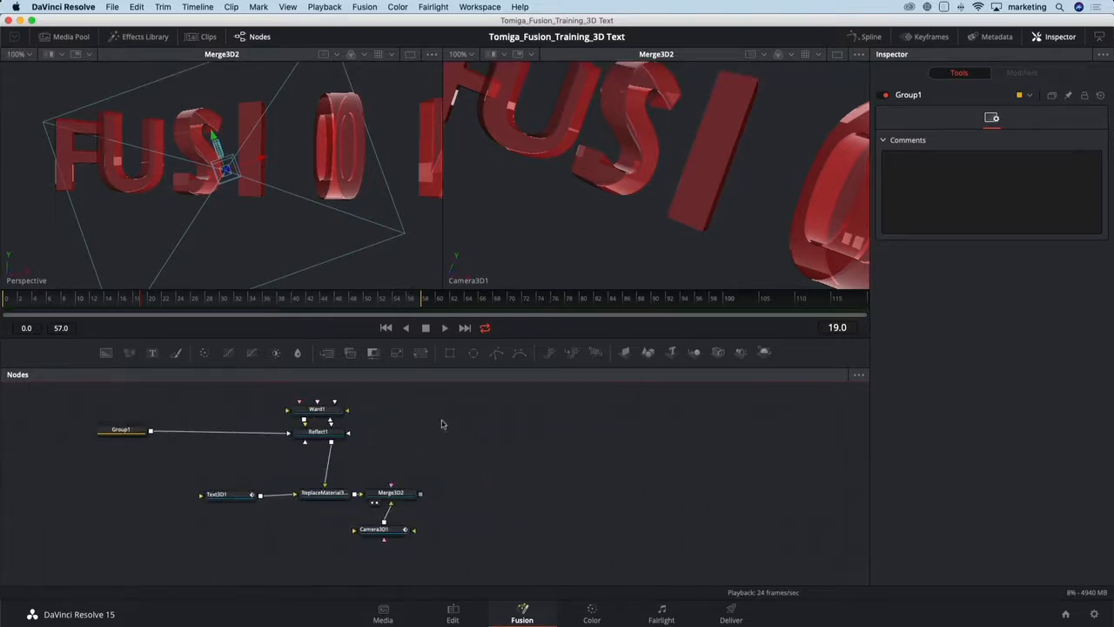
pyautogui.moveTo(441, 424); pyautogui.dragTo(441, 437)
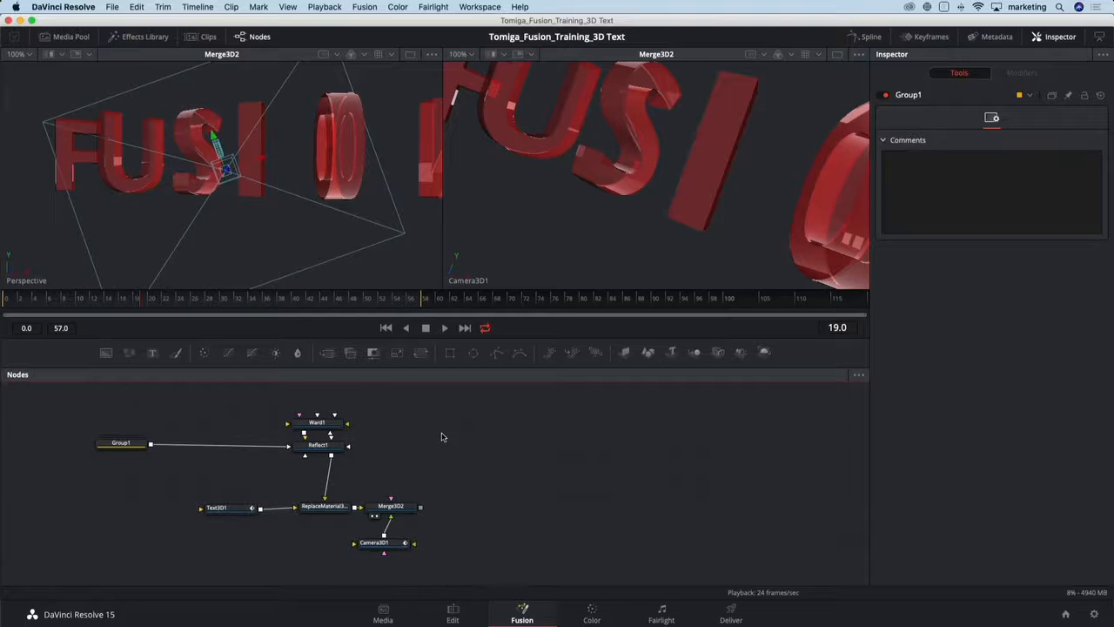
# - Browse the Effects Library templates and tool categories to find the Particles tools
pyautogui.click(145, 38)
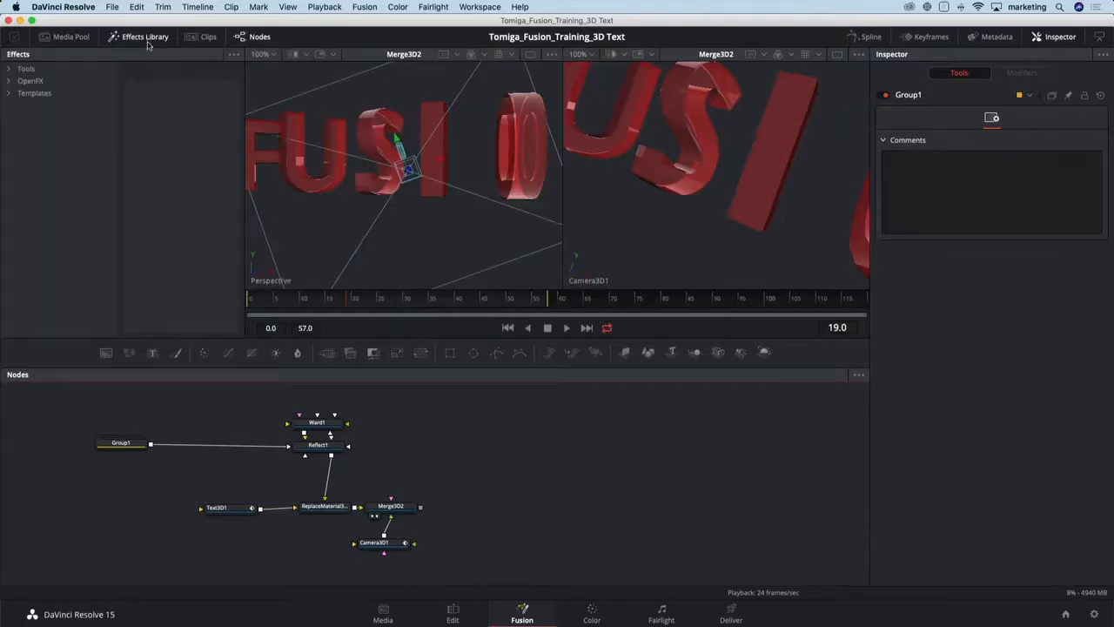
pyautogui.click(9, 94)
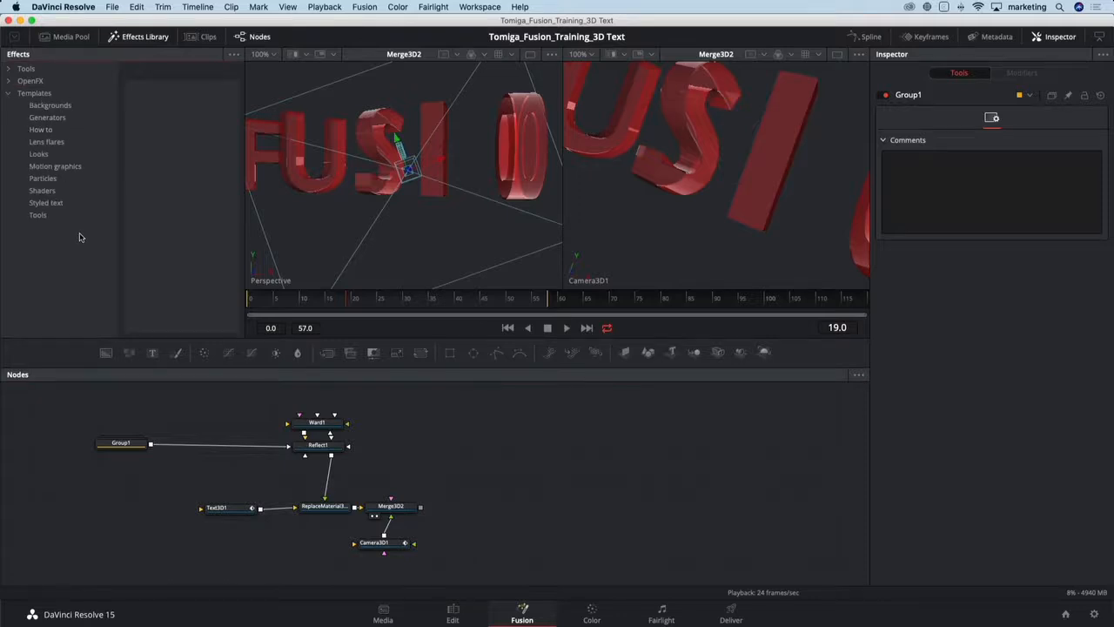
pyautogui.click(50, 105)
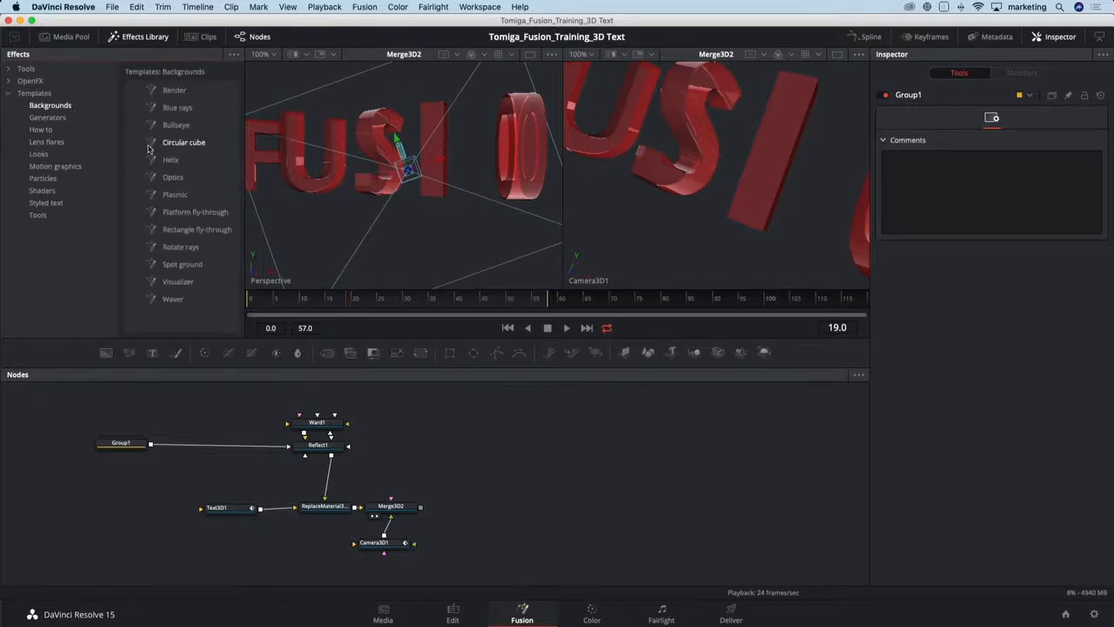
pyautogui.press('Down')
pyautogui.click(61, 143)
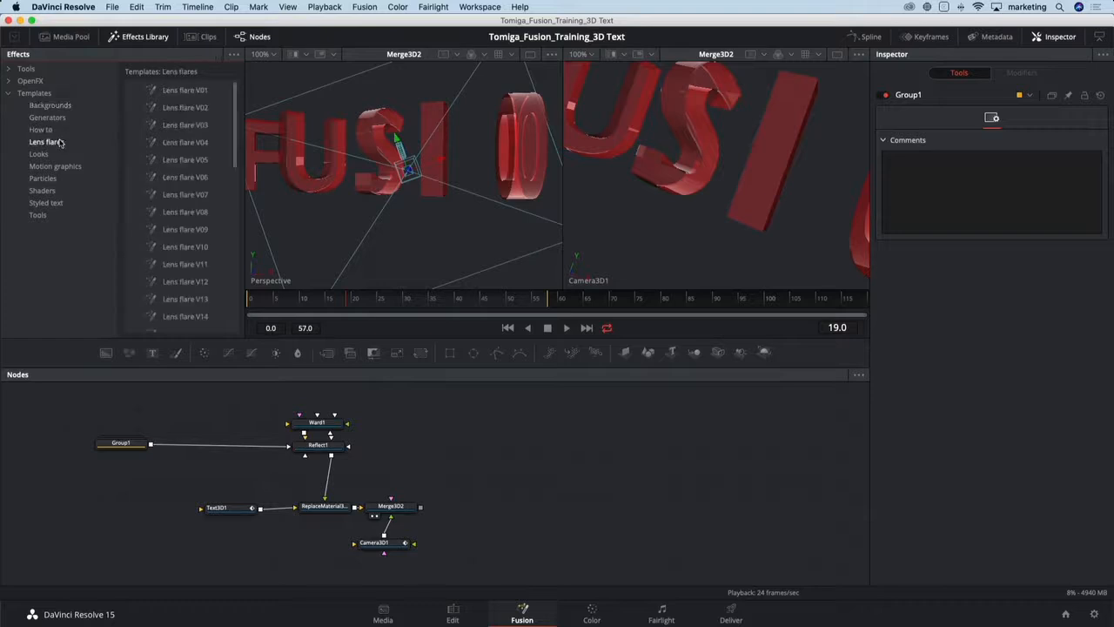
pyautogui.click(66, 167)
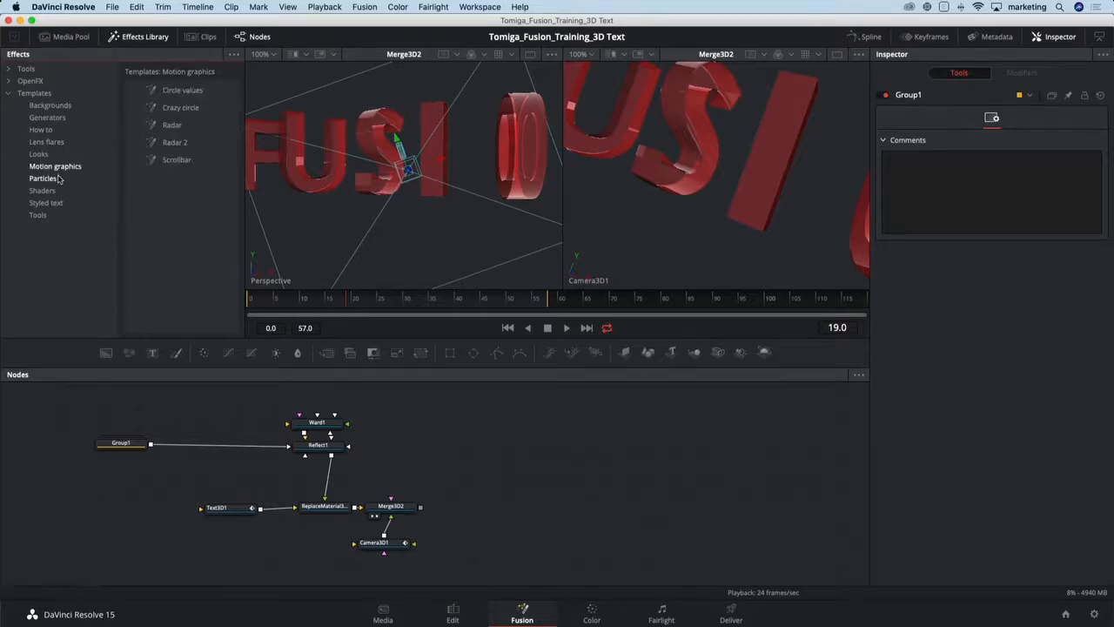
pyautogui.click(59, 178)
pyautogui.click(56, 191)
pyautogui.click(59, 178)
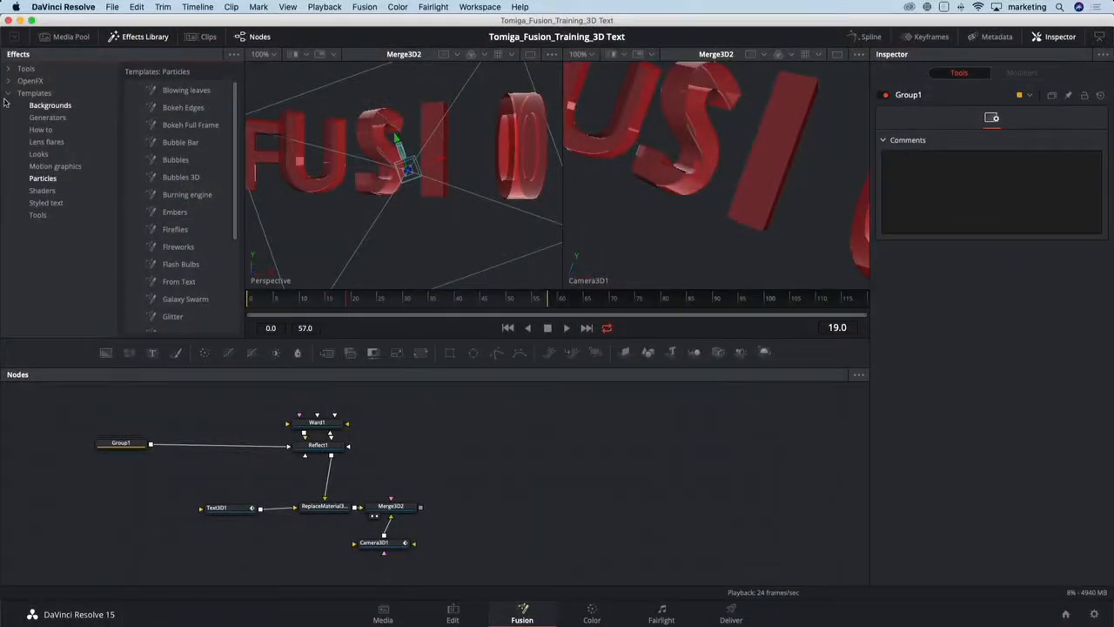
pyautogui.click(8, 93)
pyautogui.click(9, 69)
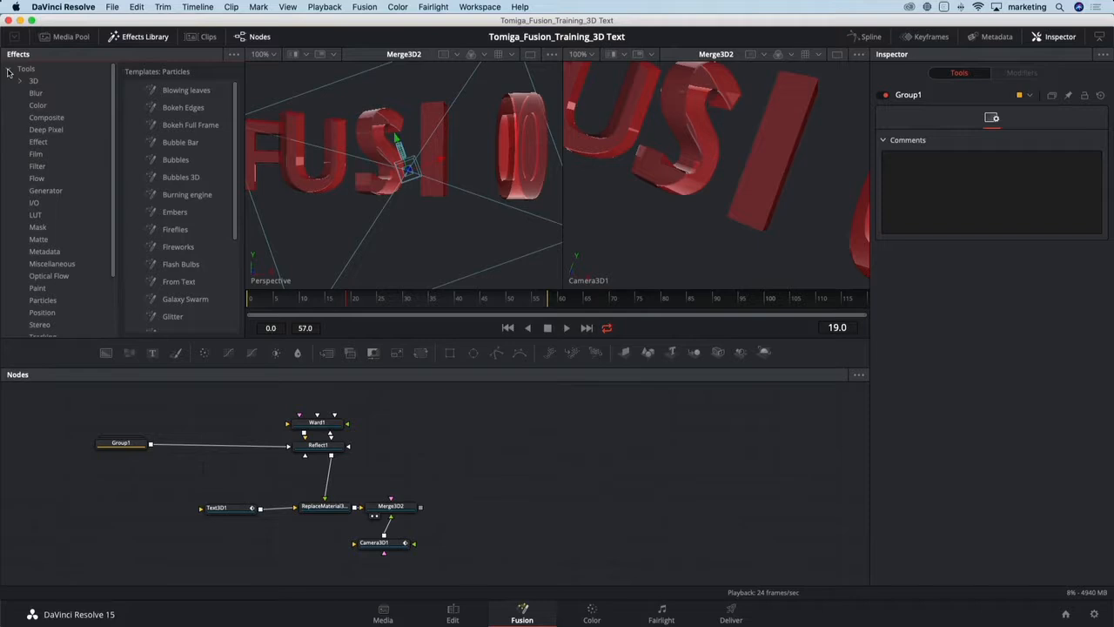
pyautogui.click(43, 300)
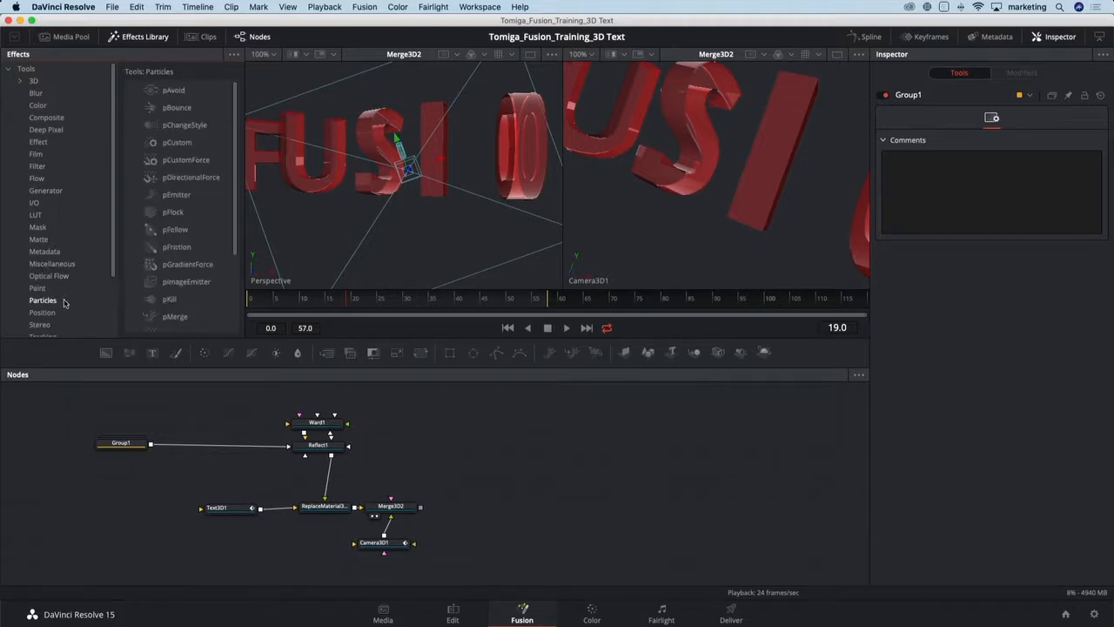
# - Add a pEmitter and a pRender node from the Particles tools and connect pRender1 into Merge3D2
pyautogui.moveTo(243, 337); pyautogui.dragTo(305, 317)
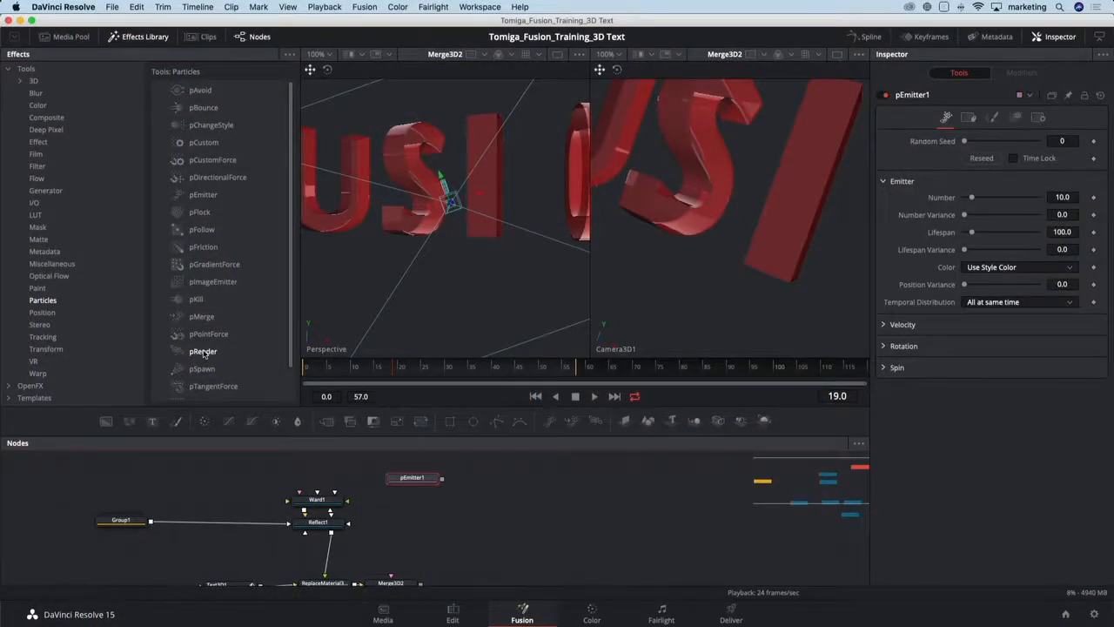
pyautogui.click(204, 351)
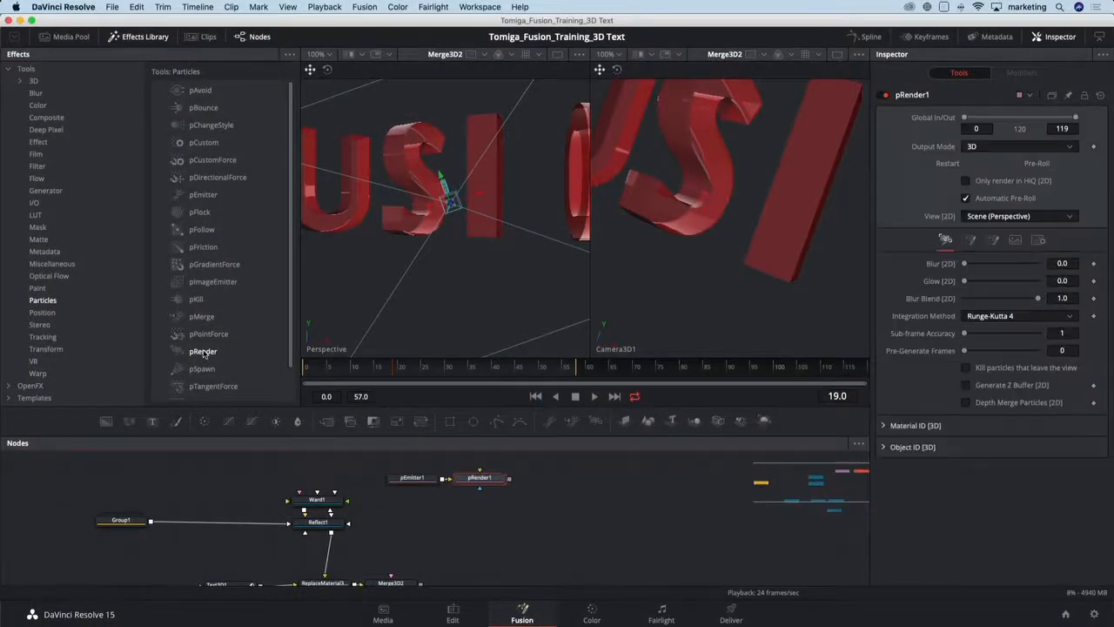
pyautogui.click(137, 40)
pyautogui.scroll(-2, 473, 512)
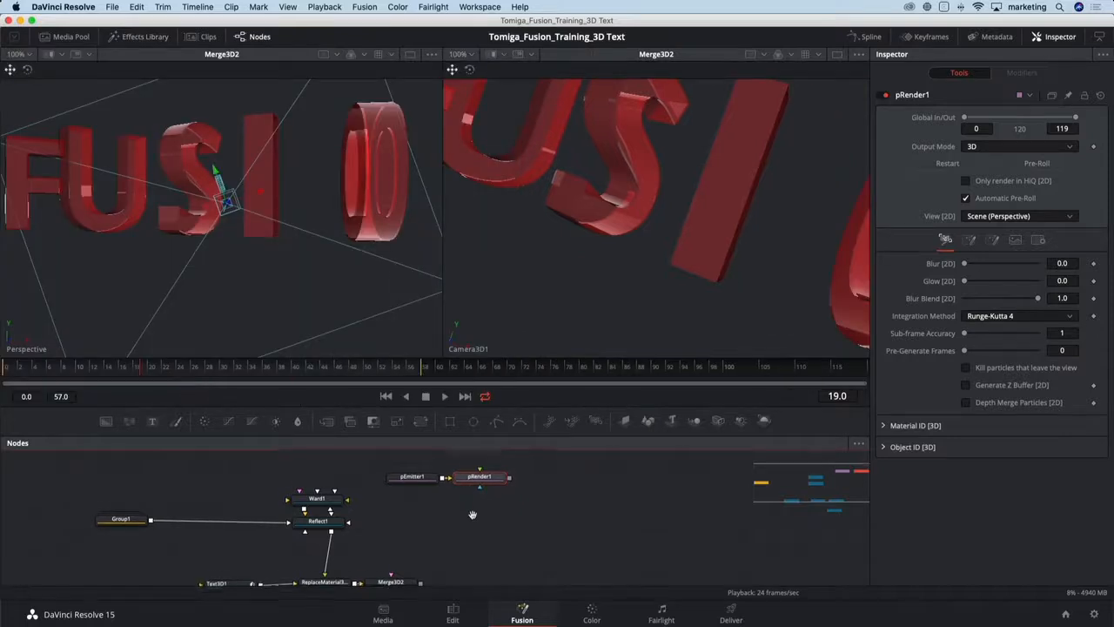
pyautogui.moveTo(542, 433); pyautogui.dragTo(542, 364)
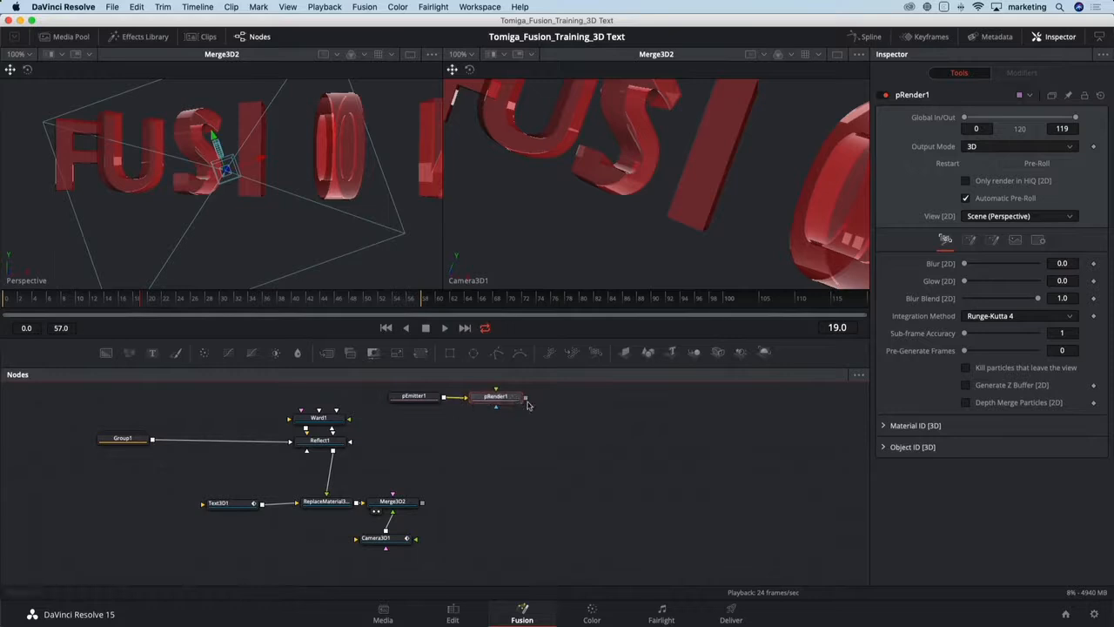
pyautogui.moveTo(526, 405); pyautogui.dragTo(404, 507)
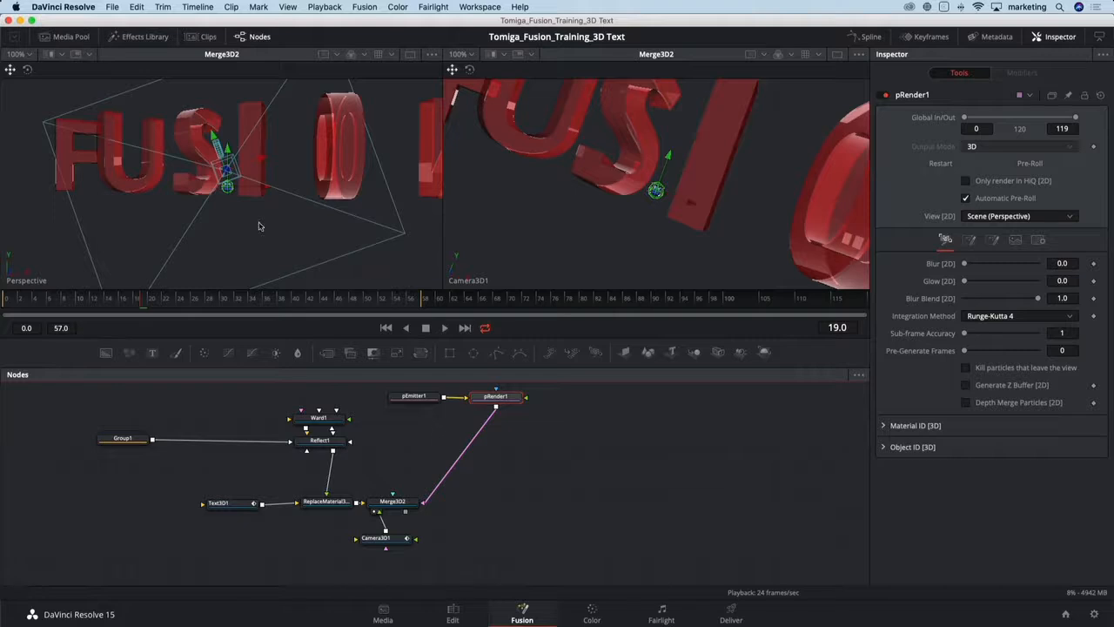
# - Play the animation to preview the particles and rearrange the pEmitter1 node above pRender1
pyautogui.moveTo(261, 226); pyautogui.dragTo(360, 253)
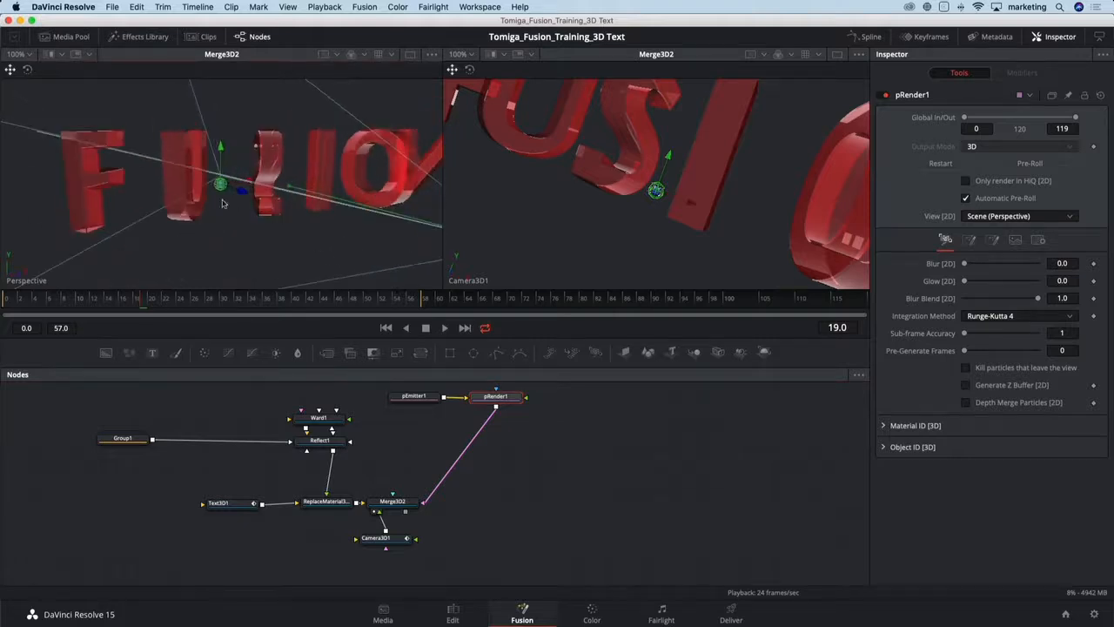
pyautogui.press('space')
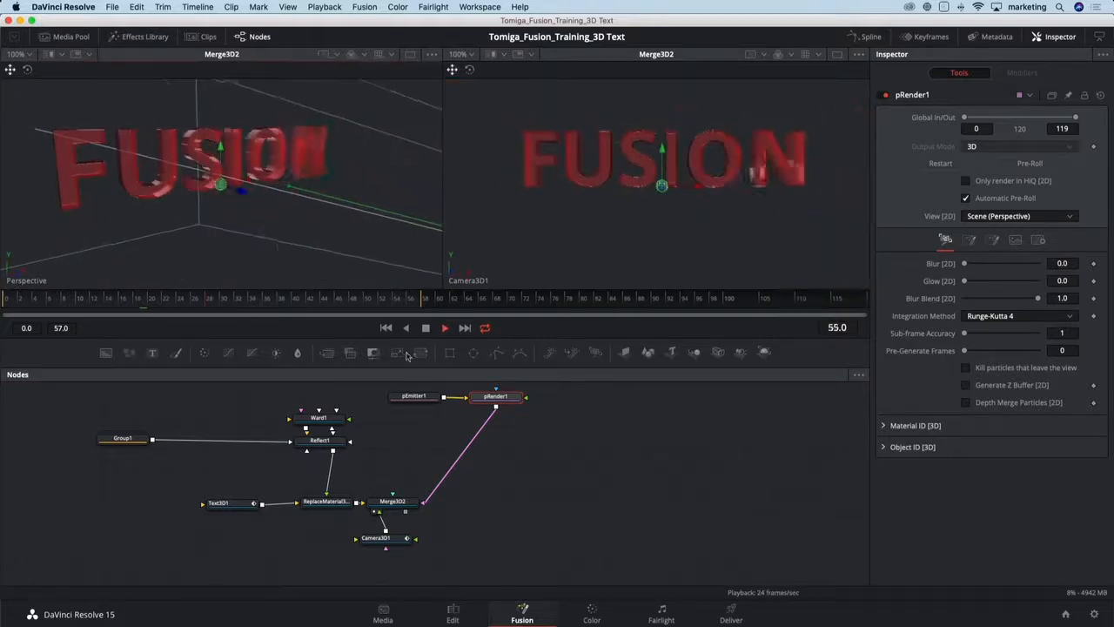
pyautogui.moveTo(514, 396); pyautogui.dragTo(420, 399)
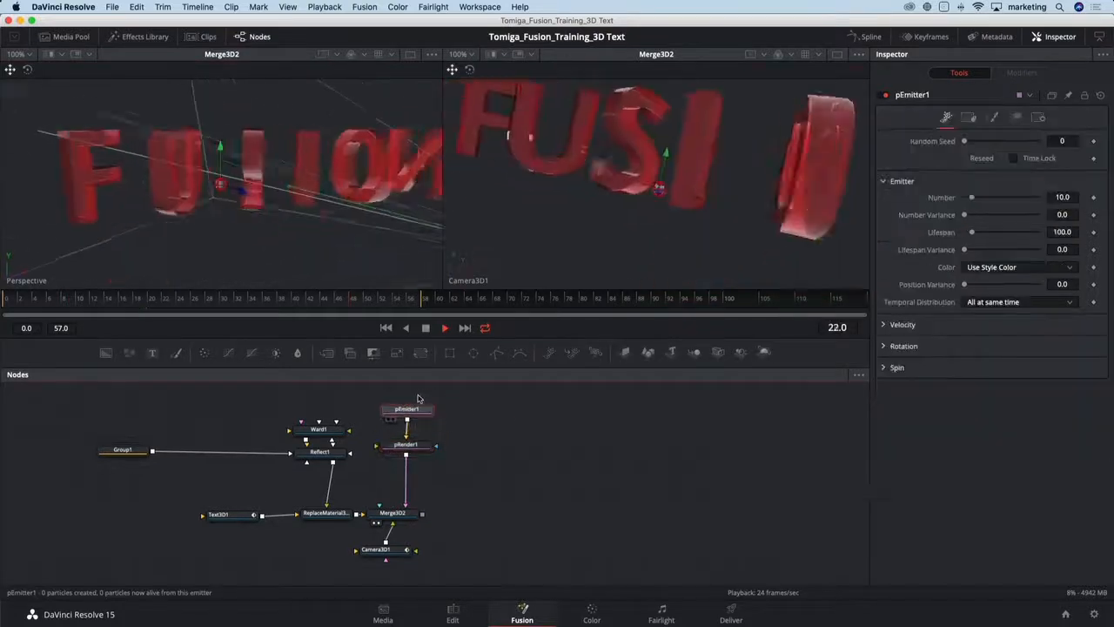
# - Set pEmitter1's region to Cube with width, height and depth about 0.95, 0.97 and 1.0, and play
pyautogui.click(1015, 117)
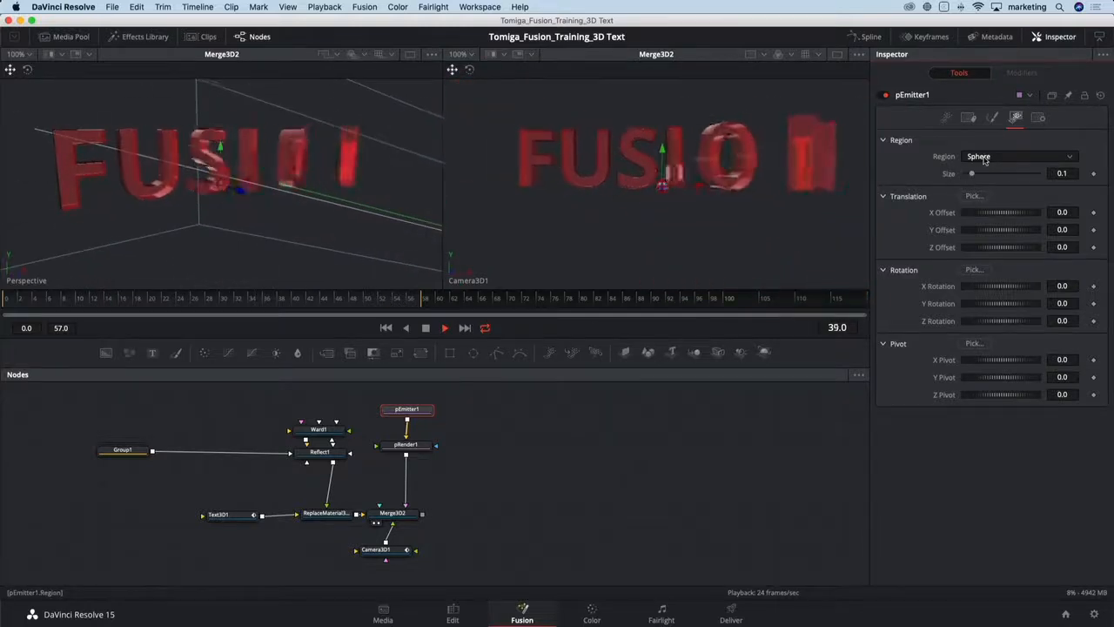
pyautogui.click(985, 157)
pyautogui.click(989, 202)
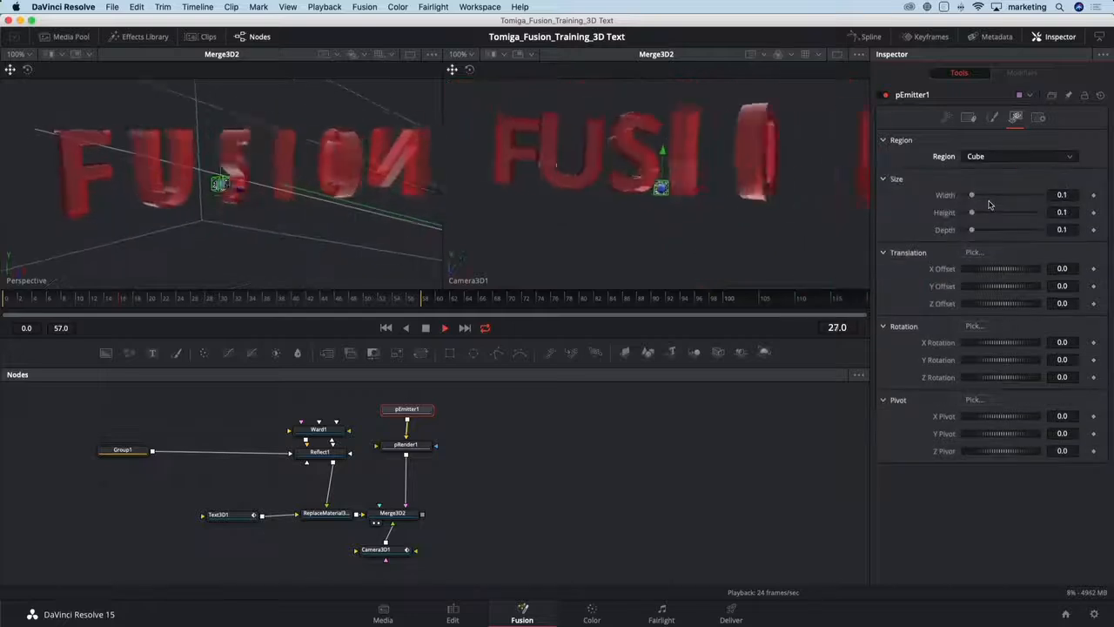
pyautogui.moveTo(973, 196); pyautogui.dragTo(1034, 195)
pyautogui.moveTo(973, 216); pyautogui.dragTo(1038, 215)
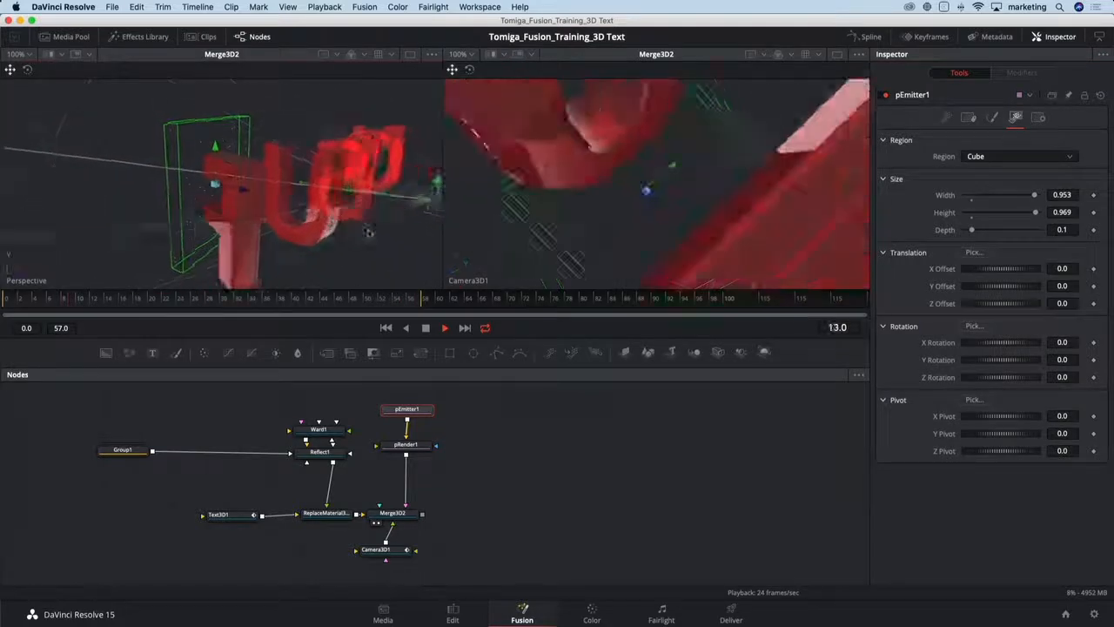
pyautogui.moveTo(973, 230); pyautogui.dragTo(1037, 229)
pyautogui.press('space')
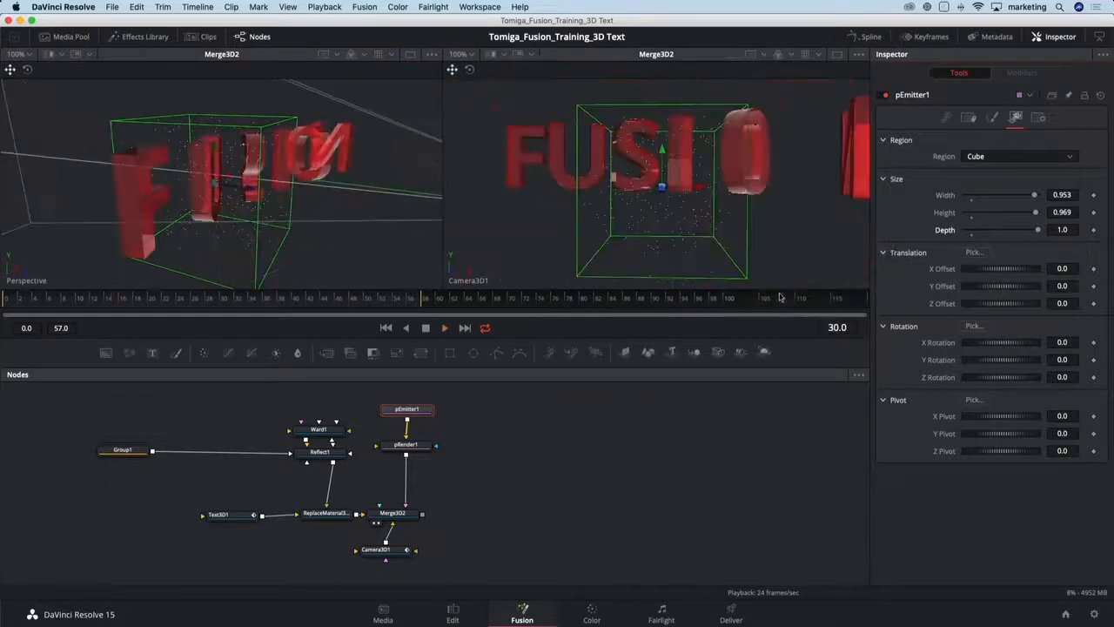
# - At frame 119, set the Cube region's depth to 5
pyautogui.moveTo(811, 290)
pyautogui.mouseDown()
pyautogui.moveTo(818, 299)
pyautogui.moveTo(821, 287)
pyautogui.mouseUp()
pyautogui.click(838, 298)
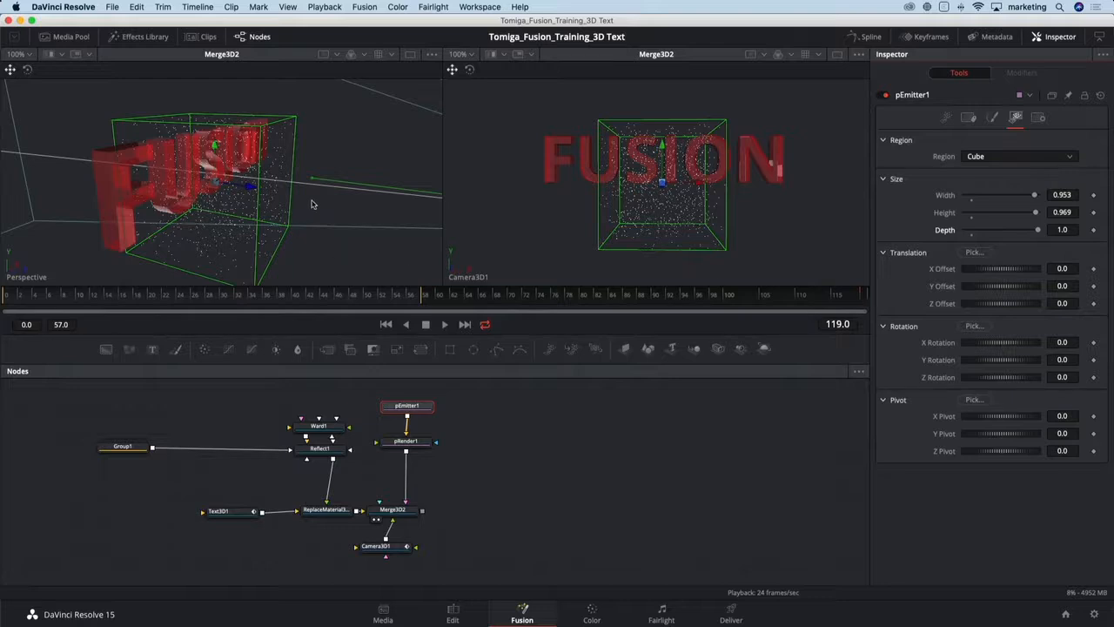
pyautogui.scroll(-5, 311, 204)
pyautogui.moveTo(296, 215); pyautogui.dragTo(333, 220)
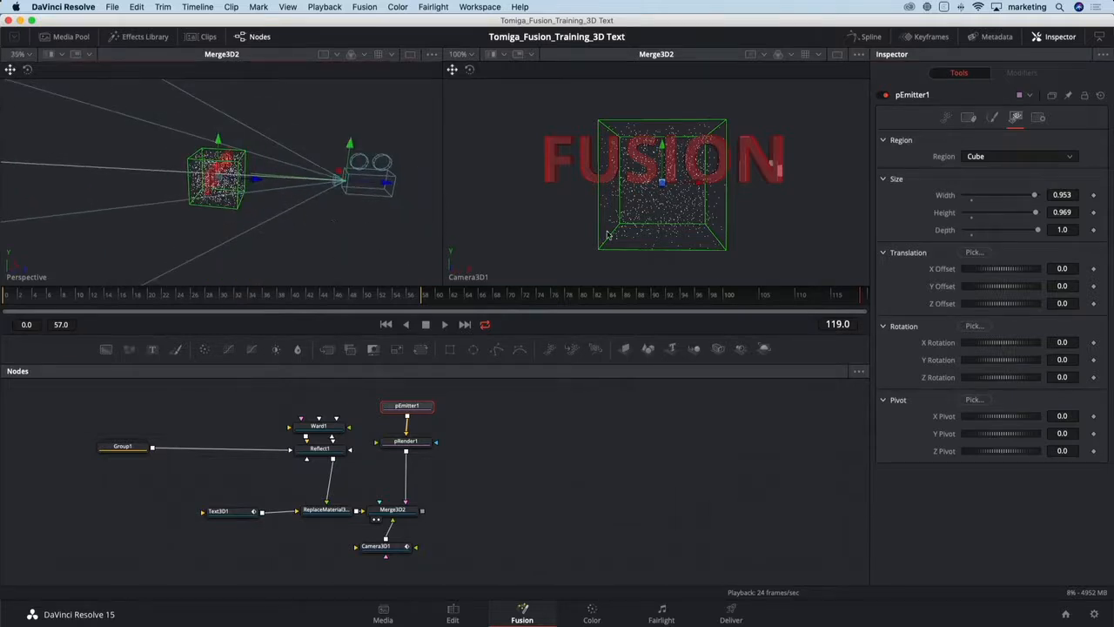
pyautogui.click(1065, 231)
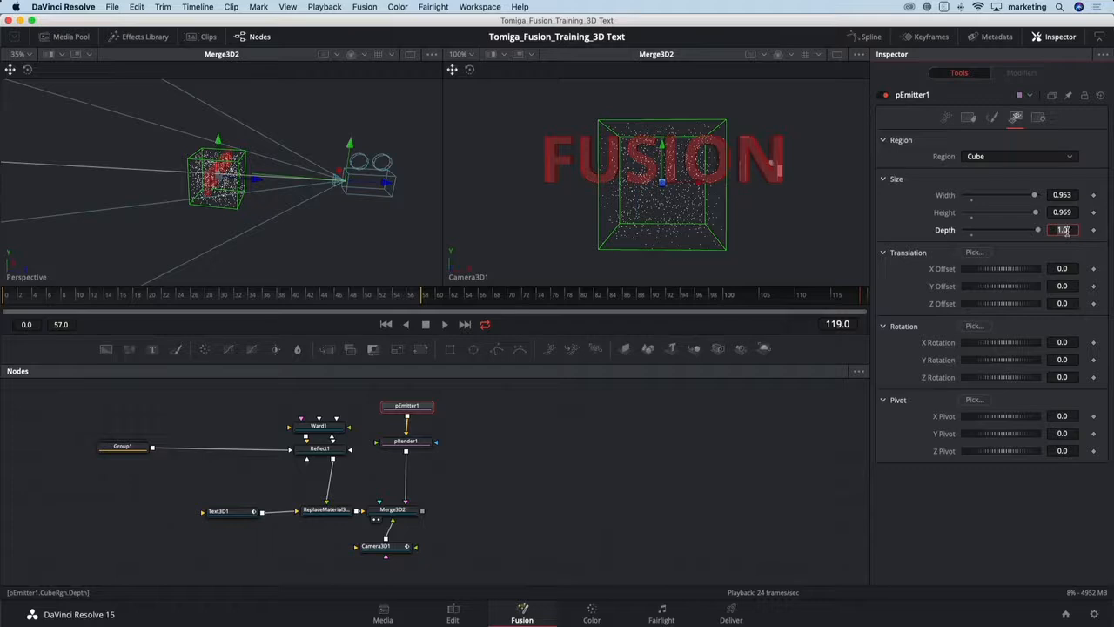
pyautogui.write('2')
pyautogui.press('Tab')
pyautogui.click(1066, 230)
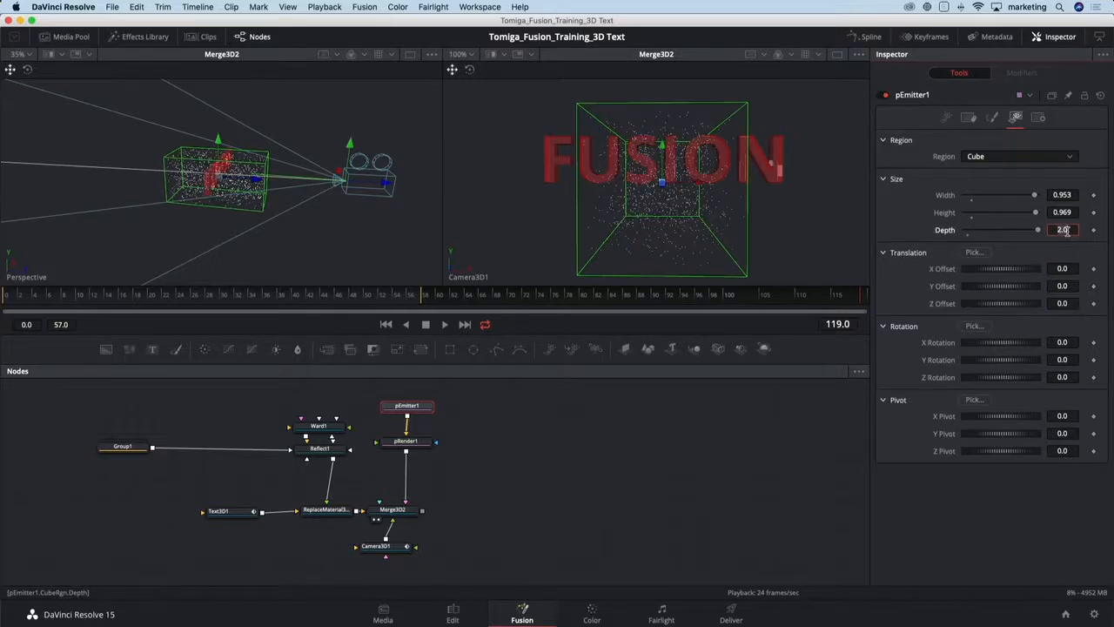
pyautogui.write('5')
pyautogui.press('Tab')
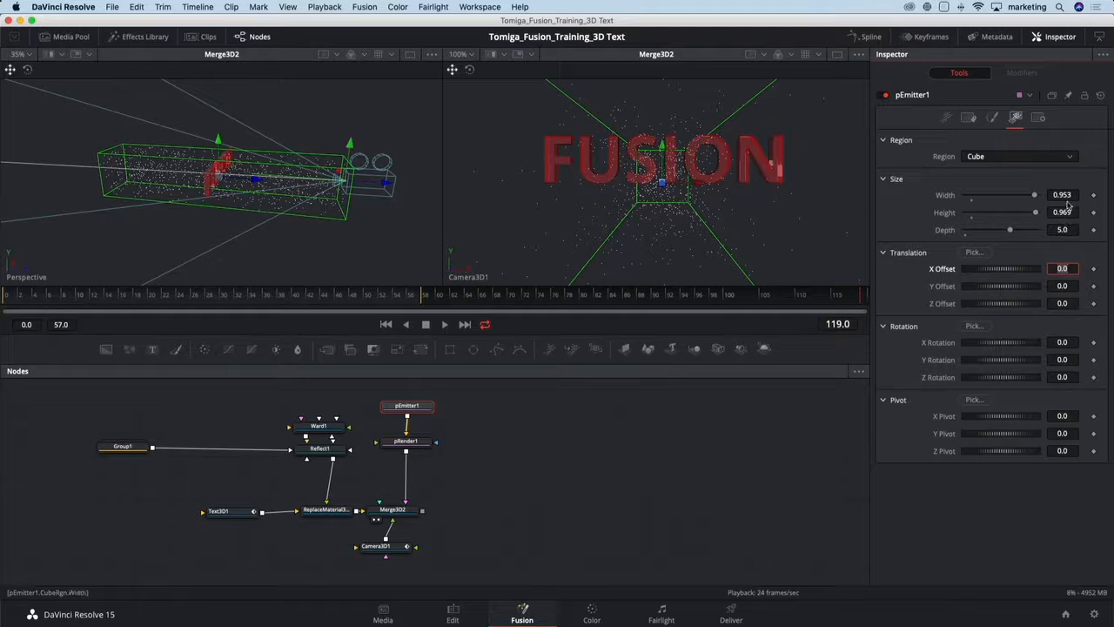
# - Set the Cube region's width to 3
pyautogui.click(1065, 196)
pyautogui.write('2')
pyautogui.press('Tab')
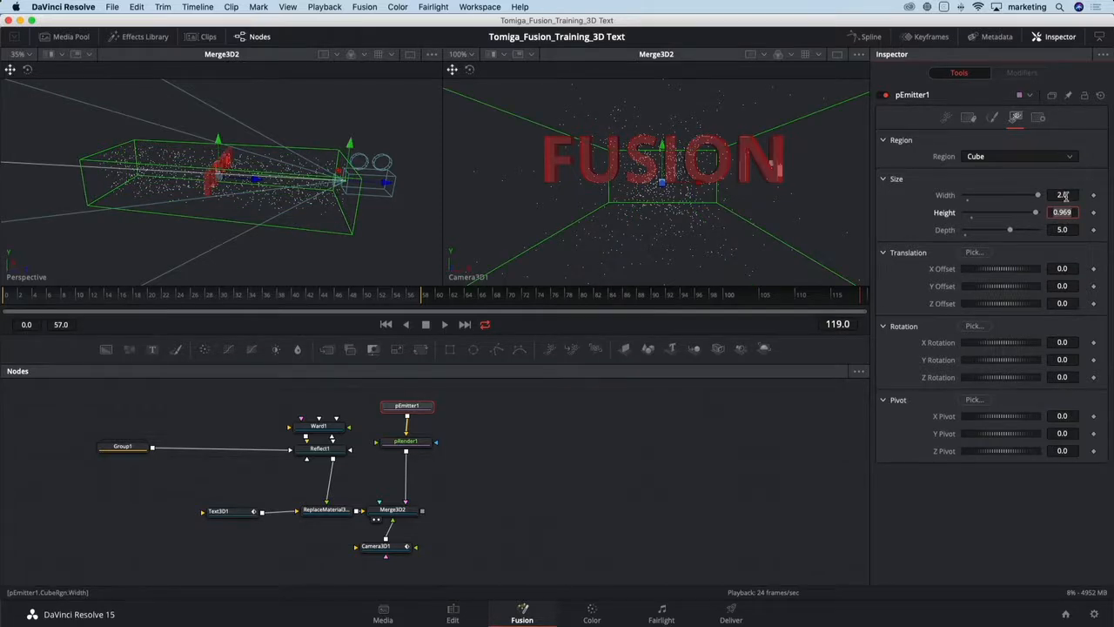
pyautogui.click(1073, 195)
pyautogui.write('3')
pyautogui.press('Tab')
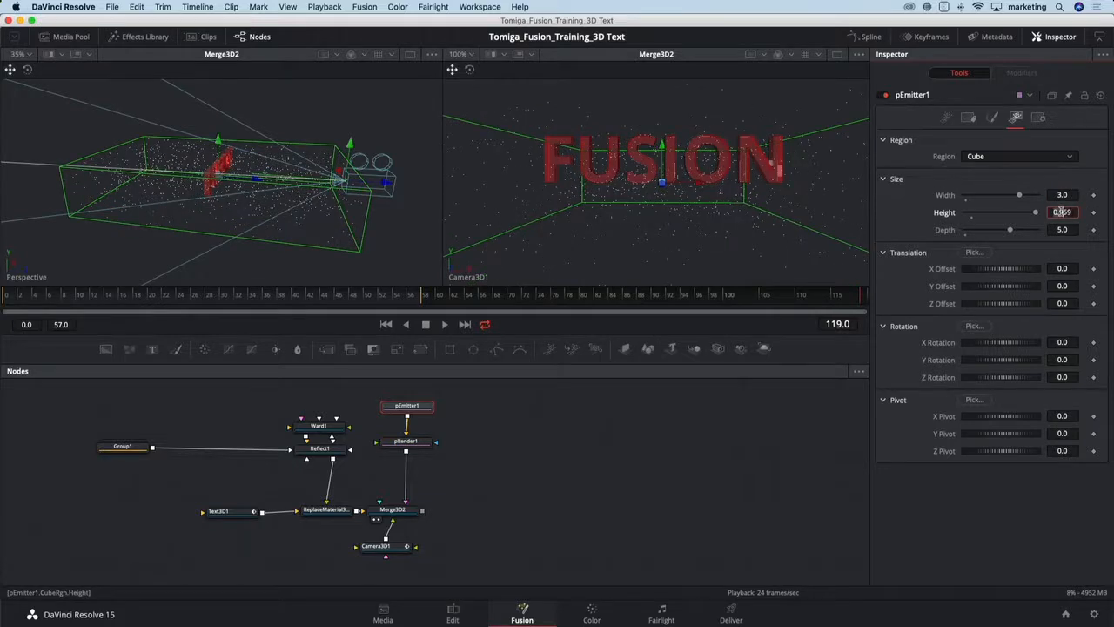
# - Set the Cube region's height to 3 and play the animation
pyautogui.press('Tab')
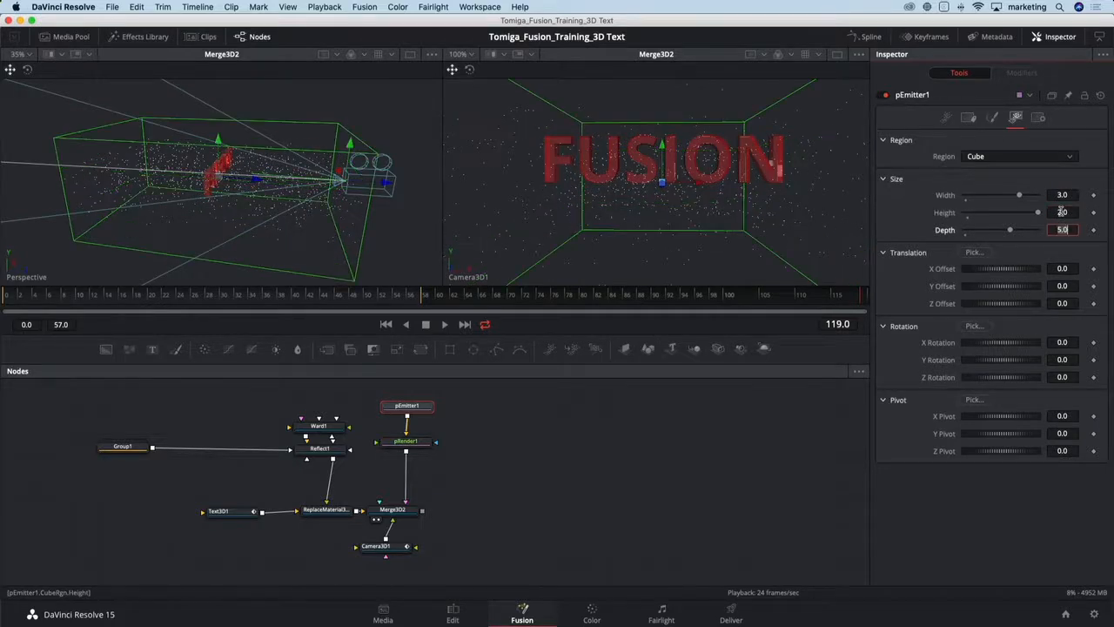
pyautogui.doubleClick(1057, 215)
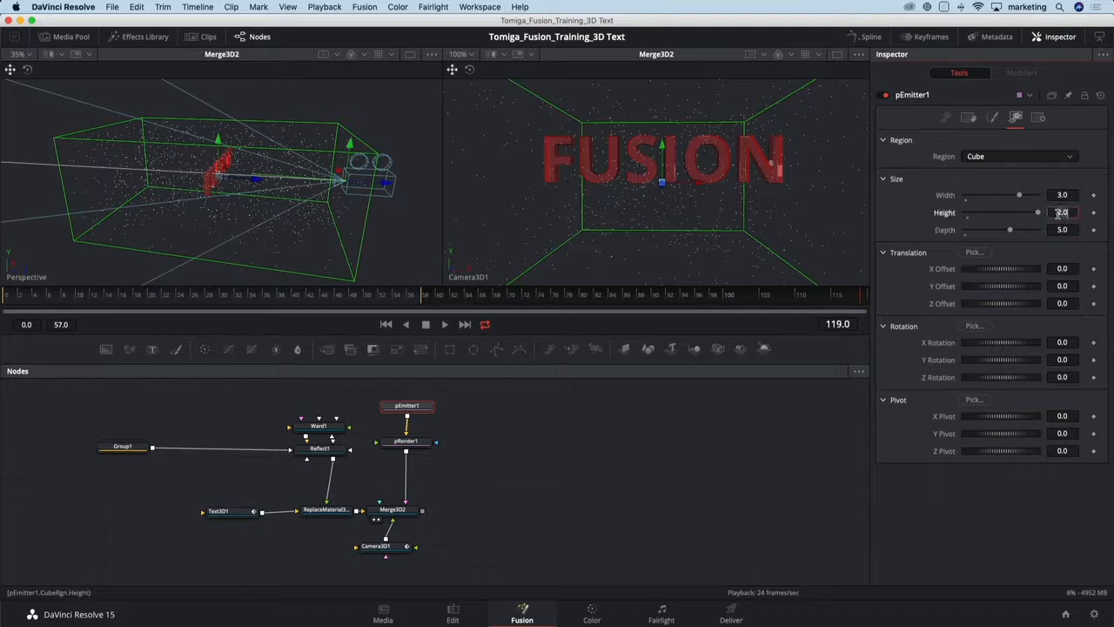
pyautogui.write('3')
pyautogui.press('Tab')
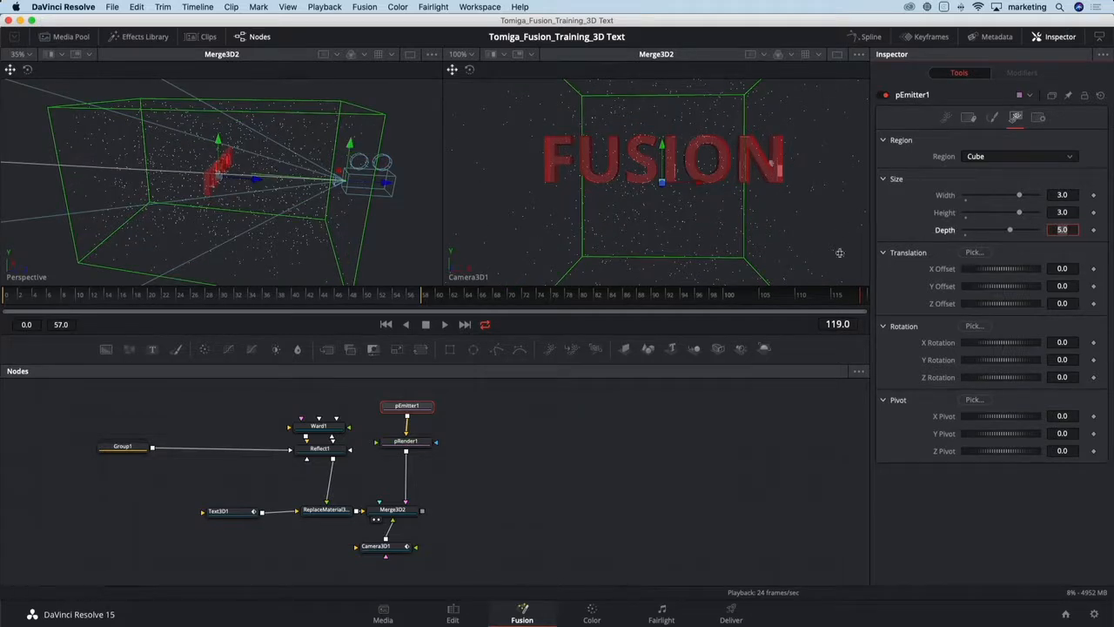
pyautogui.press('space')
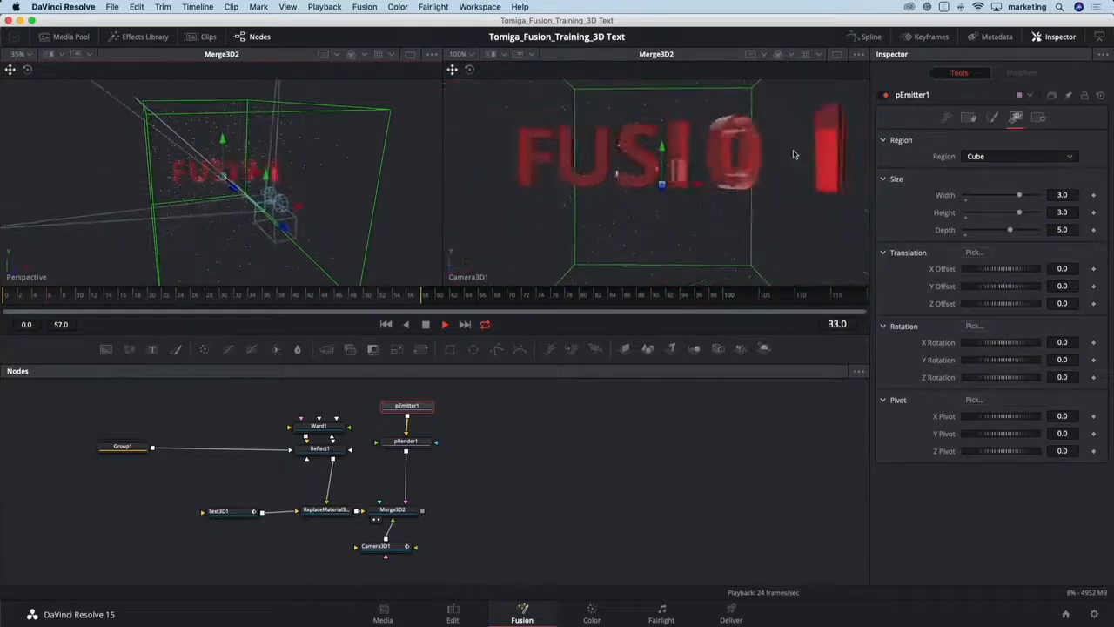
# - Resize the region to about 3.65 wide and 2.3 high, and set the particle style to Line
pyautogui.moveTo(1020, 195)
pyautogui.mouseDown()
pyautogui.moveTo(1031, 195)
pyautogui.moveTo(1008, 213)
pyautogui.mouseUp()
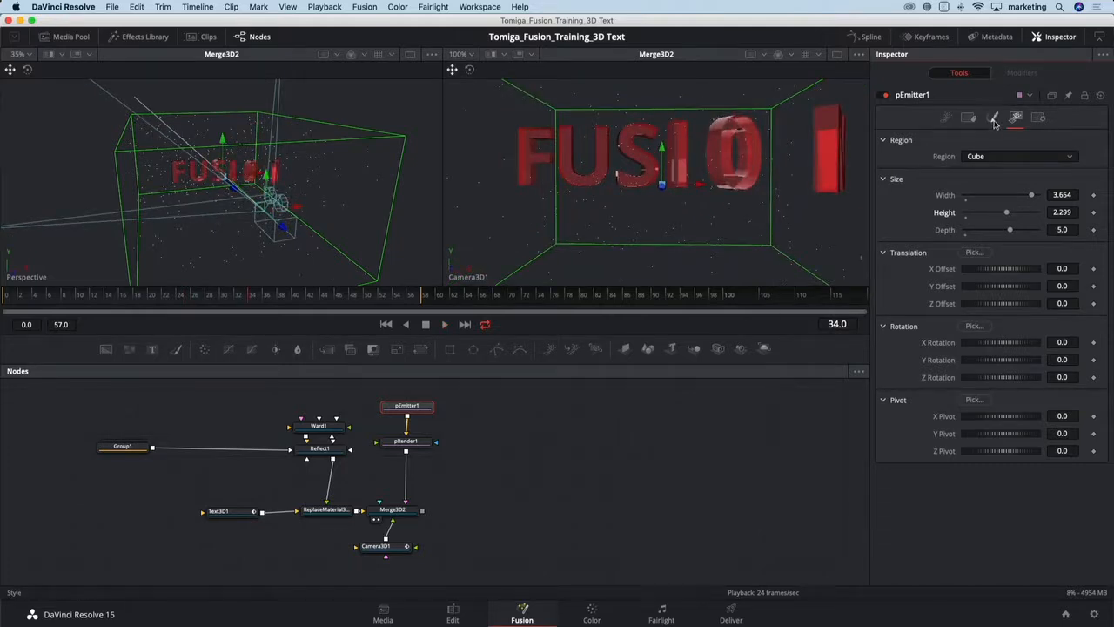
pyautogui.click(993, 118)
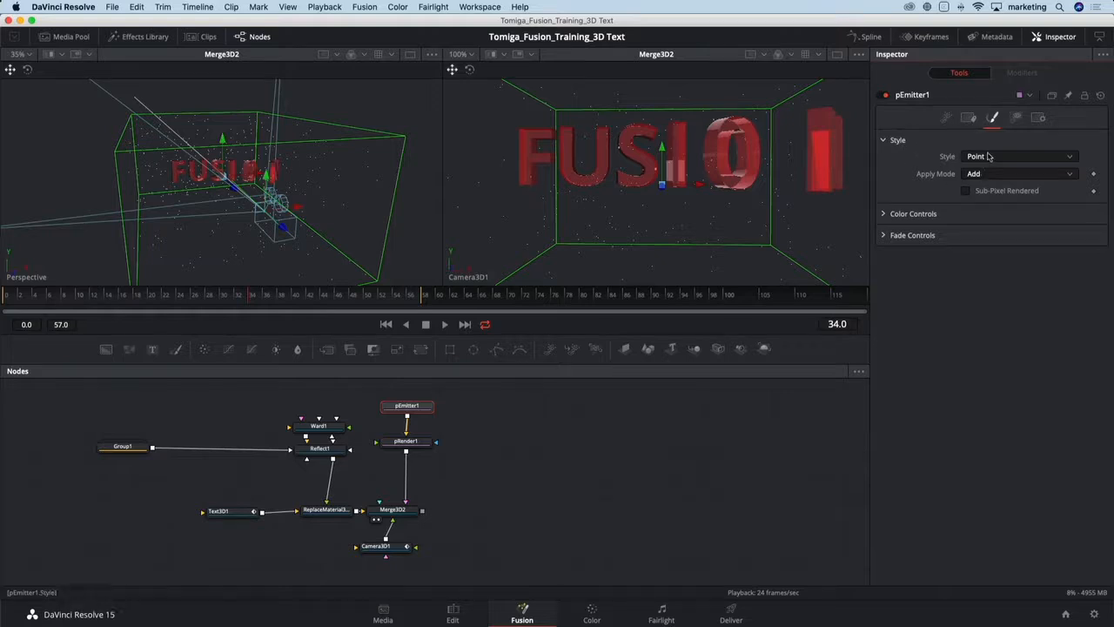
pyautogui.click(989, 156)
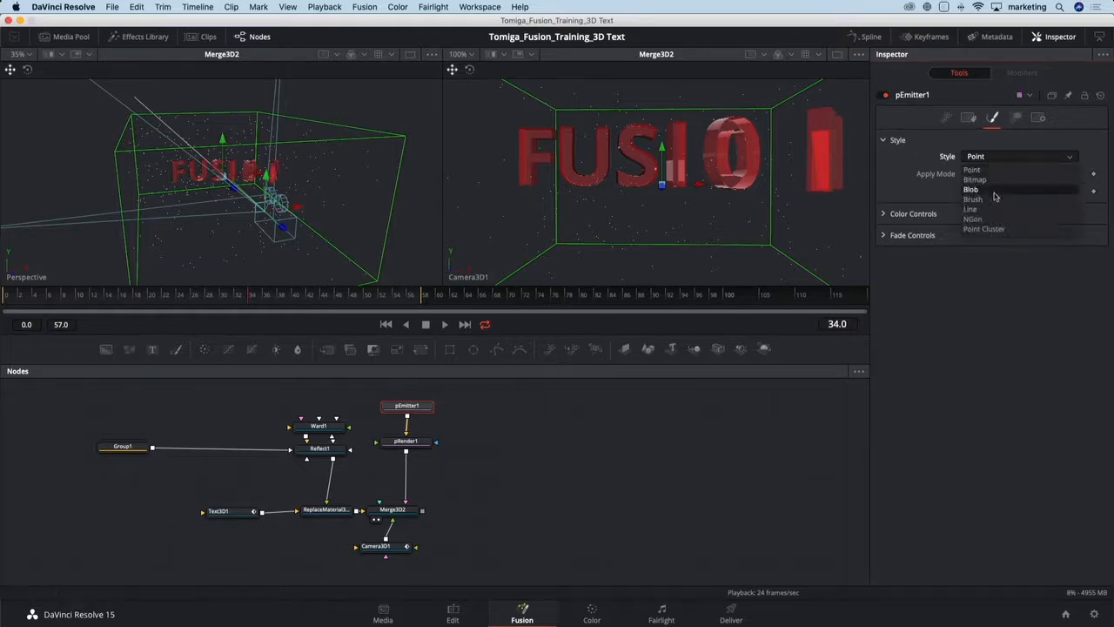
pyautogui.click(978, 215)
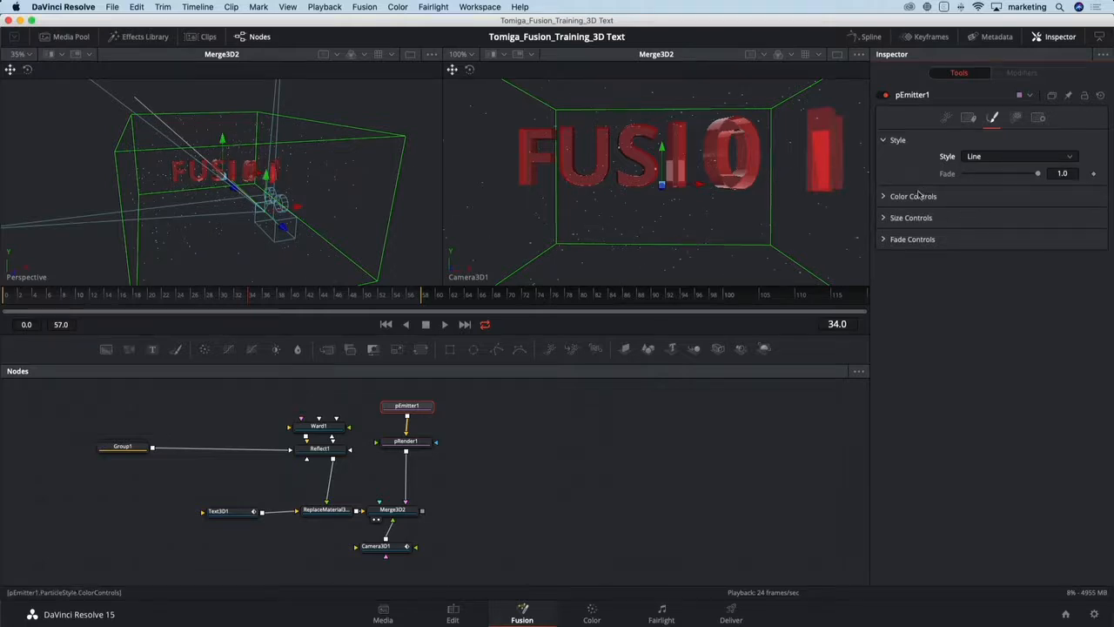
# - Play the animation and set the particle emitter's velocity to about 0.315
pyautogui.click(883, 220)
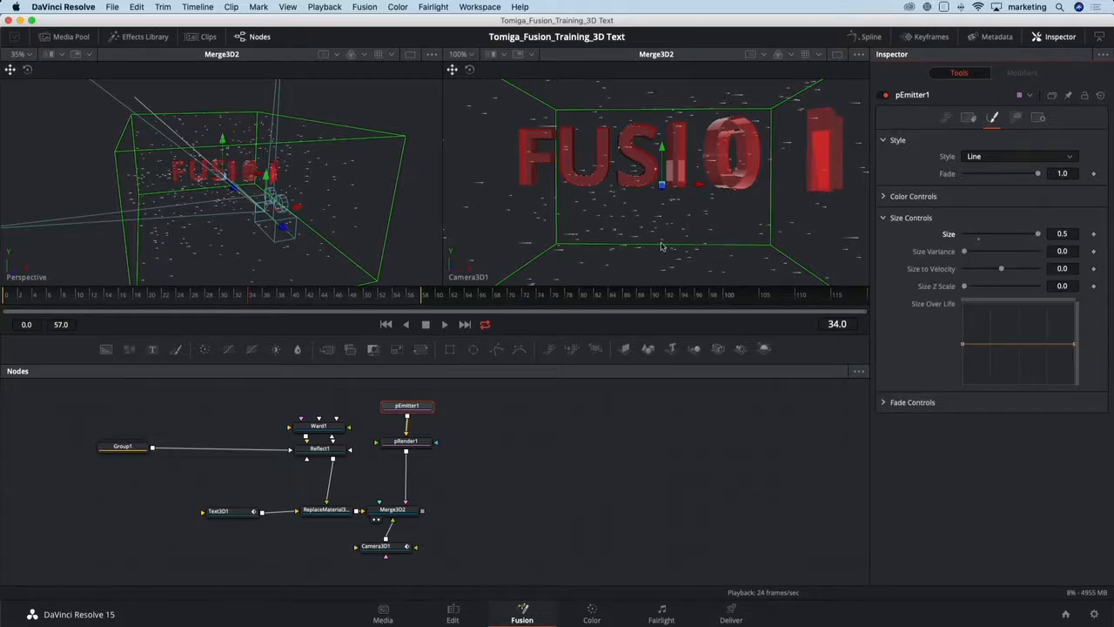
pyautogui.click(949, 119)
pyautogui.press('space')
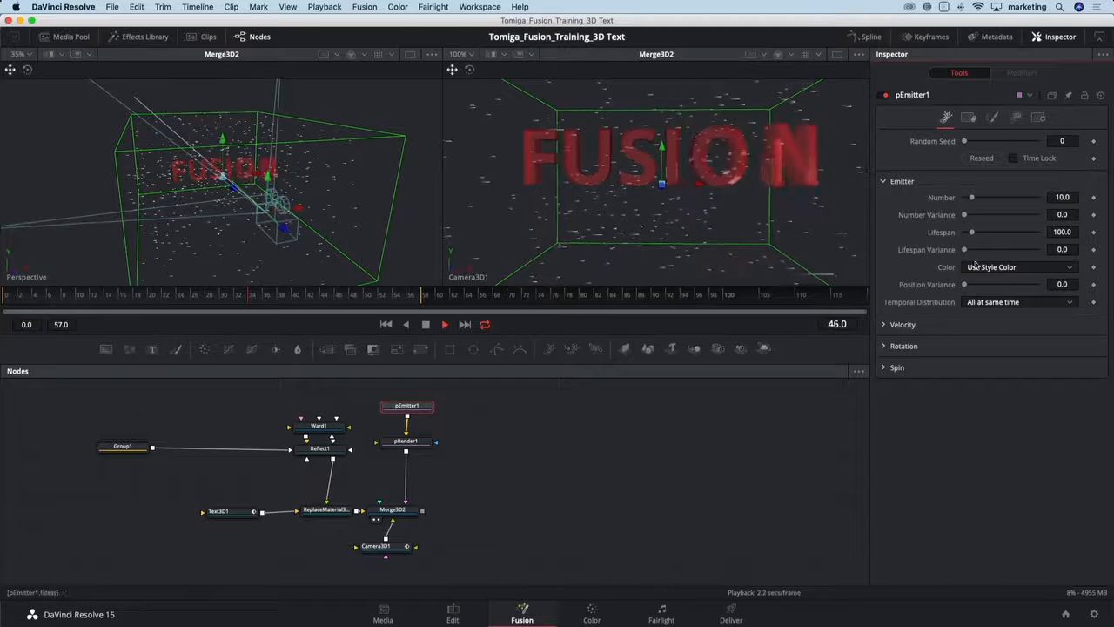
pyautogui.click(884, 325)
pyautogui.moveTo(965, 340); pyautogui.dragTo(988, 347)
pyautogui.moveTo(987, 342); pyautogui.dragTo(992, 343)
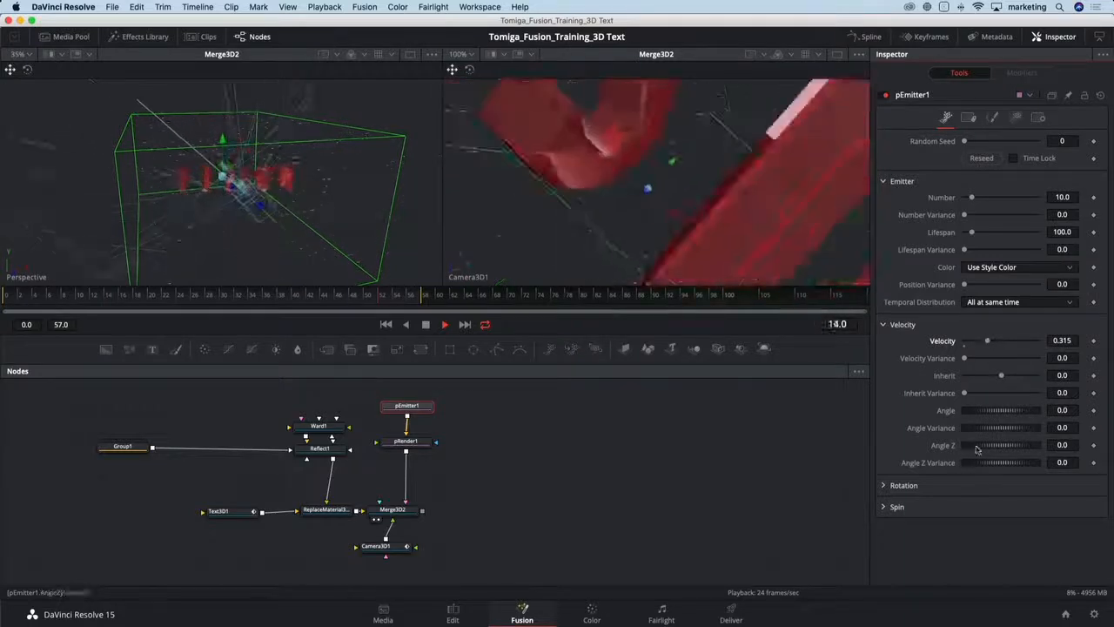
# - Set the velocity Angle Z of the particles to -90
pyautogui.click(1064, 445)
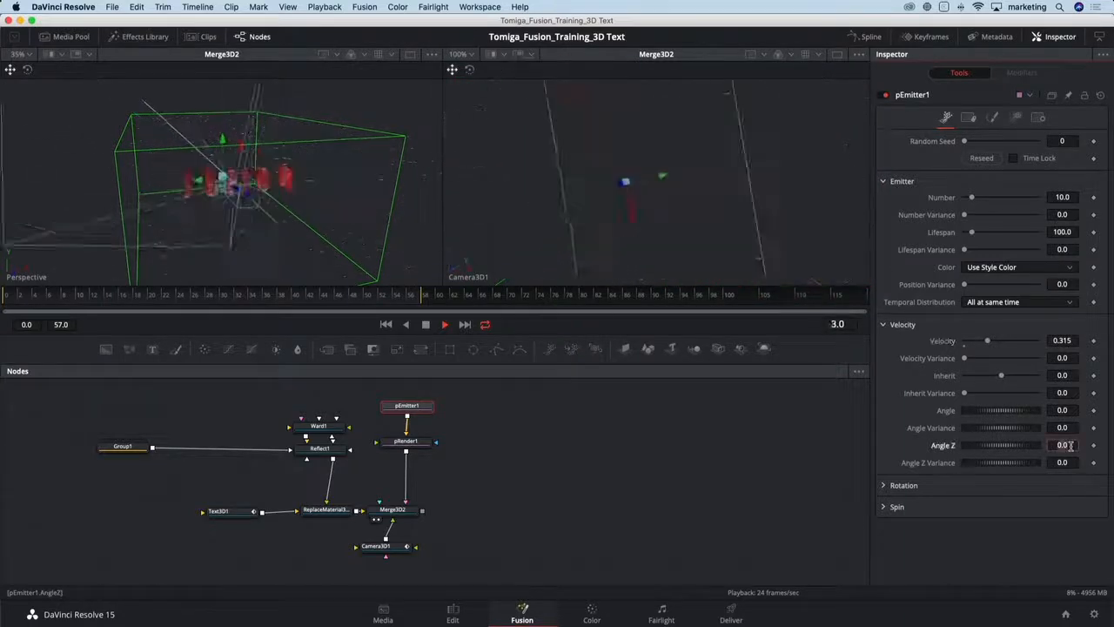
pyautogui.write('-90')
pyautogui.press('Tab')
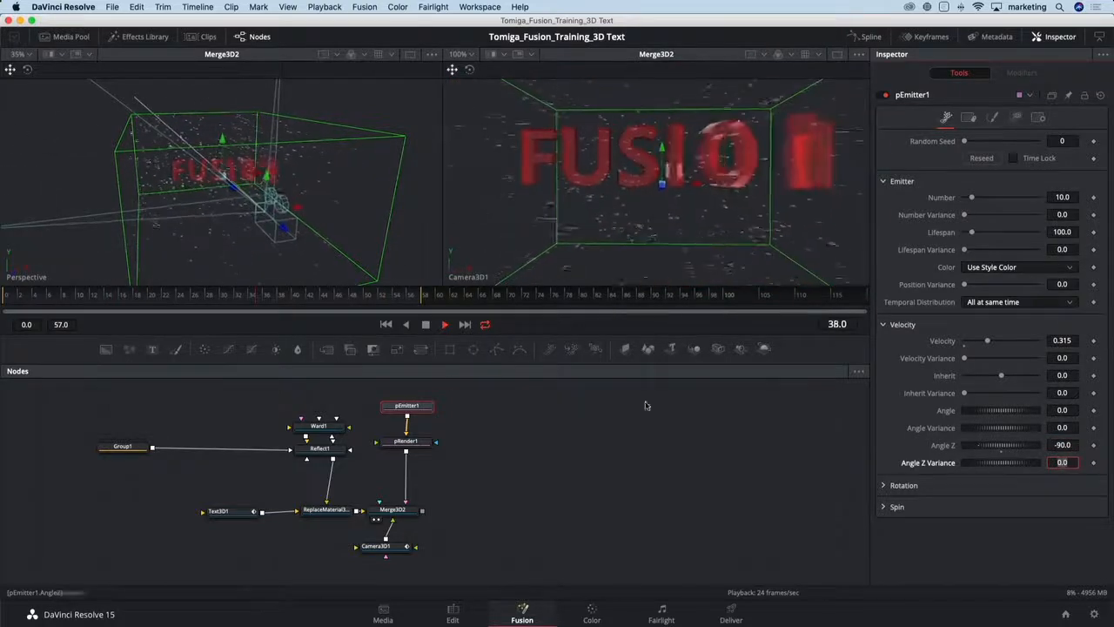
# - Set the particle rotation's Y Variance to 90
pyautogui.moveTo(358, 229); pyautogui.dragTo(398, 288)
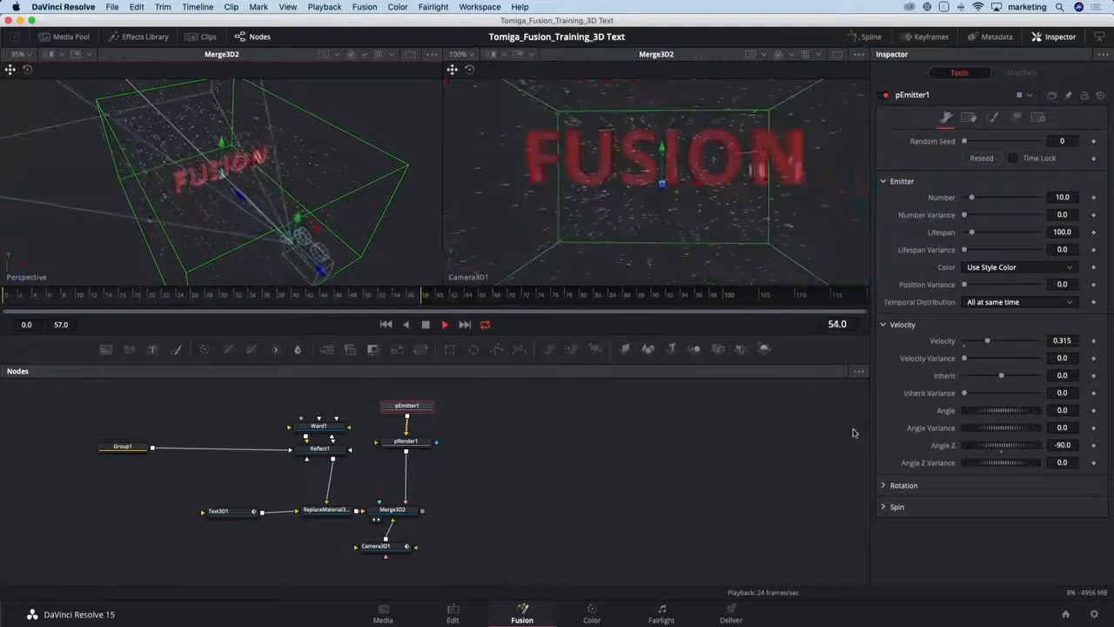
pyautogui.click(890, 483)
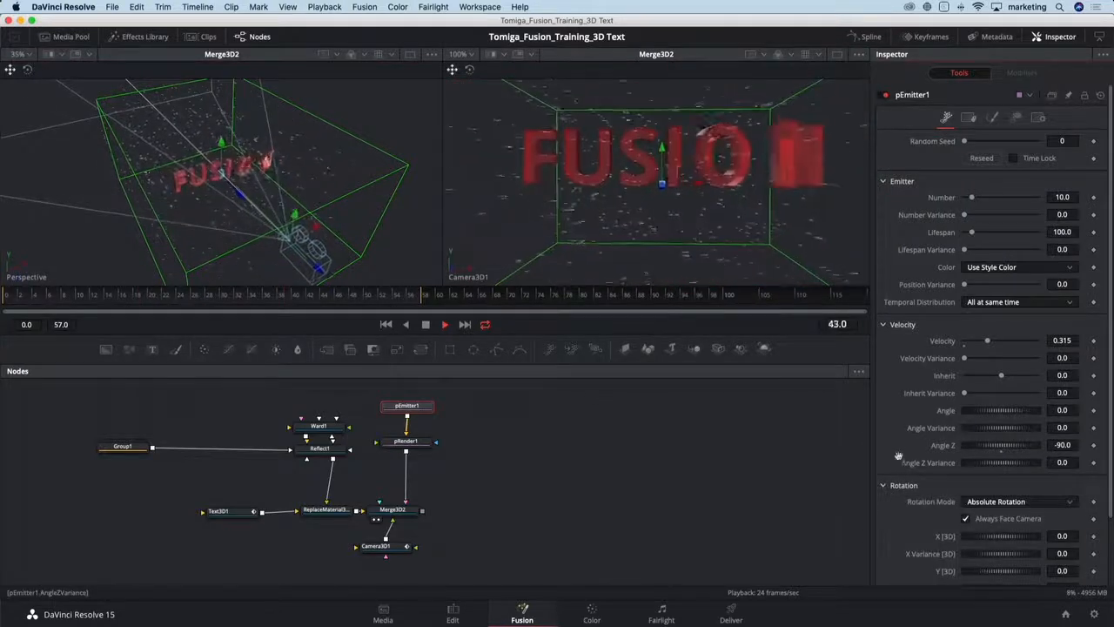
pyautogui.scroll(-3, 898, 456)
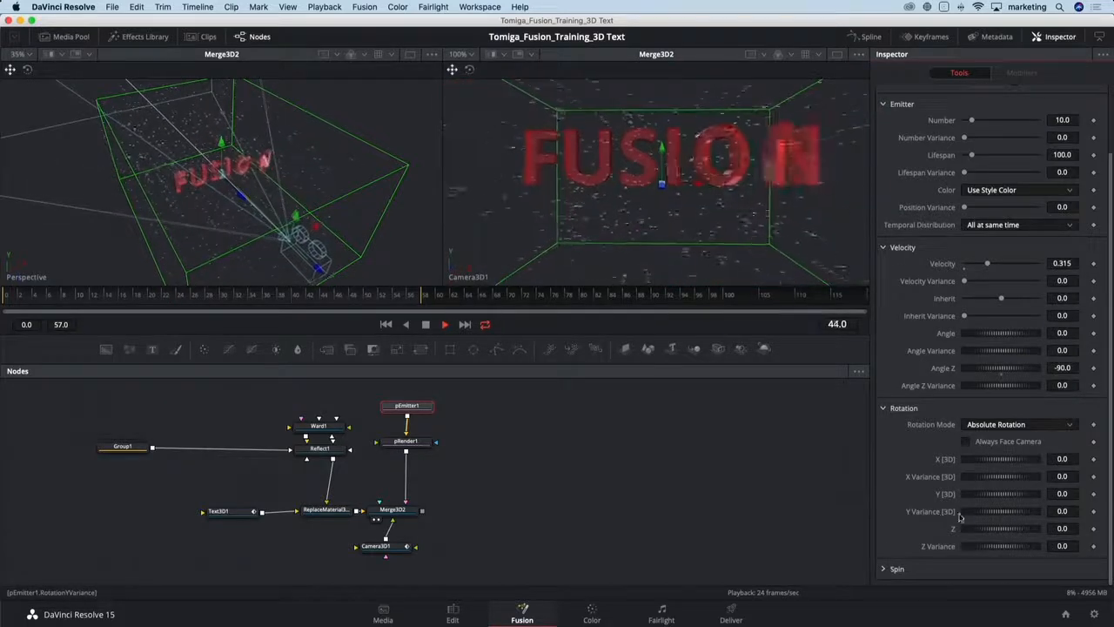
pyautogui.click(1064, 511)
pyautogui.write('90')
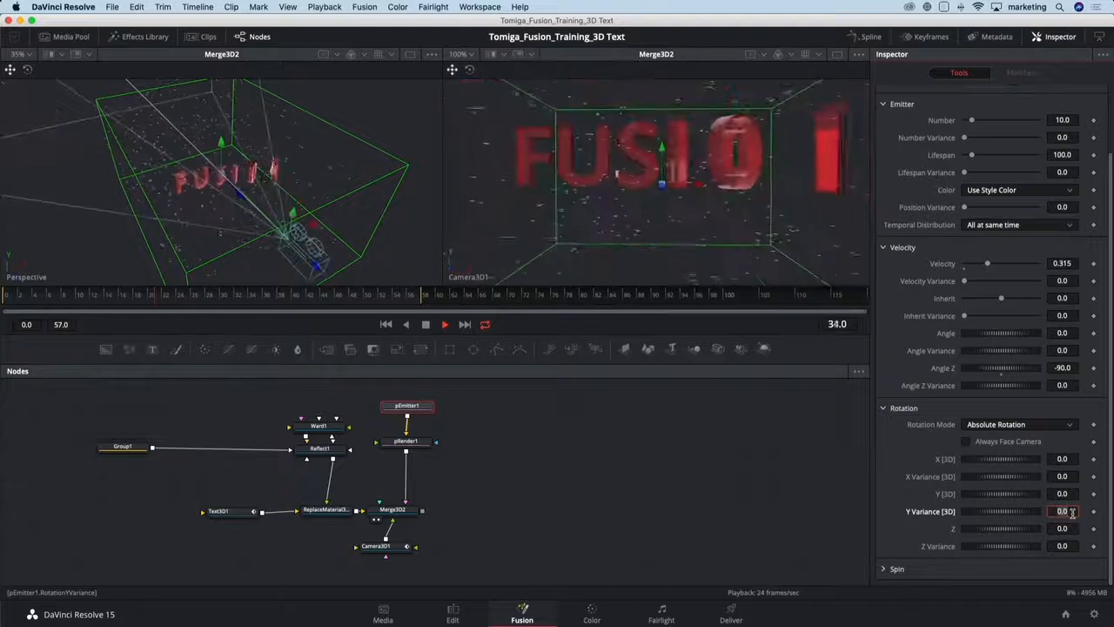
pyautogui.press('Tab')
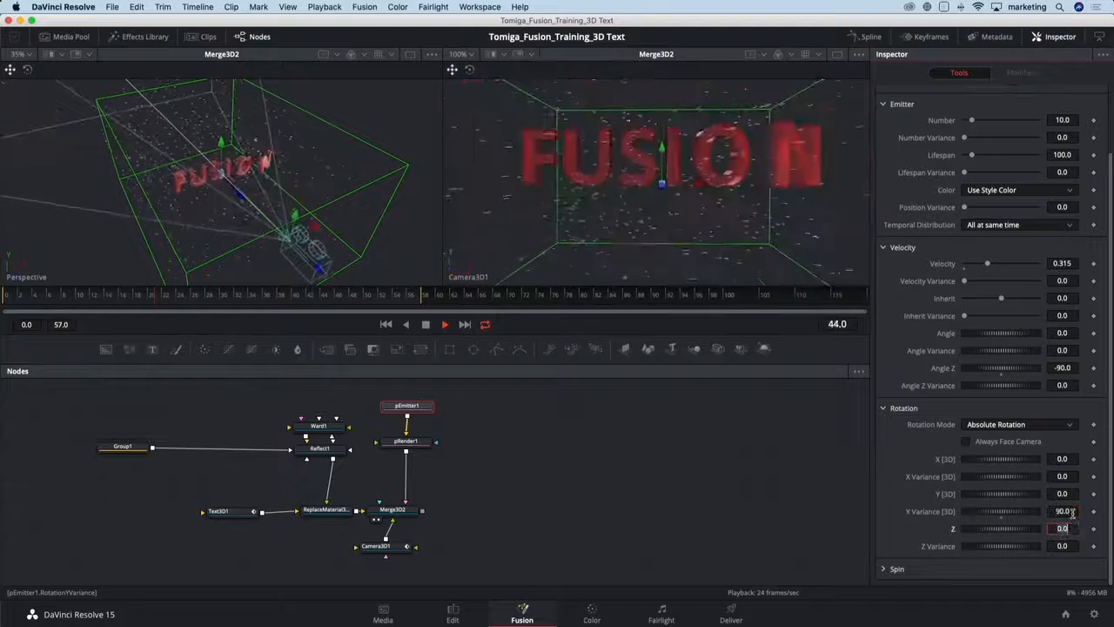
pyautogui.click(1002, 518)
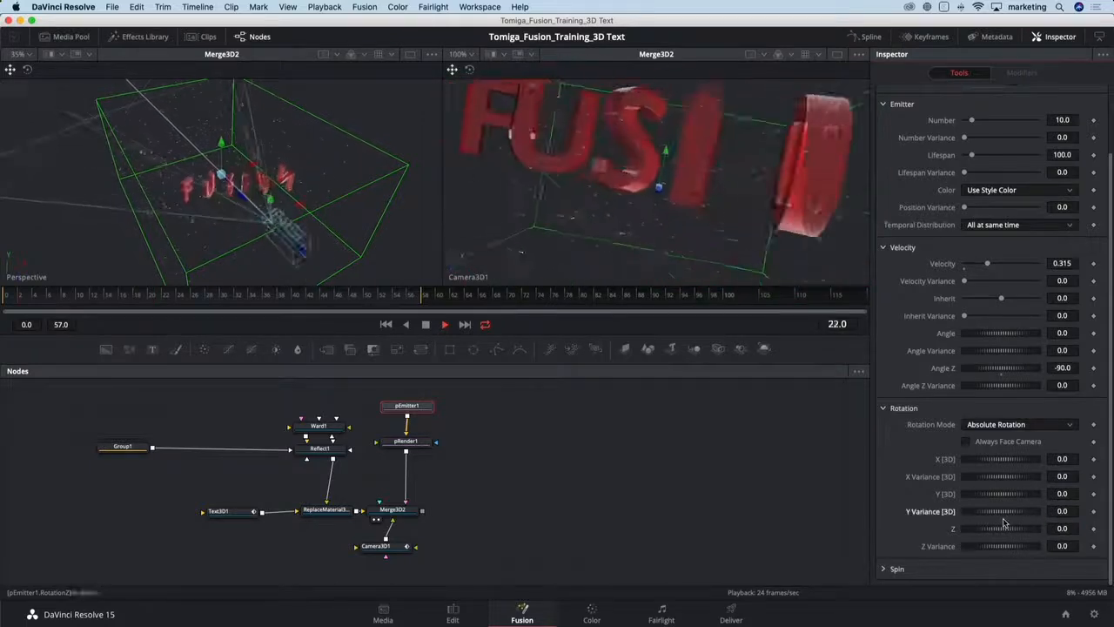
# - Set the particle rotation's Y (3D) value to 90
pyautogui.click(1069, 494)
pyautogui.write('90')
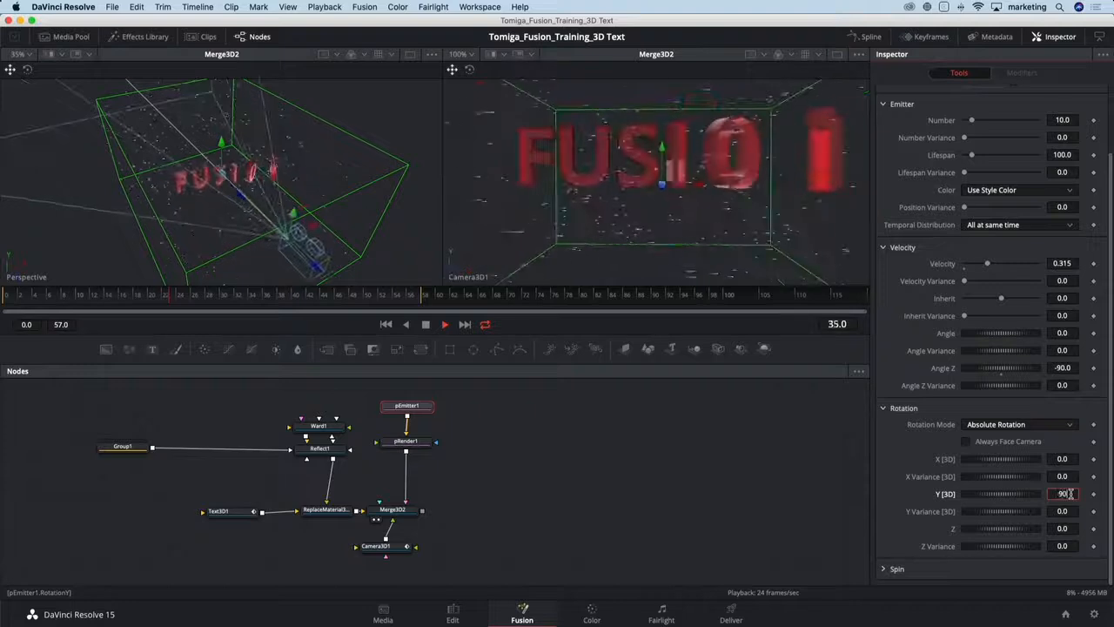
pyautogui.press('Tab')
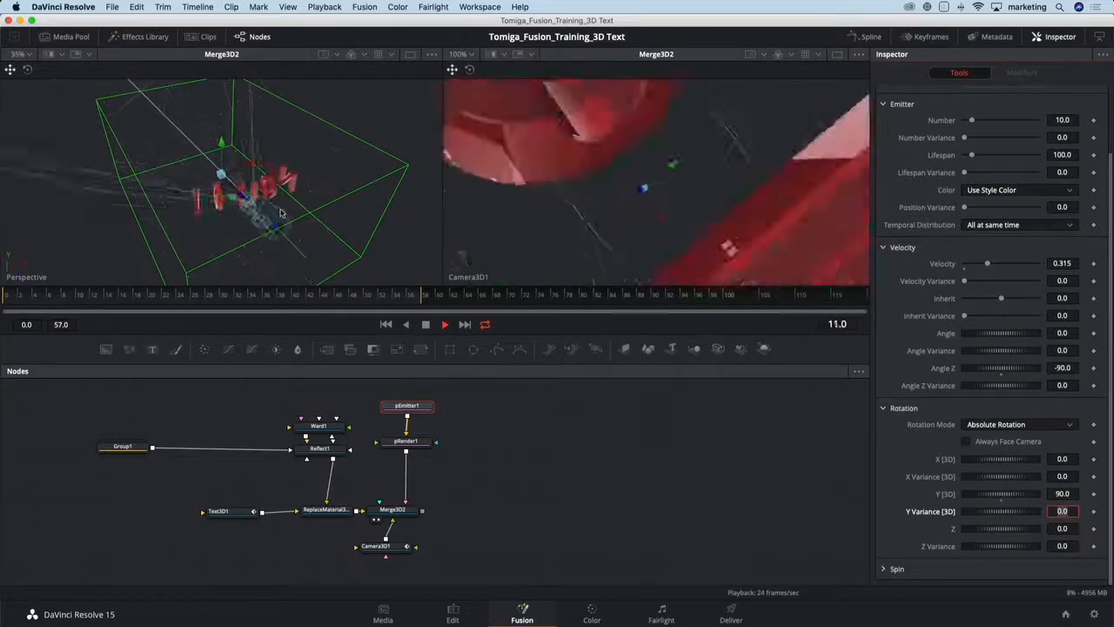
pyautogui.moveTo(282, 214); pyautogui.dragTo(307, 177)
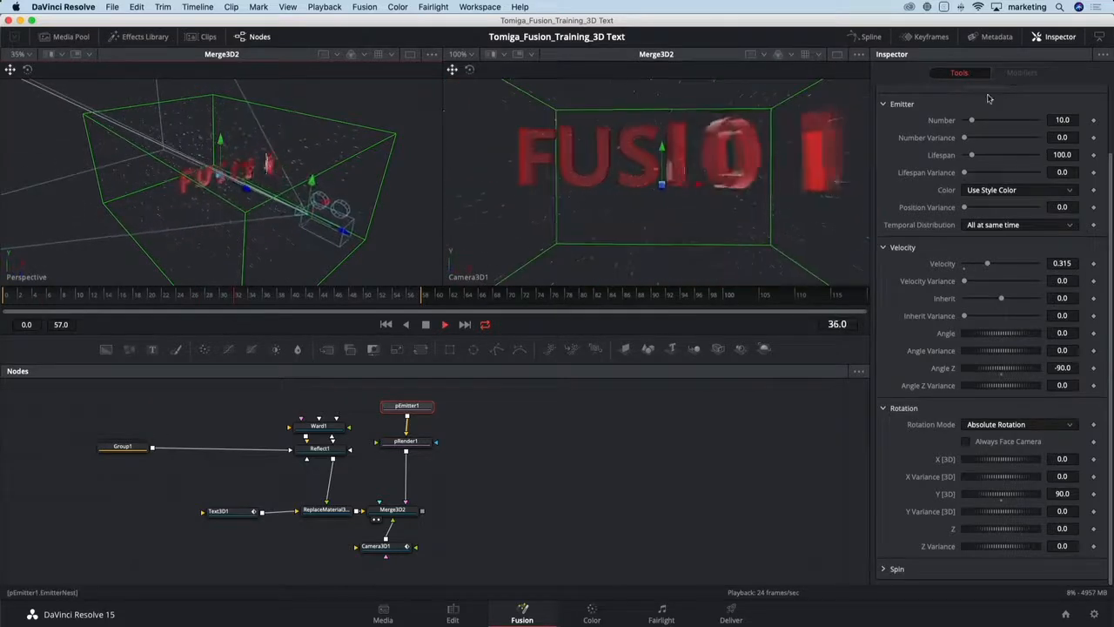
# - Reshape the particles' Size Over Life curve so size rises to a peak and tapers off toward the end
pyautogui.scroll(3, 964, 157)
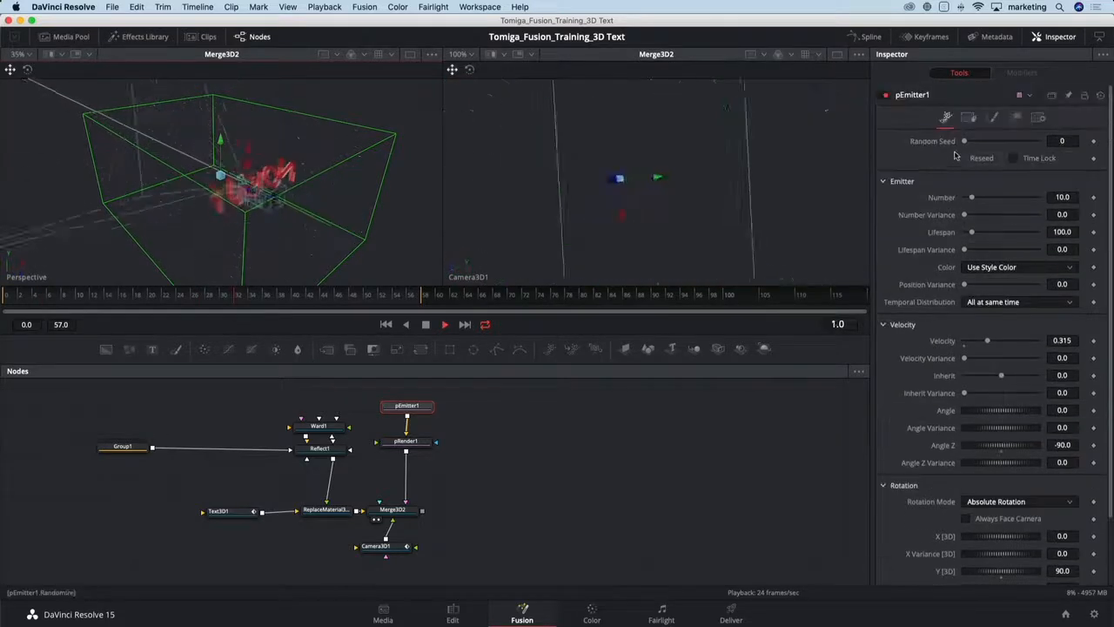
pyautogui.click(993, 118)
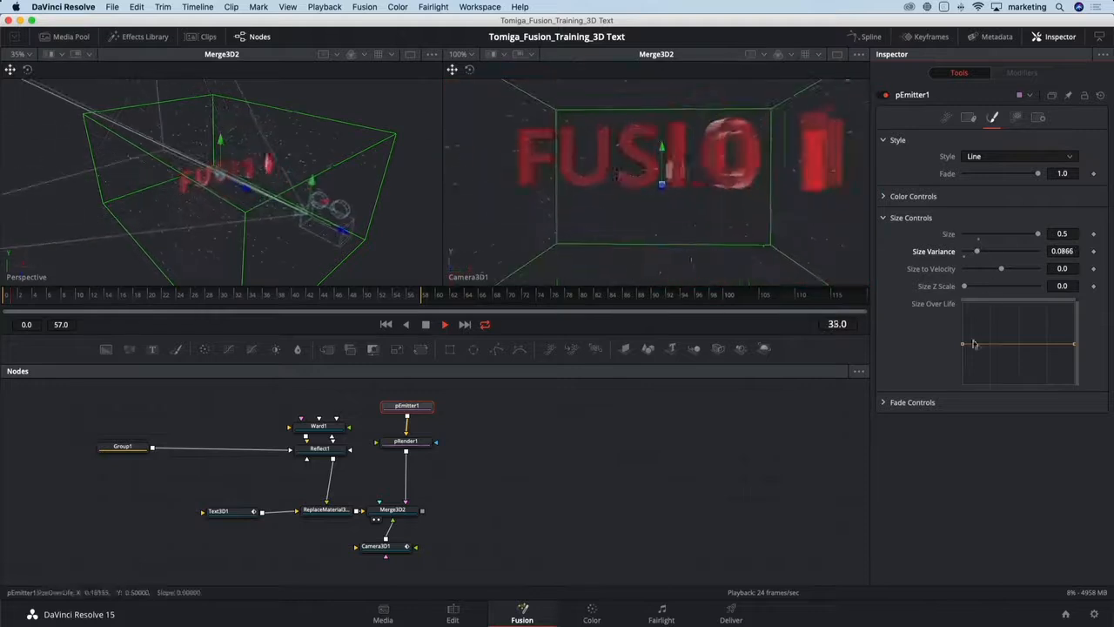
pyautogui.click(1000, 343)
pyautogui.moveTo(1000, 343); pyautogui.dragTo(963, 349)
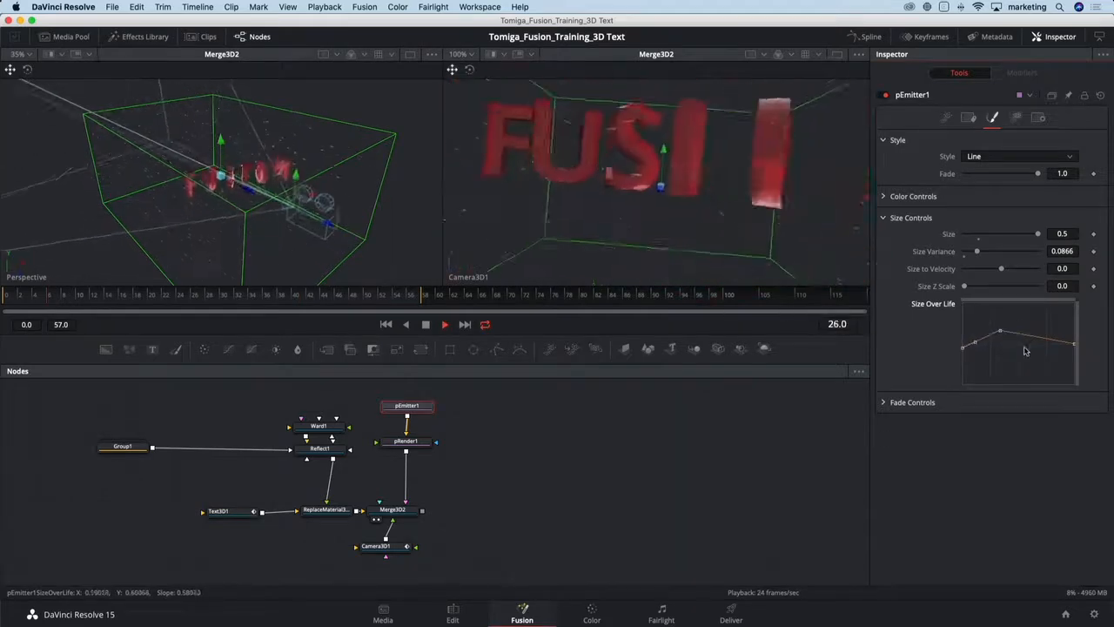
pyautogui.moveTo(1074, 345); pyautogui.dragTo(1074, 350)
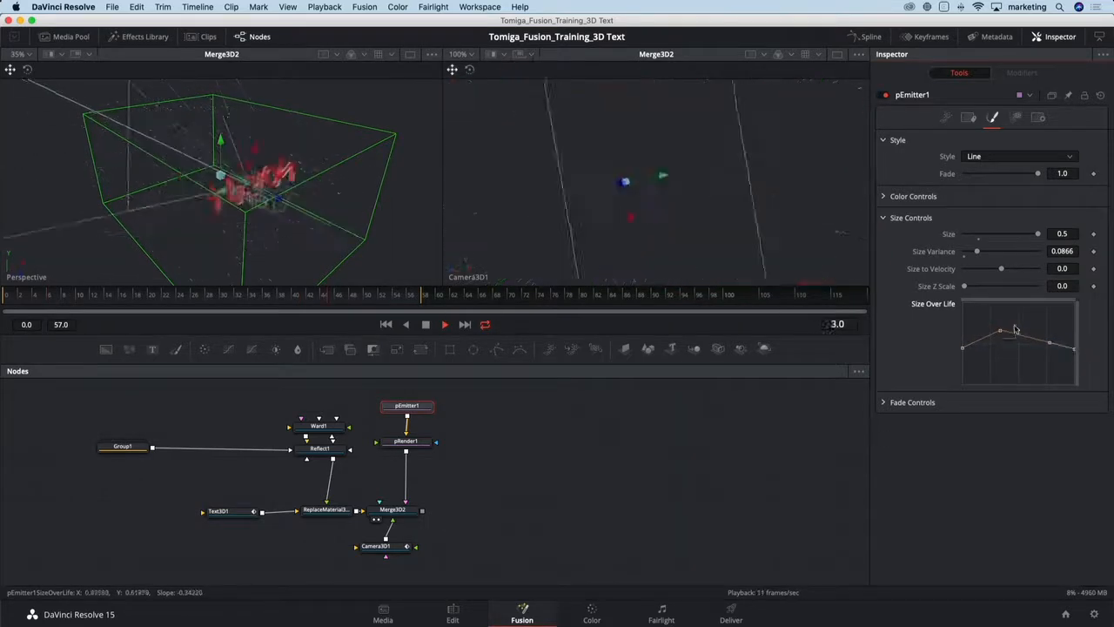
pyautogui.moveTo(1015, 327); pyautogui.dragTo(995, 341)
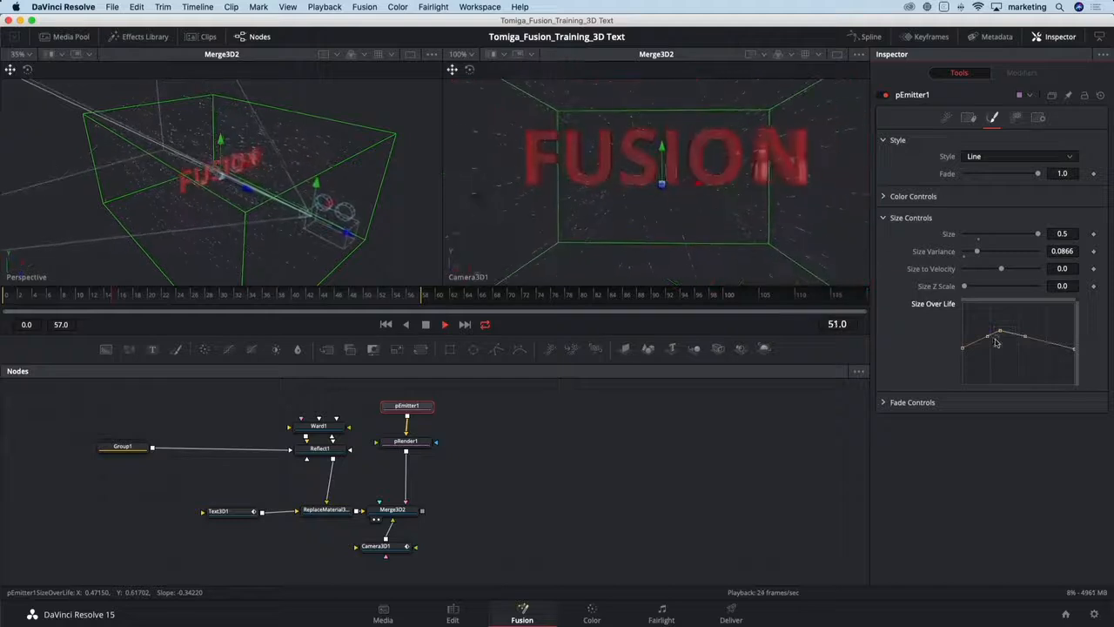
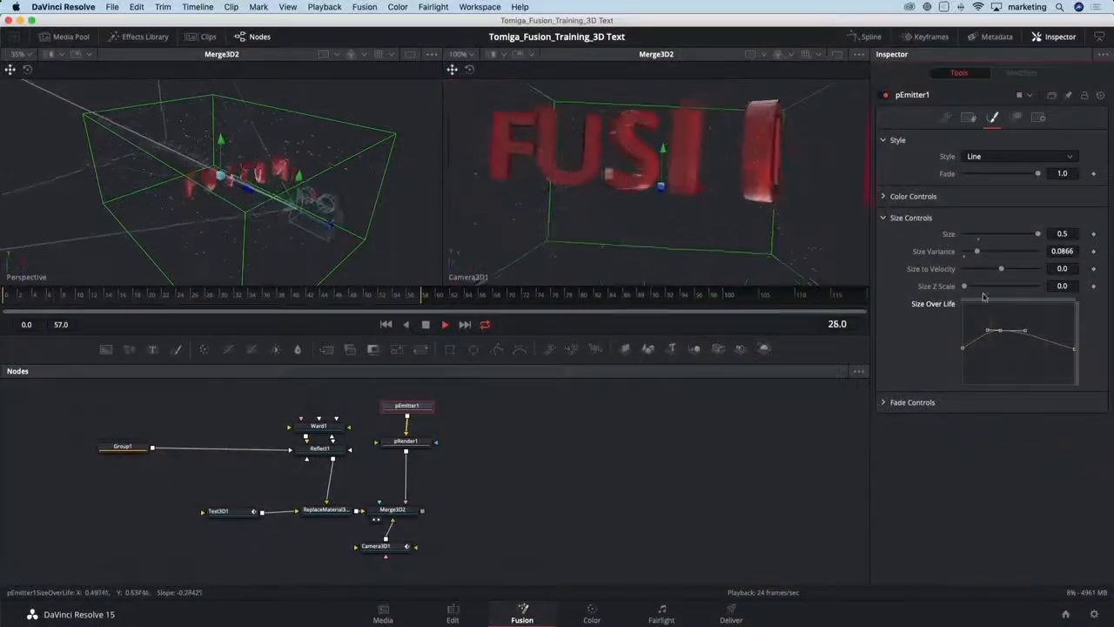
# - Set the particles' Fade In to 0.05 and Fade Out to 0.55
pyautogui.click(906, 402)
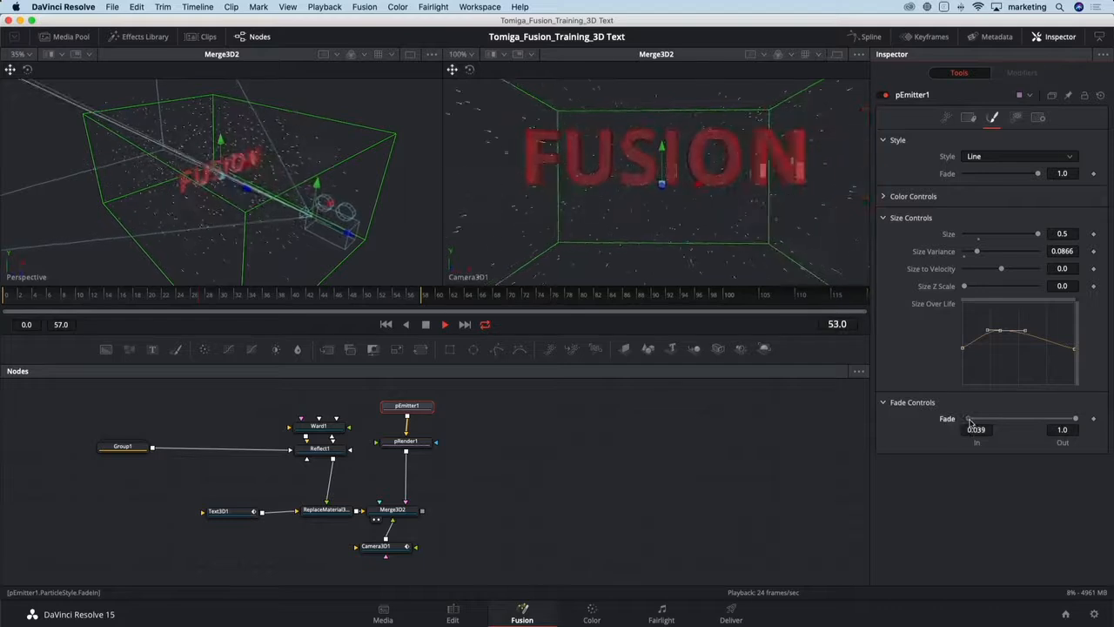
pyautogui.moveTo(971, 422); pyautogui.dragTo(971, 421)
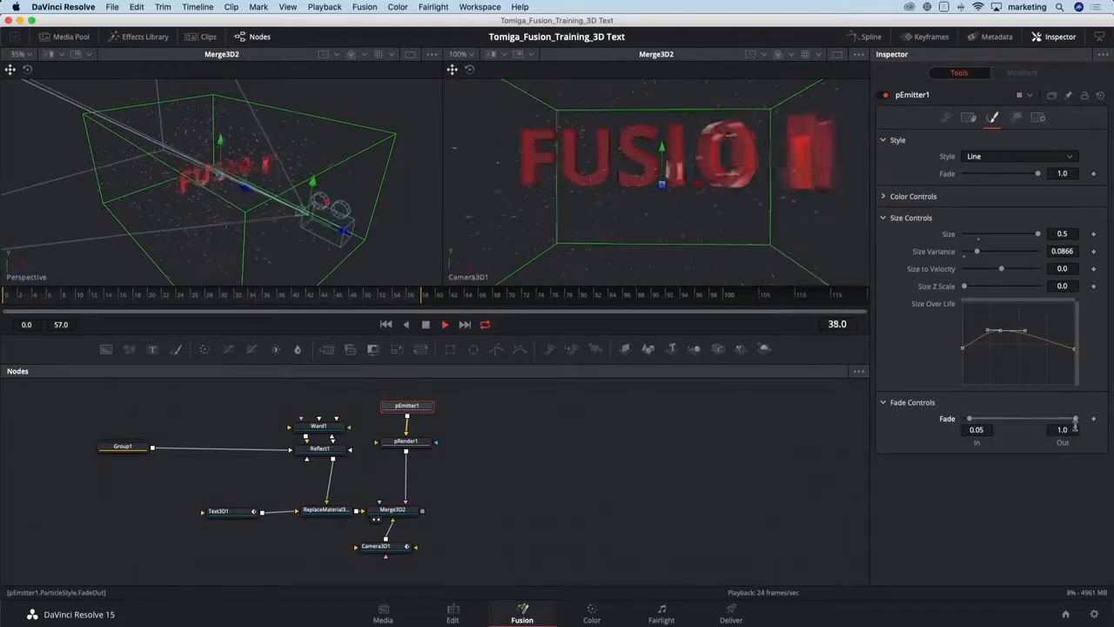
pyautogui.moveTo(1077, 420); pyautogui.dragTo(1031, 423)
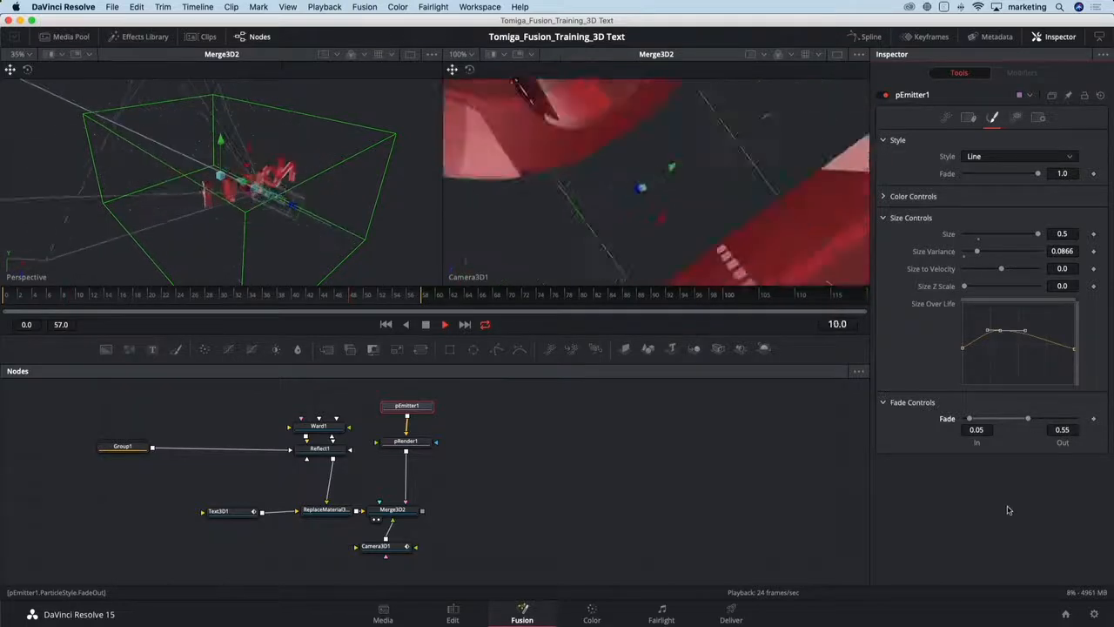
# - Set the emitter's Lifespan to 47 and Lifespan Variance to about 2.4
pyautogui.click(946, 117)
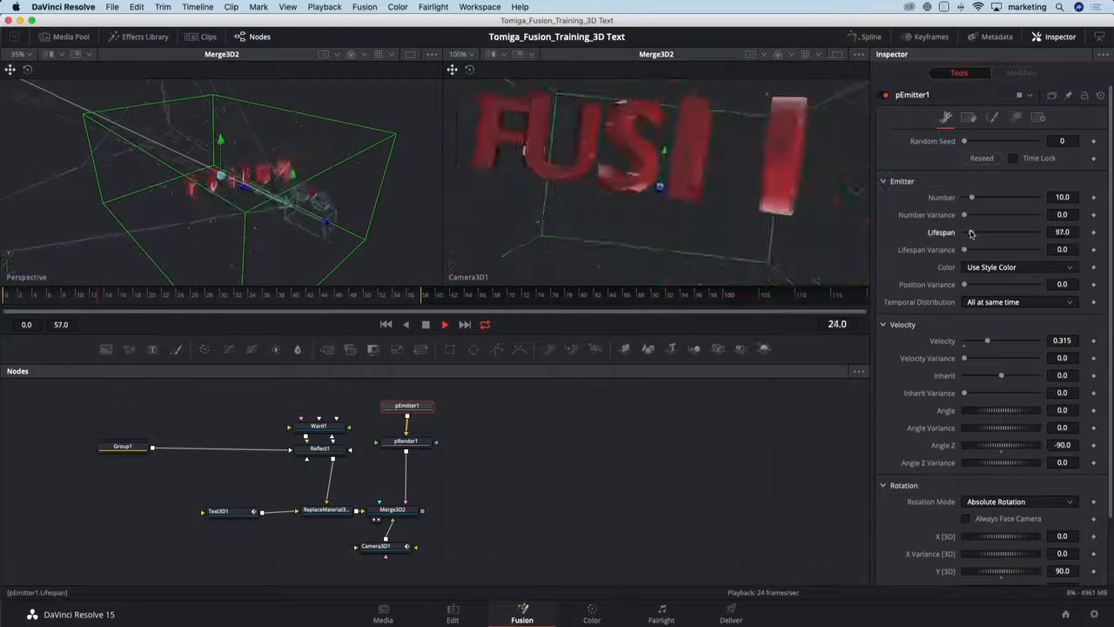
pyautogui.moveTo(972, 232); pyautogui.dragTo(965, 251)
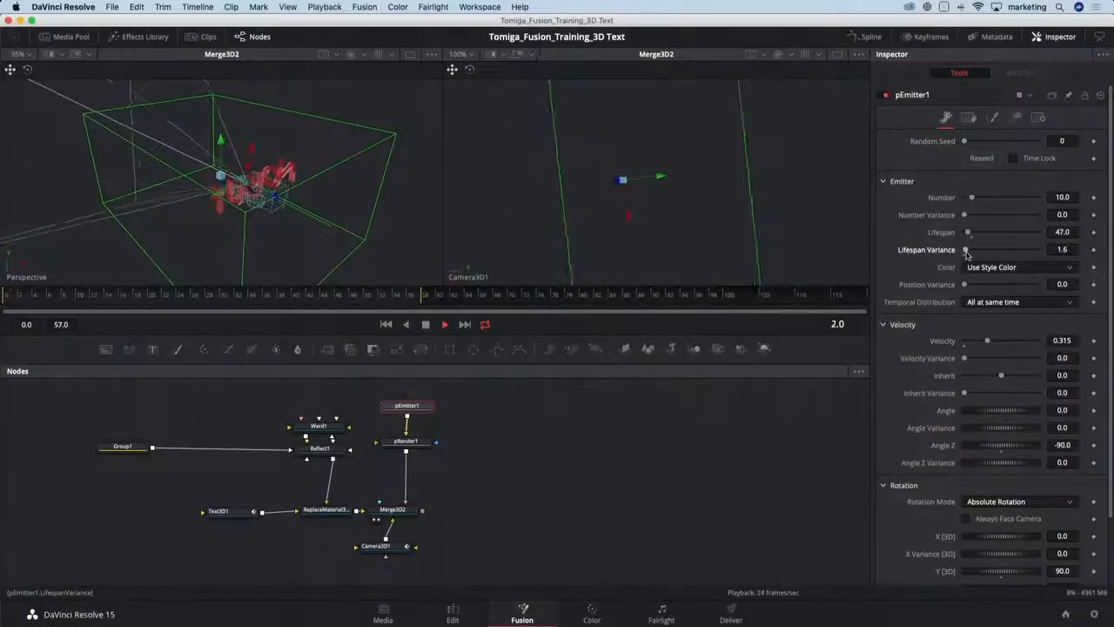
pyautogui.moveTo(967, 252); pyautogui.dragTo(967, 250)
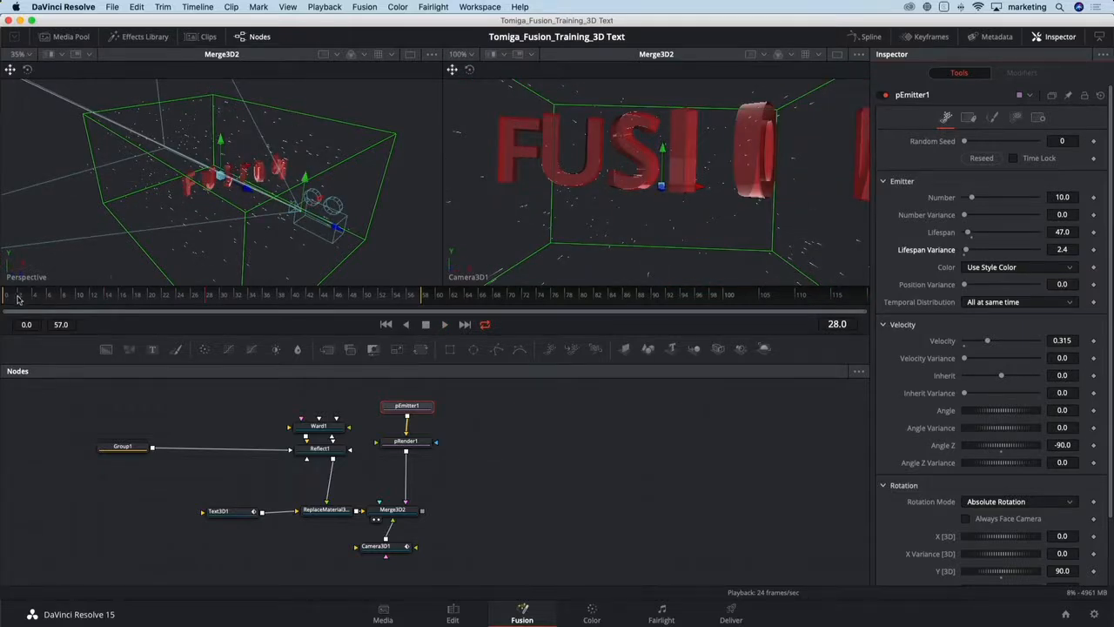
# - Keyframe the emitter Number at 400 on frame 0 and at 0 on frame 1
pyautogui.moveTo(17, 298); pyautogui.dragTo(3, 300)
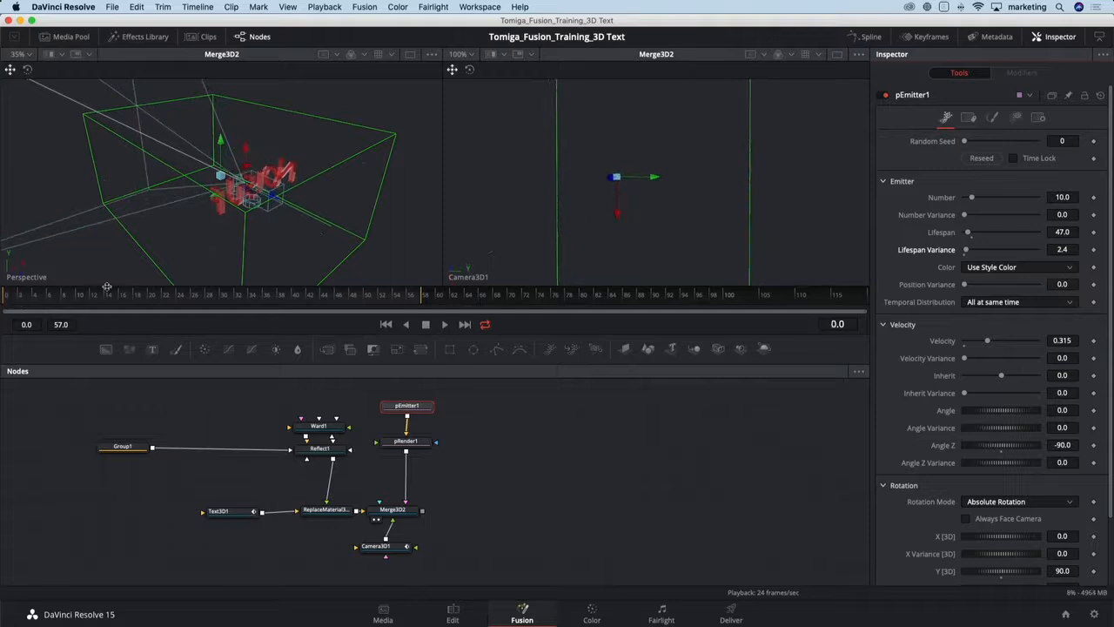
pyautogui.click(1061, 197)
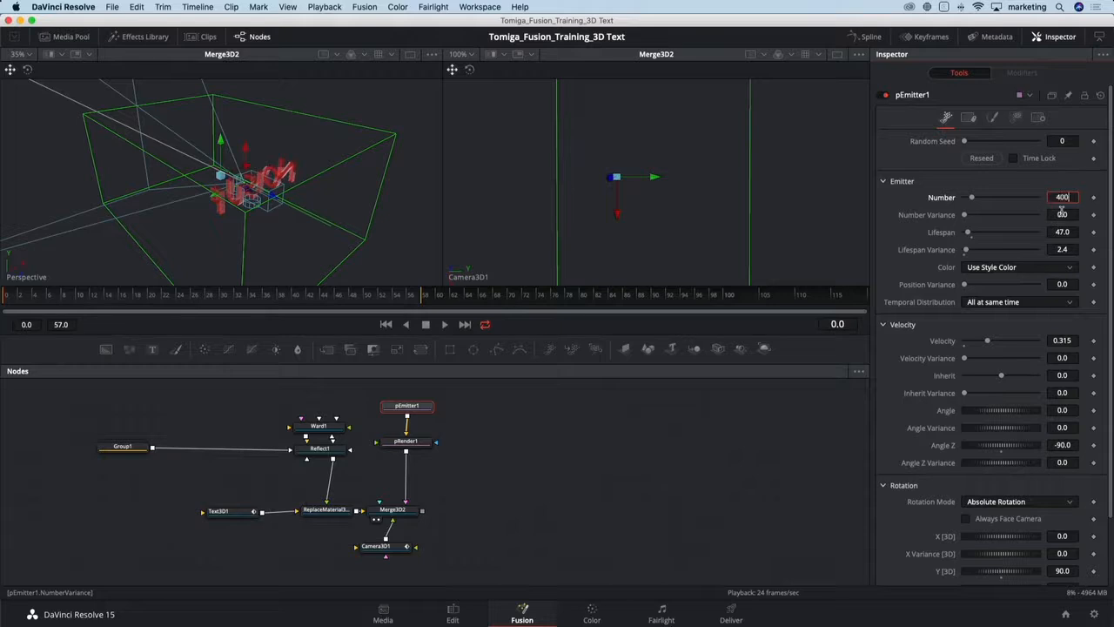
pyautogui.write('400')
pyautogui.click(1062, 213)
pyautogui.click(1095, 197)
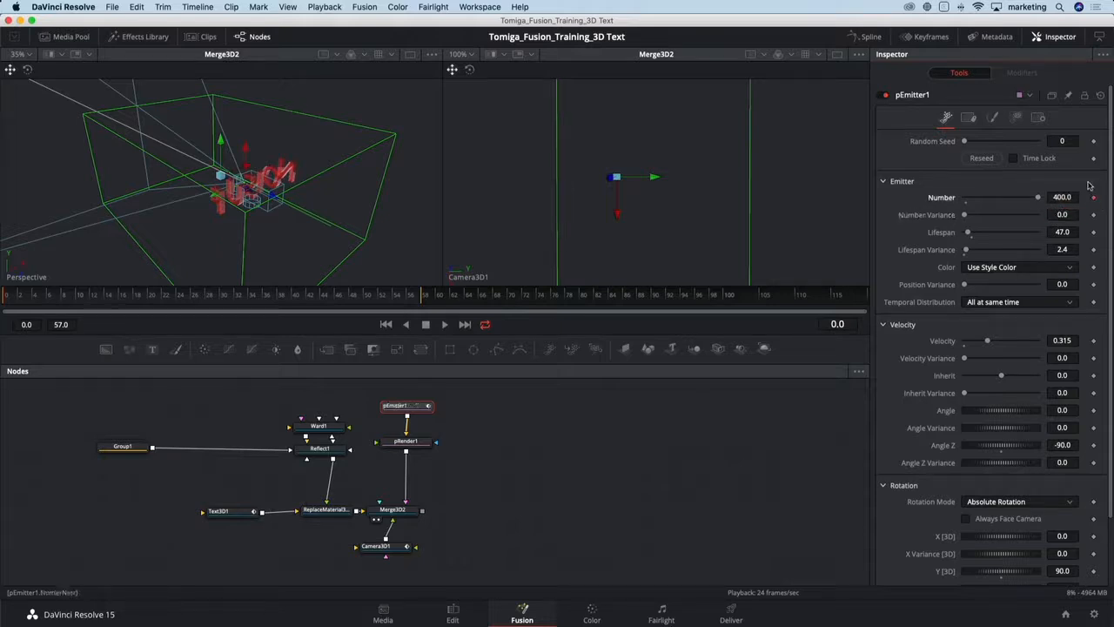
pyautogui.press('Right')
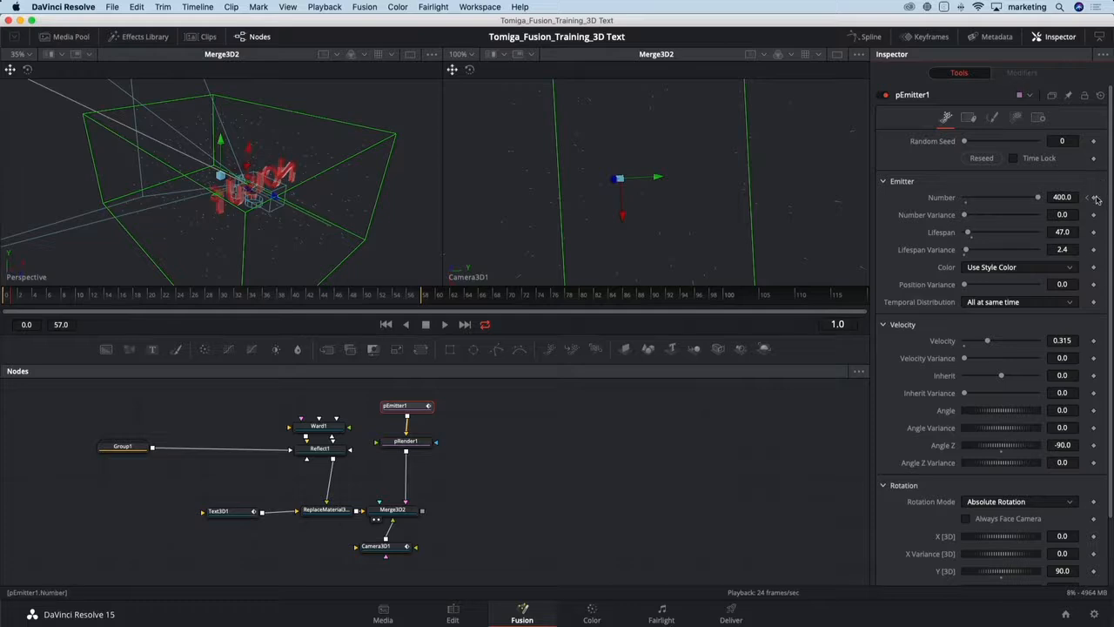
pyautogui.click(1071, 197)
pyautogui.write('0')
pyautogui.press('Tab')
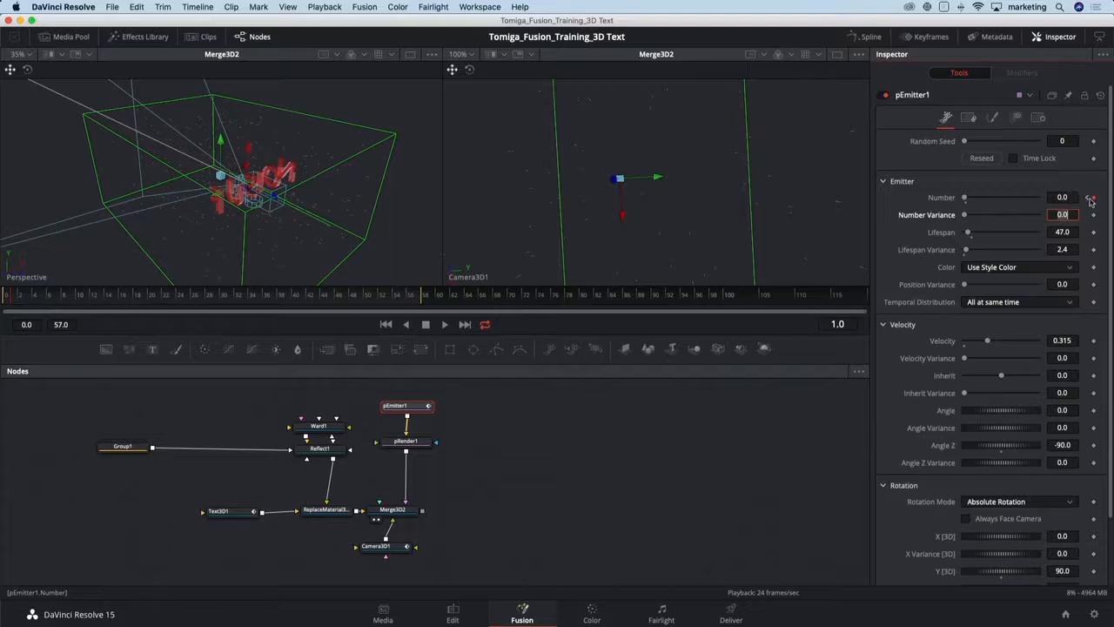
# - Play back the particle animation from the first keyframe
pyautogui.click(1089, 198)
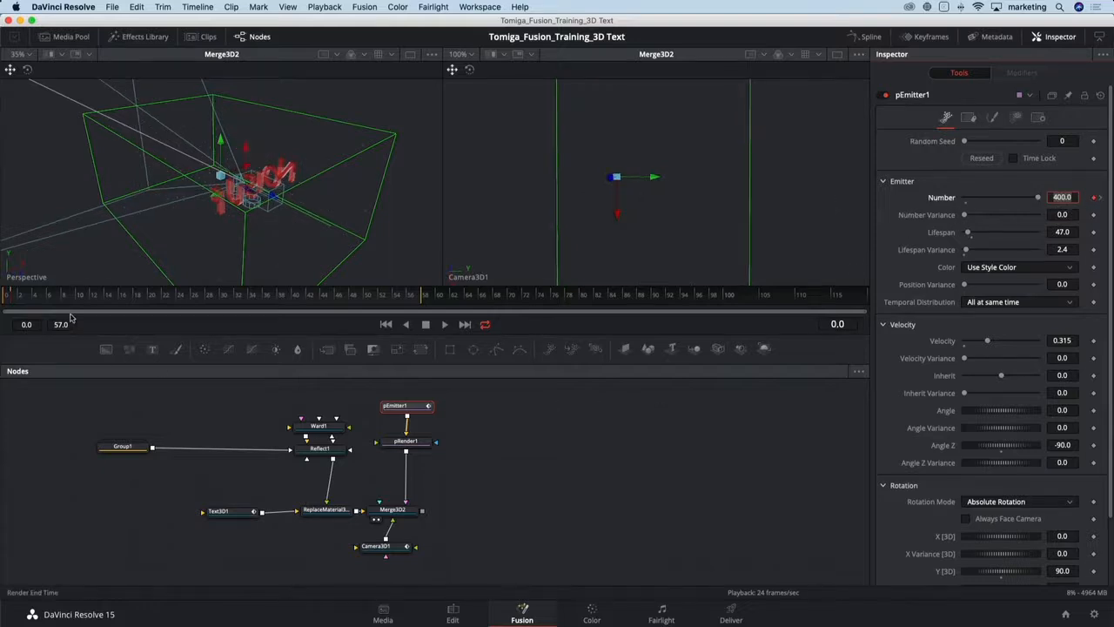
pyautogui.moveTo(70, 300); pyautogui.dragTo(1, 302)
pyautogui.press('space')
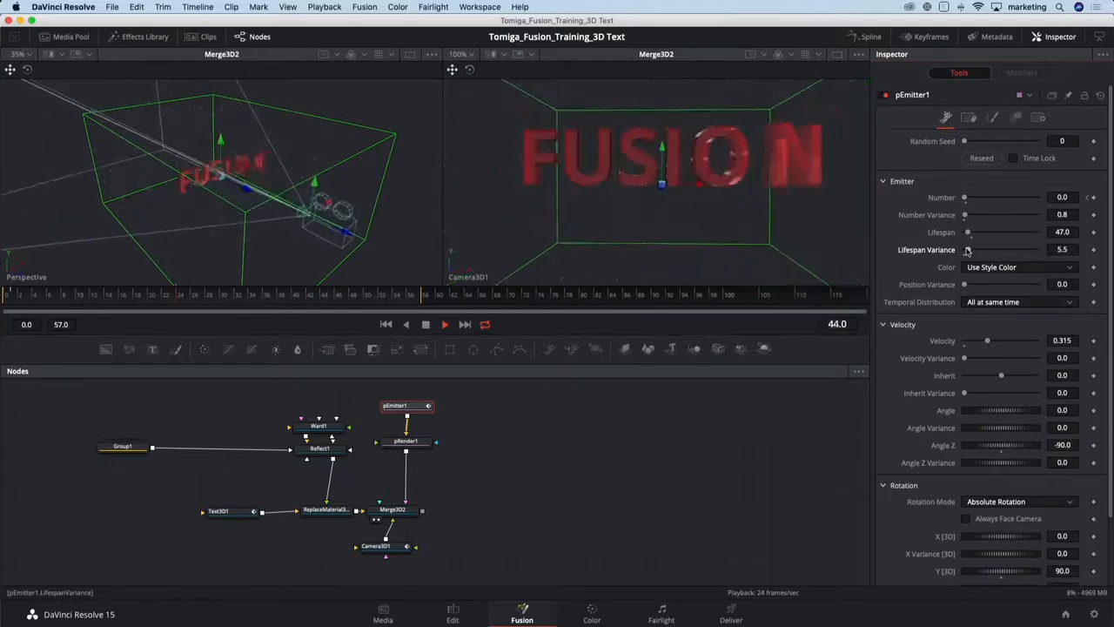
pyautogui.press('space')
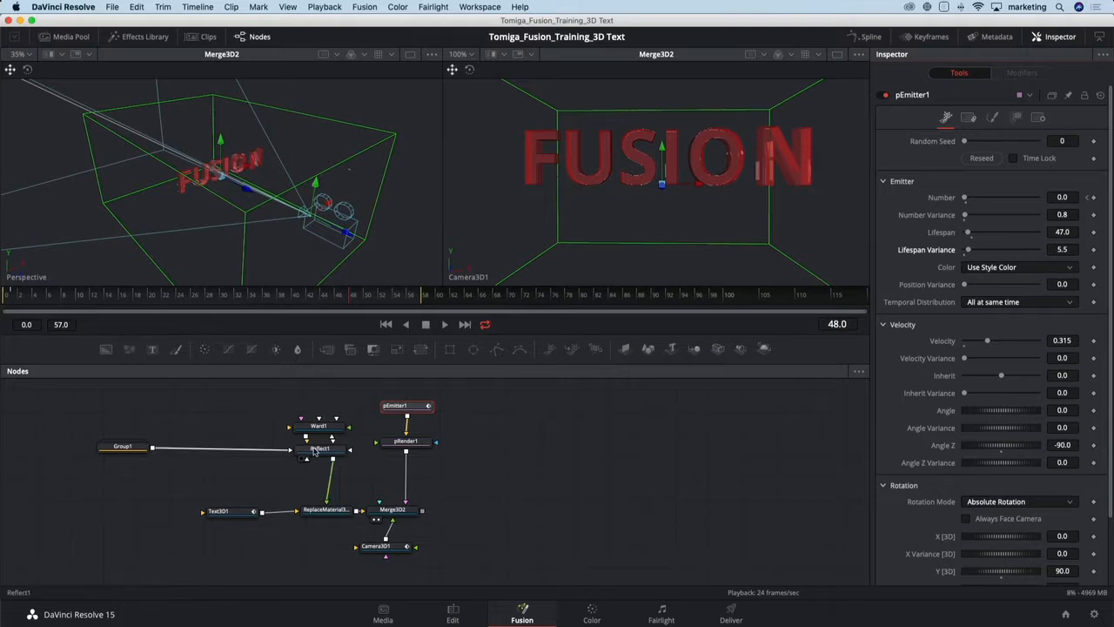
# - Inside Group1, keyframe SphereMap1's rotation at frame 119 with X -190.4, Y -114.8 and Z 224.3
pyautogui.moveTo(263, 468); pyautogui.dragTo(331, 464)
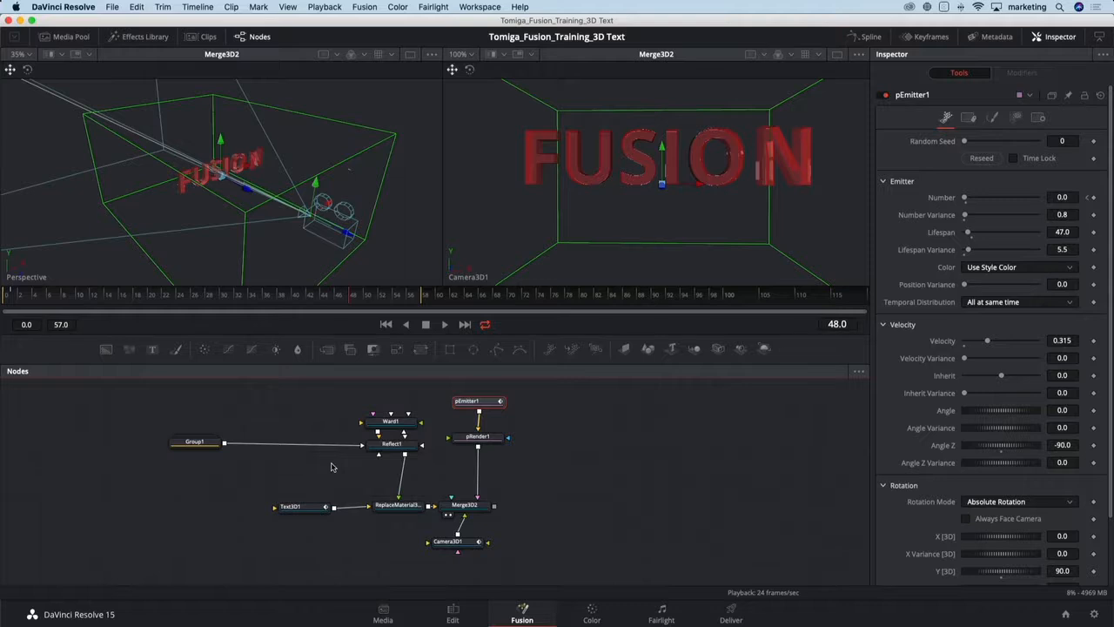
pyautogui.moveTo(187, 446); pyautogui.dragTo(111, 445)
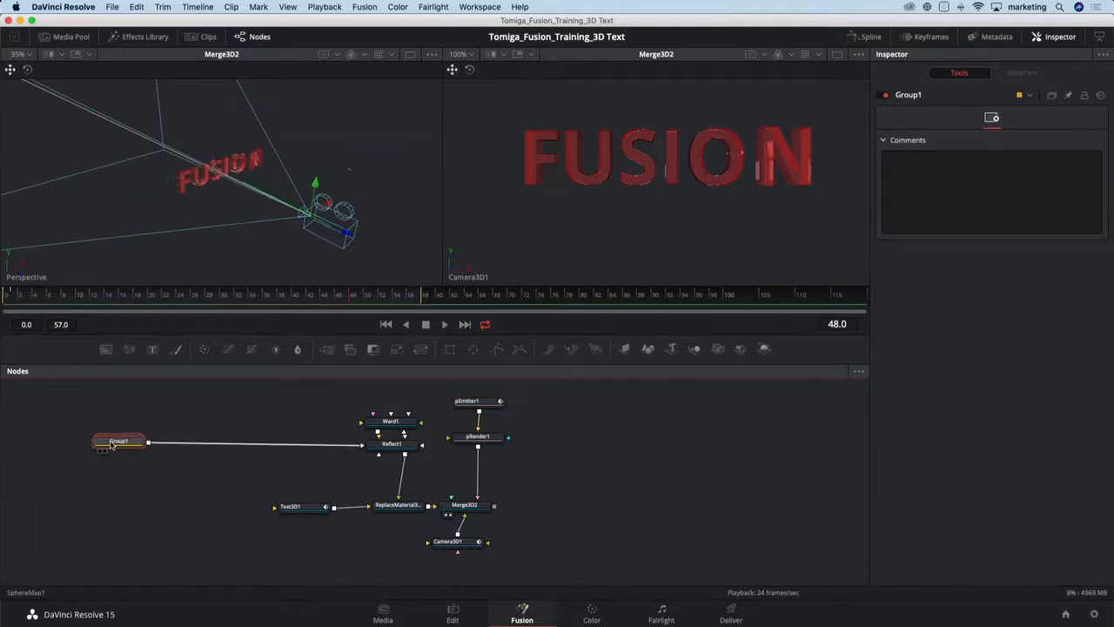
pyautogui.click(130, 441)
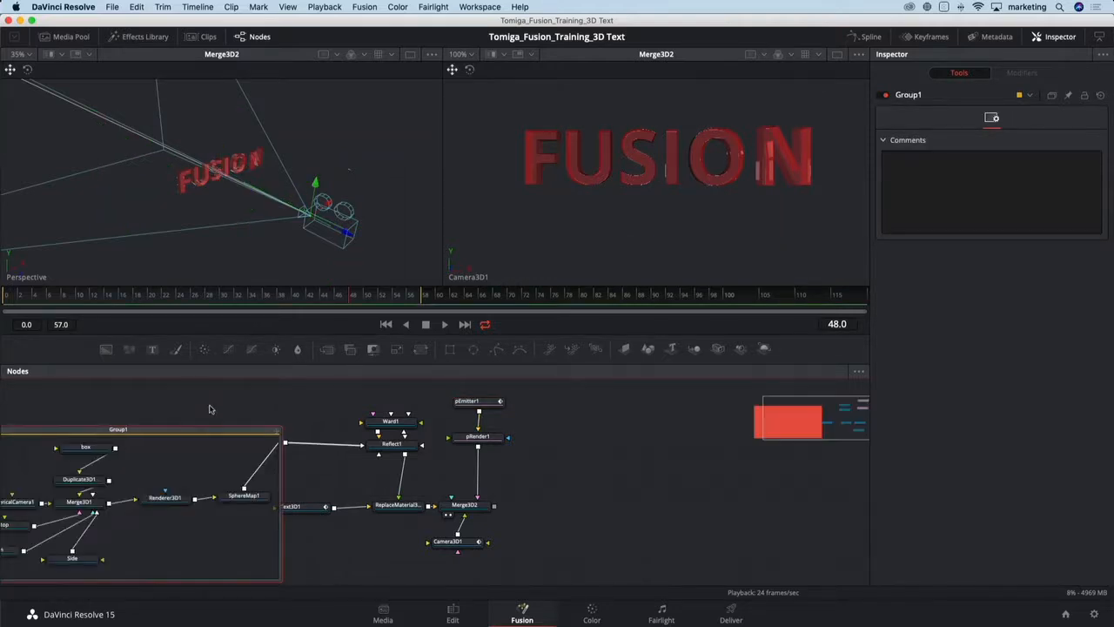
pyautogui.moveTo(231, 397); pyautogui.dragTo(390, 380)
pyautogui.click(403, 477)
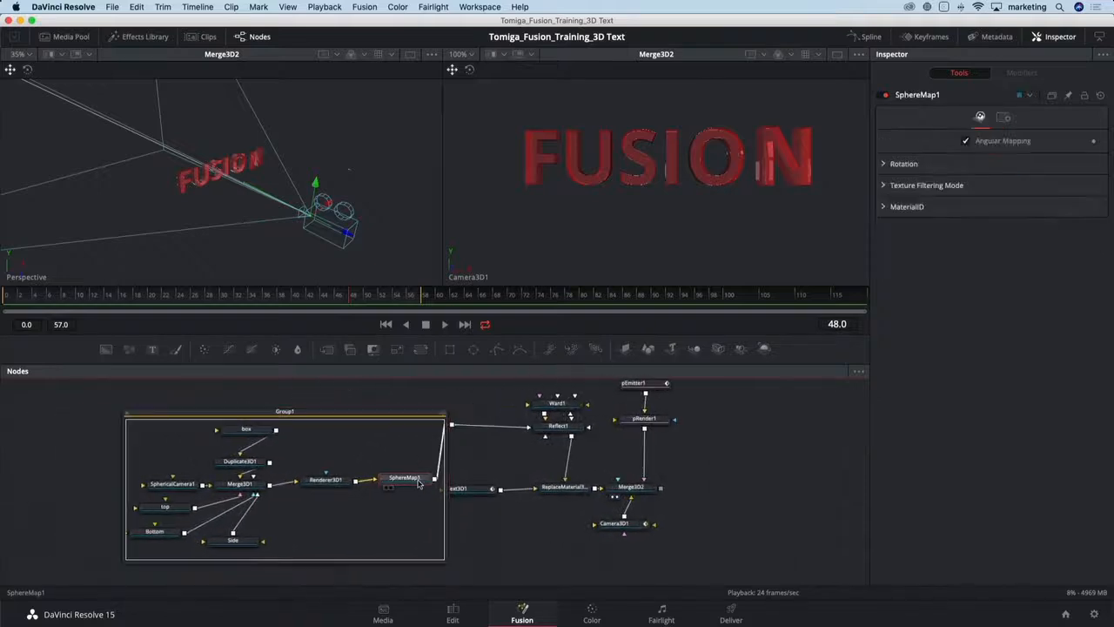
pyautogui.click(884, 164)
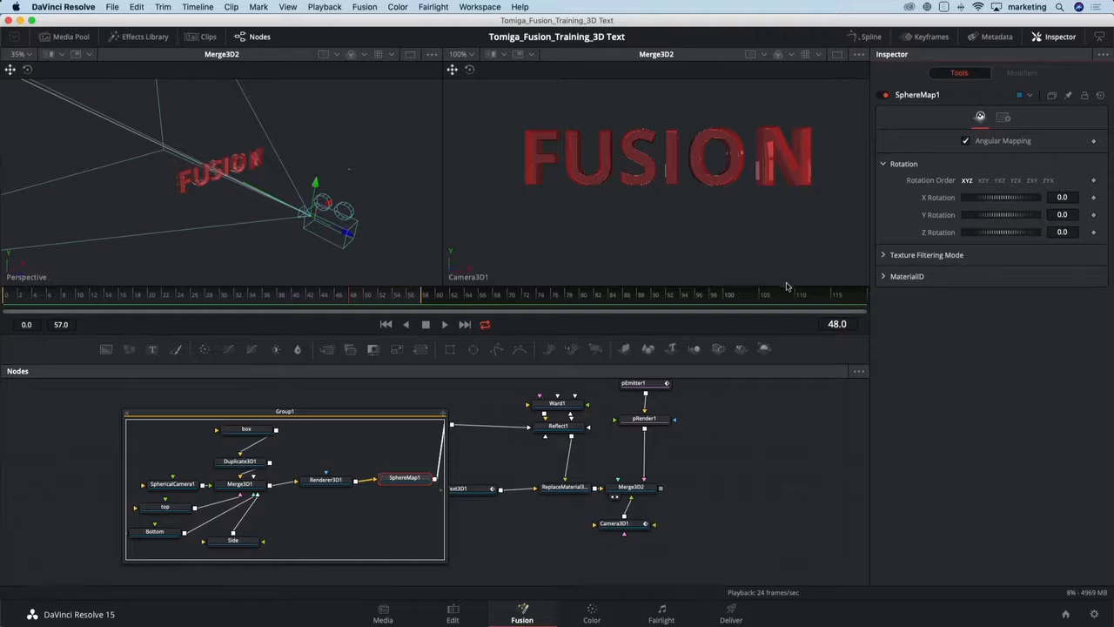
pyautogui.moveTo(810, 296); pyautogui.dragTo(863, 296)
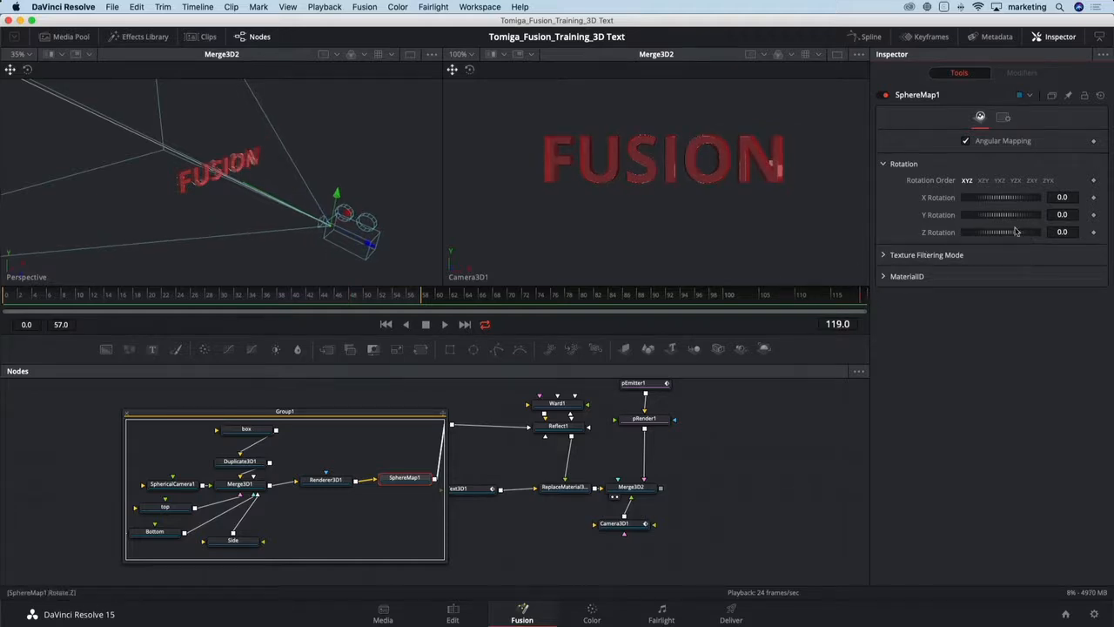
pyautogui.moveTo(1001, 217); pyautogui.dragTo(974, 203)
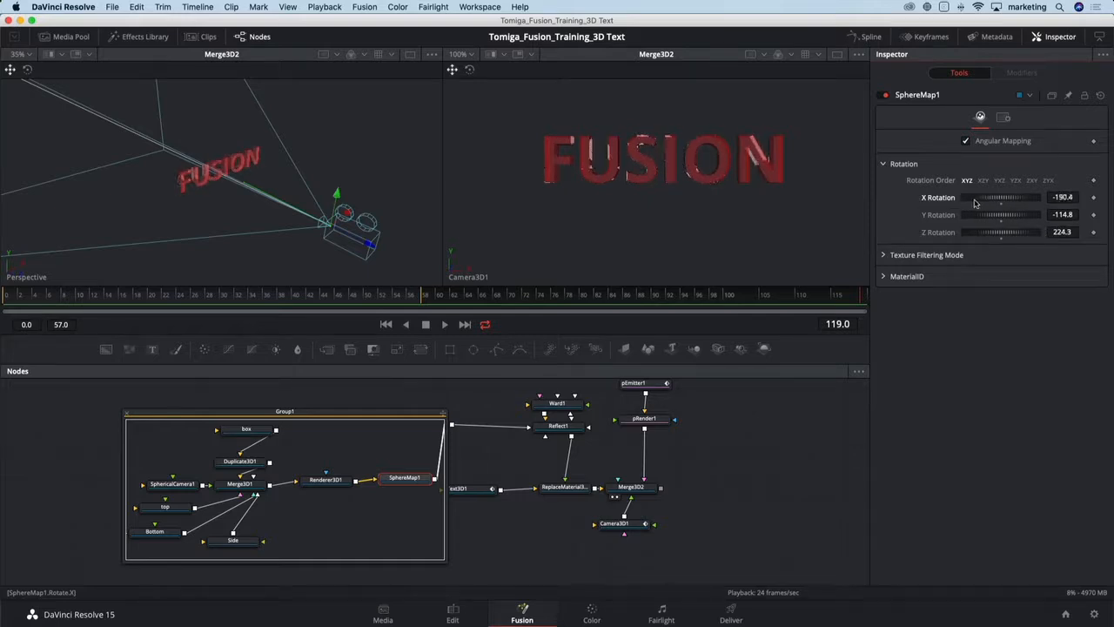
pyautogui.click(1093, 197)
pyautogui.click(1094, 215)
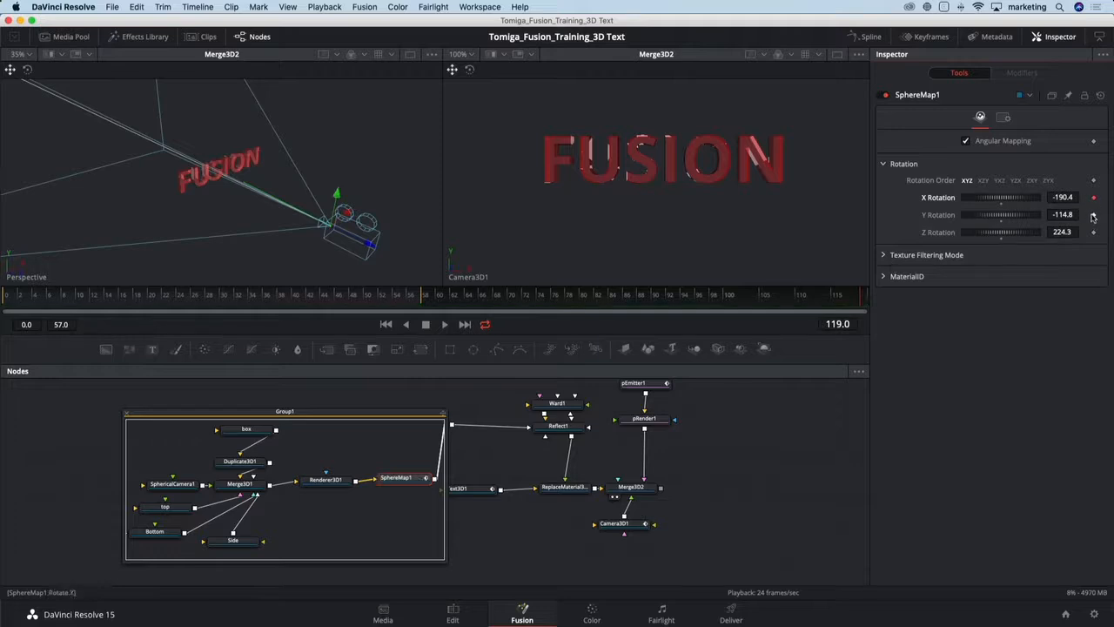
pyautogui.click(1093, 232)
# - Set SphereMap1's rotation at frame 14 to X -143.4 and Y -127.8, and play it back
pyautogui.moveTo(849, 297); pyautogui.dragTo(109, 319)
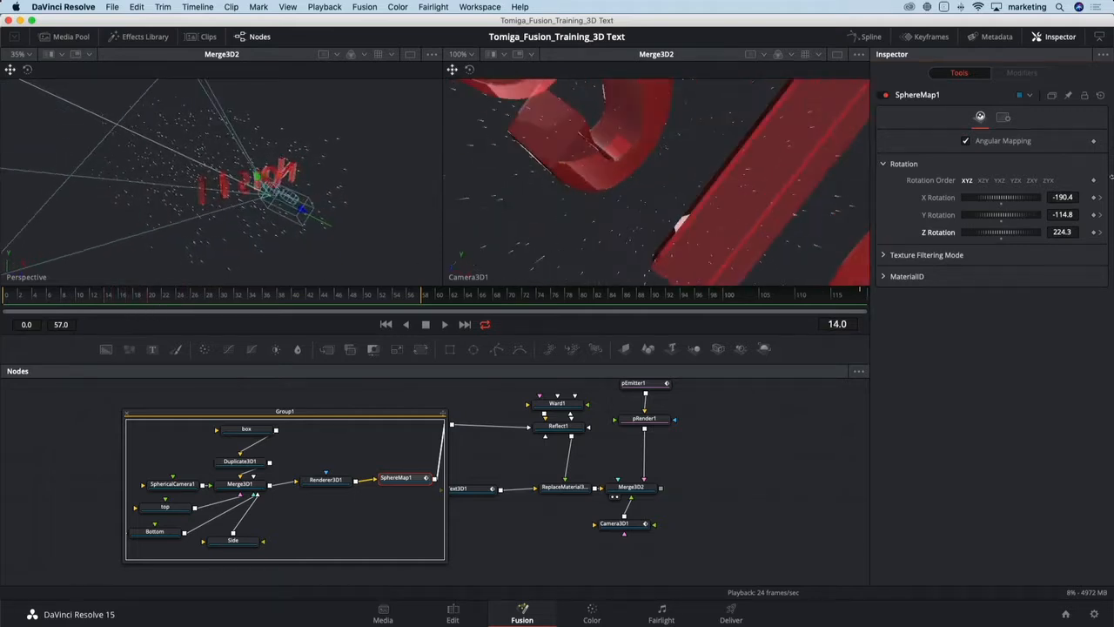
pyautogui.moveTo(1010, 198); pyautogui.dragTo(1007, 214)
pyautogui.press('space')
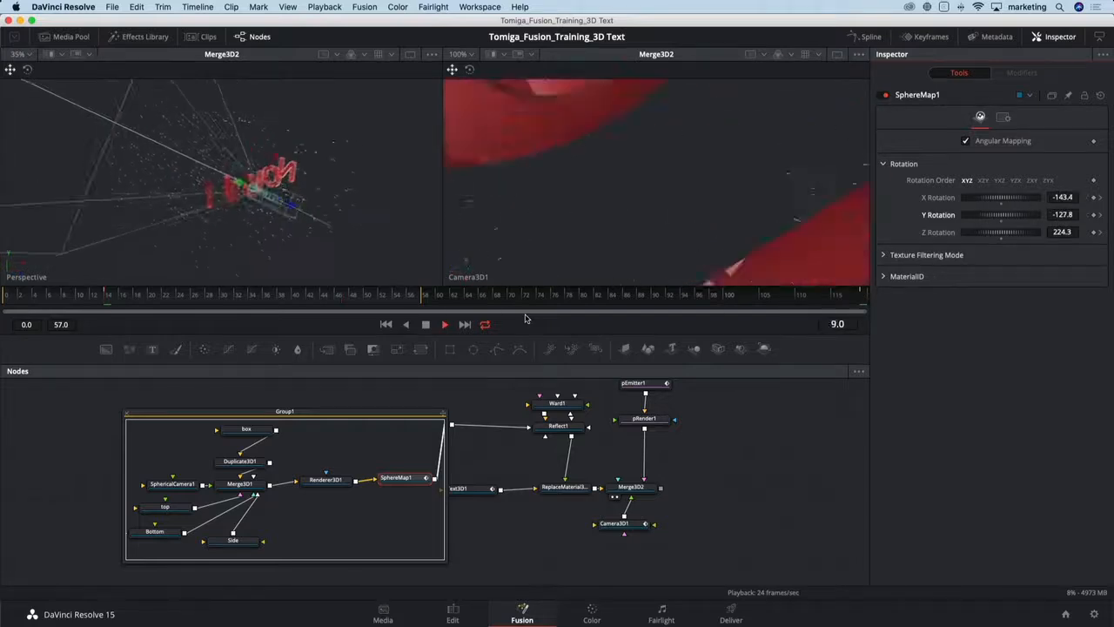
pyautogui.press('space')
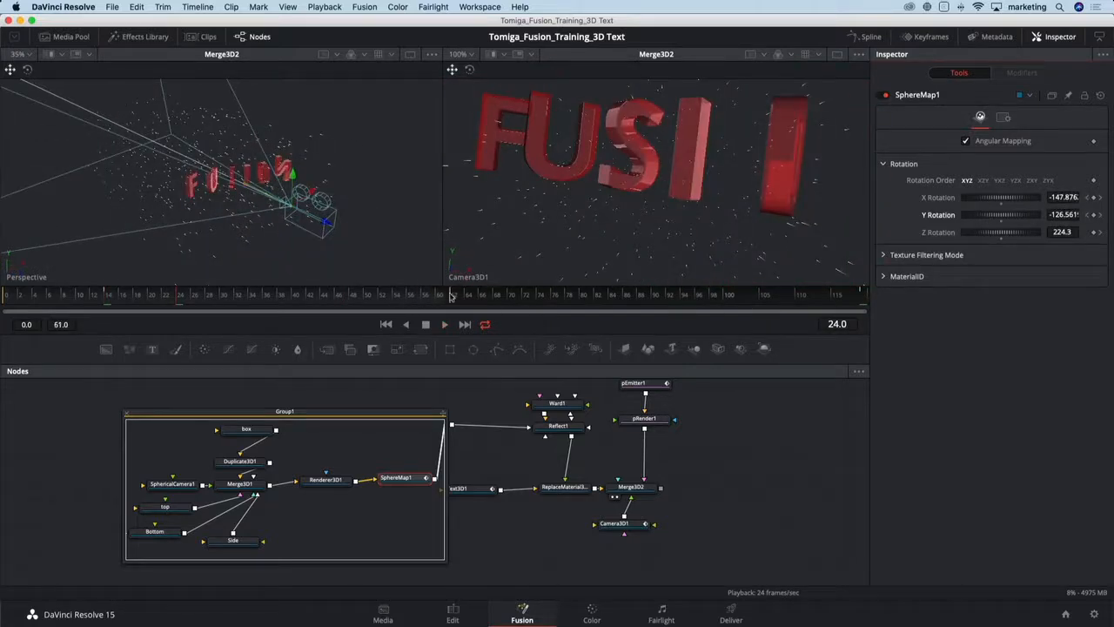
# - Extend the render range end to frame 119 and collapse Group1
pyautogui.moveTo(451, 297); pyautogui.dragTo(862, 298)
pyautogui.press('space')
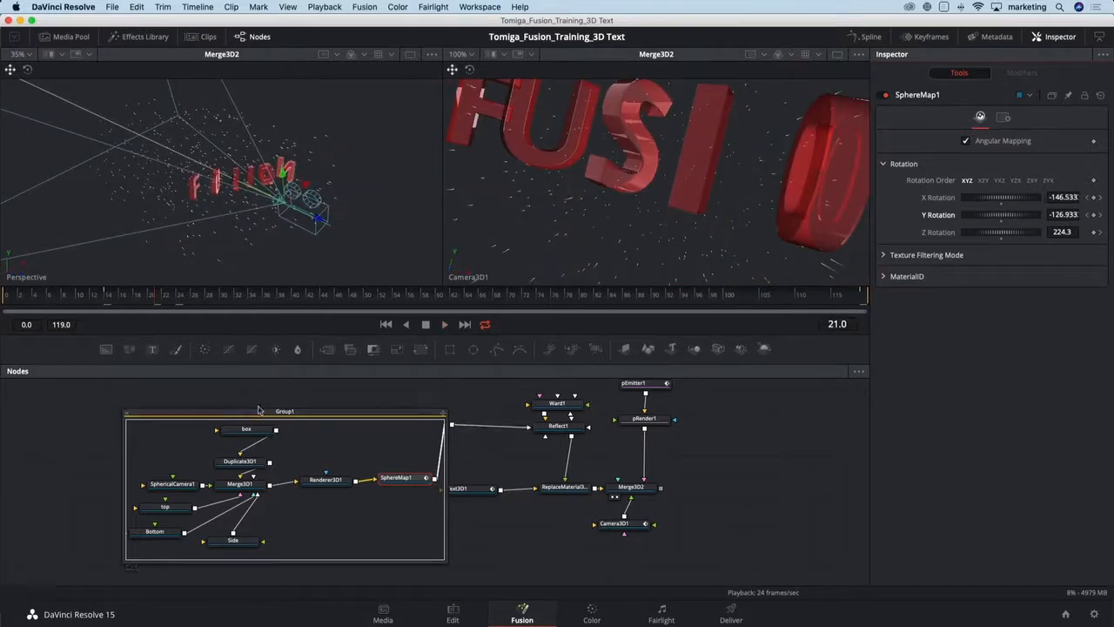
pyautogui.click(125, 414)
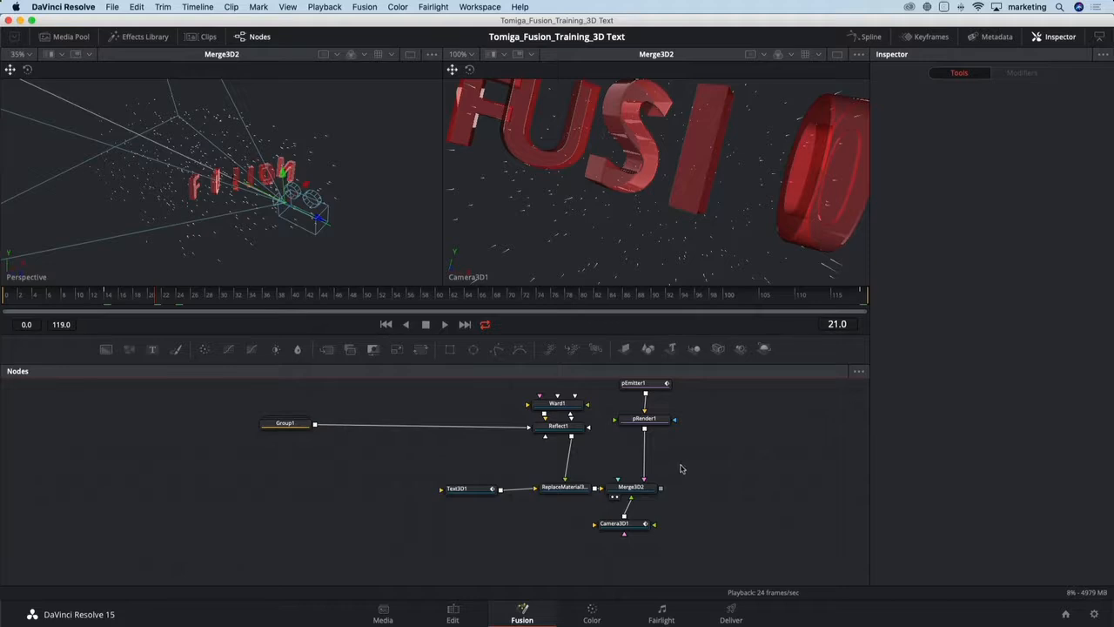
# - Rearrange the Merge3D2 and Camera3D1 nodes in the node graph
pyautogui.moveTo(705, 462); pyautogui.dragTo(461, 473)
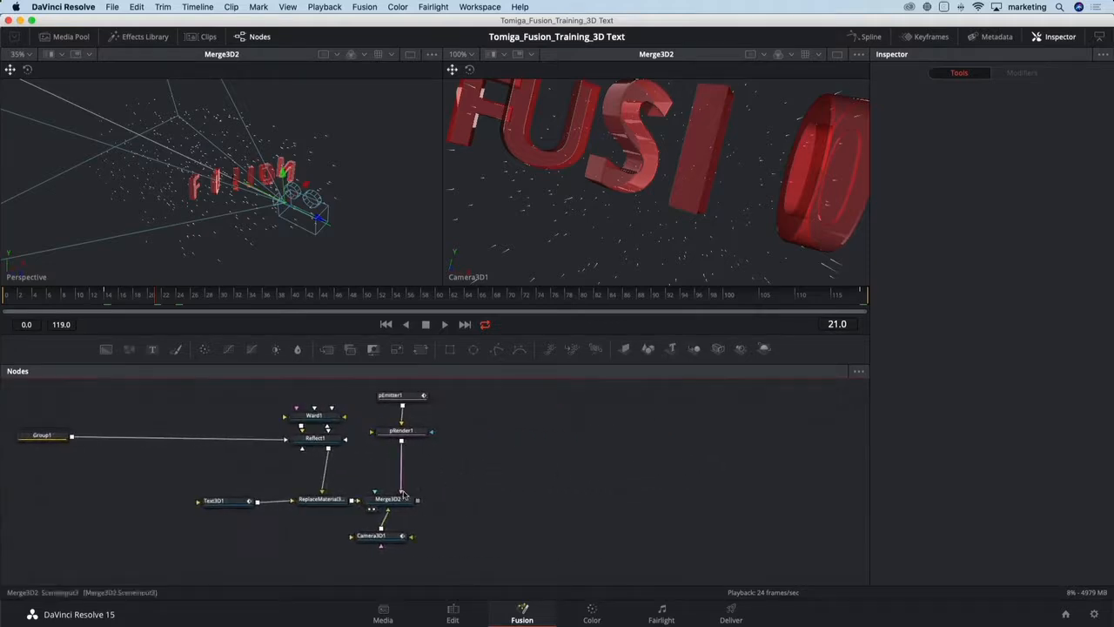
pyautogui.moveTo(387, 498); pyautogui.dragTo(404, 497)
pyautogui.moveTo(402, 537); pyautogui.dragTo(420, 536)
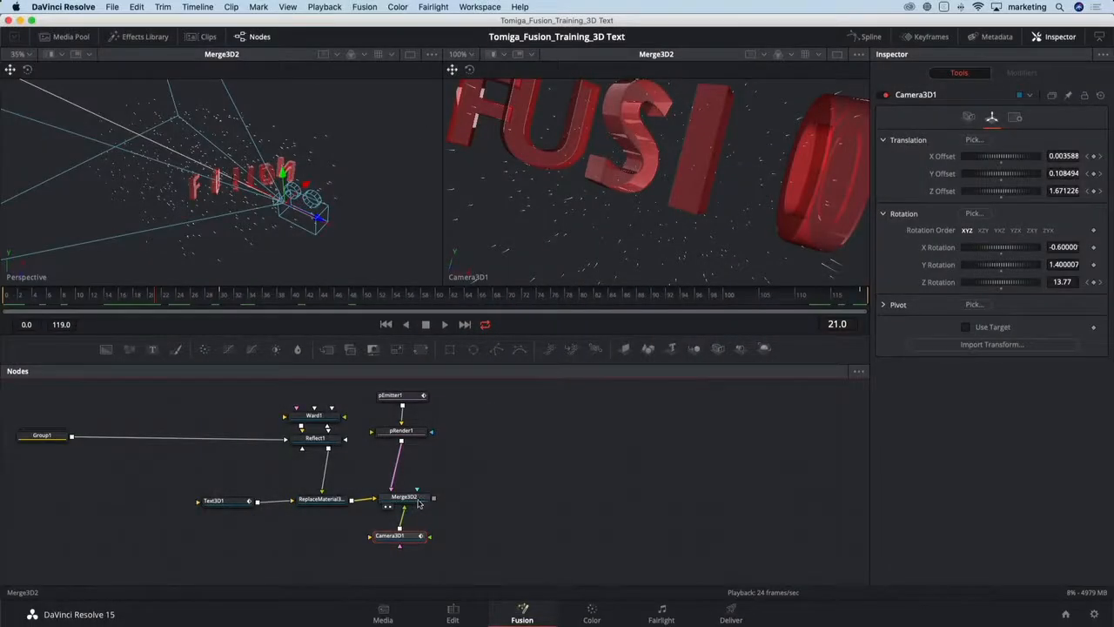
# - Add a Renderer3D node after Merge3D2
pyautogui.click(418, 503)
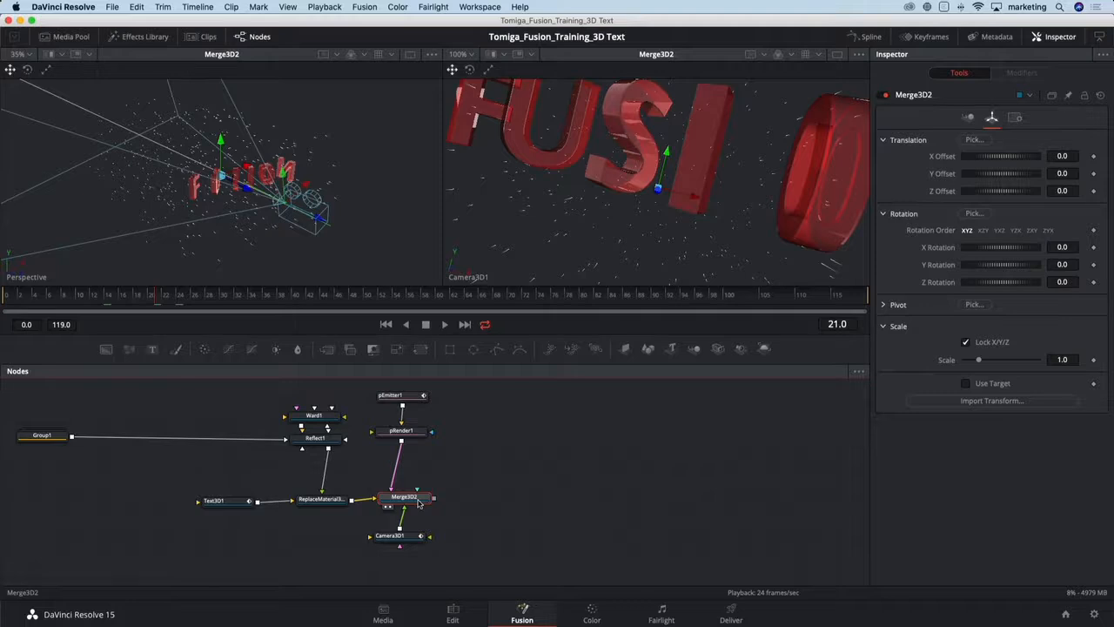
pyautogui.hotkey('shift', 'space')
pyautogui.write('rend')
pyautogui.press('Return')
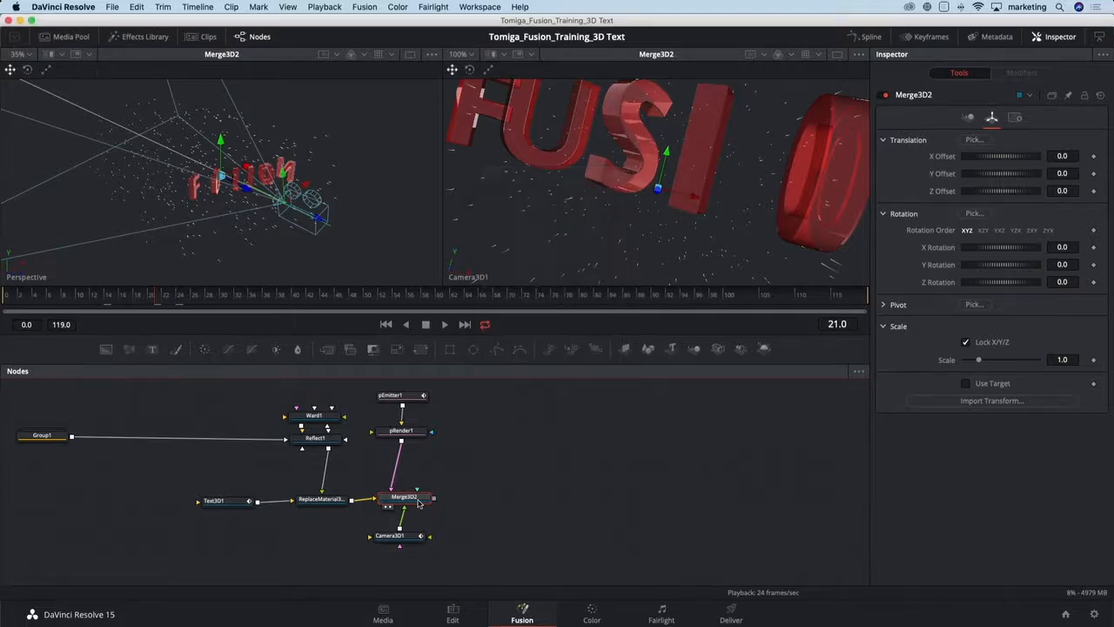
# - View the Renderer3D output and set its renderer type to OpenGL Renderer
pyautogui.click(459, 506)
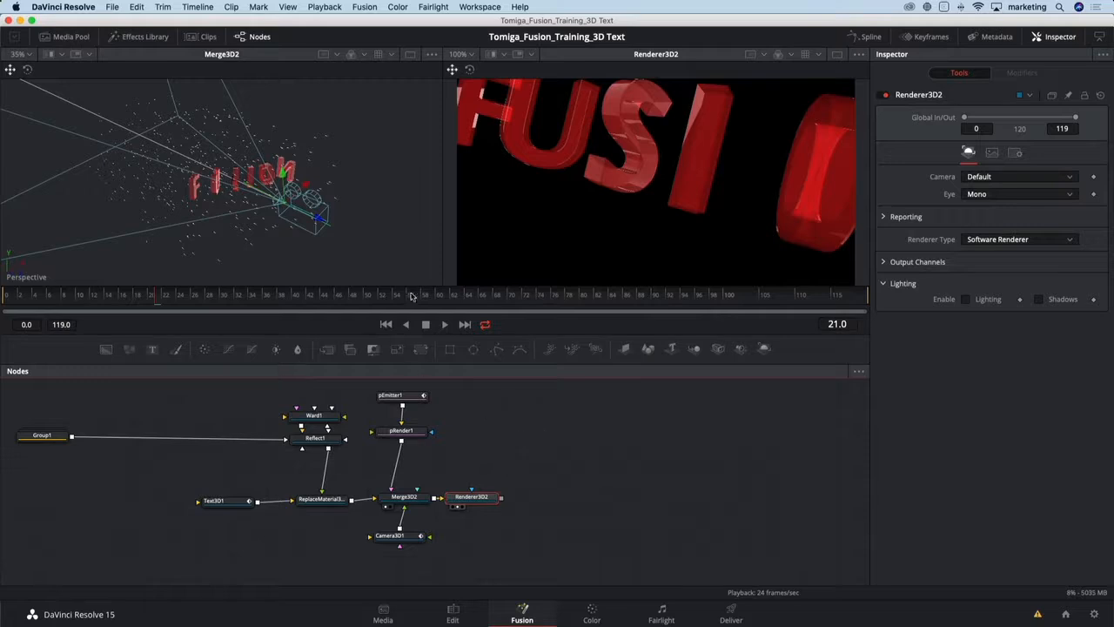
pyautogui.click(415, 296)
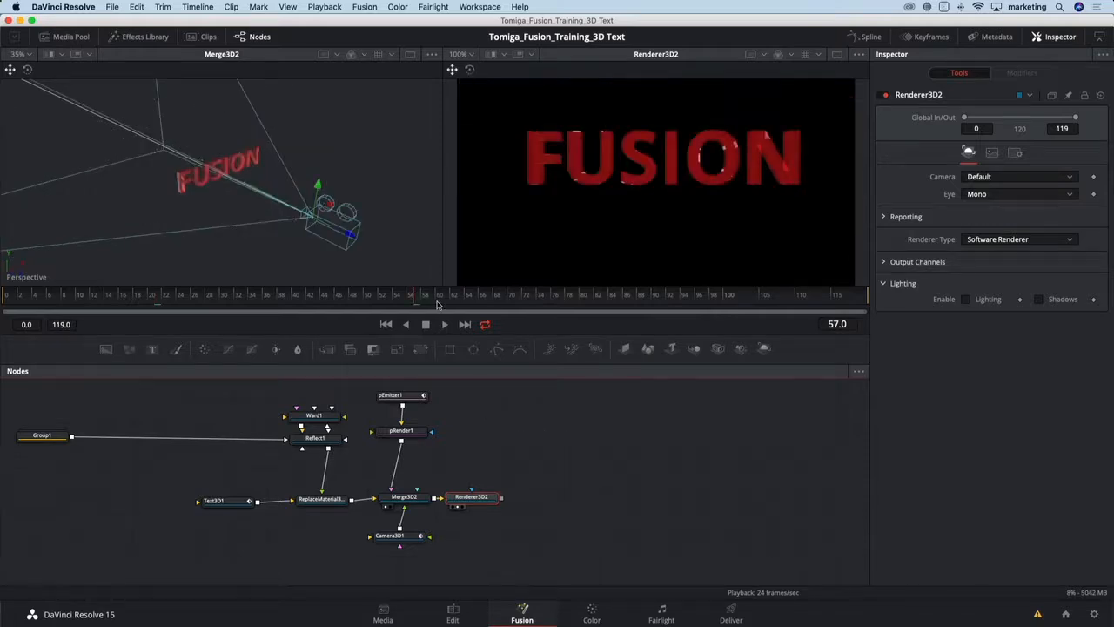
pyautogui.moveTo(471, 497); pyautogui.dragTo(489, 496)
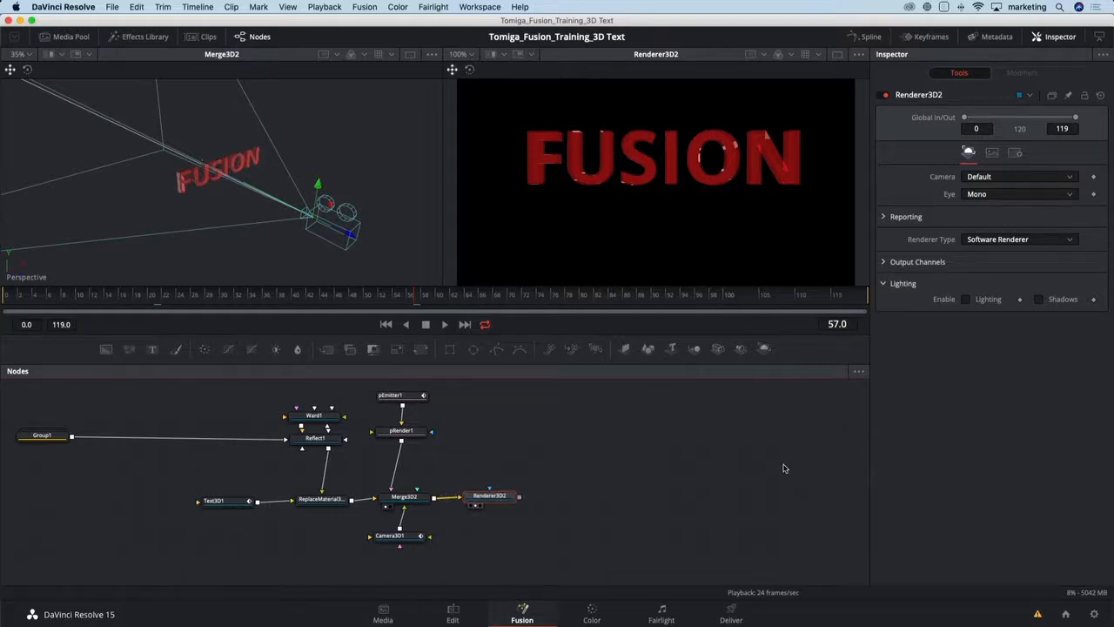
pyautogui.click(1016, 241)
pyautogui.click(992, 252)
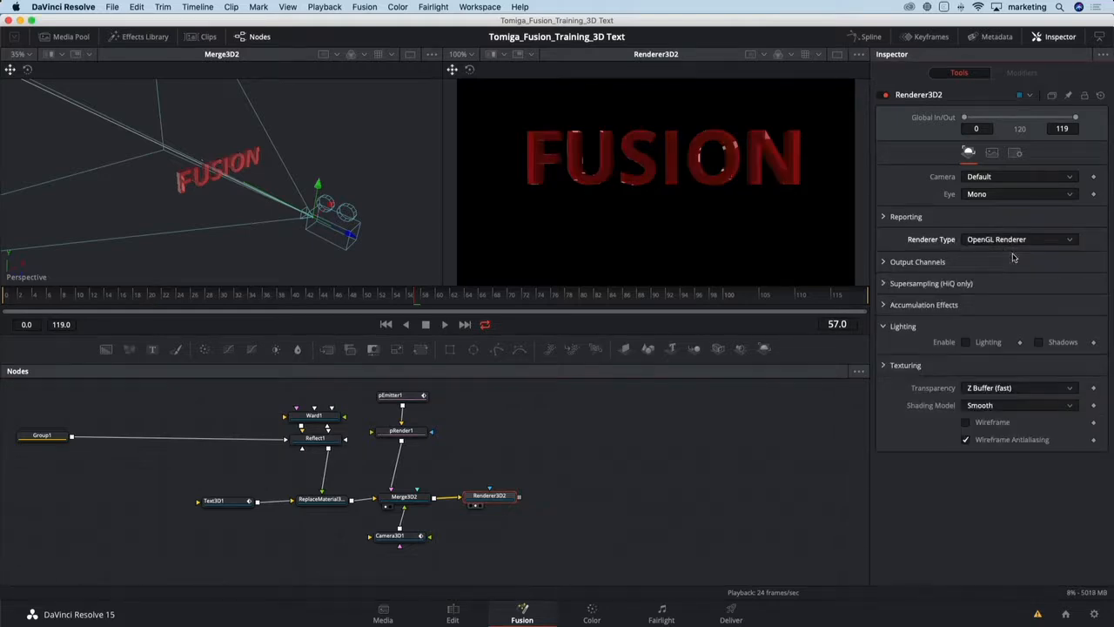
# - Enable motion blur on Renderer3D2 and set its shutter angle to 266.5
pyautogui.moveTo(348, 300); pyautogui.dragTo(274, 301)
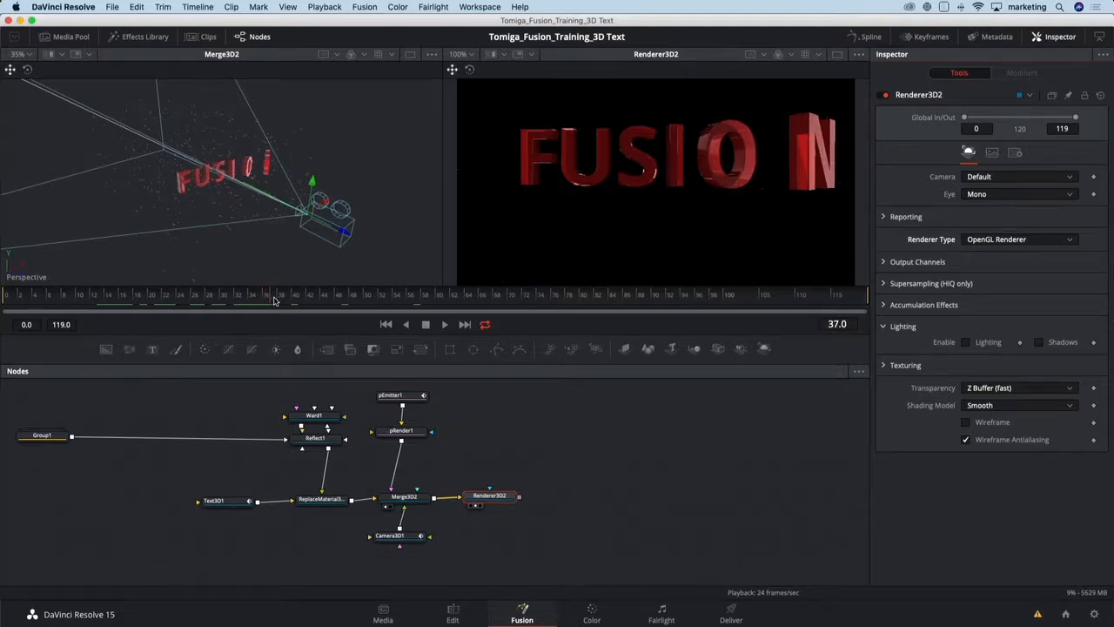
pyautogui.click(1015, 153)
pyautogui.click(984, 294)
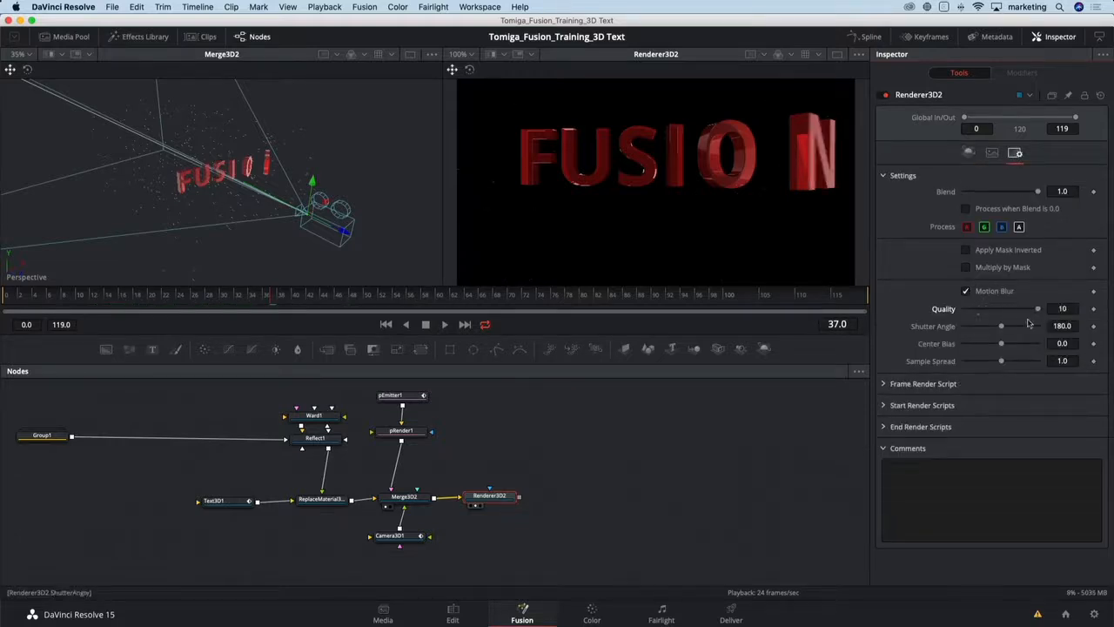
pyautogui.moveTo(1002, 329); pyautogui.dragTo(1021, 332)
# - Scrub and play the timeline to review the motion-blurred letters
pyautogui.click(114, 301)
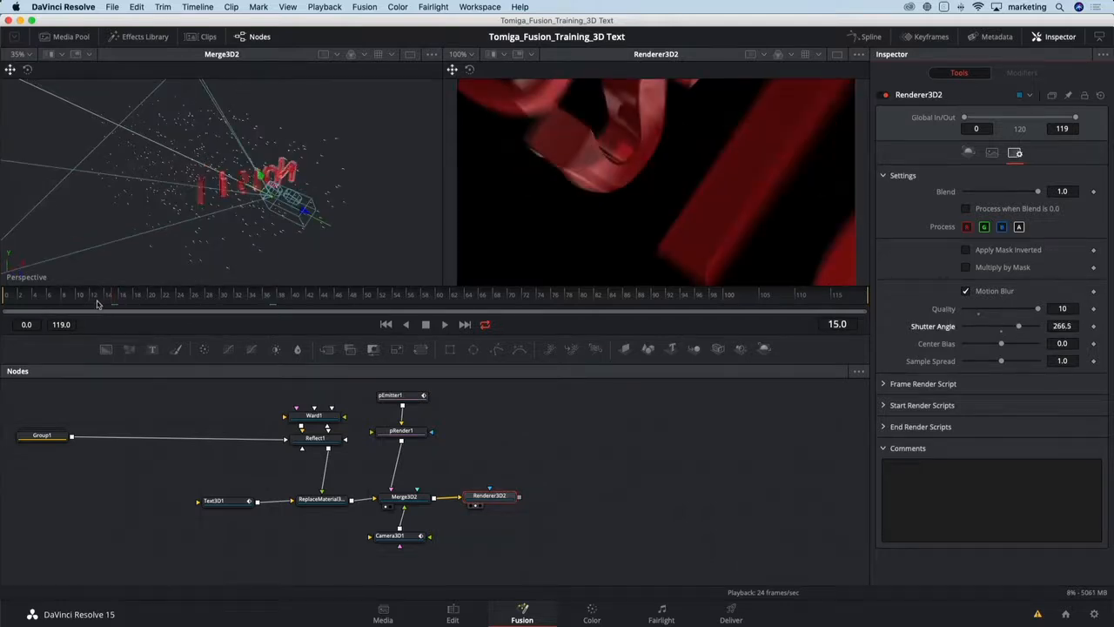
pyautogui.moveTo(99, 303); pyautogui.dragTo(71, 301)
pyautogui.press('space')
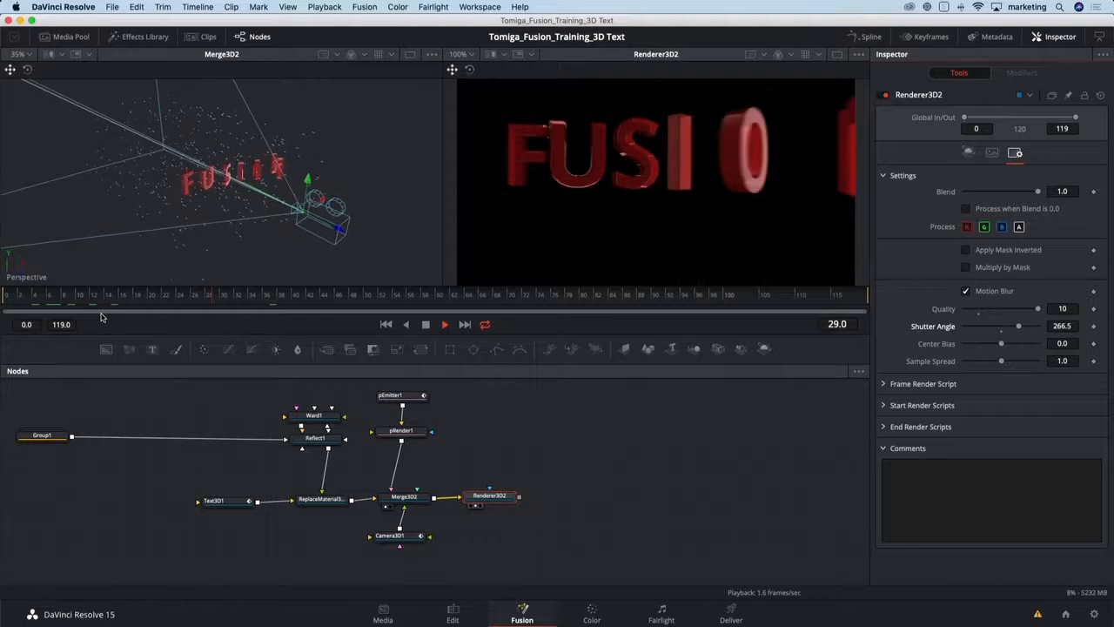
pyautogui.click(227, 297)
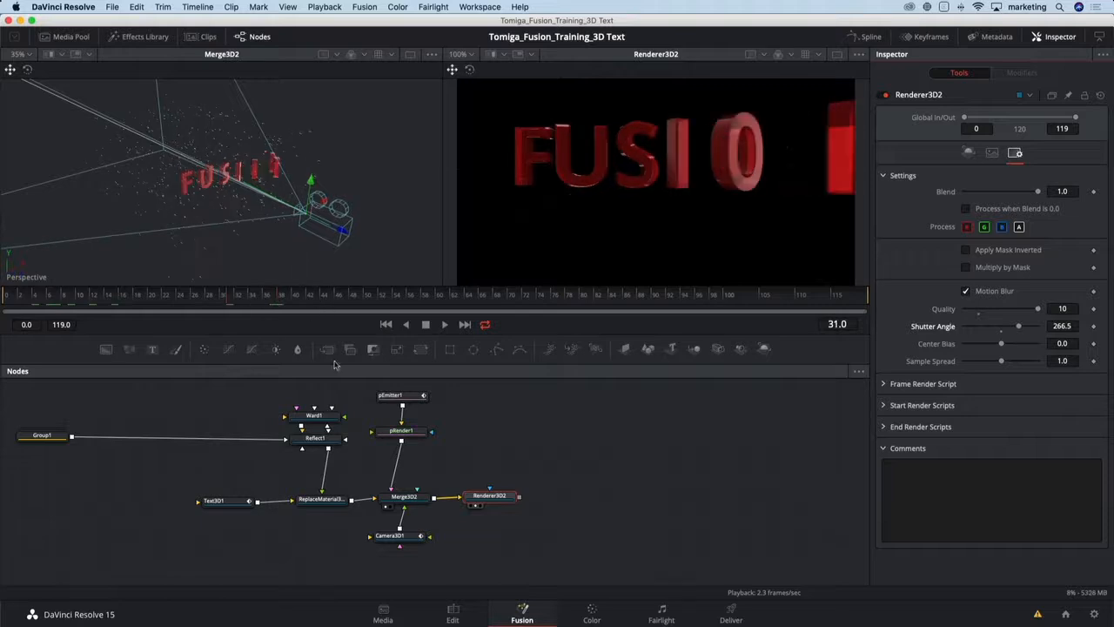
# - Switch to a single, enlarged viewer and move the Renderer3D2 node slightly in the node graph
pyautogui.click(386, 507)
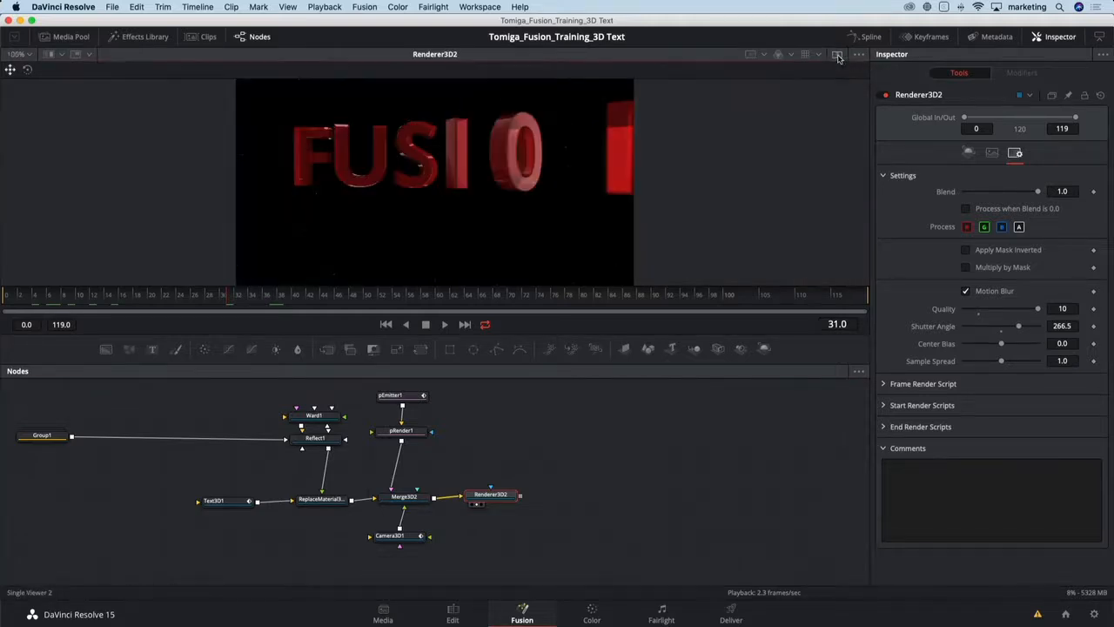
pyautogui.click(838, 57)
pyautogui.moveTo(525, 335); pyautogui.dragTo(533, 391)
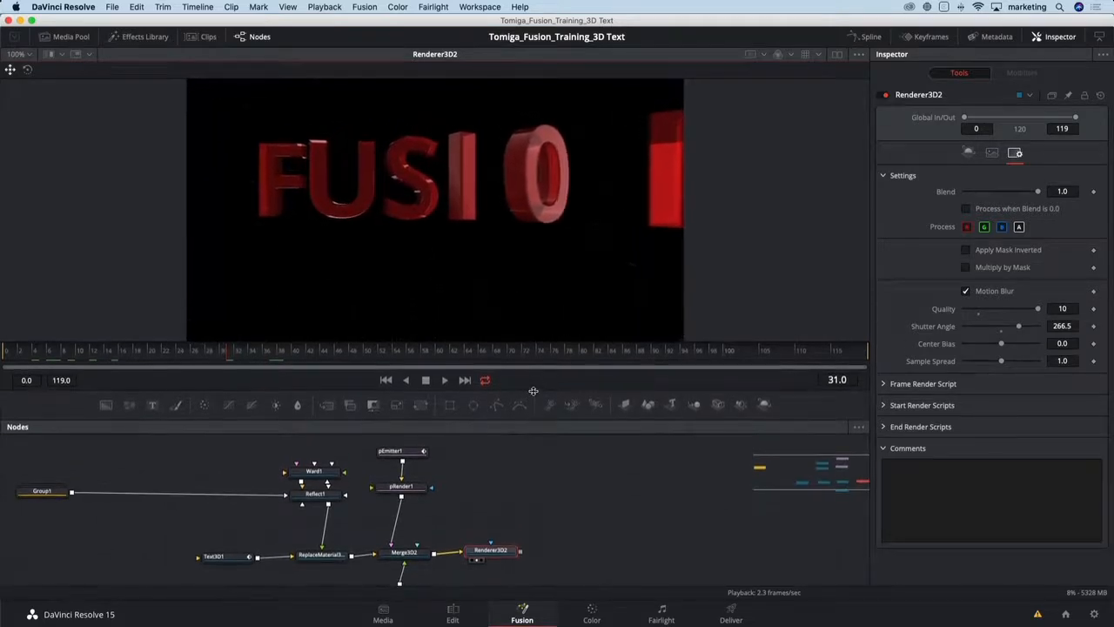
pyautogui.scroll(-3, 515, 522)
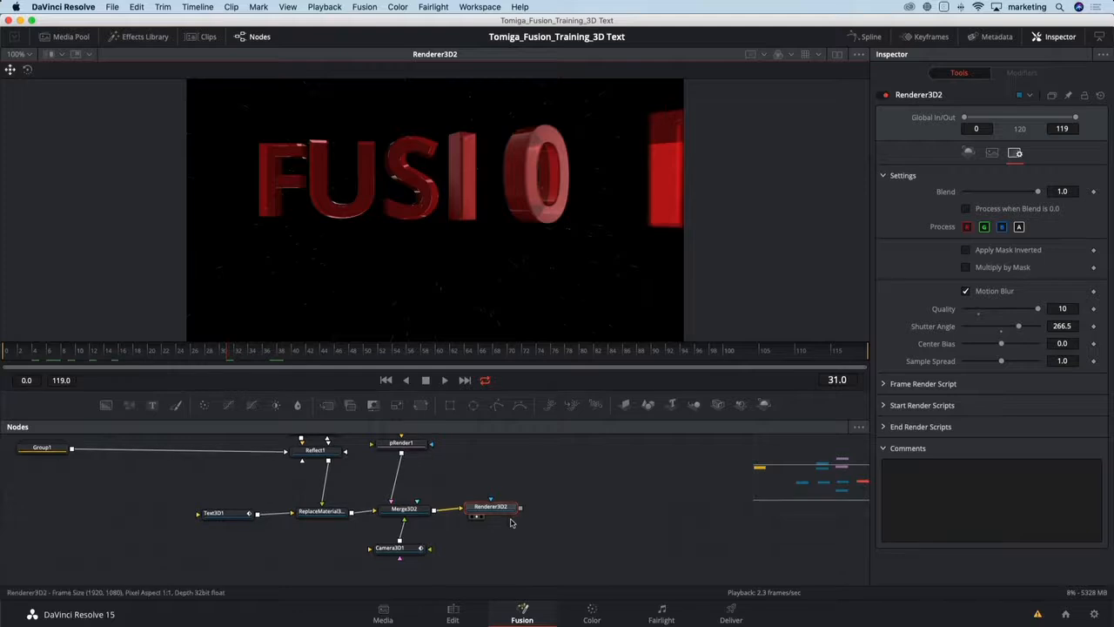
pyautogui.hscroll(5, 515, 523)
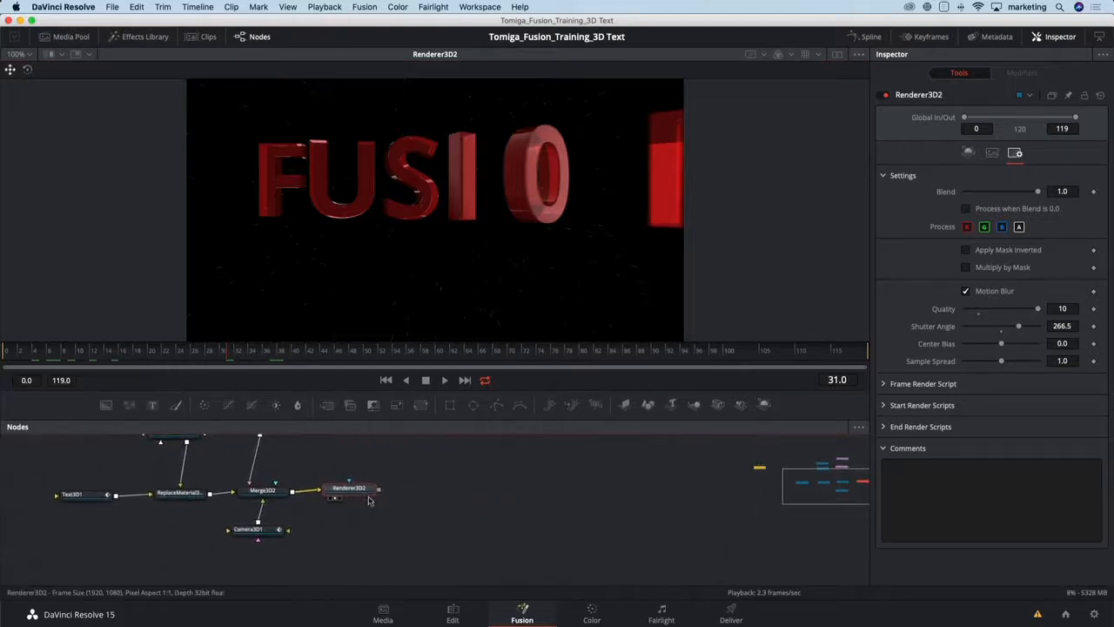
pyautogui.moveTo(389, 494); pyautogui.dragTo(409, 496)
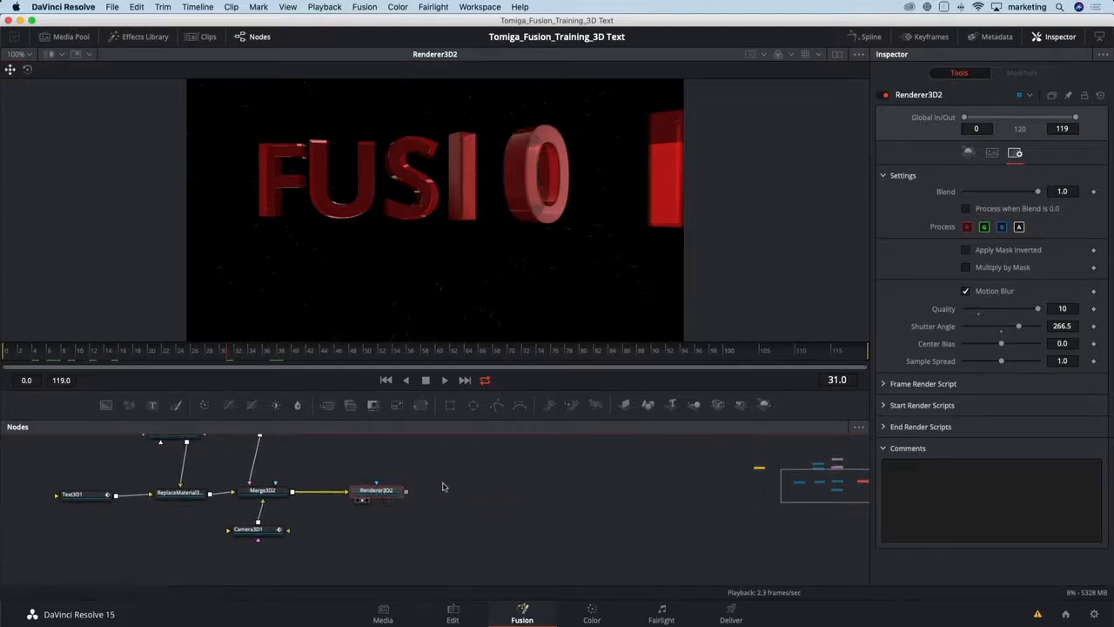
# - Add a Filter node after Renderer3D2, view it, and set its filter type to Sobel
pyautogui.hotkey('shift', 'space')
pyautogui.write('filt')
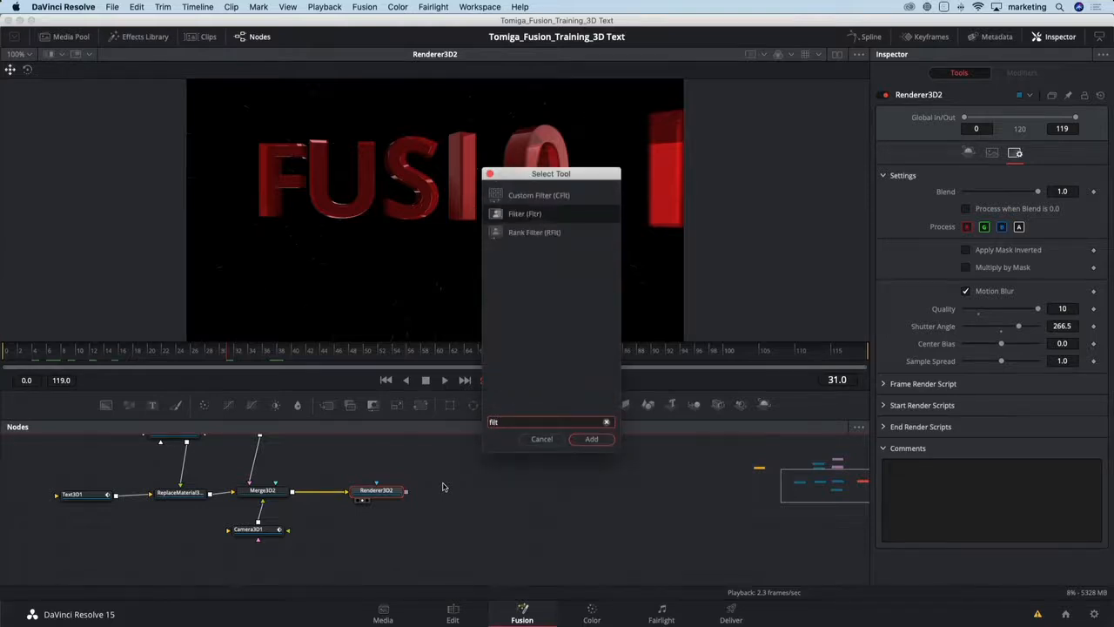
pyautogui.press('Return')
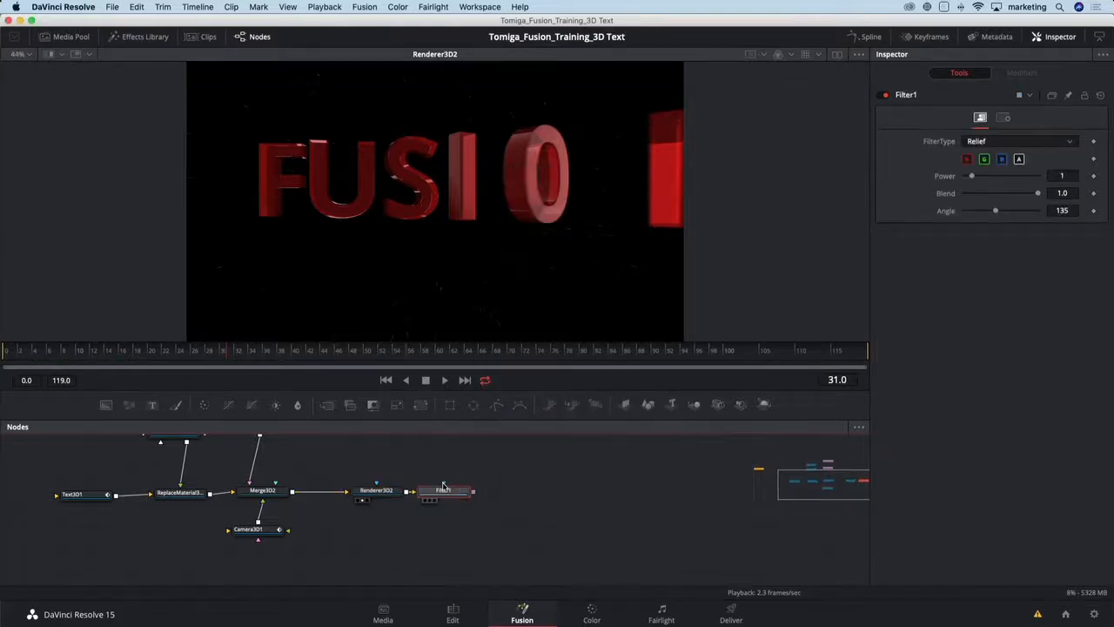
pyautogui.moveTo(449, 500); pyautogui.dragTo(472, 460)
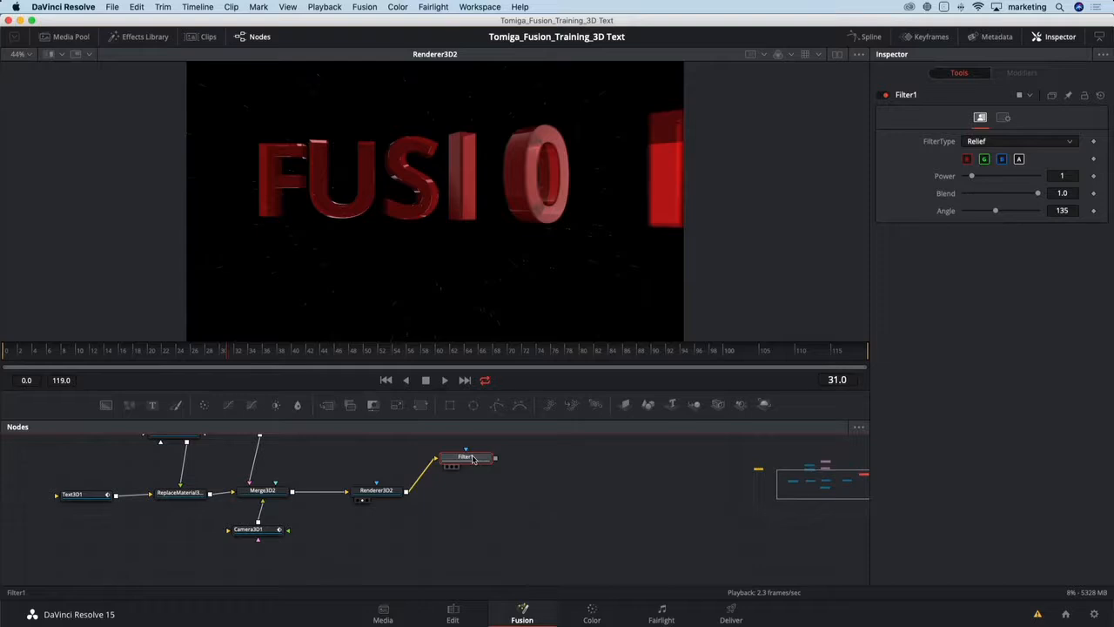
pyautogui.press('1')
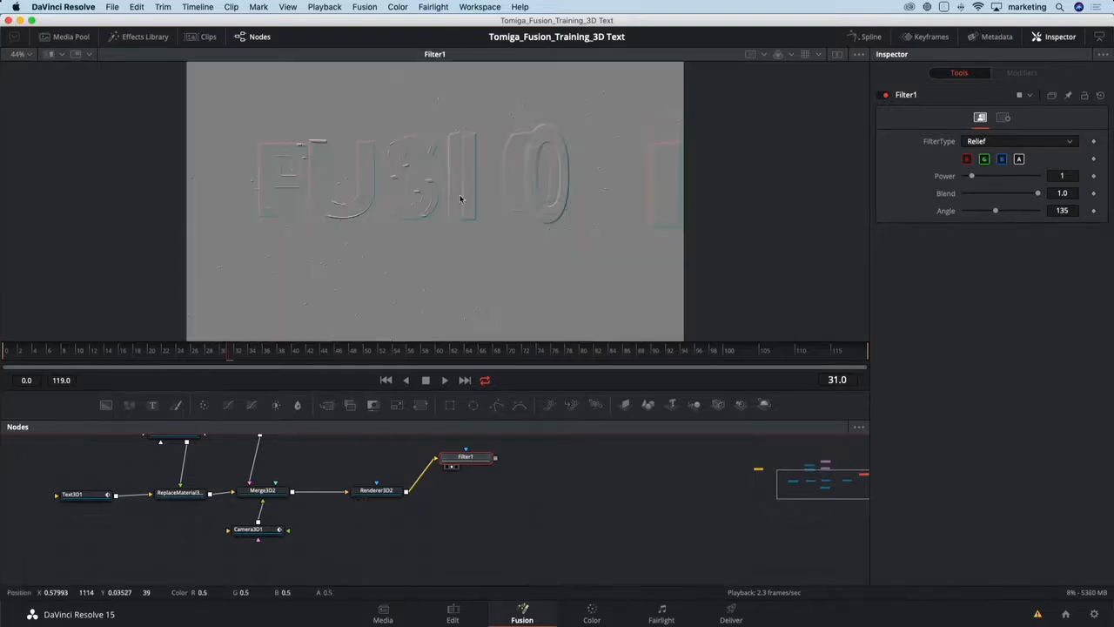
pyautogui.click(996, 143)
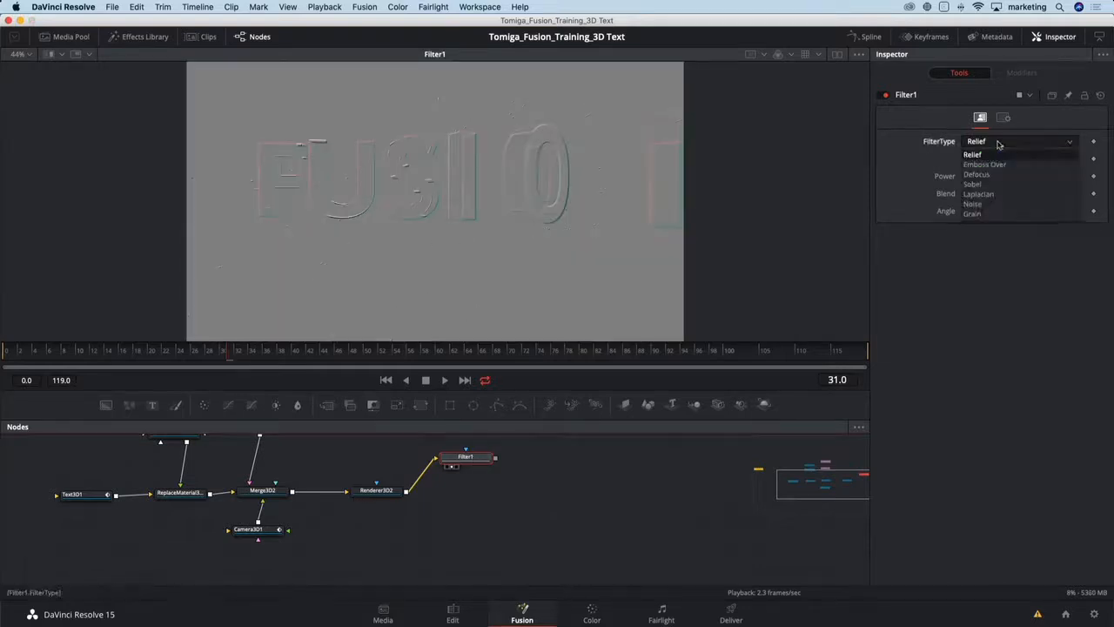
pyautogui.click(981, 189)
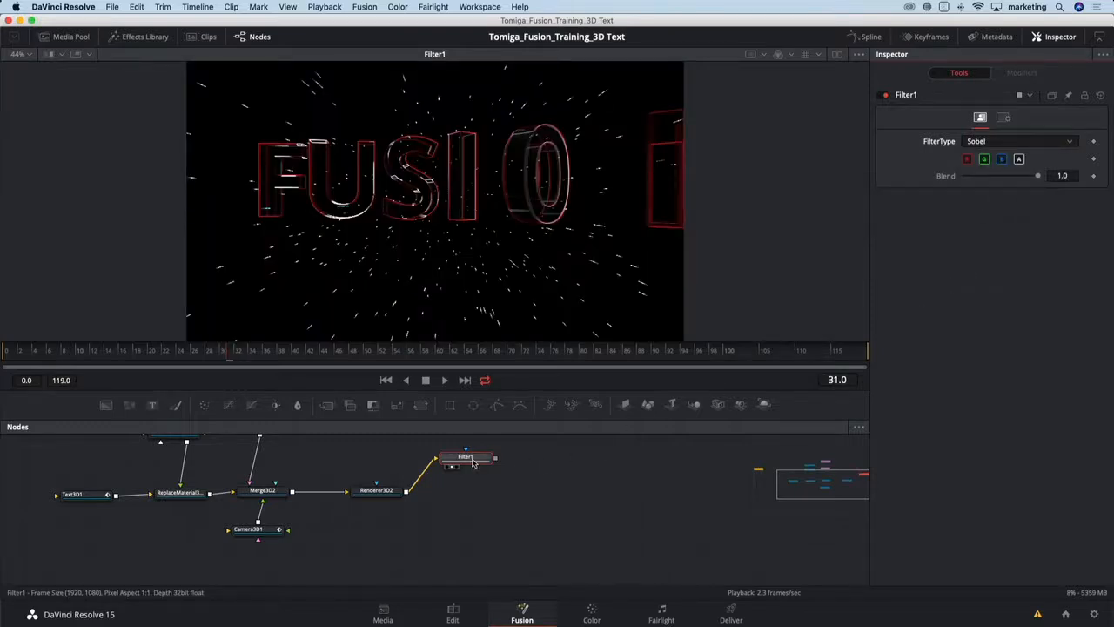
# - Combine the Filter1 output with the Renderer3D2 output through a new Merge node
pyautogui.moveTo(478, 484); pyautogui.dragTo(418, 529)
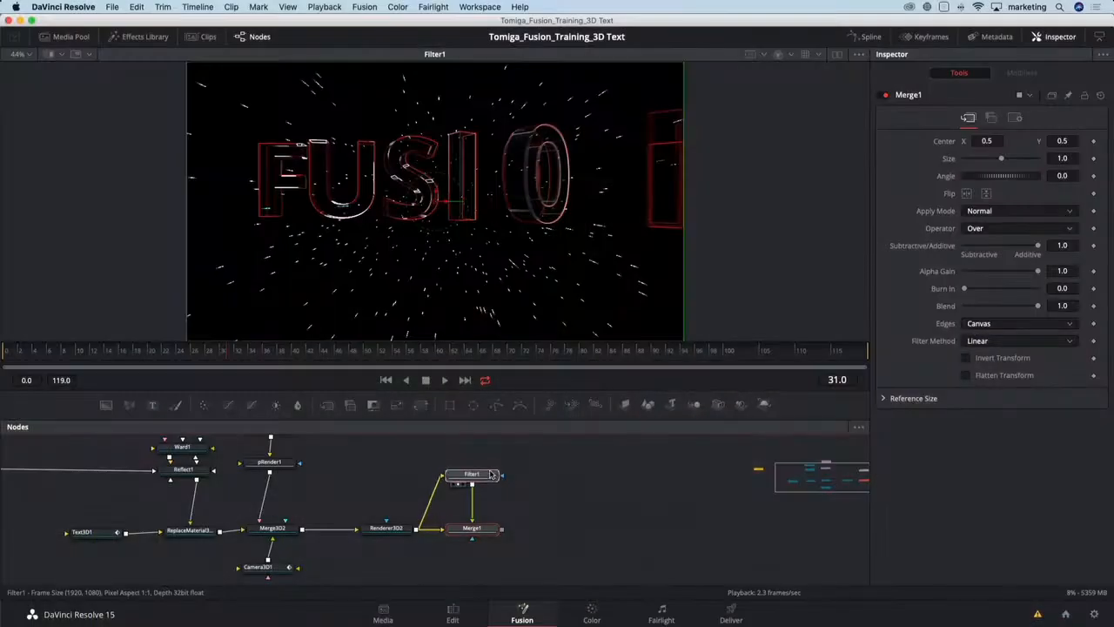
pyautogui.moveTo(491, 475); pyautogui.dragTo(490, 462)
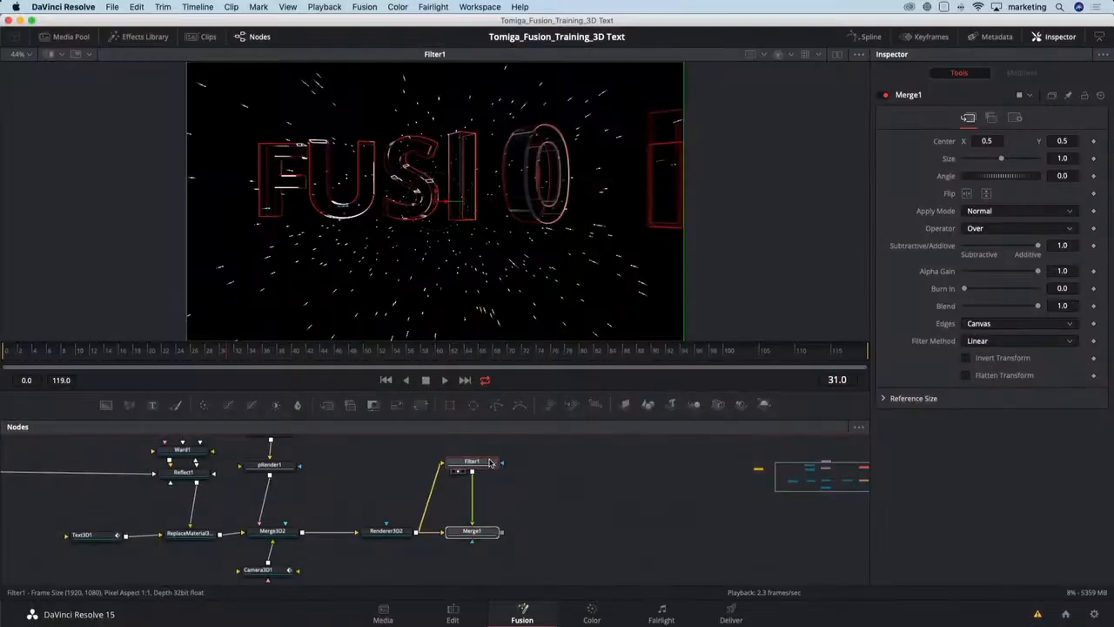
pyautogui.click(490, 463)
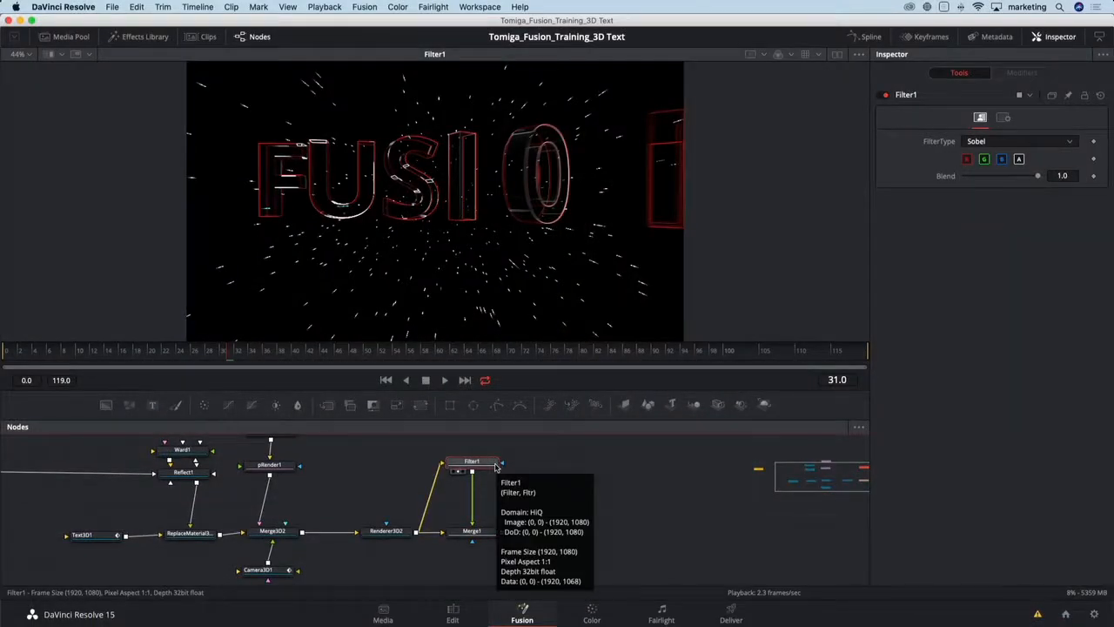
# - Insert a Blur node after Filter1 and set its blur size to 1.3
pyautogui.hotkey('shift', 'space')
pyautogui.write('blur')
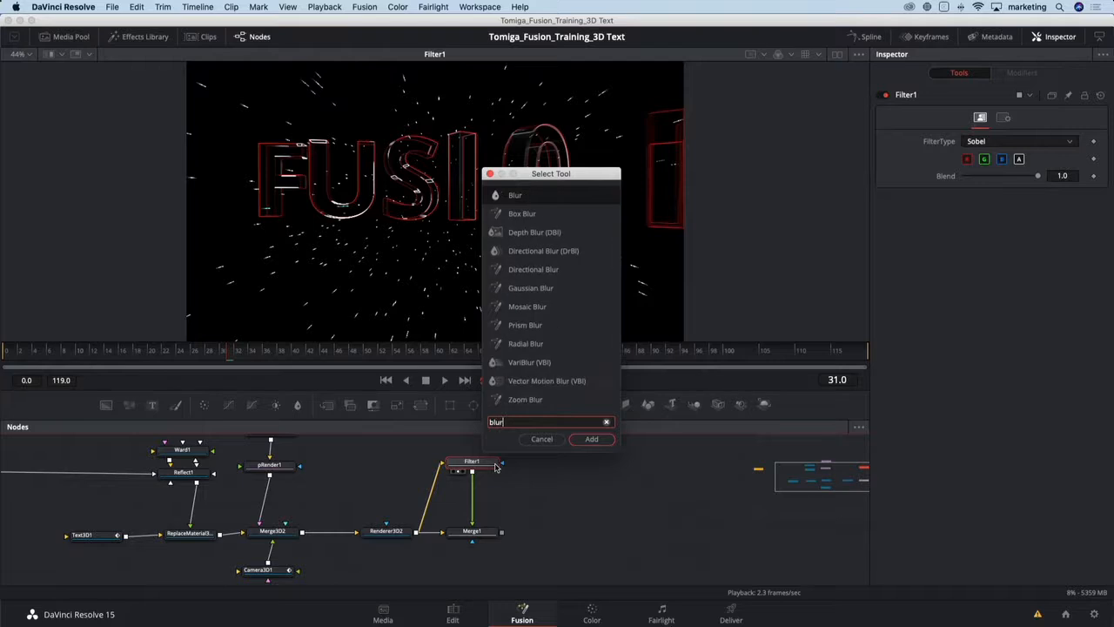
pyautogui.press('Return')
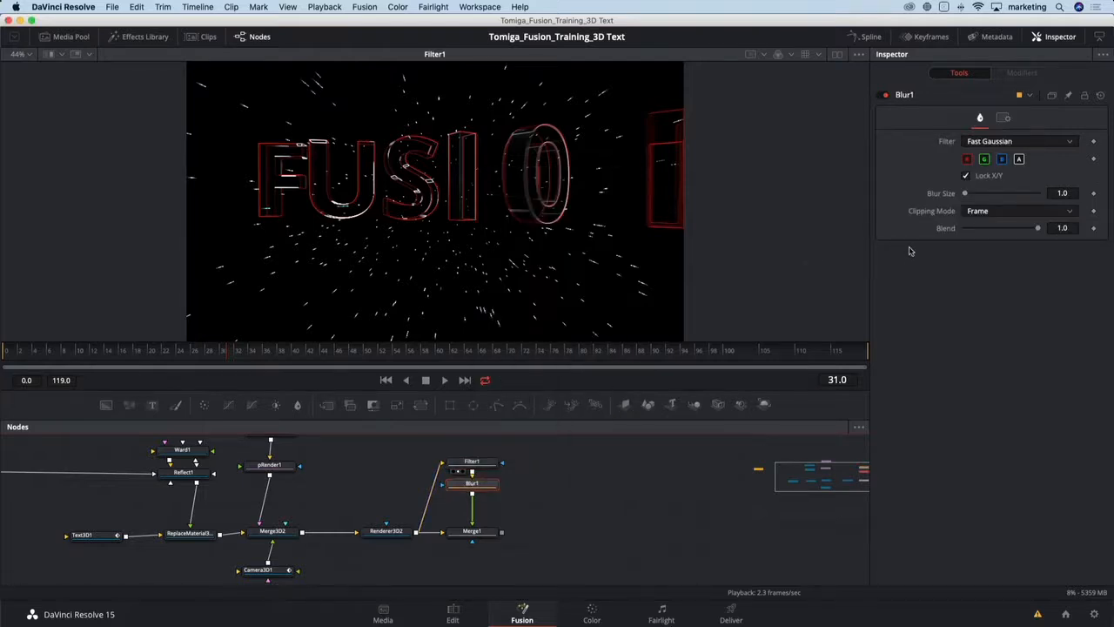
pyautogui.moveTo(1062, 191); pyautogui.dragTo(1072, 191)
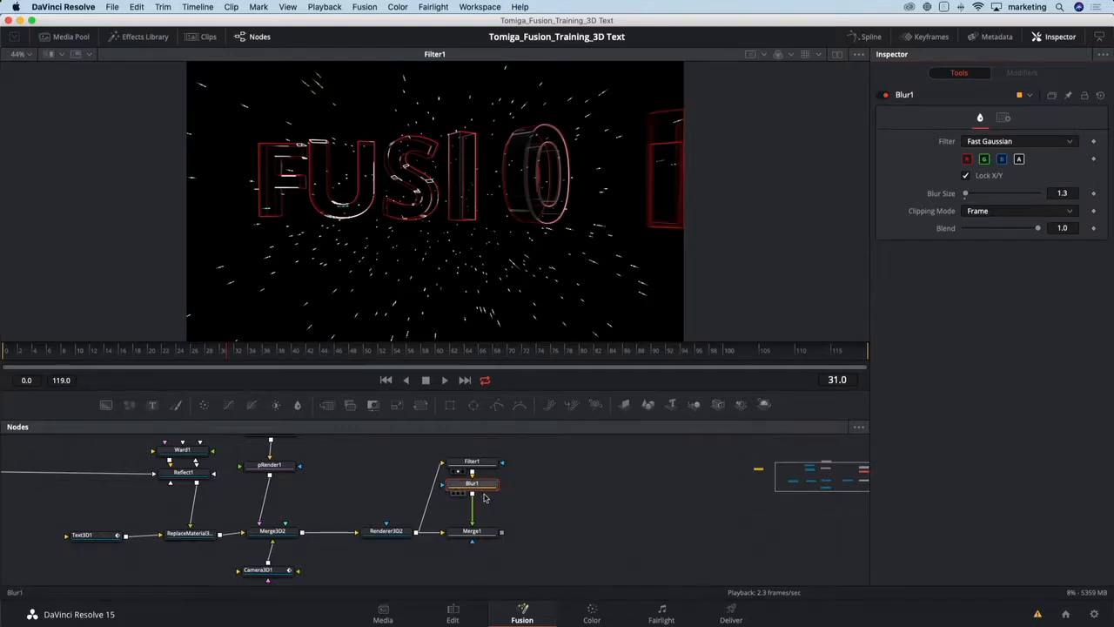
# - Compare the Merge1 result against the Renderer3D2 output in the viewer
pyautogui.click(454, 493)
pyautogui.click(484, 534)
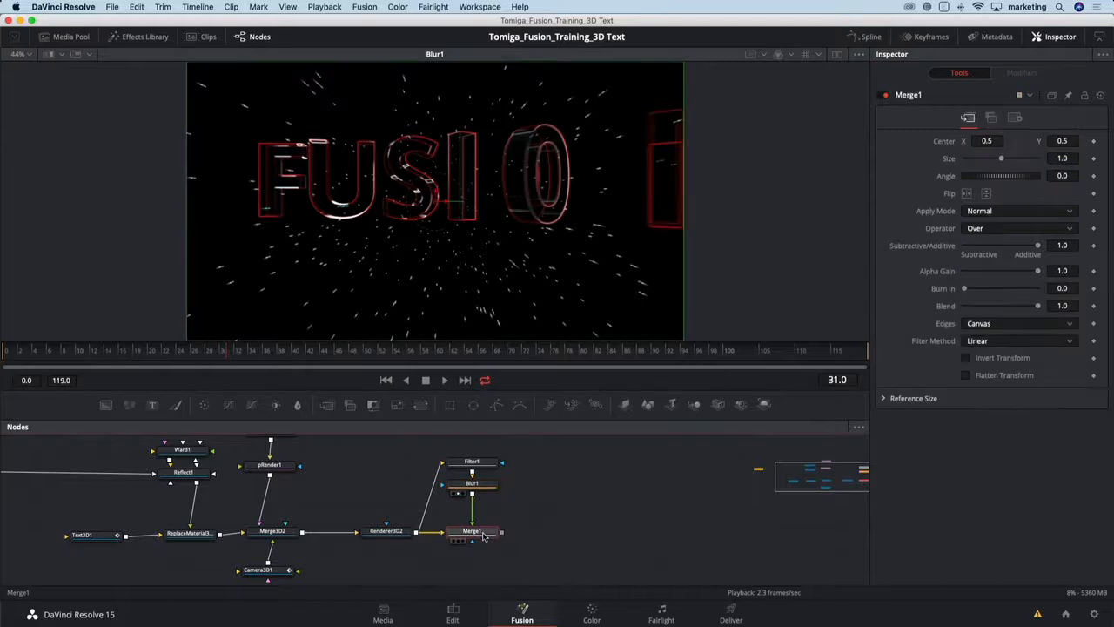
pyautogui.press('1')
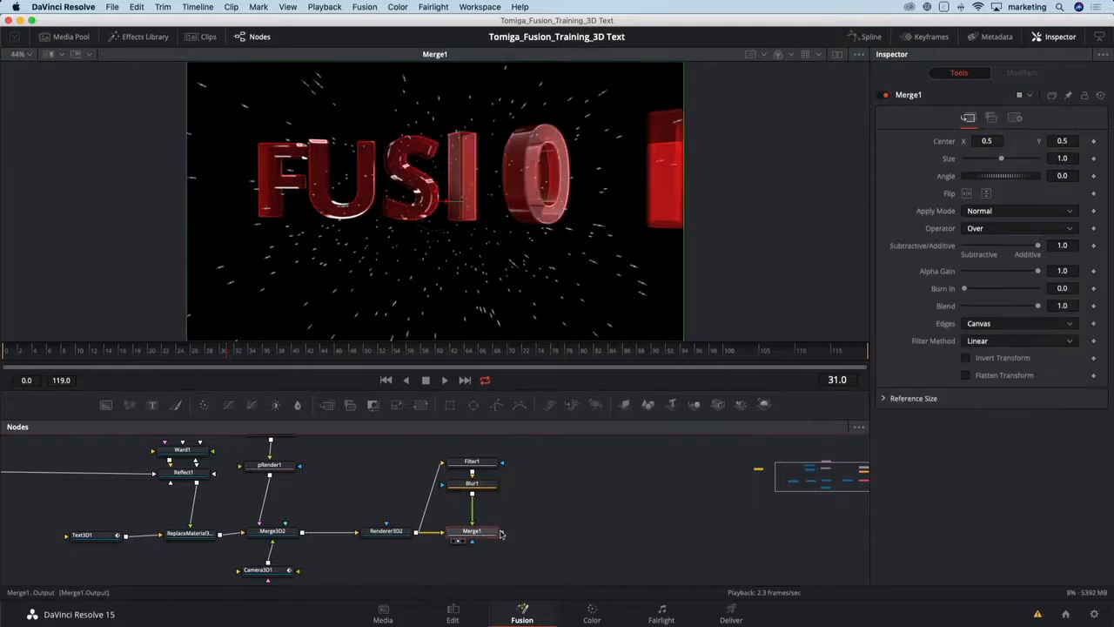
pyautogui.click(391, 532)
pyautogui.press('1')
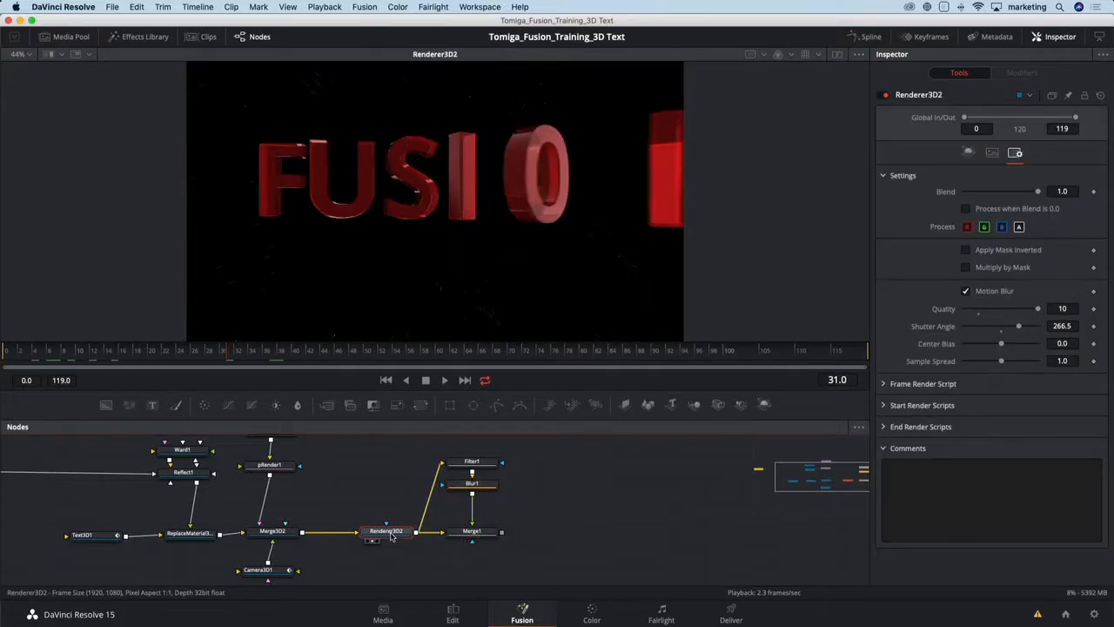
pyautogui.click(474, 532)
pyautogui.press('1')
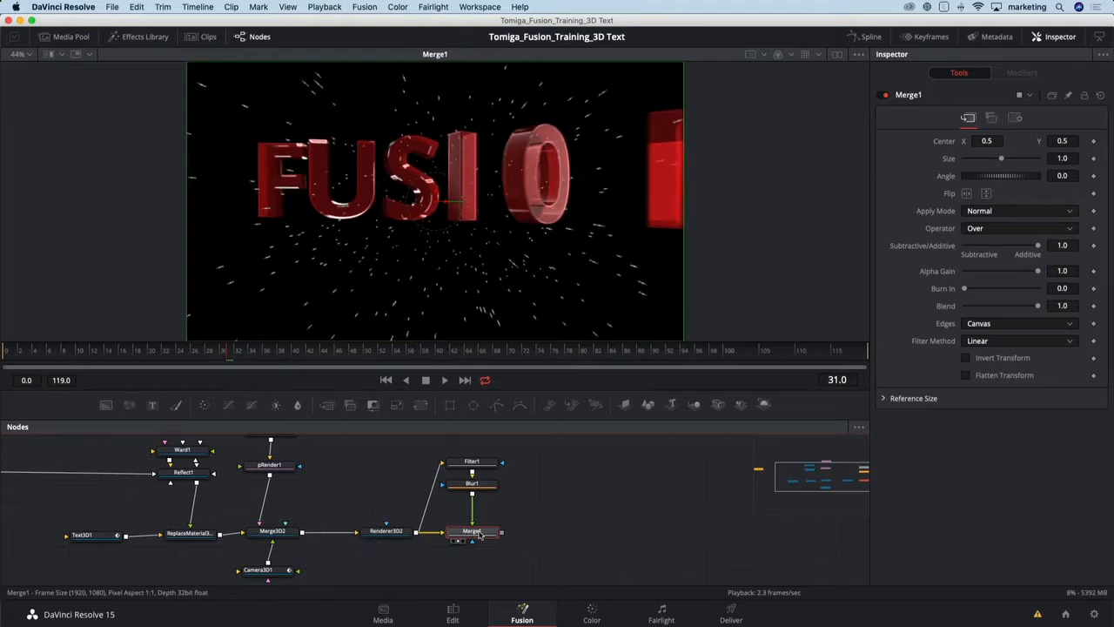
pyautogui.click(396, 534)
pyautogui.press('1')
pyautogui.click(459, 535)
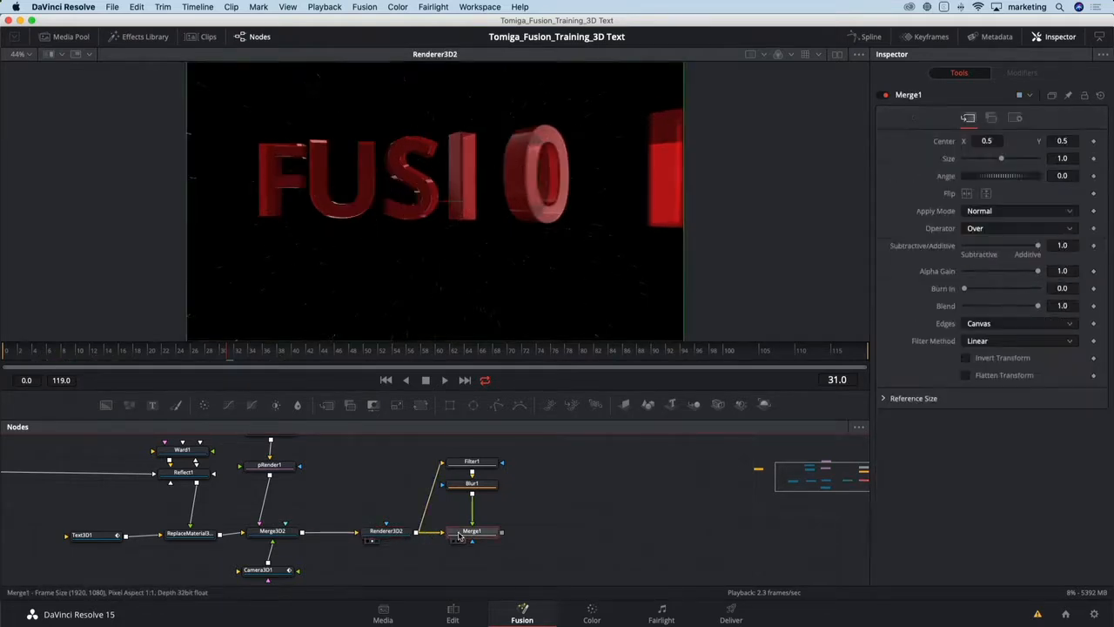
pyautogui.press('1')
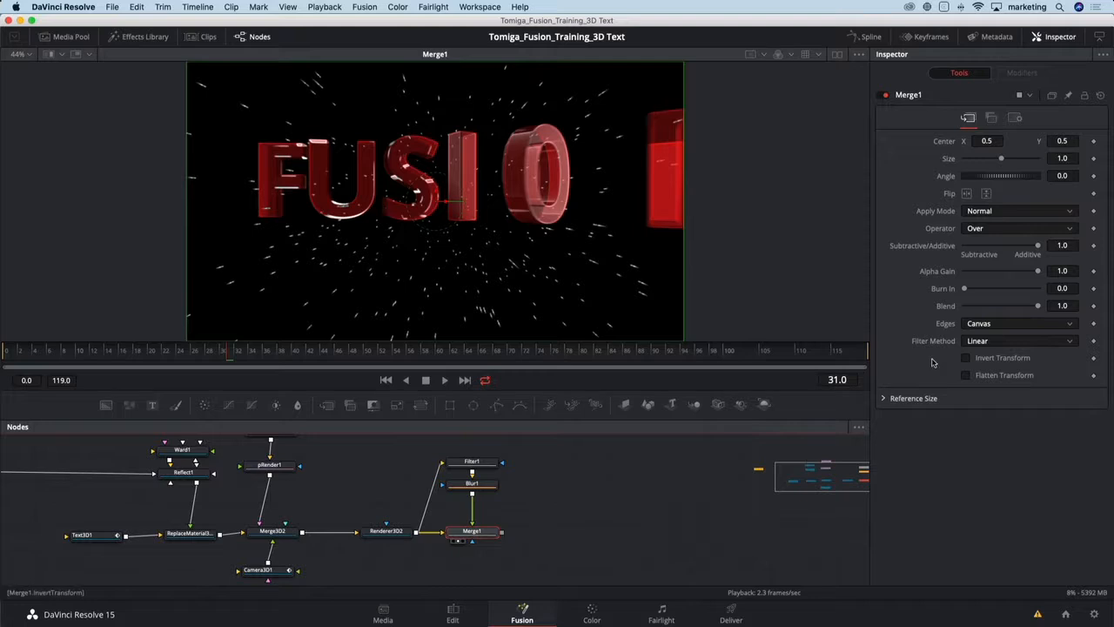
# - Set Merge1's blend to 0.654 and its alpha gain to 0.795
pyautogui.moveTo(1038, 307); pyautogui.dragTo(1013, 310)
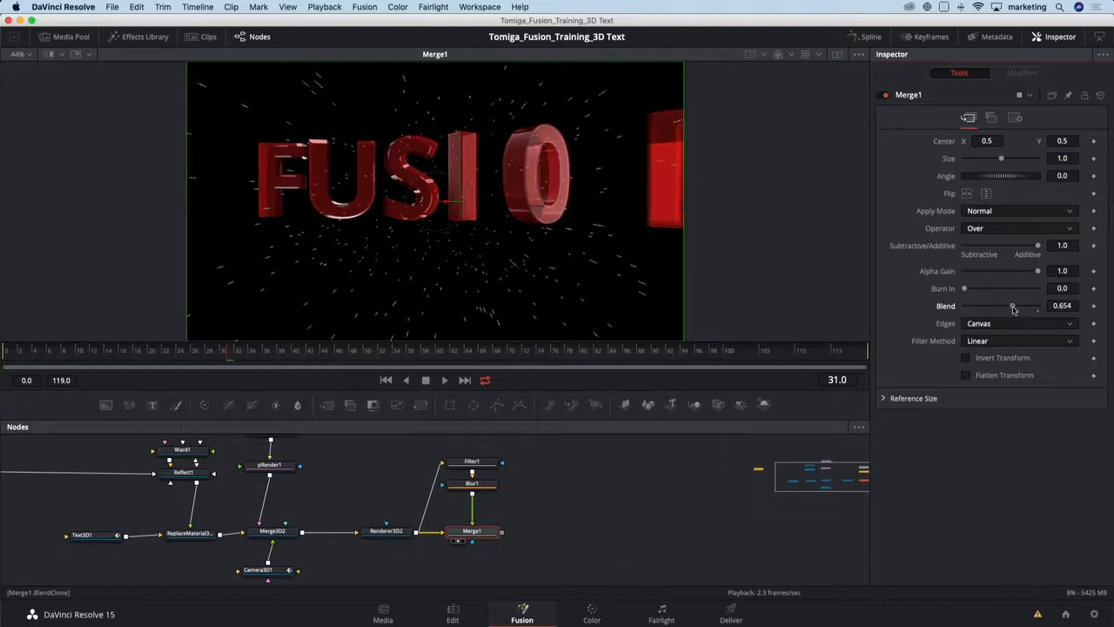
pyautogui.moveTo(1037, 272); pyautogui.dragTo(1023, 274)
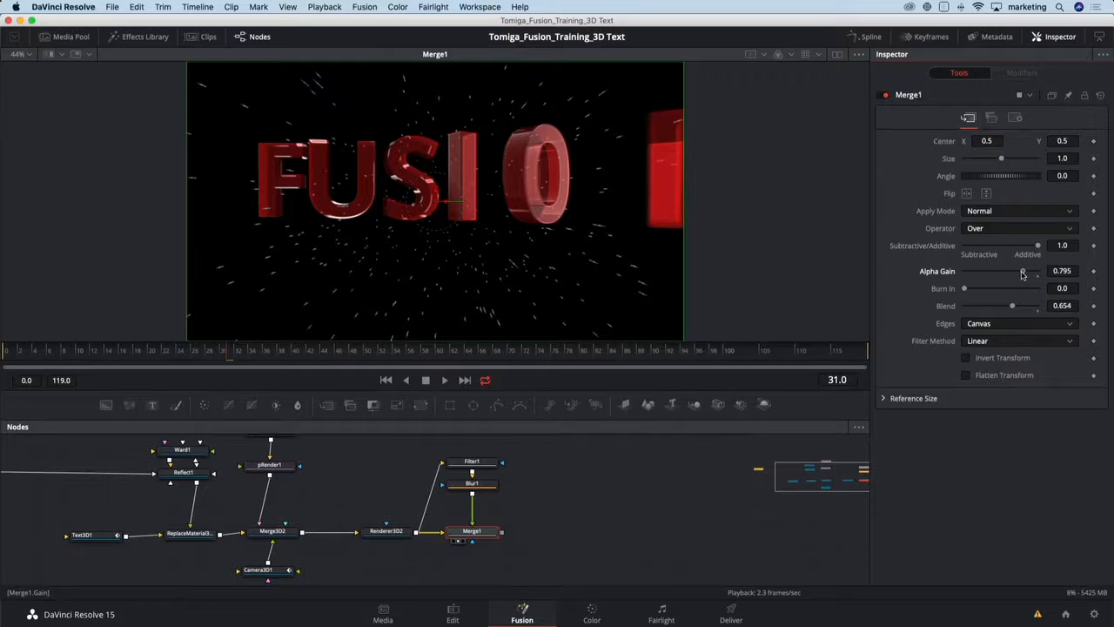
# - Move to frame 49 and compare the Merge1 result with the Renderer3D2 output
pyautogui.click(323, 350)
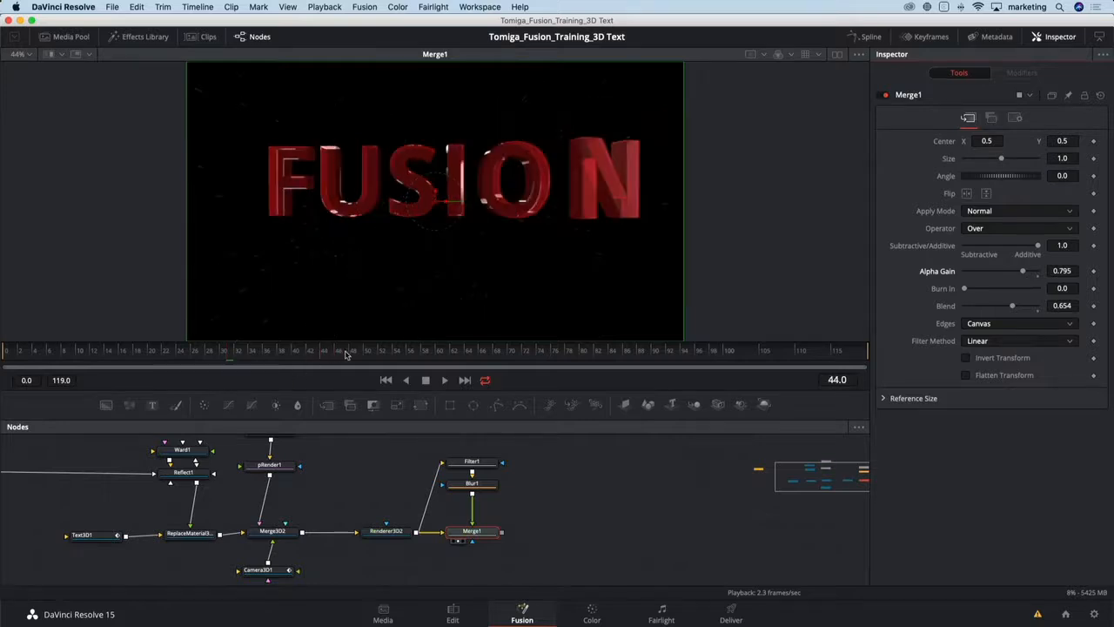
pyautogui.click(363, 352)
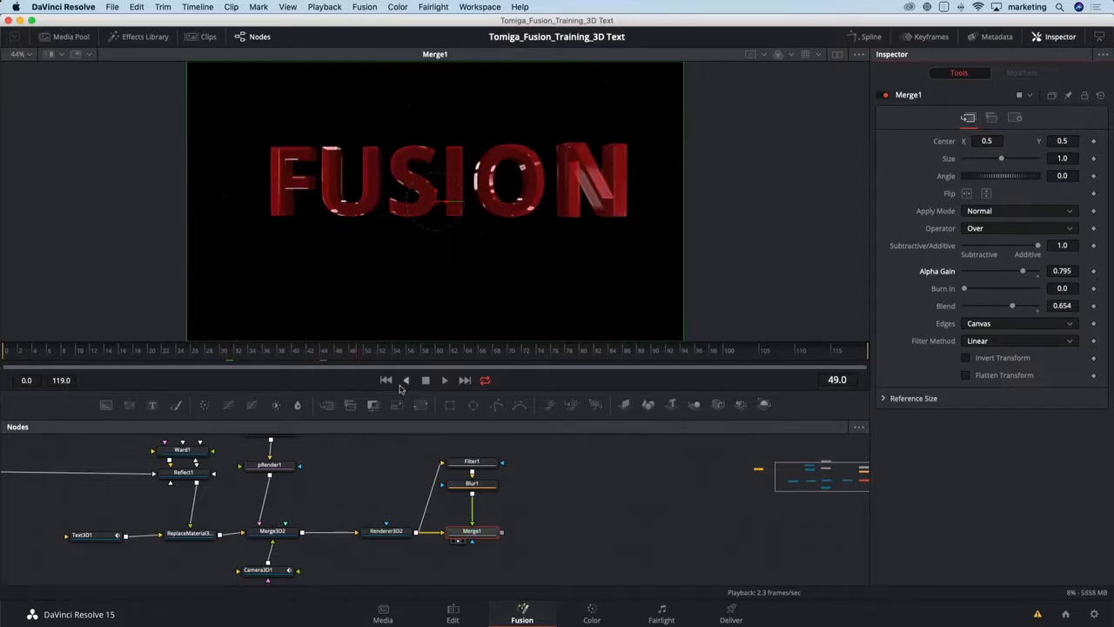
pyautogui.click(385, 530)
pyautogui.press('1')
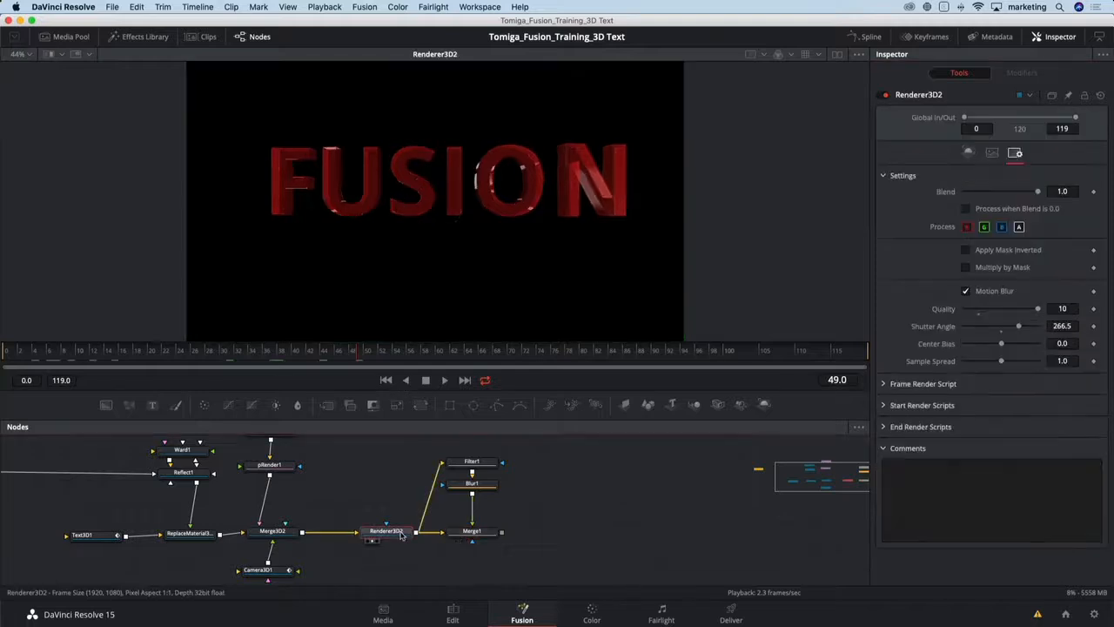
pyautogui.click(470, 532)
pyautogui.press('1')
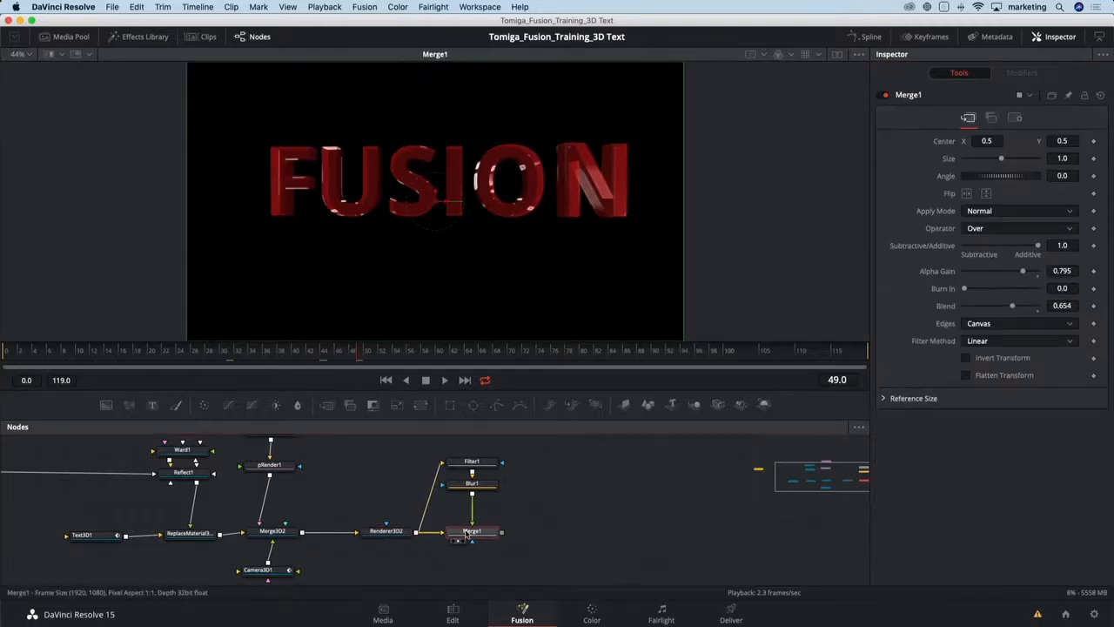
pyautogui.click(385, 531)
pyautogui.press('1')
pyautogui.click(461, 532)
pyautogui.press('1')
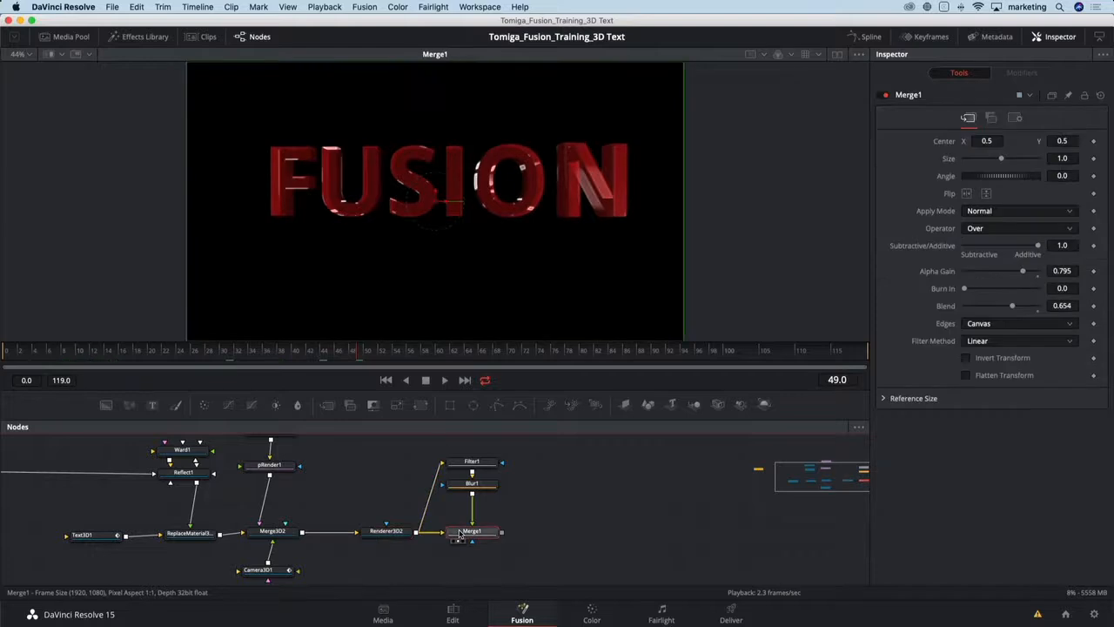
# - Set the pEmitter1 particle lifespan to 94
pyautogui.moveTo(362, 354); pyautogui.dragTo(430, 351)
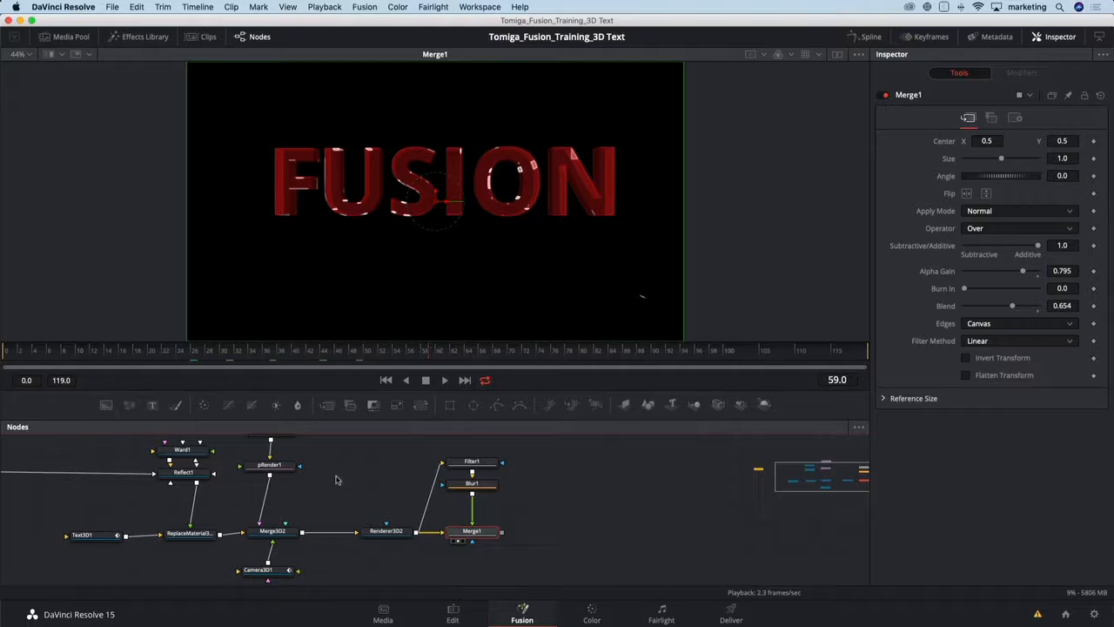
pyautogui.scroll(3, 329, 492)
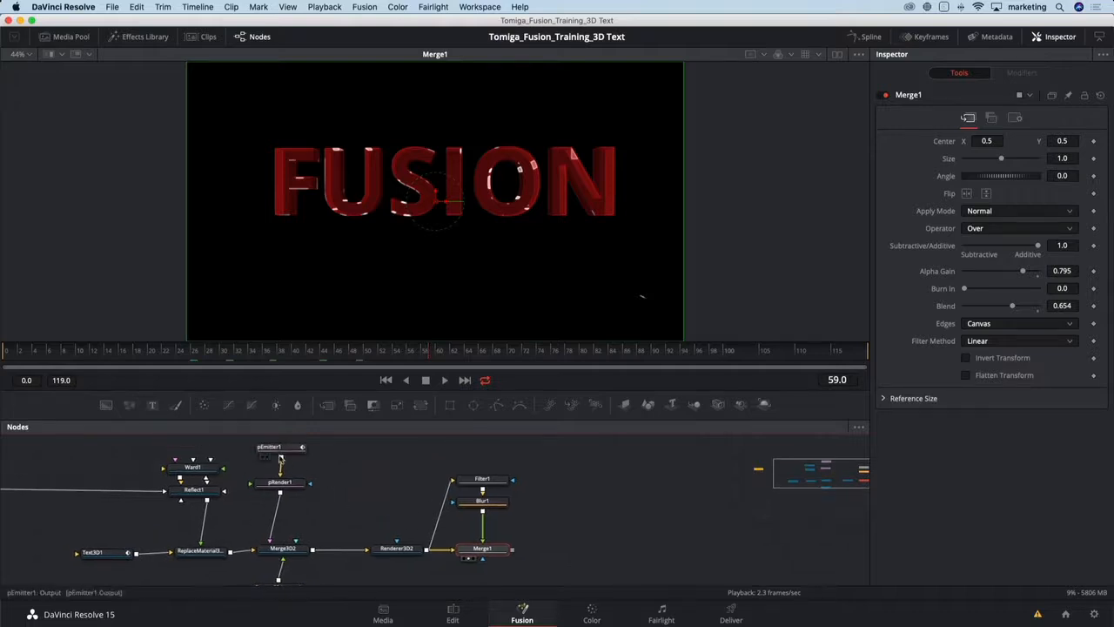
pyautogui.click(280, 461)
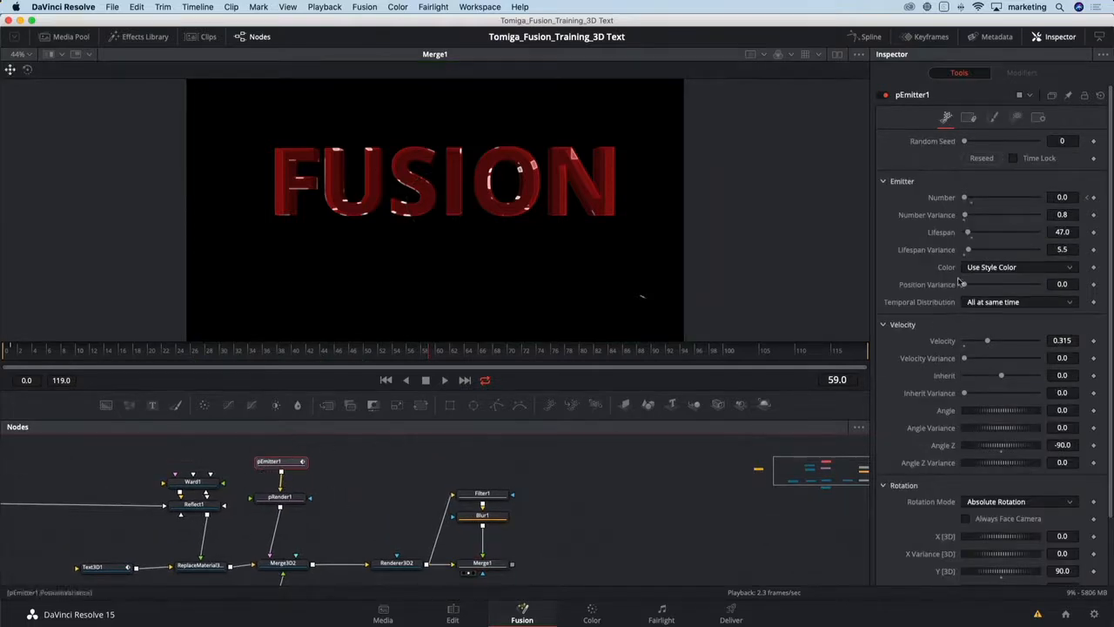
pyautogui.moveTo(966, 233); pyautogui.dragTo(972, 235)
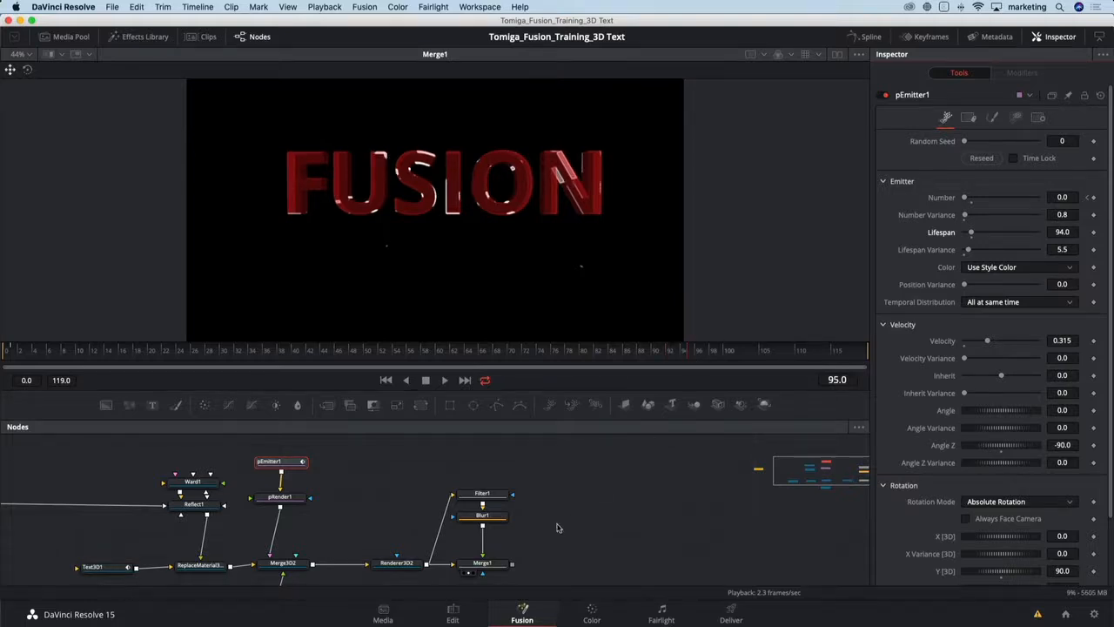
# - Add a Color Corrector node after Merge1 and set its gamma to 0.89
pyautogui.click(496, 564)
pyautogui.hotkey('shift', 'space')
pyautogui.write('color')
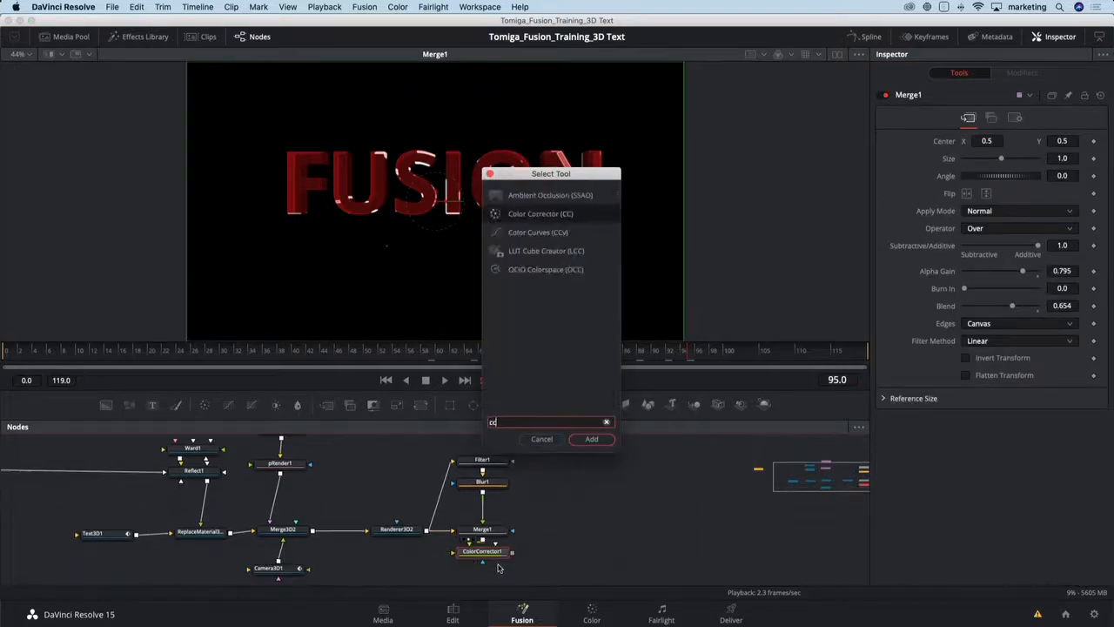
pyautogui.press('Return')
pyautogui.moveTo(566, 550); pyautogui.dragTo(583, 534)
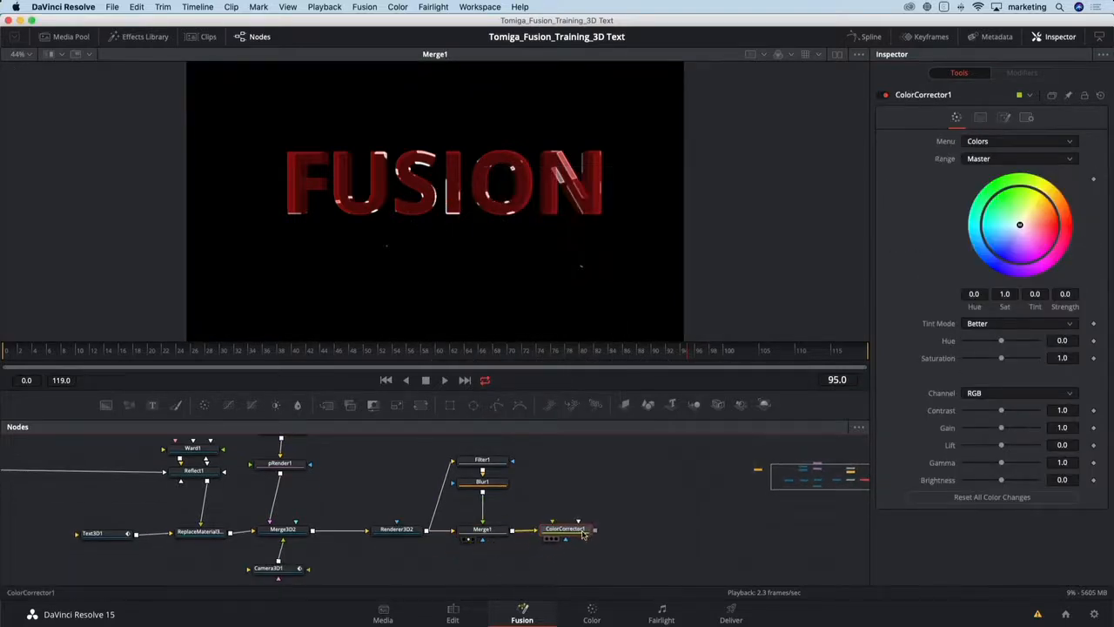
pyautogui.press('1')
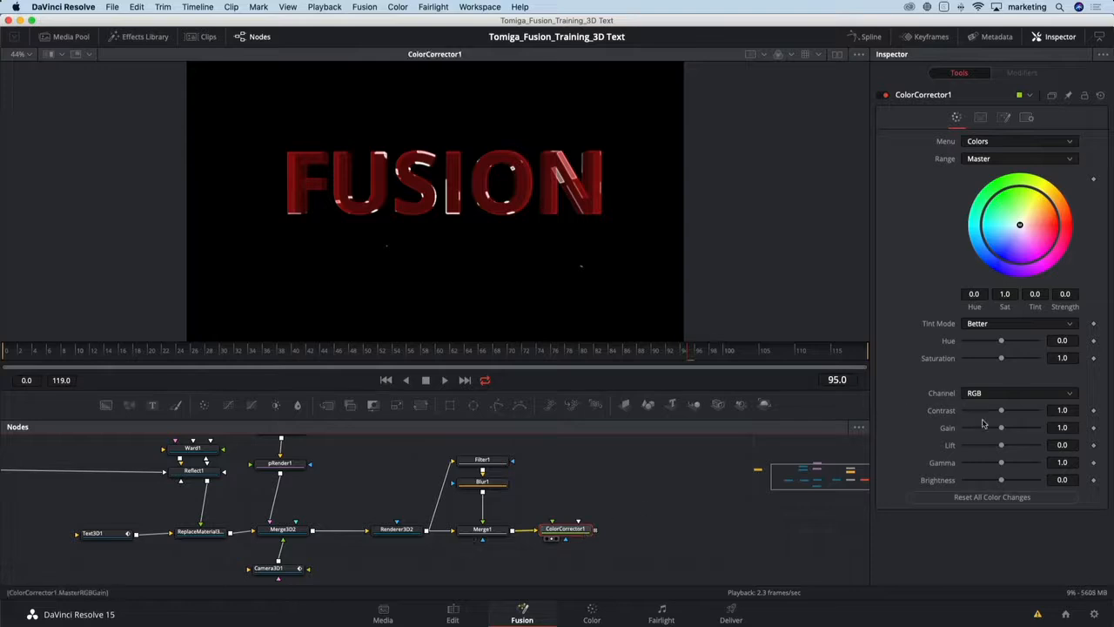
pyautogui.moveTo(1003, 464); pyautogui.dragTo(997, 464)
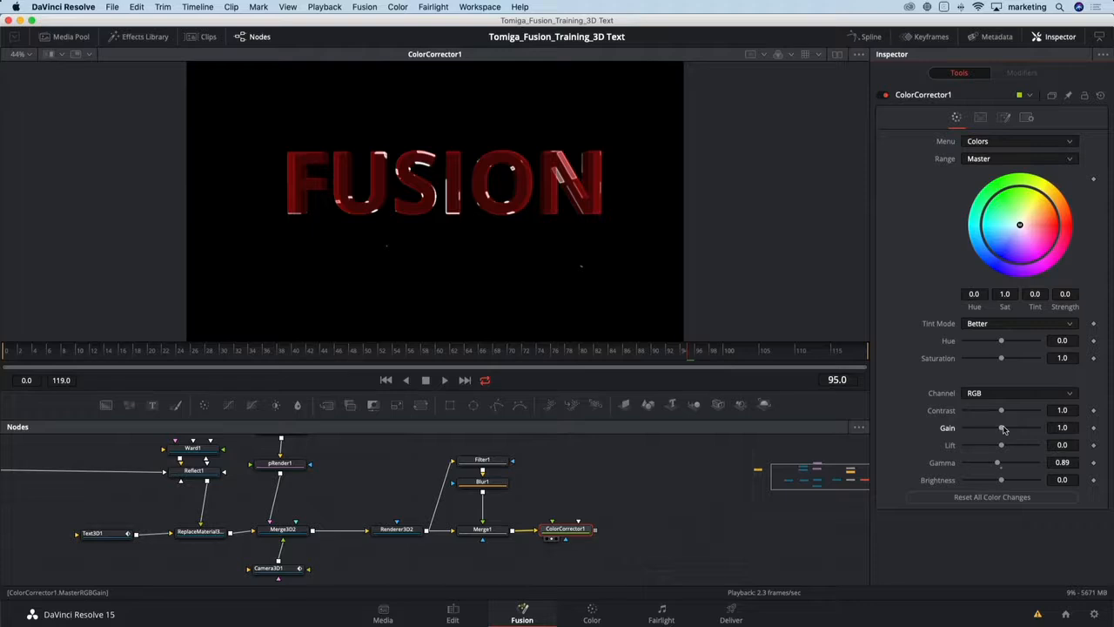
# - Add a Glow node after ColorCorrector1 with glow size 11 and glow 0.858
pyautogui.hotkey('shift', 'space')
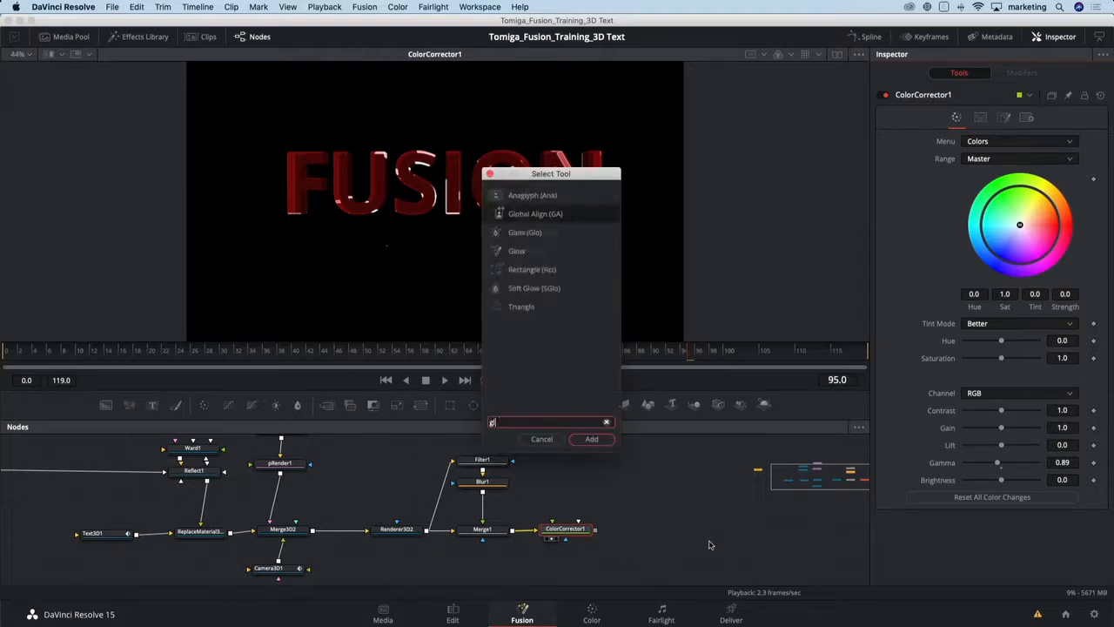
pyautogui.write('glow')
pyautogui.press('Return')
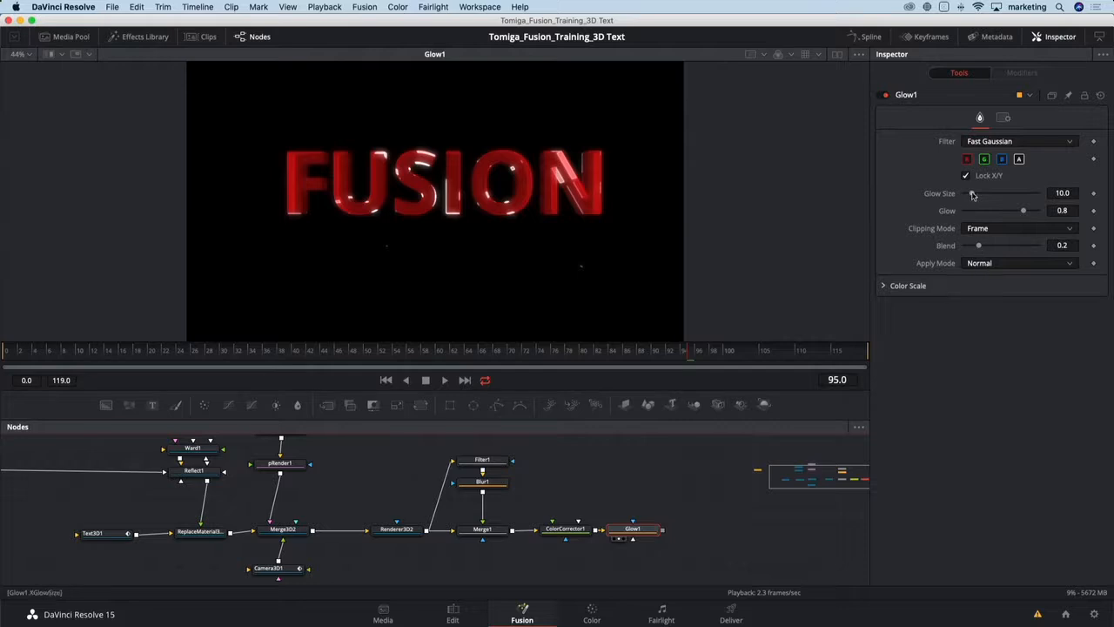
pyautogui.moveTo(971, 193); pyautogui.dragTo(1026, 212)
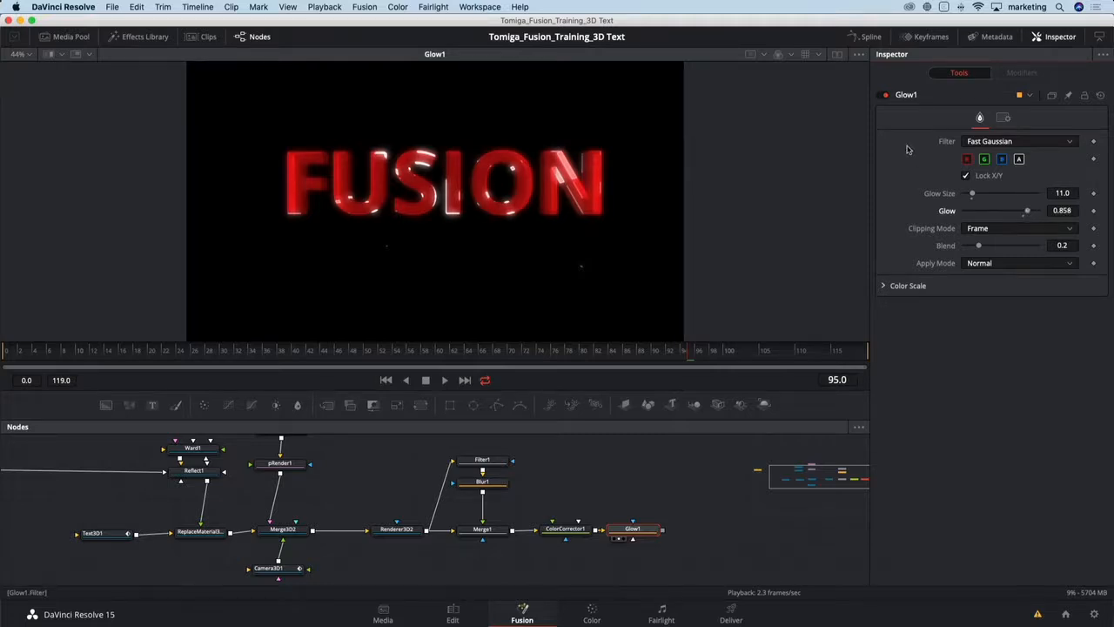
# - Toggle Glow1 on and off to compare the image with and without the glow
pyautogui.click(886, 95)
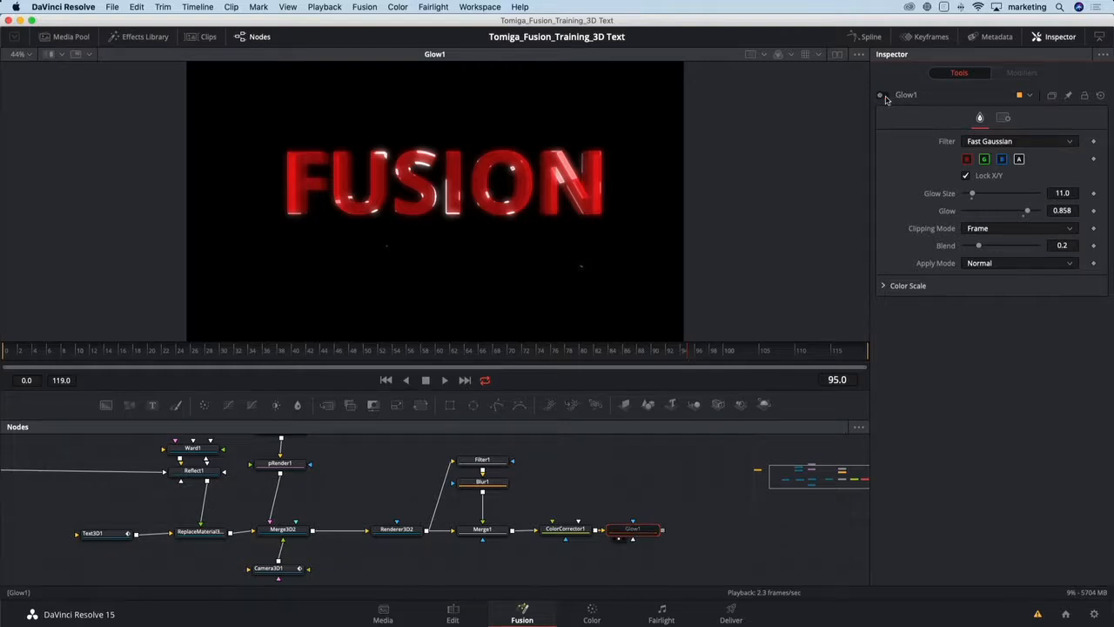
pyautogui.click(885, 95)
pyautogui.click(885, 95)
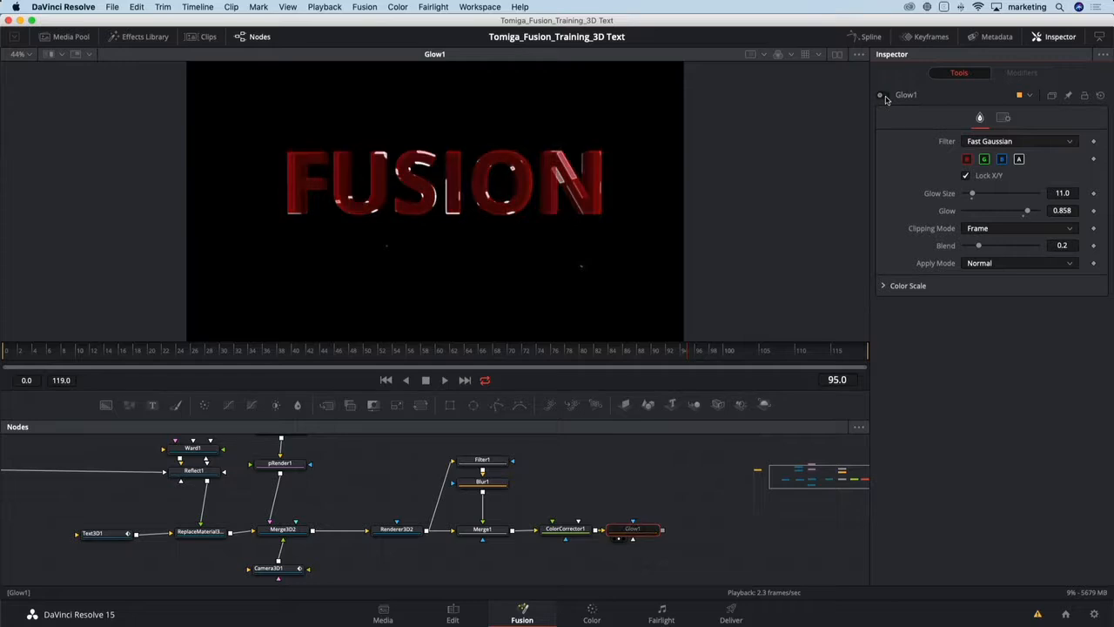
pyautogui.click(885, 95)
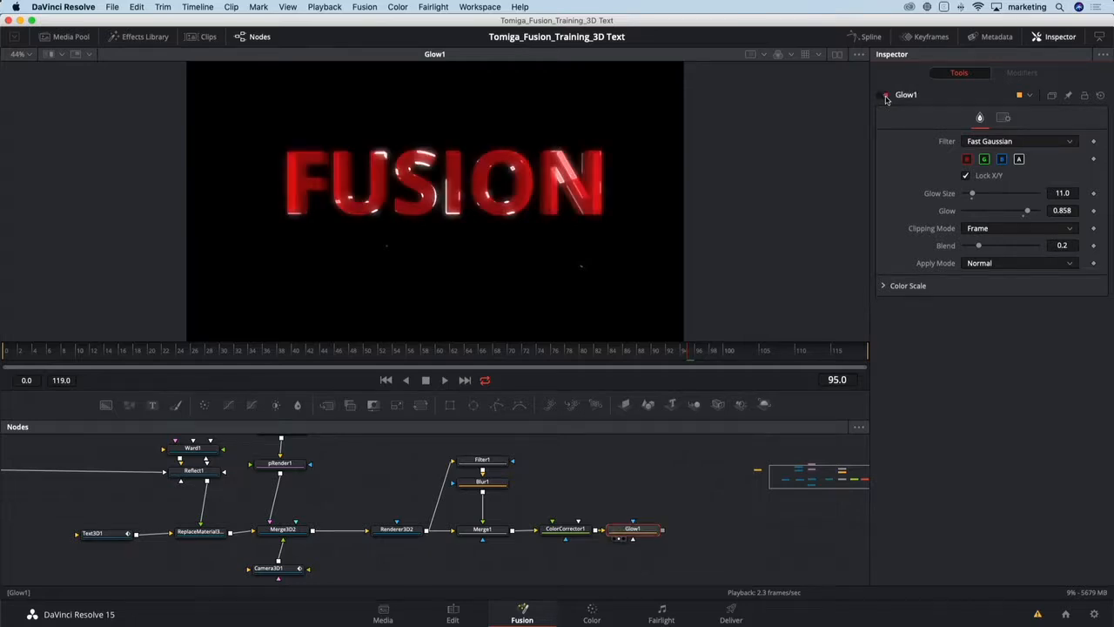
pyautogui.click(885, 96)
pyautogui.click(885, 96)
pyautogui.click(885, 96)
pyautogui.click(886, 96)
pyautogui.click(885, 96)
pyautogui.click(885, 96)
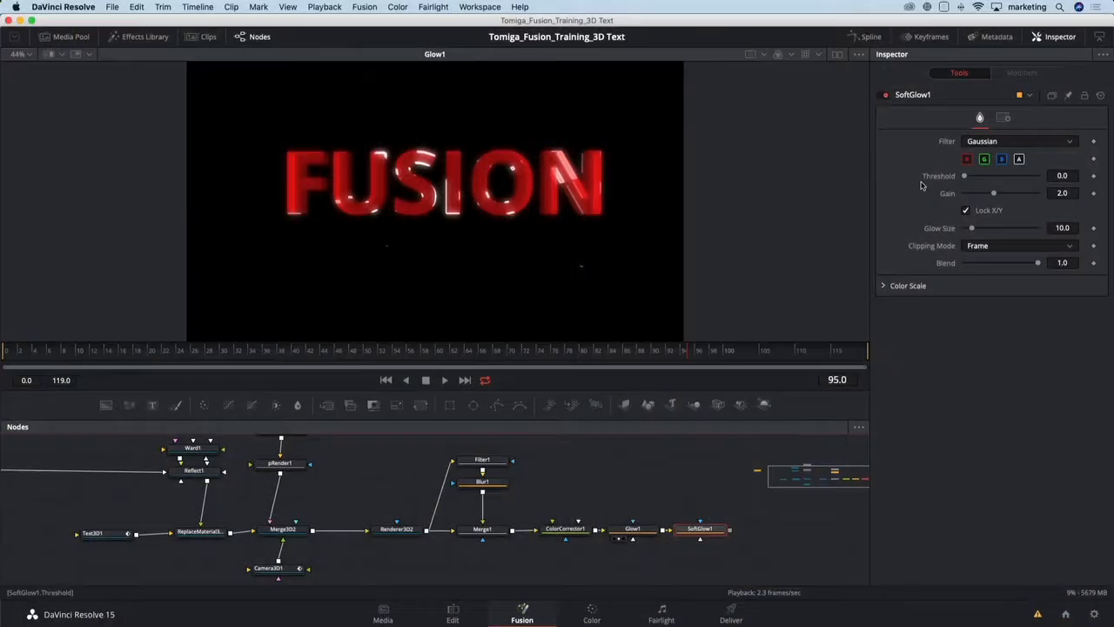
# - Add a Soft Glow node after Glow1 and set threshold 0.551, gain 0.551 and glow size 7.9
pyautogui.press('1')
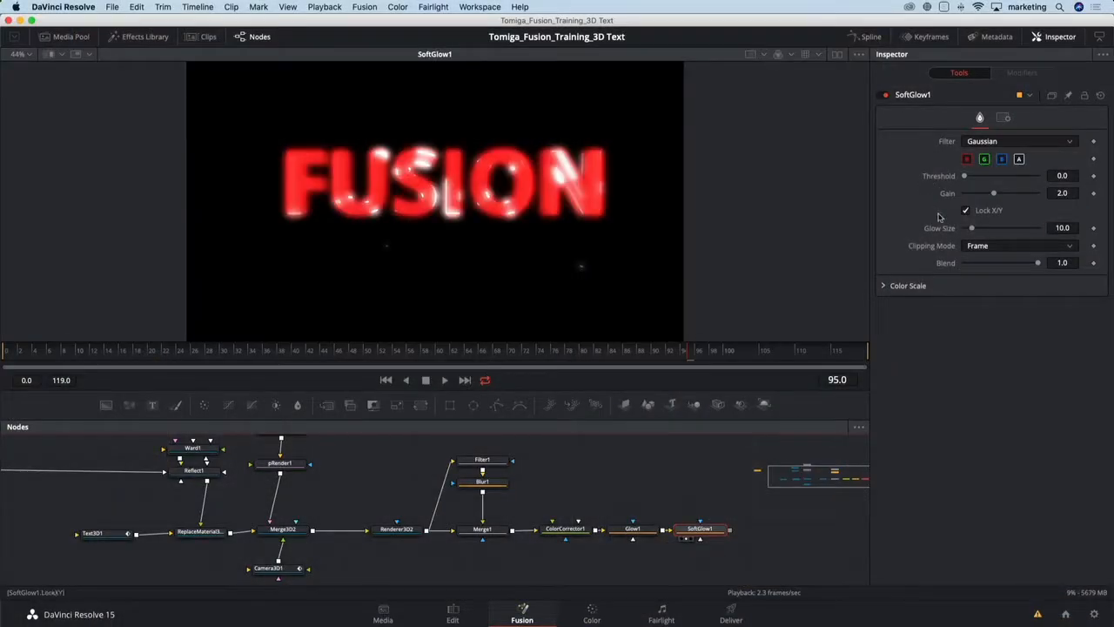
pyautogui.moveTo(963, 176); pyautogui.dragTo(972, 231)
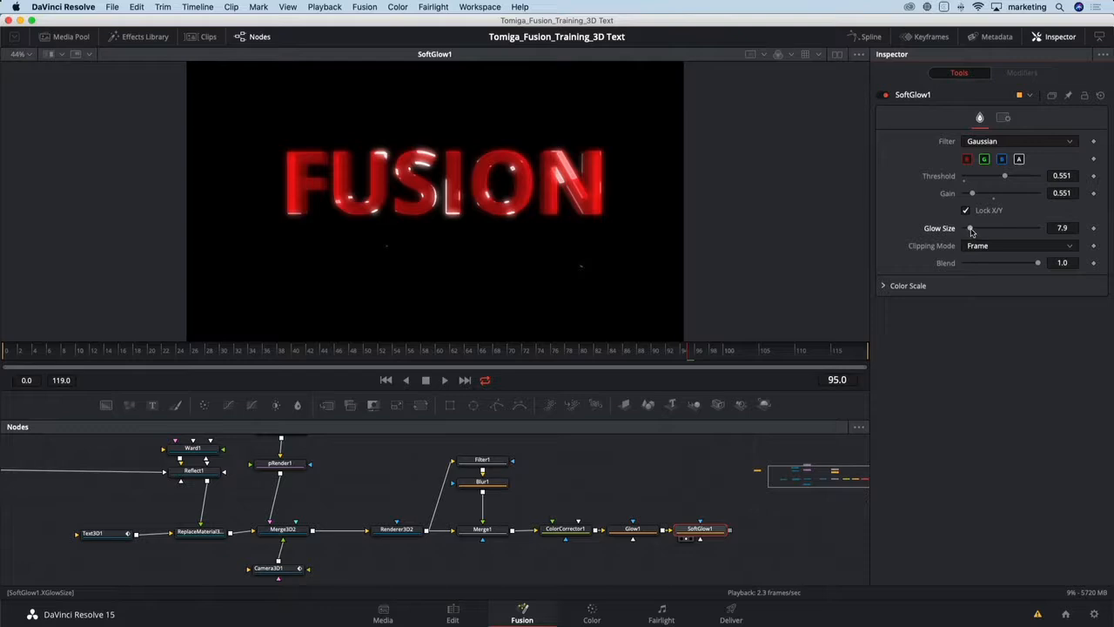
# - Compare SoftGlow1 toggled on and off, then set its gain to 0.709 and glow size to 5.5
pyautogui.click(884, 96)
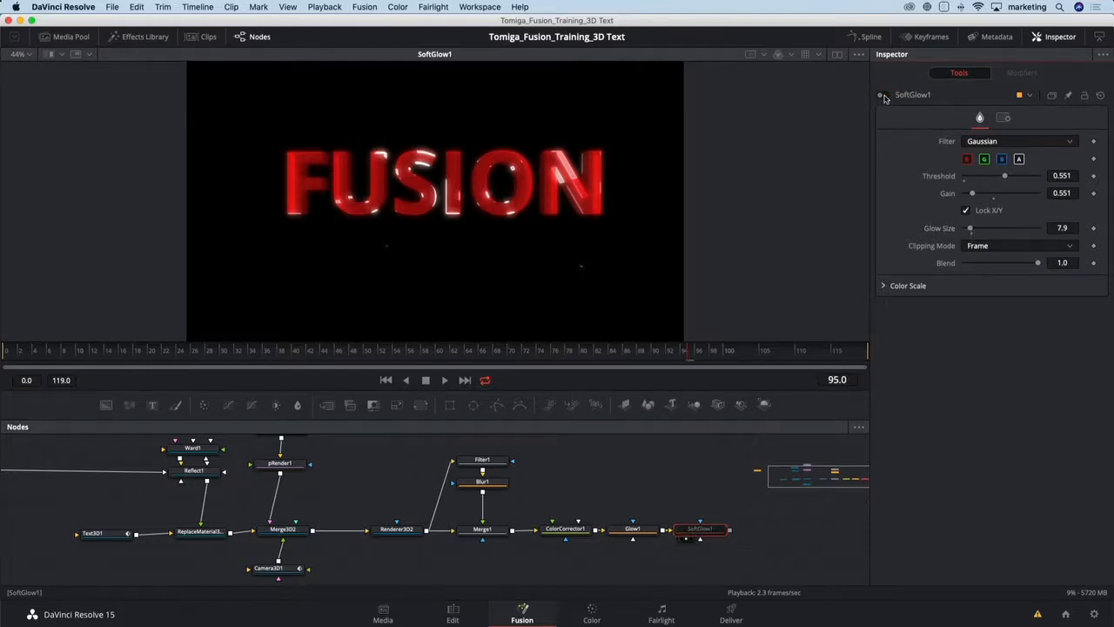
pyautogui.click(884, 96)
pyautogui.click(884, 96)
pyautogui.click(885, 96)
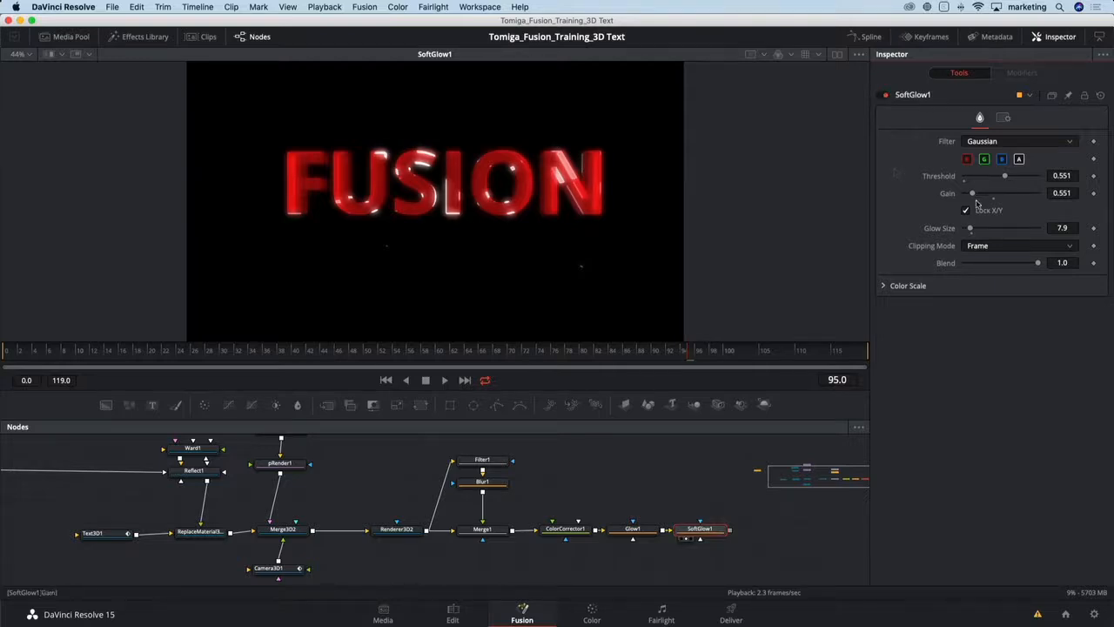
pyautogui.moveTo(972, 229); pyautogui.dragTo(976, 197)
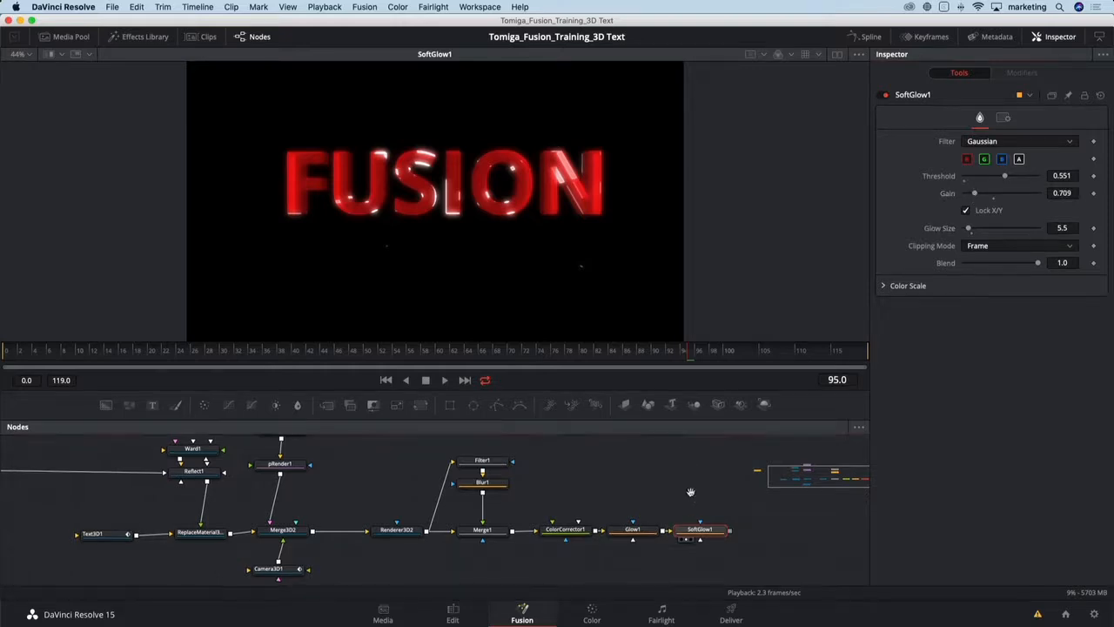
# - Add a Background node combined with SoftGlow1 through Merge2 and place it above Merge2
pyautogui.moveTo(690, 493); pyautogui.dragTo(562, 497)
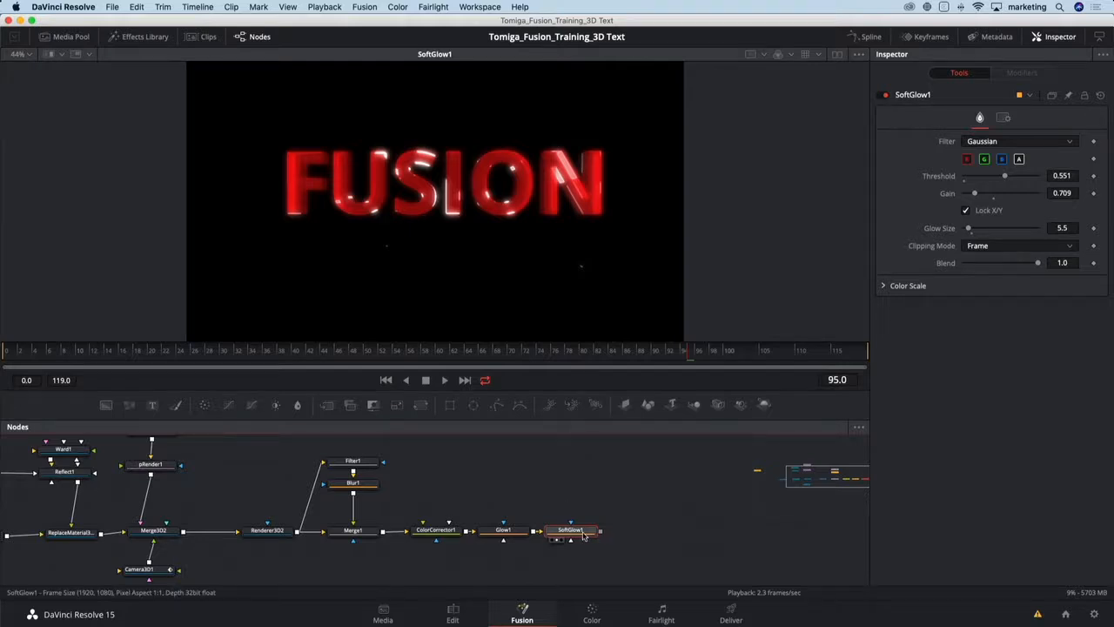
pyautogui.hotkey('shift', 'space')
pyautogui.write('b')
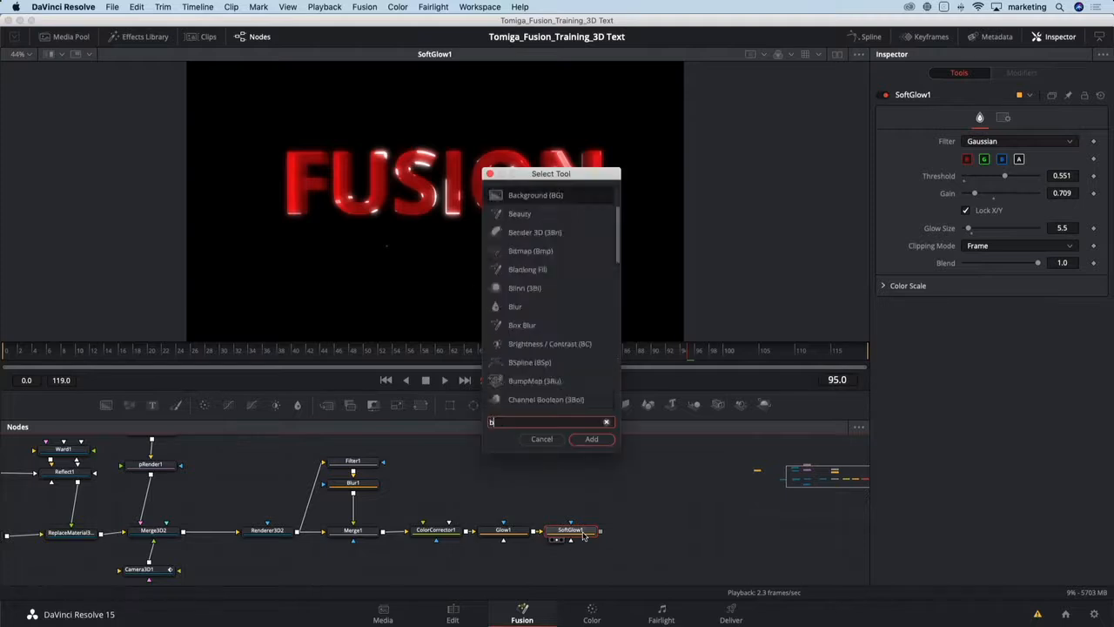
pyautogui.write('g')
pyautogui.press('Return')
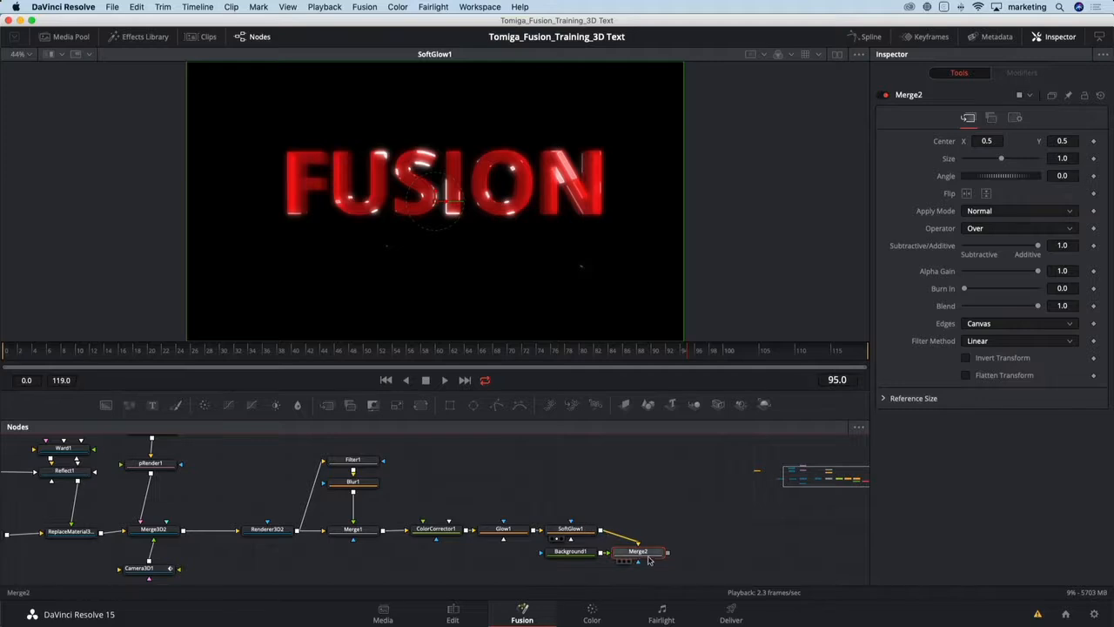
pyautogui.moveTo(646, 553); pyautogui.dragTo(661, 531)
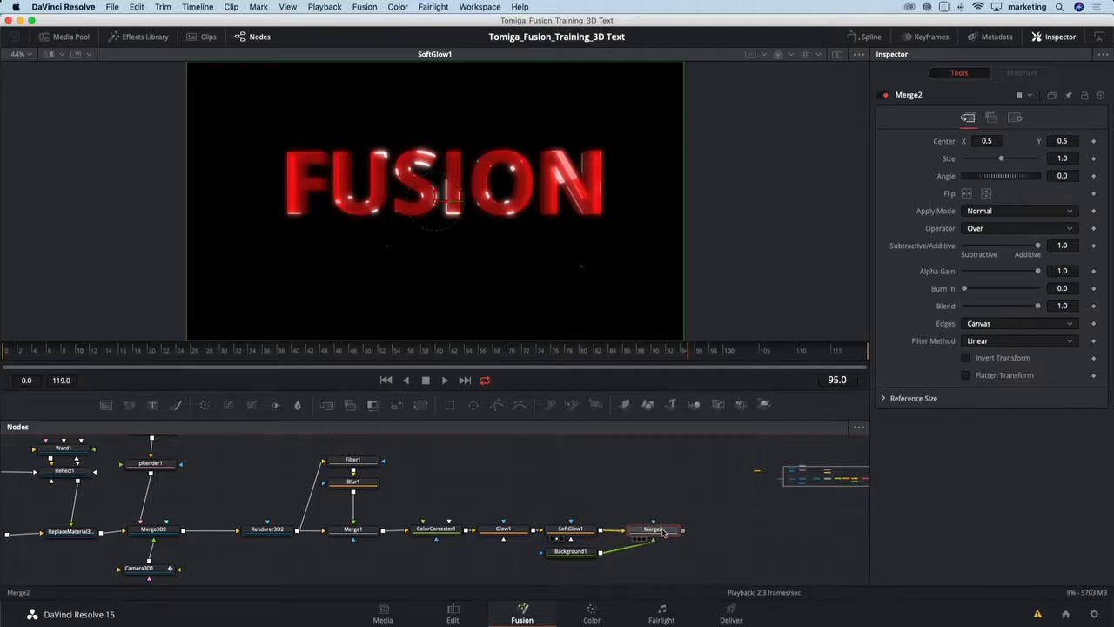
pyautogui.moveTo(570, 552); pyautogui.dragTo(658, 480)
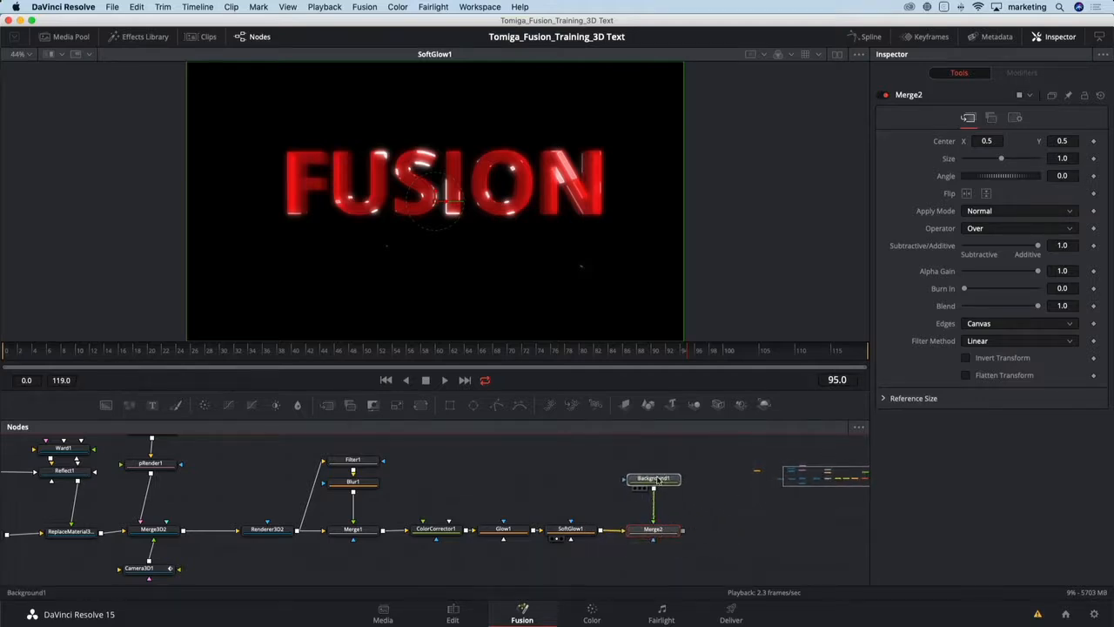
pyautogui.click(658, 480)
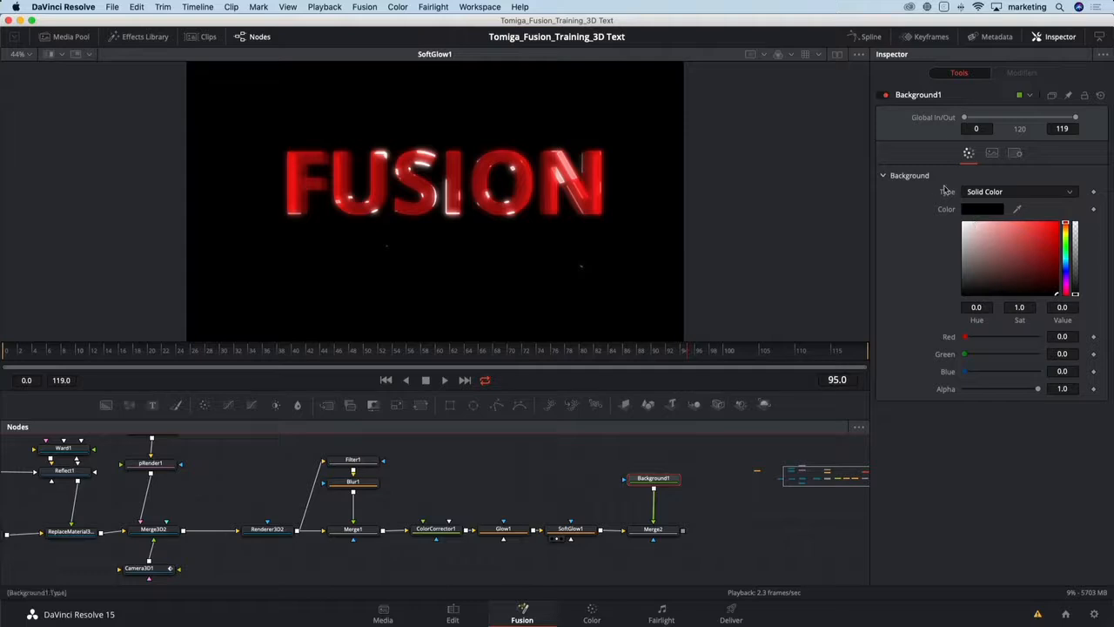
# - Set Background1's type to Gradient, display it in a second viewer, and drag the gradient's start and end points diagonally
pyautogui.click(973, 191)
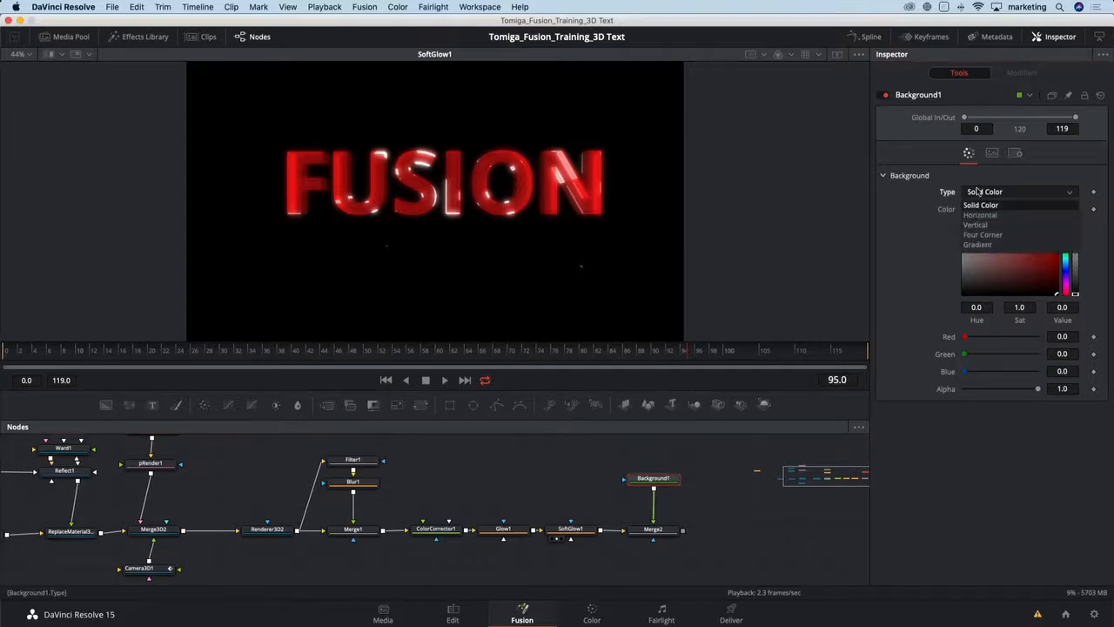
pyautogui.click(978, 244)
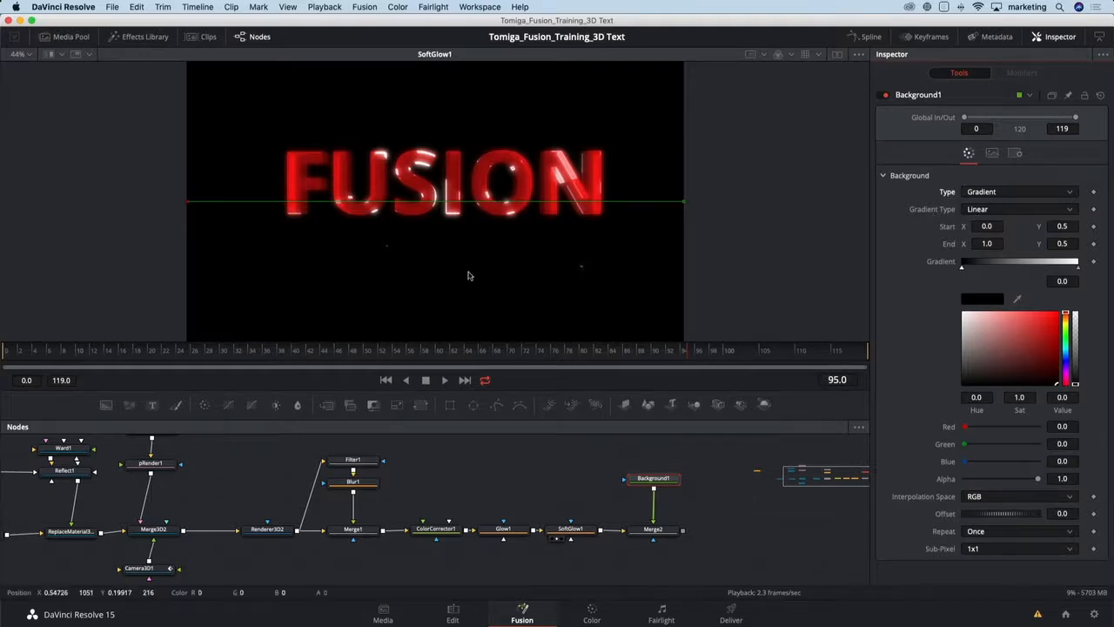
pyautogui.click(838, 55)
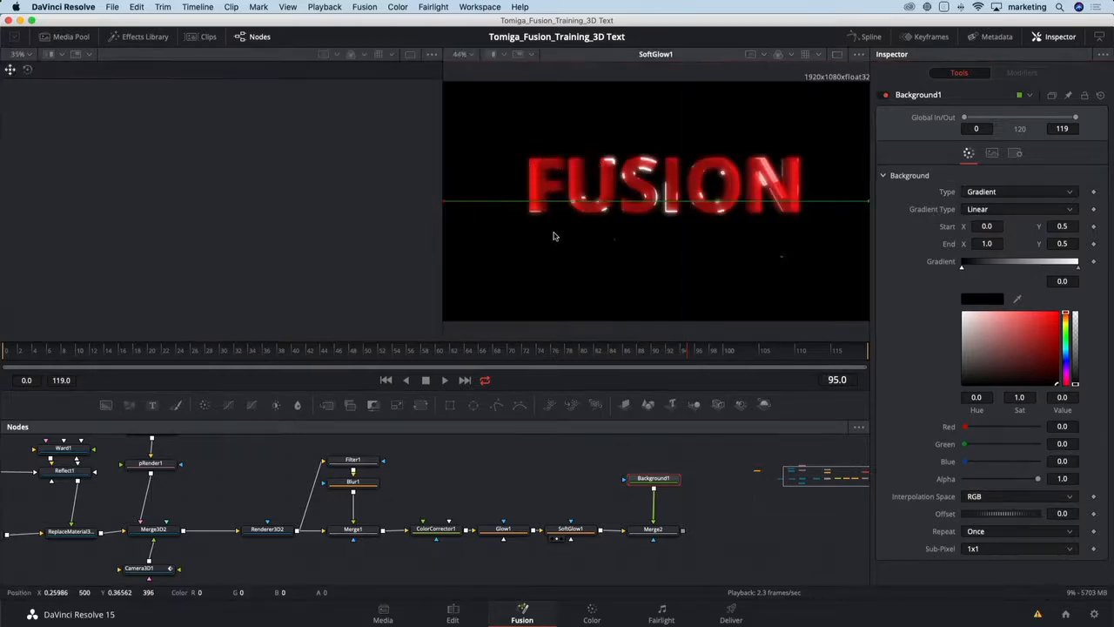
pyautogui.press('1')
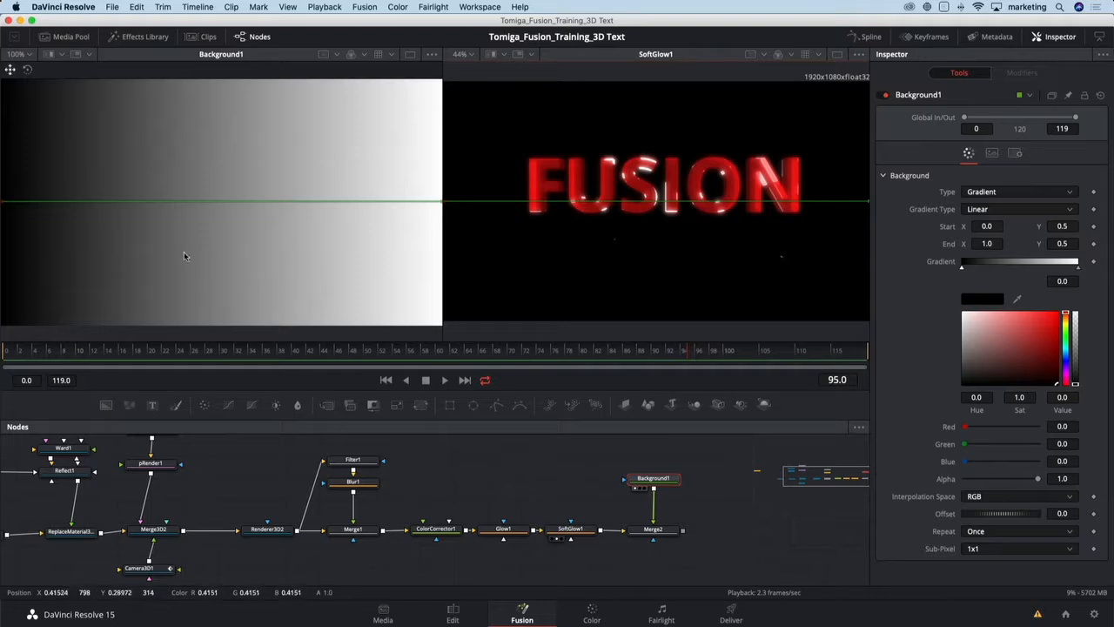
pyautogui.hotkey('ctrl', 'f')
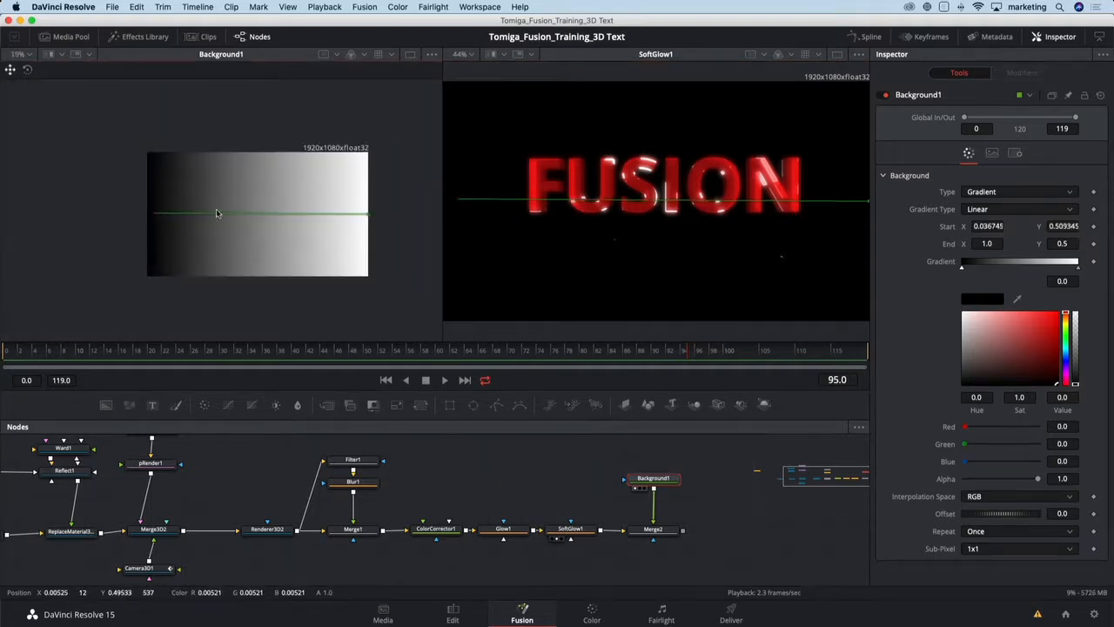
pyautogui.moveTo(146, 217); pyautogui.dragTo(234, 207)
pyautogui.moveTo(370, 216); pyautogui.dragTo(376, 266)
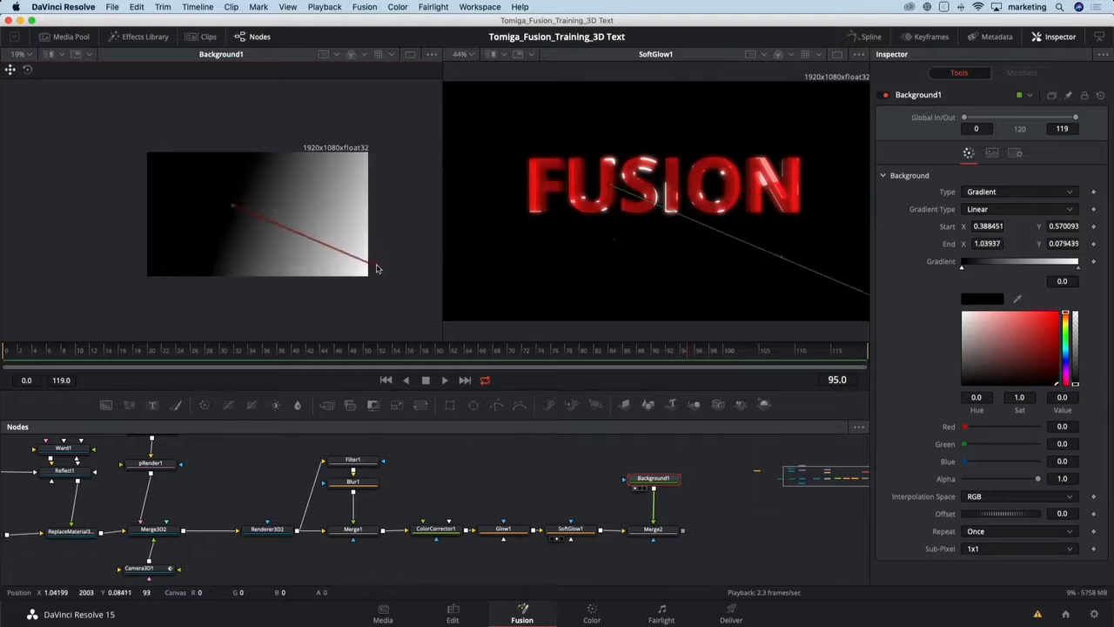
# - Set Background1's gradient type to Radial and color the gradient's first stop a dark teal blue
pyautogui.click(995, 211)
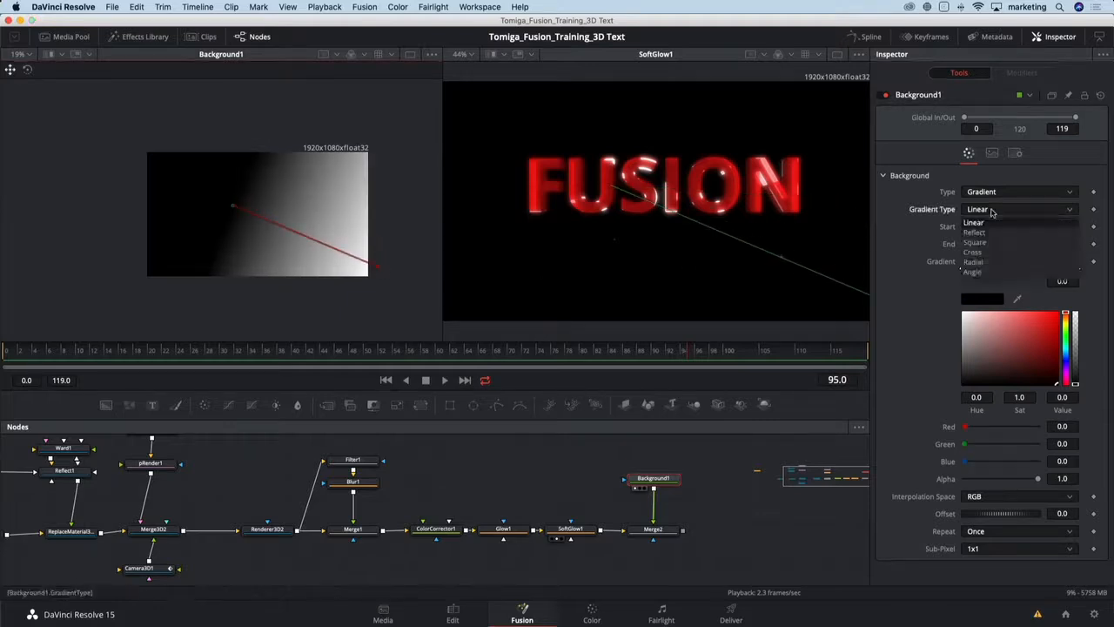
pyautogui.click(978, 262)
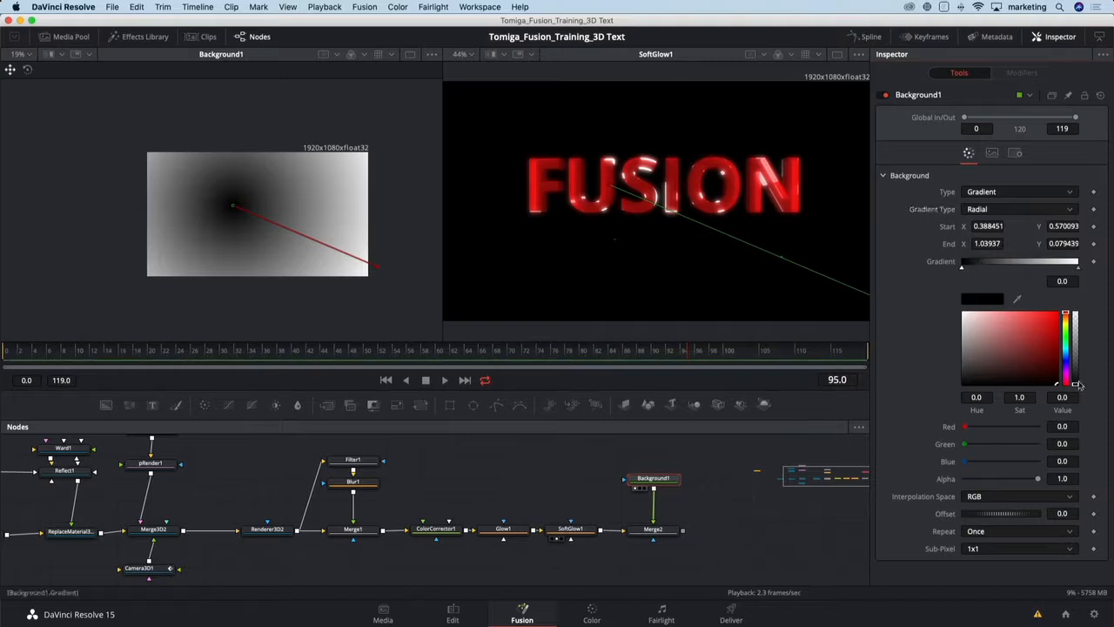
pyautogui.moveTo(1069, 357); pyautogui.dragTo(1067, 355)
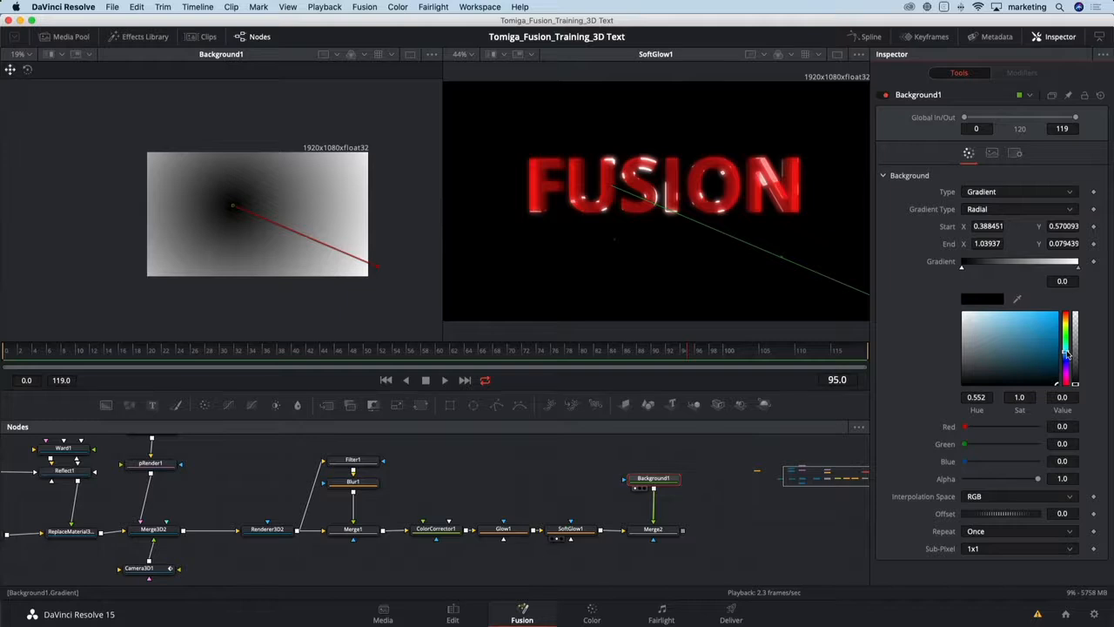
pyautogui.click(1038, 357)
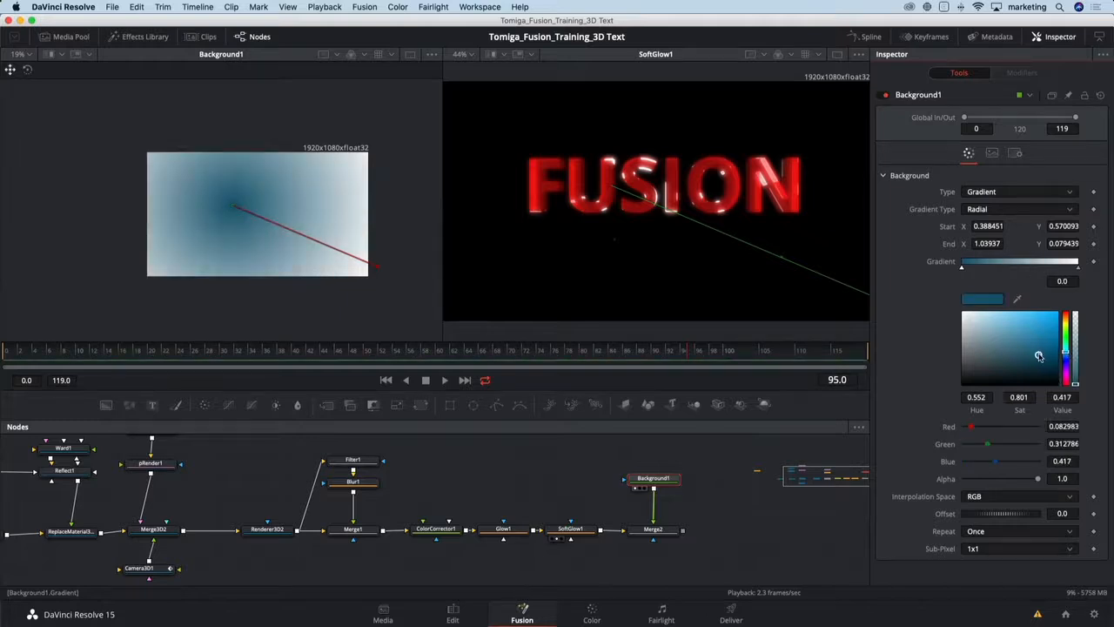
# - Set the gradient's end stop to black and reposition the gradient's start and end points in the viewer
pyautogui.click(1079, 268)
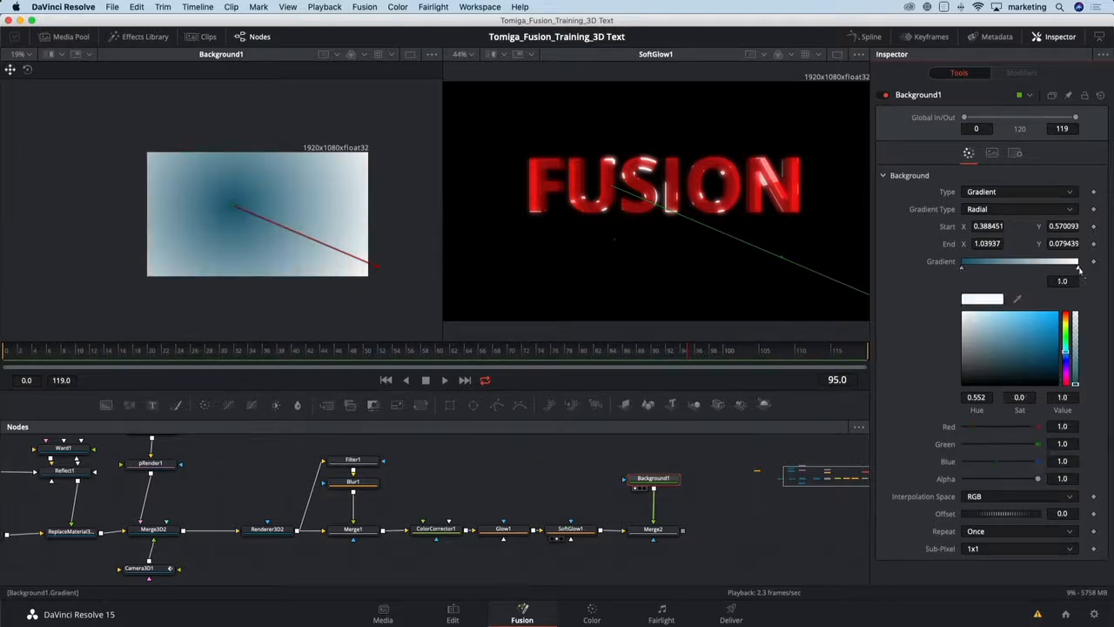
pyautogui.moveTo(1060, 376); pyautogui.dragTo(1058, 384)
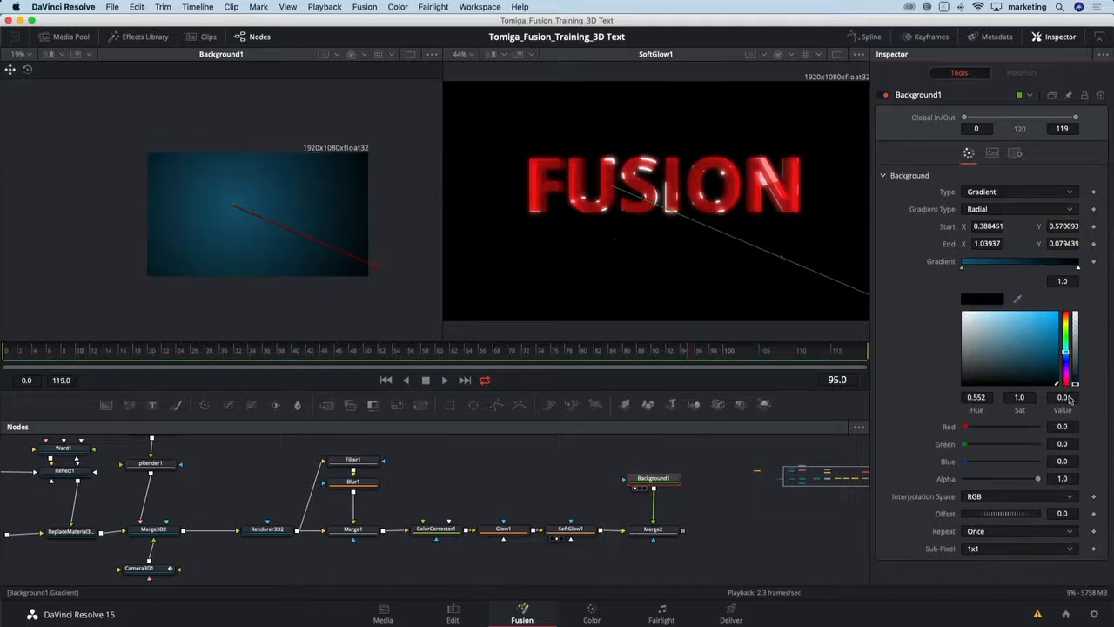
pyautogui.moveTo(235, 207); pyautogui.dragTo(249, 201)
pyautogui.moveTo(375, 266)
pyautogui.mouseDown()
pyautogui.moveTo(356, 261)
pyautogui.moveTo(366, 263)
pyautogui.mouseUp()
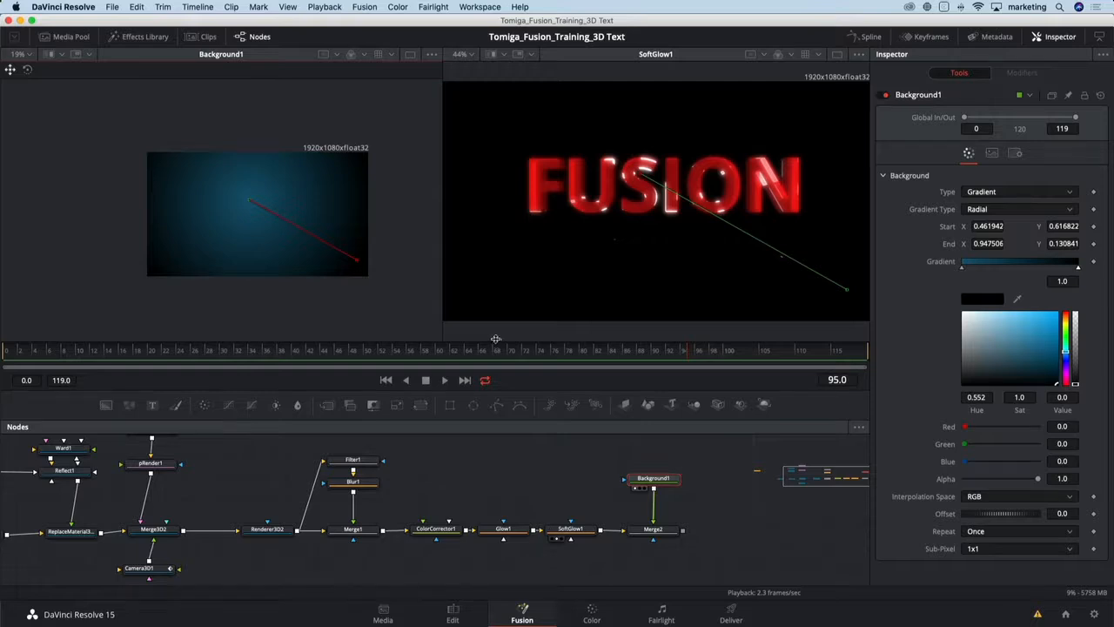
# - Add a Fast Noise node above Background1 in the node graph
pyautogui.moveTo(612, 475); pyautogui.dragTo(435, 488)
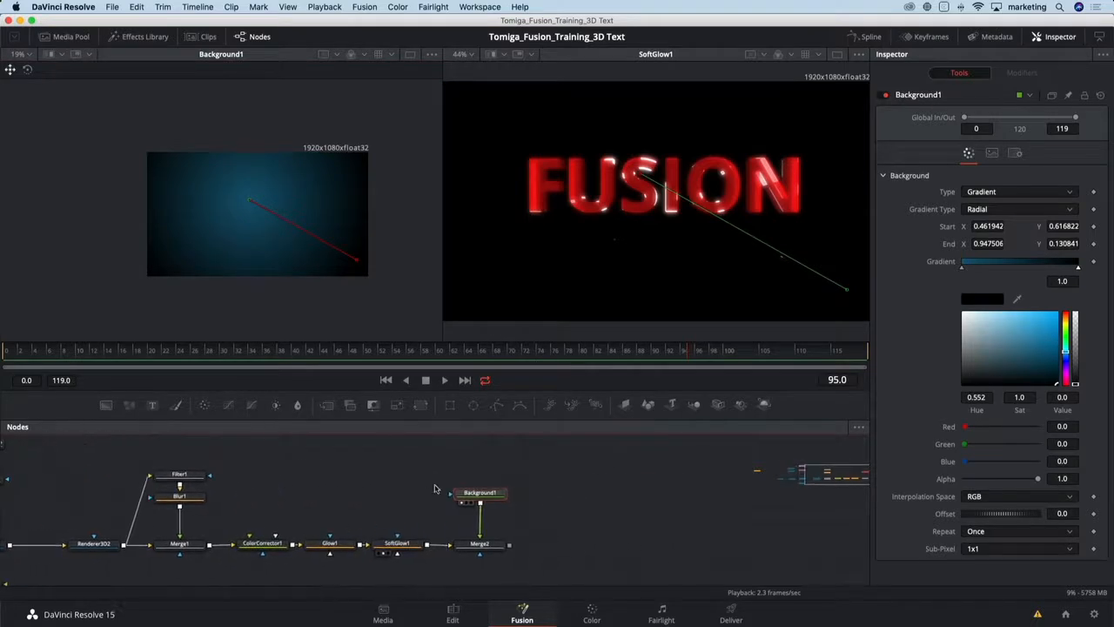
pyautogui.click(470, 457)
pyautogui.hotkey('shift', 'space')
pyautogui.write('fast')
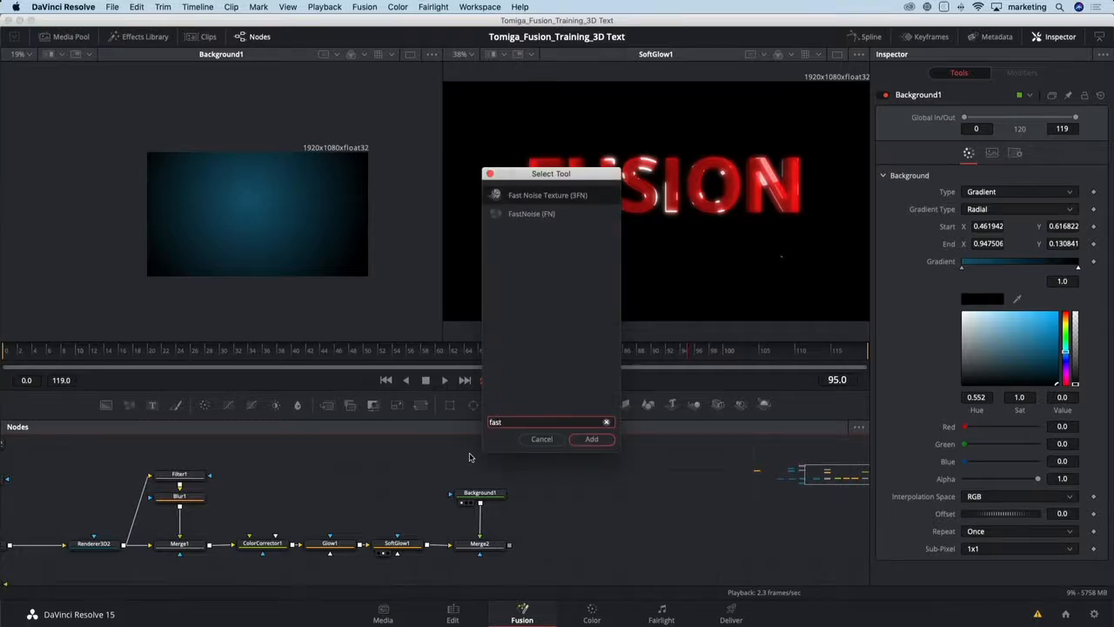
pyautogui.press('Down')
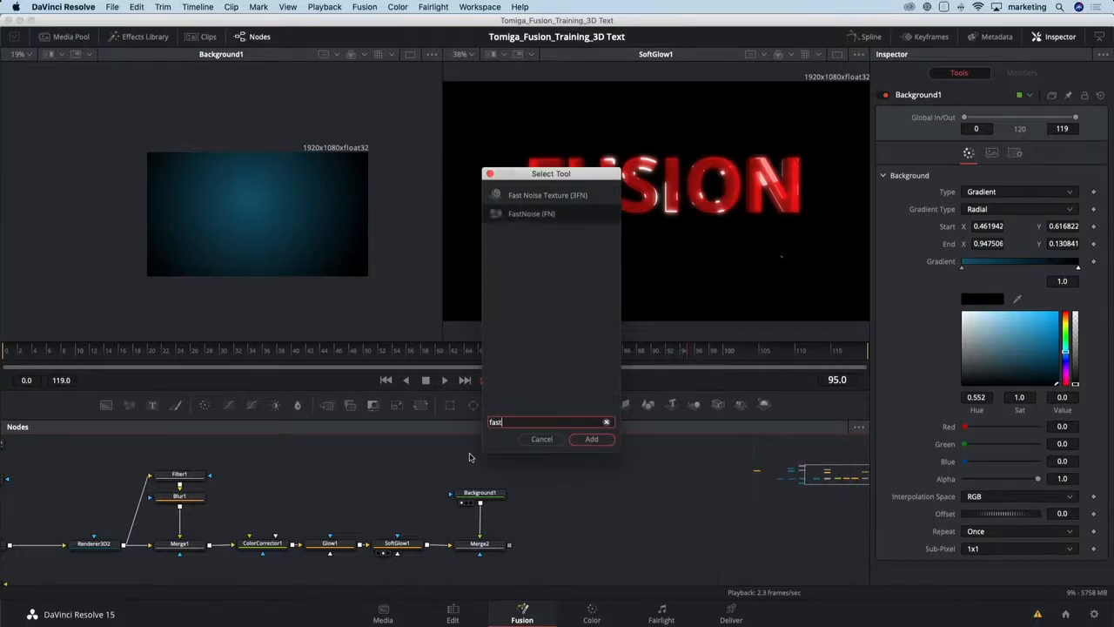
pyautogui.press('Return')
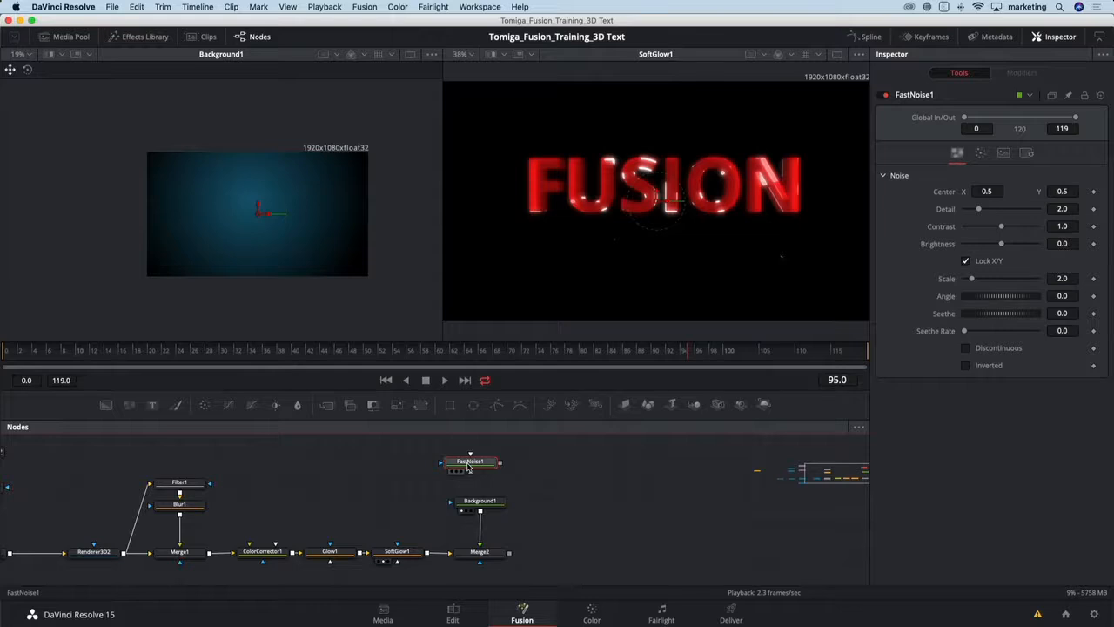
# - Display FastNoise1 in the first viewer and set its detail to 6.54 and scale to 3.31
pyautogui.press('1')
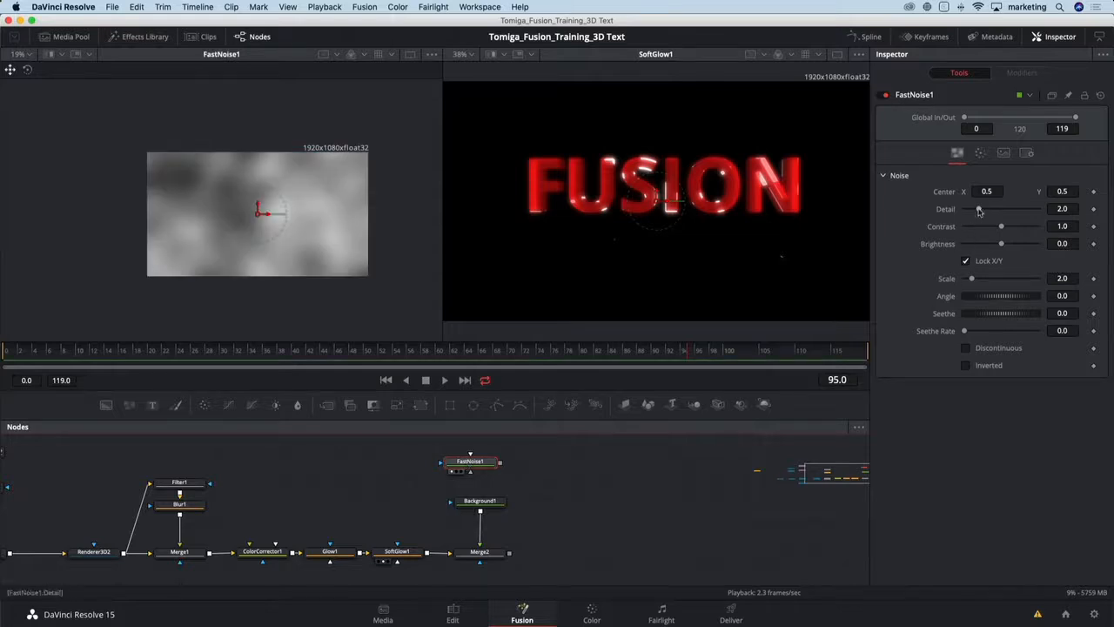
pyautogui.moveTo(979, 209); pyautogui.dragTo(1012, 210)
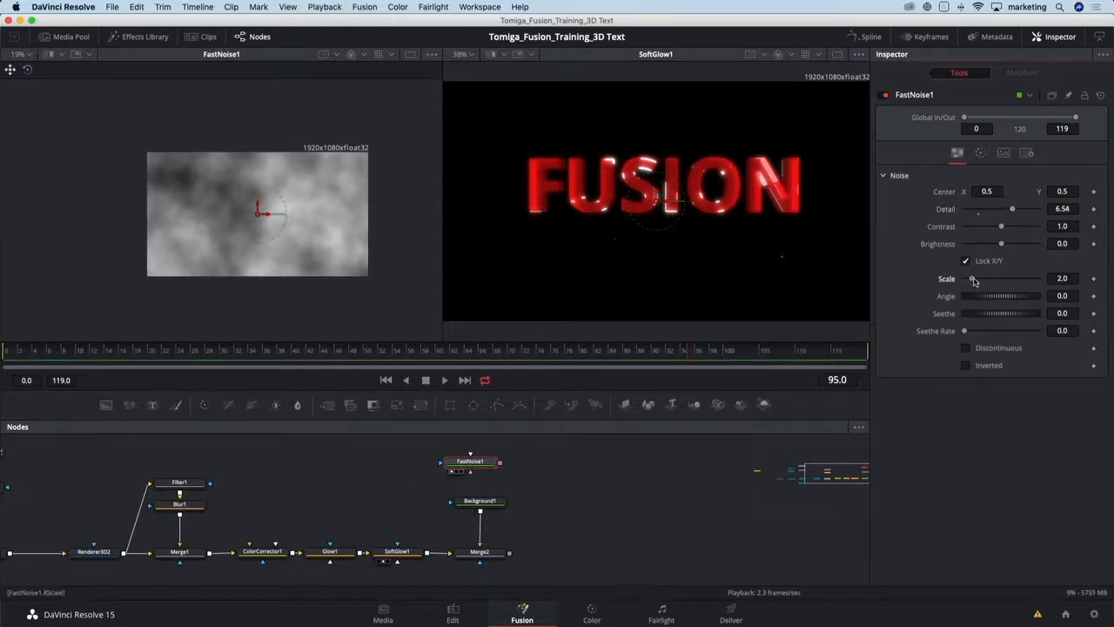
pyautogui.moveTo(974, 279); pyautogui.dragTo(977, 279)
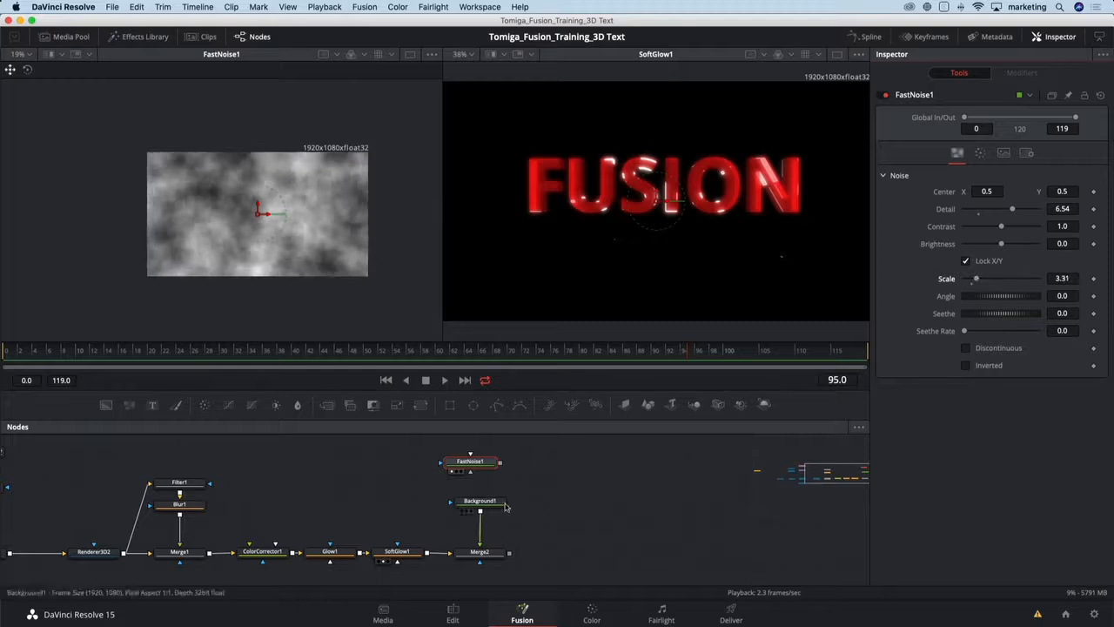
# - Connect FastNoise1 as a mask to Background1 and display Background1 in the first viewer
pyautogui.moveTo(500, 463); pyautogui.dragTo(458, 503)
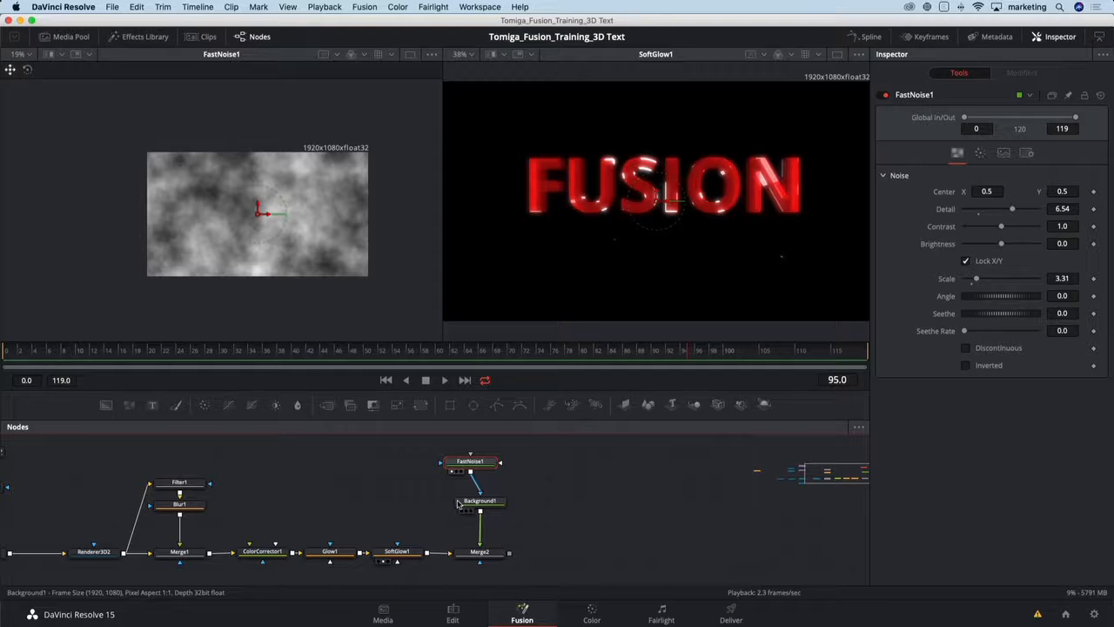
pyautogui.click(464, 503)
pyautogui.press('1')
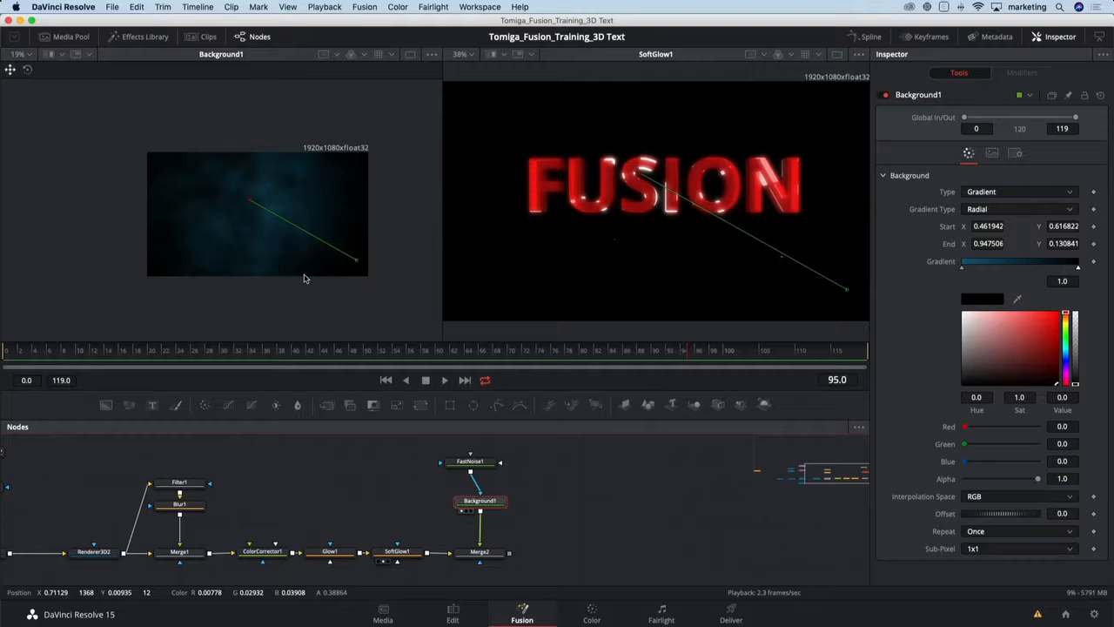
# - Display Merge2 in the second viewer and set its apply mode to Screen
pyautogui.click(500, 556)
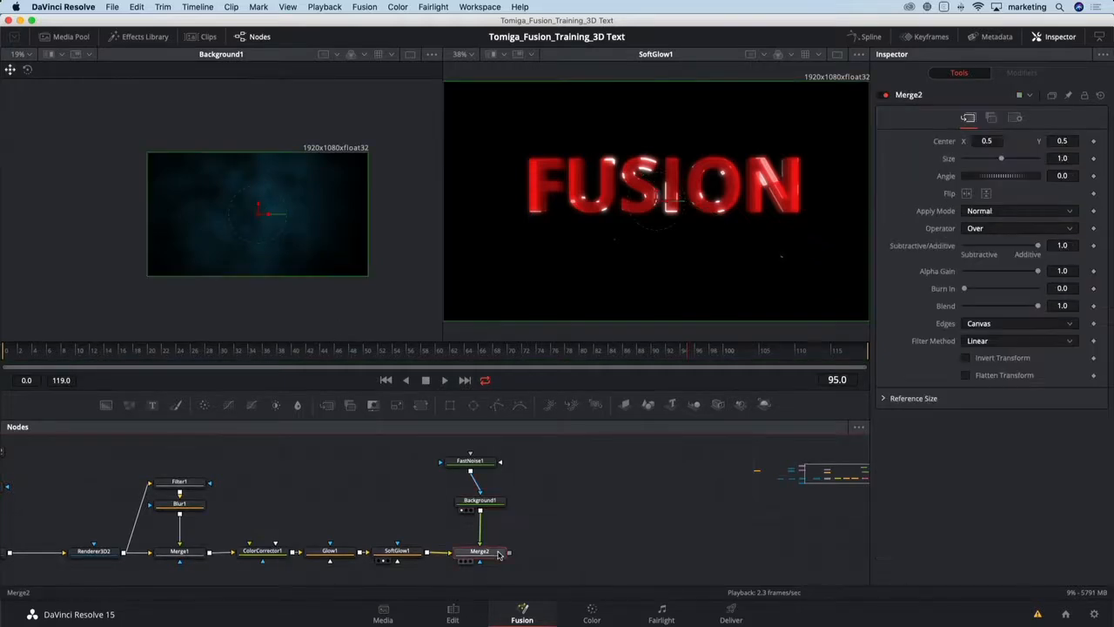
pyautogui.press('2')
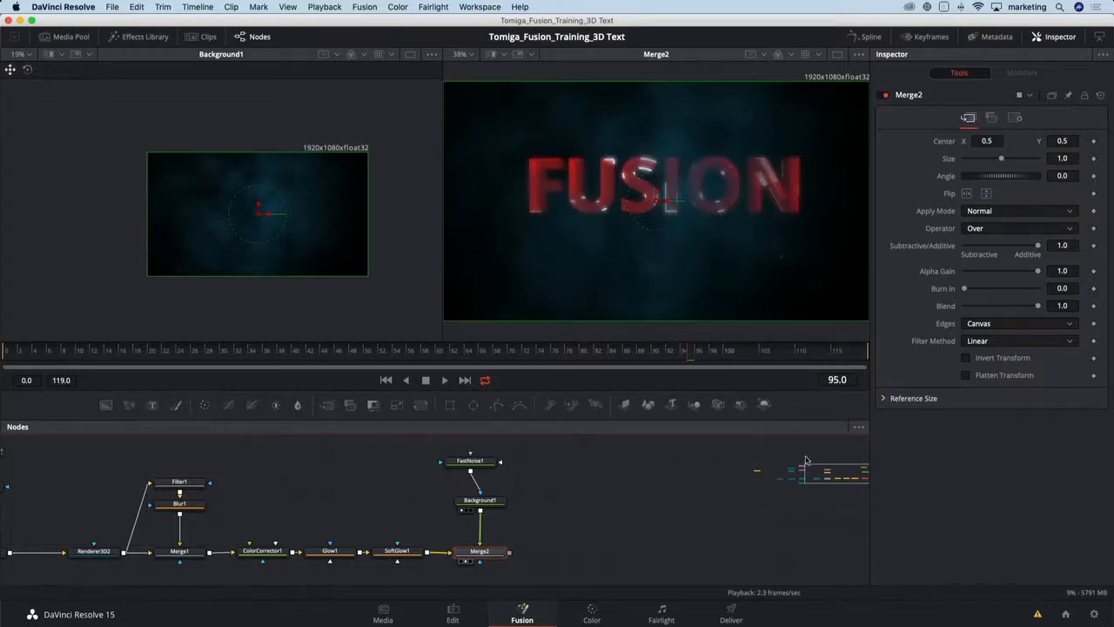
pyautogui.click(996, 213)
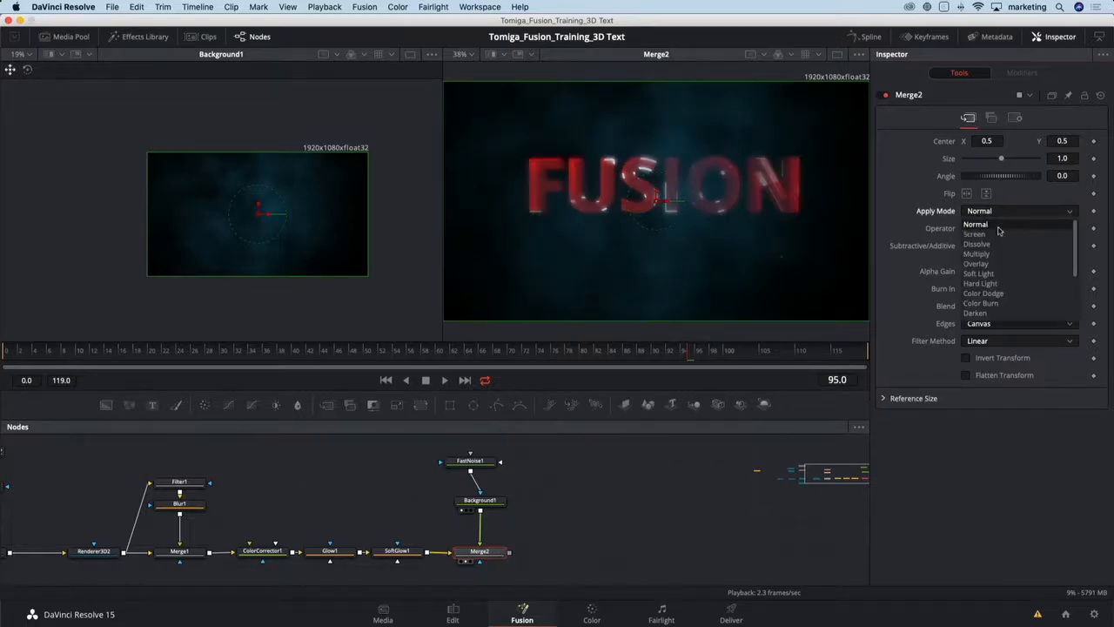
pyautogui.click(980, 234)
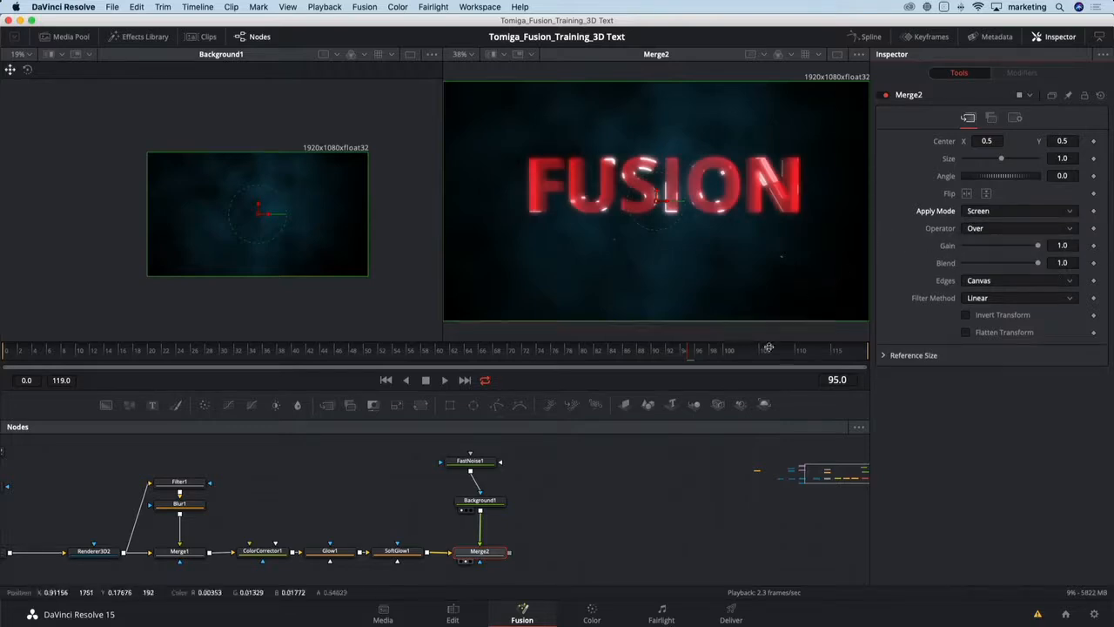
# - Scrub through several frames of the timeline to review the composite
pyautogui.click(451, 356)
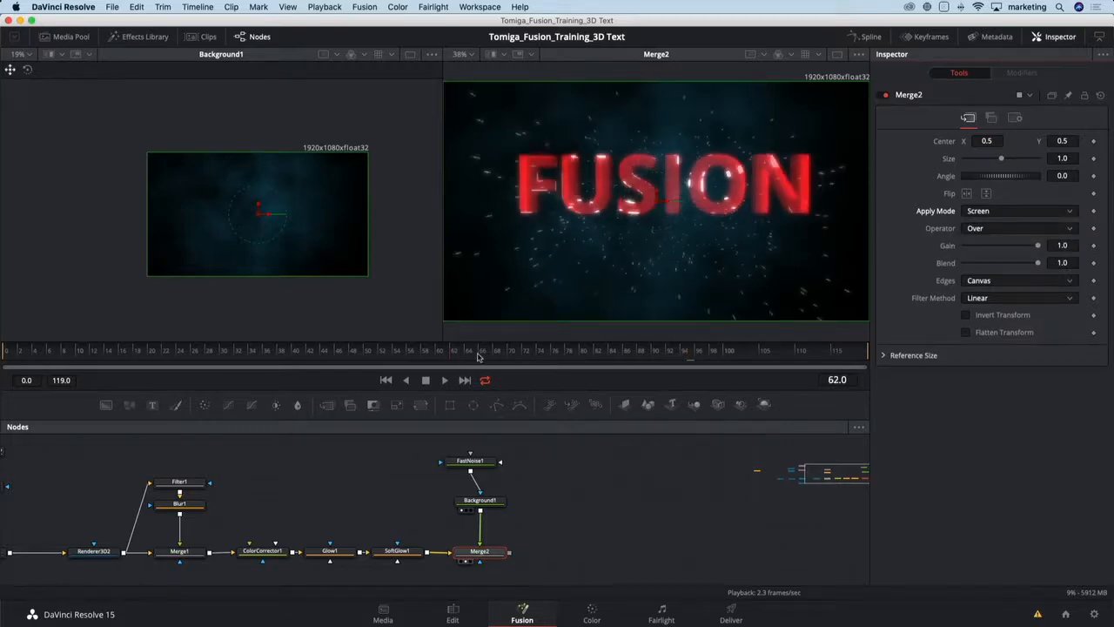
pyautogui.click(518, 350)
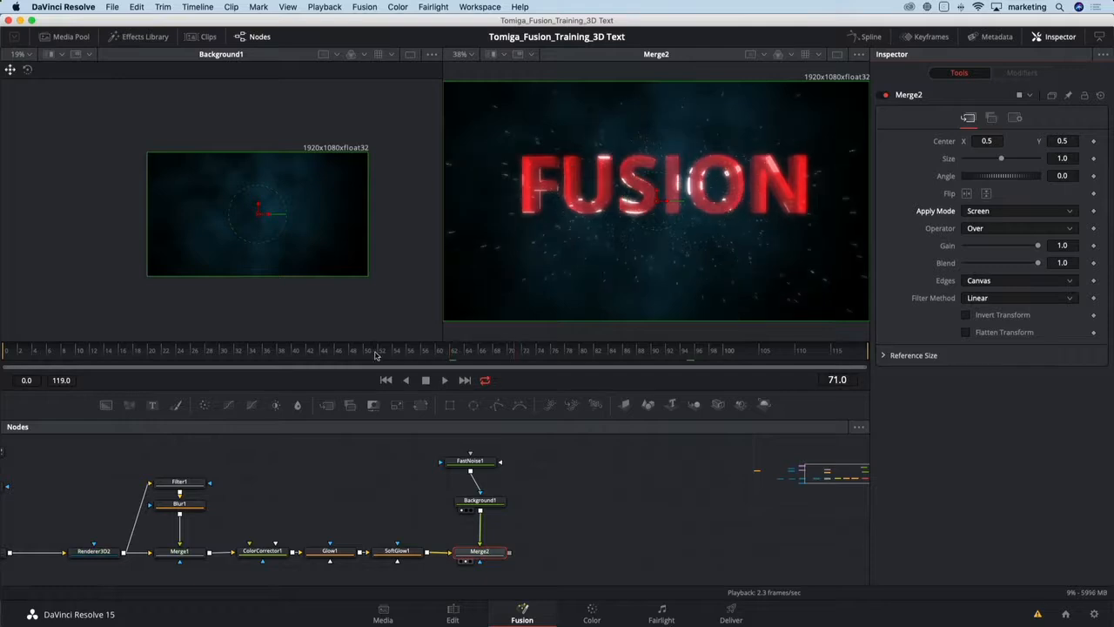
pyautogui.click(376, 353)
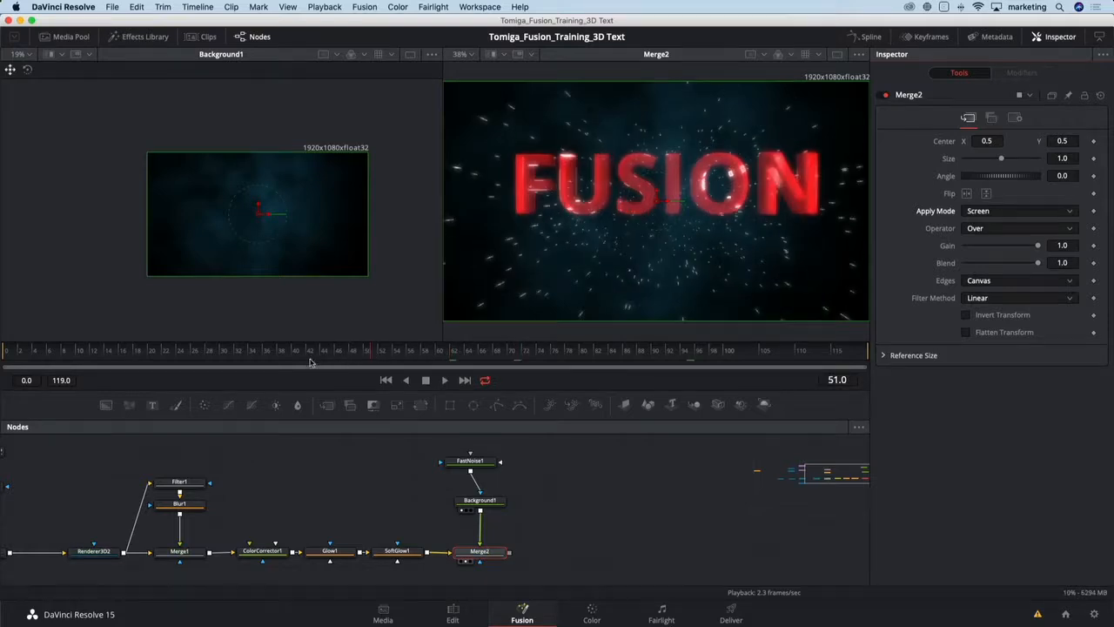
pyautogui.click(305, 357)
pyautogui.click(261, 357)
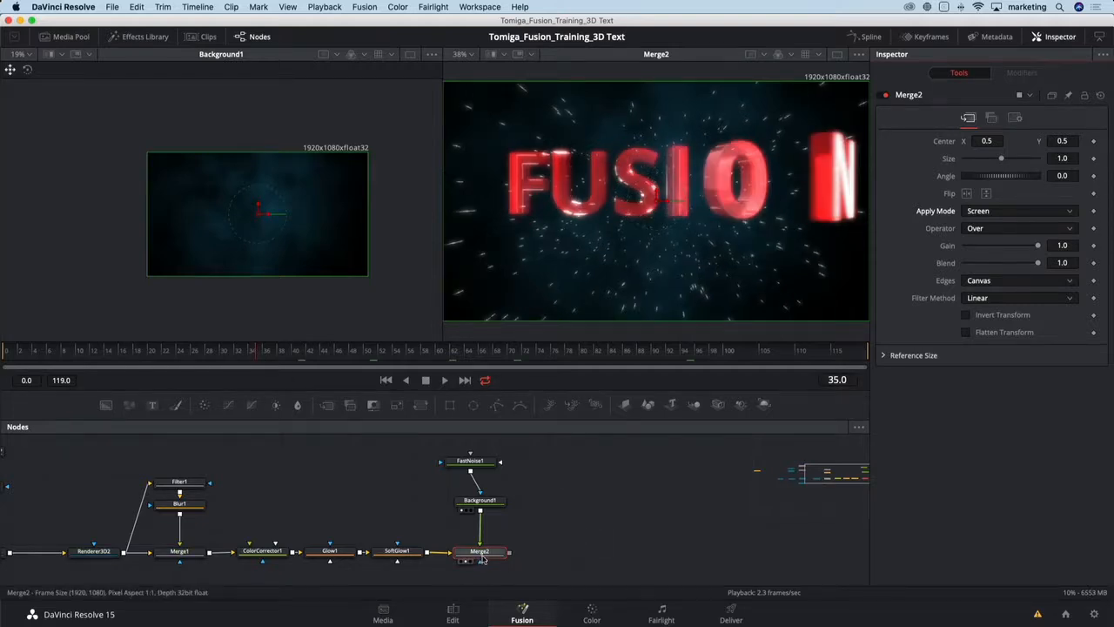
# - Add a Filter node after Merge2 and position it to the right of Merge2
pyautogui.moveTo(485, 556); pyautogui.dragTo(487, 550)
pyautogui.hotkey('shift', 'space')
pyautogui.write('fast')
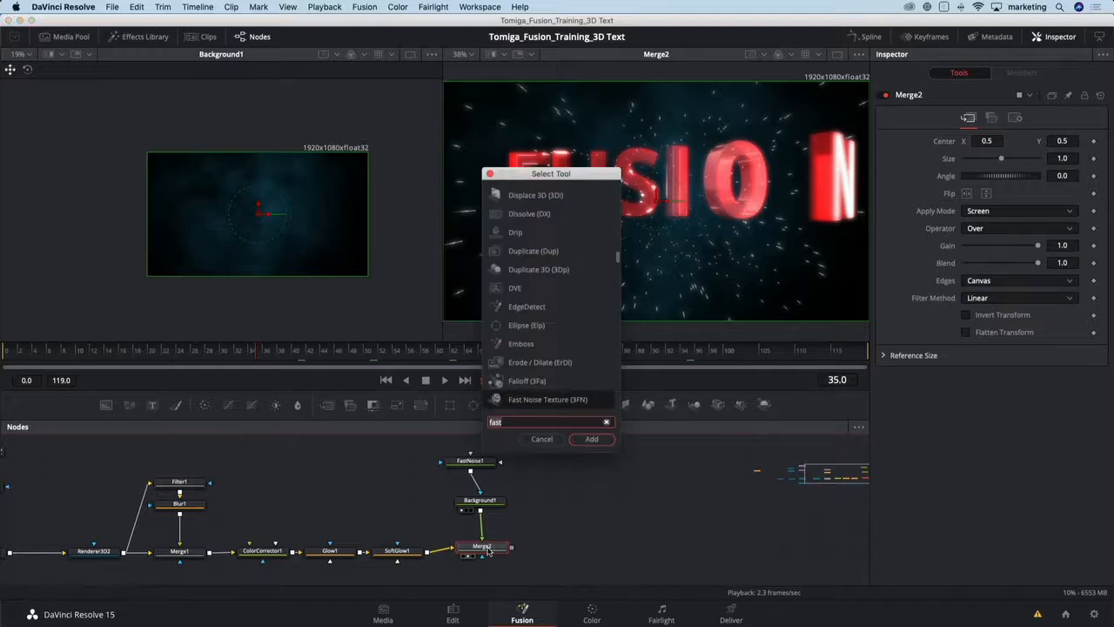
pyautogui.press('BackSpace')
pyautogui.press('BackSpace')
pyautogui.press('BackSpace')
pyautogui.write('ilt')
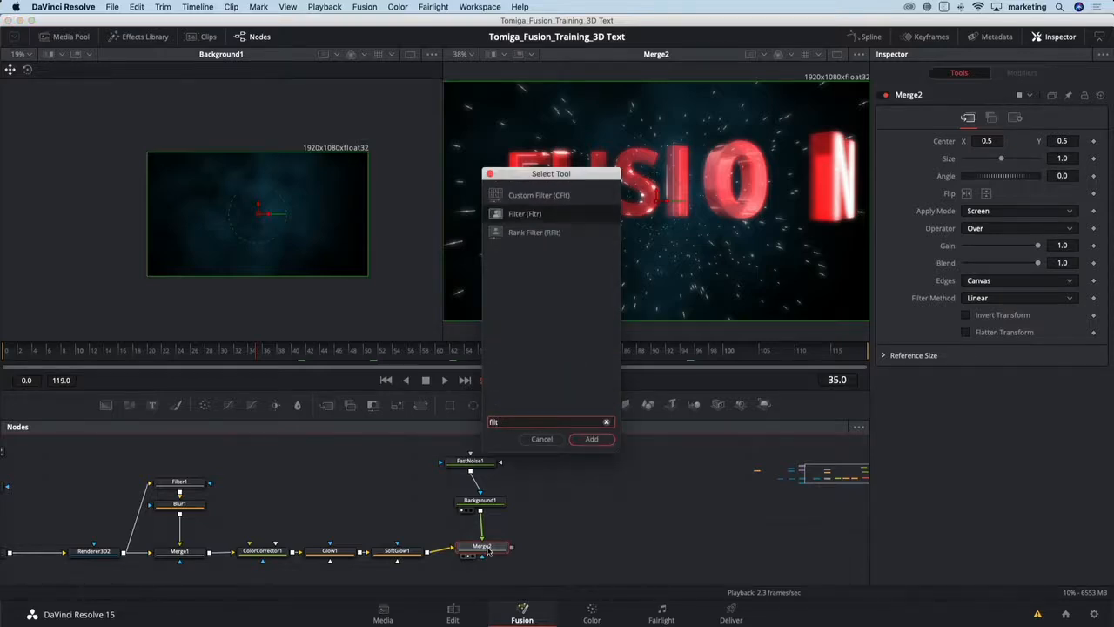
pyautogui.press('Return')
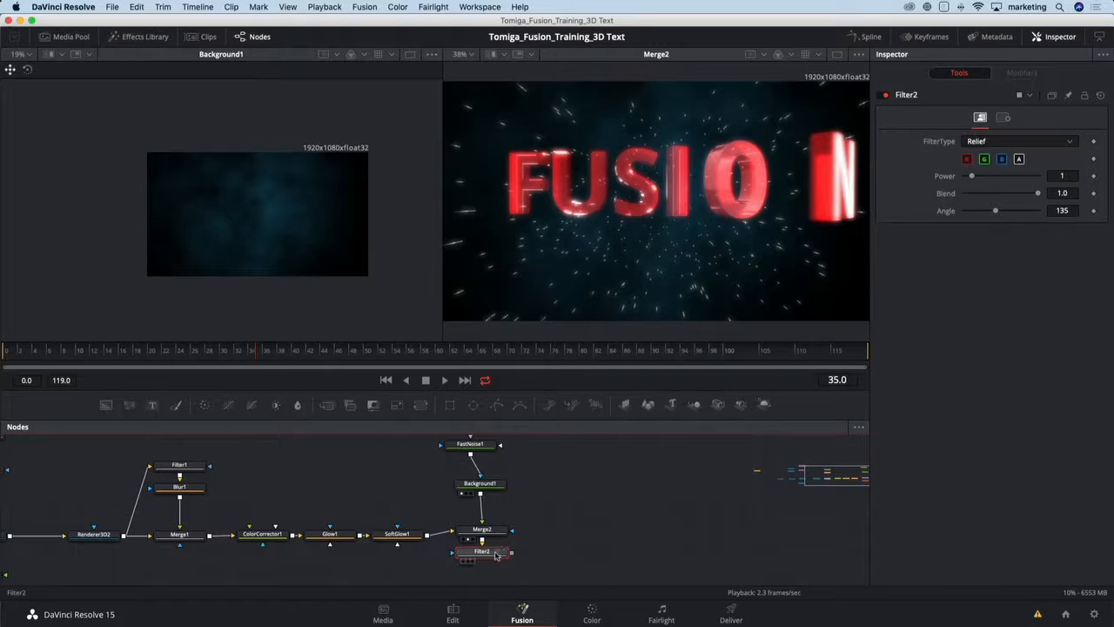
pyautogui.moveTo(573, 539); pyautogui.dragTo(575, 533)
# - Display Filter2 in the second viewer and set its filter type to Emboss Over
pyautogui.press('F2')
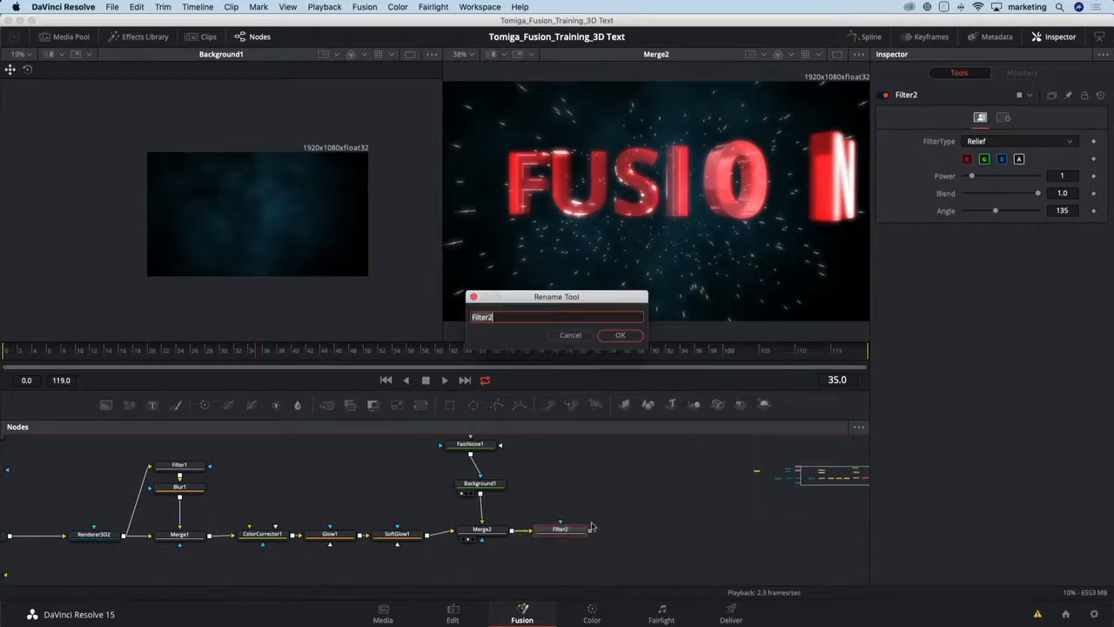
pyautogui.click(573, 331)
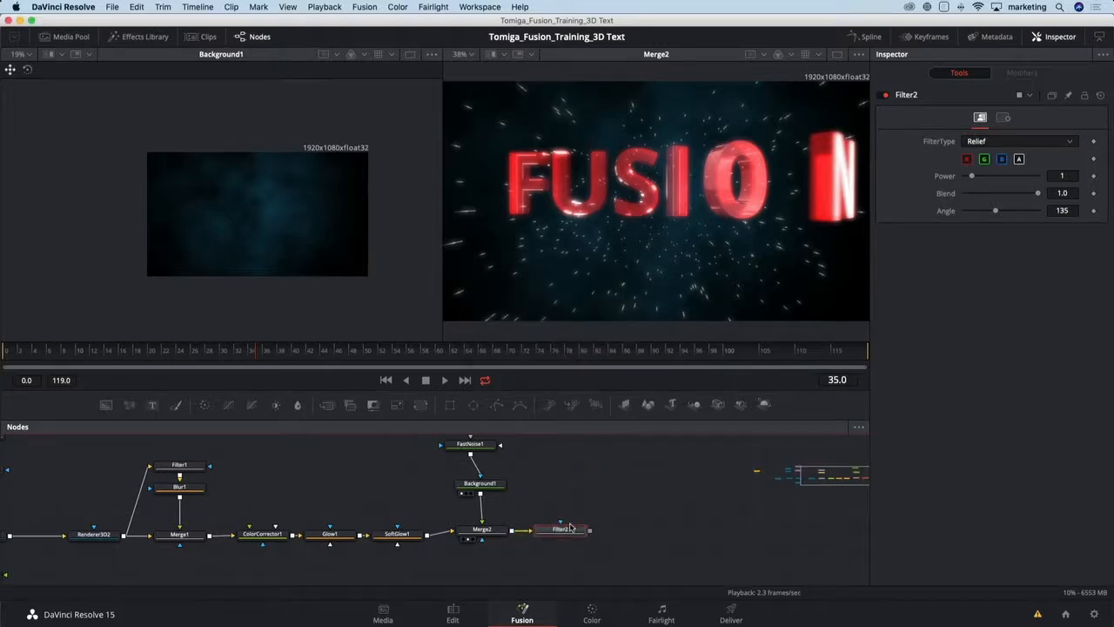
pyautogui.press('2')
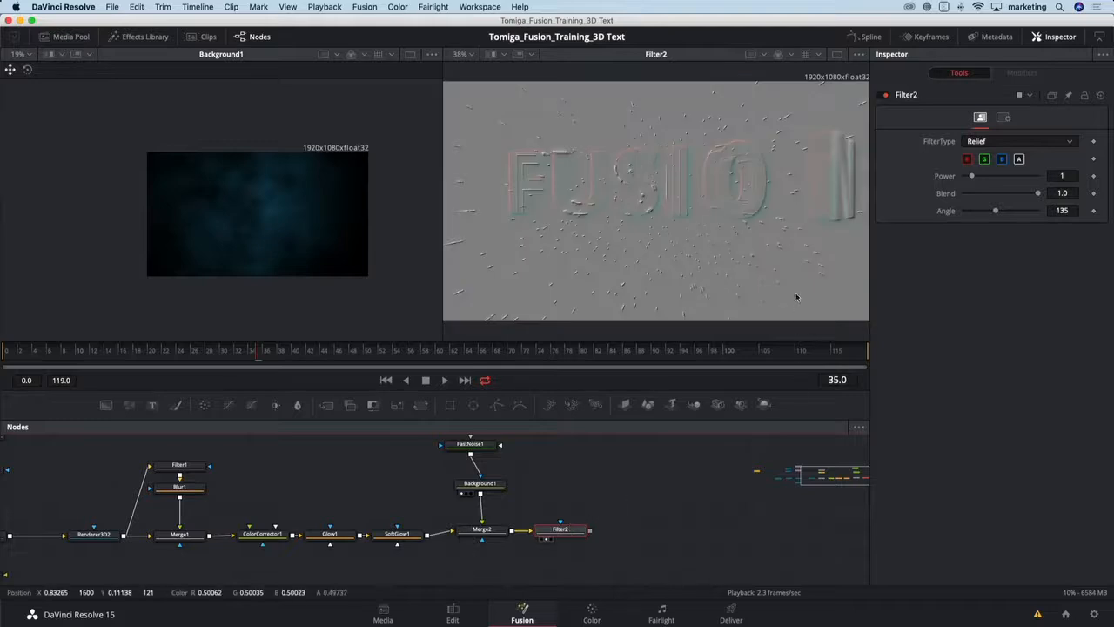
pyautogui.click(1003, 142)
pyautogui.click(1001, 165)
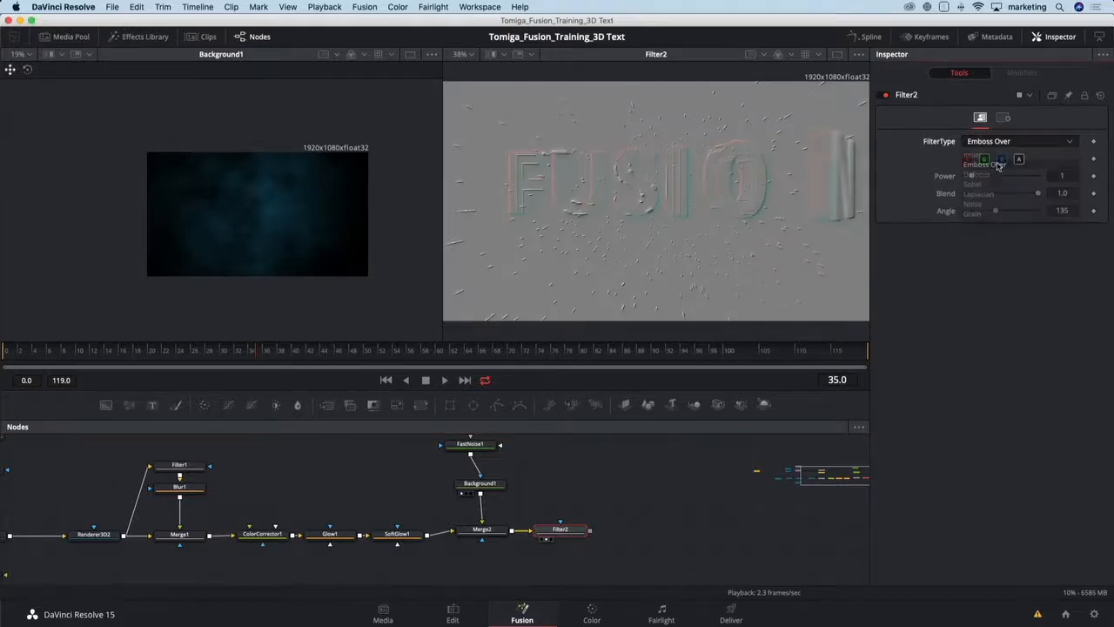
# - Toggle Filter2 off and on to compare the result
pyautogui.click(883, 96)
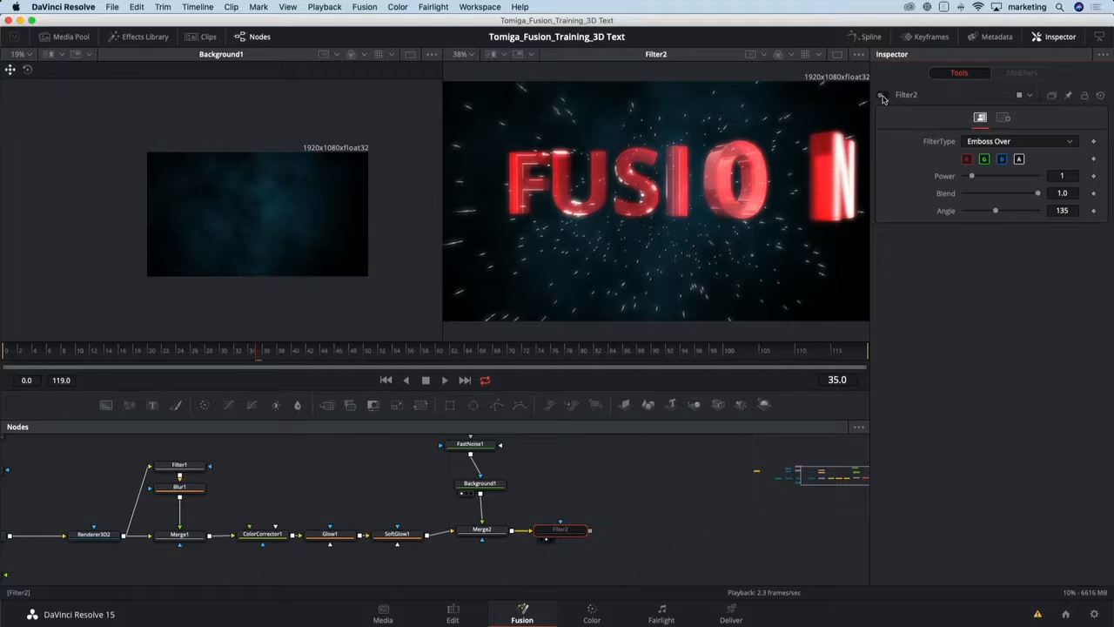
pyautogui.click(884, 96)
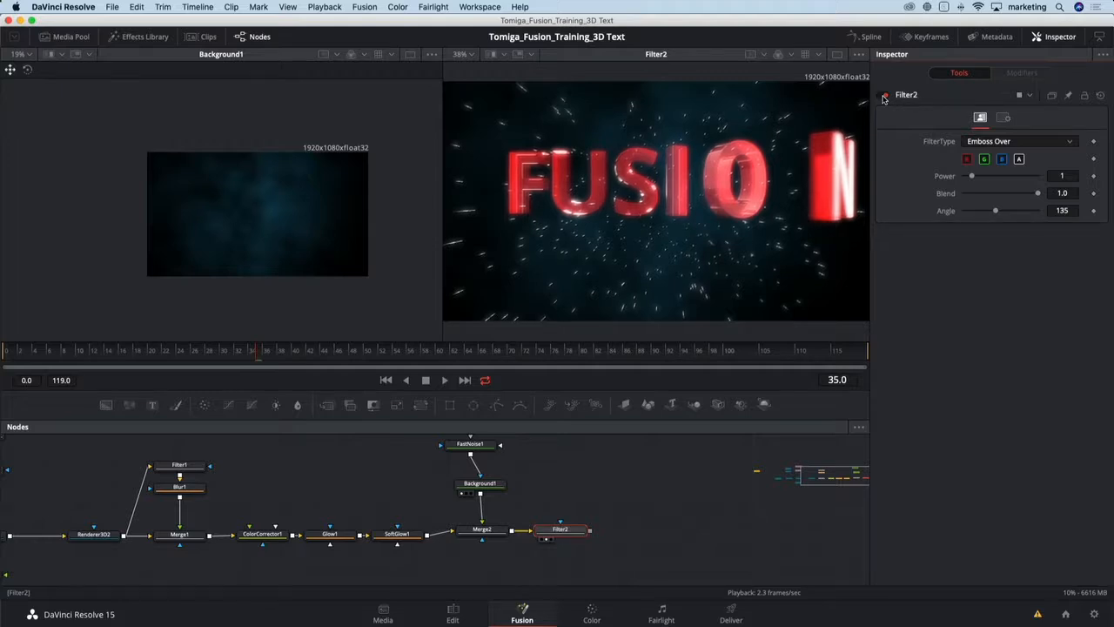
pyautogui.click(884, 96)
pyautogui.click(883, 97)
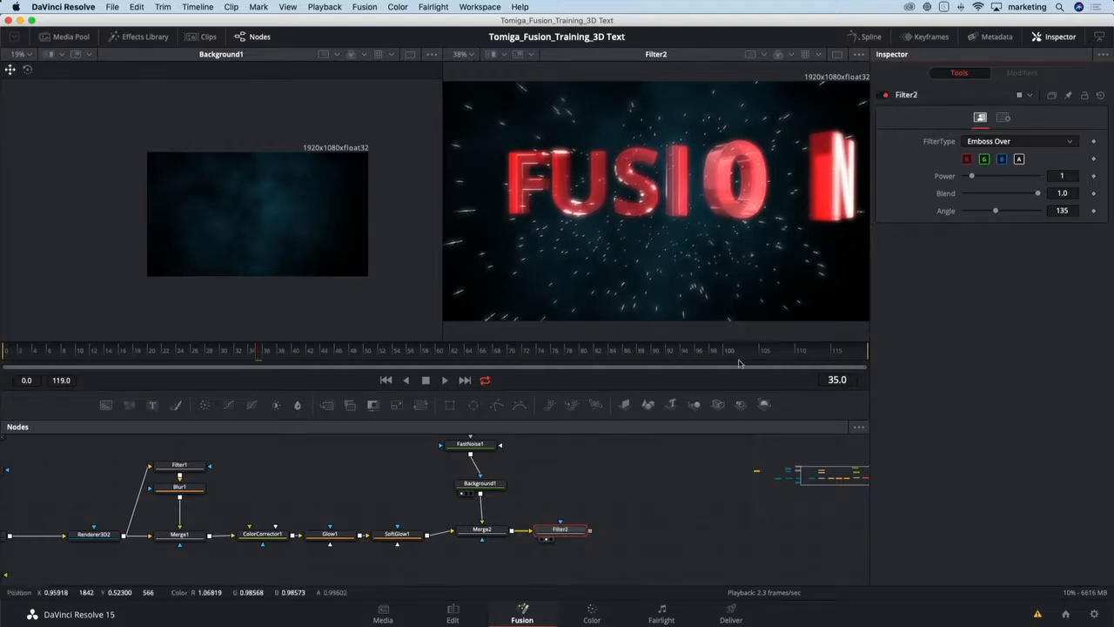
# - Add a VariBlur node after Filter2 and display it in the second viewer
pyautogui.moveTo(657, 514); pyautogui.dragTo(476, 522)
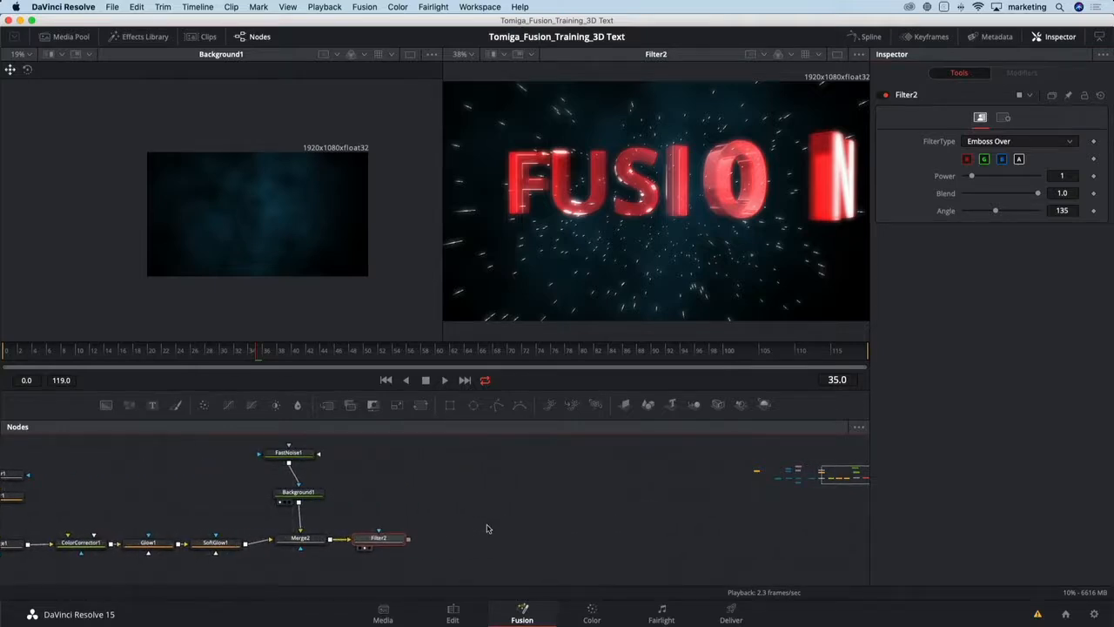
pyautogui.moveTo(378, 539); pyautogui.dragTo(386, 541)
pyautogui.hotkey('shift', 'space')
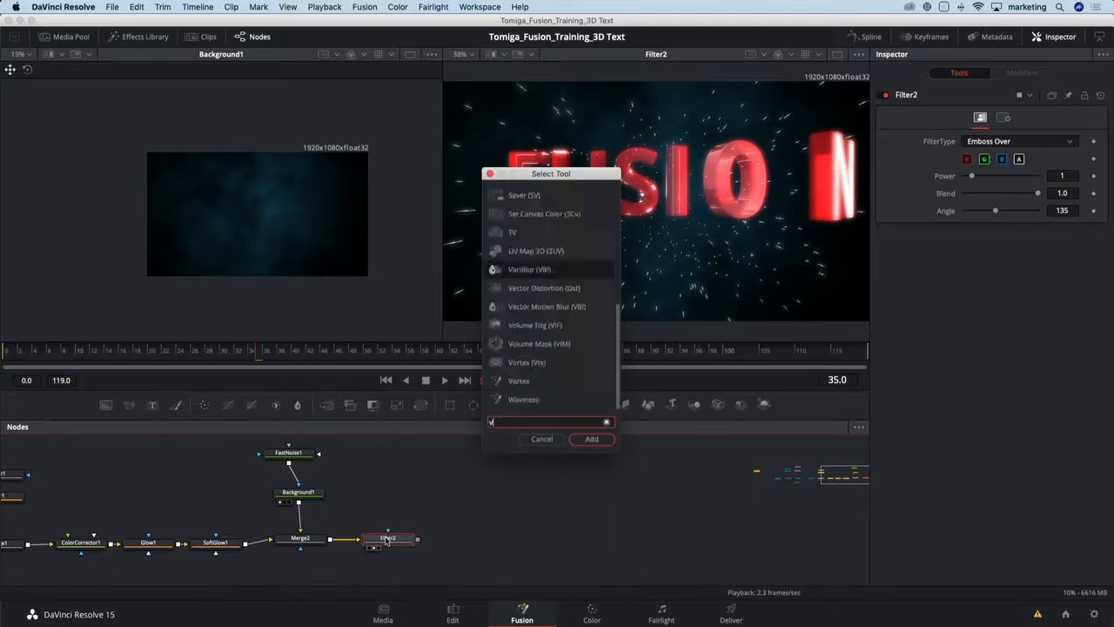
pyautogui.write('vari')
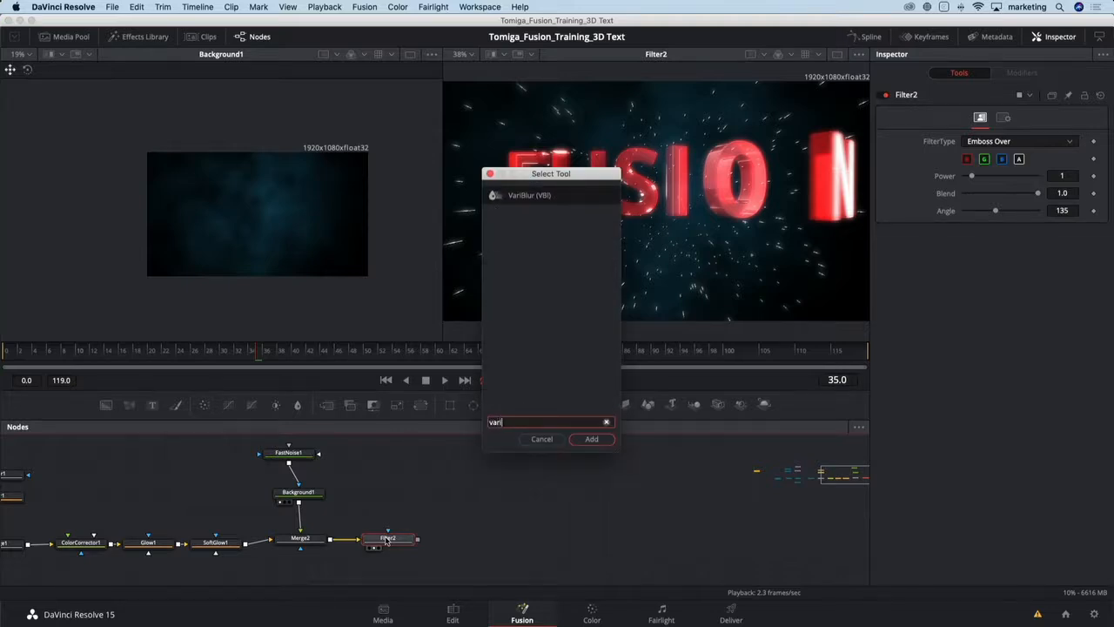
pyautogui.press('Return')
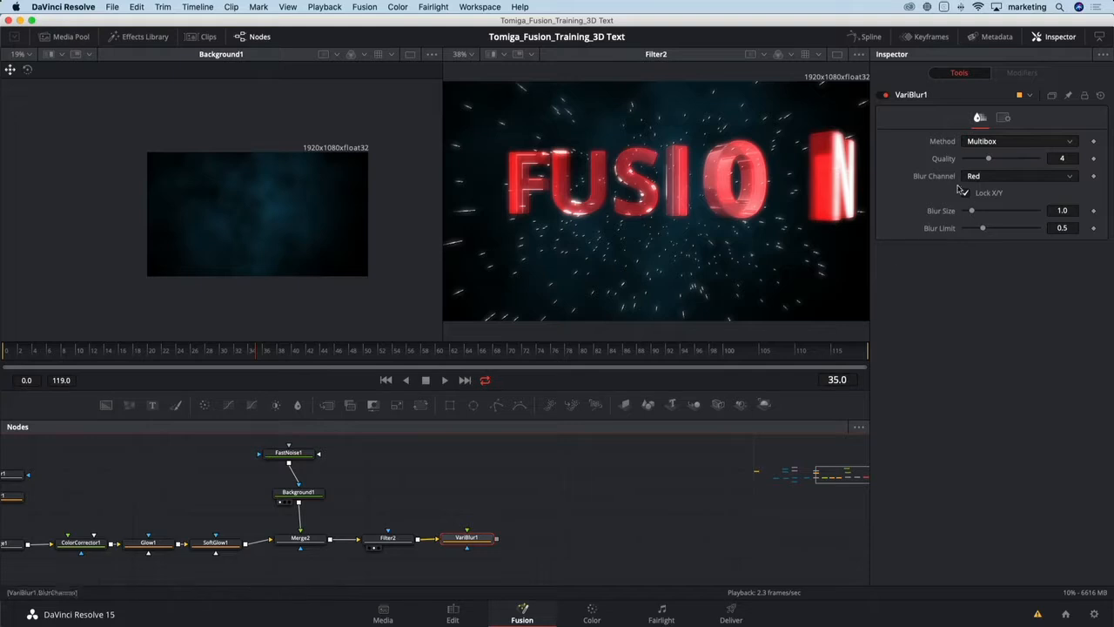
pyautogui.press('2')
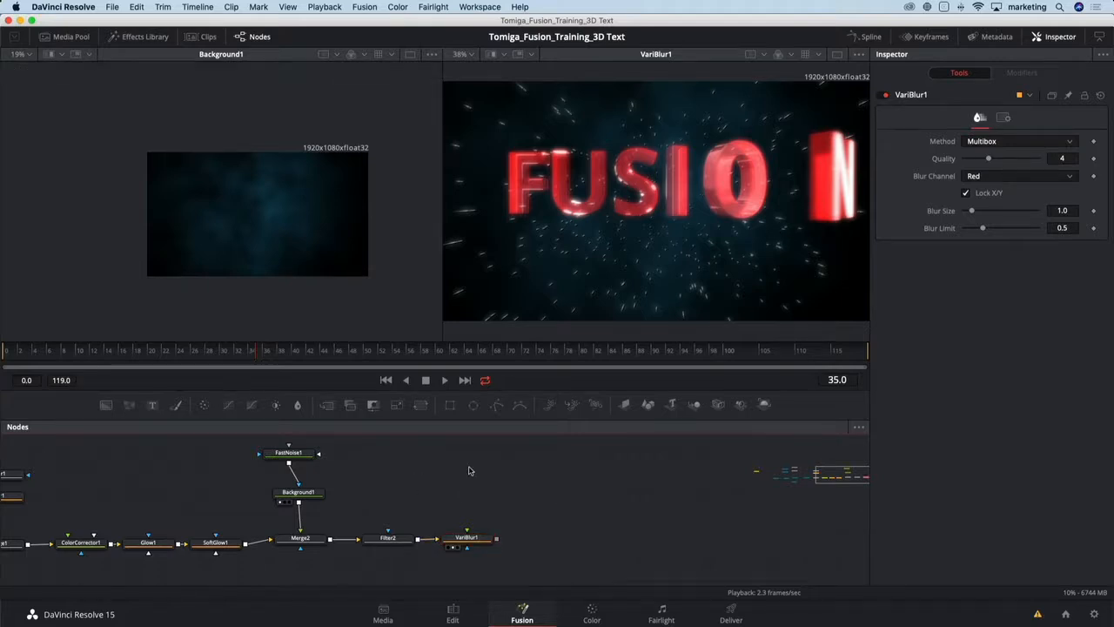
# - Add a new Background node set to a Reflect gradient and move the gradient's start point to the frame centre
pyautogui.hotkey('shift', 'space')
pyautogui.write('bg')
pyautogui.press('Return')
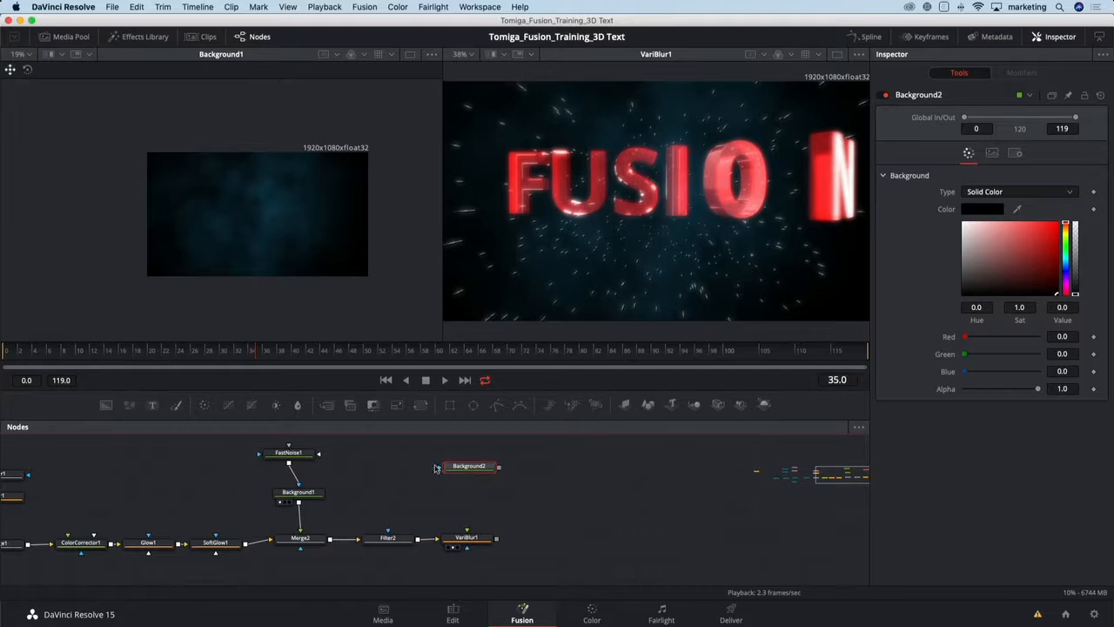
pyautogui.click(450, 475)
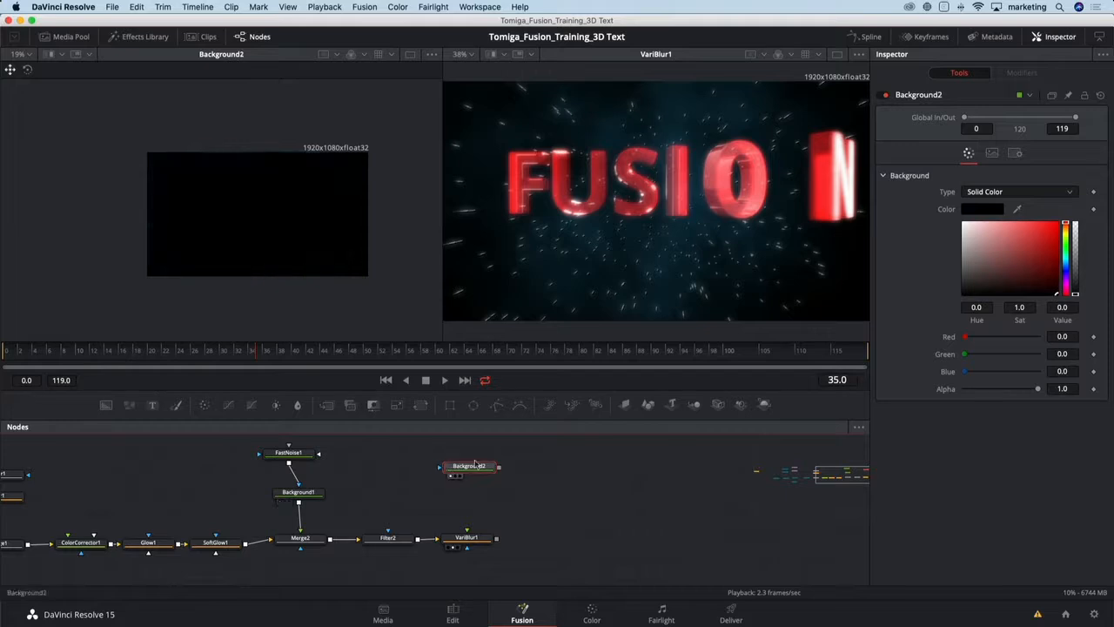
pyautogui.click(991, 193)
pyautogui.click(996, 244)
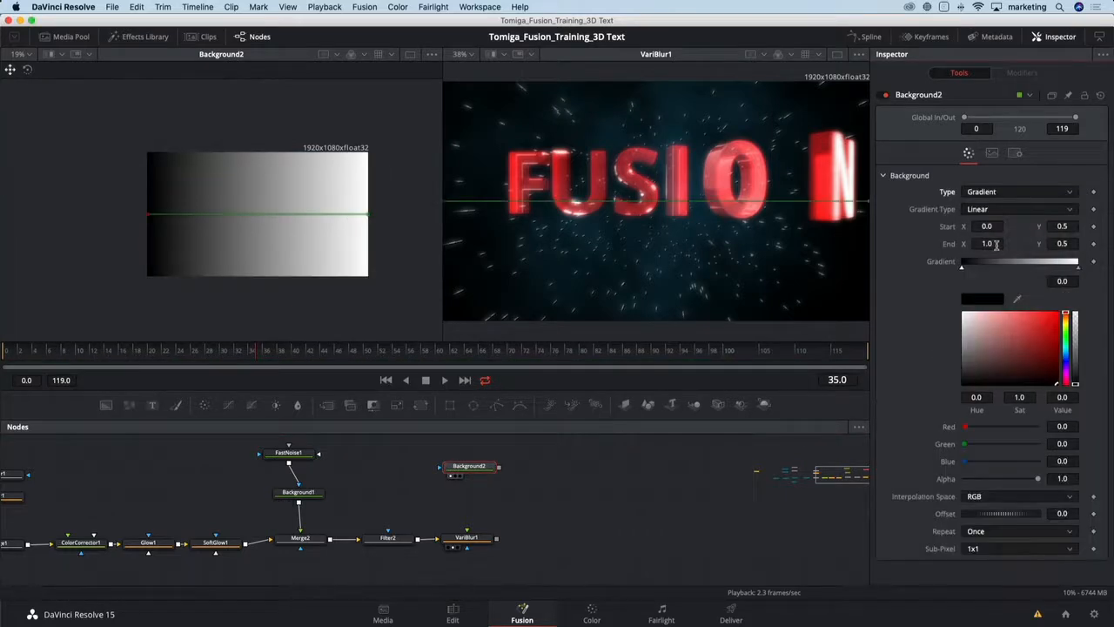
pyautogui.click(1001, 211)
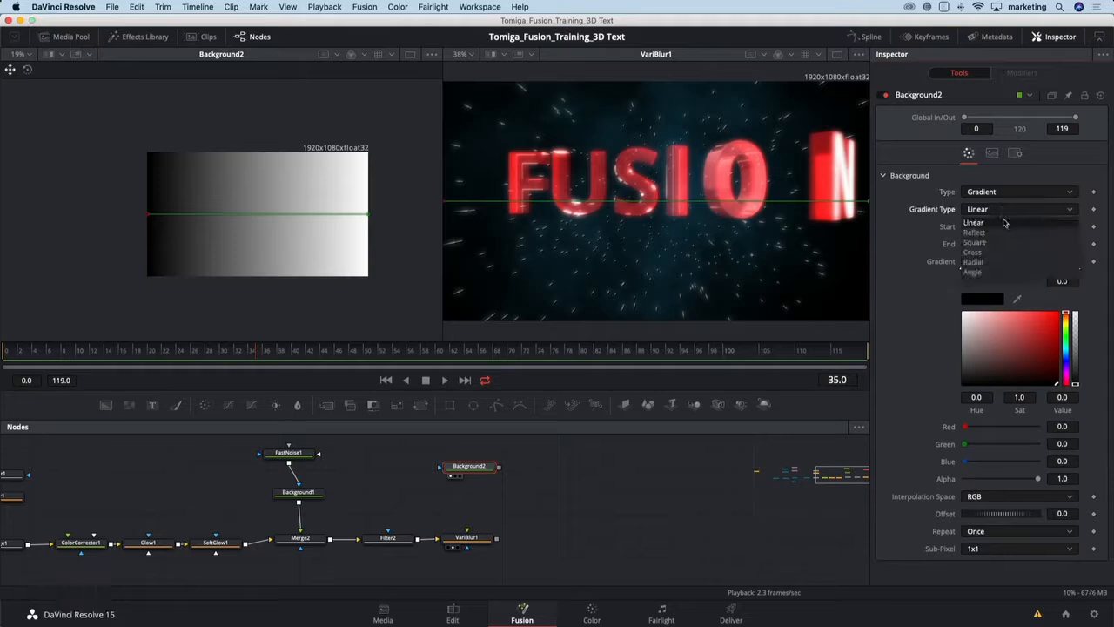
pyautogui.click(979, 233)
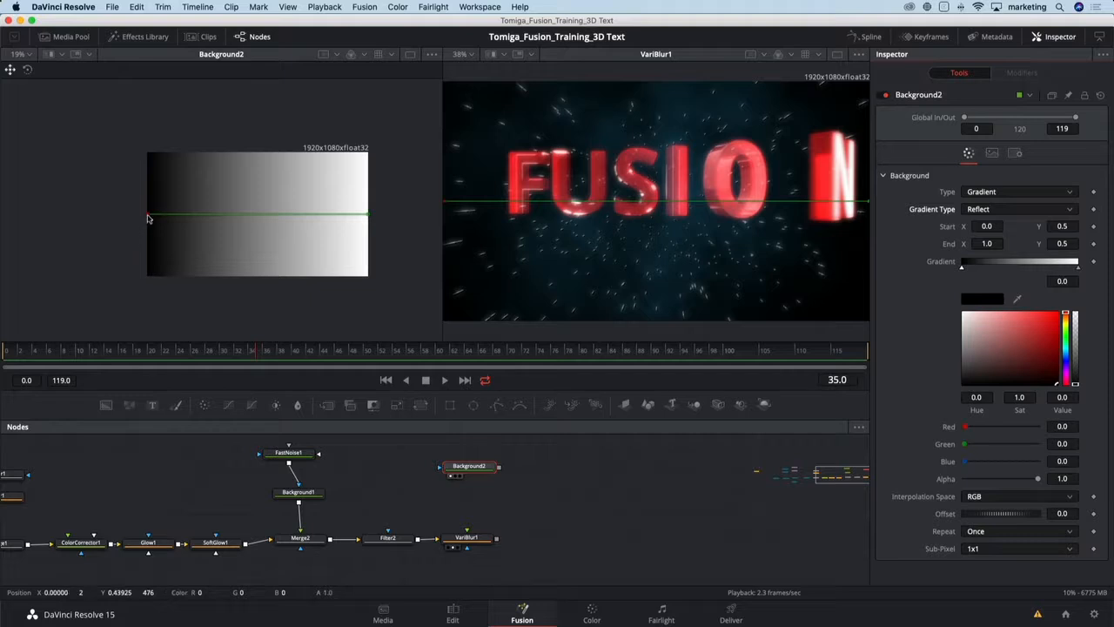
pyautogui.moveTo(148, 213); pyautogui.dragTo(256, 210)
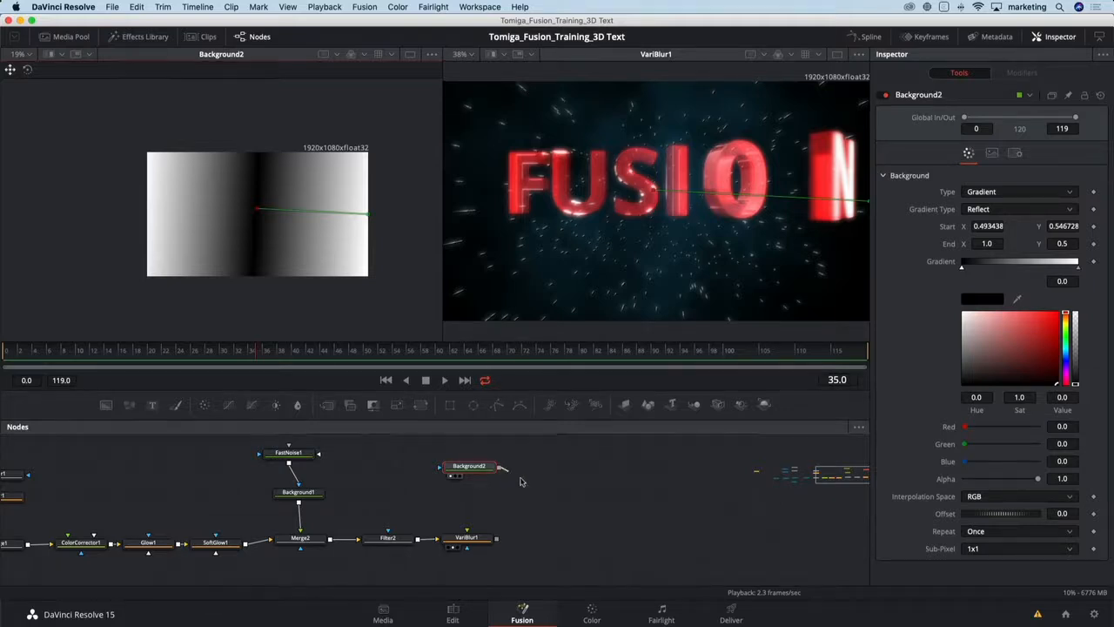
# - Connect Background2 to VariBlur1's blur map input and set VariBlur1's Blur Size to 10
pyautogui.moveTo(499, 467); pyautogui.dragTo(473, 540)
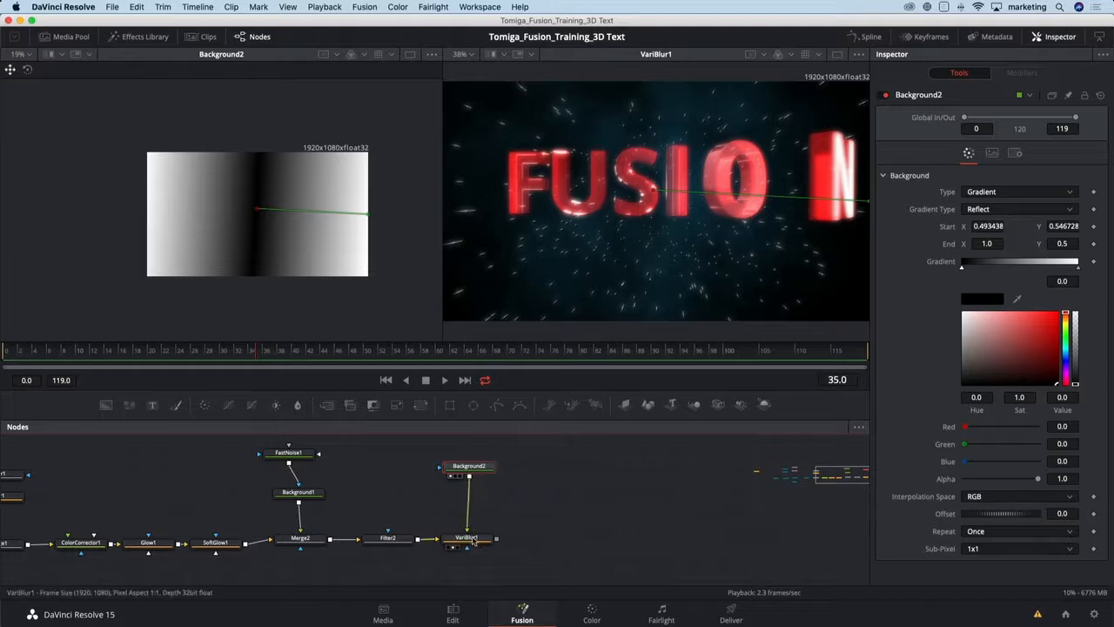
pyautogui.click(473, 541)
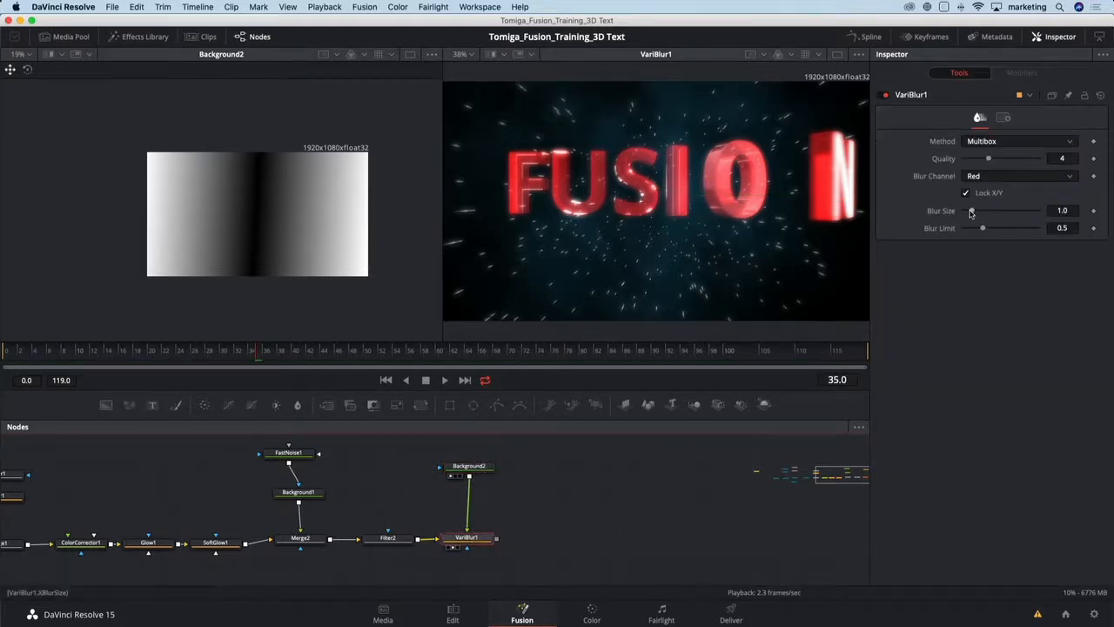
pyautogui.moveTo(971, 214); pyautogui.dragTo(1077, 211)
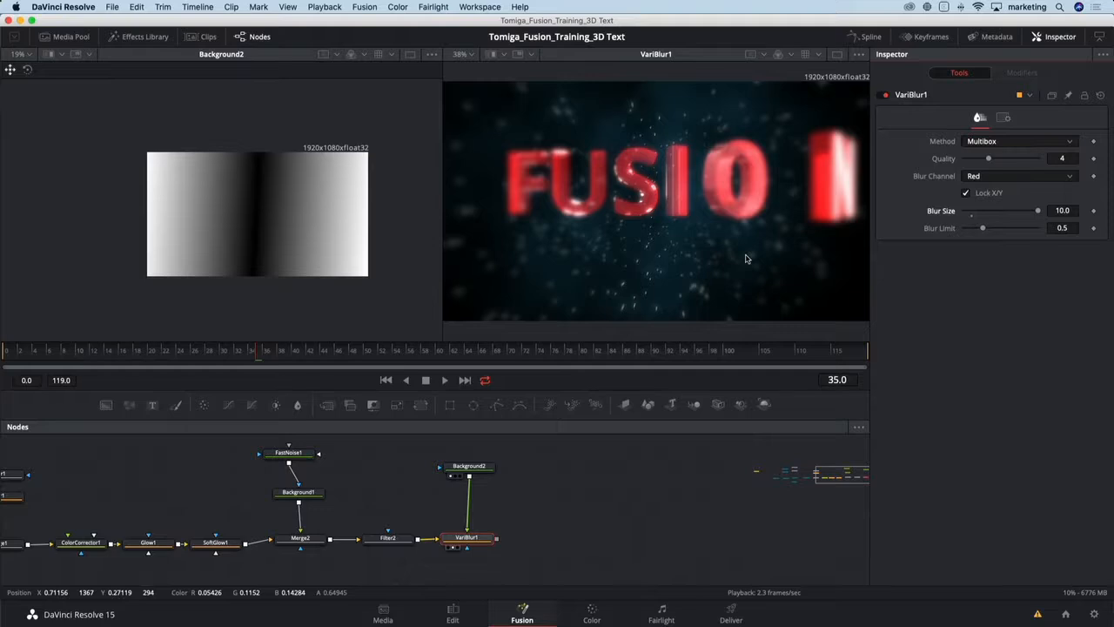
# - Extend Background2's gradient end point outward and move the black gradient stop to about 0.3
pyautogui.click(485, 467)
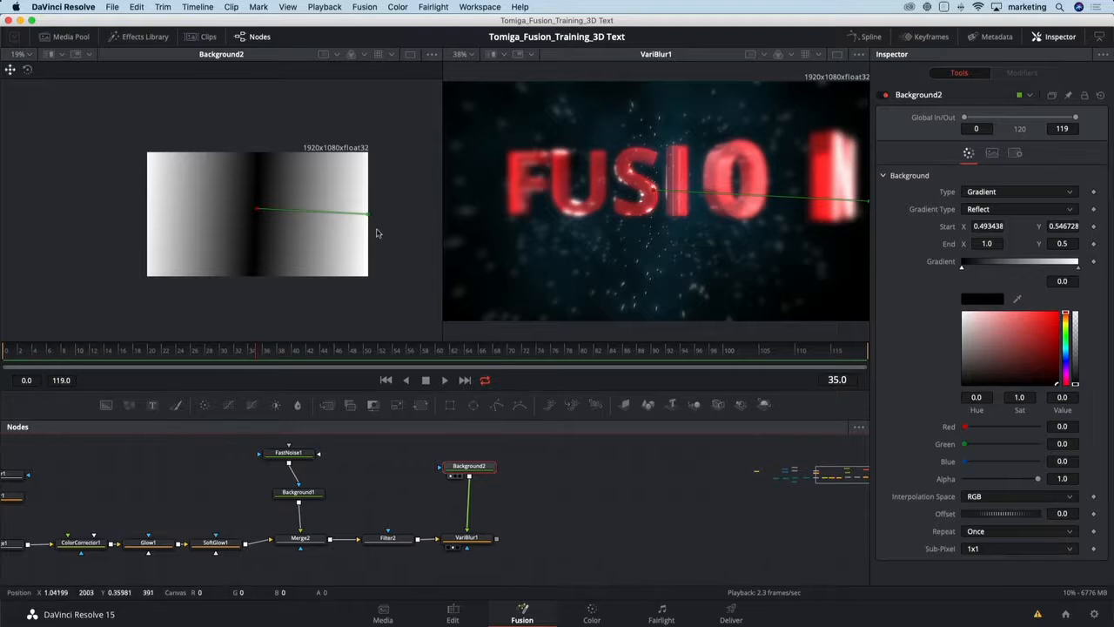
pyautogui.moveTo(368, 214); pyautogui.dragTo(404, 231)
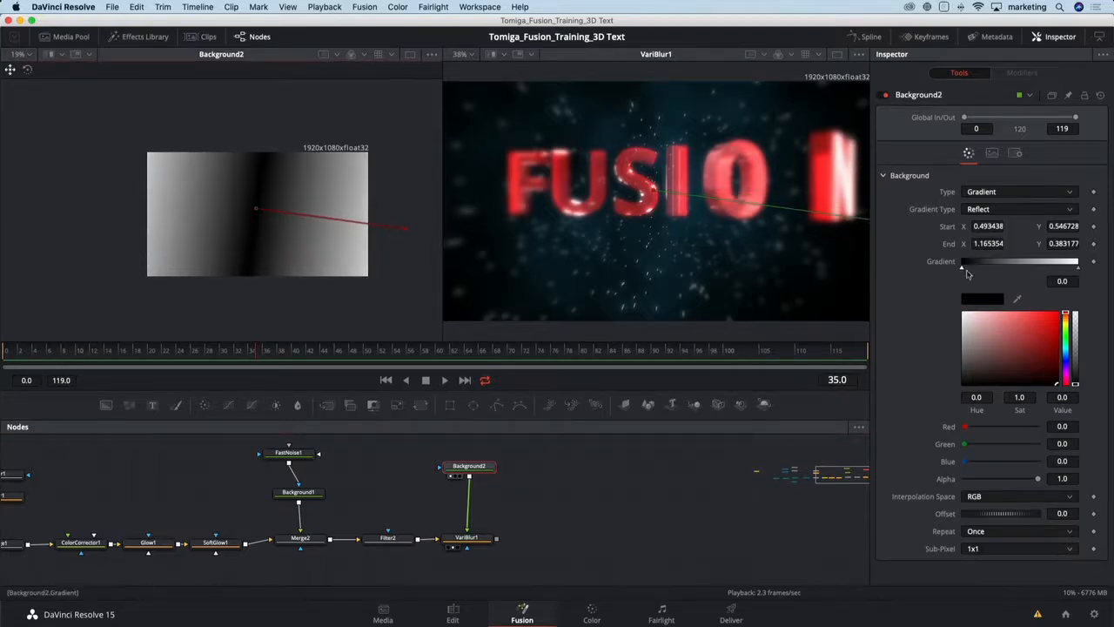
pyautogui.moveTo(963, 269); pyautogui.dragTo(974, 275)
pyautogui.moveTo(983, 277); pyautogui.dragTo(996, 277)
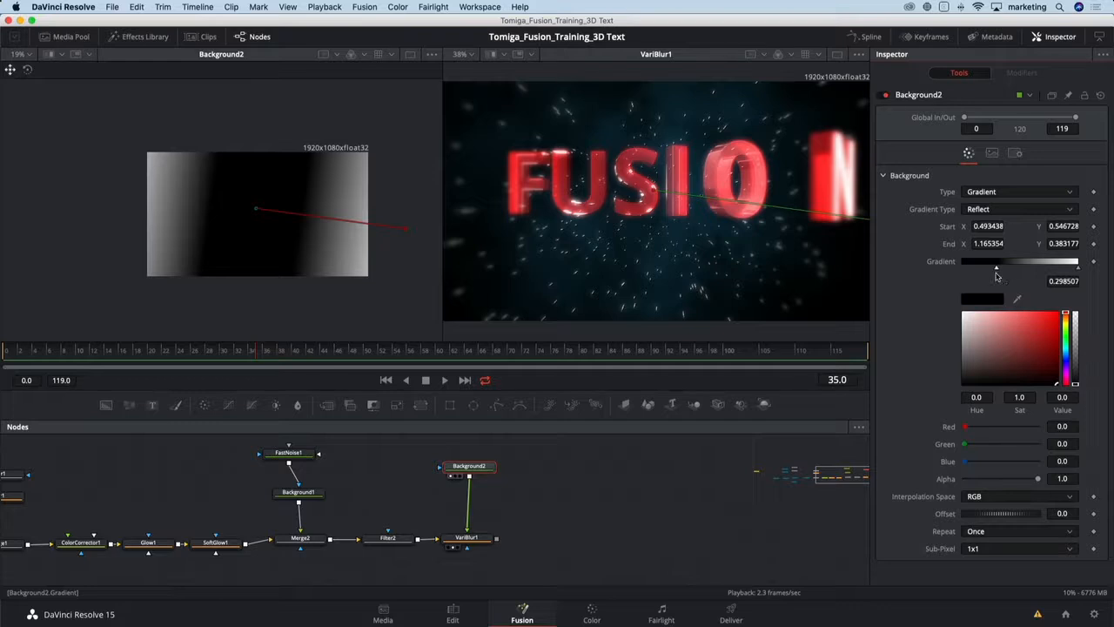
# - Set VariBlur1's Blur Size to 4.49 and toggle the node off and on to compare
pyautogui.click(470, 538)
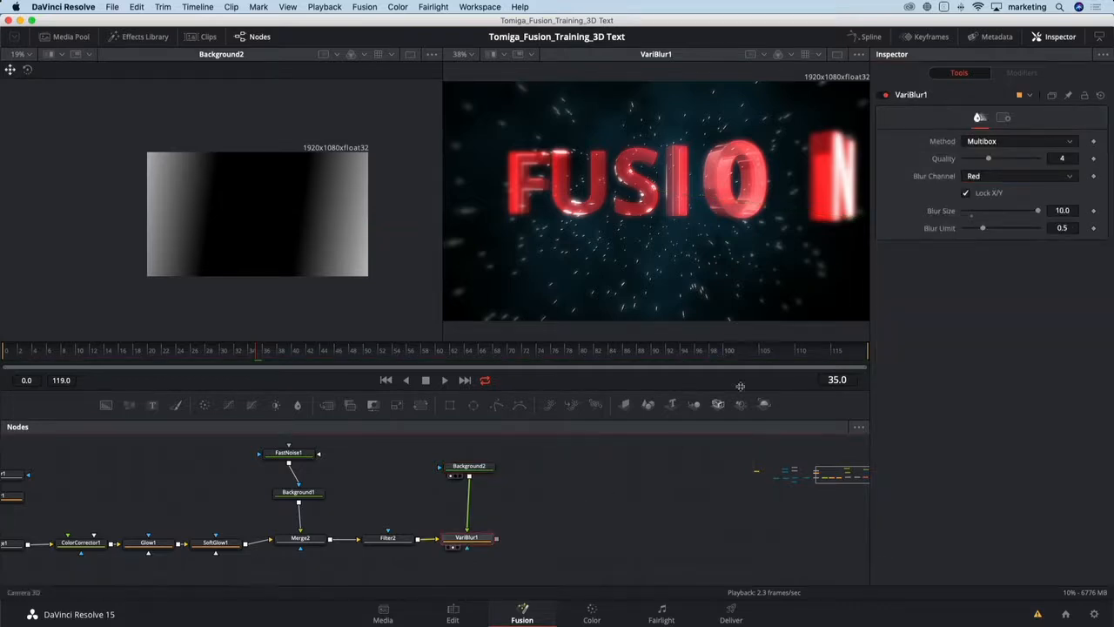
pyautogui.moveTo(1038, 211); pyautogui.dragTo(998, 210)
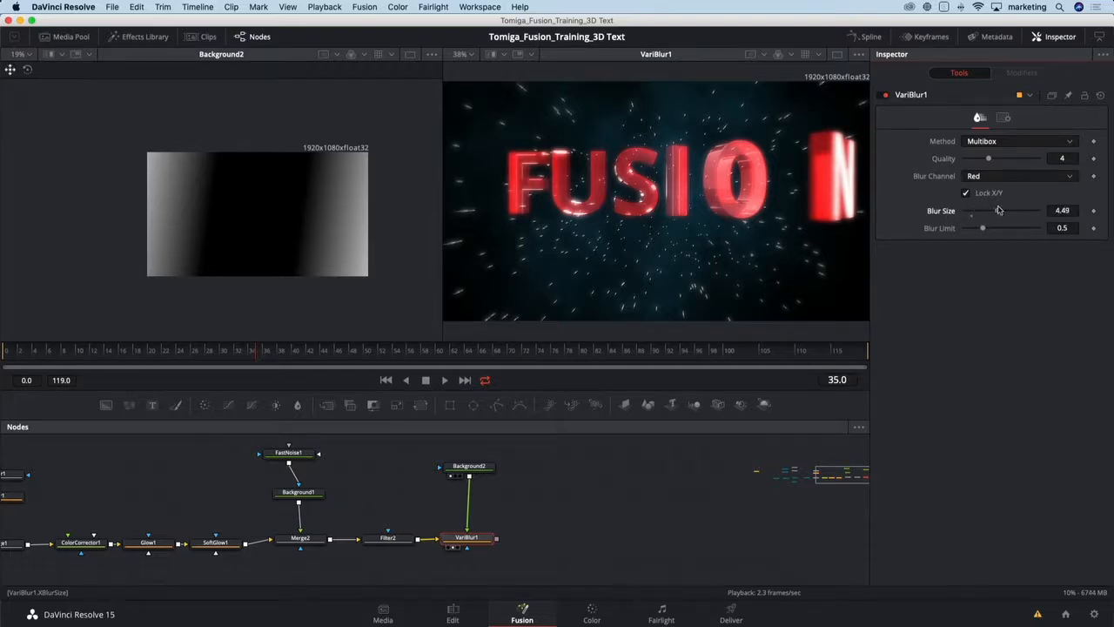
pyautogui.click(883, 95)
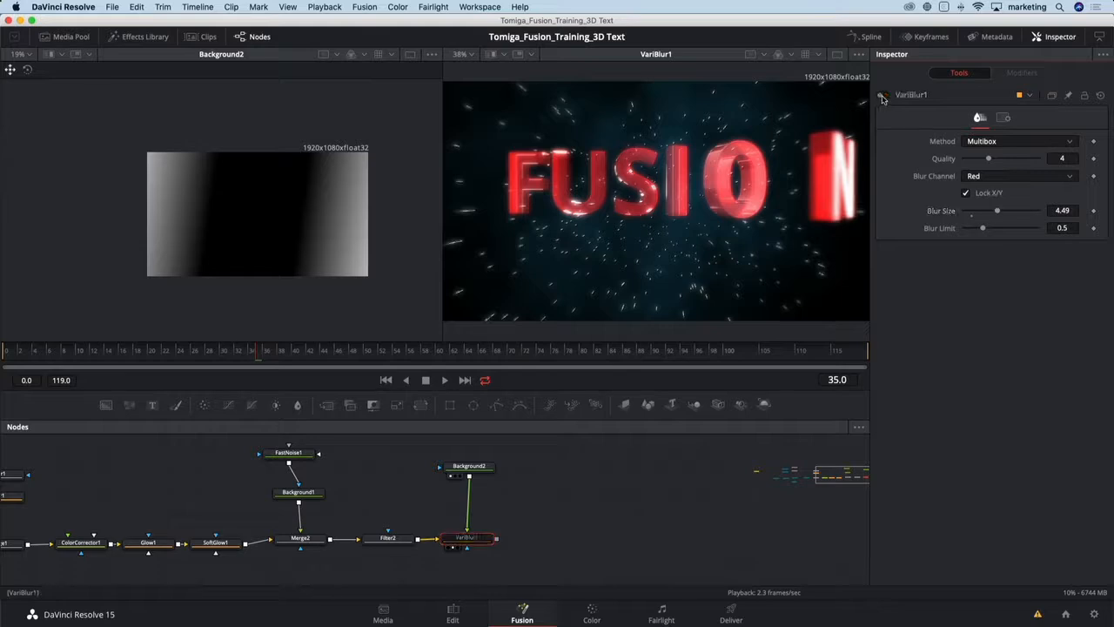
pyautogui.click(883, 96)
pyautogui.click(883, 96)
pyautogui.click(884, 96)
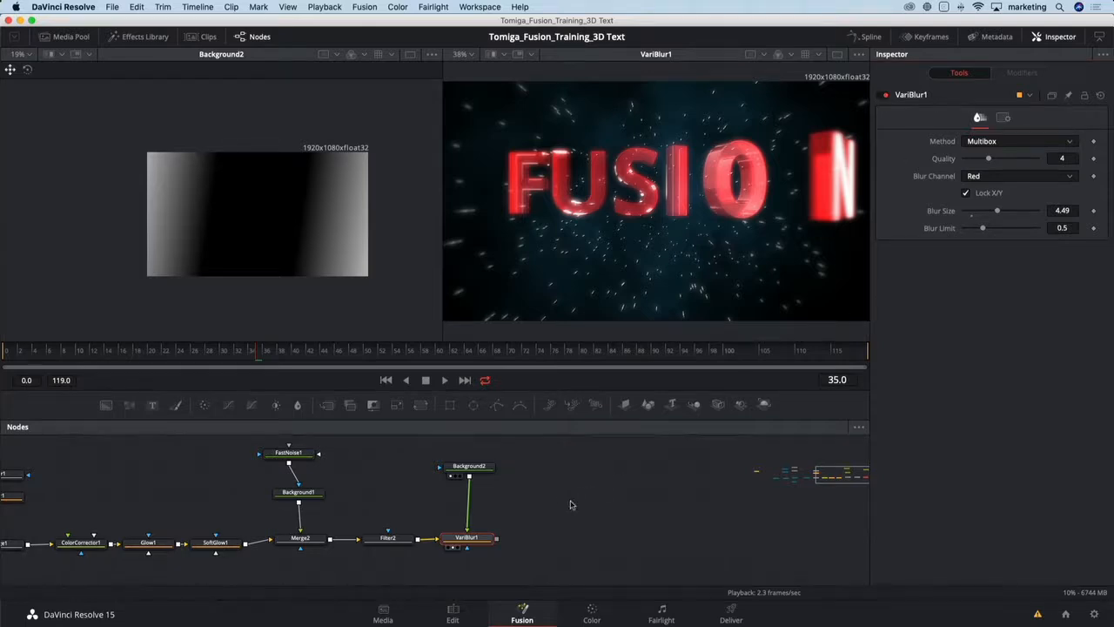
# - Add a Rays node after VariBlur1 and display it in the second viewer
pyautogui.moveTo(572, 504); pyautogui.dragTo(397, 498)
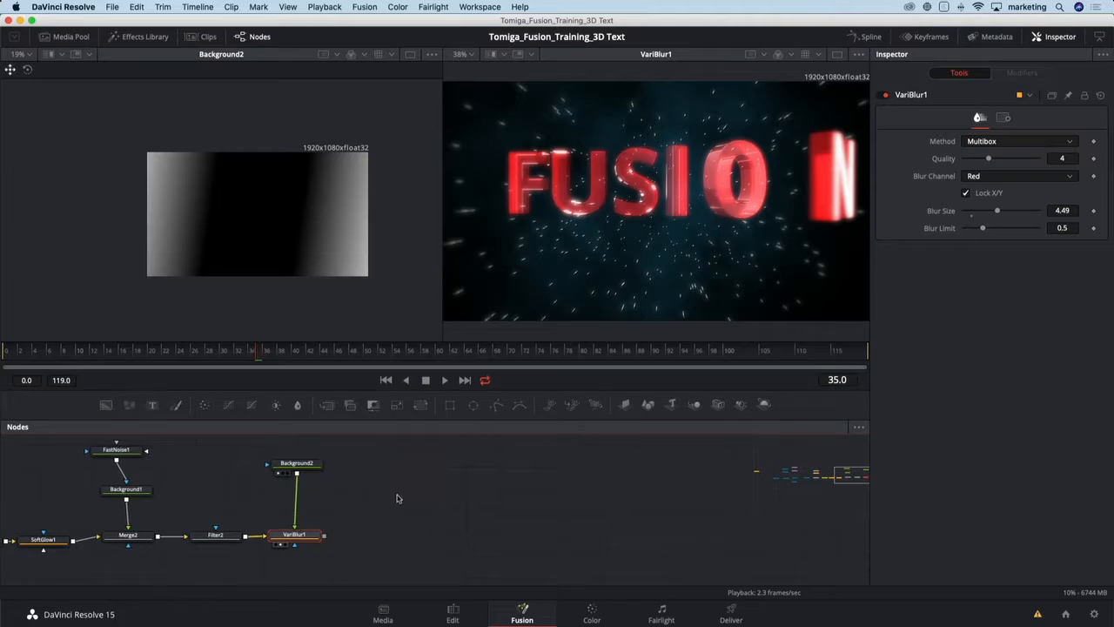
pyautogui.hotkey('shift', 'space')
pyautogui.write('rays')
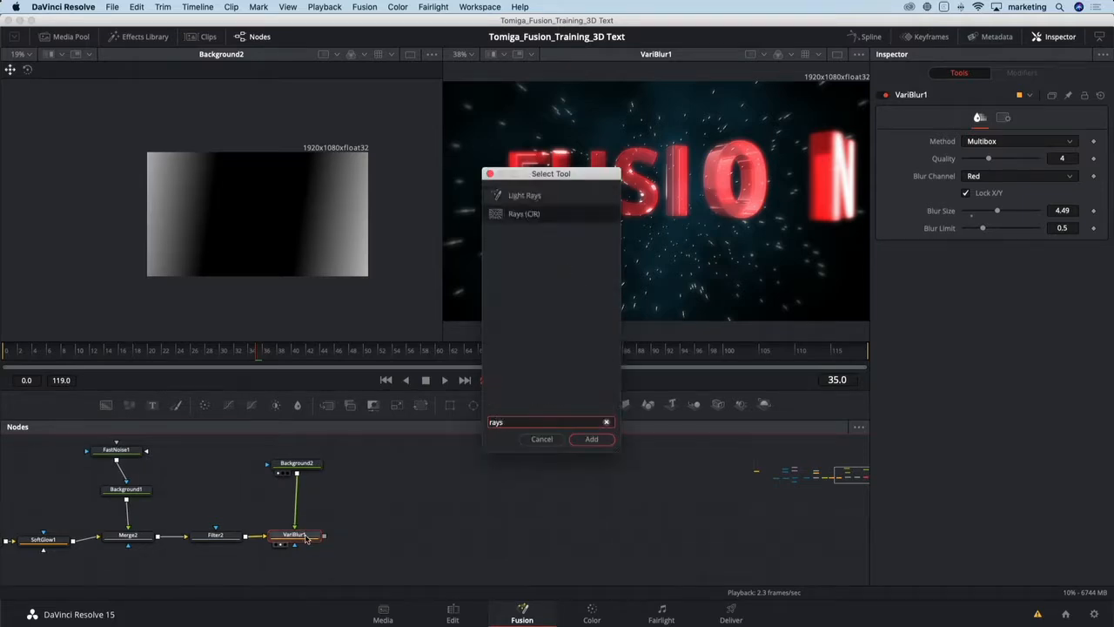
pyautogui.press('Return')
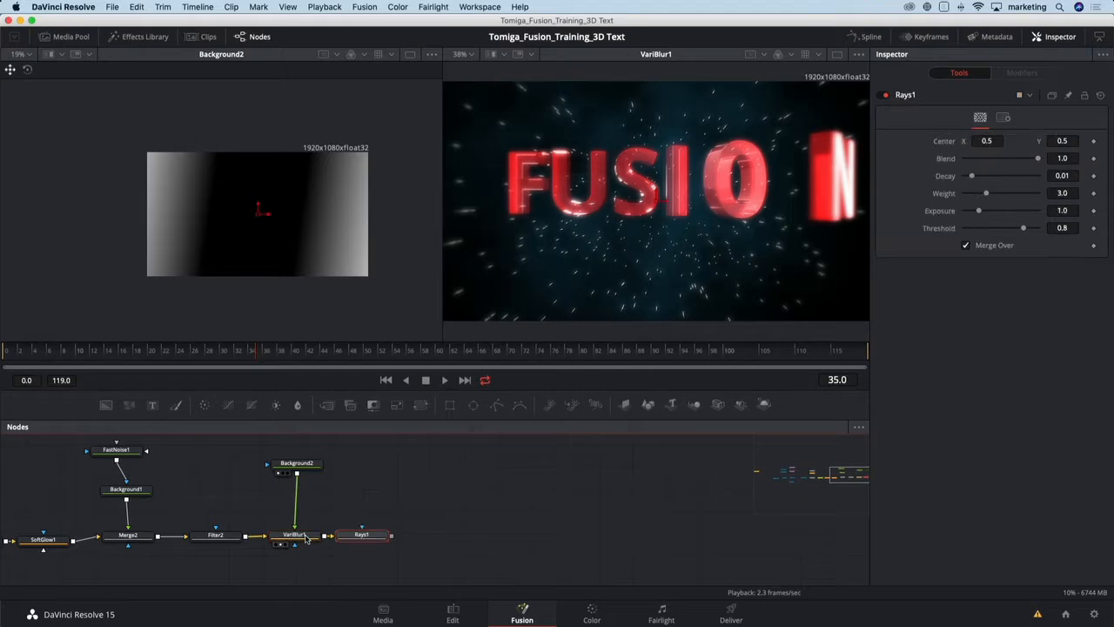
pyautogui.moveTo(359, 534); pyautogui.dragTo(383, 536)
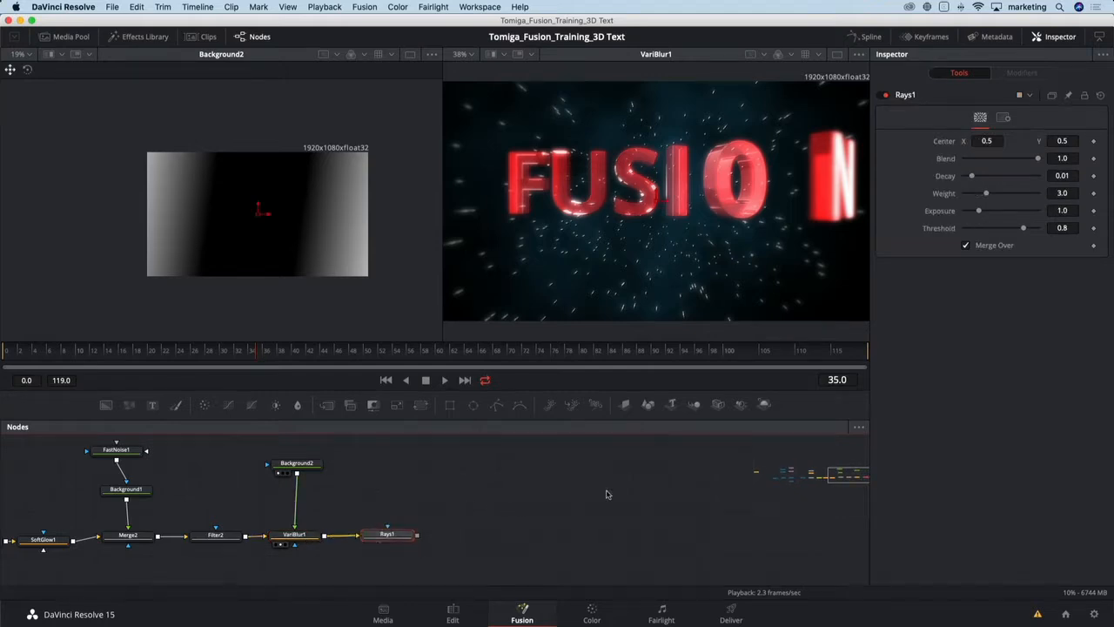
pyautogui.press('2')
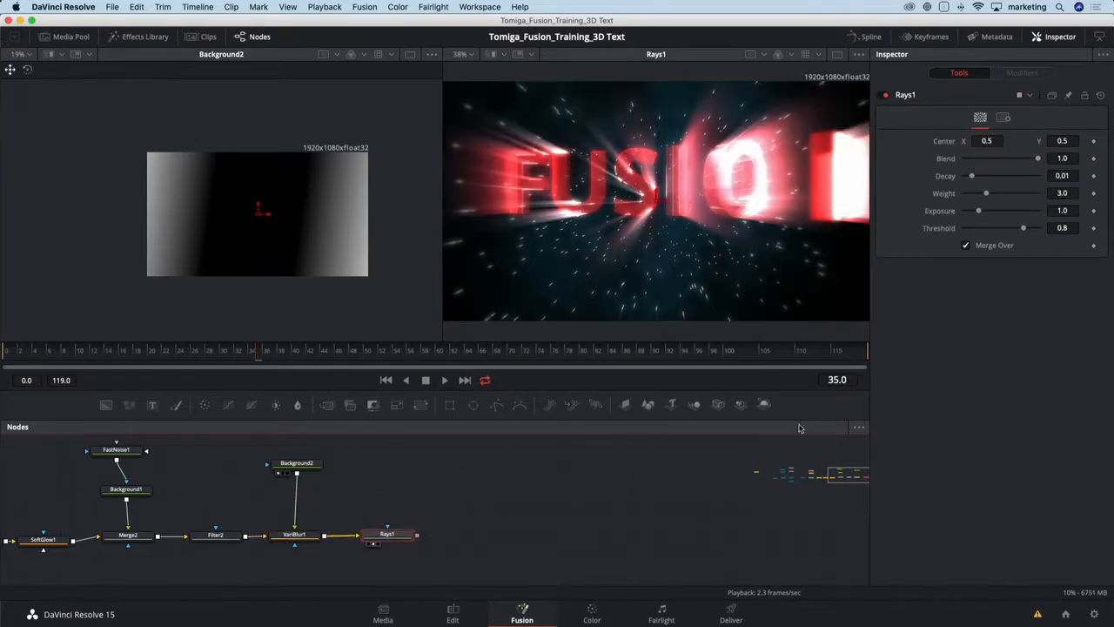
# - Adjust Rays1 to Threshold 1.0, Weight about 2.36 and Exposure about 0.945, and raise the ray centre slightly
pyautogui.moveTo(1025, 229); pyautogui.dragTo(1039, 229)
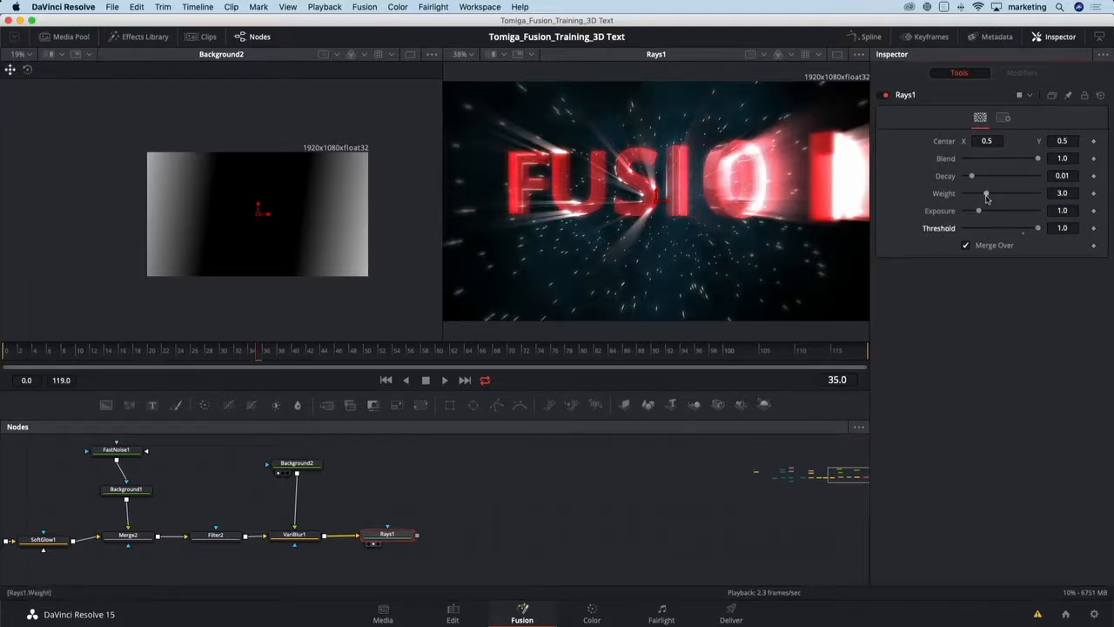
pyautogui.moveTo(986, 195); pyautogui.dragTo(980, 213)
pyautogui.moveTo(657, 198); pyautogui.dragTo(660, 182)
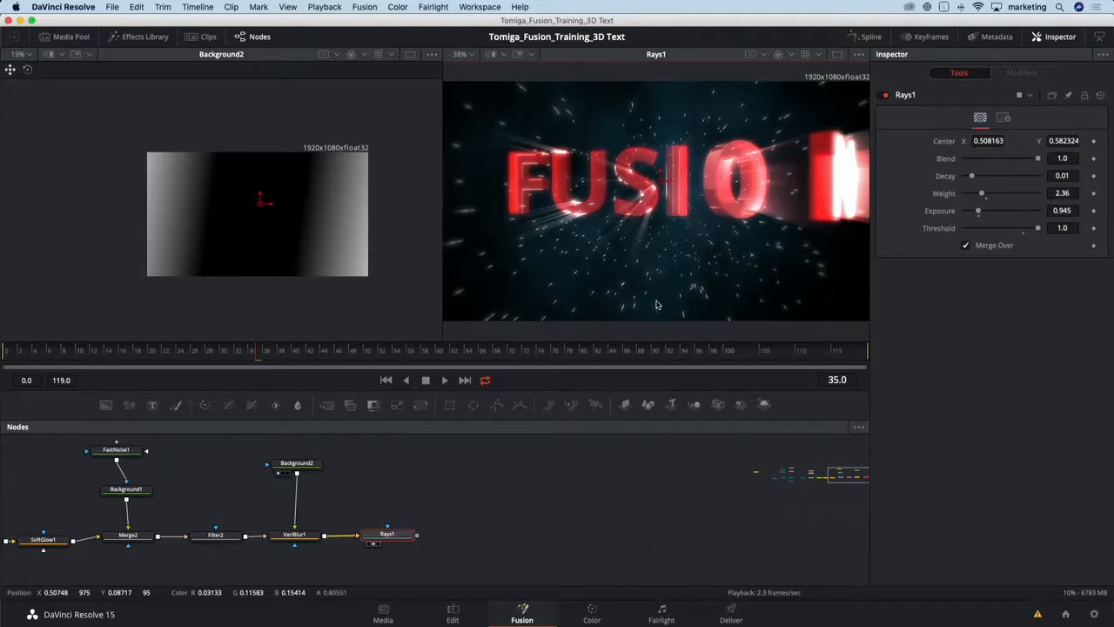
# - Add an Ellipse mask to Rays1 and set its Soft Edge to 0.1685
pyautogui.click(473, 407)
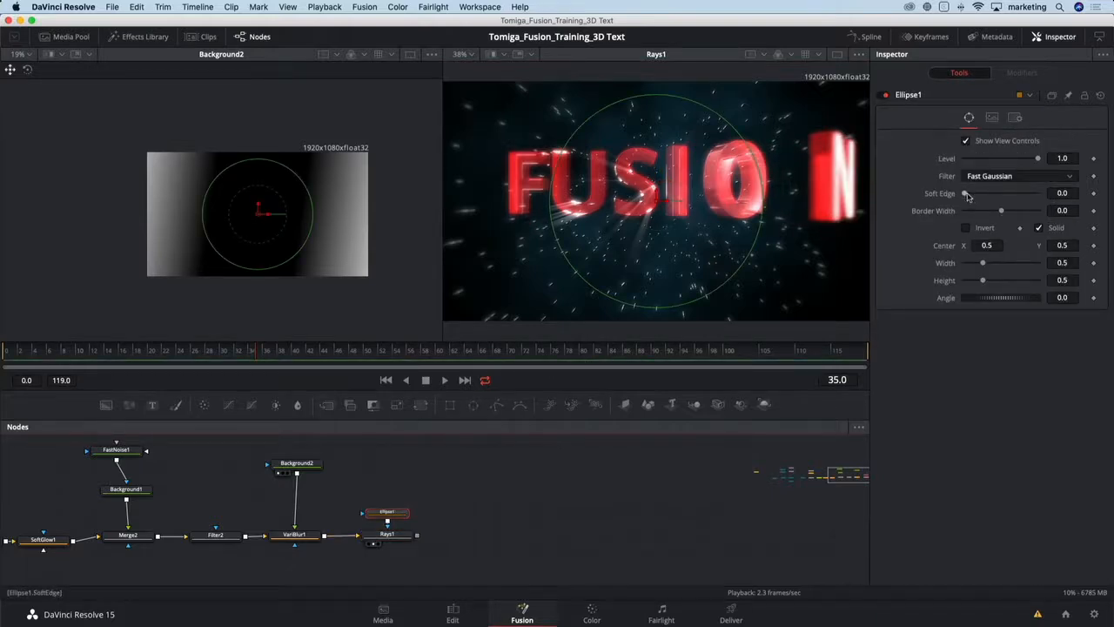
pyautogui.moveTo(964, 193); pyautogui.dragTo(1027, 196)
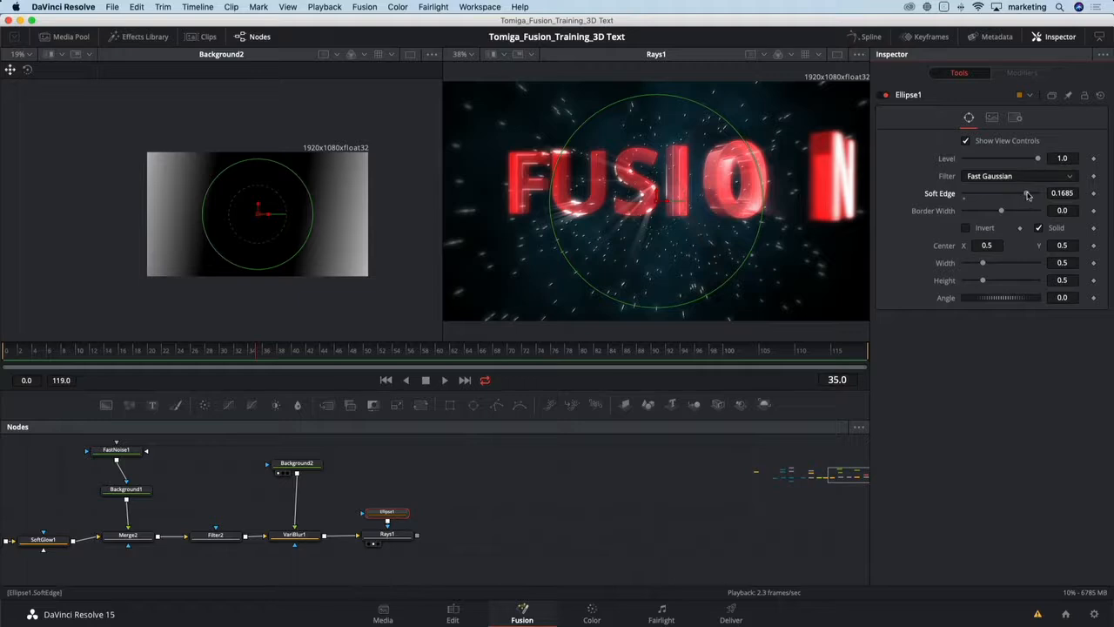
# - Scrub through the timeline to review the rays effect and move the Ellipse1 node closer above Rays1
pyautogui.click(27, 351)
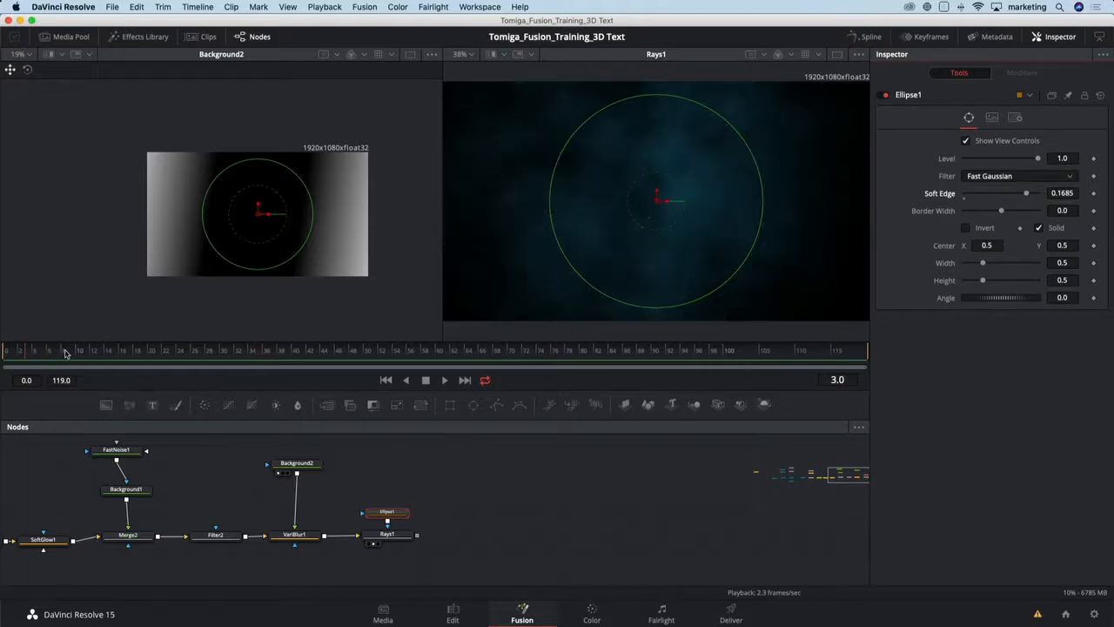
pyautogui.moveTo(66, 353); pyautogui.dragTo(370, 349)
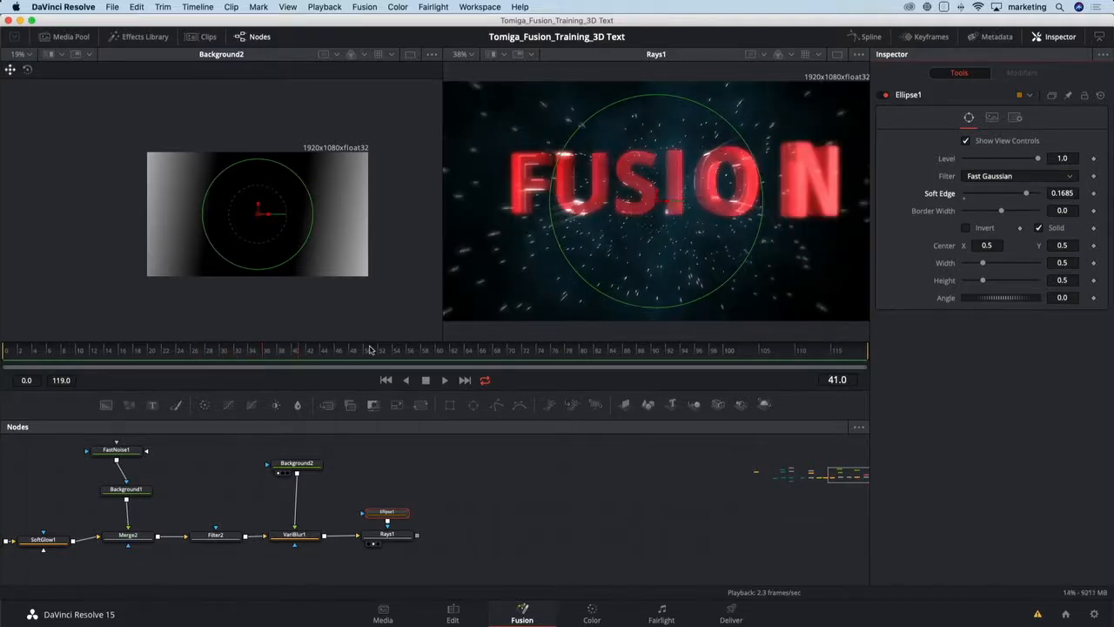
pyautogui.click(381, 352)
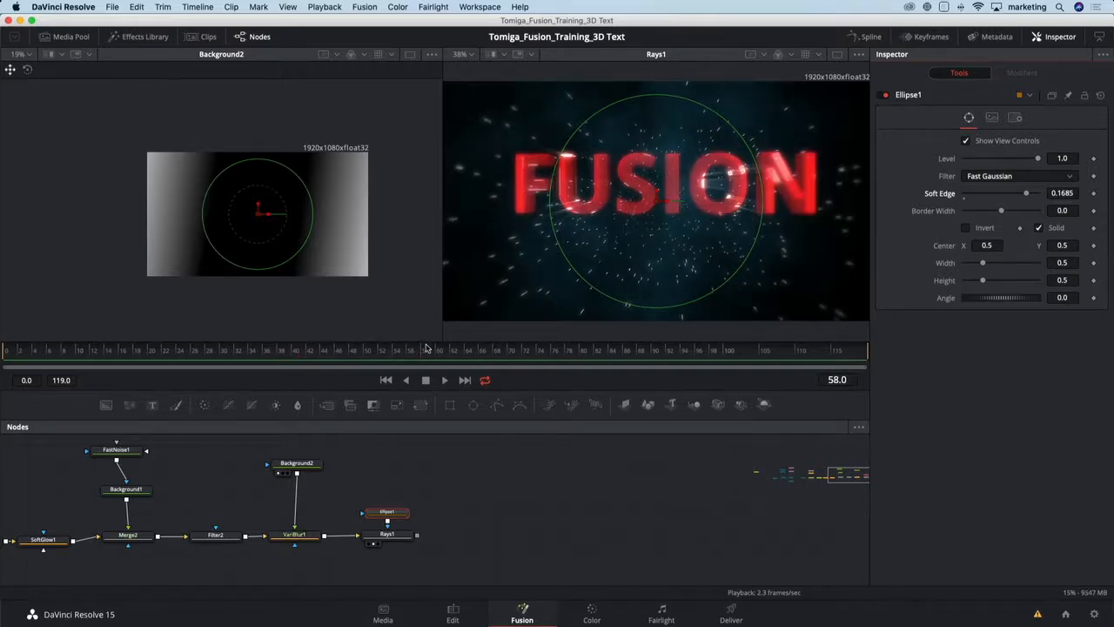
pyautogui.click(464, 349)
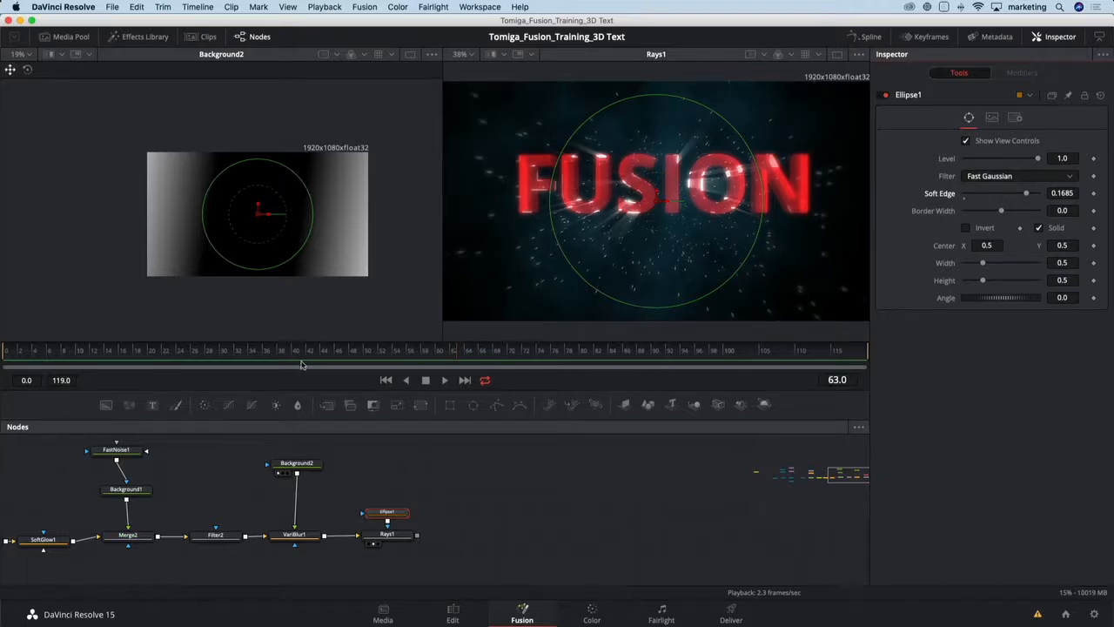
pyautogui.moveTo(383, 512); pyautogui.dragTo(385, 492)
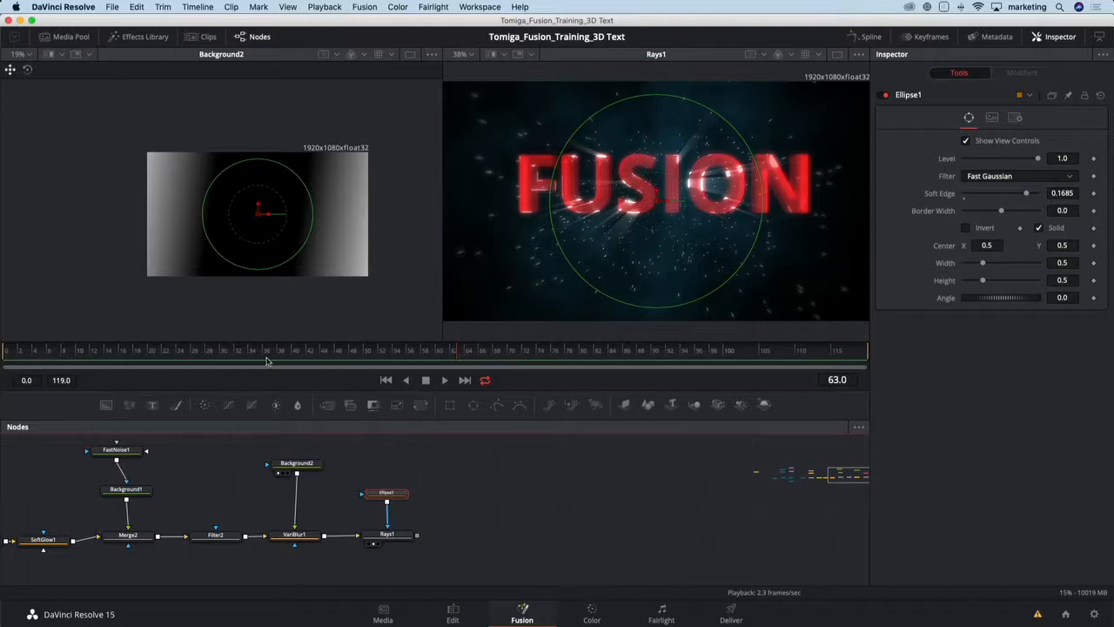
# - Keyframe Ellipse1's Width and Height so the mask grows from 0 at frame 20 to 0.5 at frame 46
pyautogui.click(269, 353)
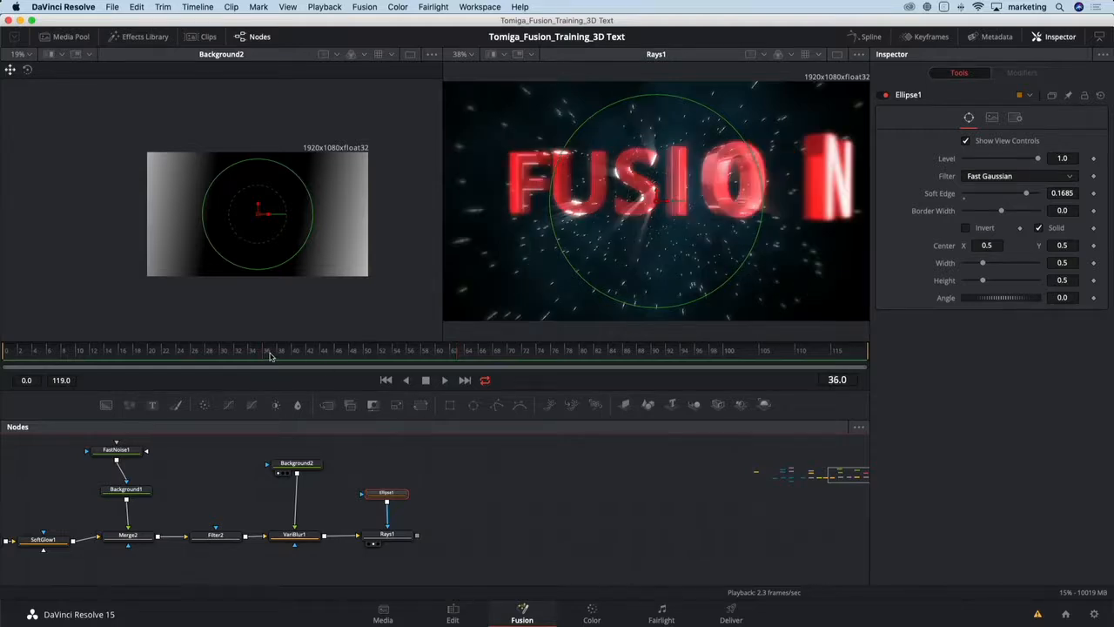
pyautogui.moveTo(269, 353); pyautogui.dragTo(194, 353)
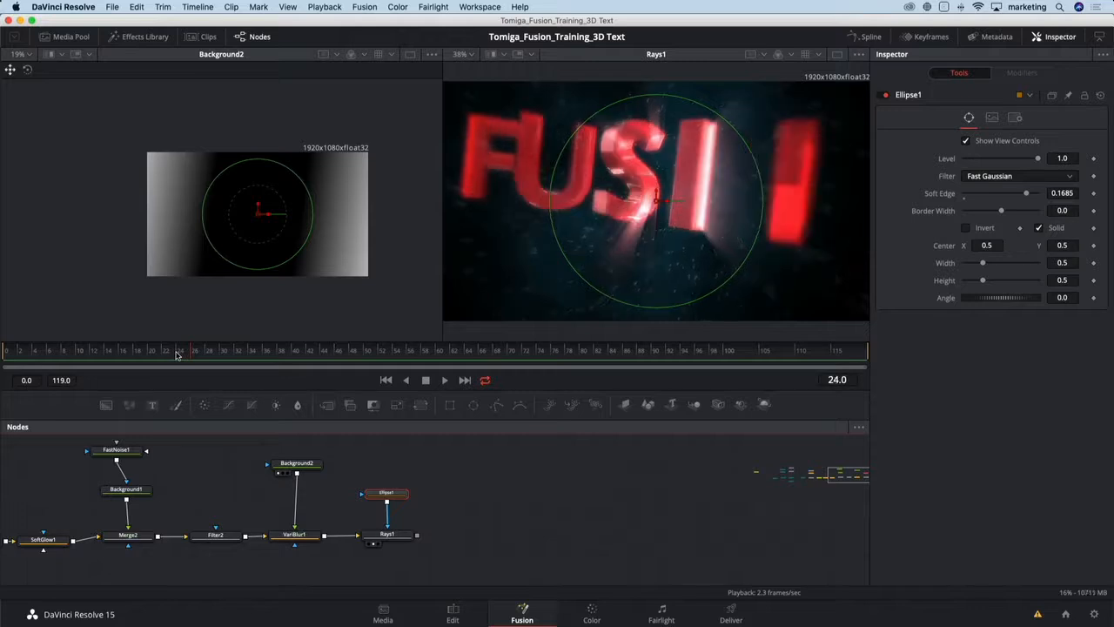
pyautogui.moveTo(177, 353); pyautogui.dragTo(153, 354)
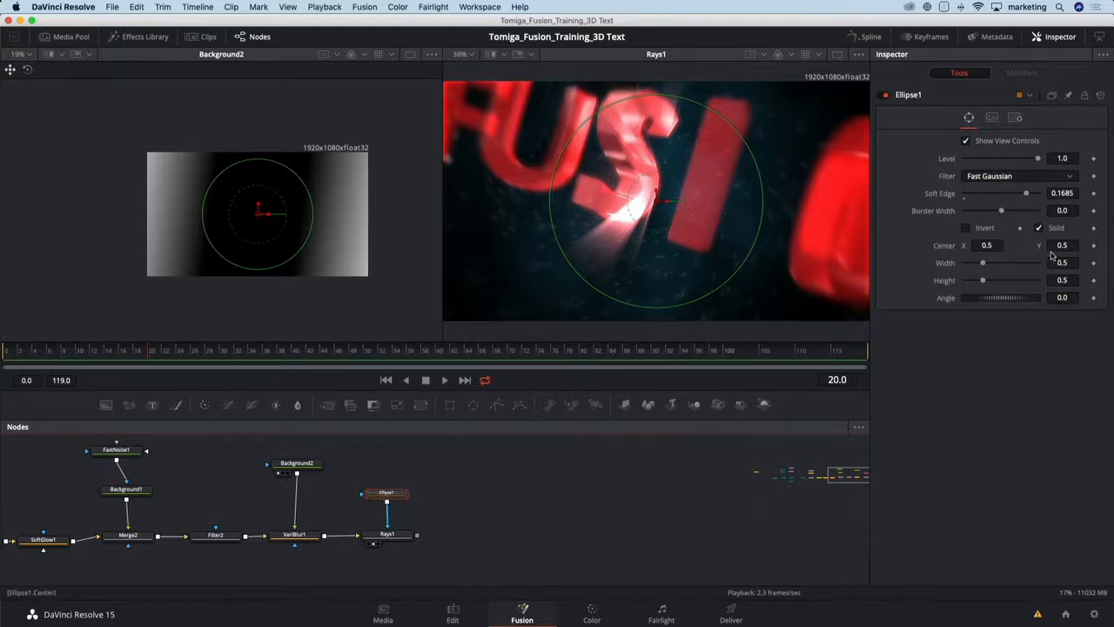
pyautogui.click(1094, 263)
pyautogui.click(1093, 279)
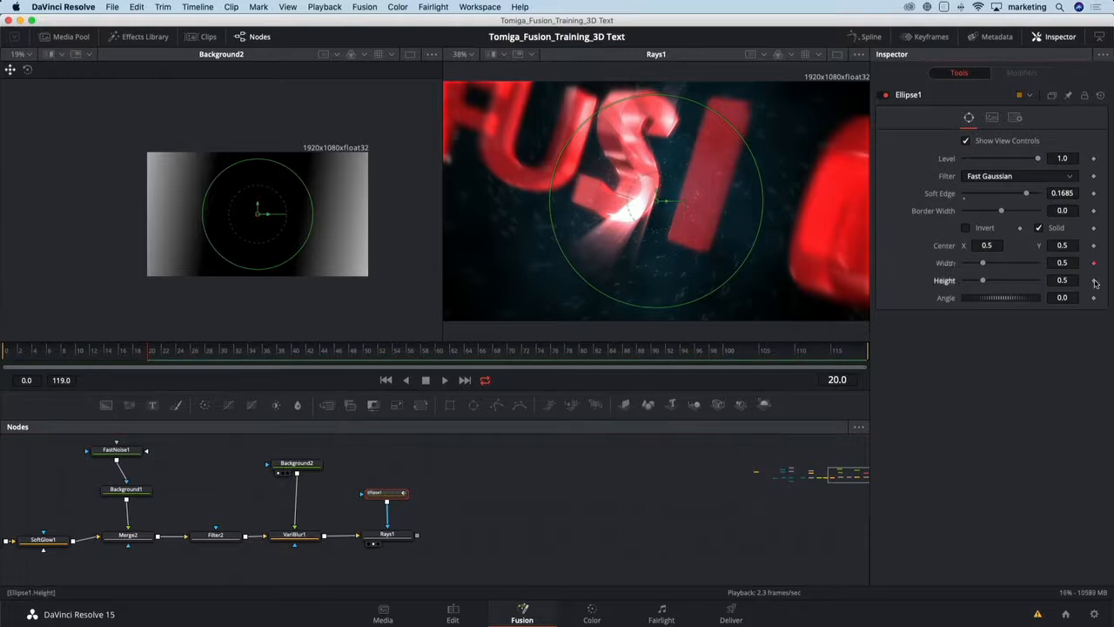
pyautogui.click(336, 352)
pyautogui.click(1093, 263)
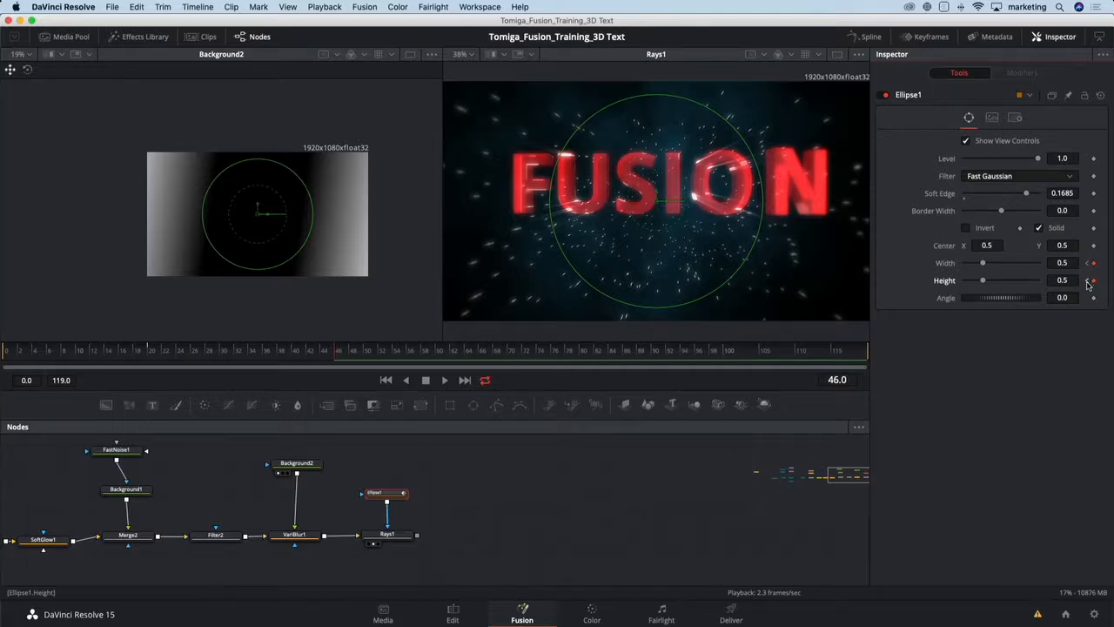
pyautogui.click(1086, 281)
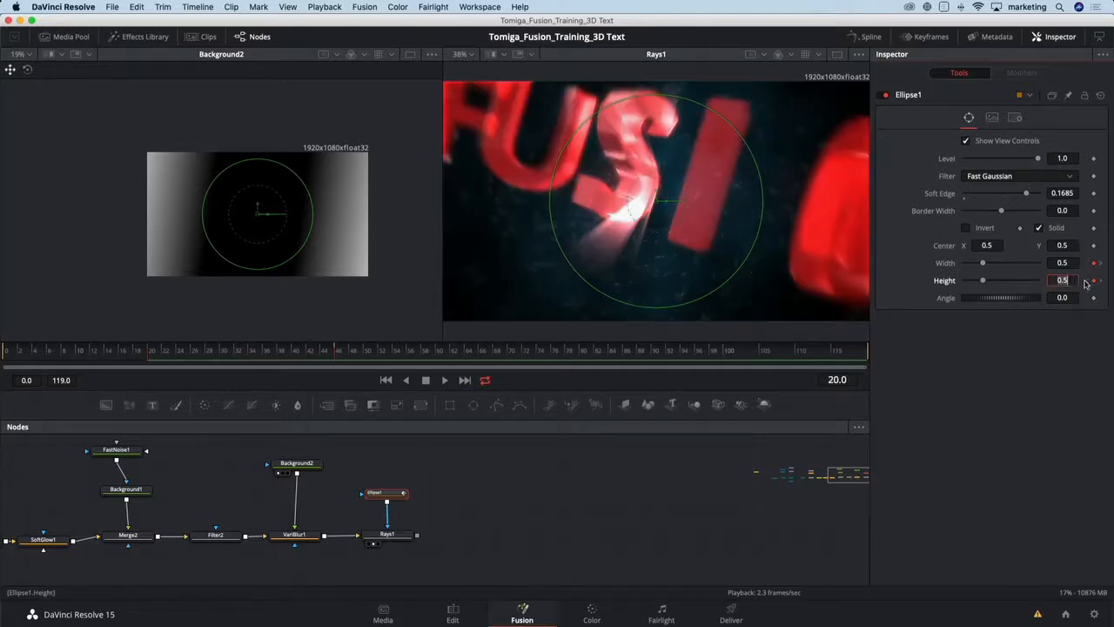
pyautogui.click(981, 281)
pyautogui.moveTo(983, 281); pyautogui.dragTo(933, 269)
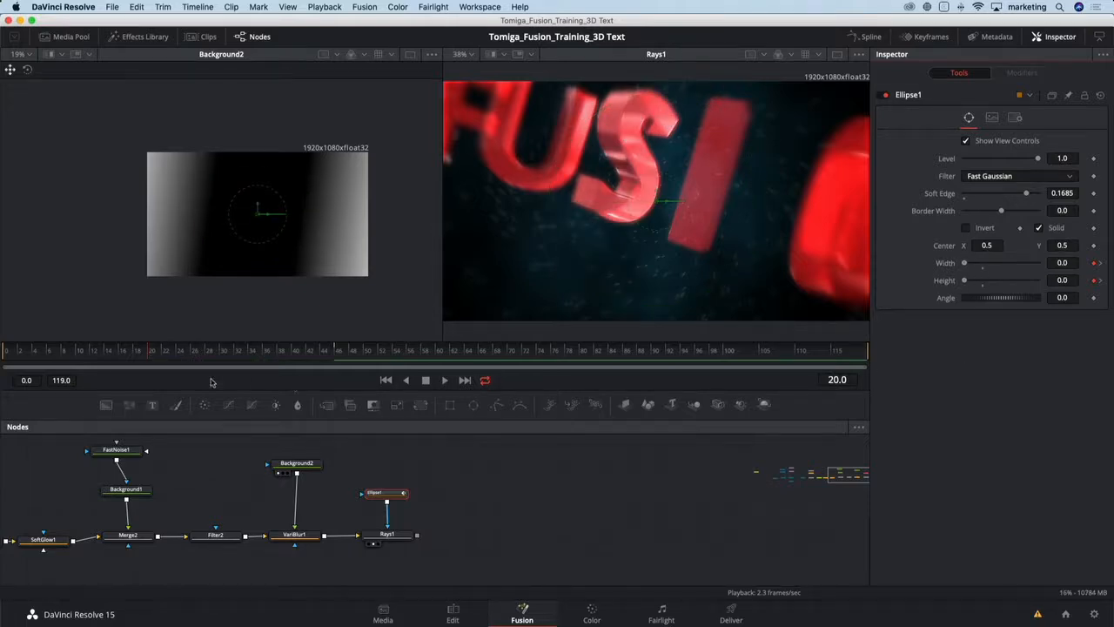
# - Scrub through frames 20 to 47 to review the growing ellipse mask on the rays
pyautogui.click(166, 353)
pyautogui.click(194, 353)
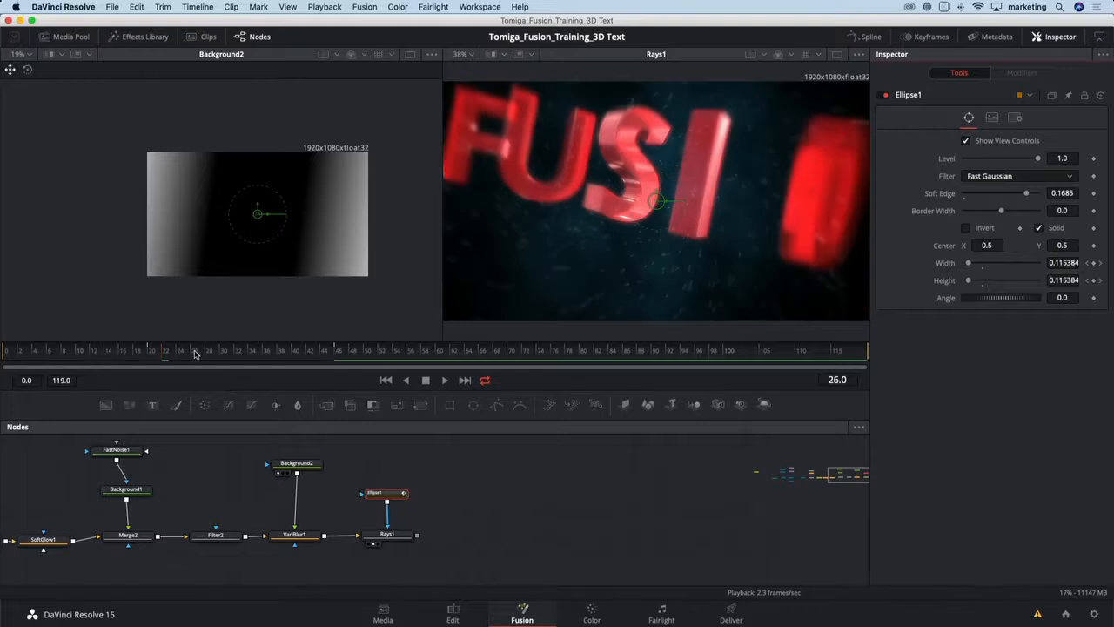
pyautogui.click(231, 352)
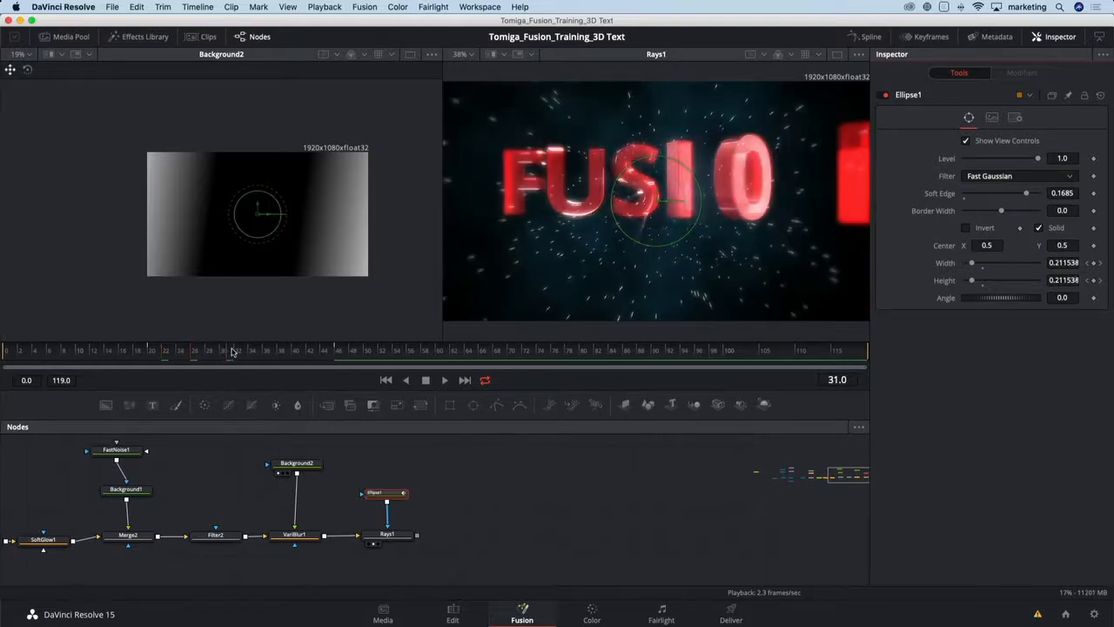
pyautogui.click(246, 351)
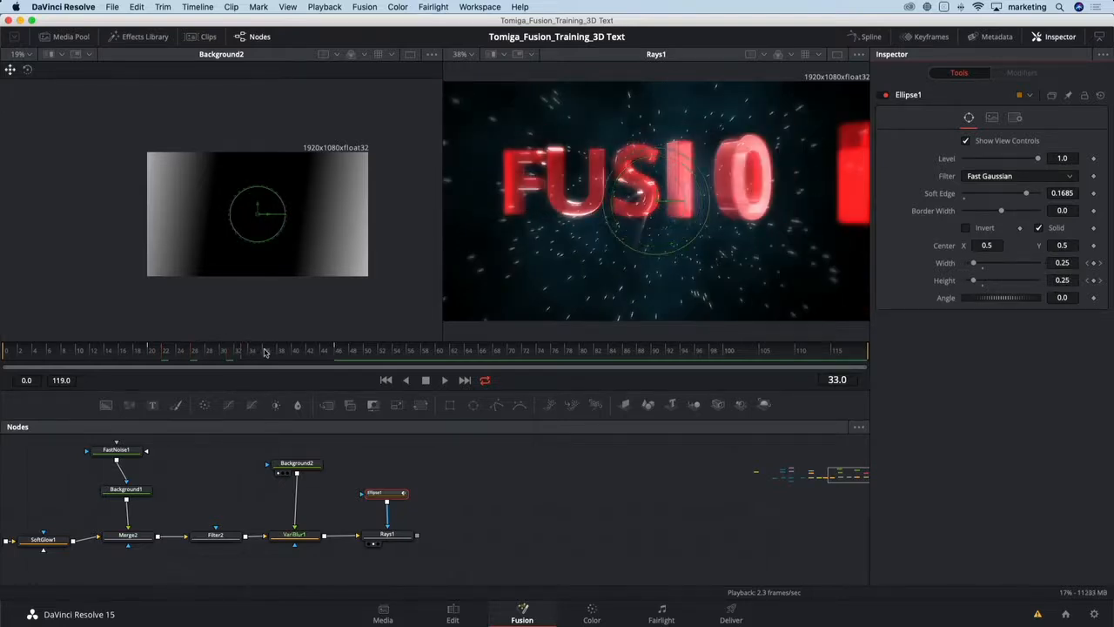
pyautogui.click(274, 352)
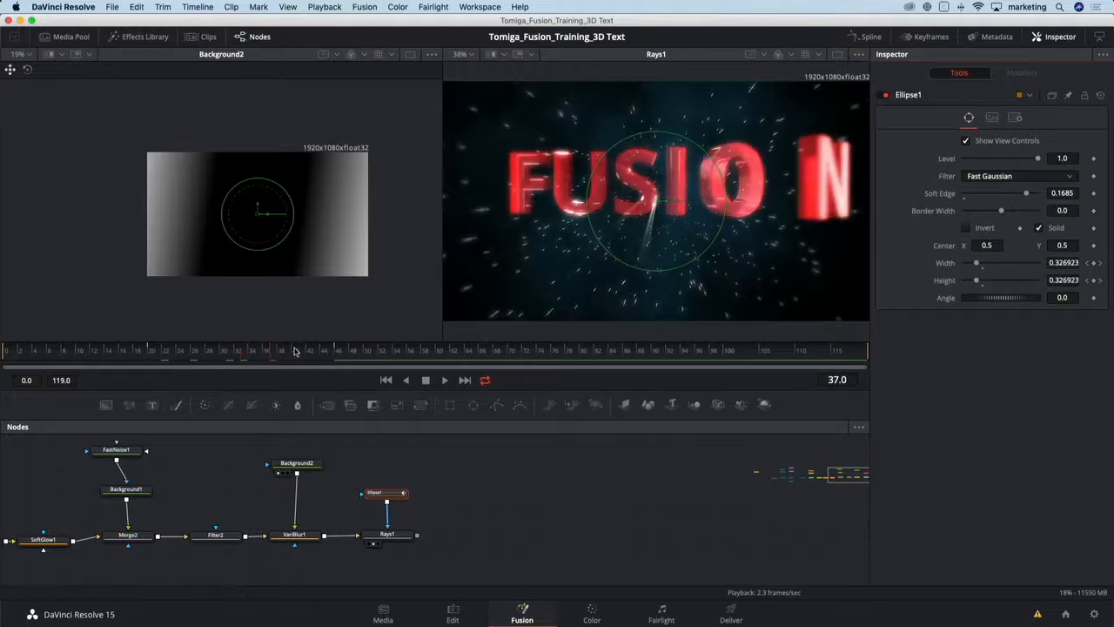
pyautogui.click(306, 352)
pyautogui.click(329, 352)
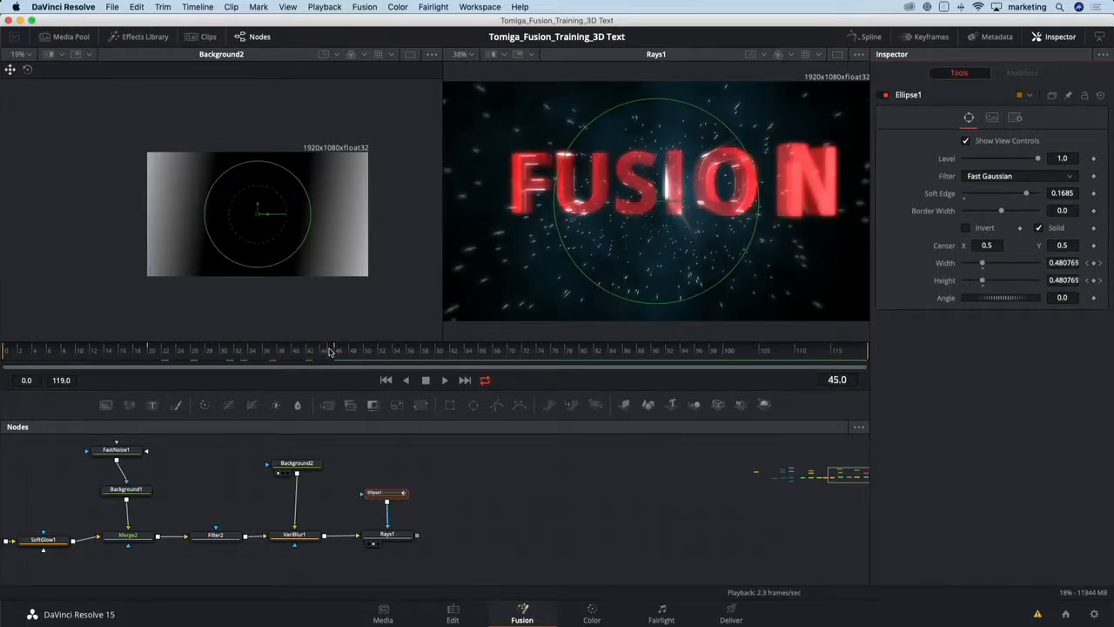
pyautogui.click(342, 352)
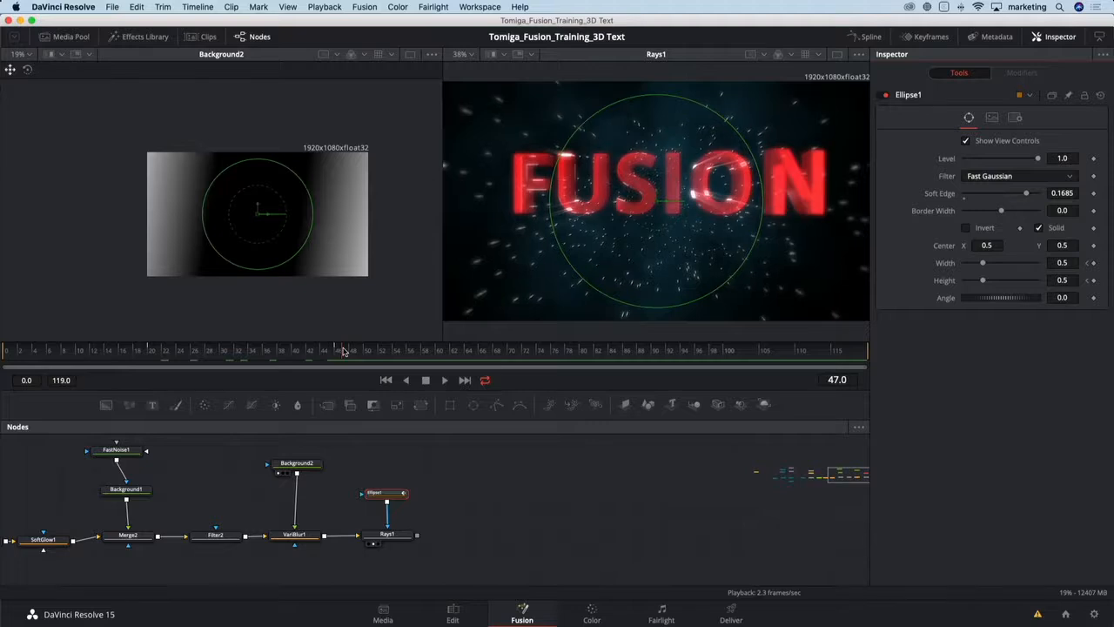
# - Add the Chromatic aberration tool template from the Effects Library after Rays1
pyautogui.click(394, 534)
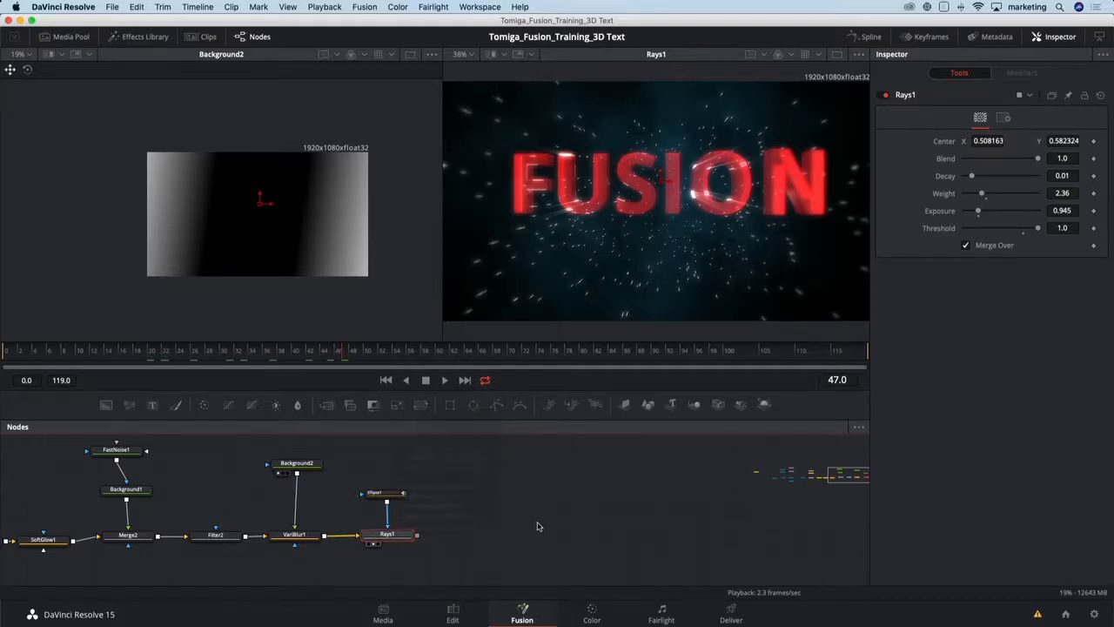
pyautogui.click(392, 536)
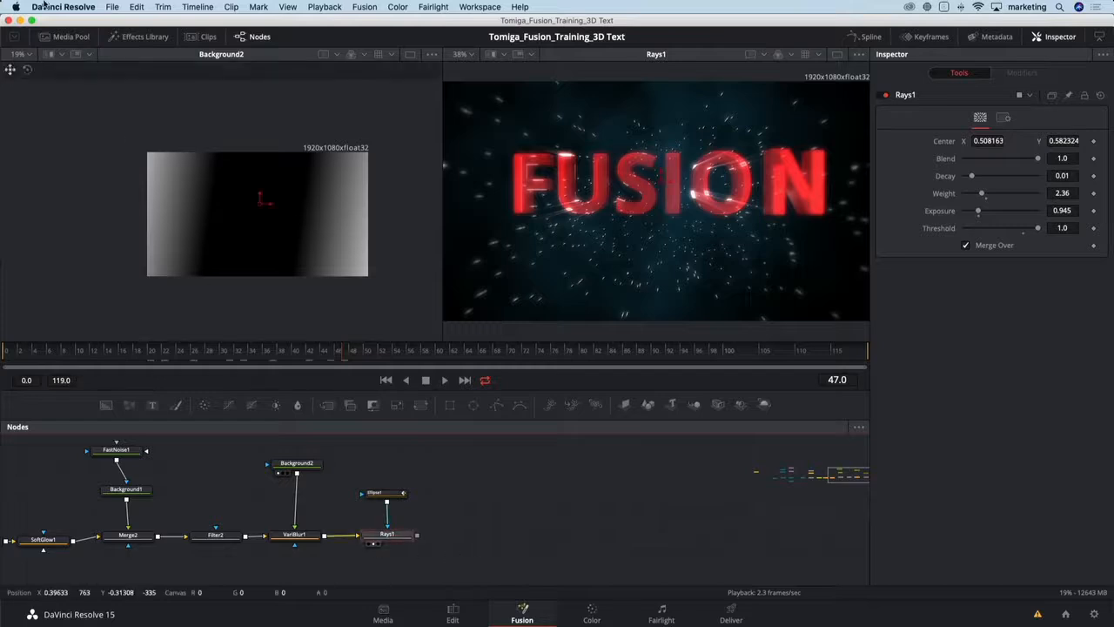
pyautogui.click(145, 36)
pyautogui.scroll(-2, 87, 283)
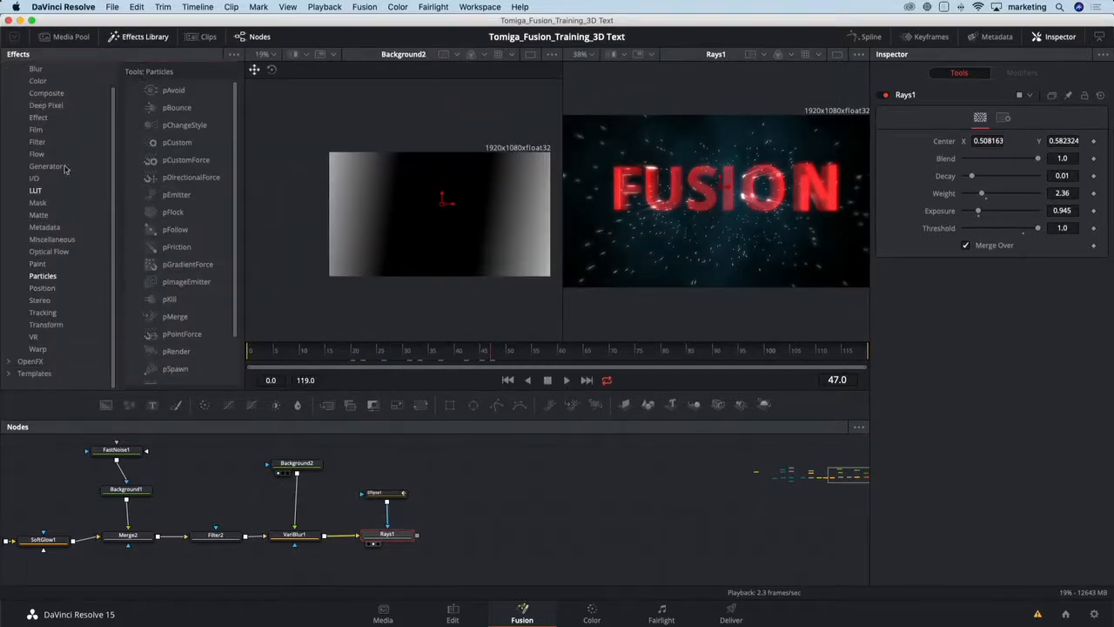
pyautogui.scroll(2, 64, 169)
pyautogui.click(10, 70)
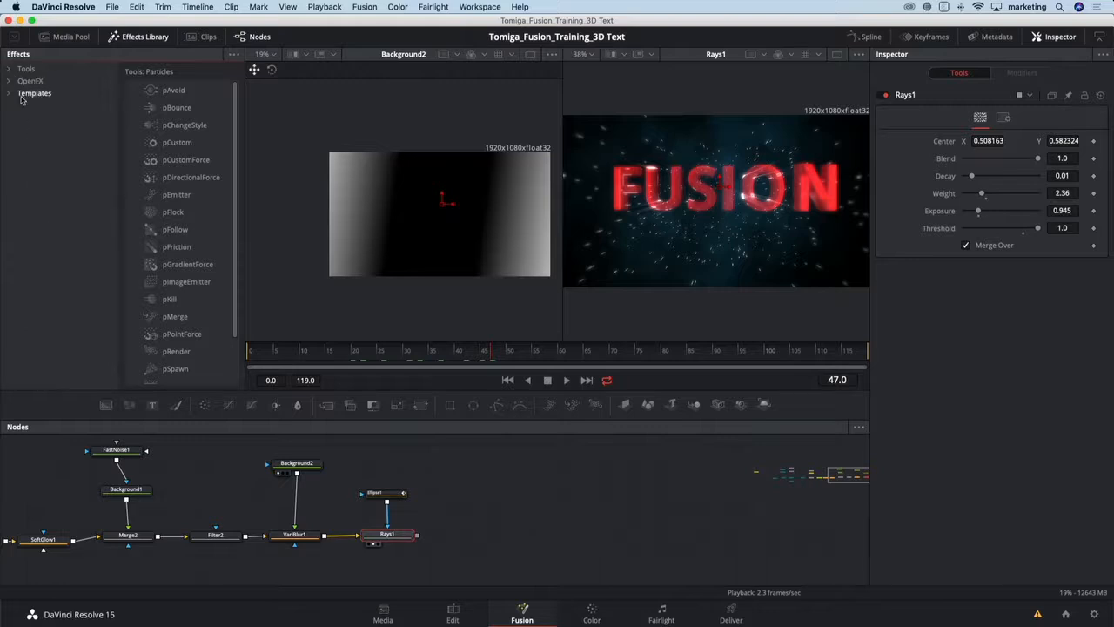
pyautogui.click(23, 95)
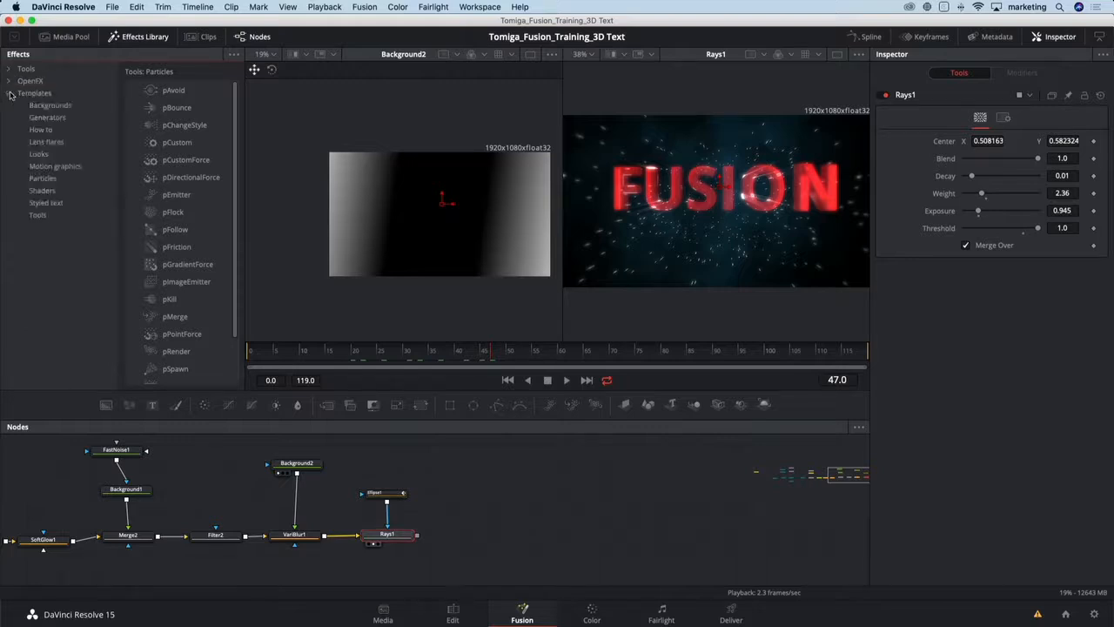
pyautogui.click(37, 215)
pyautogui.moveTo(208, 112); pyautogui.dragTo(466, 537)
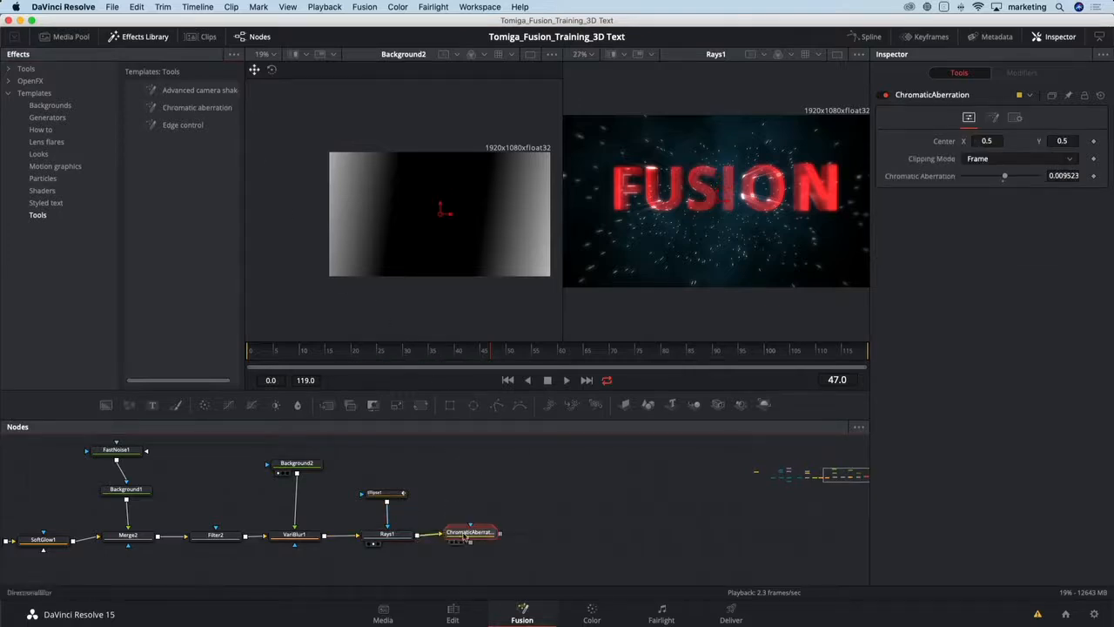
pyautogui.click(468, 540)
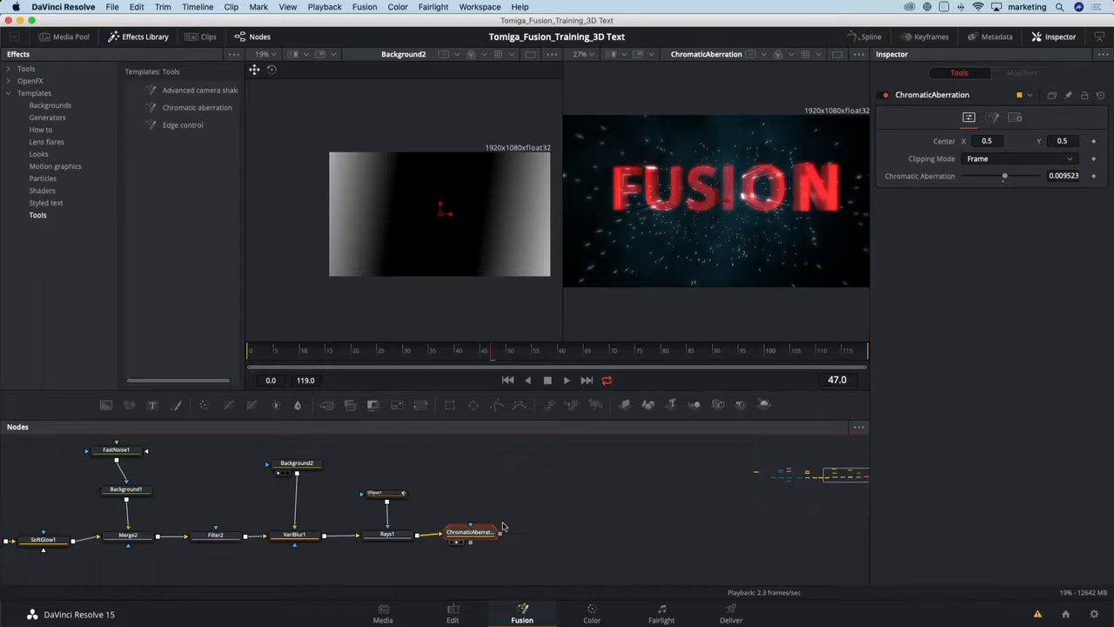
# - Add a Filter node after the ChromaticAberration node and show it in the second viewer
pyautogui.moveTo(484, 539); pyautogui.dragTo(492, 539)
pyautogui.hotkey('shift', 'space')
pyautogui.write('rays')
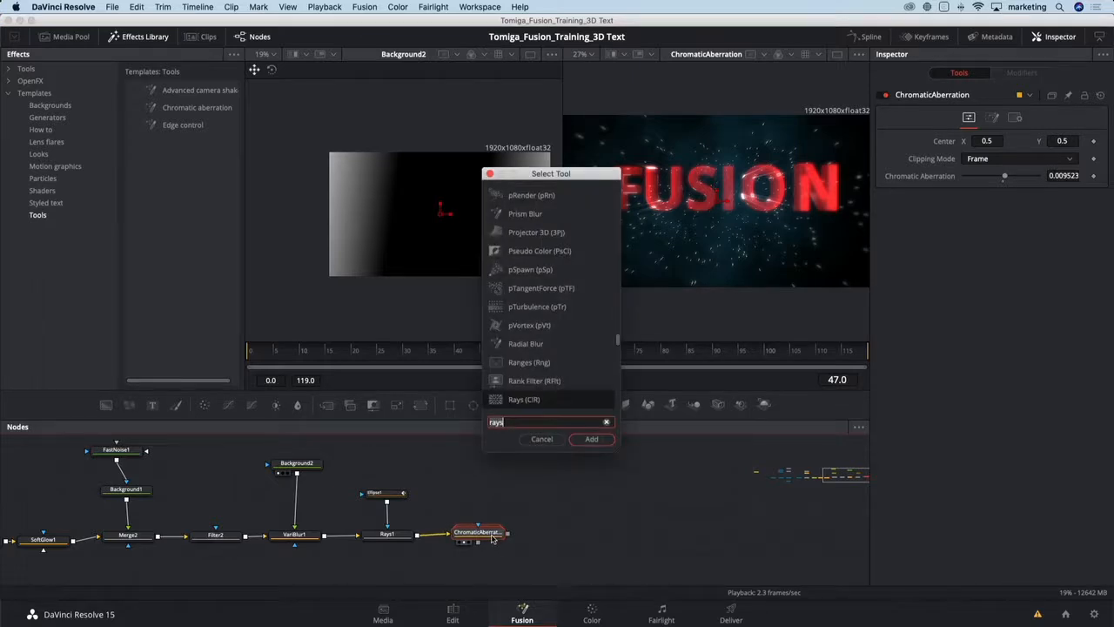
pyautogui.write('filt')
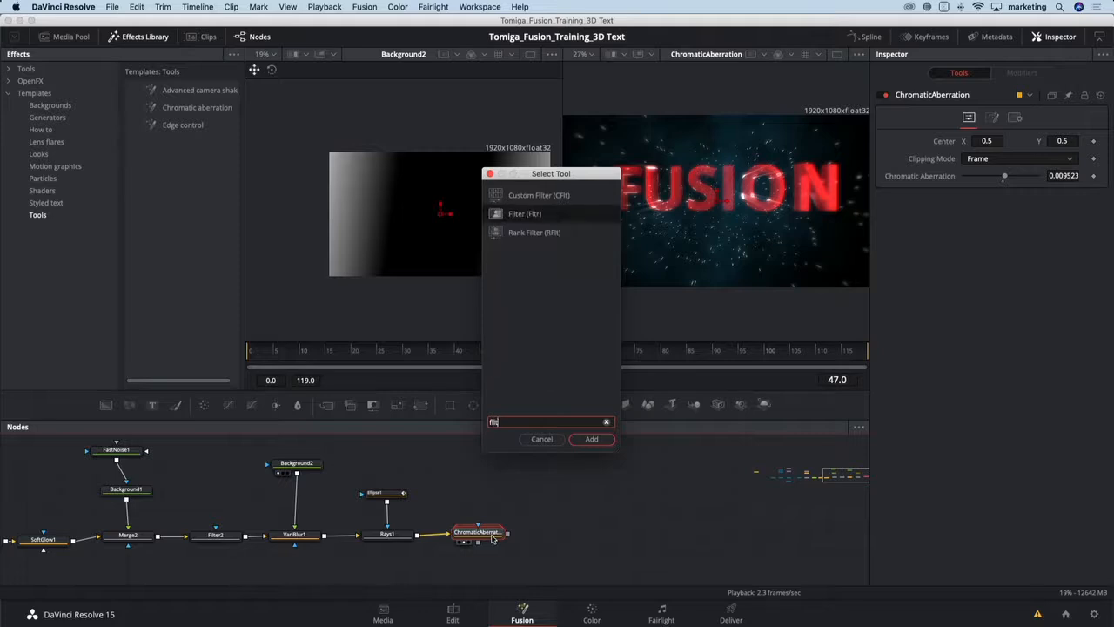
pyautogui.press('Return')
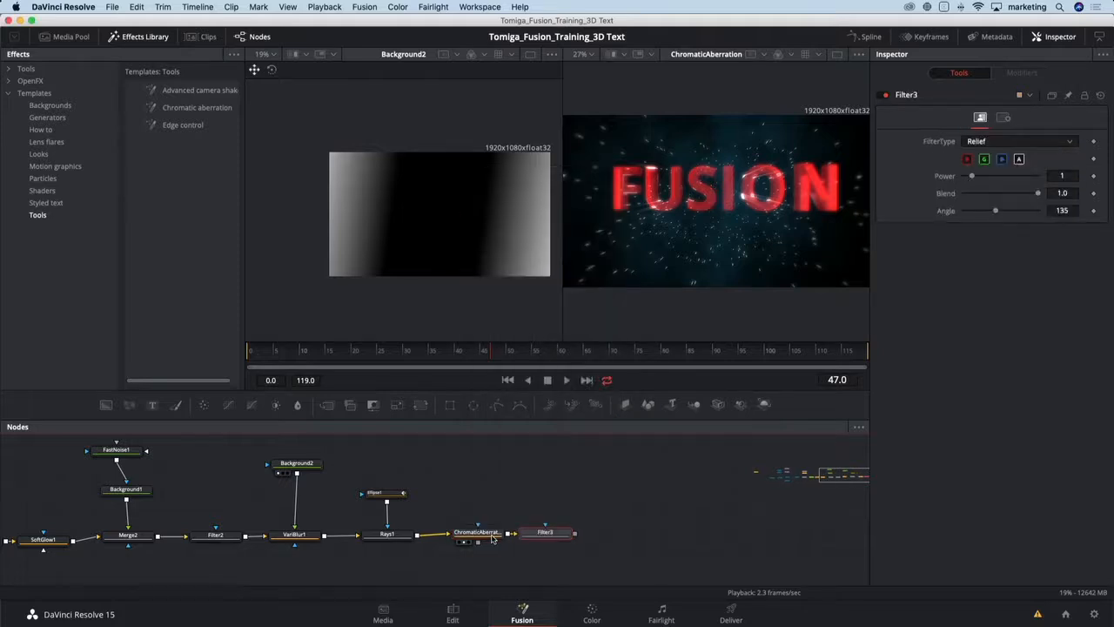
pyautogui.press('2')
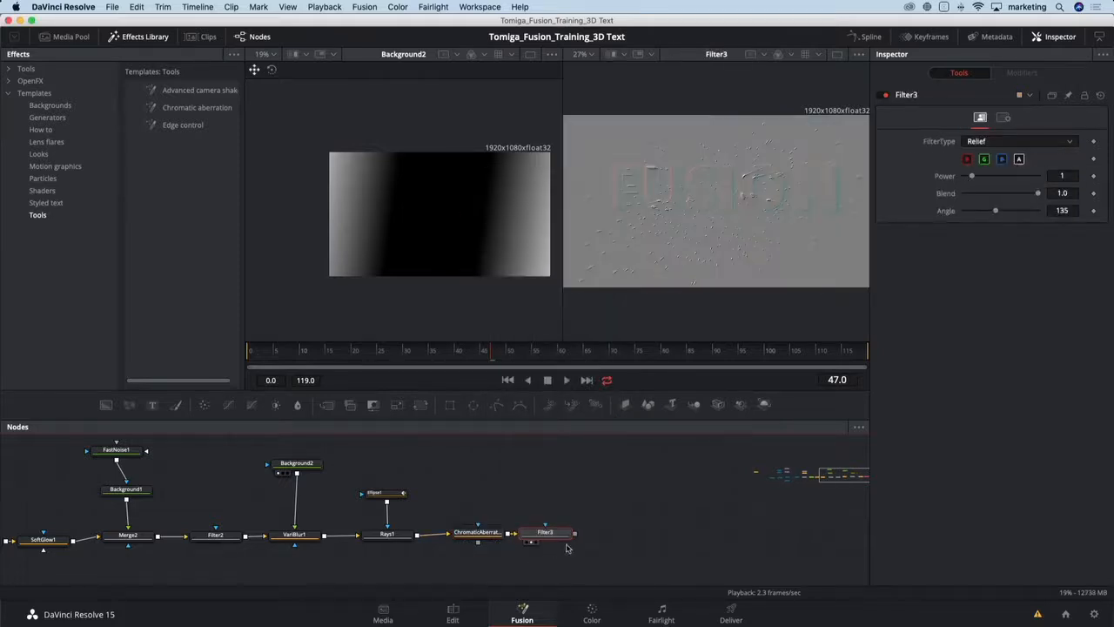
# - Set Filter3's Filter Type to Grain and its Power to 2
pyautogui.click(989, 141)
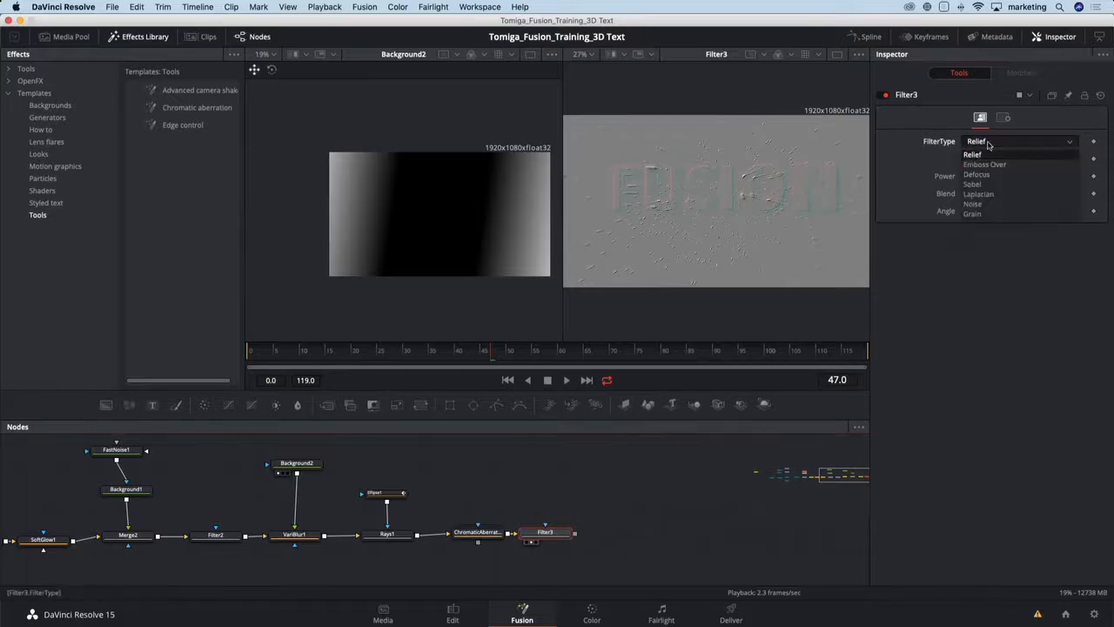
pyautogui.click(973, 214)
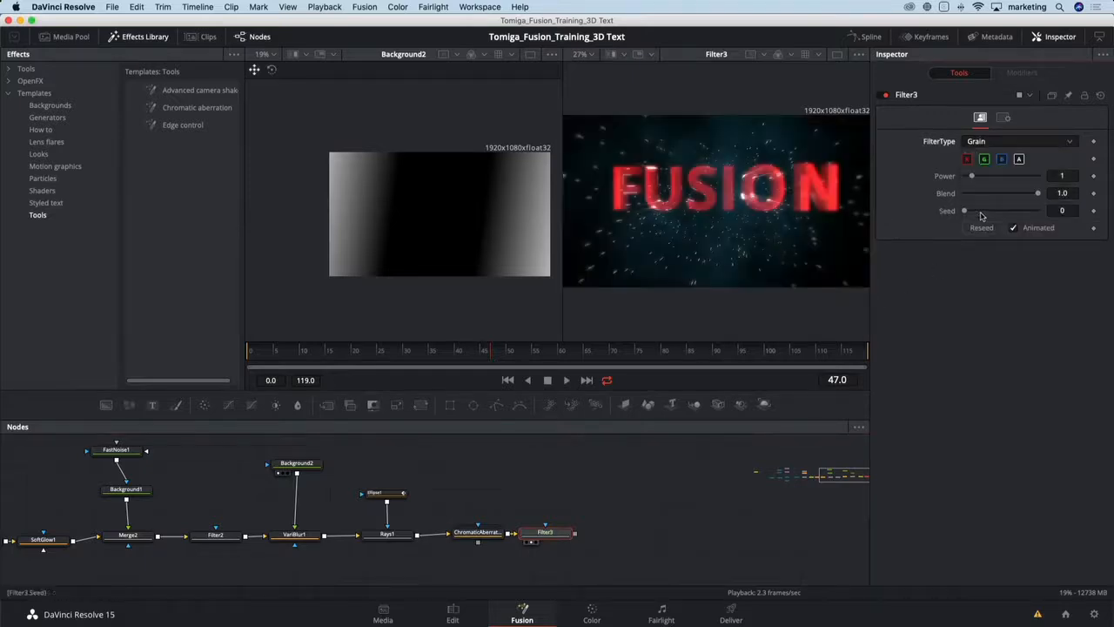
pyautogui.moveTo(972, 178); pyautogui.dragTo(977, 179)
pyautogui.scroll(5, 862, 153)
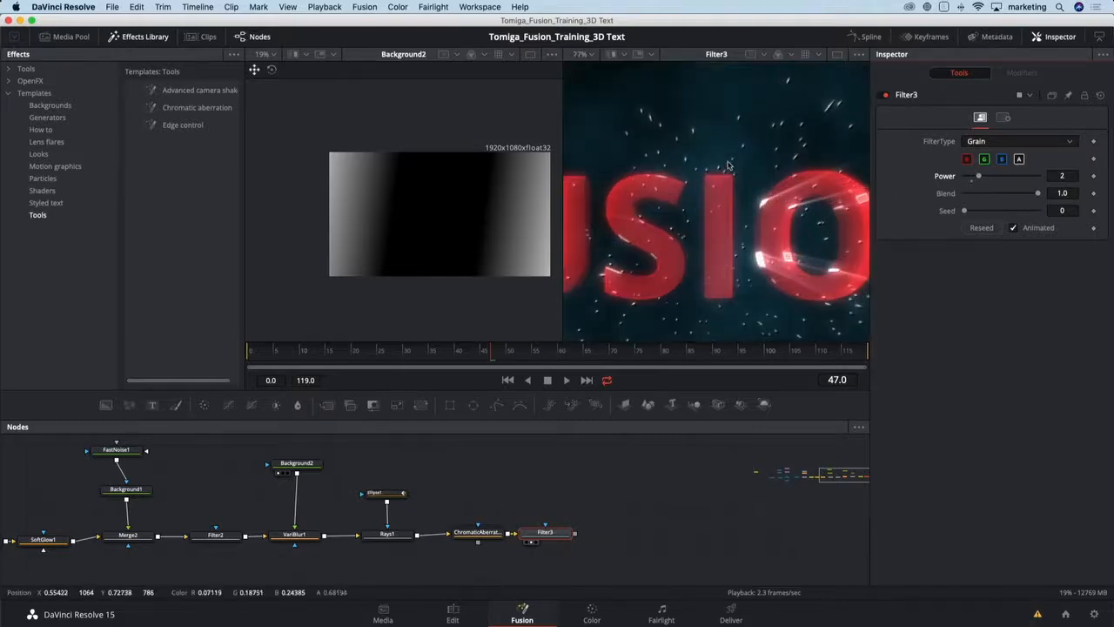
# - Toggle Filter3 off and on to compare the grain, and review the final composite in an enlarged viewer
pyautogui.click(886, 96)
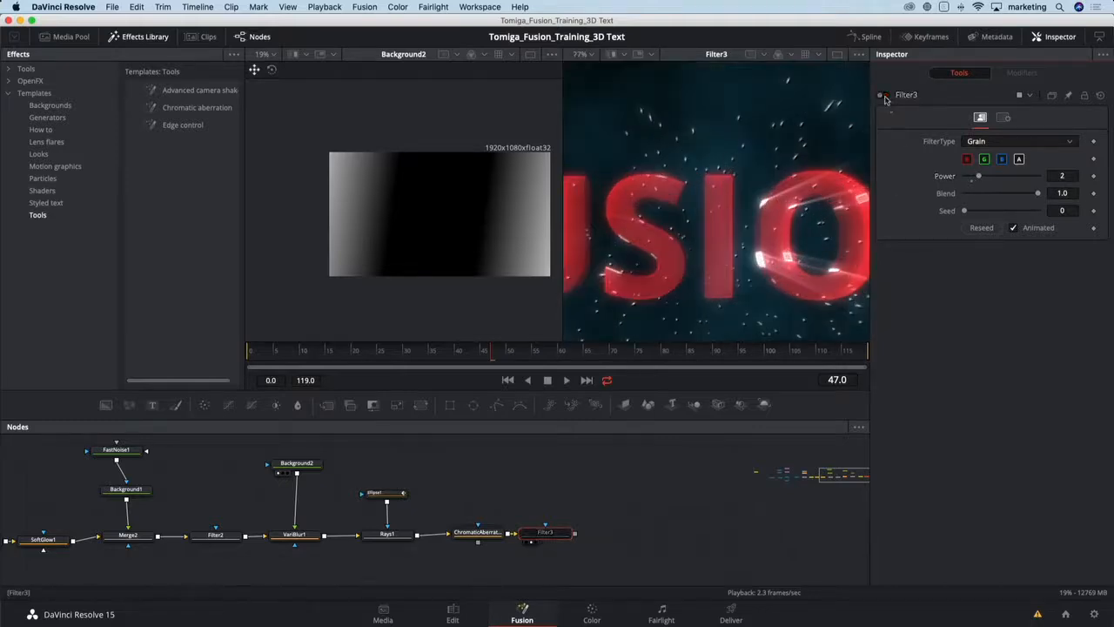
pyautogui.click(885, 96)
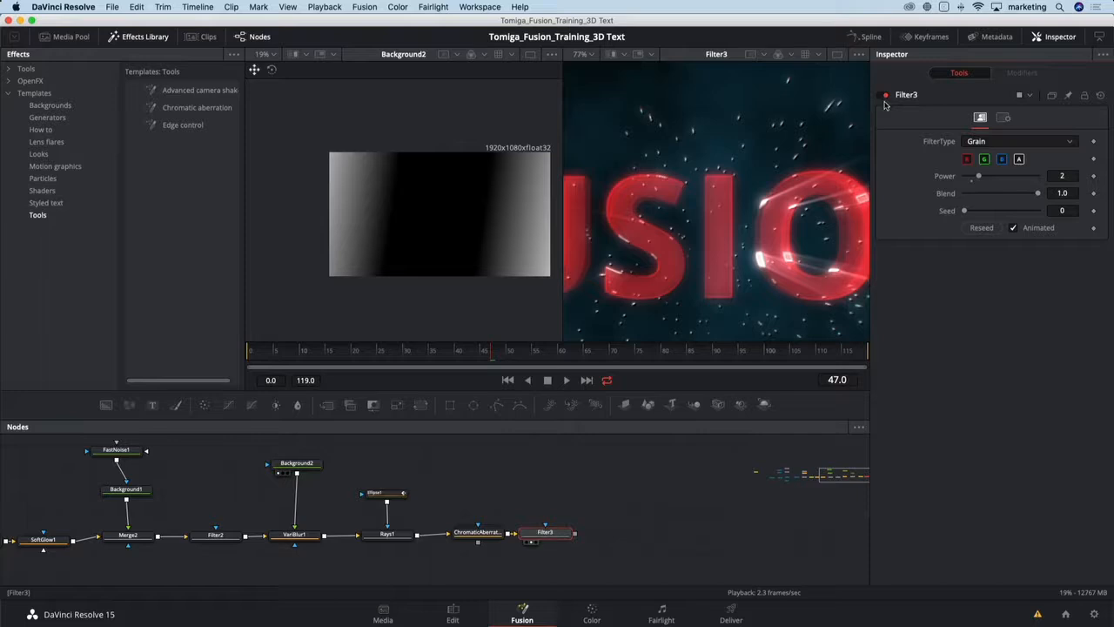
pyautogui.click(149, 39)
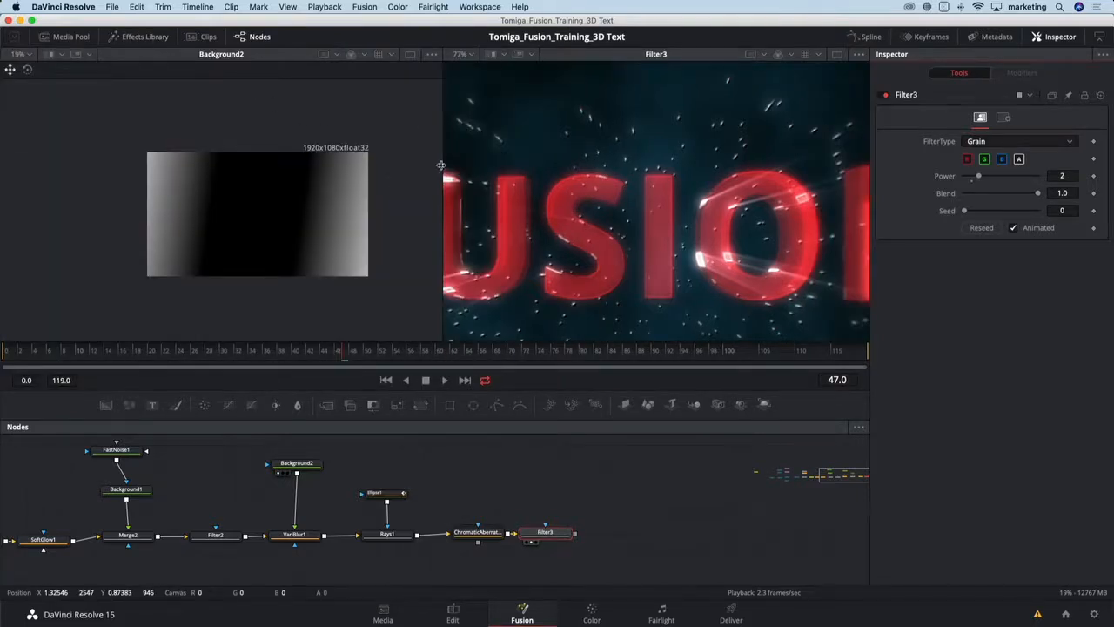
pyautogui.moveTo(440, 165); pyautogui.dragTo(373, 169)
pyautogui.click(837, 54)
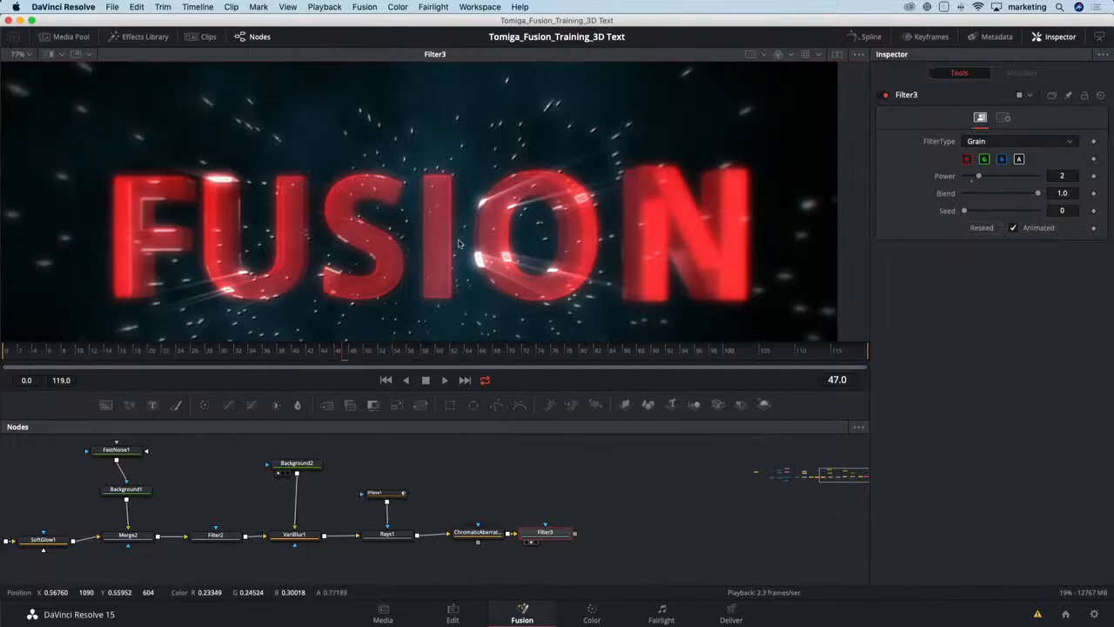
pyautogui.hotkey('shift', 'z')
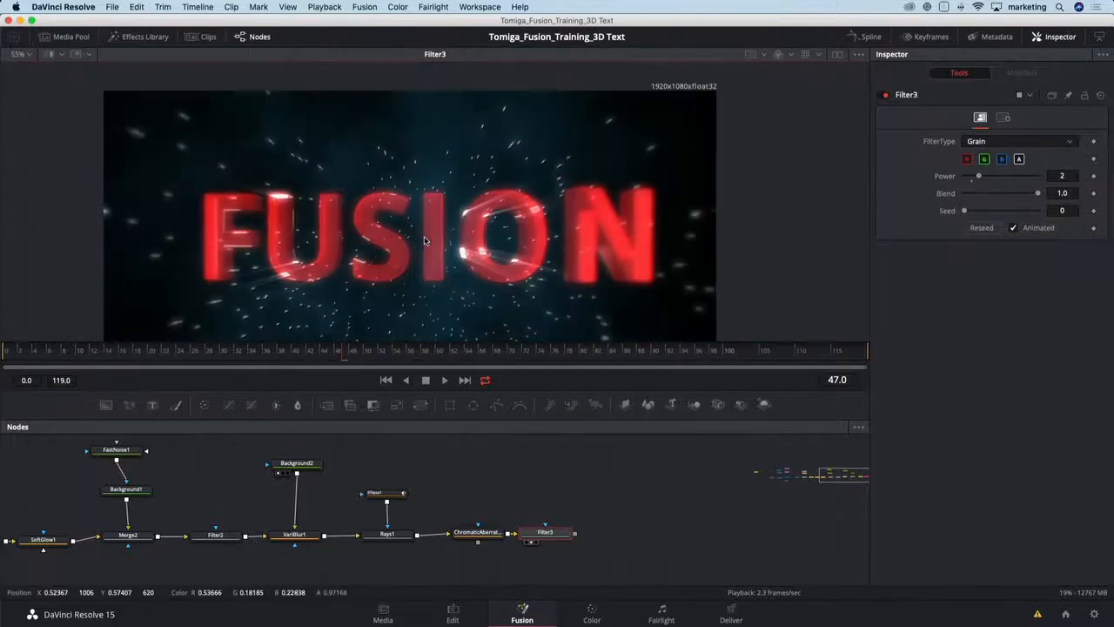
pyautogui.click(517, 353)
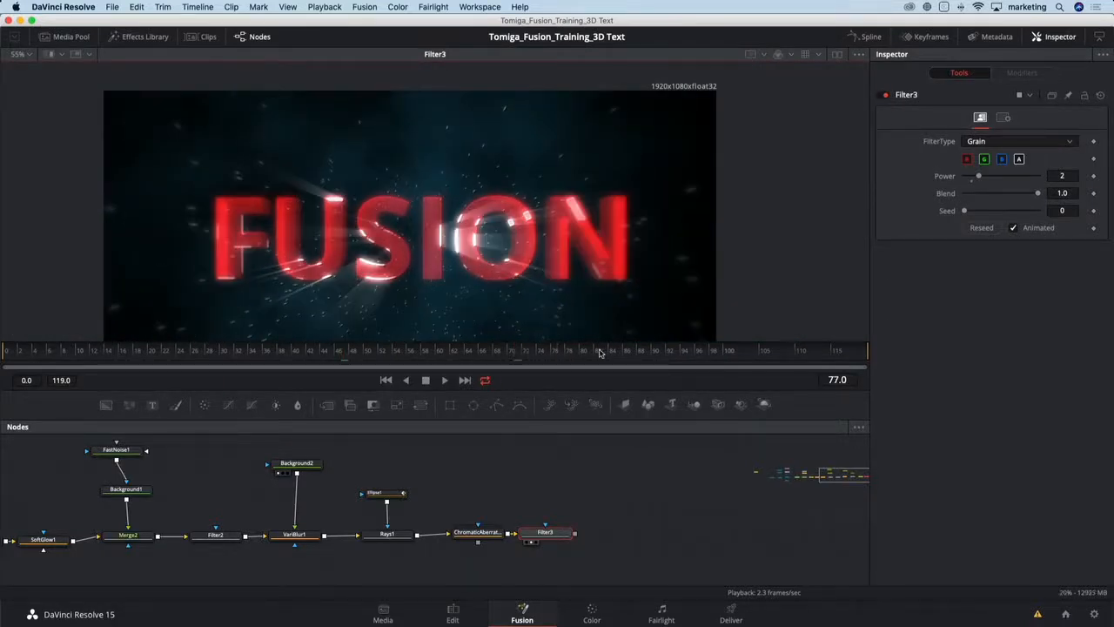
pyautogui.click(618, 351)
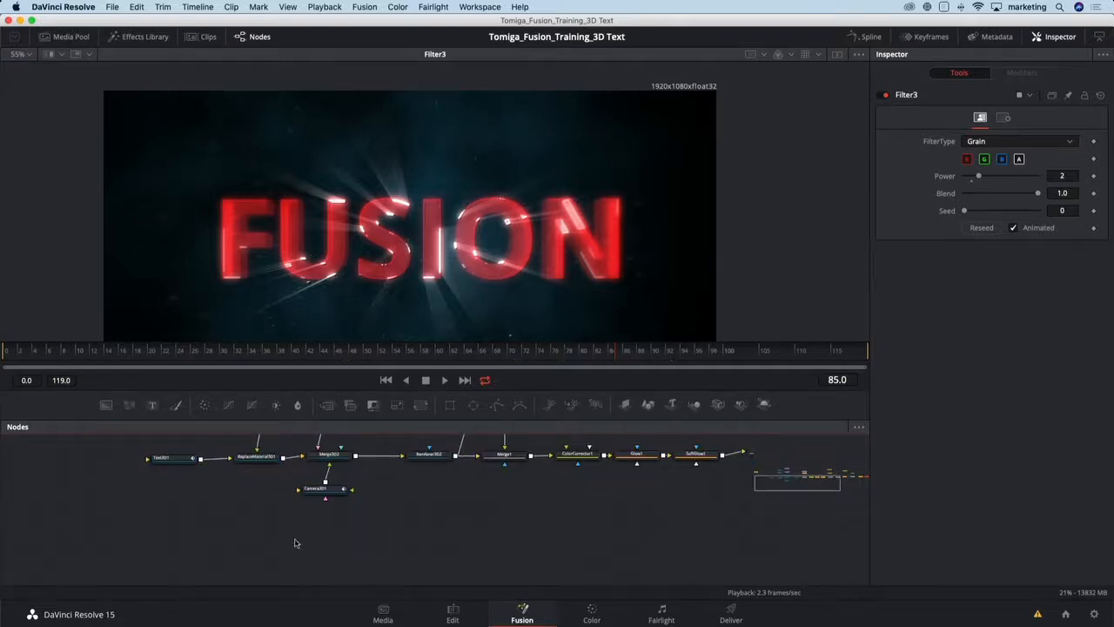
# - Add a Shape 3D node below the 3D text chain and view it in the first viewer
pyautogui.moveTo(330, 530); pyautogui.dragTo(410, 524)
pyautogui.scroll(1, 411, 525)
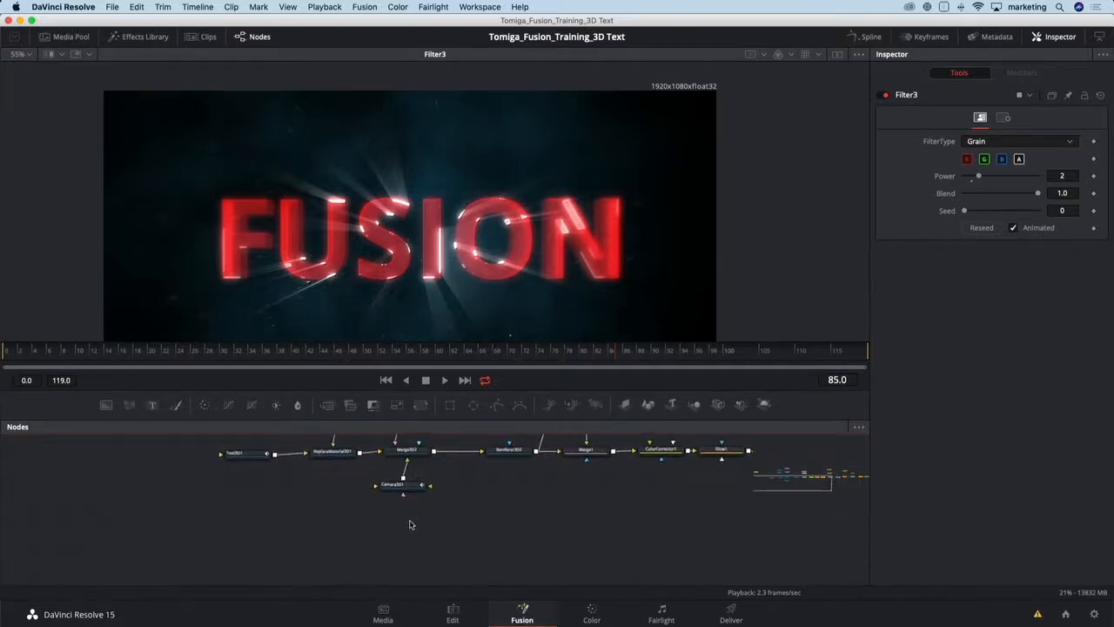
pyautogui.scroll(1, 411, 525)
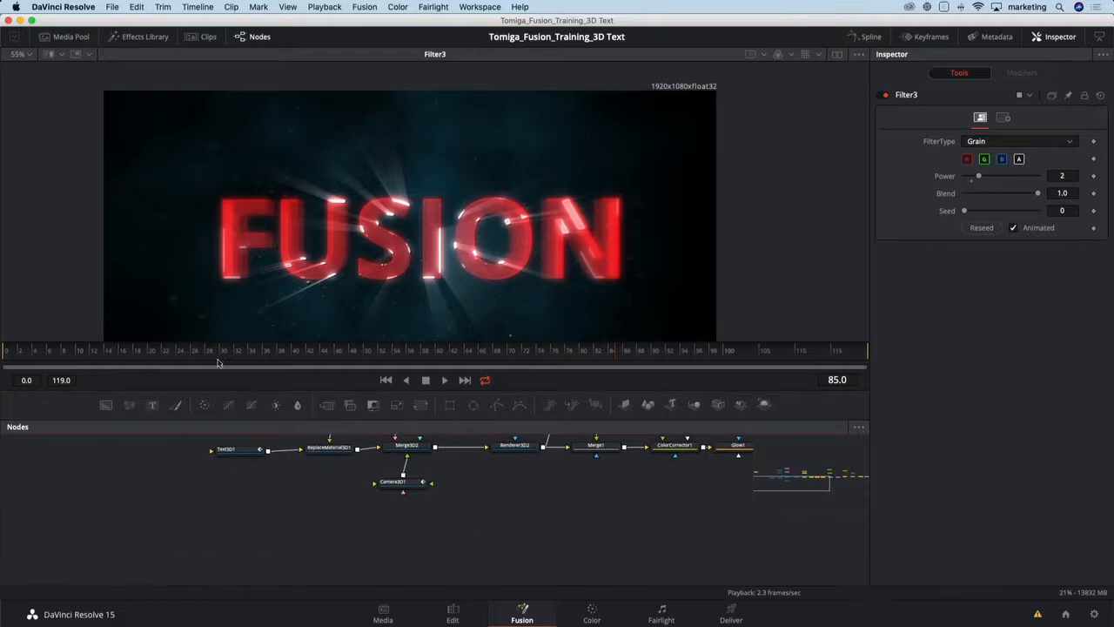
pyautogui.hotkey('shift', 'space')
pyautogui.write('shape')
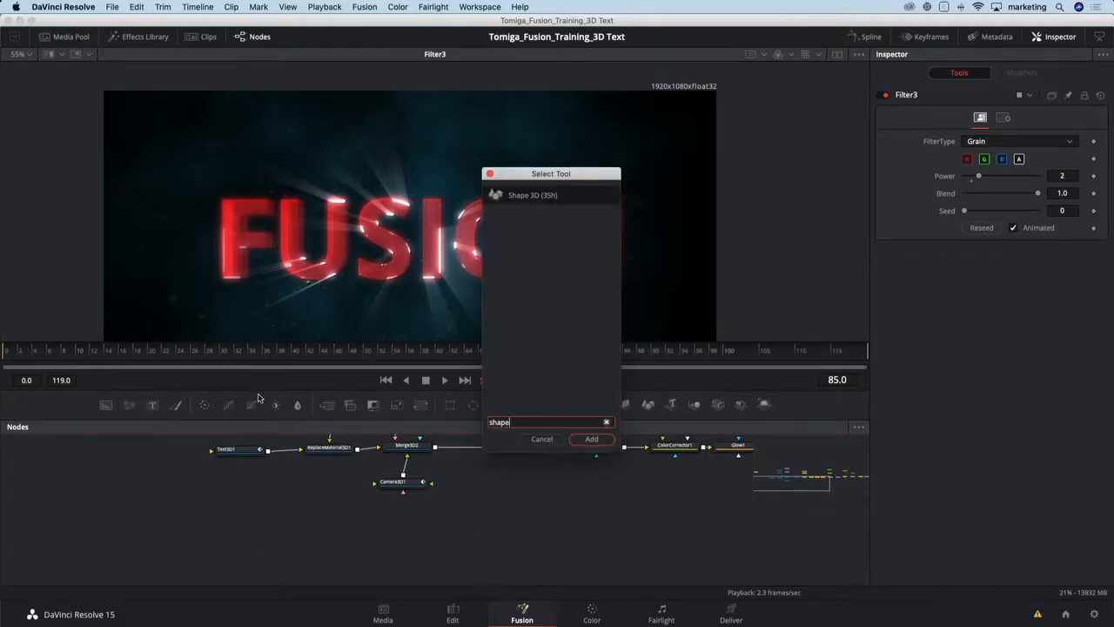
pyautogui.press('Return')
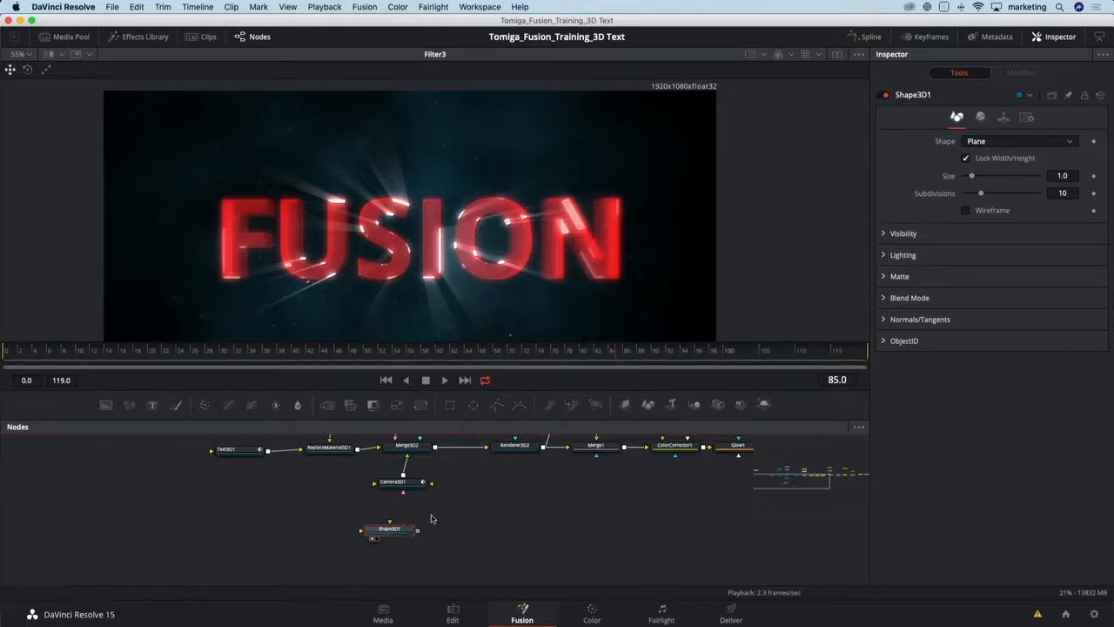
pyautogui.press('1')
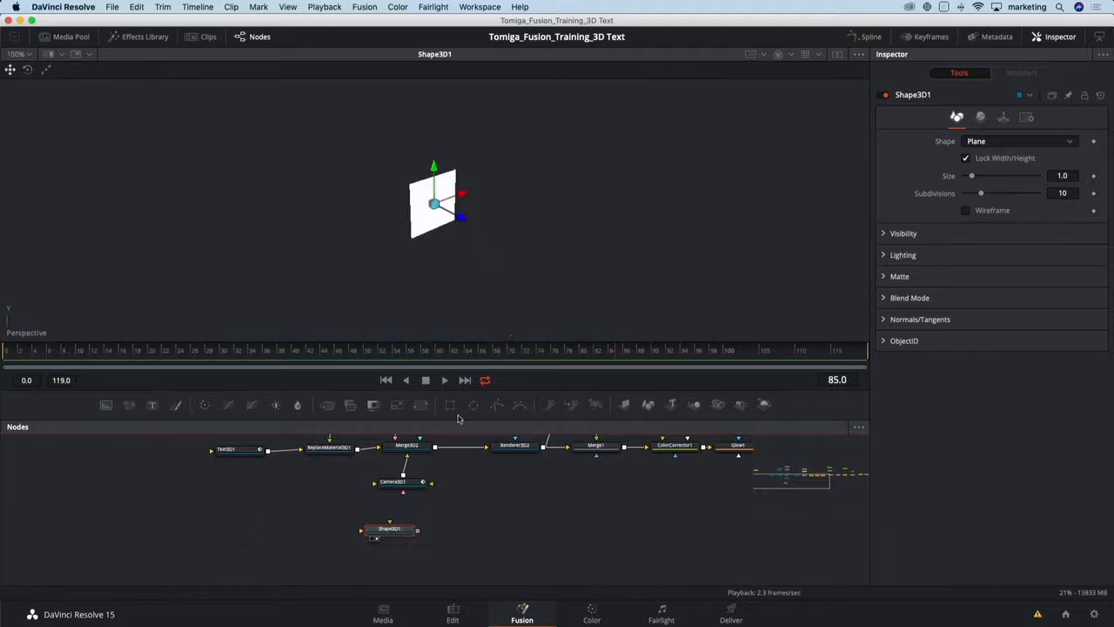
# - Change the Shape 3D node's shape from Plane to Cube
pyautogui.click(998, 143)
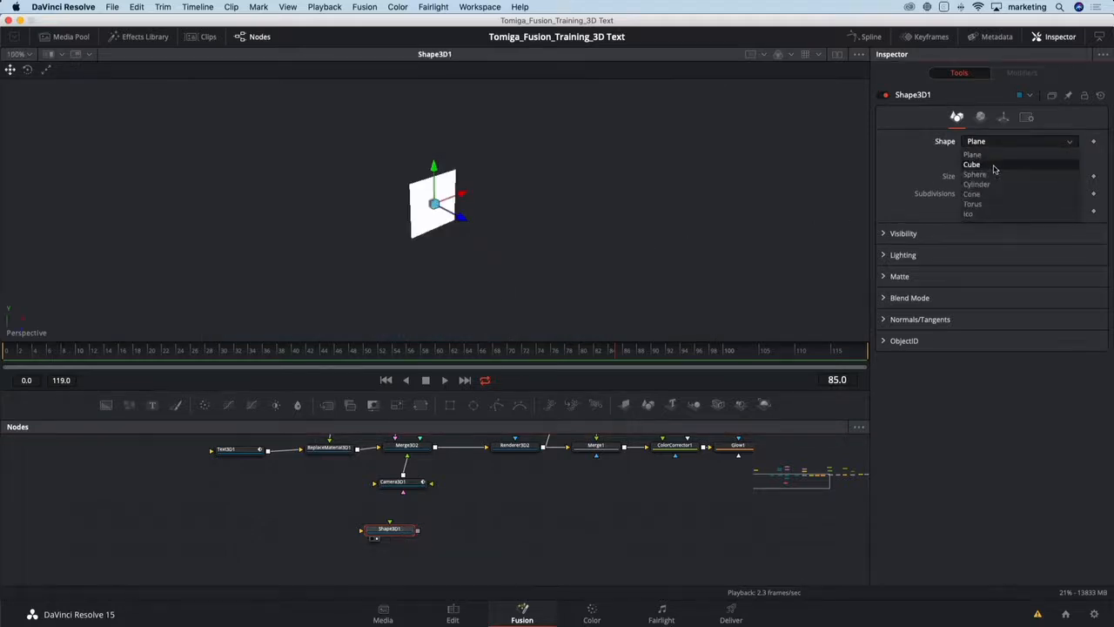
pyautogui.click(991, 165)
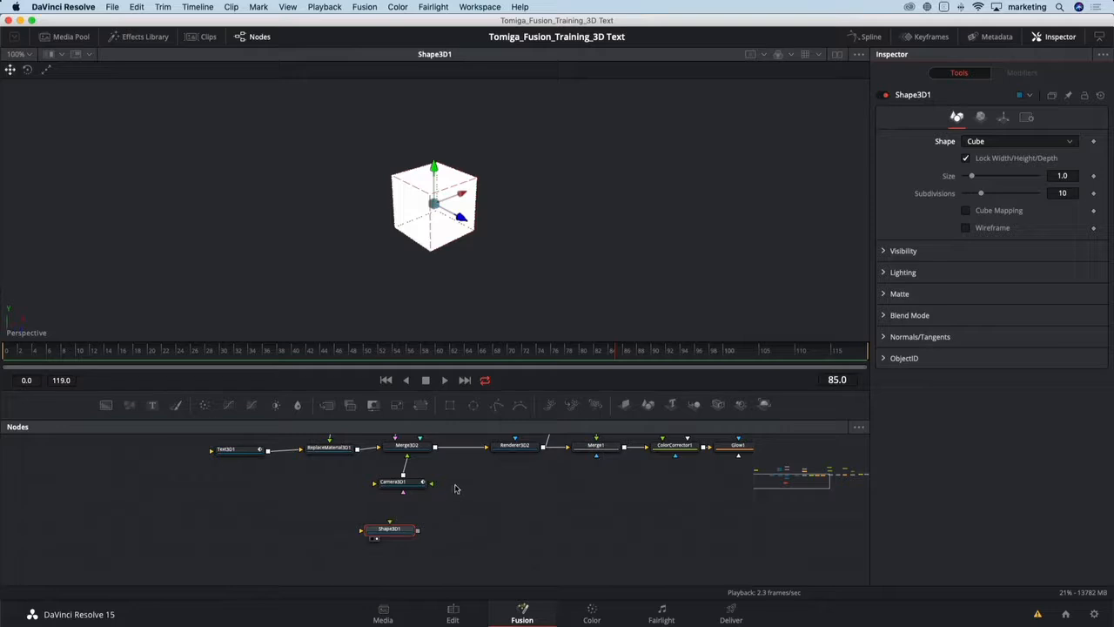
pyautogui.moveTo(482, 418); pyautogui.dragTo(482, 373)
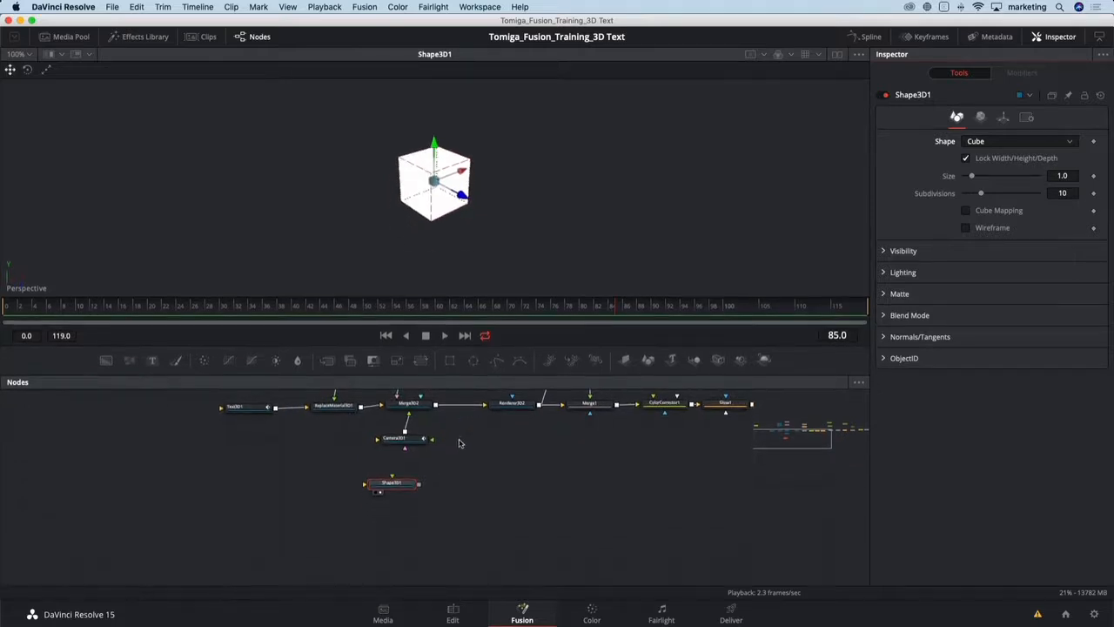
# - Connect the Reflect1 material output to the Shape3D1 node's material input
pyautogui.moveTo(460, 443); pyautogui.dragTo(500, 523)
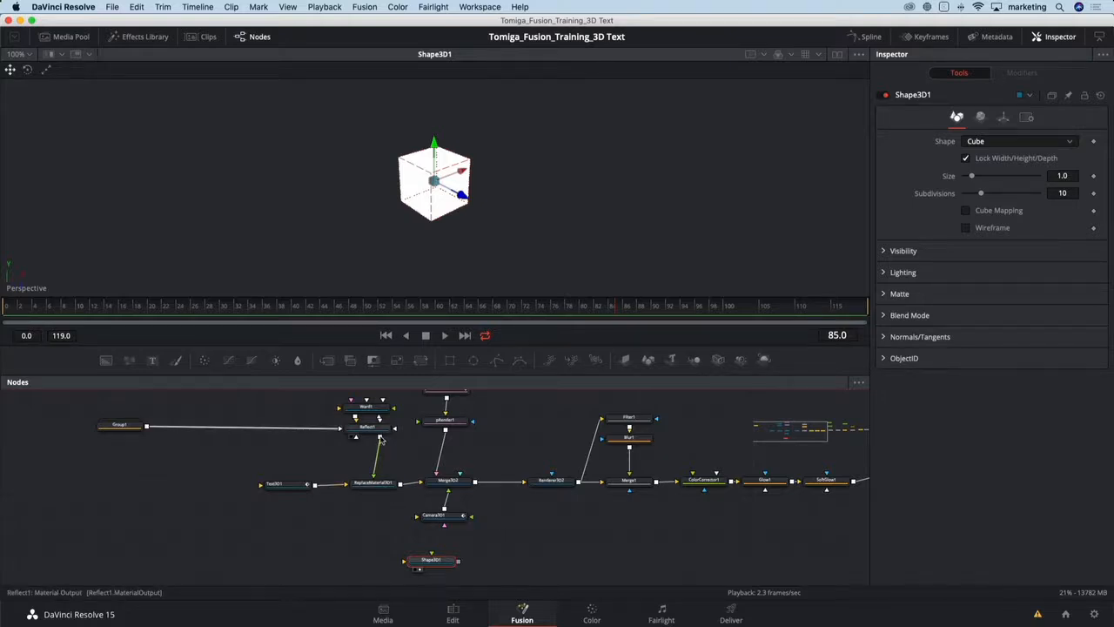
pyautogui.moveTo(381, 439); pyautogui.dragTo(414, 561)
pyautogui.moveTo(451, 259)
pyautogui.mouseDown()
pyautogui.moveTo(521, 227)
pyautogui.moveTo(423, 181)
pyautogui.moveTo(383, 241)
pyautogui.moveTo(530, 251)
pyautogui.moveTo(589, 296)
pyautogui.moveTo(597, 222)
pyautogui.moveTo(395, 176)
pyautogui.moveTo(448, 258)
pyautogui.moveTo(461, 256)
pyautogui.mouseUp()
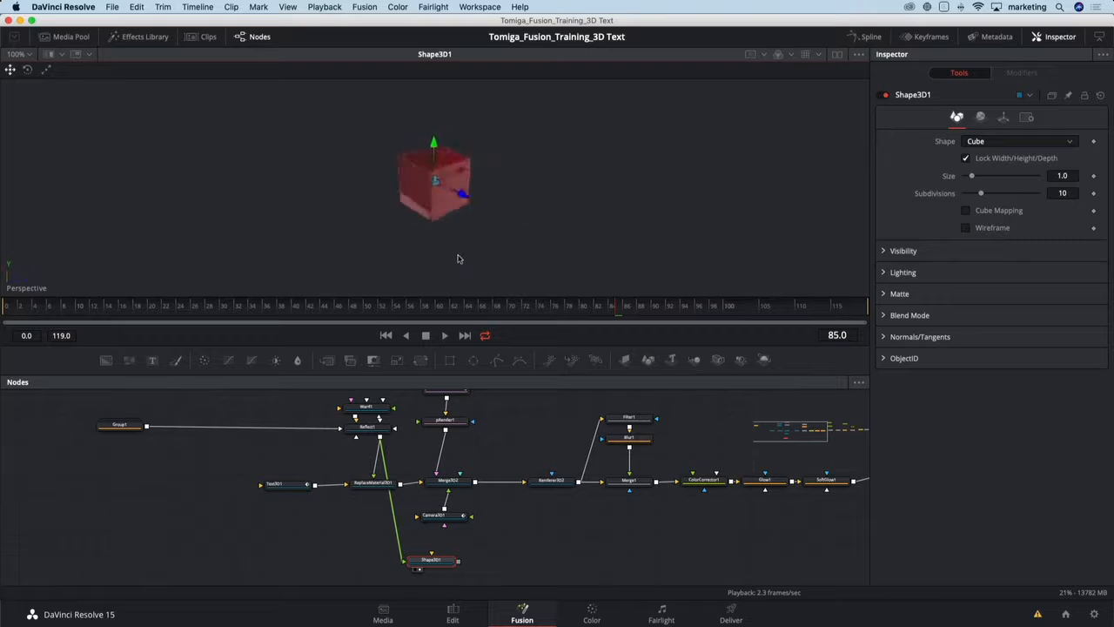
# - Switch to two viewers, showing Merge3D2 in the first viewer and Filter3 in the second
pyautogui.click(853, 37)
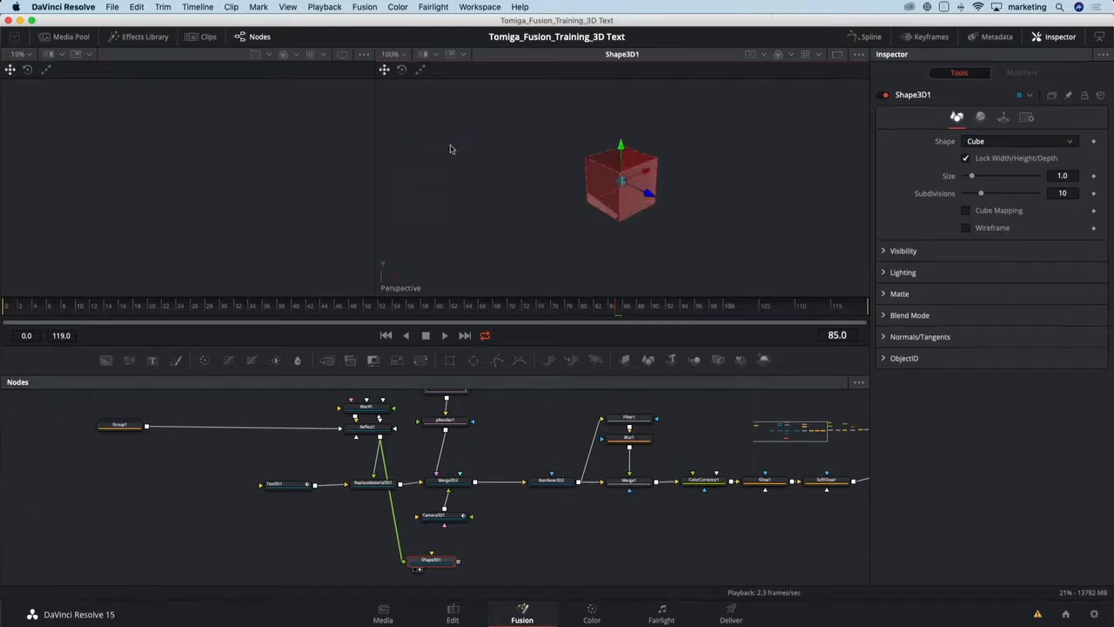
pyautogui.click(449, 564)
pyautogui.press('1')
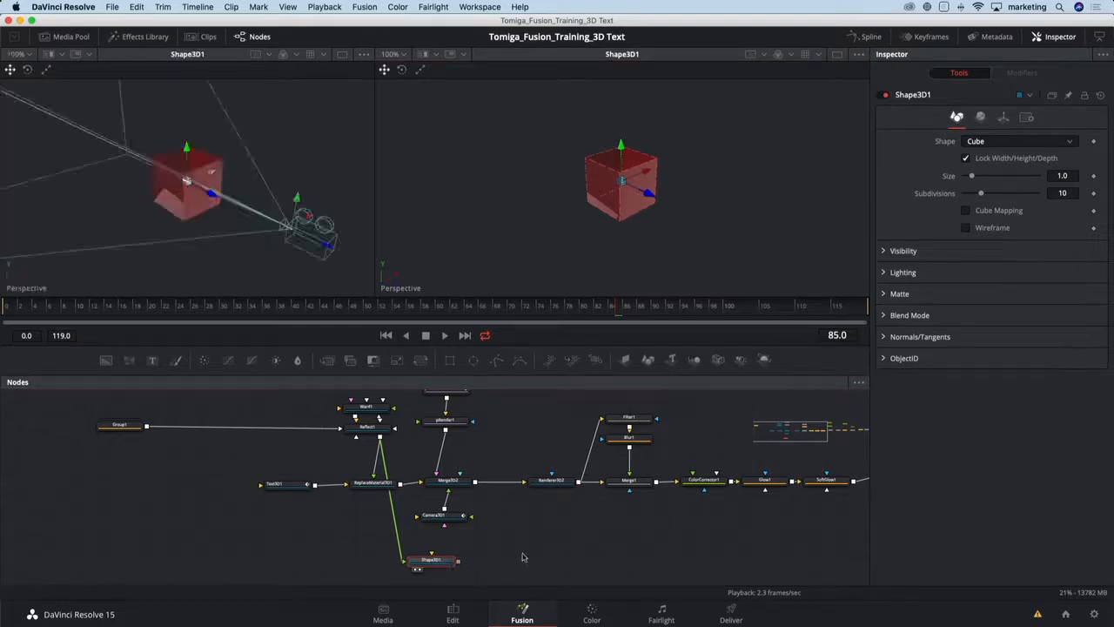
pyautogui.click(457, 482)
pyautogui.press('1')
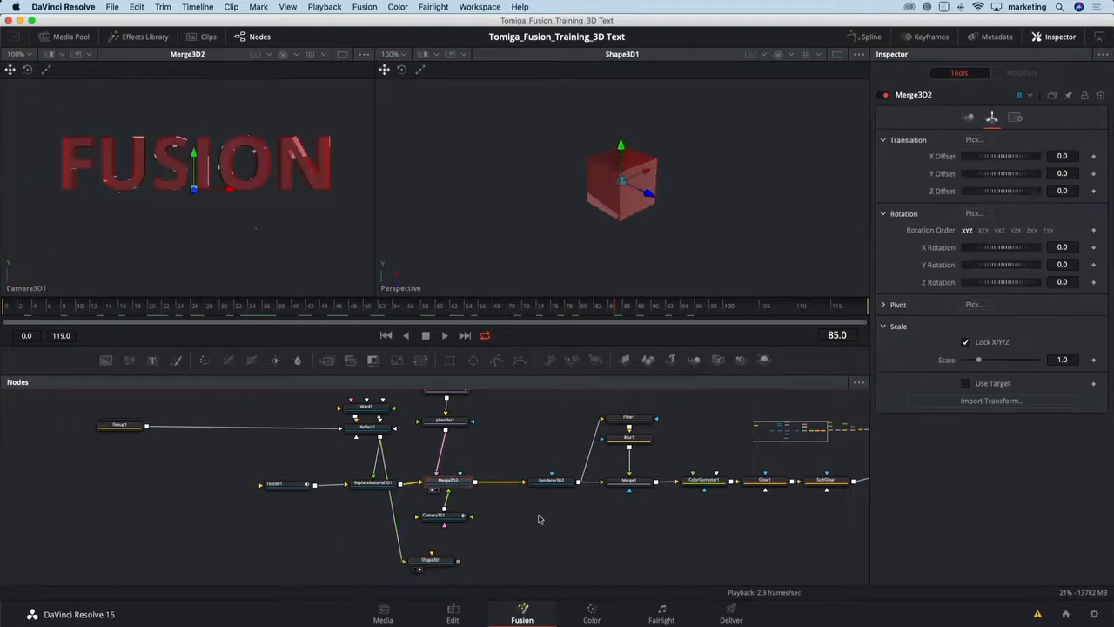
pyautogui.hscroll(15, 697, 502)
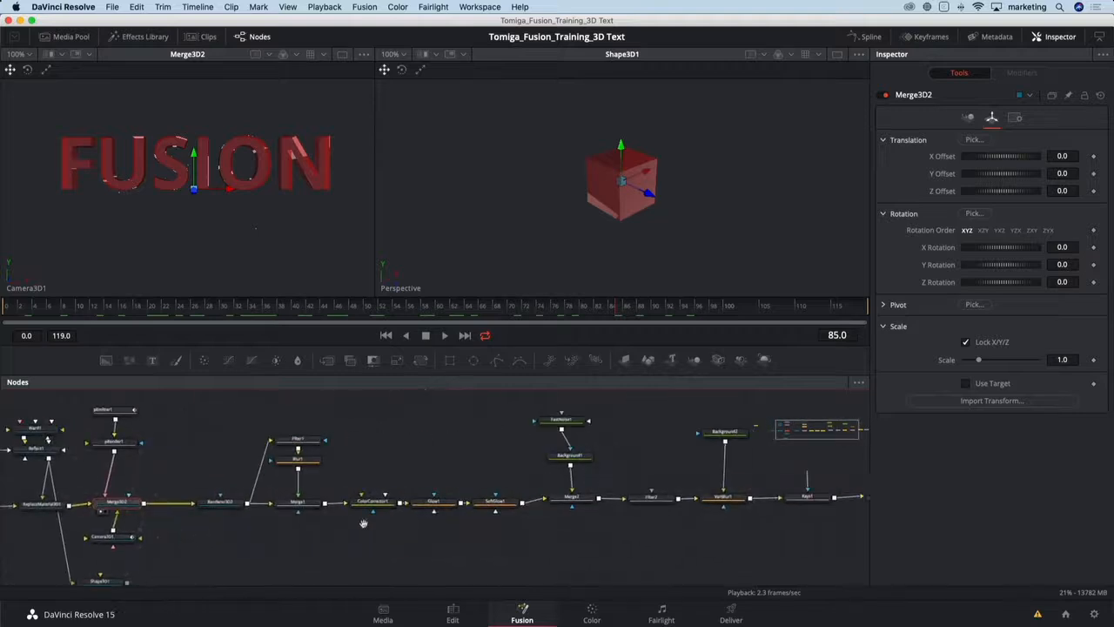
pyautogui.click(735, 509)
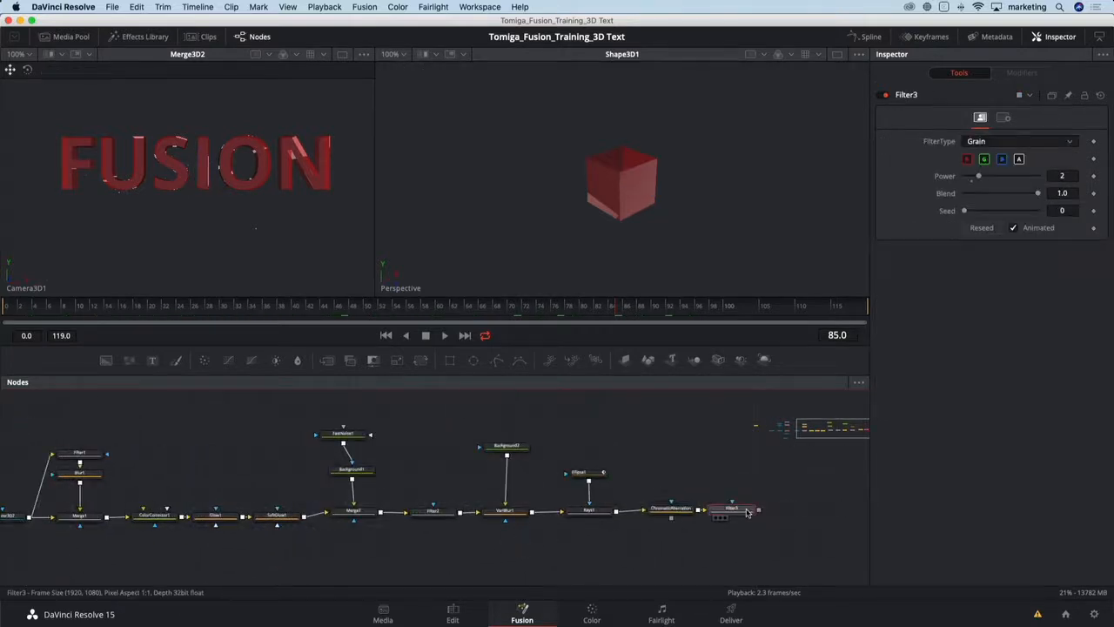
pyautogui.press('2')
# - Connect the Shape3D1 output into the Merge3D2 node
pyautogui.hscroll(-8, 368, 559)
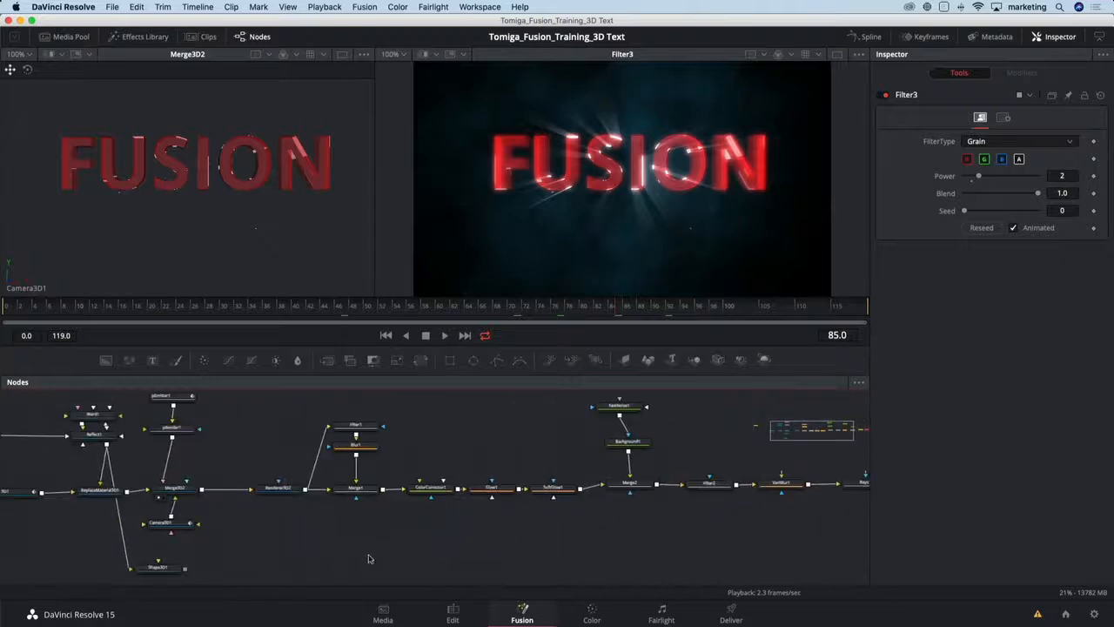
pyautogui.hscroll(-7, 389, 543)
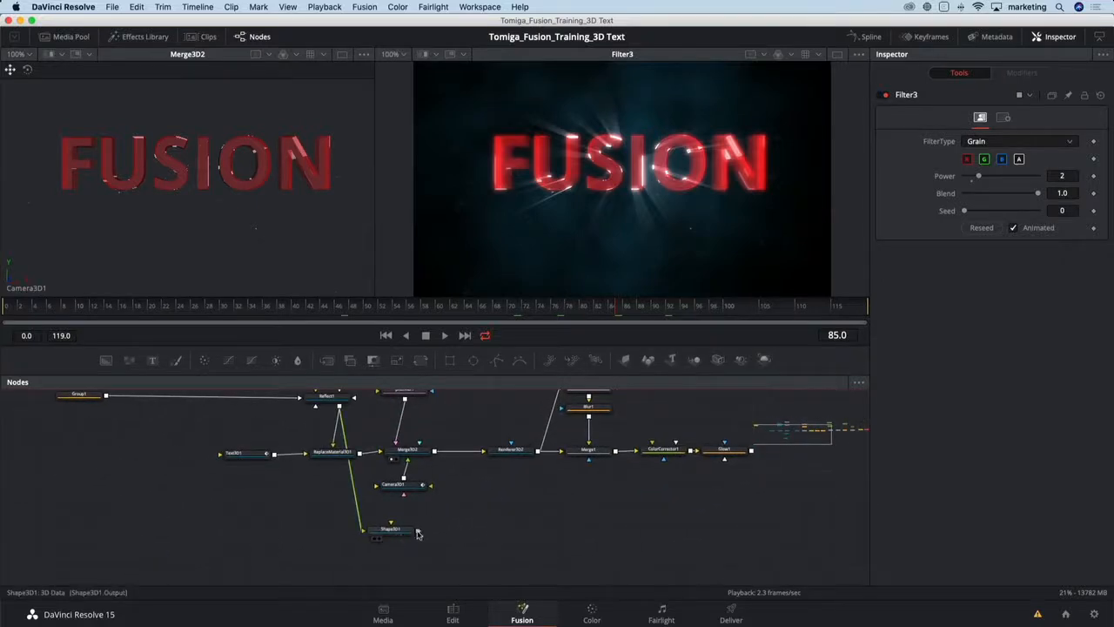
pyautogui.moveTo(417, 534); pyautogui.dragTo(420, 455)
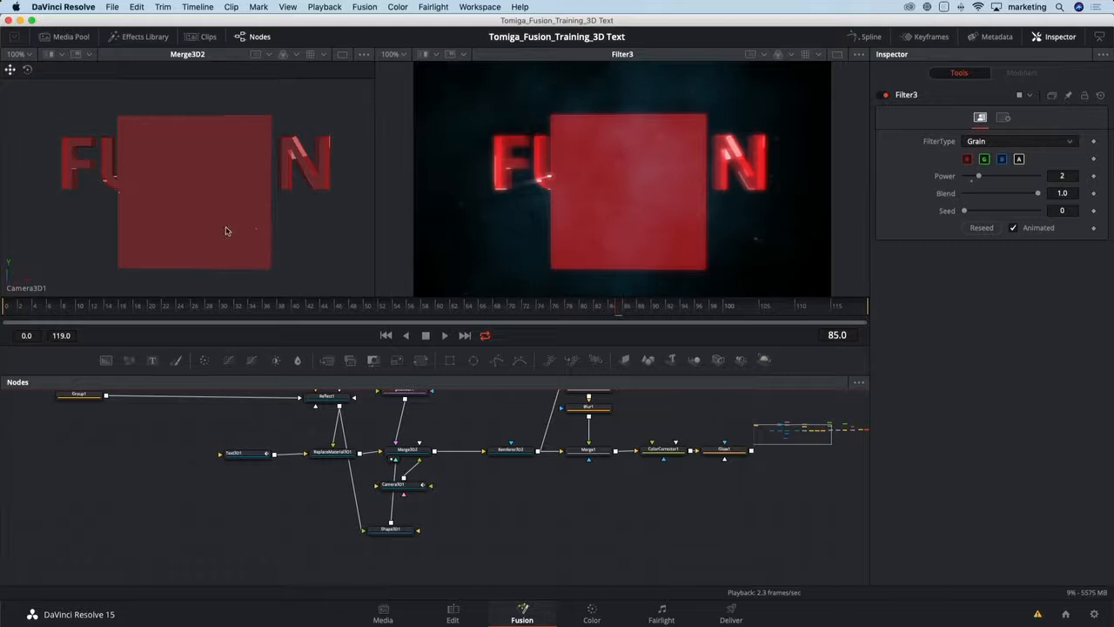
# - Set the first viewer to Perspective and move the cube in front of the camera at frame 115
pyautogui.rightClick(7, 284)
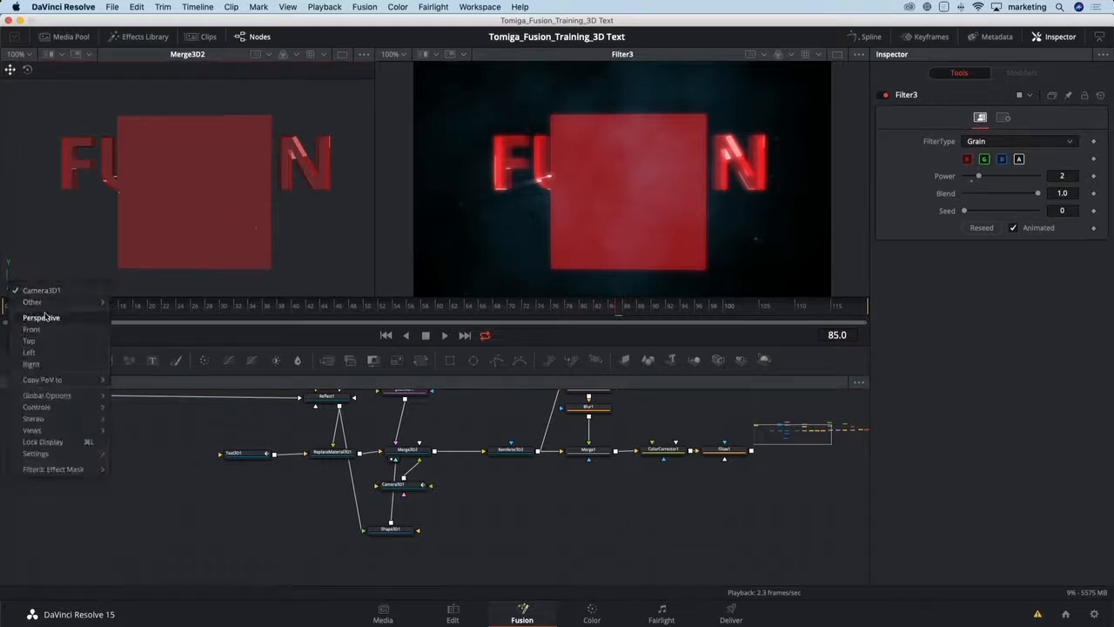
pyautogui.click(45, 317)
pyautogui.moveTo(166, 233); pyautogui.dragTo(187, 246)
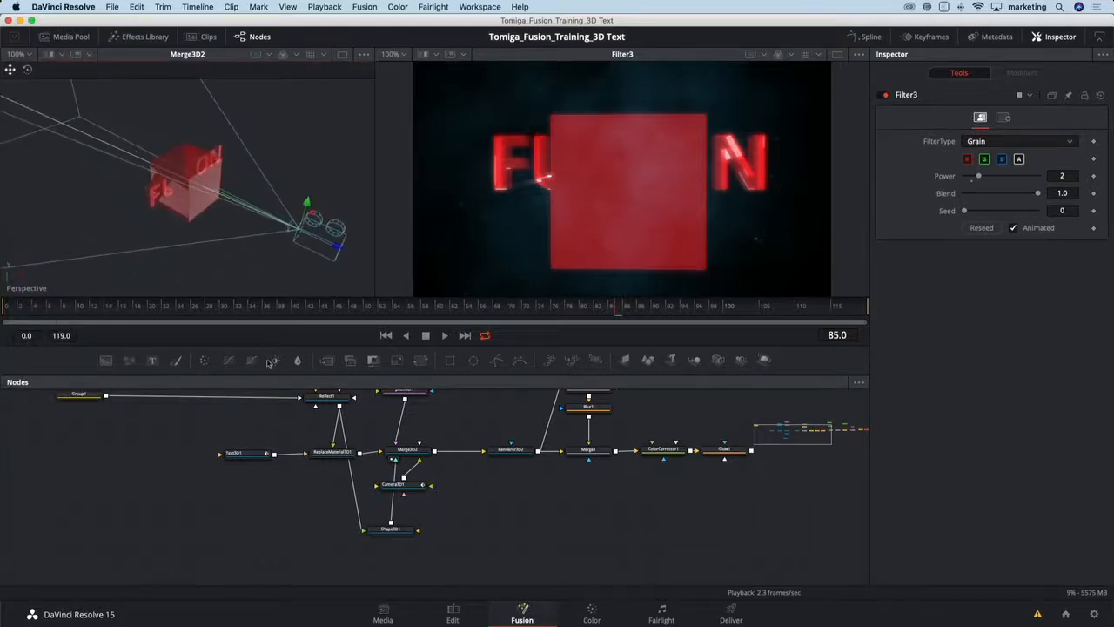
pyautogui.click(396, 531)
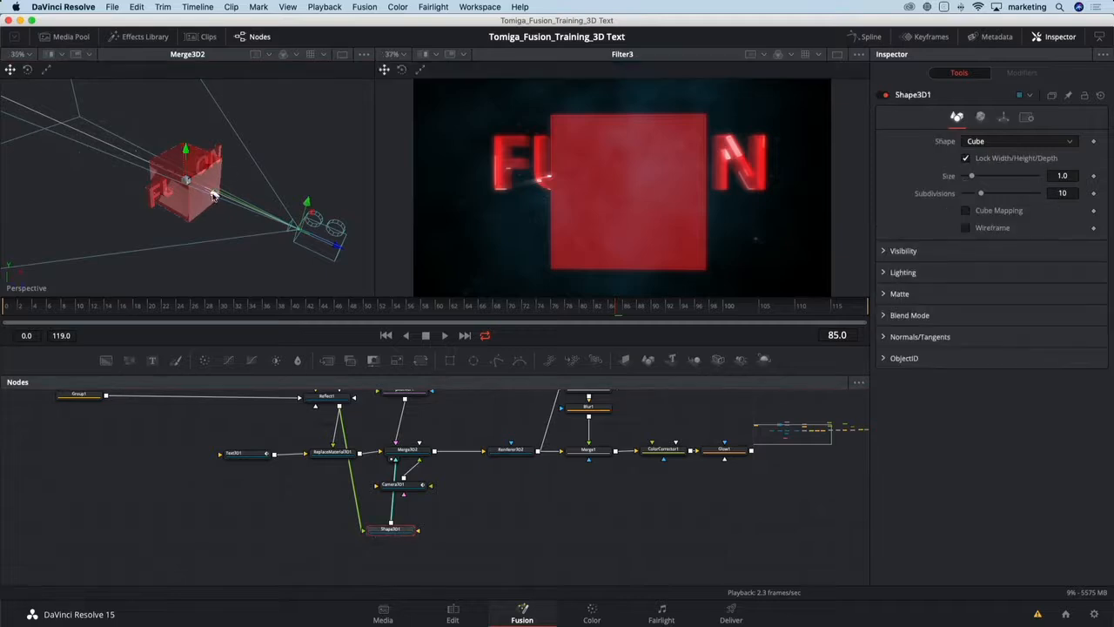
pyautogui.moveTo(237, 209); pyautogui.dragTo(283, 244)
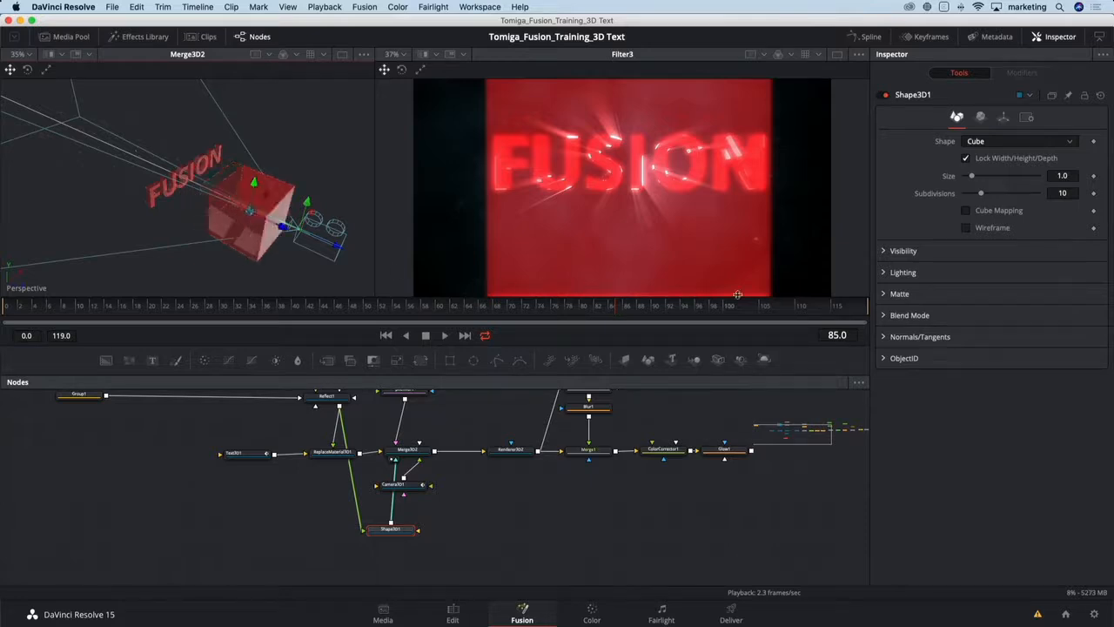
pyautogui.click(835, 306)
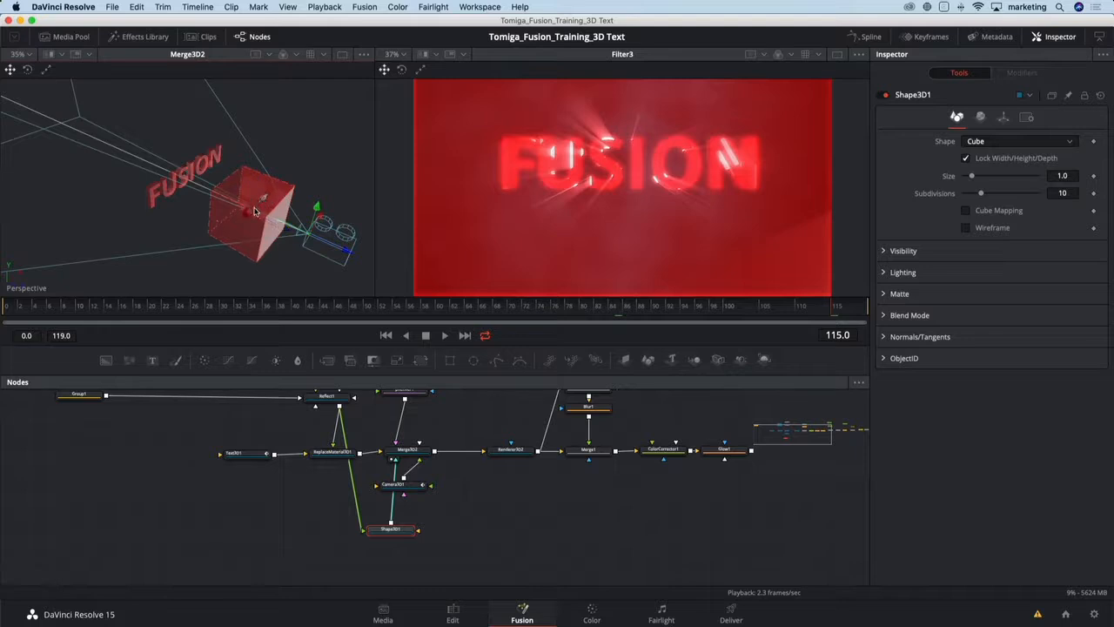
pyautogui.moveTo(254, 210); pyautogui.dragTo(245, 216)
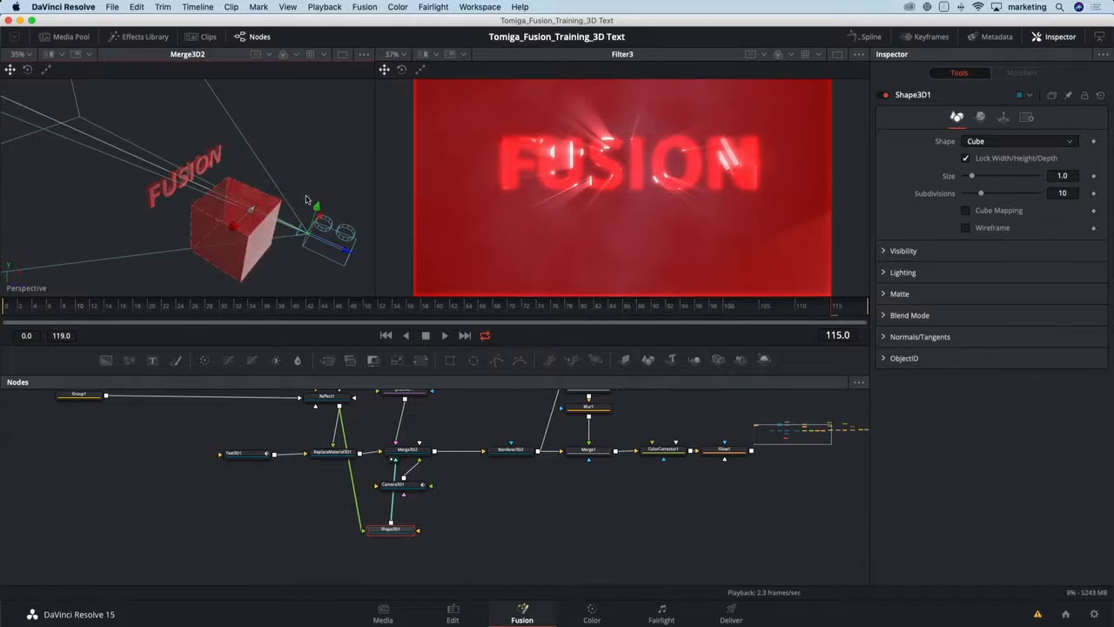
pyautogui.moveTo(238, 189); pyautogui.dragTo(199, 171)
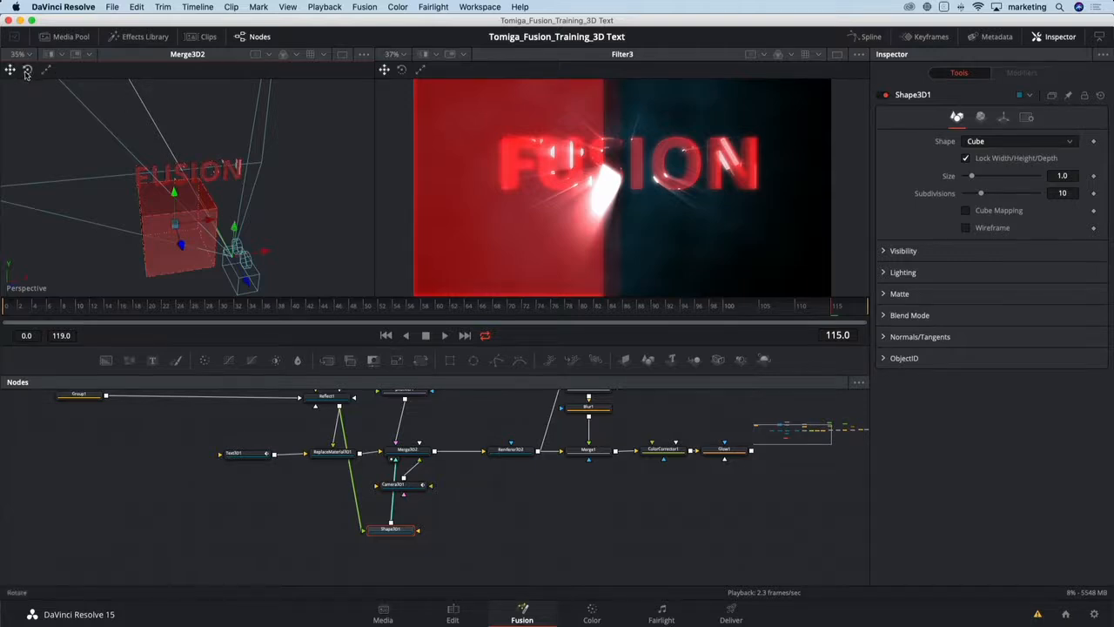
# - Rotate the cube with the rotation gizmo, then try scaling it with the scale gizmo and undo the scaling
pyautogui.click(27, 70)
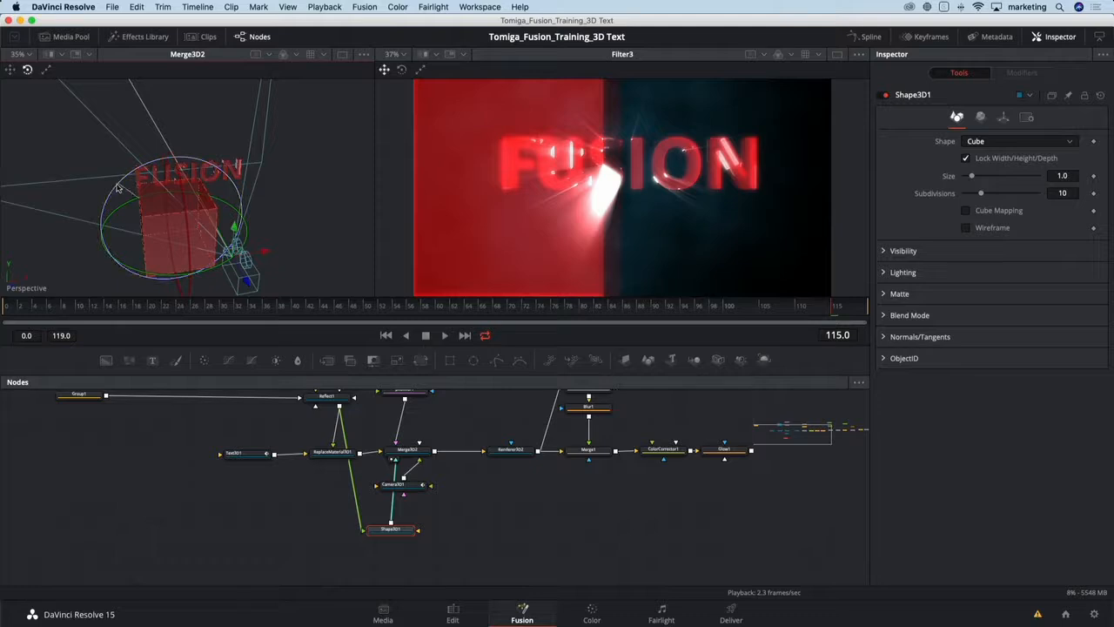
pyautogui.moveTo(107, 213); pyautogui.dragTo(84, 195)
pyautogui.click(46, 69)
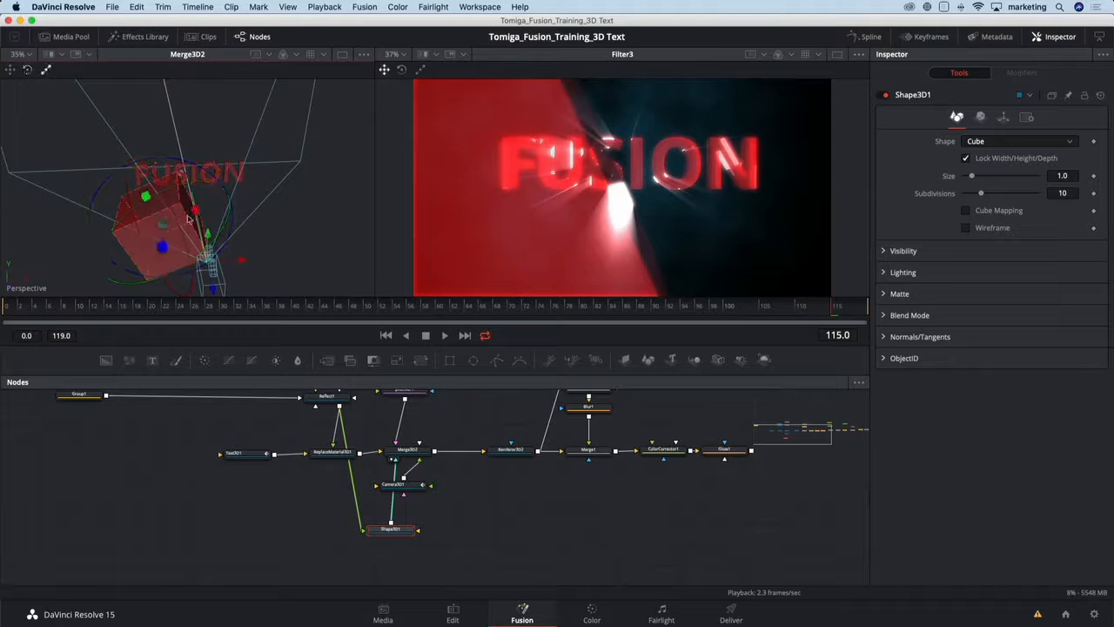
pyautogui.moveTo(167, 223); pyautogui.dragTo(147, 200)
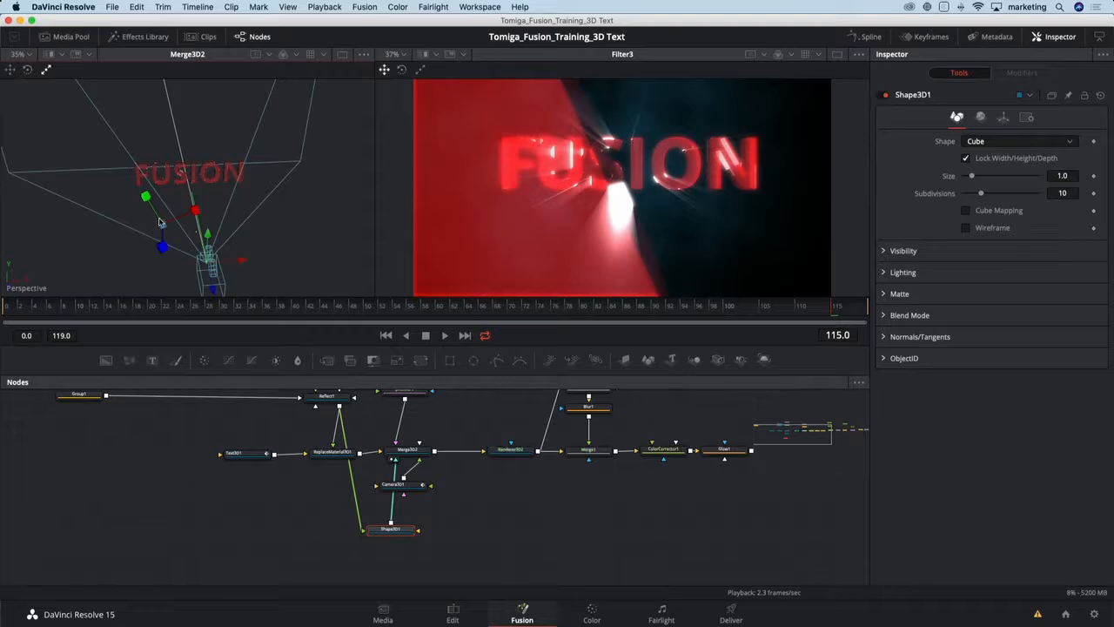
pyautogui.press('super+z')
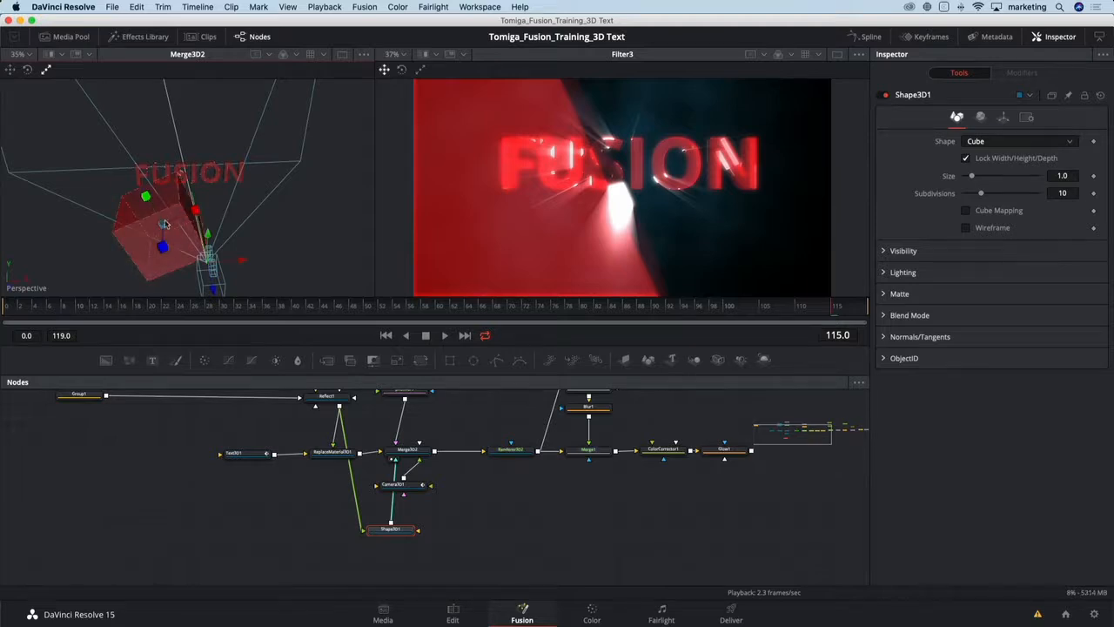
pyautogui.moveTo(165, 223); pyautogui.dragTo(163, 225)
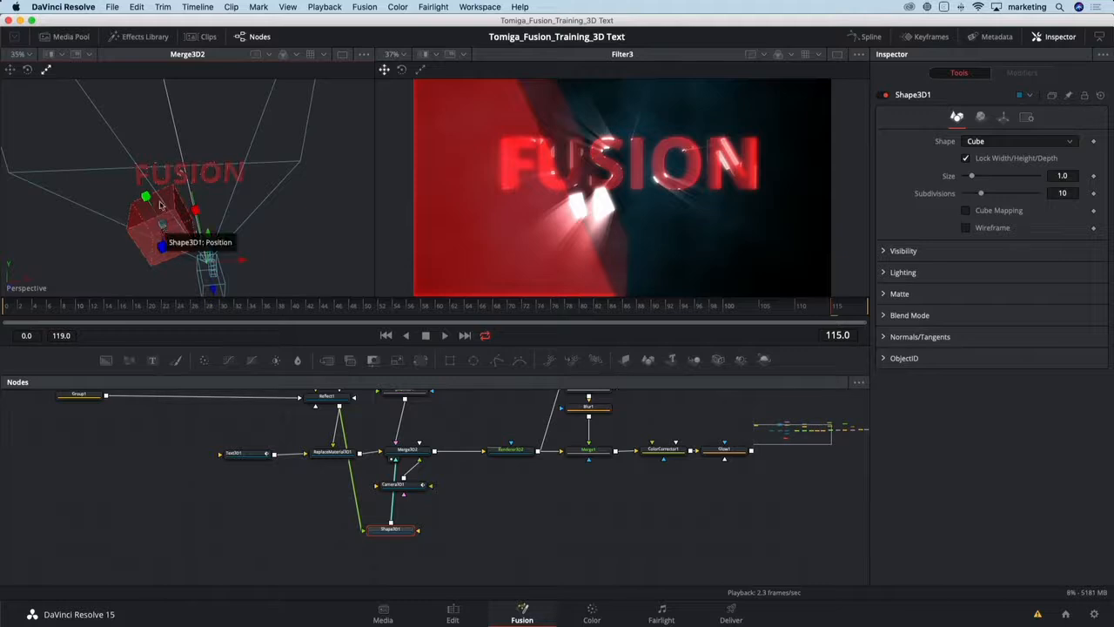
# - Reposition the cube closer to the camera with the move gizmo and set its Size to 0.55
pyautogui.click(10, 70)
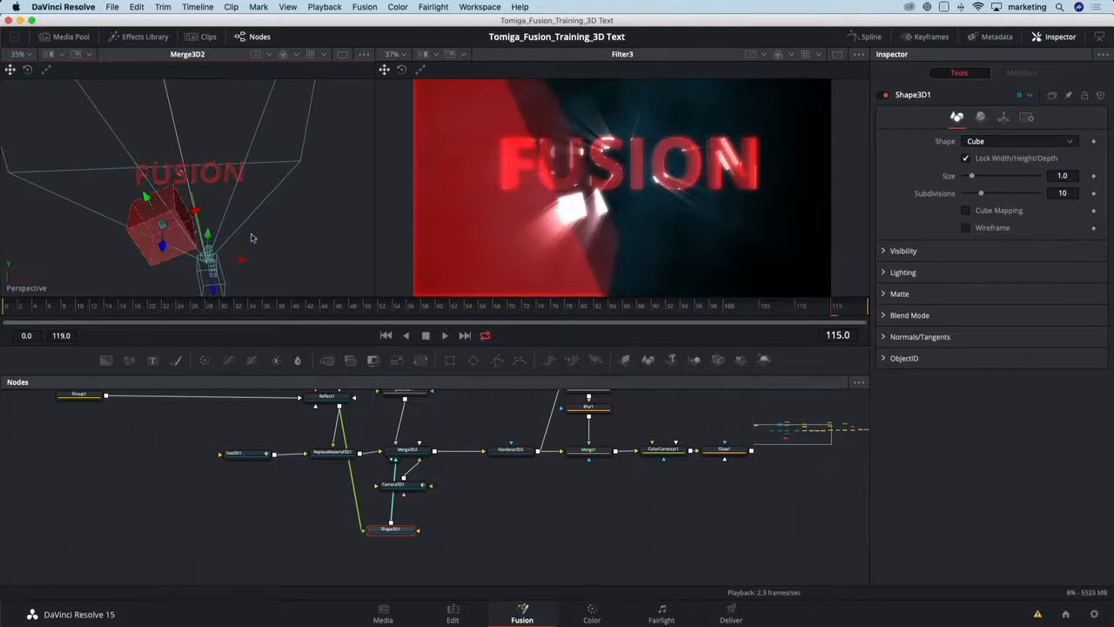
pyautogui.moveTo(267, 237); pyautogui.dragTo(241, 259)
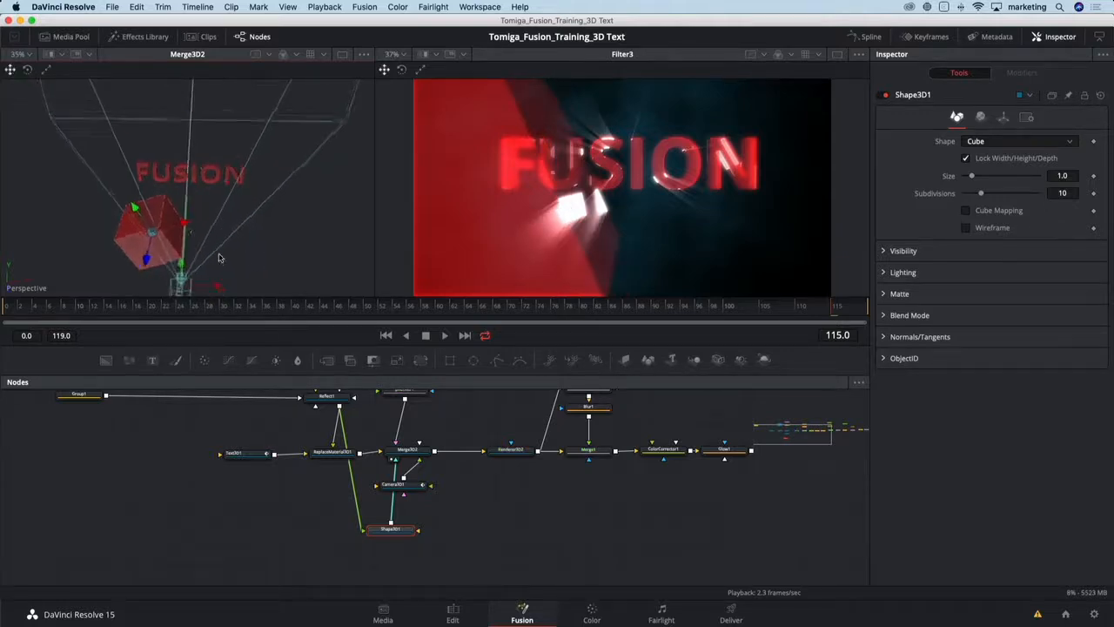
pyautogui.moveTo(152, 233); pyautogui.dragTo(149, 240)
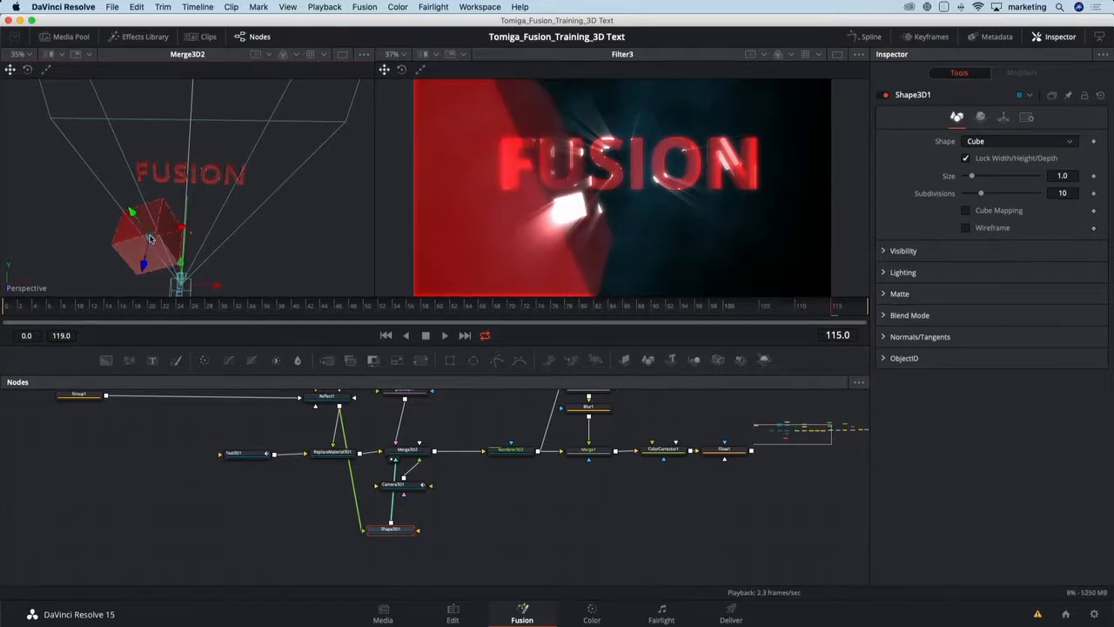
pyautogui.moveTo(972, 176); pyautogui.dragTo(971, 178)
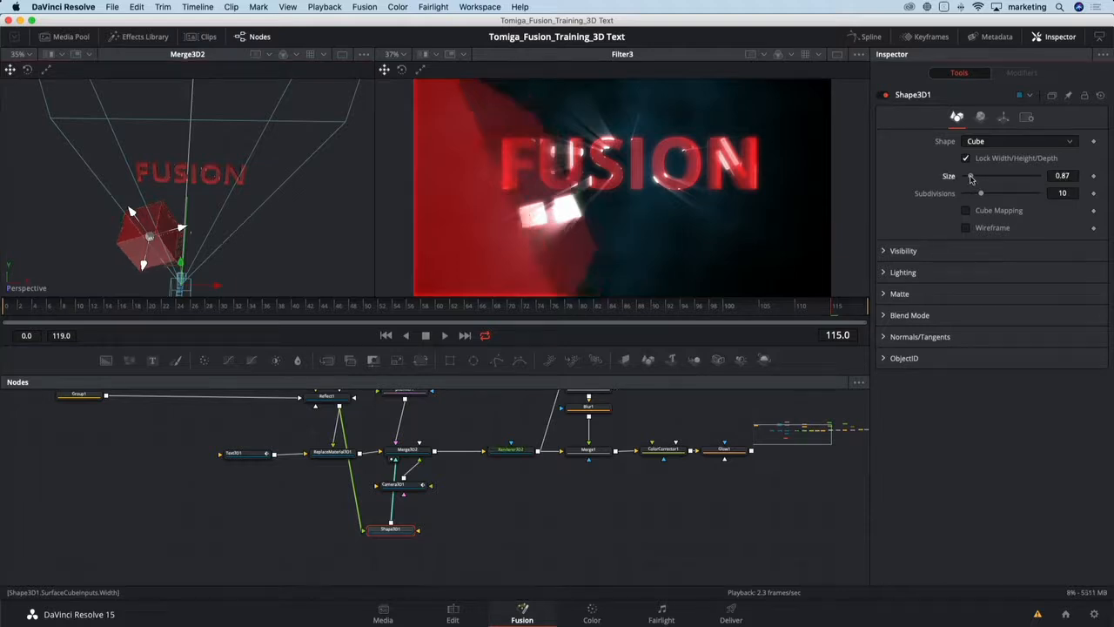
pyautogui.moveTo(972, 177); pyautogui.dragTo(969, 179)
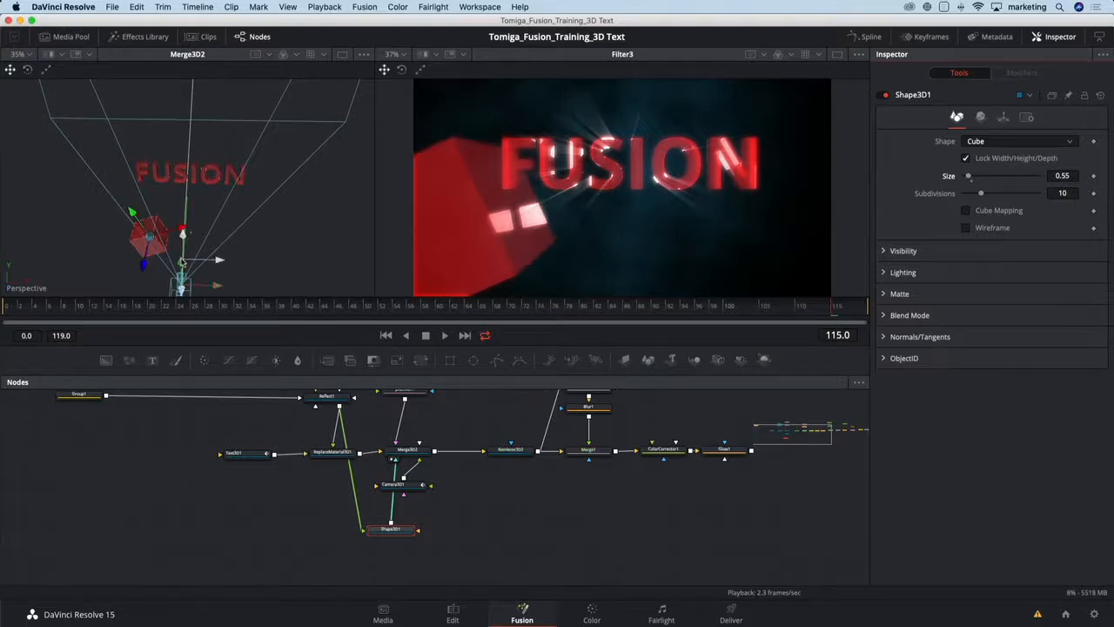
# - Orbit the perspective view and disconnect the cube's Shape3D1 node from Merge3D2
pyautogui.moveTo(144, 265); pyautogui.dragTo(350, 240)
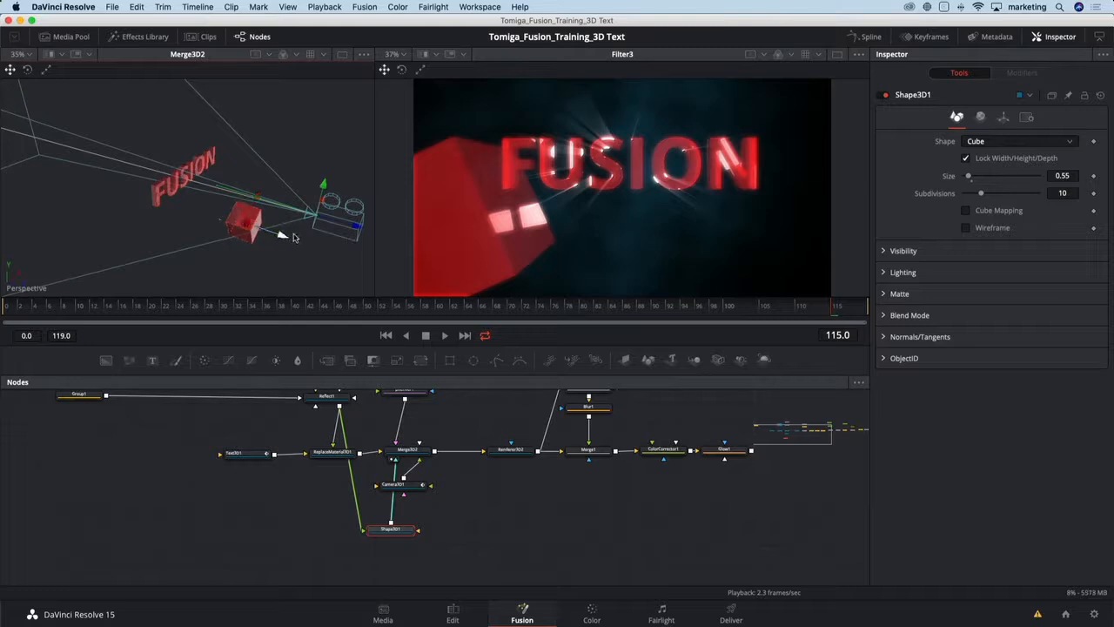
pyautogui.moveTo(294, 236); pyautogui.dragTo(295, 238)
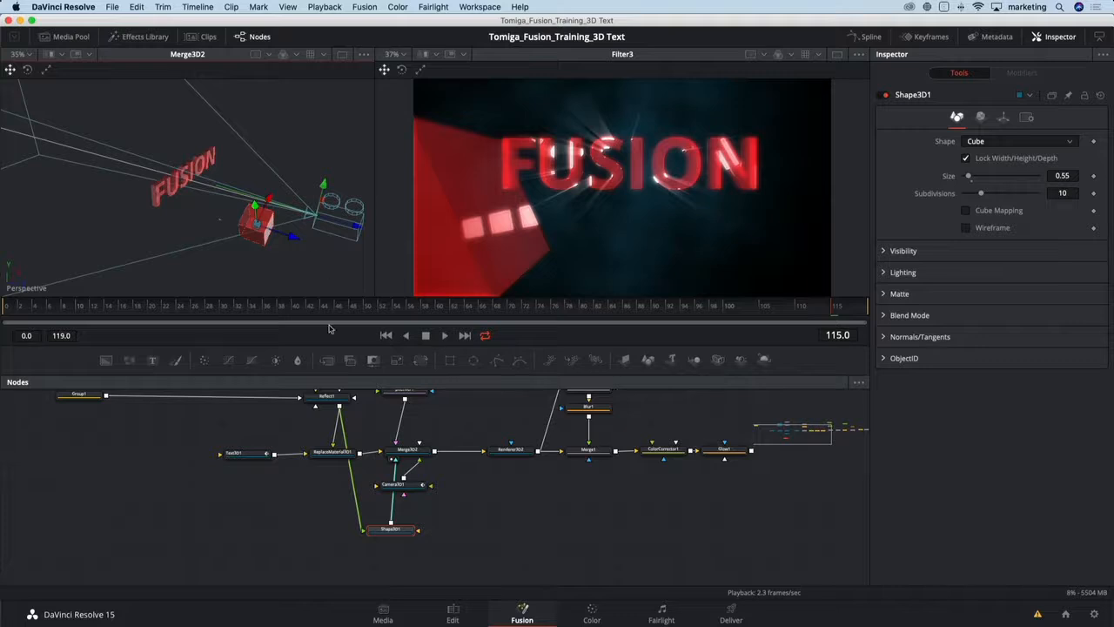
pyautogui.moveTo(402, 530); pyautogui.dragTo(381, 532)
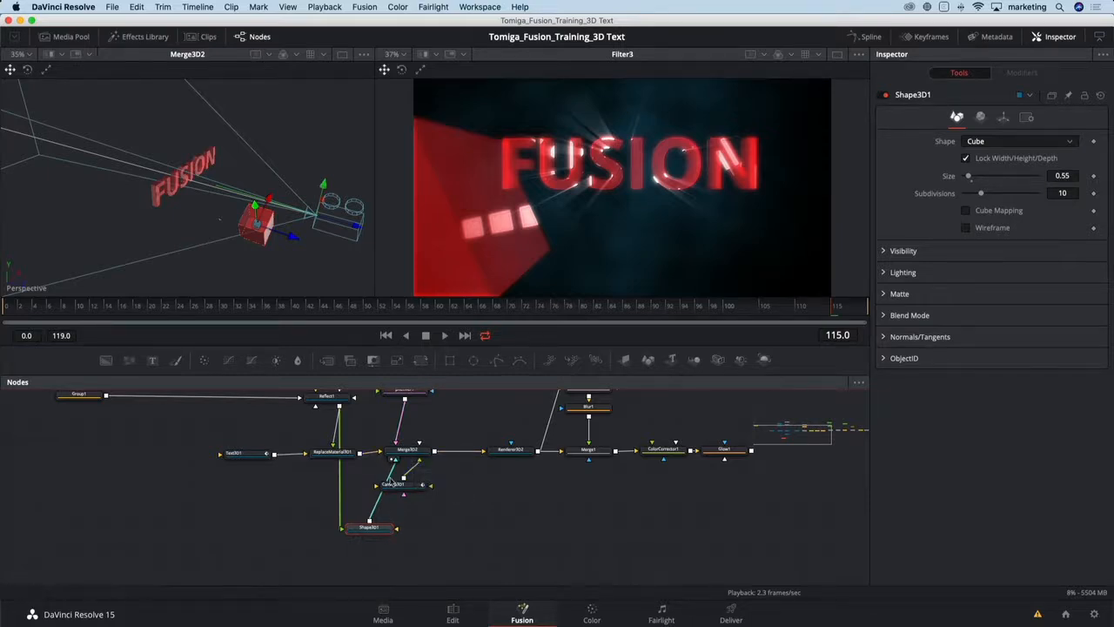
pyautogui.click(392, 473)
pyautogui.moveTo(386, 527); pyautogui.dragTo(358, 526)
# - Duplicate Merge3D2 and Renderer3D2 into a separate branch fed by Shape3D1
pyautogui.moveTo(411, 426); pyautogui.dragTo(518, 471)
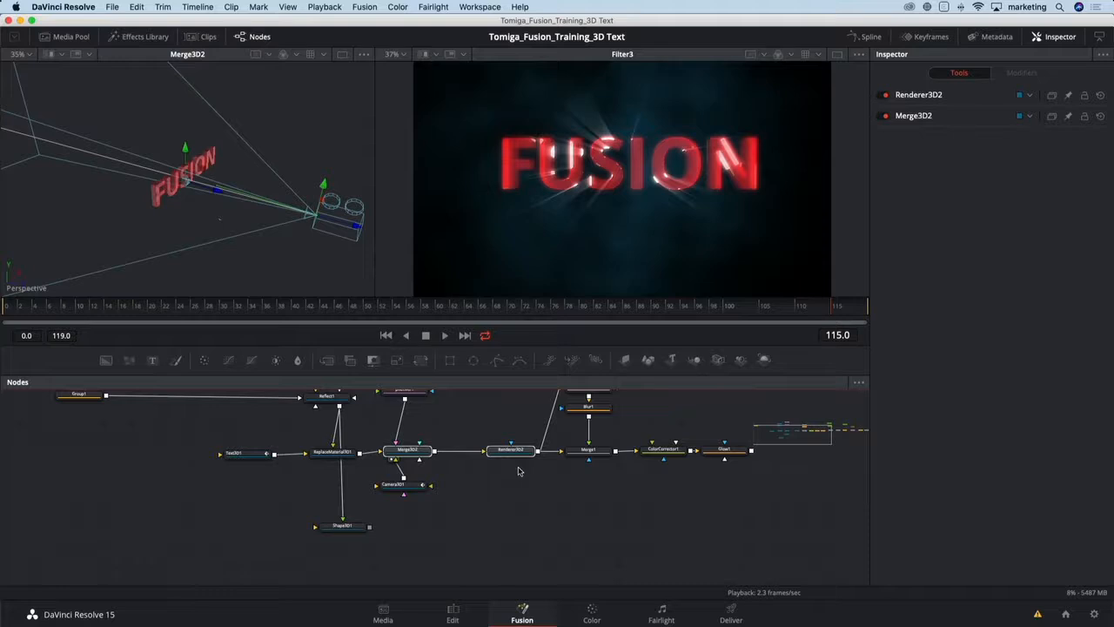
pyautogui.click(408, 528)
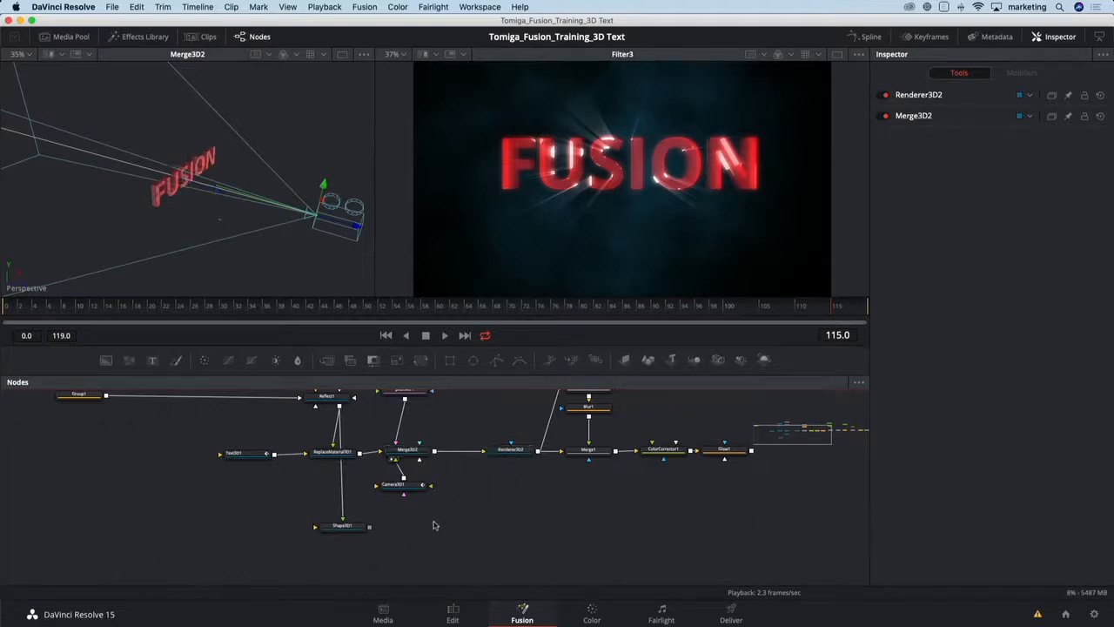
pyautogui.press('super+v')
pyautogui.moveTo(369, 528); pyautogui.dragTo(403, 524)
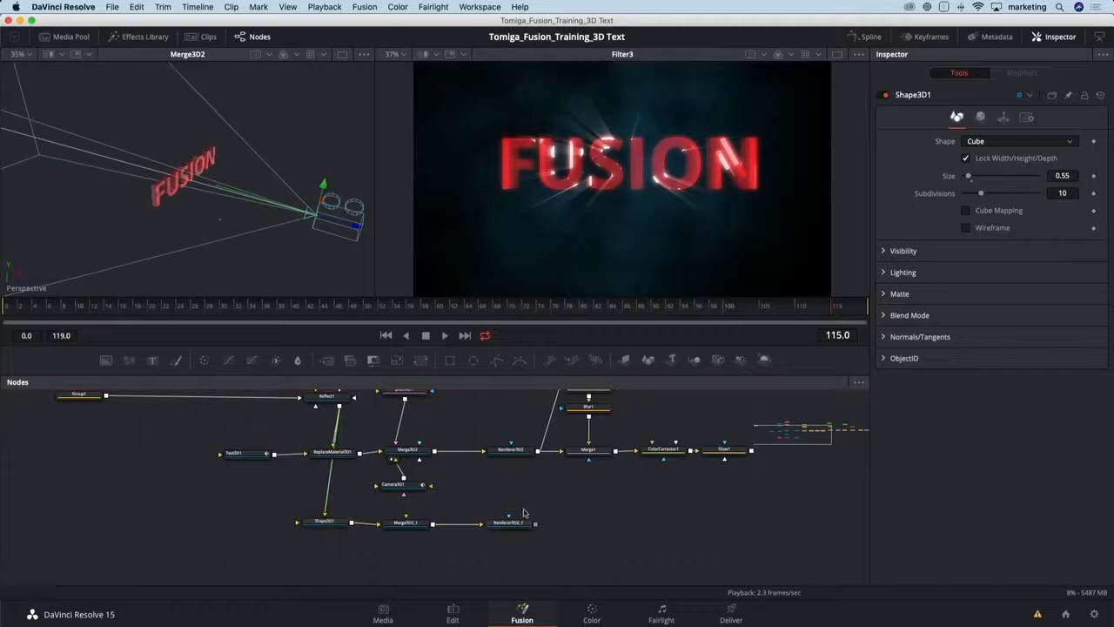
# - Show Renderer3D2_1 in the second viewer
pyautogui.click(522, 523)
pyautogui.press('2')
pyautogui.click(545, 419)
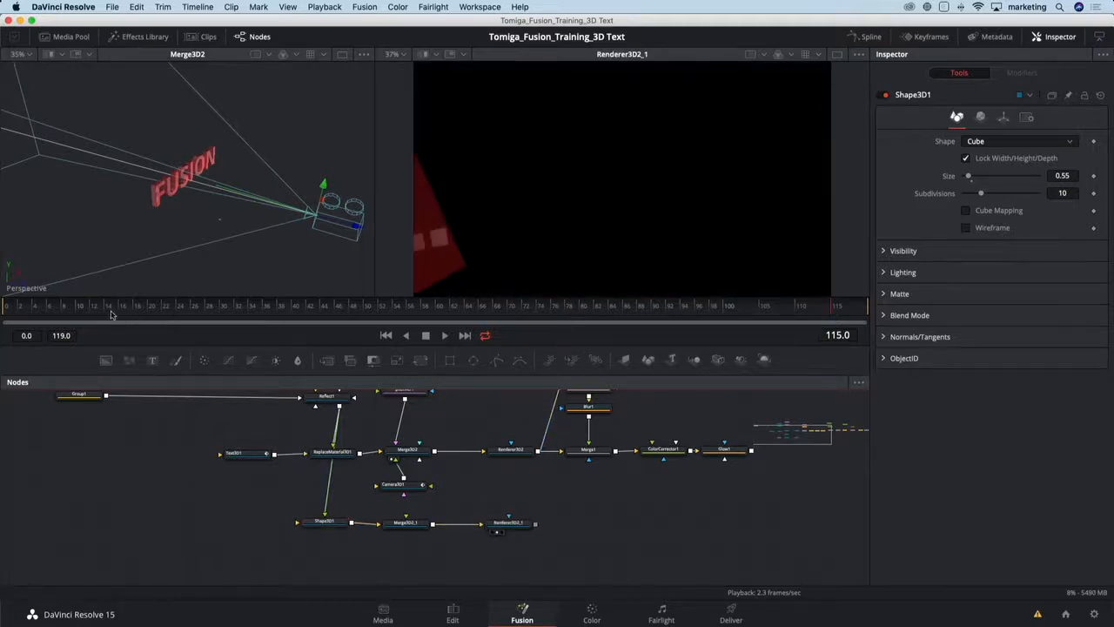
# - Connect Camera3D1 into Merge3D2_1 and scrub the timeline to frame 94 to preview the cube render
pyautogui.moveTo(119, 309); pyautogui.dragTo(68, 322)
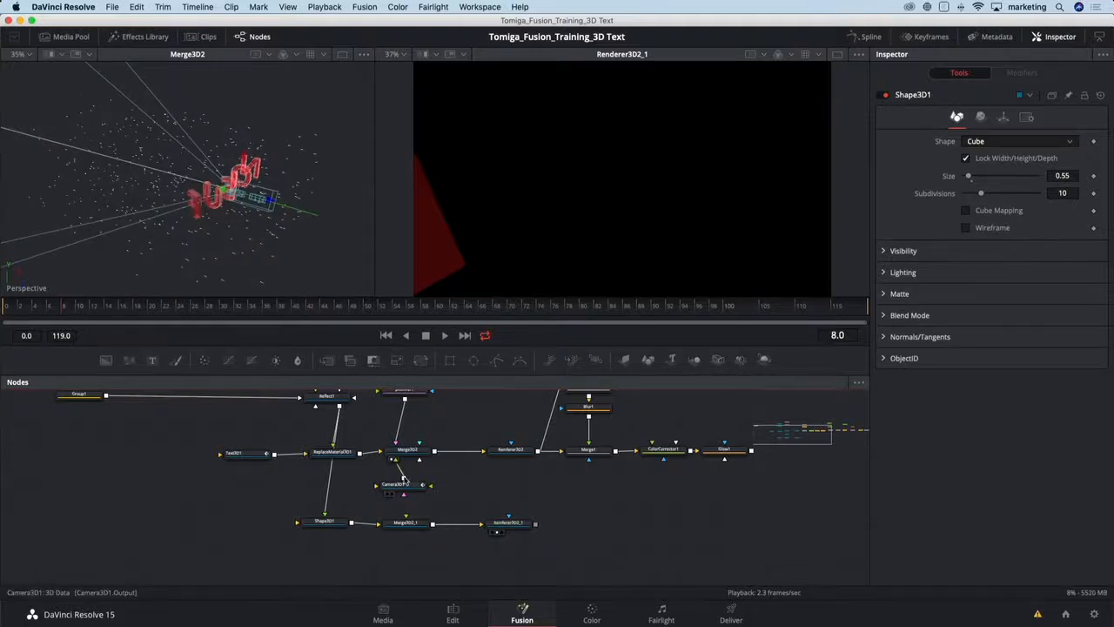
pyautogui.moveTo(406, 480); pyautogui.dragTo(419, 525)
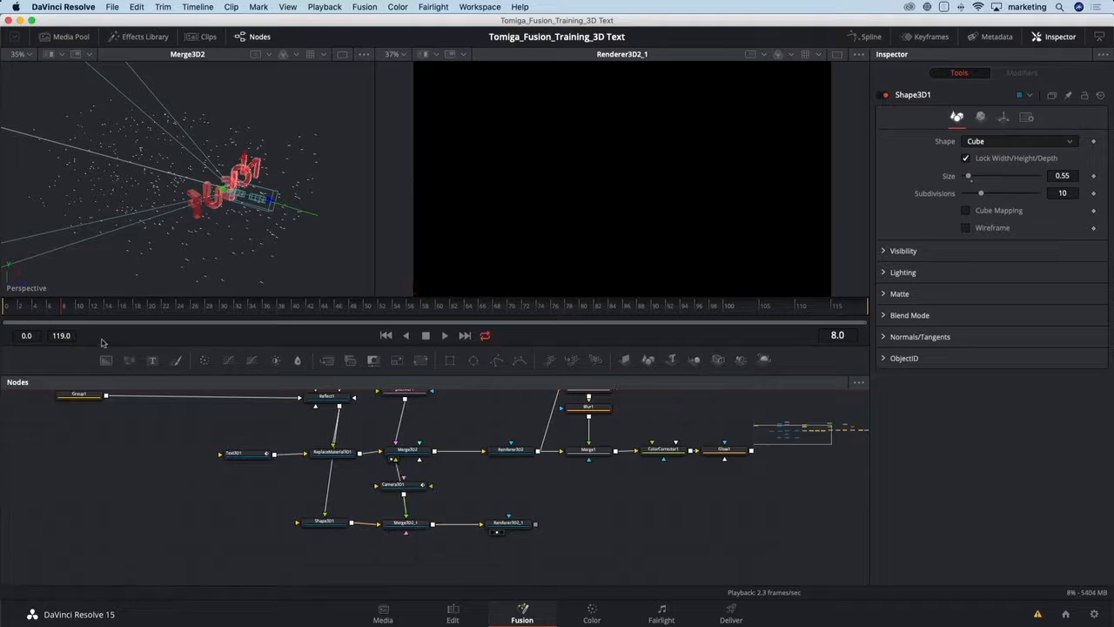
pyautogui.click(26, 312)
pyautogui.moveTo(26, 311); pyautogui.dragTo(684, 310)
# - Shift the downstream nodes right to open a gap after SoftGlow1 in the main chain
pyautogui.moveTo(596, 512); pyautogui.dragTo(344, 527)
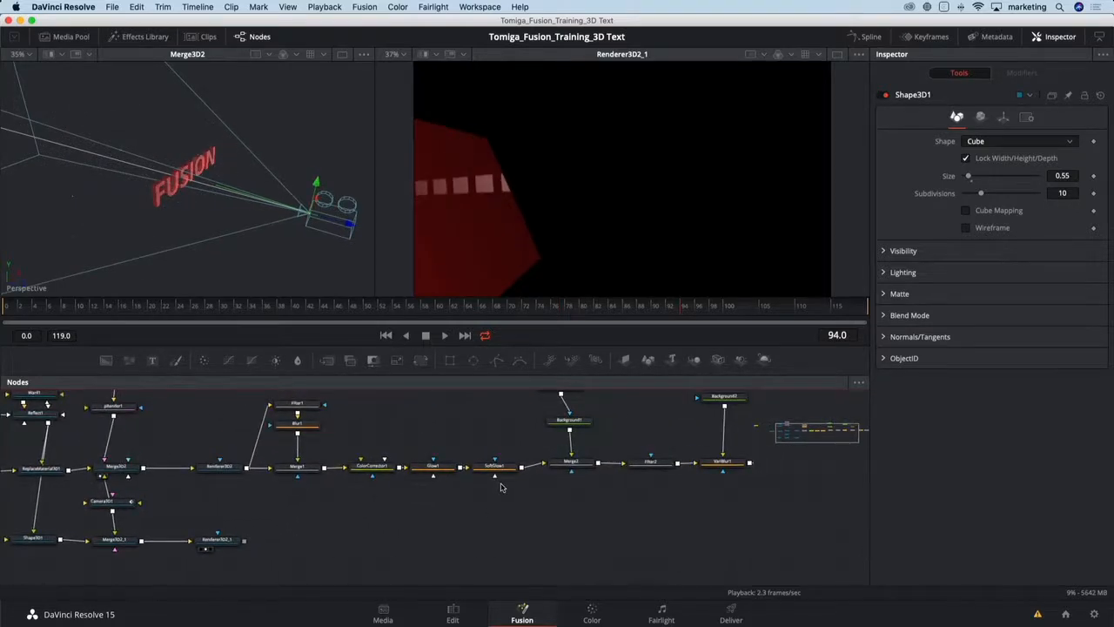
pyautogui.moveTo(519, 510); pyautogui.dragTo(398, 519)
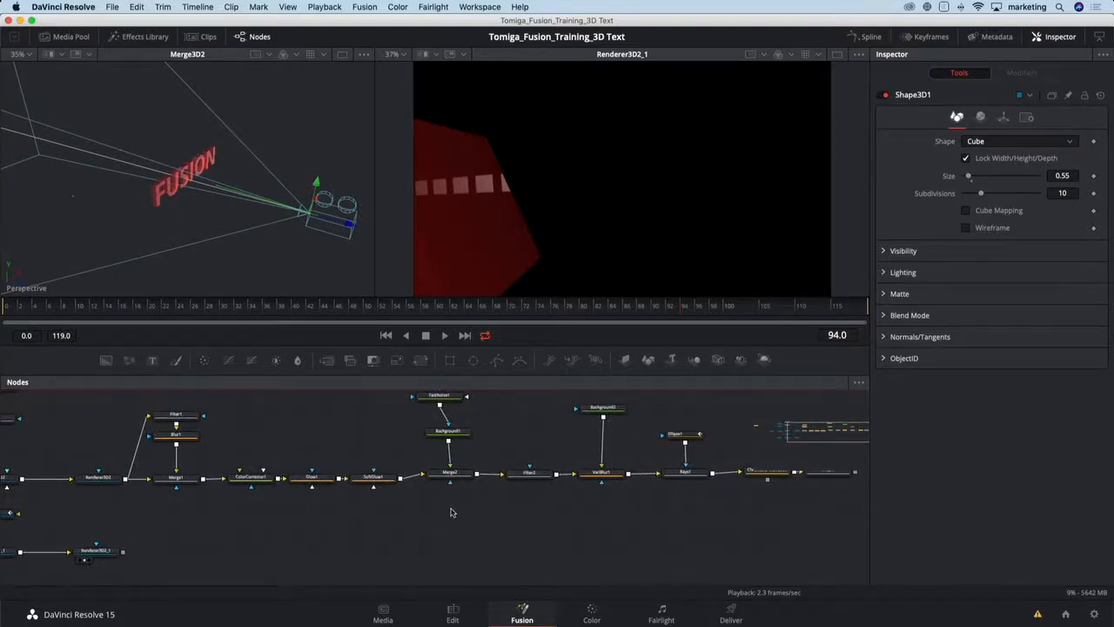
pyautogui.scroll(-3, 462, 521)
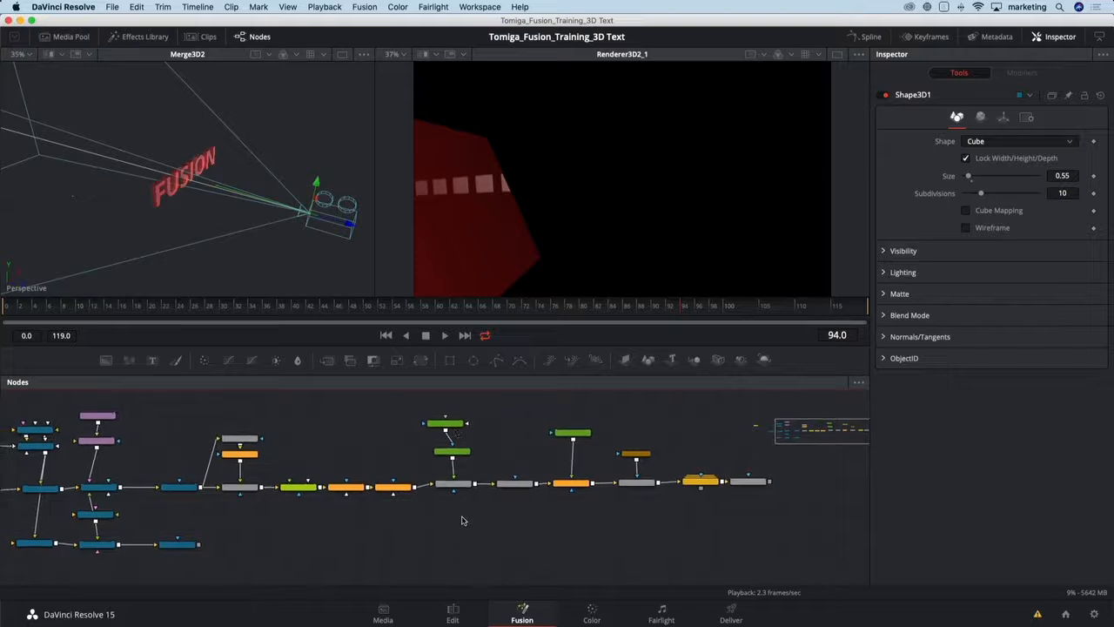
pyautogui.moveTo(443, 404); pyautogui.dragTo(768, 521)
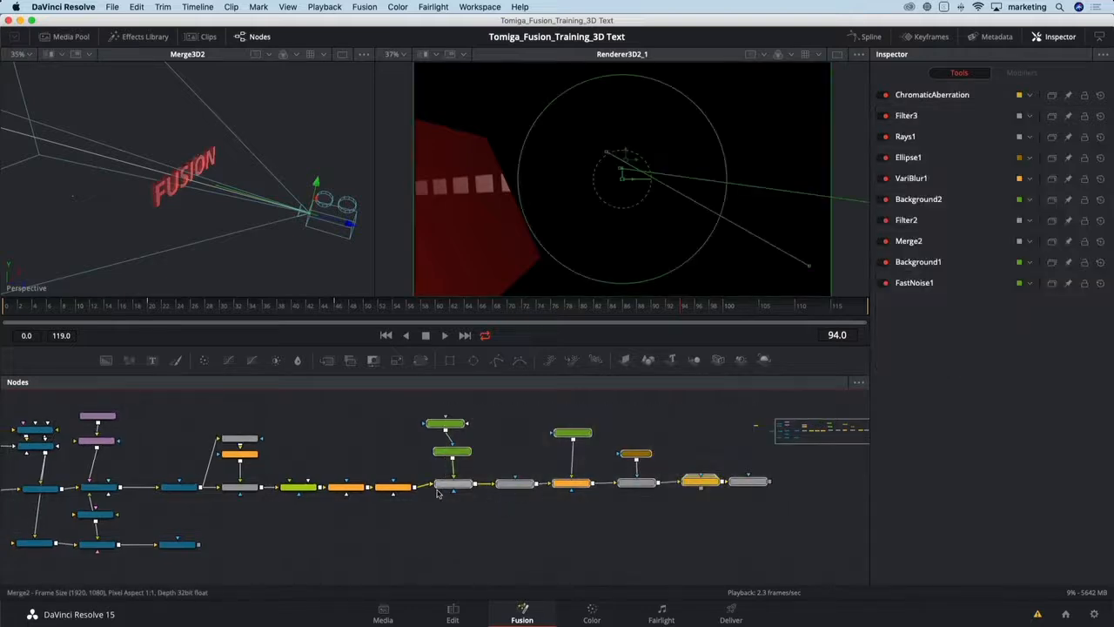
pyautogui.moveTo(451, 490); pyautogui.dragTo(501, 493)
pyautogui.click(395, 487)
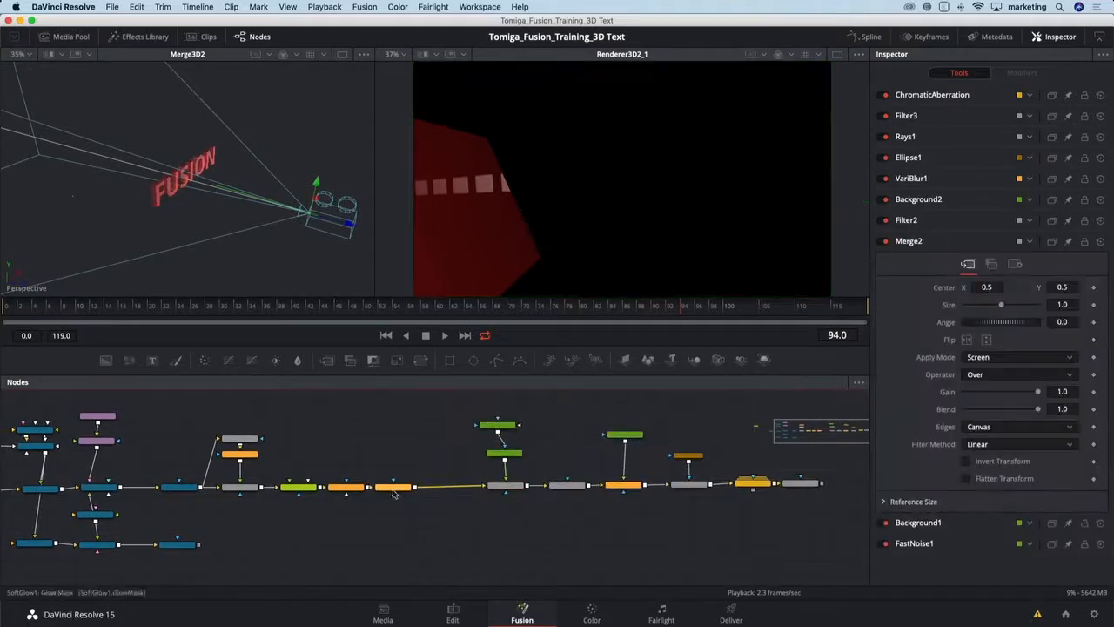
# - Insert a Merge node in the gap, connect Renderer3D2_1 into it, and view Filter3 in the second viewer
pyautogui.click(327, 364)
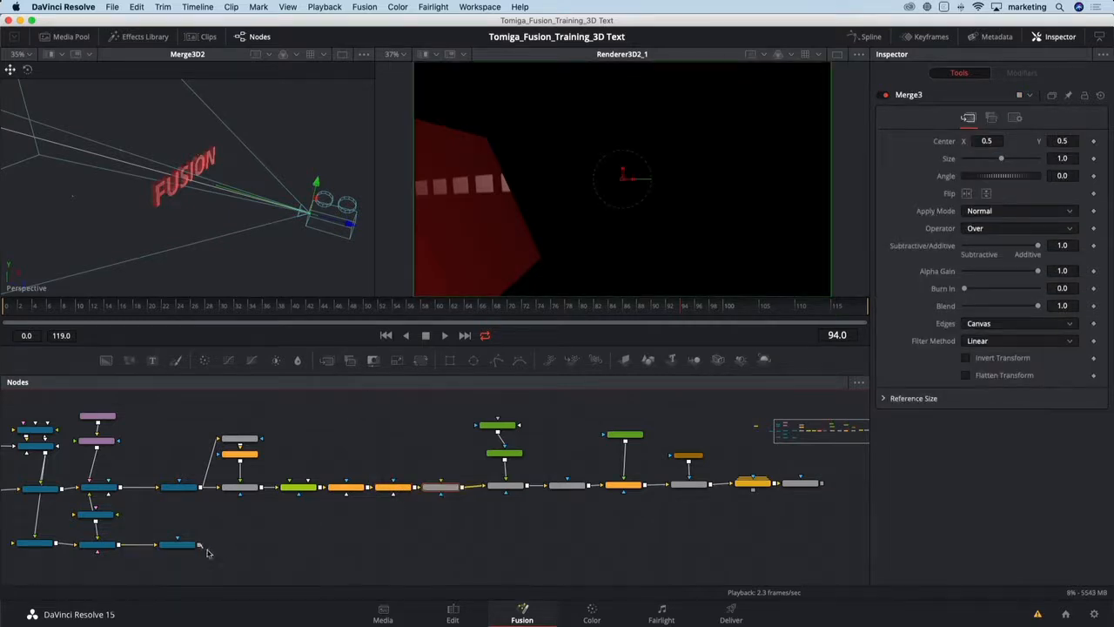
pyautogui.moveTo(200, 544); pyautogui.dragTo(466, 490)
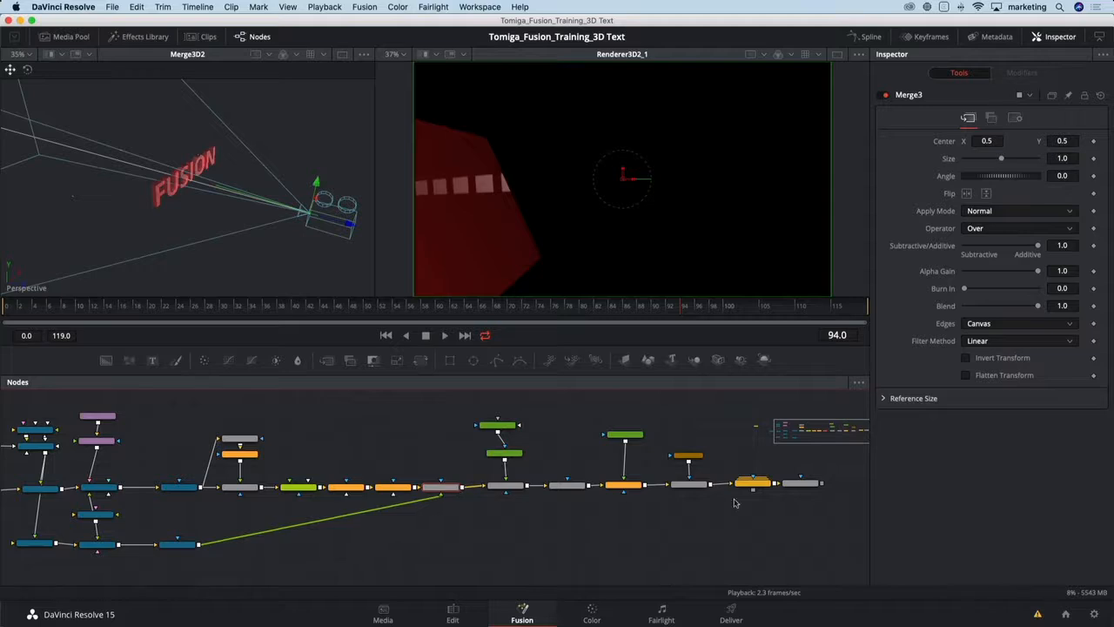
pyautogui.click(801, 484)
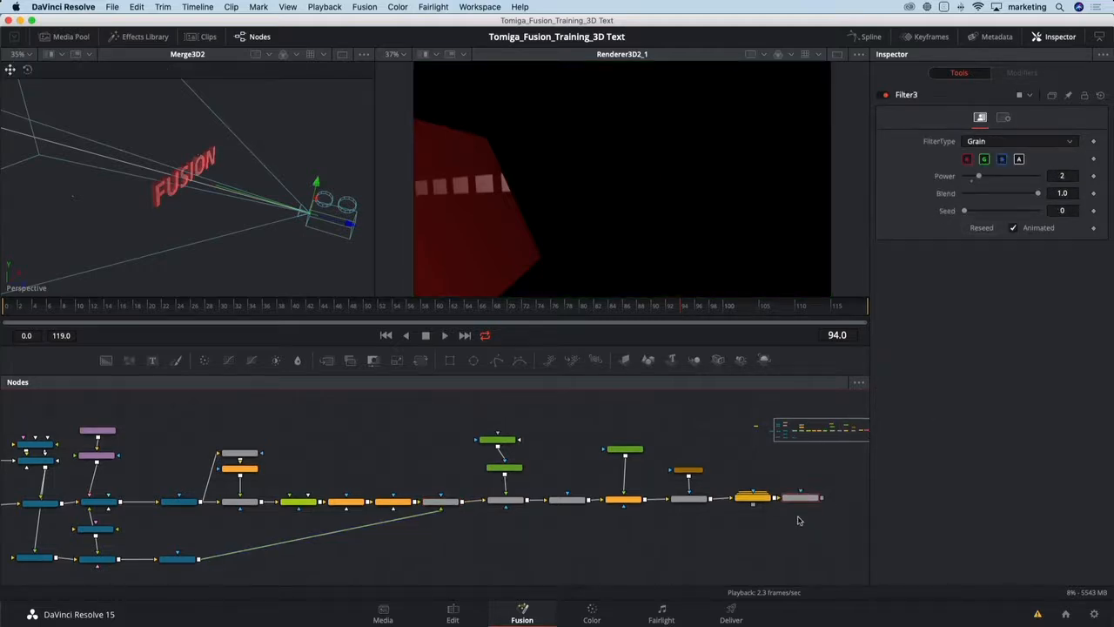
pyautogui.press('2')
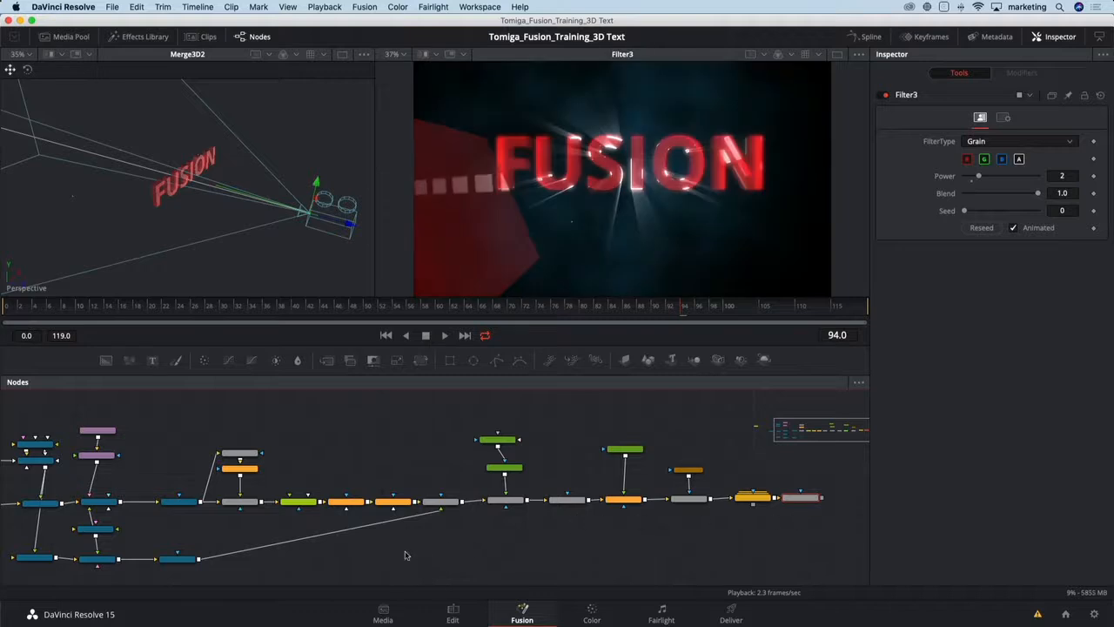
# - Add a Blur node after Renderer3D2_1 and set its Blur Size to about 86.6
pyautogui.scroll(2, 304, 555)
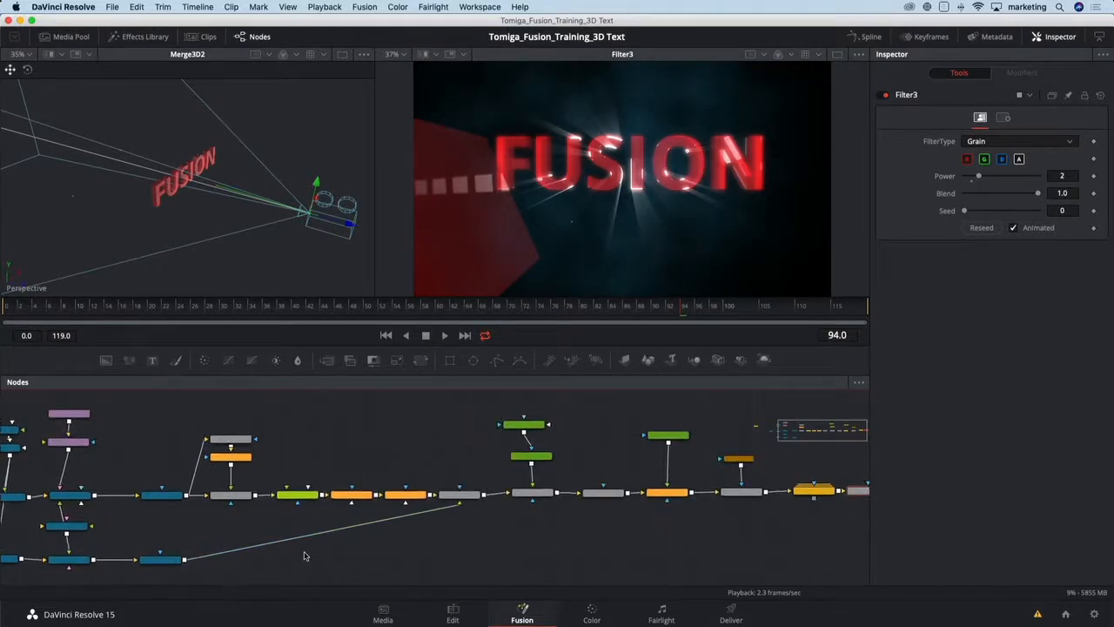
pyautogui.moveTo(303, 555); pyautogui.dragTo(410, 505)
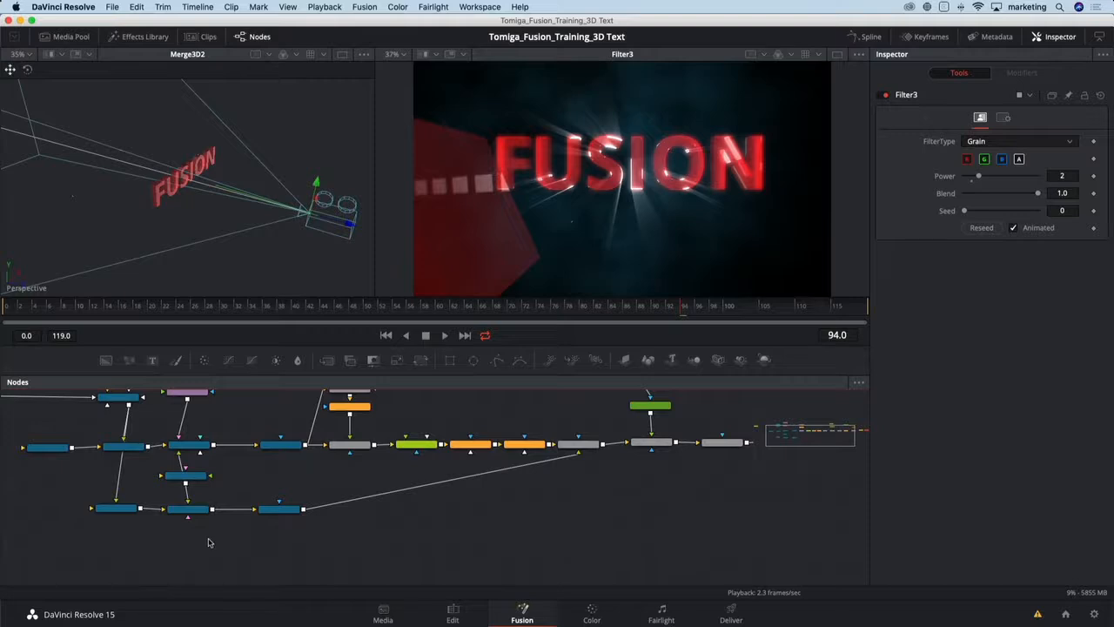
pyautogui.scroll(1, 208, 542)
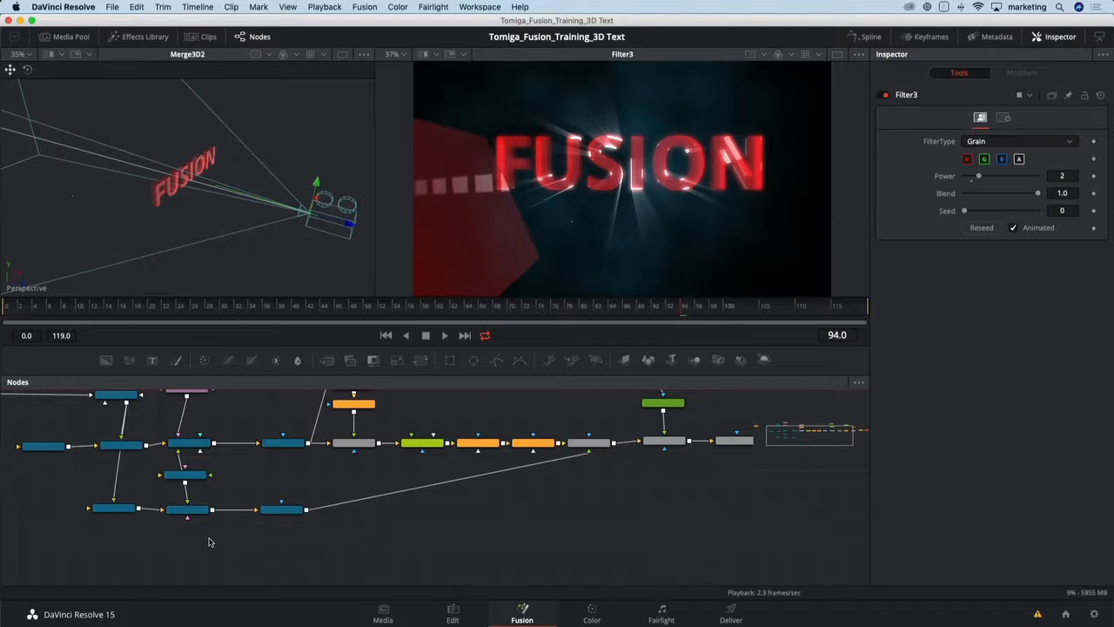
pyautogui.click(287, 510)
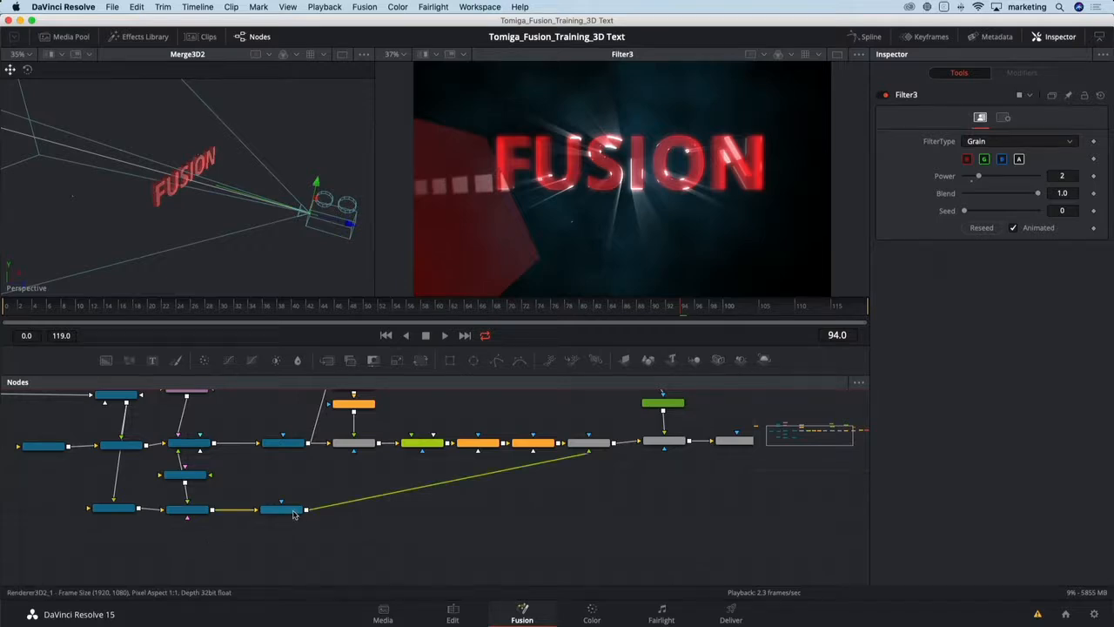
pyautogui.hotkey('shift', 'space')
pyautogui.write('blur')
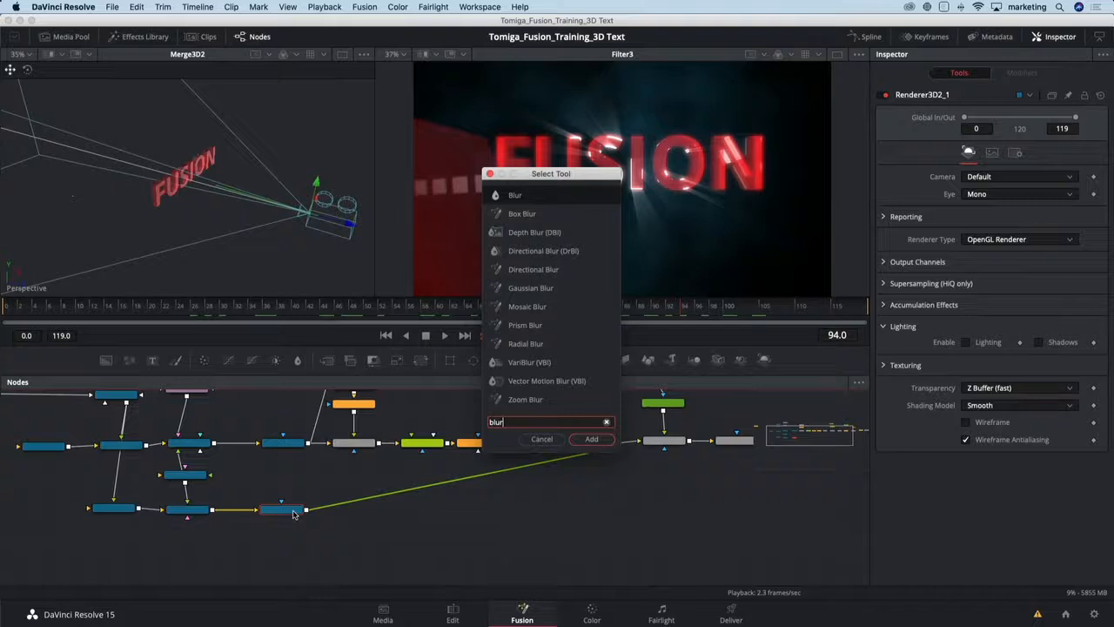
pyautogui.press('Return')
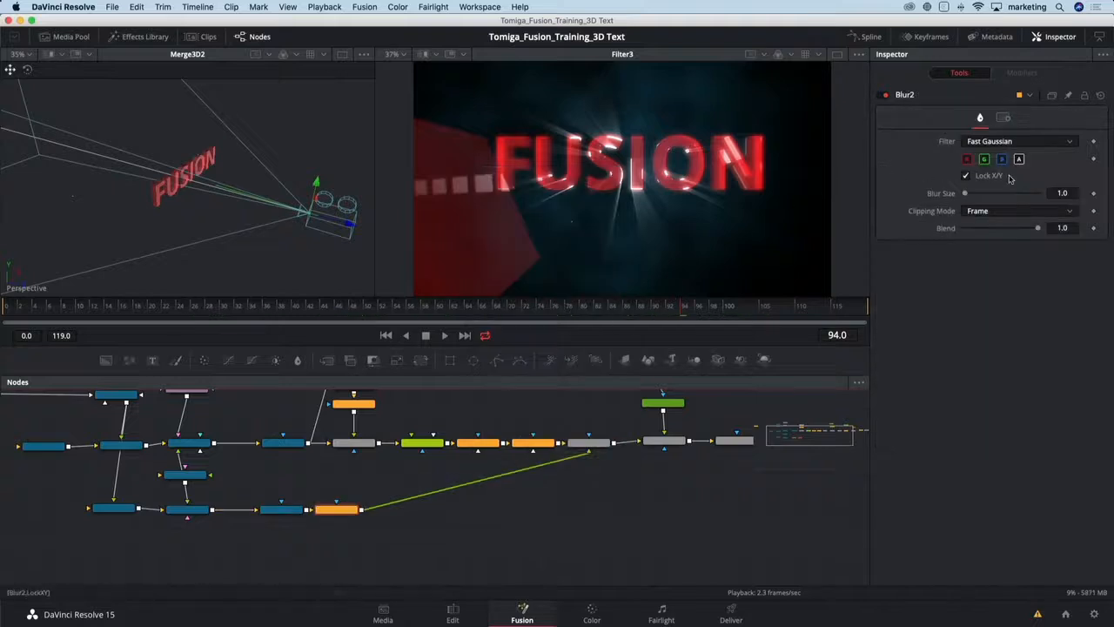
pyautogui.moveTo(968, 193); pyautogui.dragTo(1028, 201)
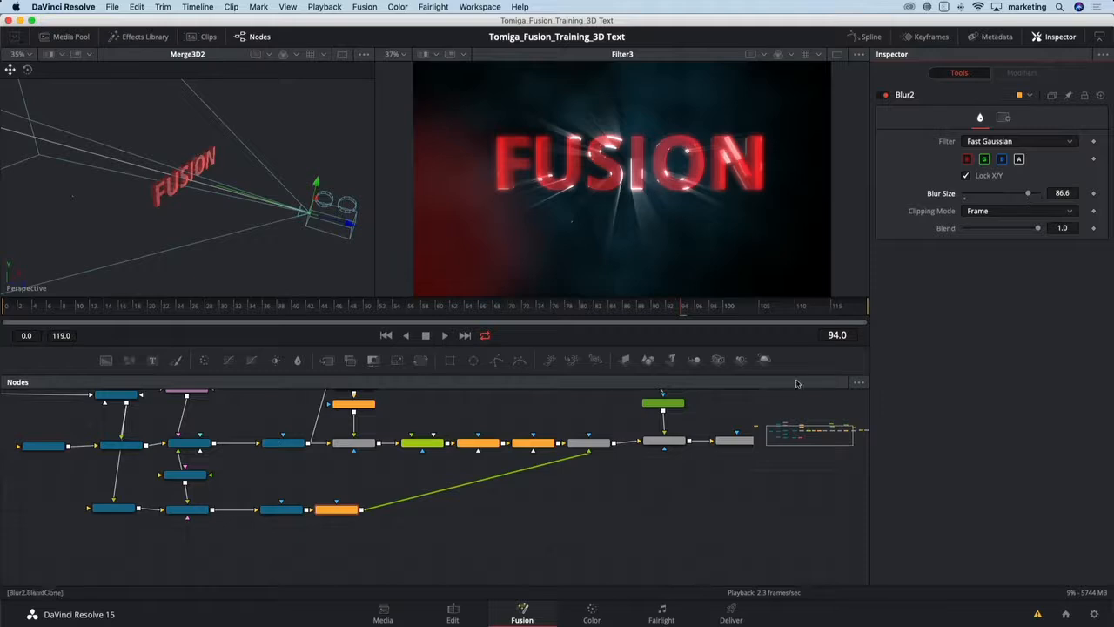
# - Set Merge3's Alpha Gain to 0
pyautogui.click(595, 444)
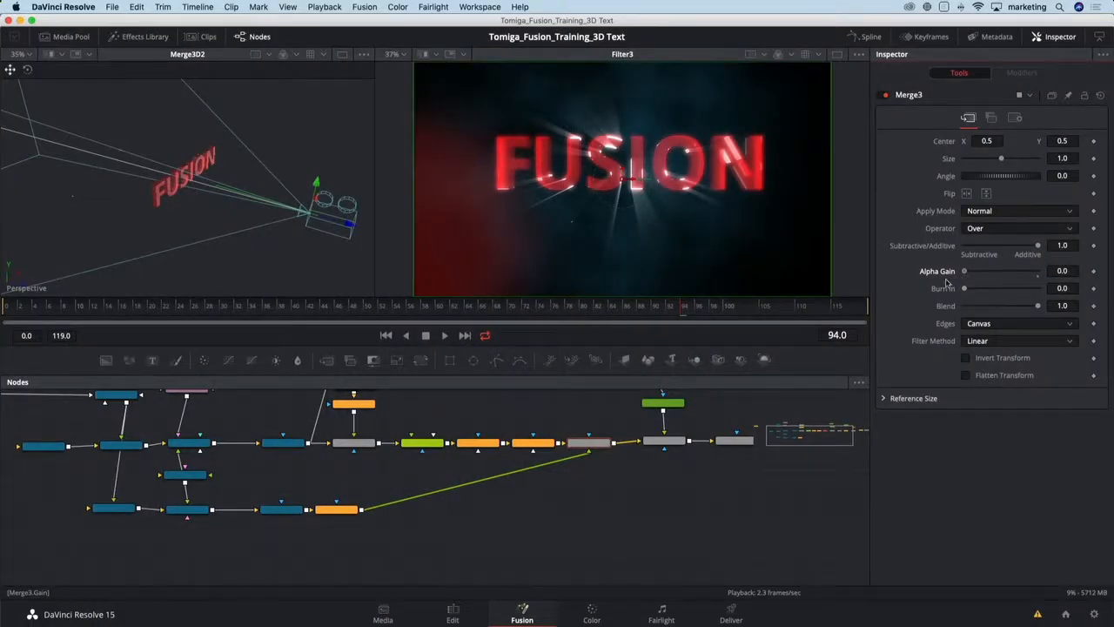
pyautogui.moveTo(1000, 274); pyautogui.dragTo(972, 275)
# - Add a Brightness Contrast node after Blur2 and set its Gain to about 1.7
pyautogui.click(338, 511)
pyautogui.hotkey('shift', 'space')
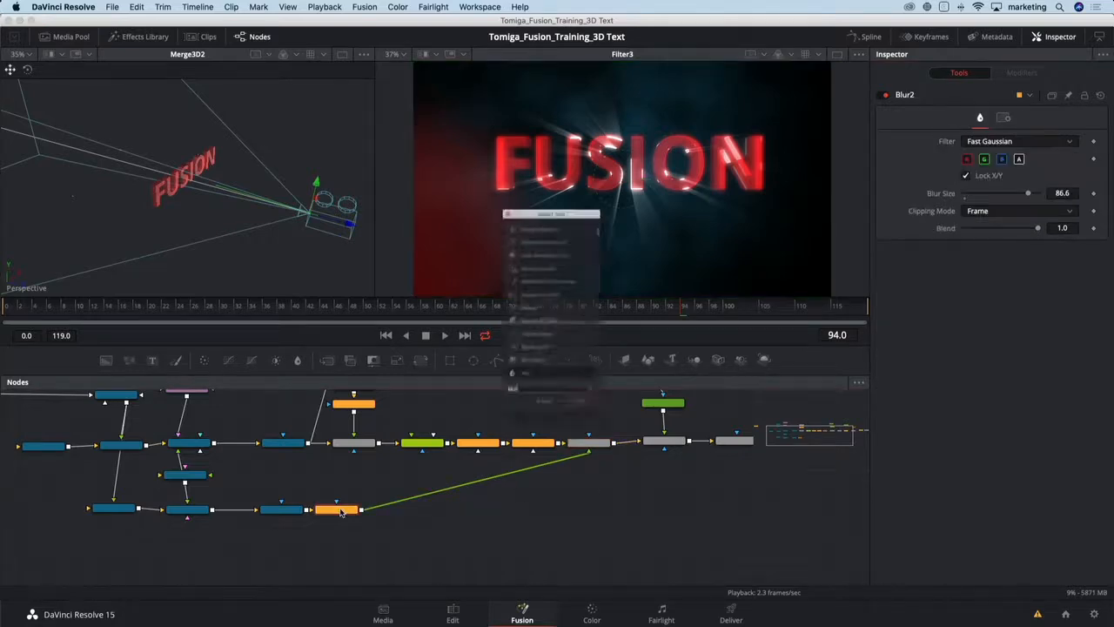
pyautogui.write('bri')
pyautogui.press('Return')
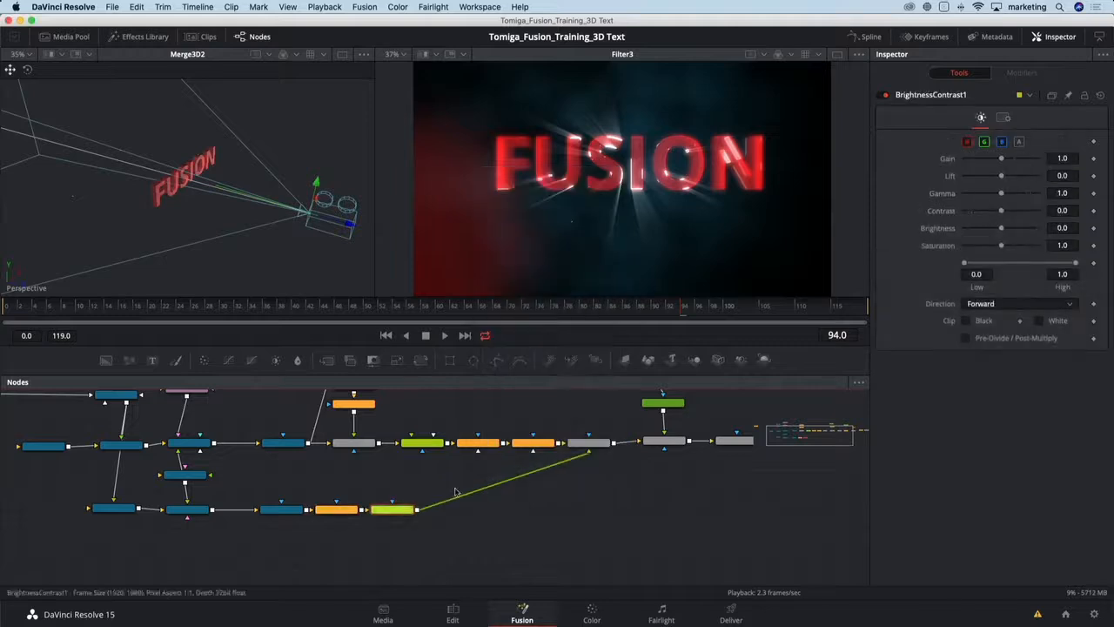
pyautogui.moveTo(1001, 159); pyautogui.dragTo(1007, 160)
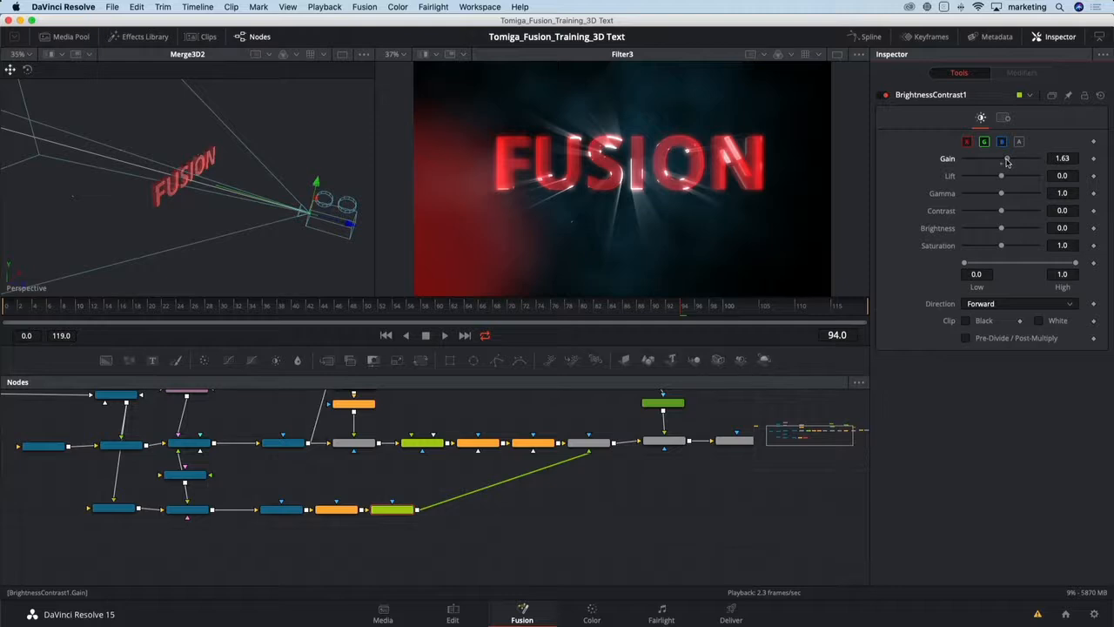
# - Set Blur2's Blur Size to 200
pyautogui.click(336, 509)
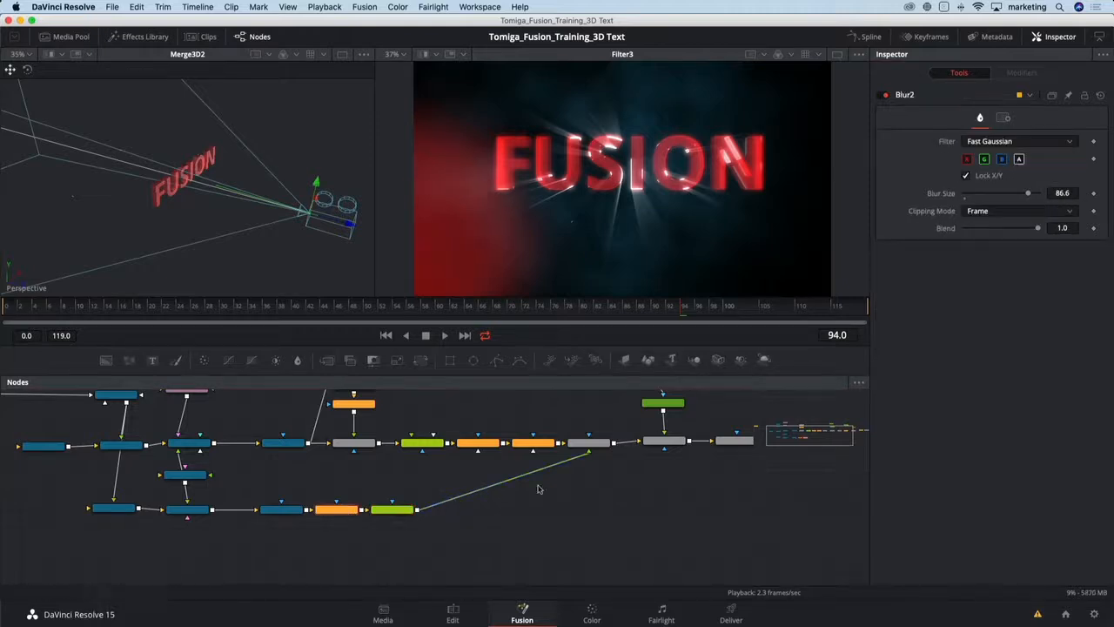
pyautogui.click(1060, 192)
pyautogui.write('200')
pyautogui.press('Tab')
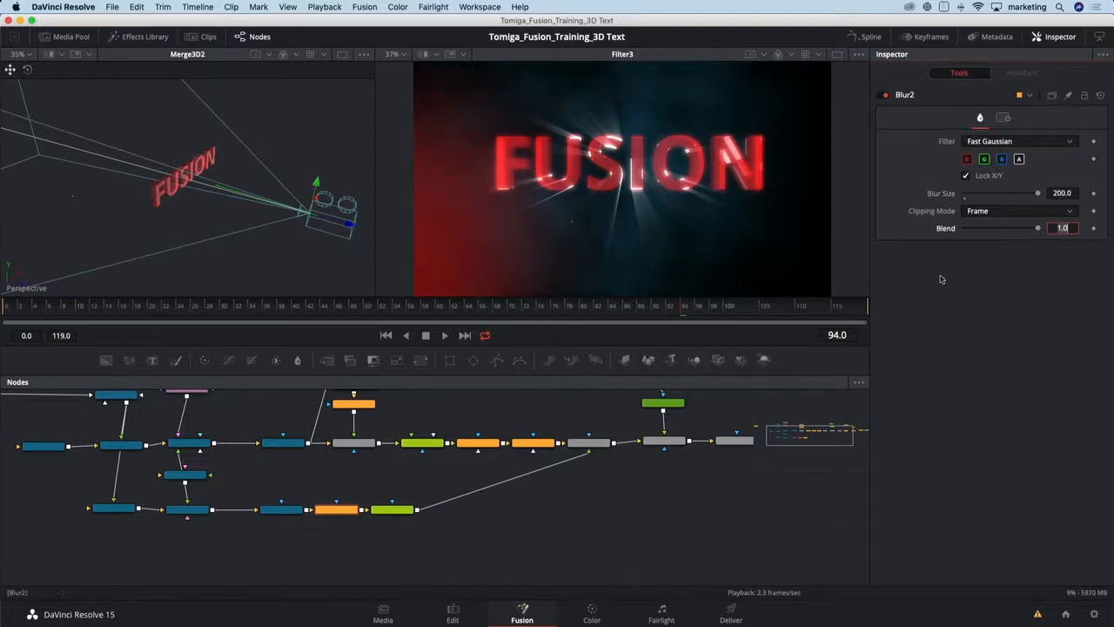
# - Set Merge3's Blend to about 0.685 and scrub through the final render
pyautogui.click(591, 442)
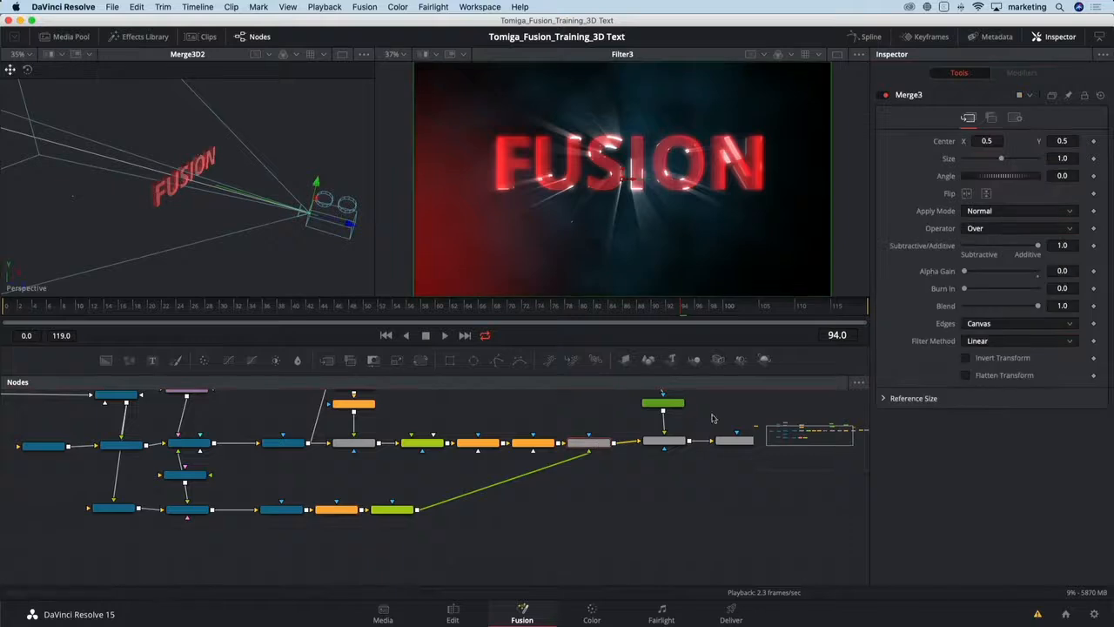
pyautogui.moveTo(1014, 303); pyautogui.dragTo(1008, 308)
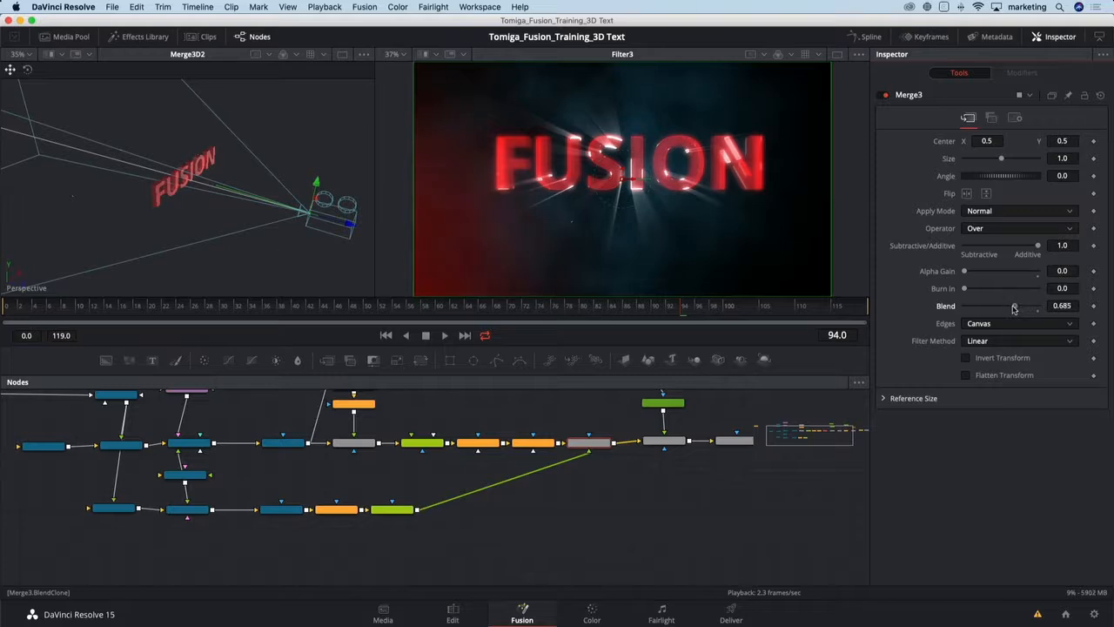
pyautogui.click(65, 310)
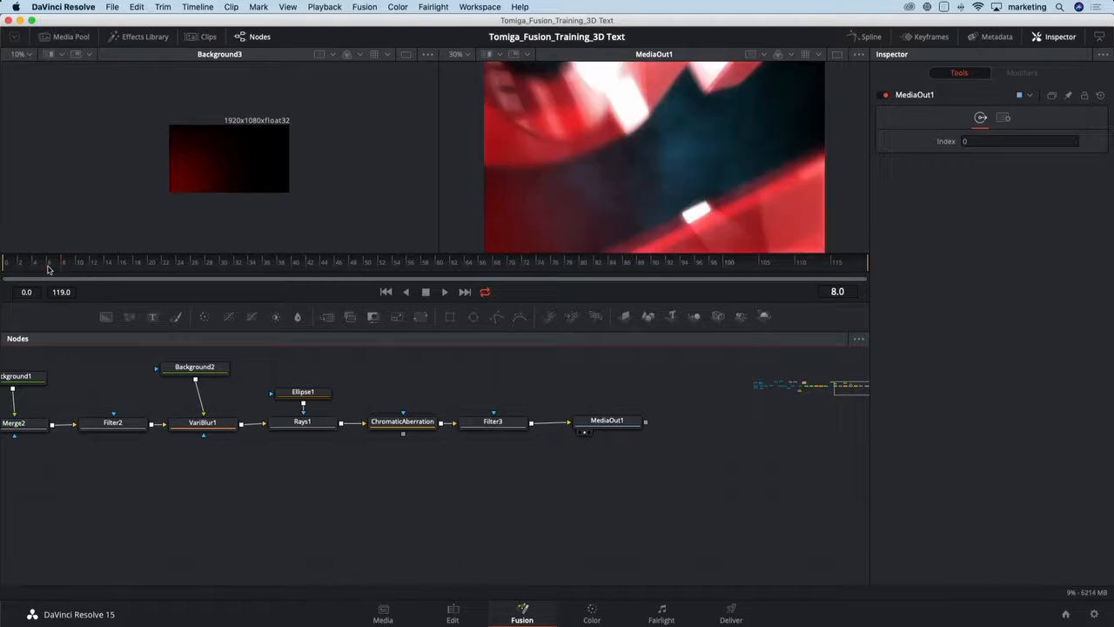
pyautogui.moveTo(67, 271); pyautogui.dragTo(123, 268)
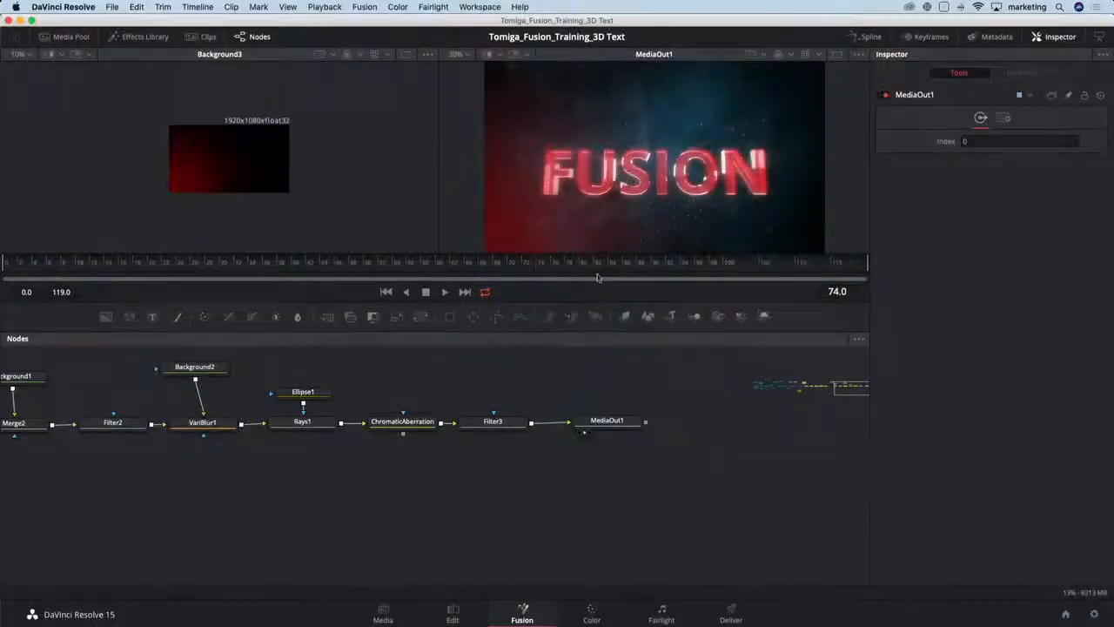
# - Switch to the Color page and collapse the gallery to enlarge the viewer and node graph
pyautogui.click(594, 614)
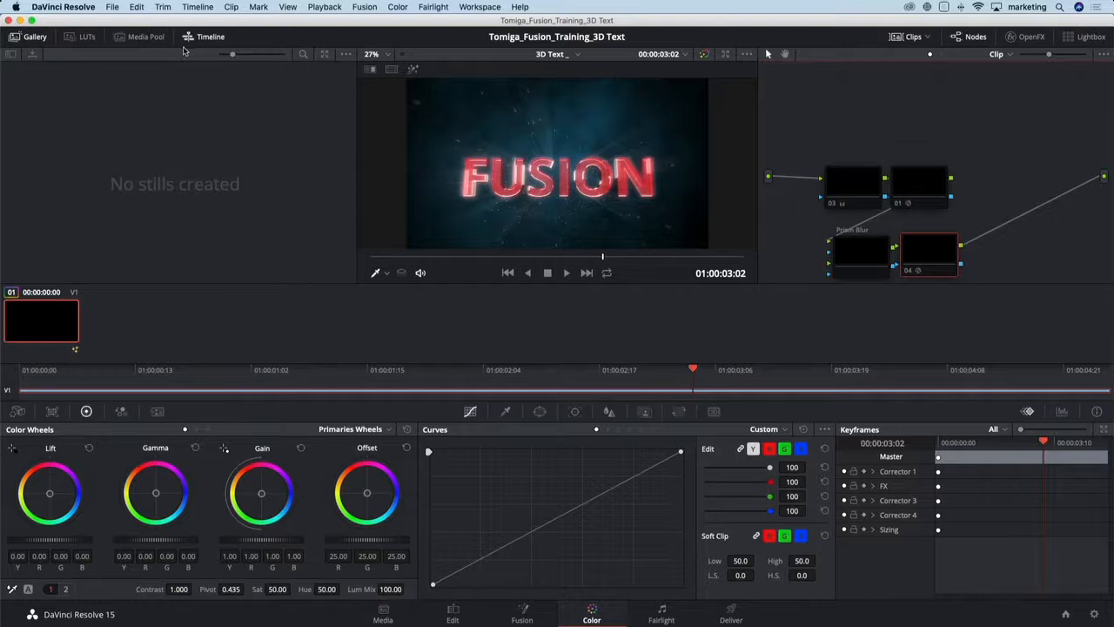
pyautogui.click(32, 37)
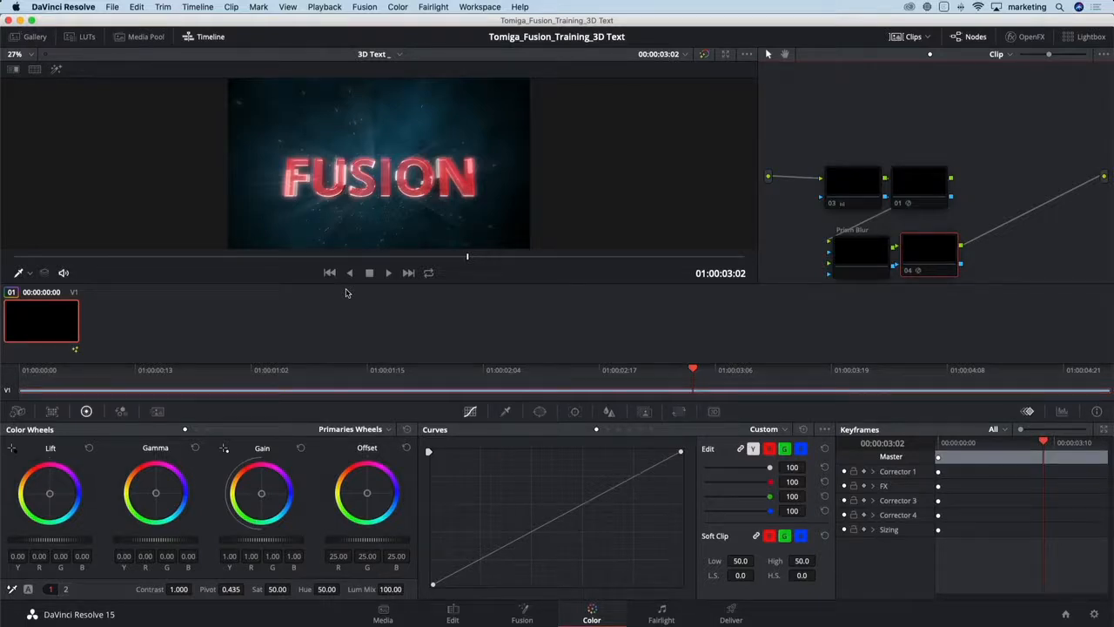
pyautogui.scroll(-2, 858, 148)
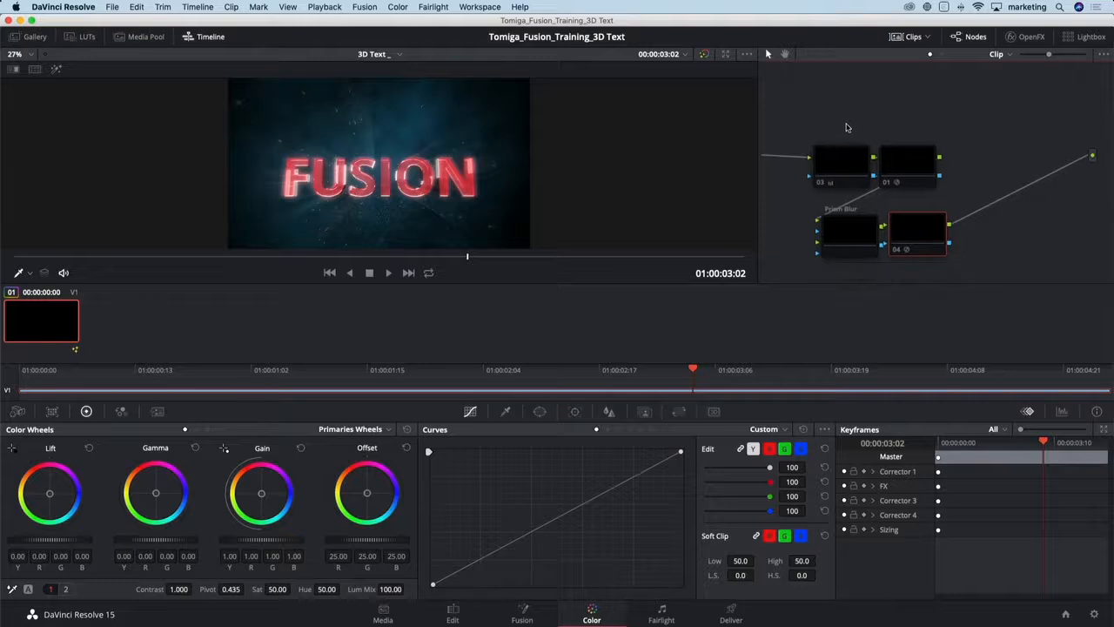
# - Select the corrector nodes in the graph and open node 03 to review its primary wheel grade
pyautogui.moveTo(823, 132); pyautogui.dragTo(924, 245)
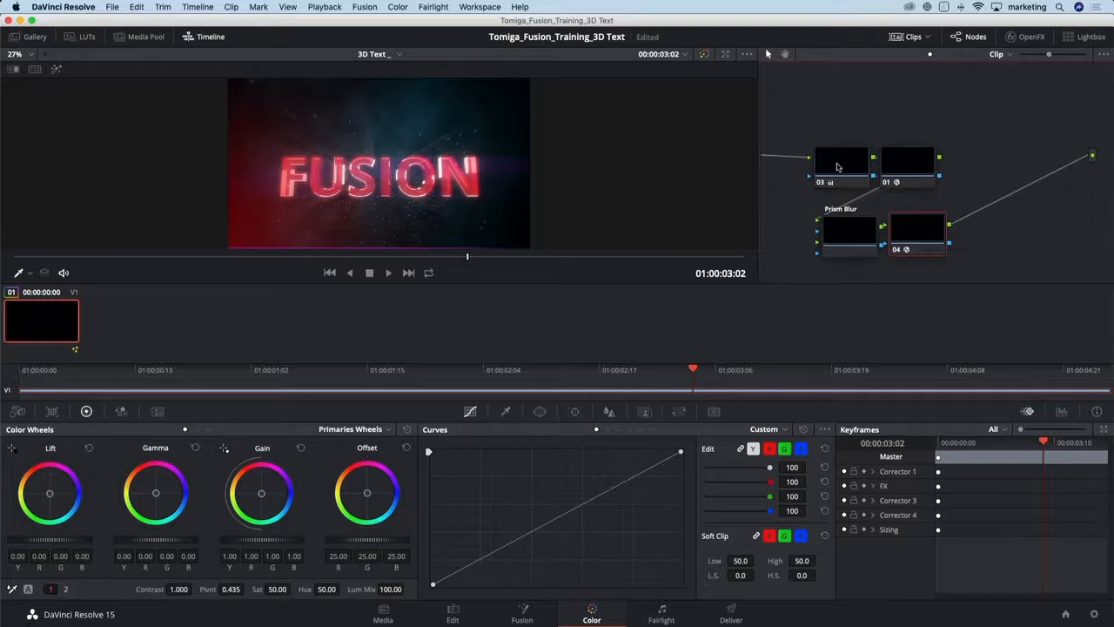
pyautogui.click(838, 163)
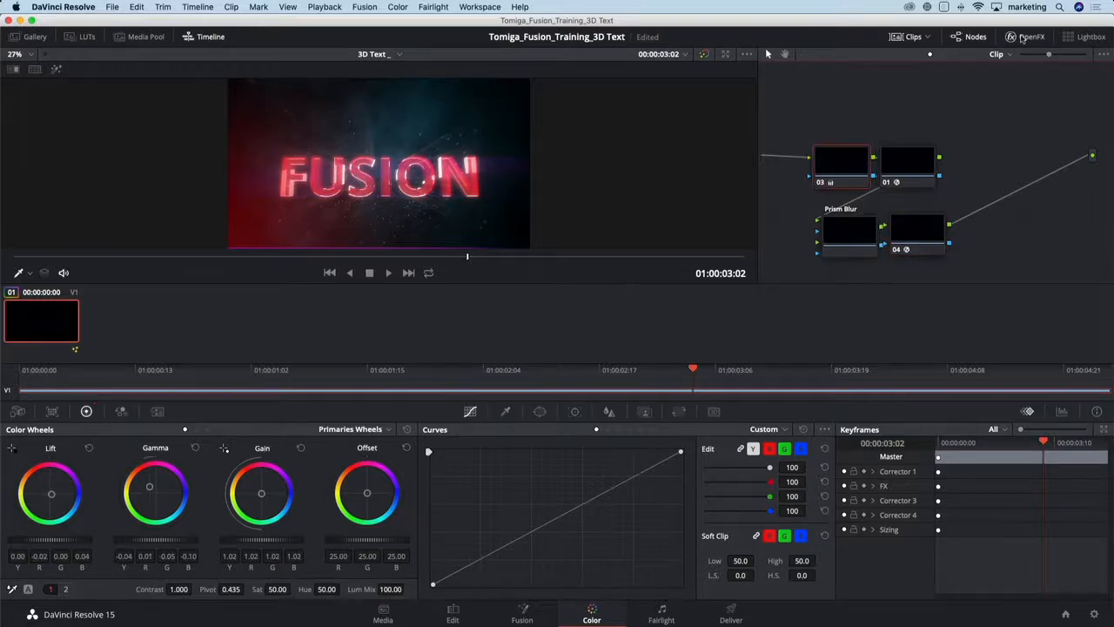
# - Open the OpenFX settings and review the Lens Reflections, Prism Blur and Glow effects on the other nodes
pyautogui.click(1025, 37)
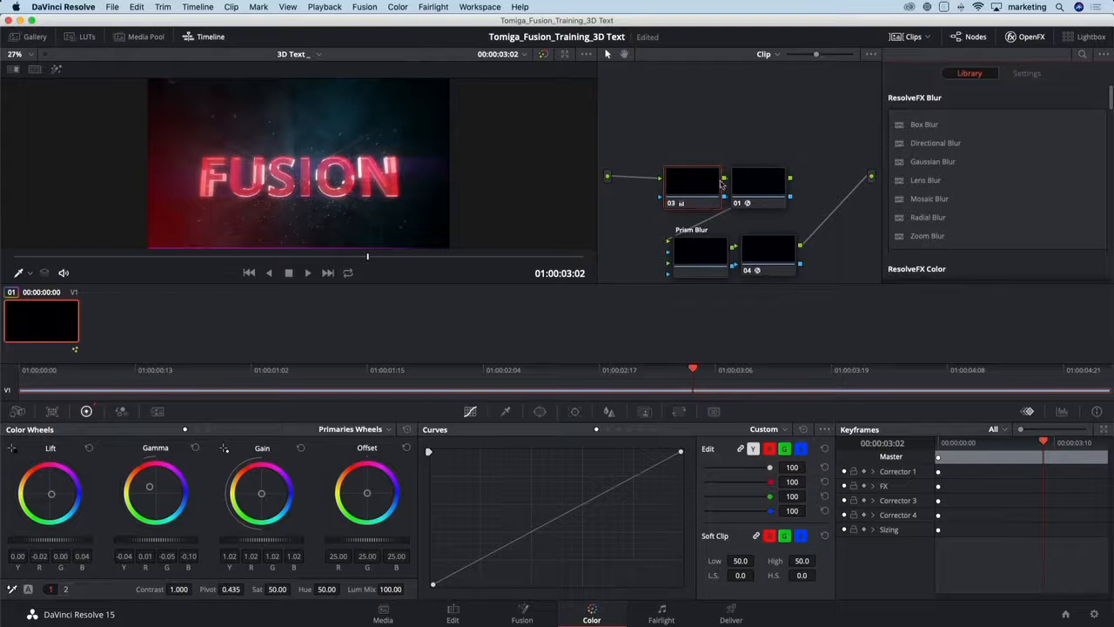
pyautogui.click(754, 182)
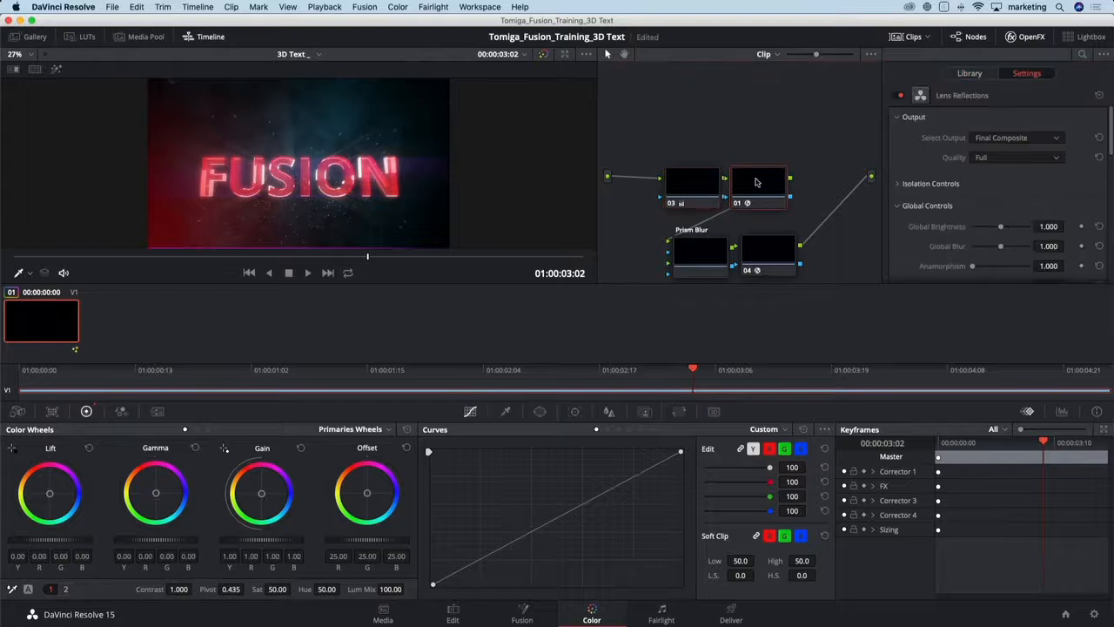
pyautogui.click(704, 259)
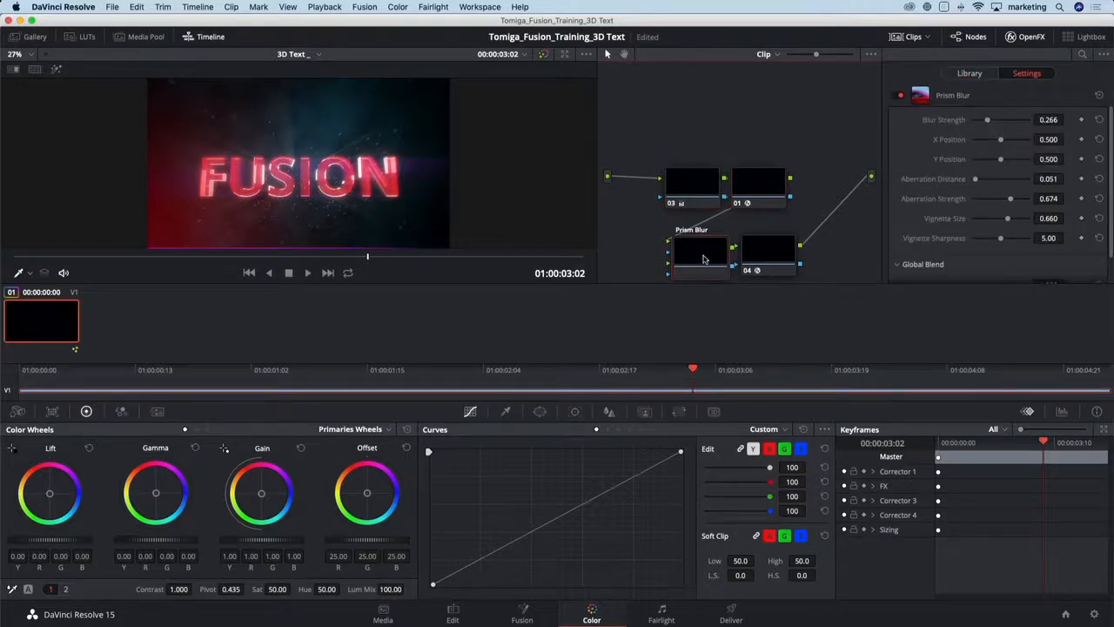
pyautogui.click(748, 258)
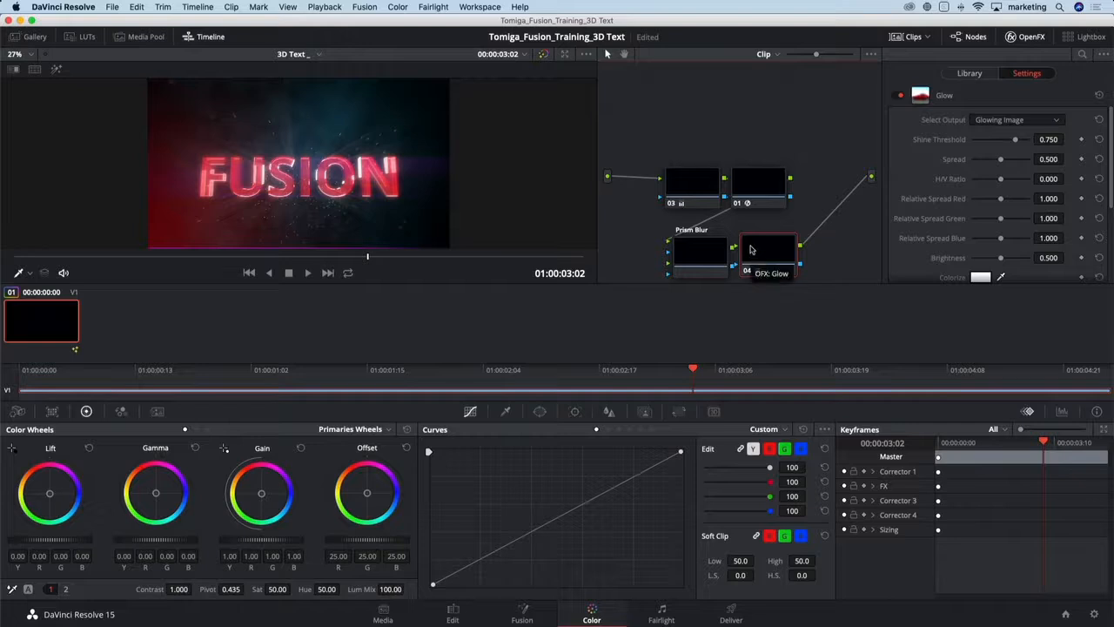